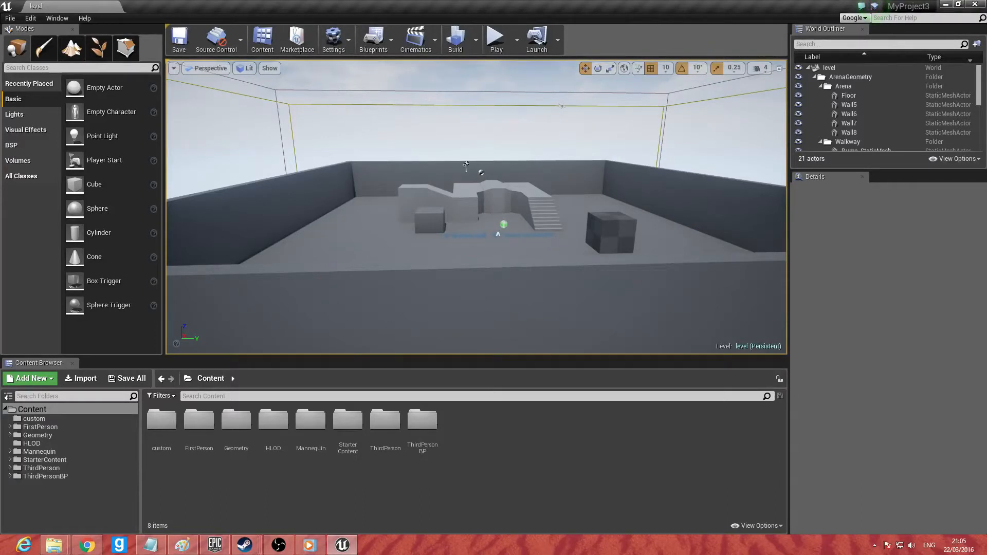
right_drag(504, 201, 483, 222)
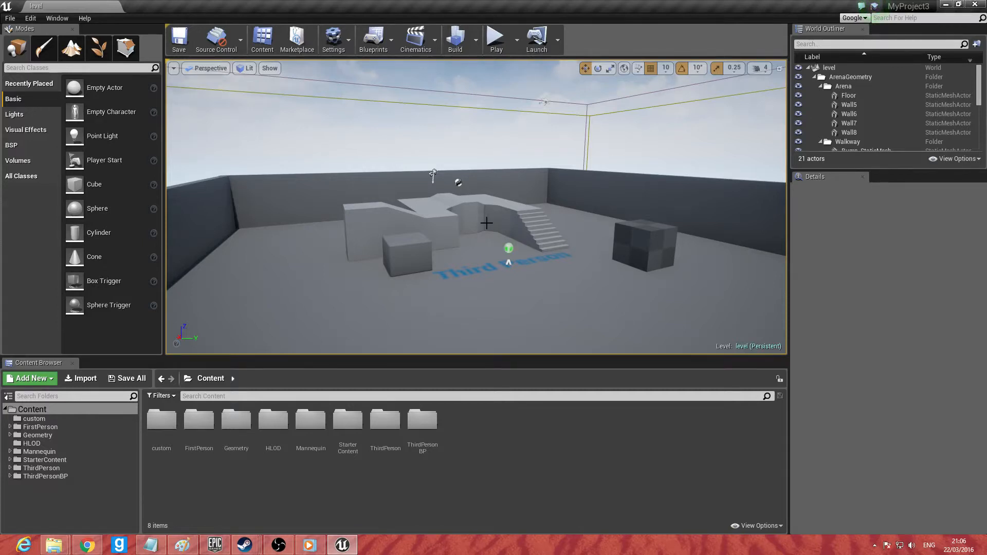
mouse_move(486, 223)
right_down()
mouse_move(483, 243)
mouse_move(506, 230)
mouse_move(489, 244)
mouse_move(482, 224)
right_up()
key(w)
key(s)
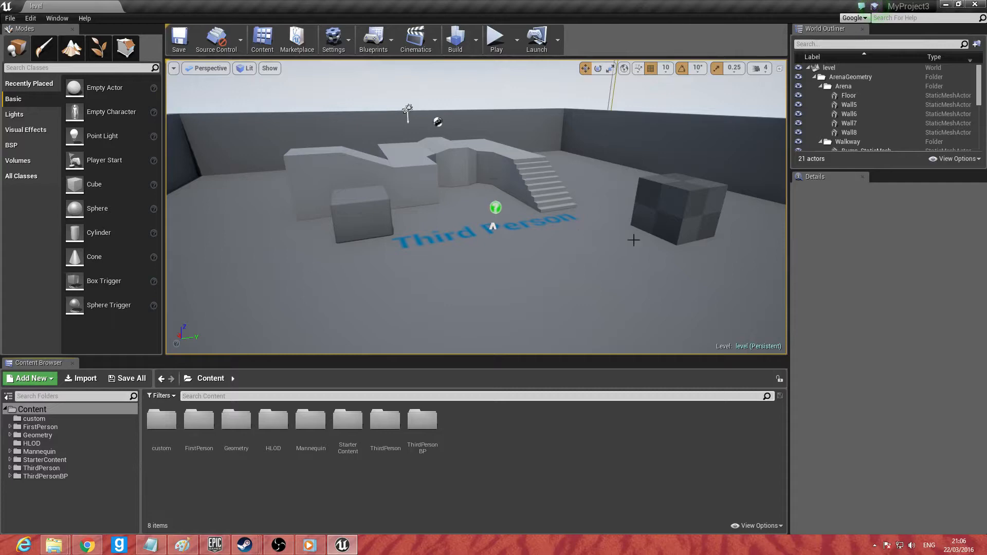
Step: Search the project content for "character", place the character blueprint in the level and focus the view on it
text(d)
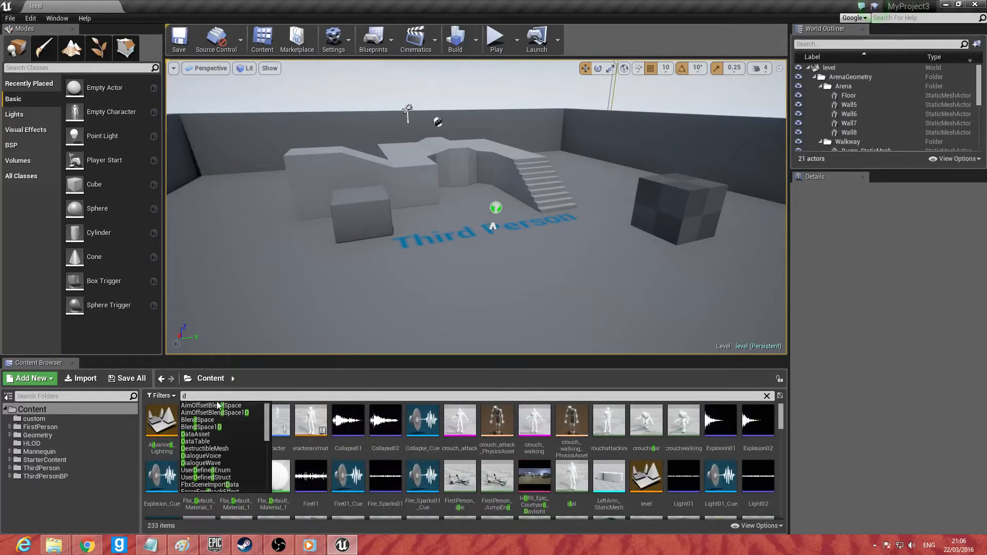
key(BackSpace)
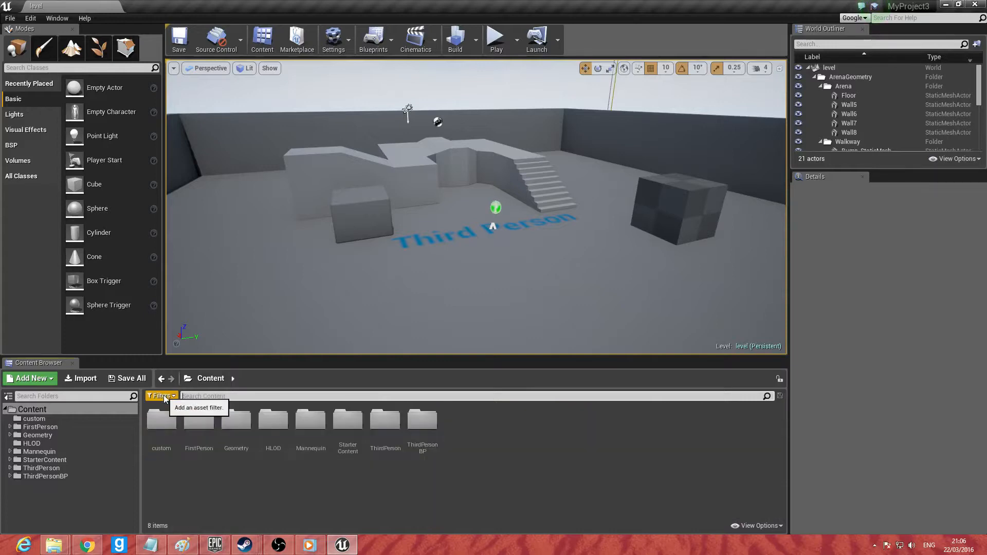
click(332, 396)
text(characty)
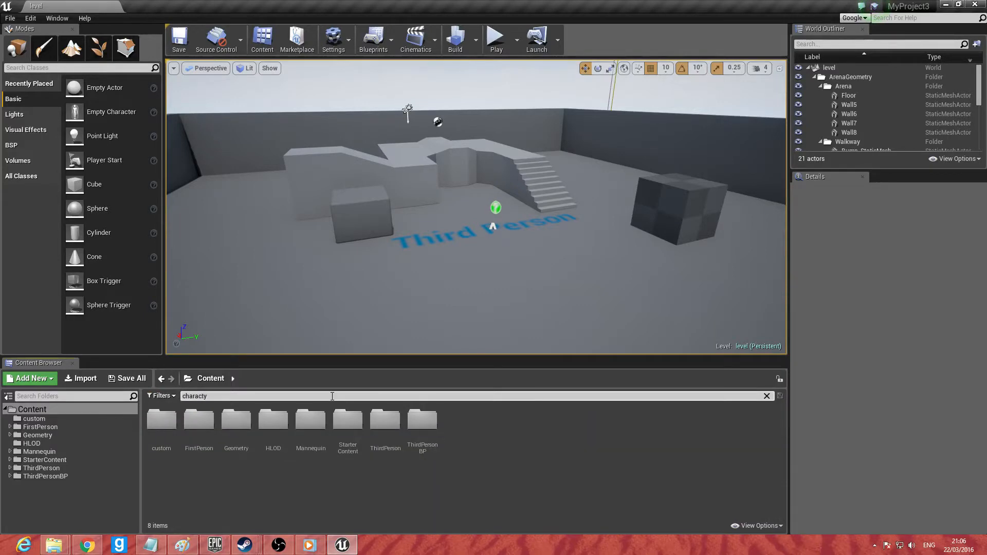
key(BackSpace)
text(er)
drag(161, 420, 596, 281)
key(f)
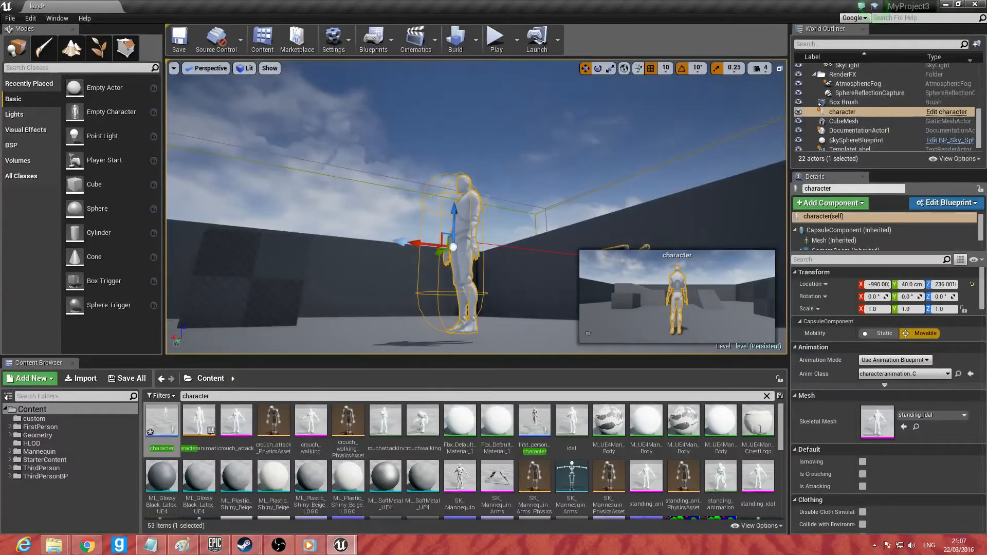
click(372, 40)
mouse_move(406, 102)
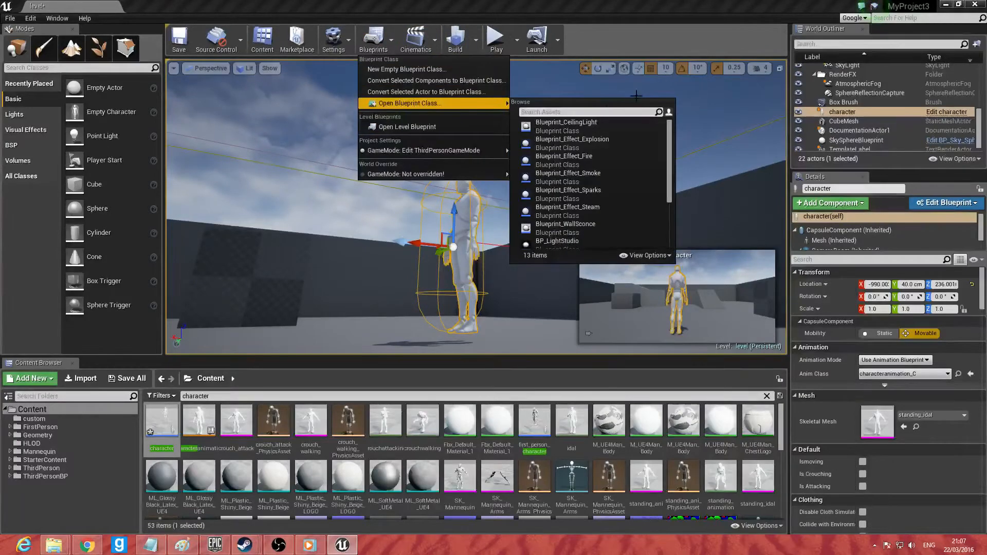
right_drag(642, 89, 754, 127)
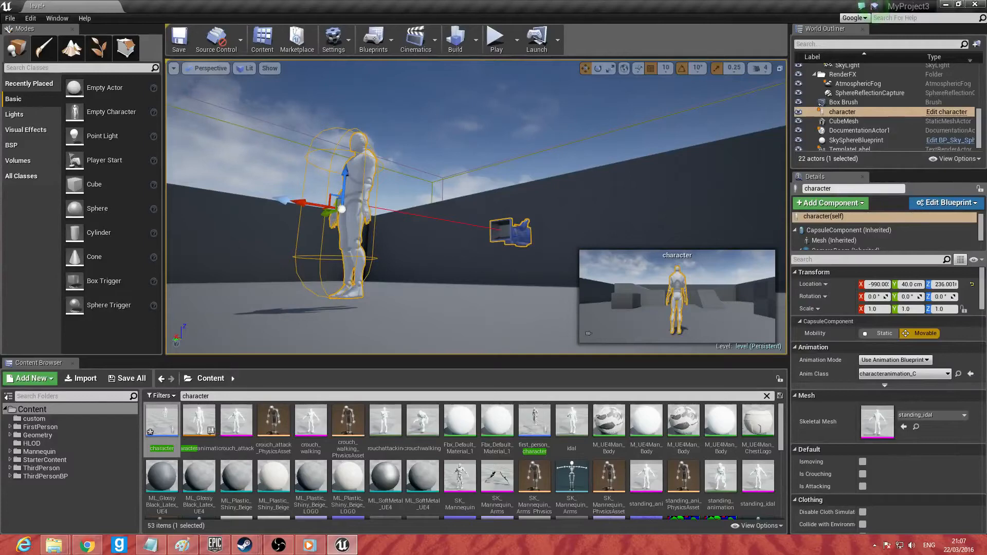
right_drag(753, 127, 736, 125)
mouse_move(642, 90)
right_down()
mouse_move(683, 91)
mouse_move(691, 49)
mouse_move(715, 92)
mouse_move(673, 101)
mouse_move(688, 86)
mouse_move(735, 87)
mouse_move(737, 72)
mouse_move(735, 113)
mouse_move(709, 115)
mouse_move(745, 93)
mouse_move(779, 95)
mouse_move(641, 88)
right_up()
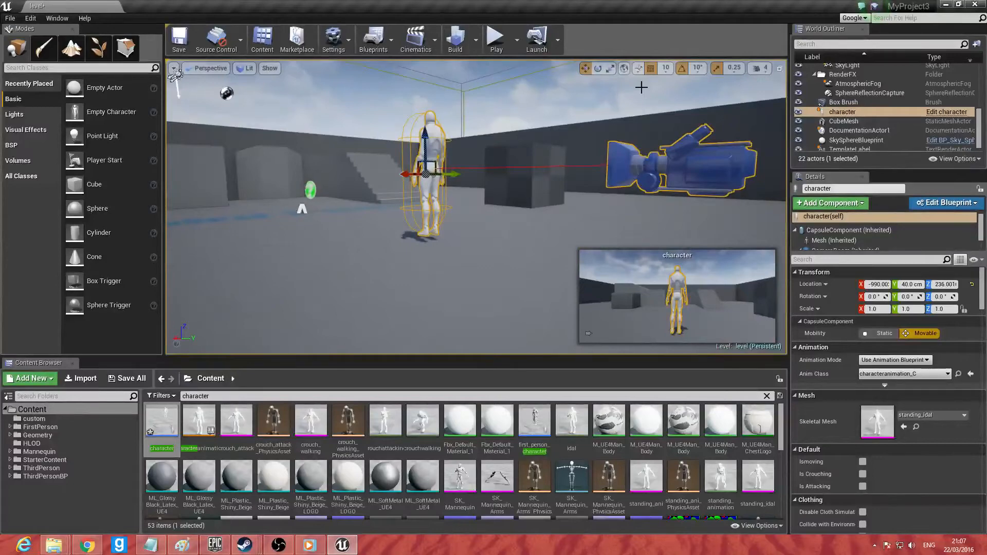
right_drag(640, 87, 614, 90)
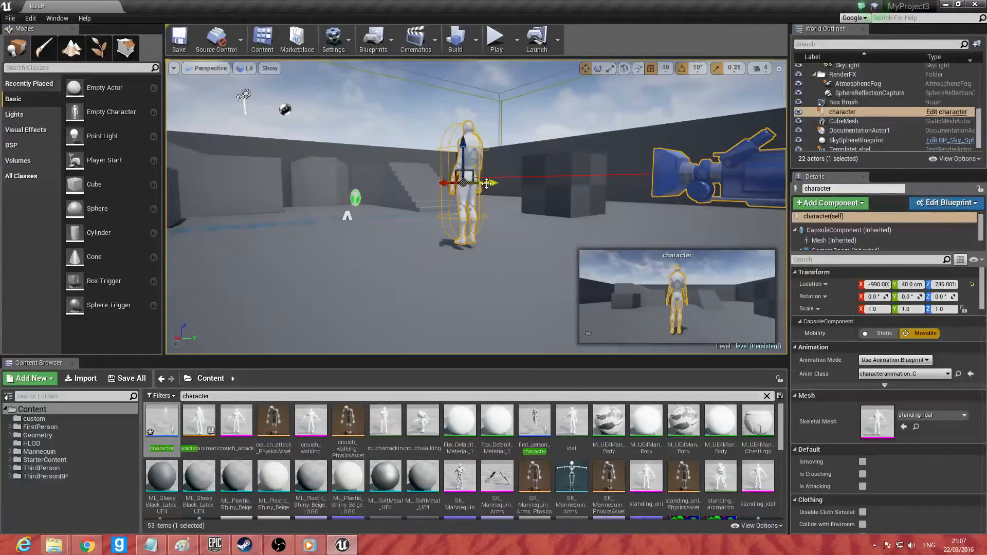
Step: Try out the move, rotate and scale tools on the placed character, undoing each change
click(598, 68)
click(610, 69)
click(597, 69)
click(585, 68)
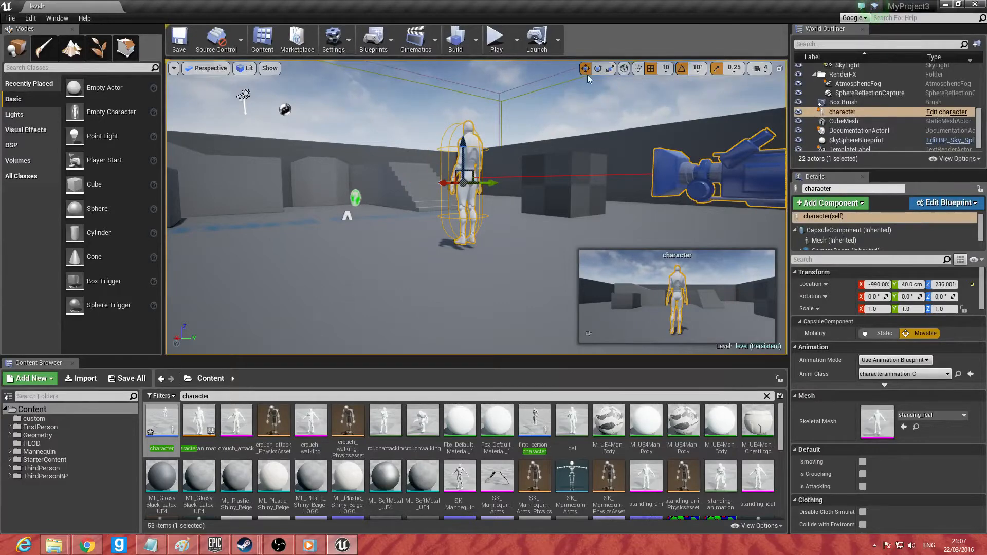
click(610, 68)
key(w)
key(ctrl+z)
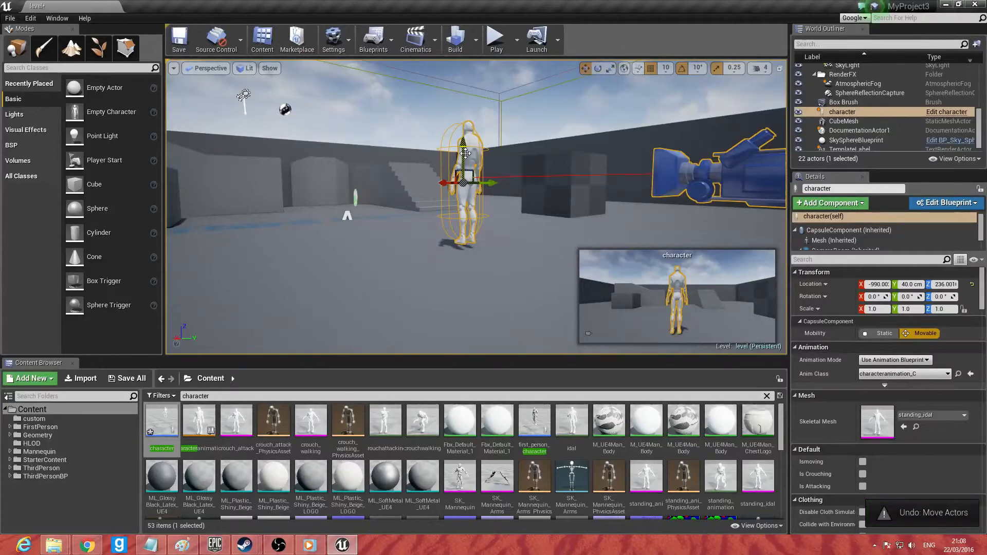
key(e)
drag(474, 140, 481, 138)
key(ctrl+z)
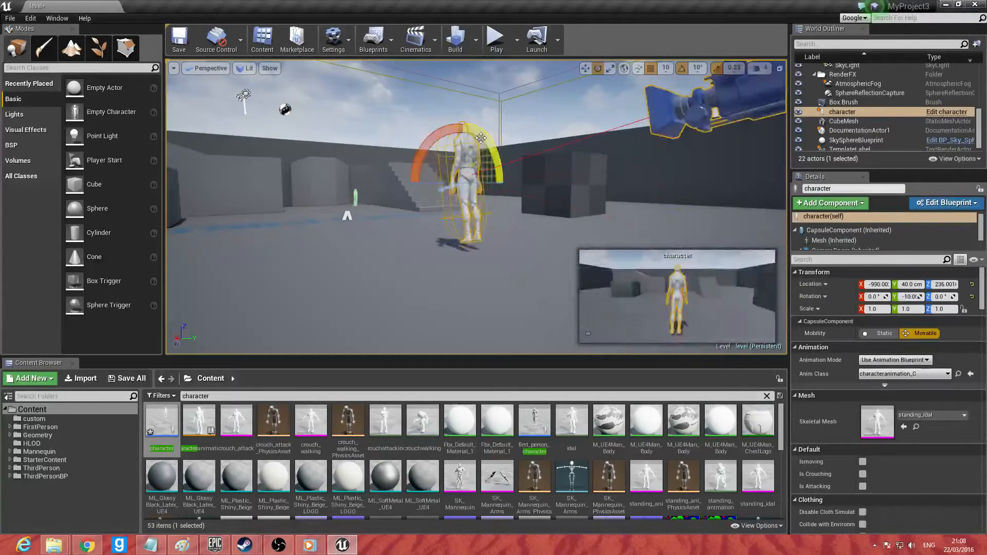
key(r)
mouse_move(462, 146)
mouse_down()
mouse_move(465, 138)
mouse_move(461, 148)
mouse_up()
key(ctrl+z)
Step: Open the level blueprint and delete all existing nodes from its event graph
key(a)
right_drag(461, 148, 583, 143)
key(a)
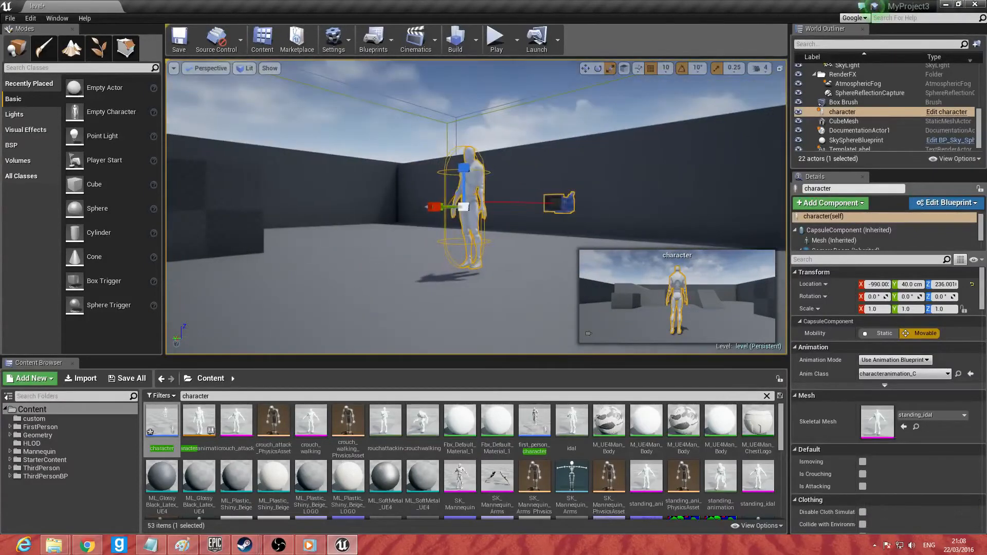
click(373, 40)
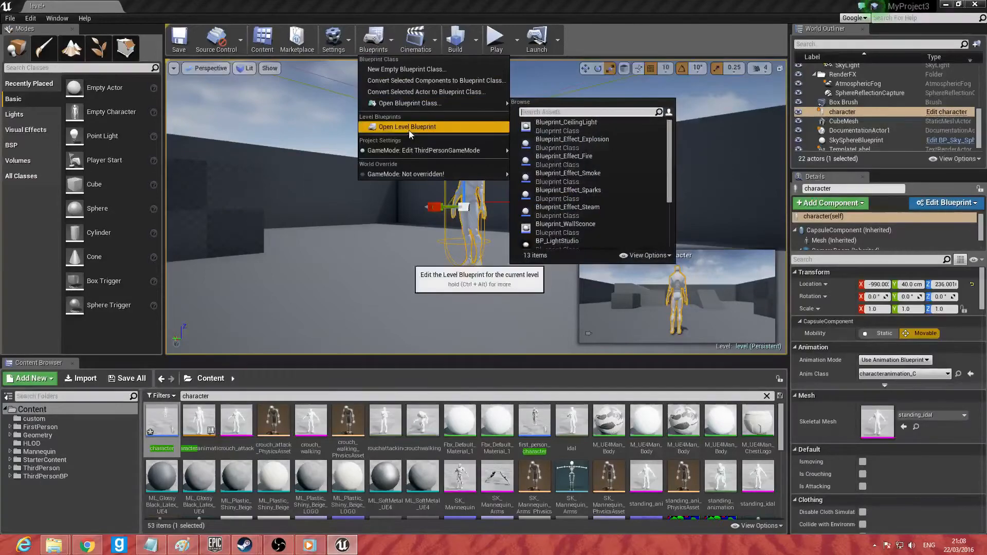
click(410, 181)
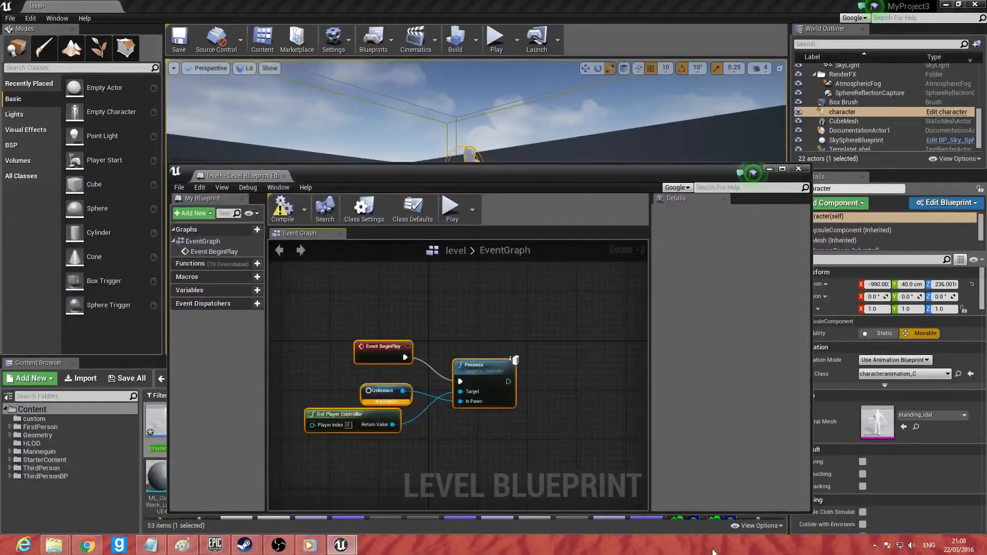
key(Delete)
Step: Add an Event BeginPlay node to the empty event graph of the level blueprint
right_drag(294, 439, 418, 406)
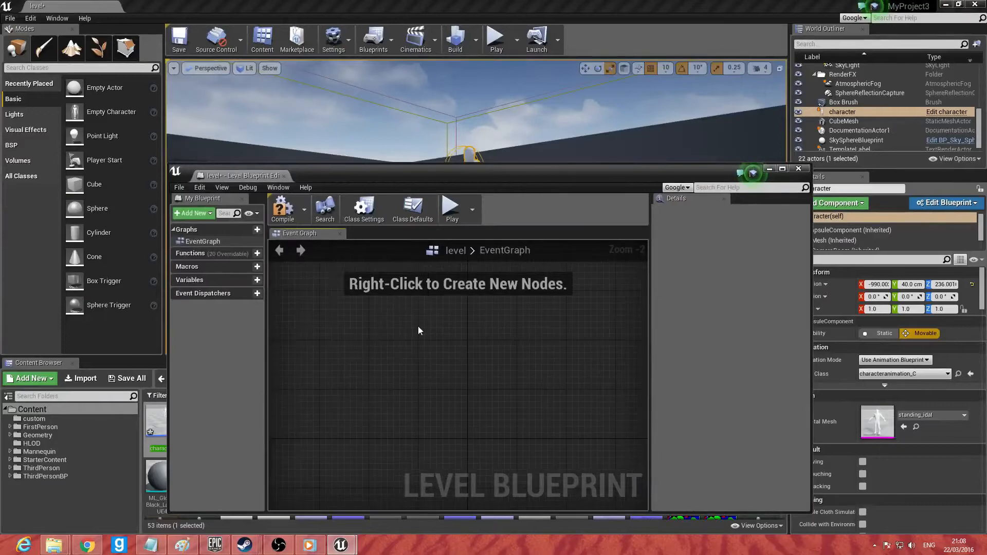
right_click(417, 346)
text(event behin)
key(BackSpace)
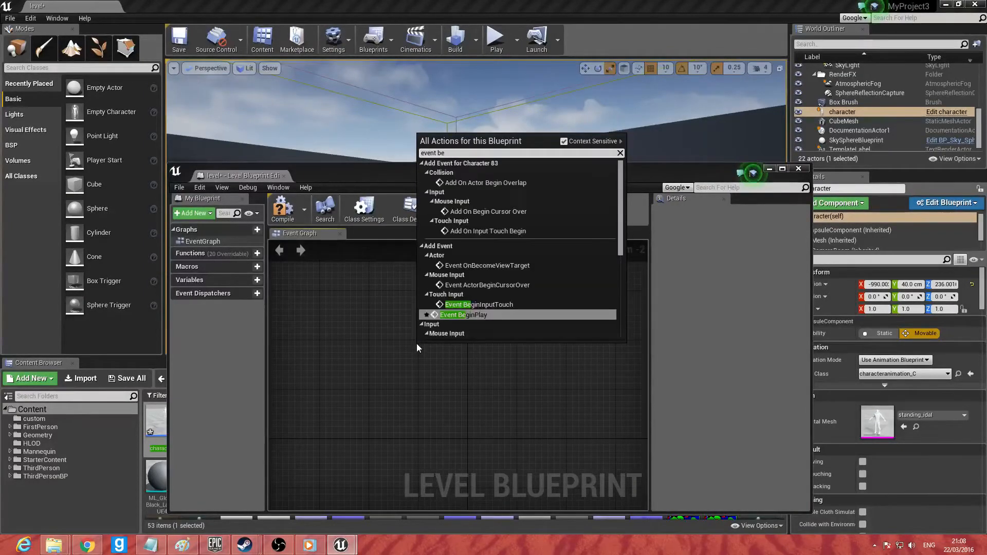
key(Return)
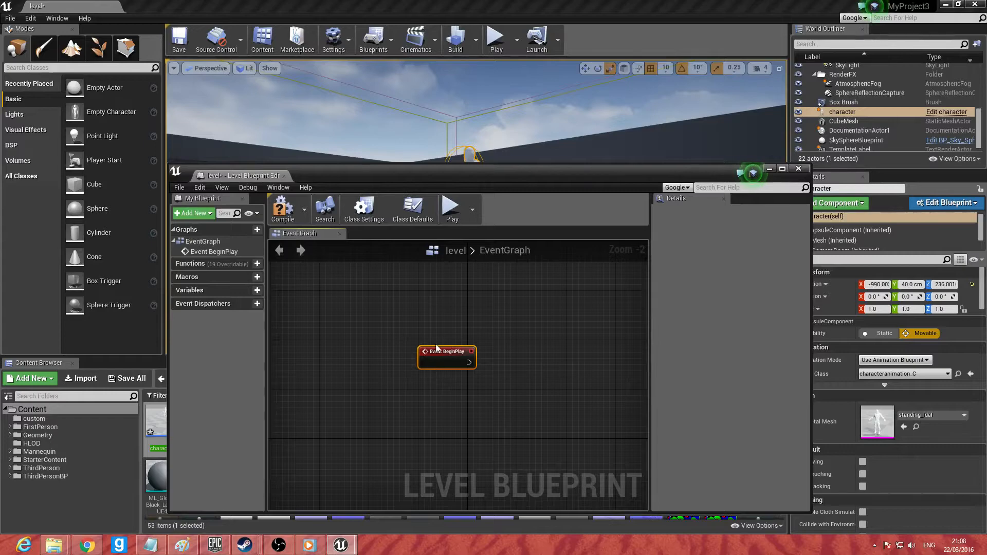
Step: Add a Possess node wired from Event BeginPlay's execution output, with context-sensitive filtering turned off
drag(467, 361, 430, 368)
text(possess)
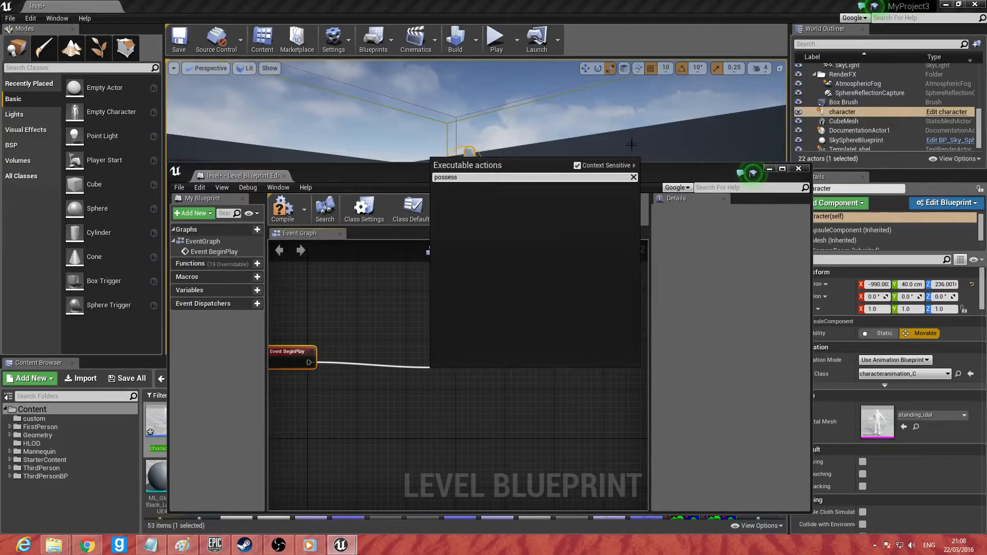
click(578, 165)
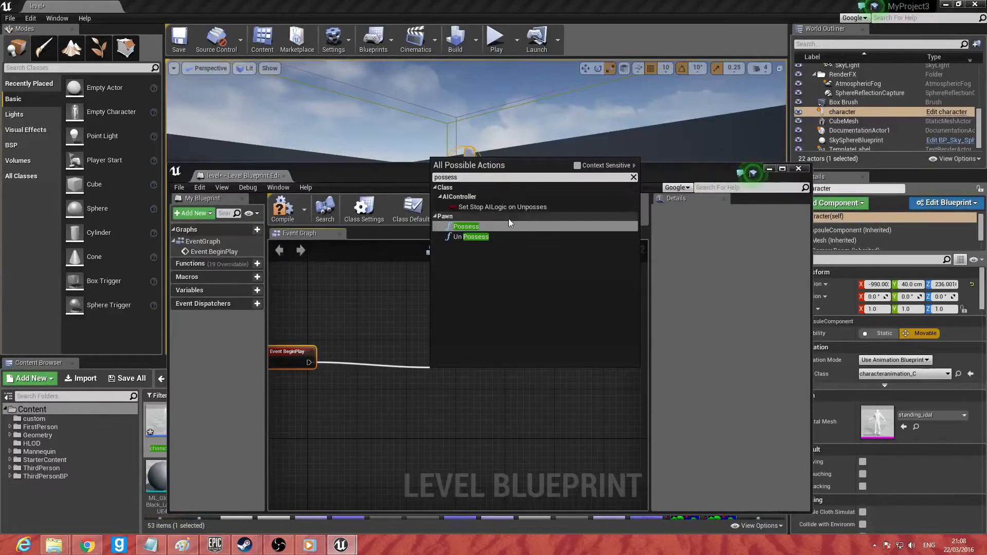
click(496, 229)
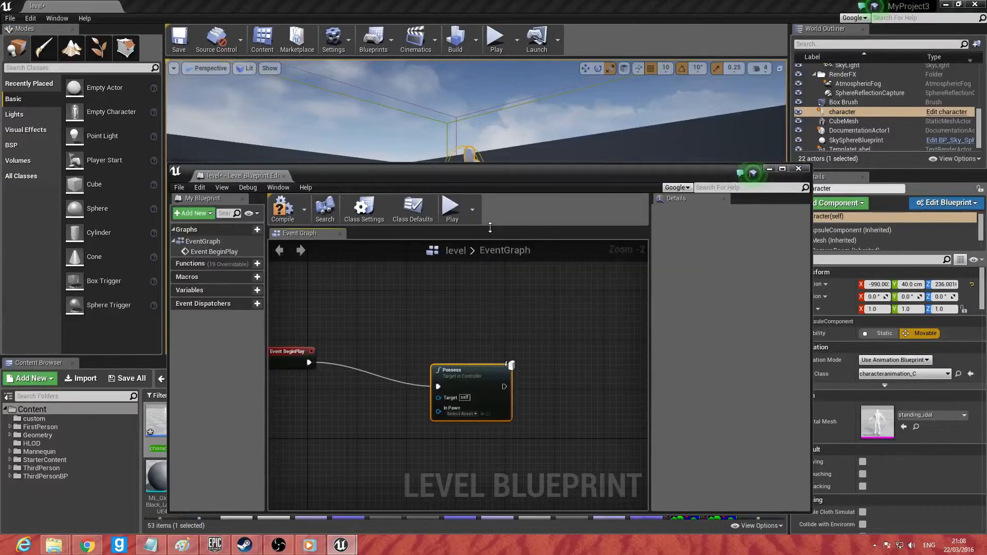
Step: Turn context-sensitive filtering back on and line up the Possess node with Event BeginPlay
right_click(451, 307)
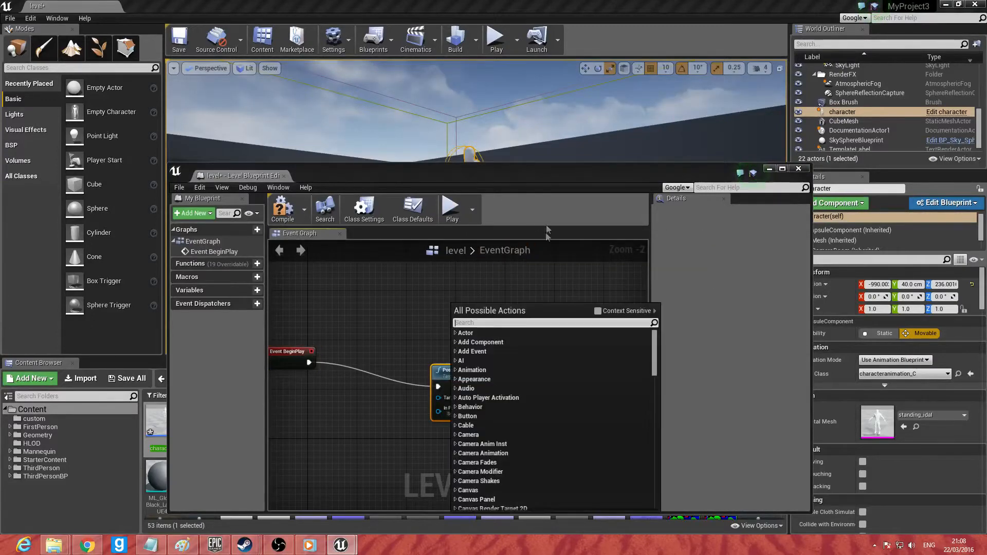
click(598, 310)
click(473, 286)
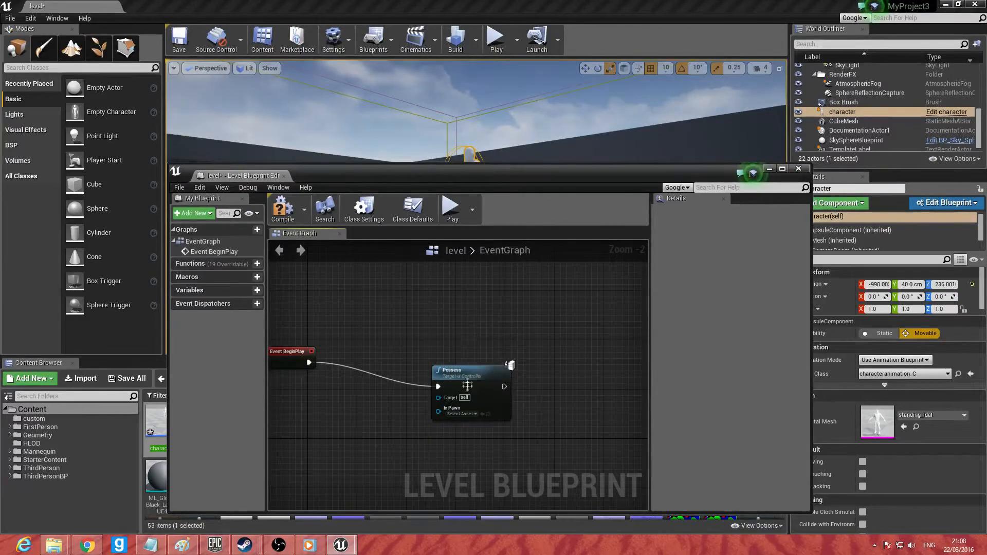
drag(461, 380, 418, 353)
right_drag(372, 351, 413, 341)
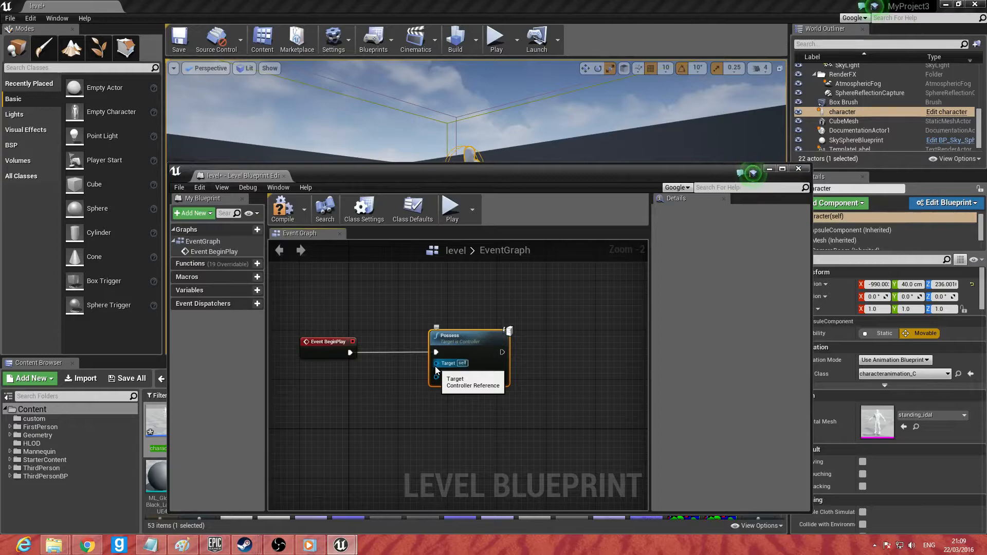
Step: With the character selected in the level, add a reference to it in the event graph and wire it to Possess's In Pawn input
drag(447, 179, 450, 290)
click(475, 179)
click(475, 178)
drag(479, 283, 490, 171)
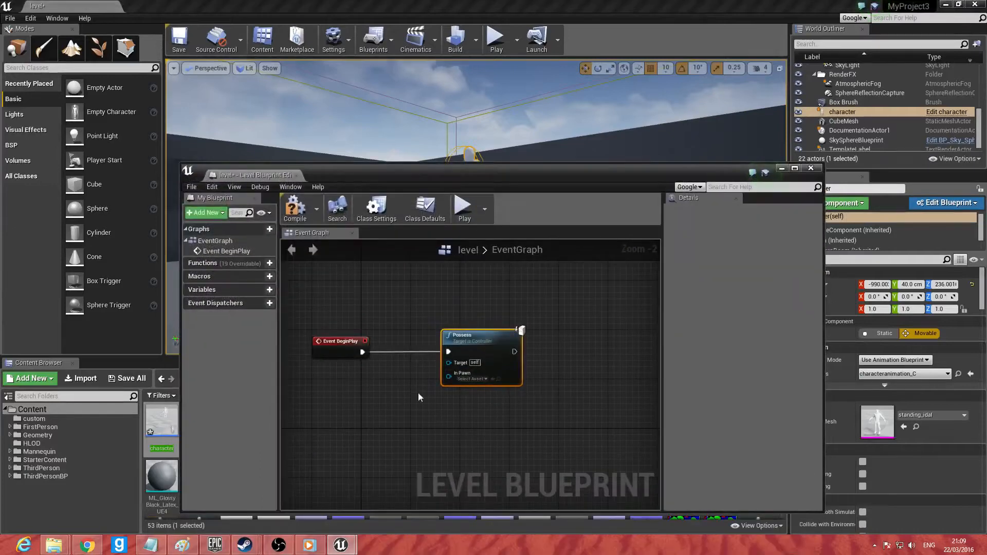
right_click(405, 369)
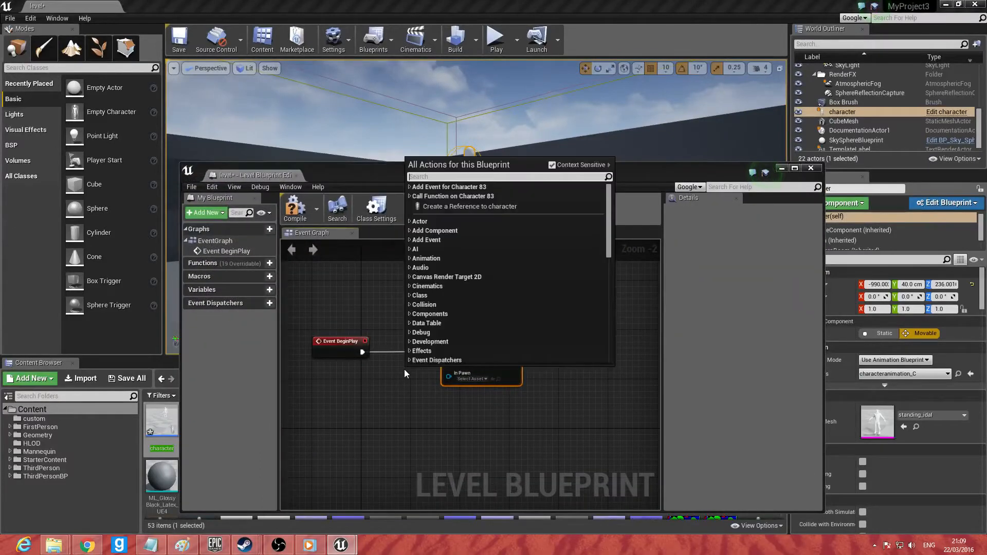
click(441, 207)
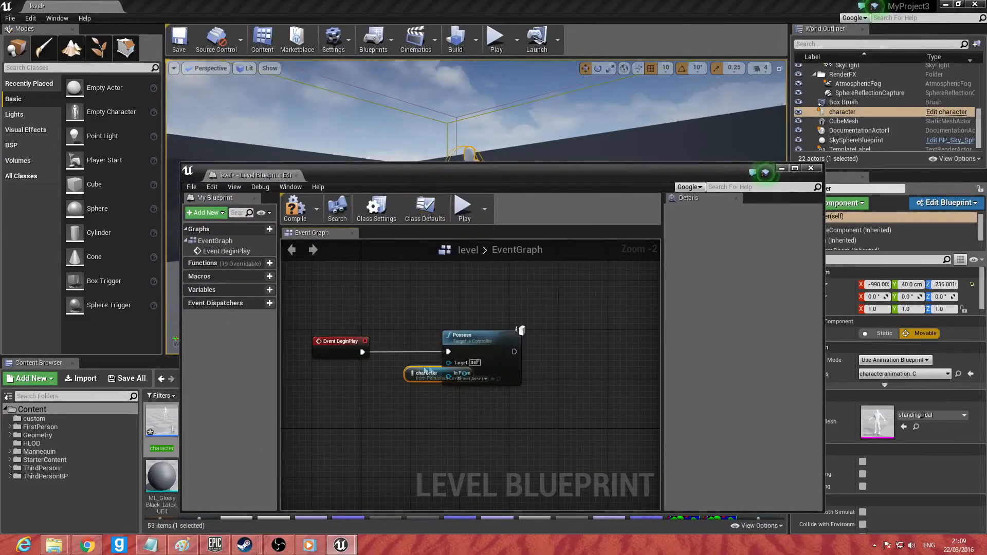
drag(423, 369, 449, 375)
drag(379, 383, 391, 408)
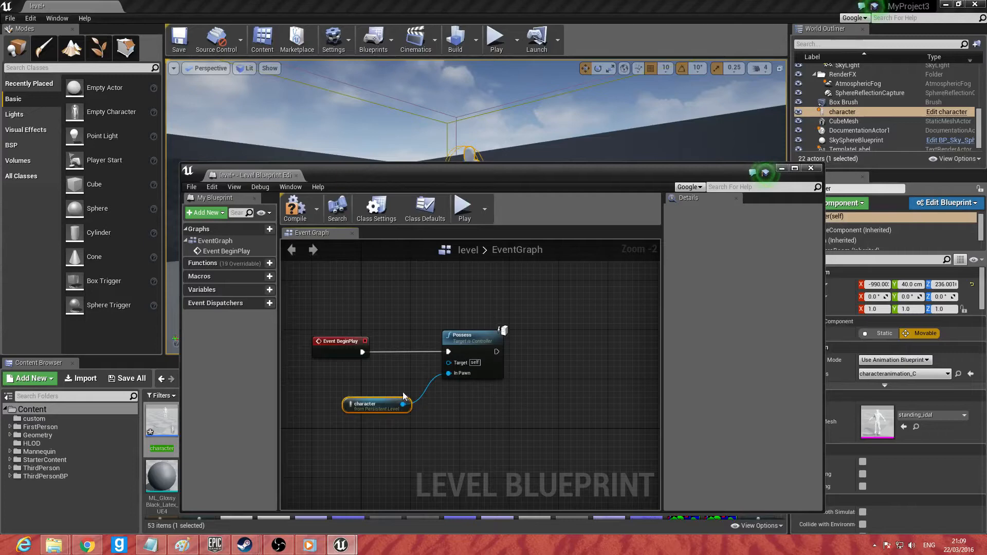
drag(377, 400, 401, 401)
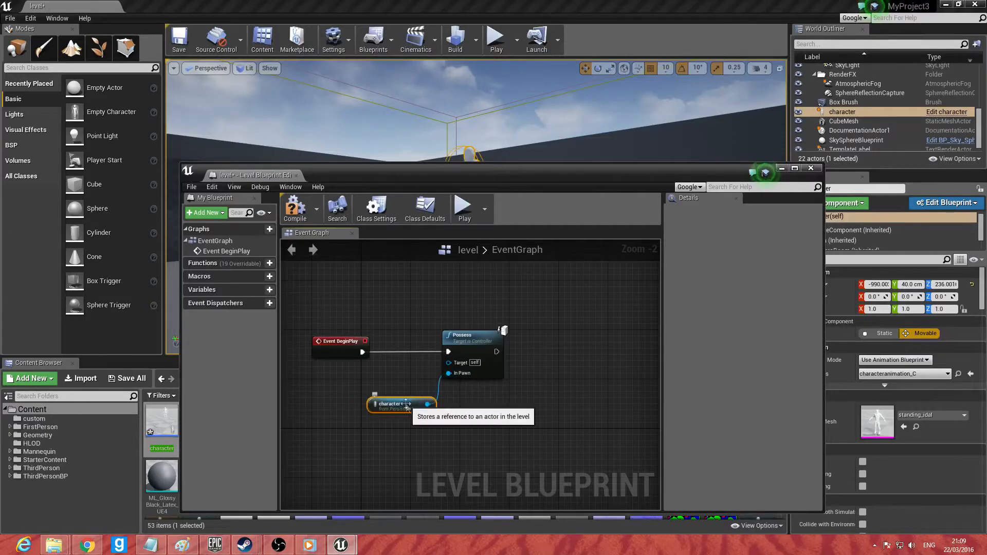
Step: Add a Get Player Controller node wired to Possess's Target input and place it above the character reference
drag(448, 362, 353, 383)
text(get)
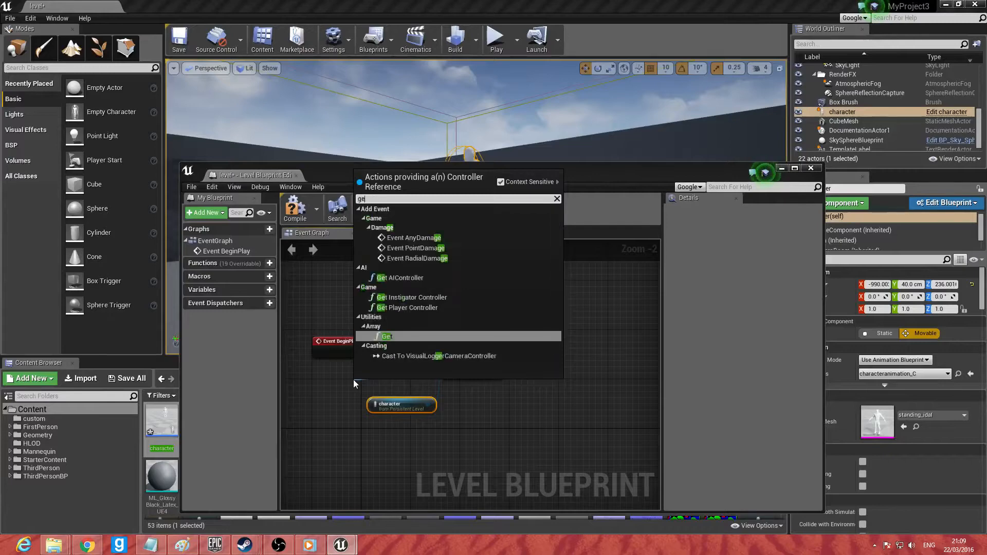
key(Up)
key(Up)
key(Up)
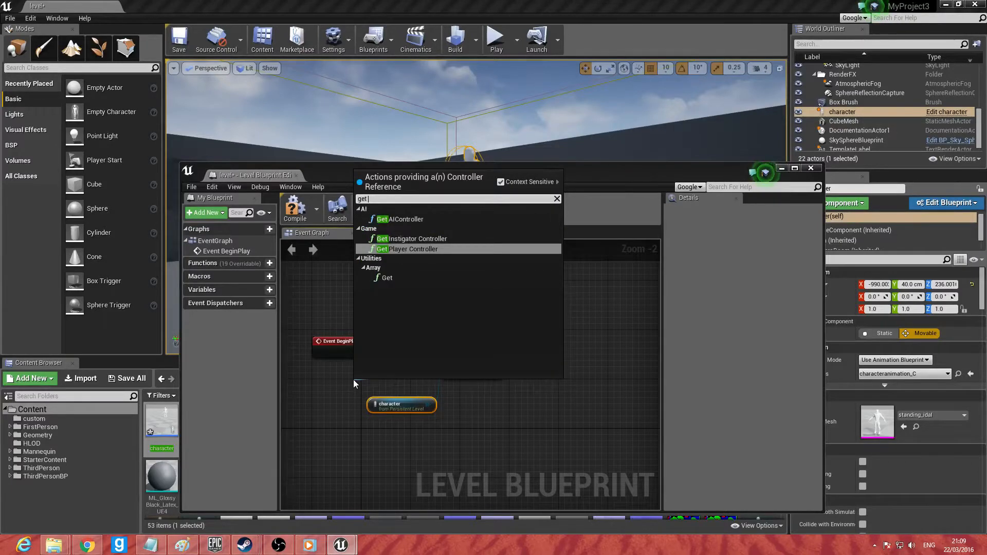
key(Return)
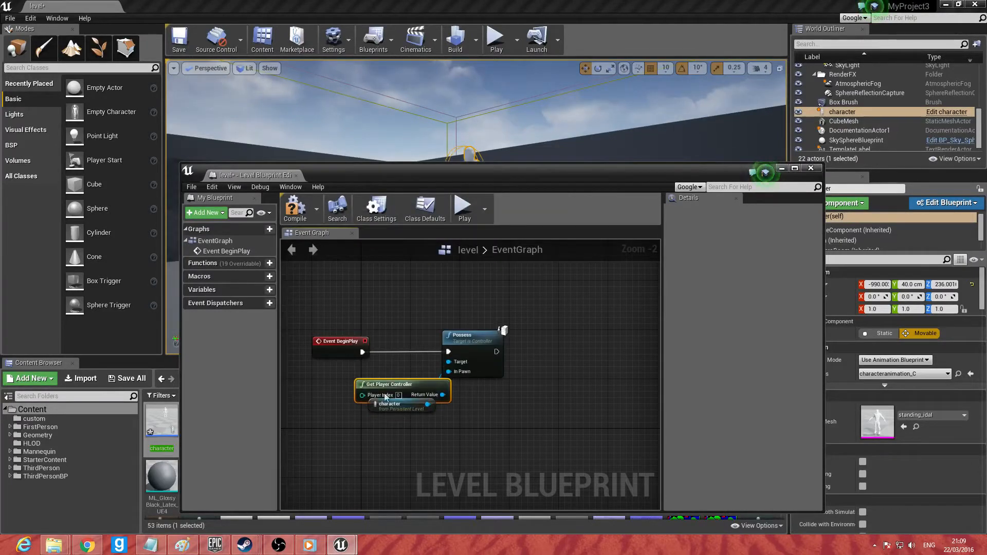
drag(400, 389, 351, 376)
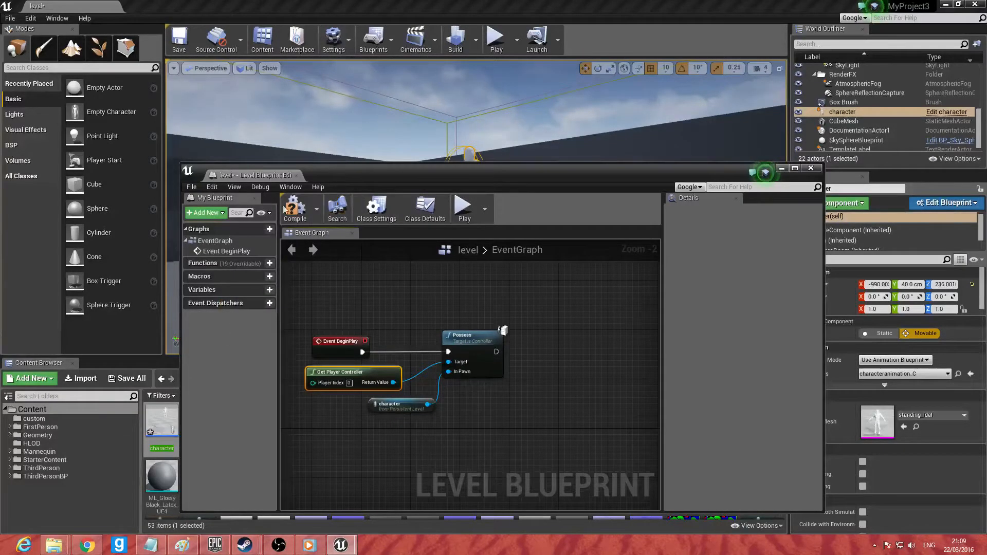
Step: Compile the level blueprint and move its window clear of the level viewport
click(301, 212)
drag(464, 178, 450, 412)
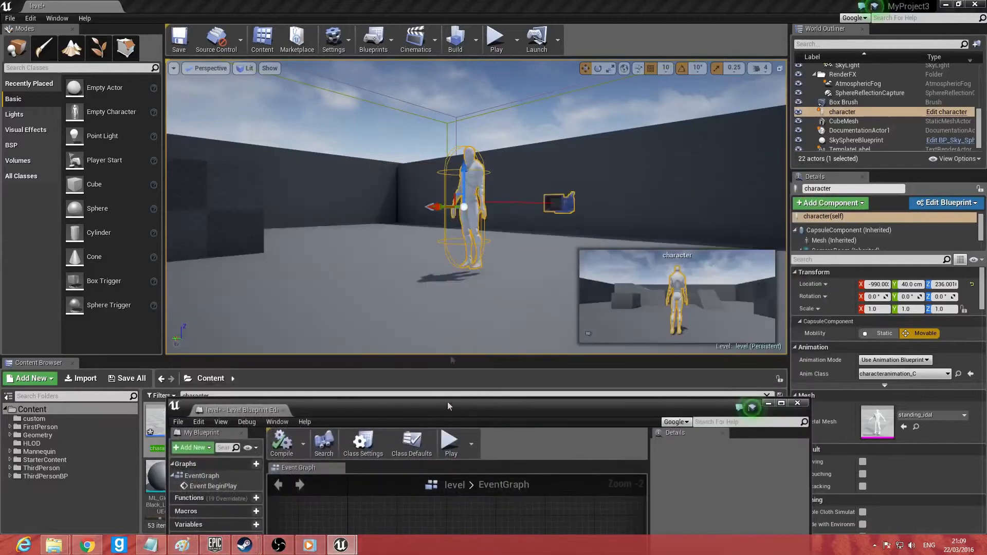
Step: Play the level in the viewport and run the possessed character forward to test its control
click(494, 37)
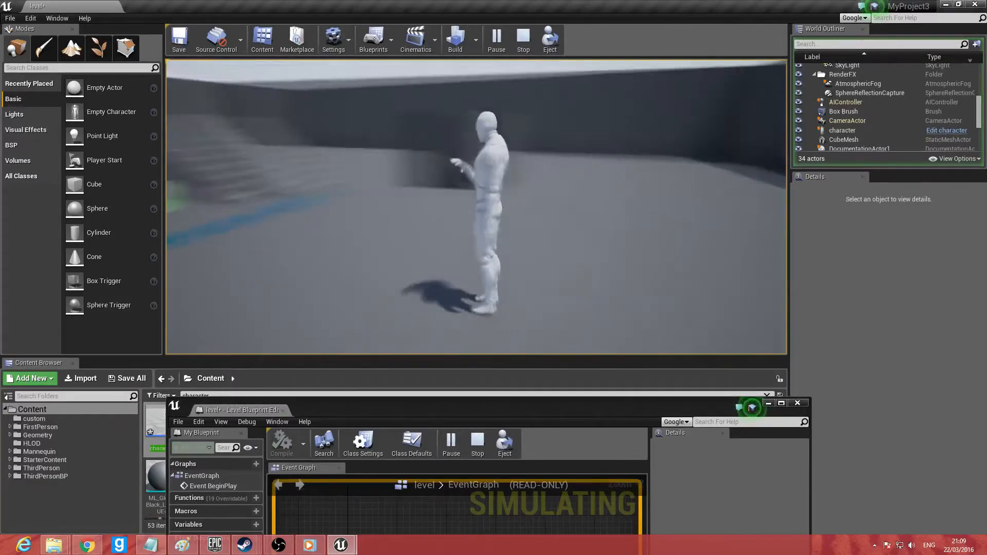
key(w)
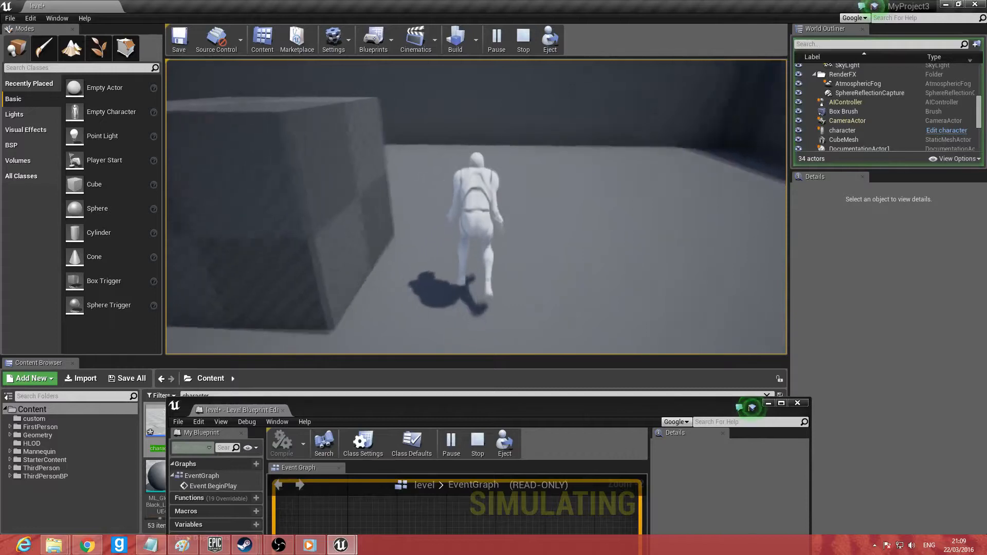
key(shift+F1)
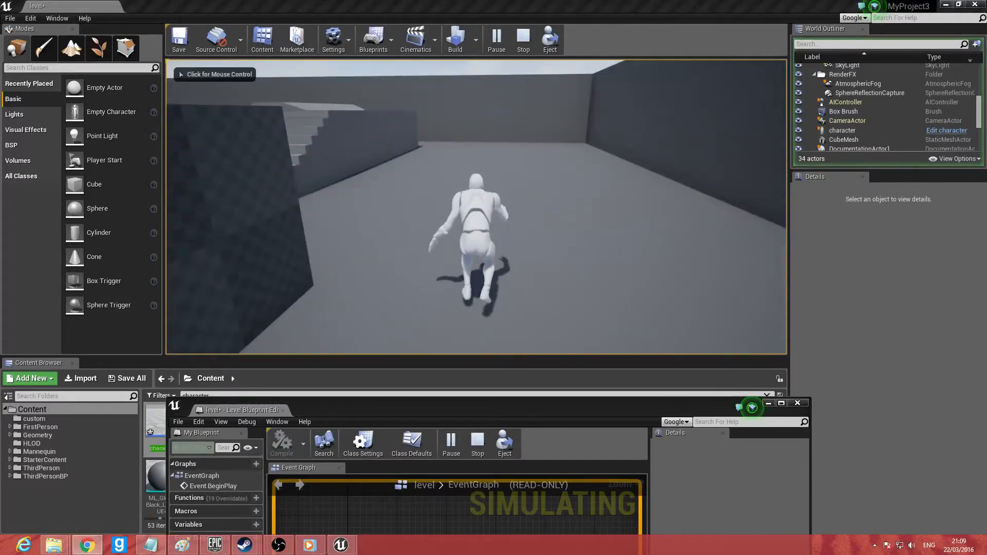
click(336, 263)
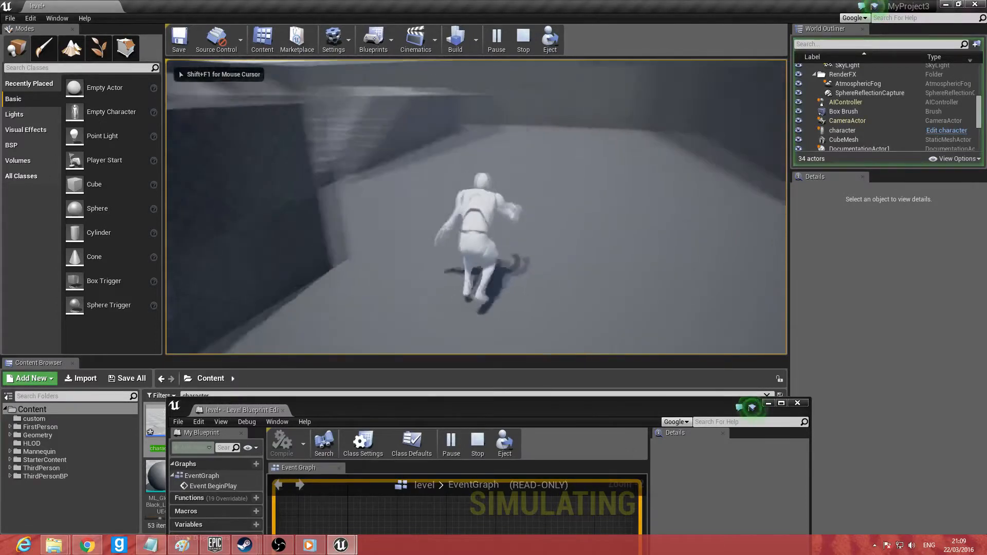
key(alt+Tab)
key(alt+Tab)
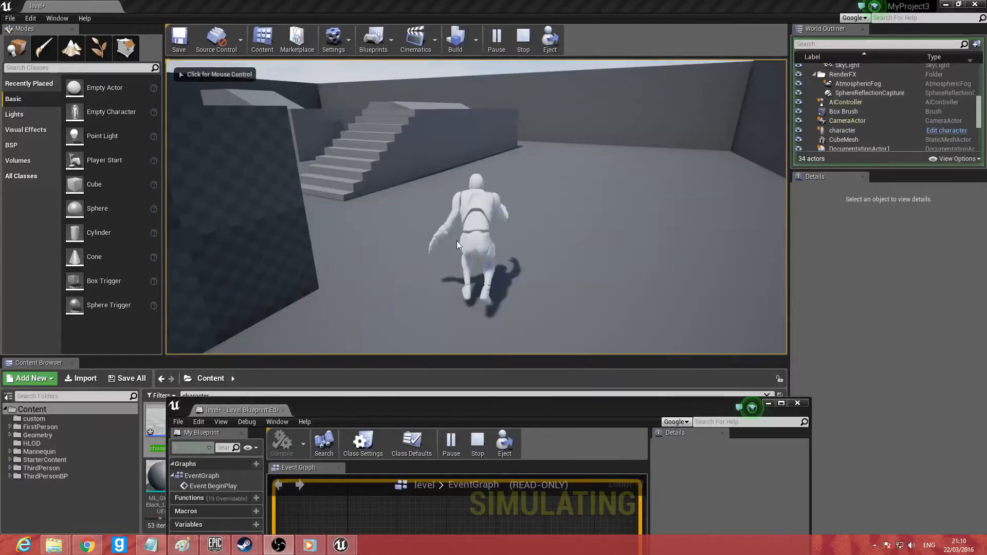
click(342, 252)
key(w)
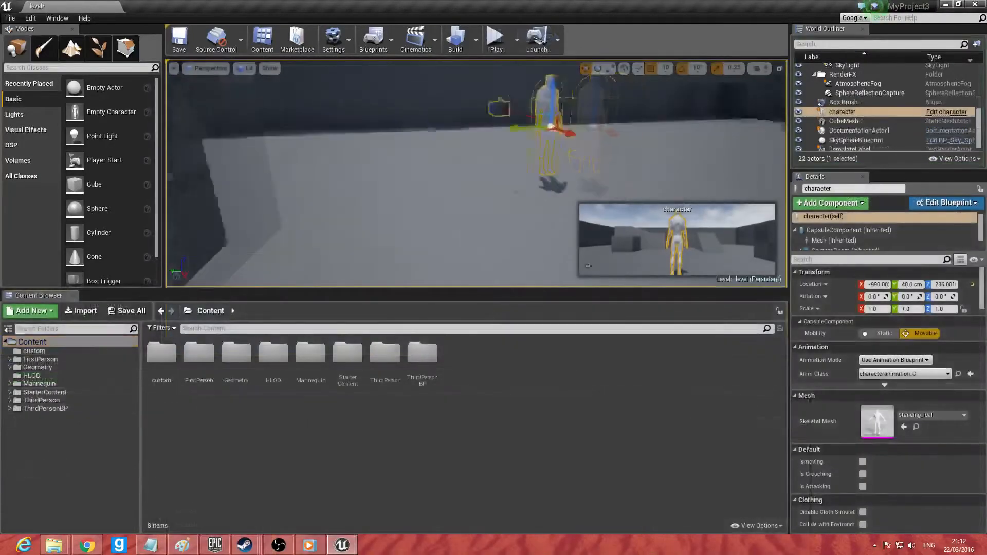
Step: Search the content for "third person character" and place third_person_character in the level near the existing character
click(193, 328)
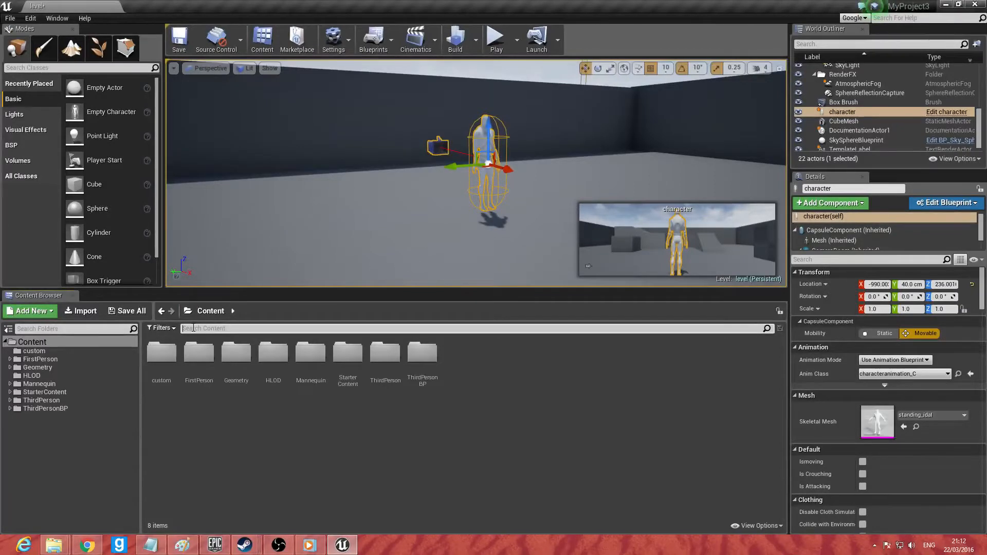
text(third person character)
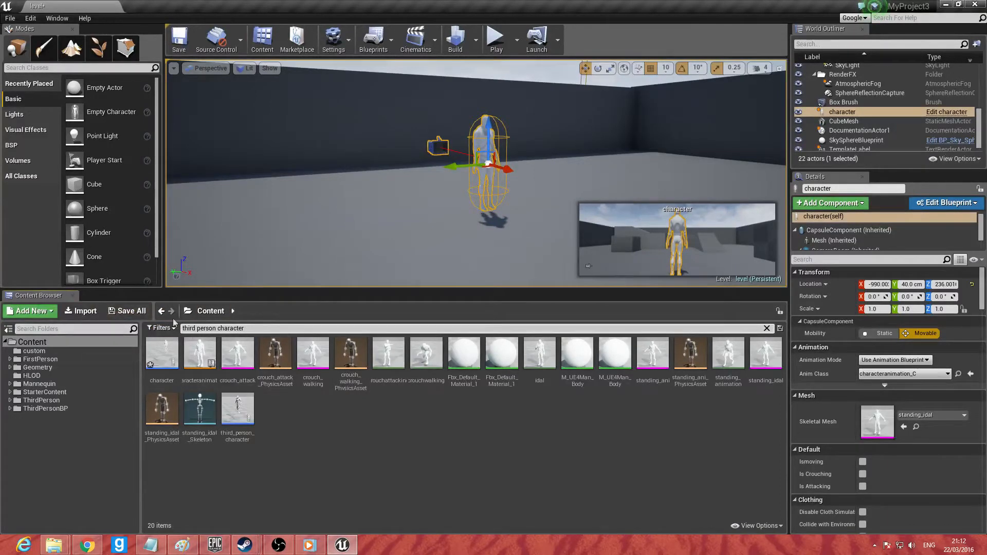
click(237, 393)
drag(237, 394, 308, 197)
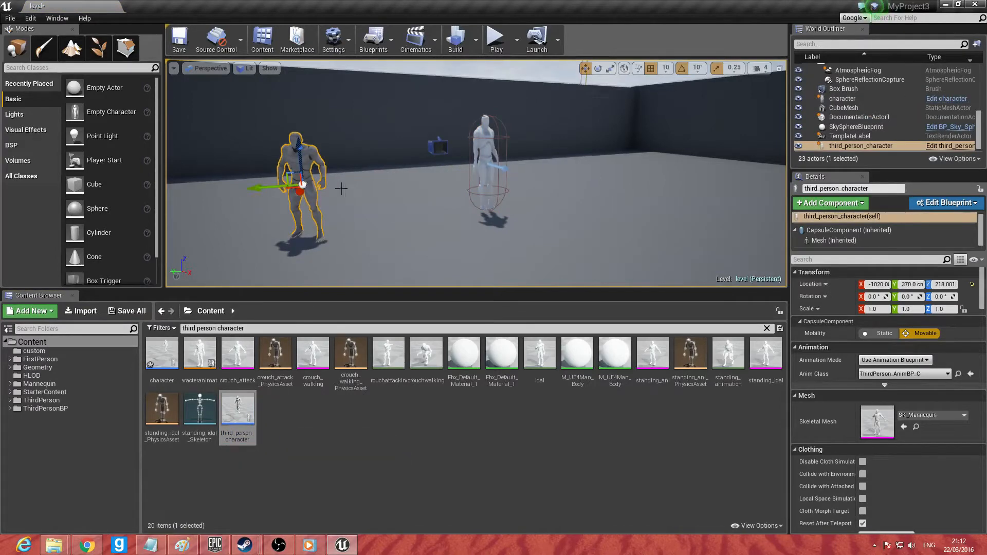
Step: Play the level and move the possessed character around beside third_person_character to compare the two, then stop playing
right_drag(342, 188, 478, 189)
click(496, 41)
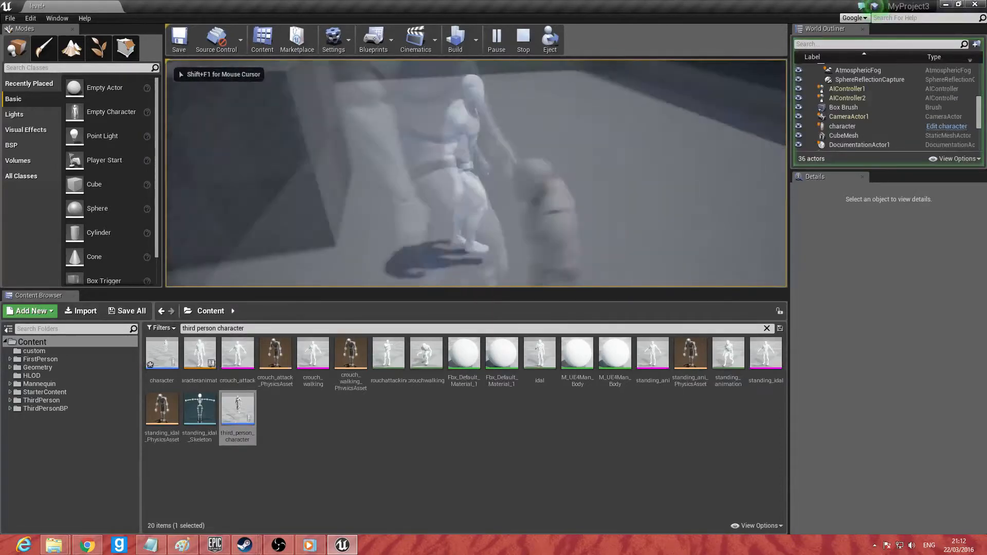
key(w)
key(s)
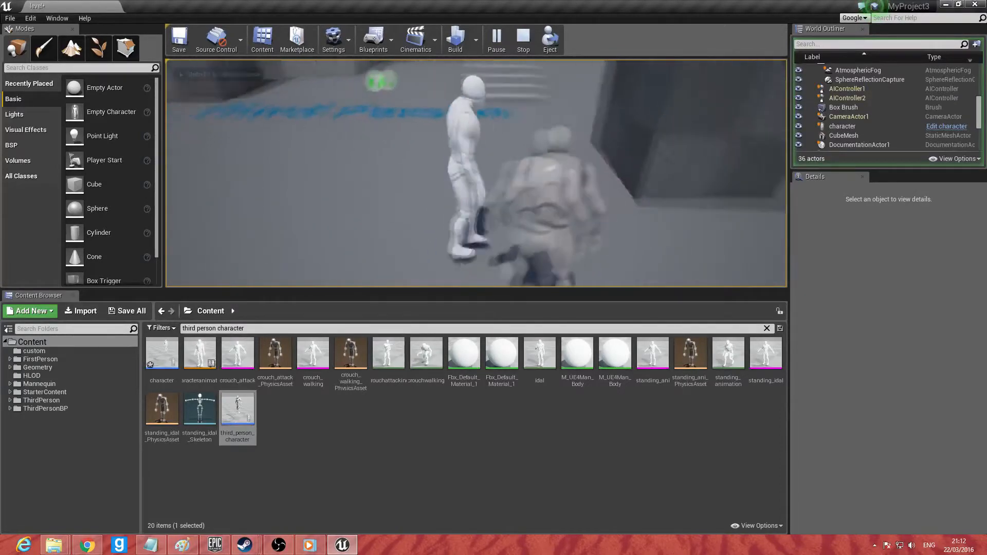
key(w)
key(s)
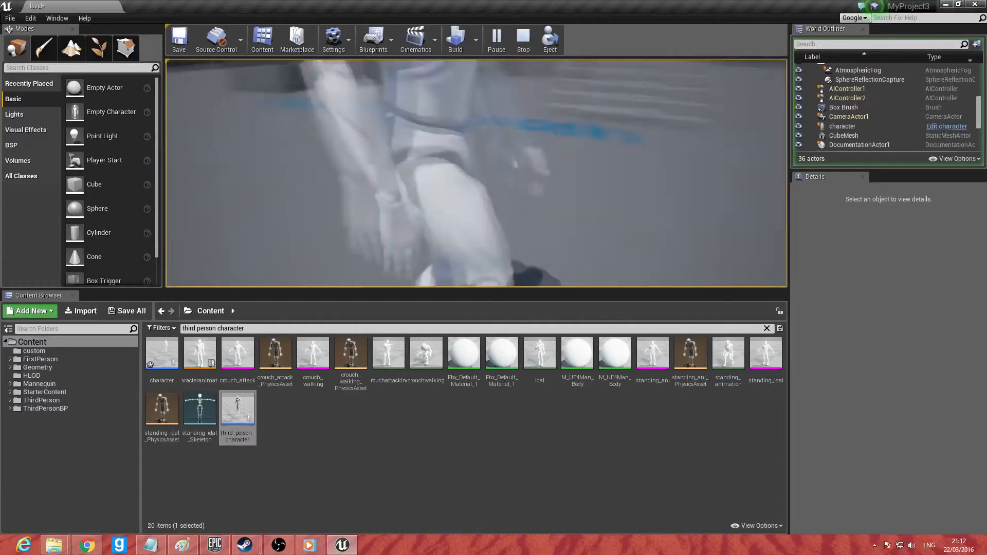
key(w)
key(w)
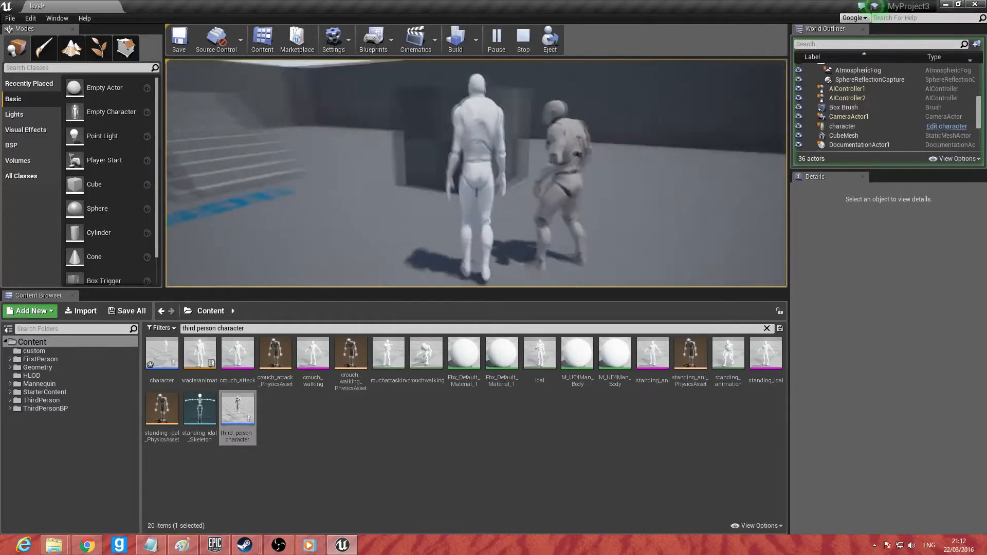
key(w)
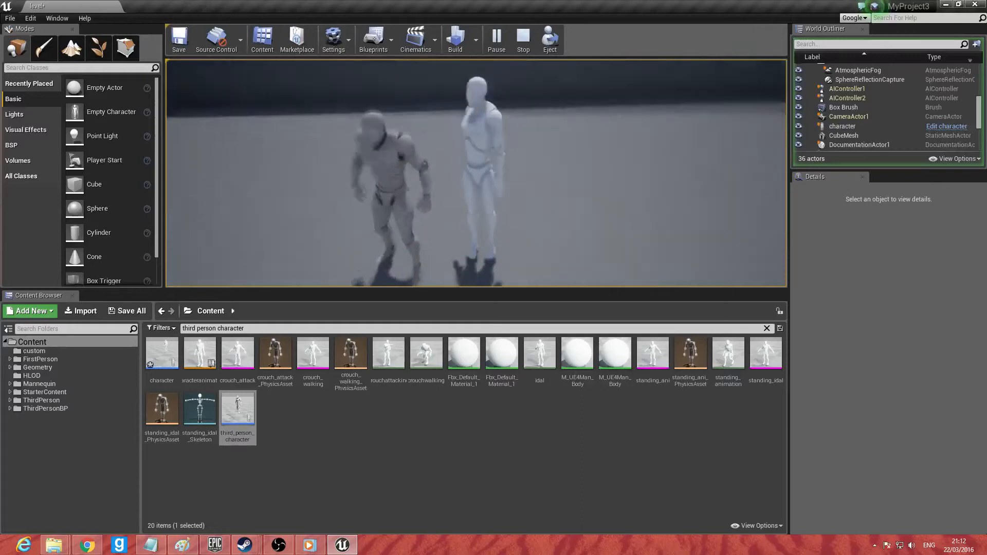
key(w)
key(w)
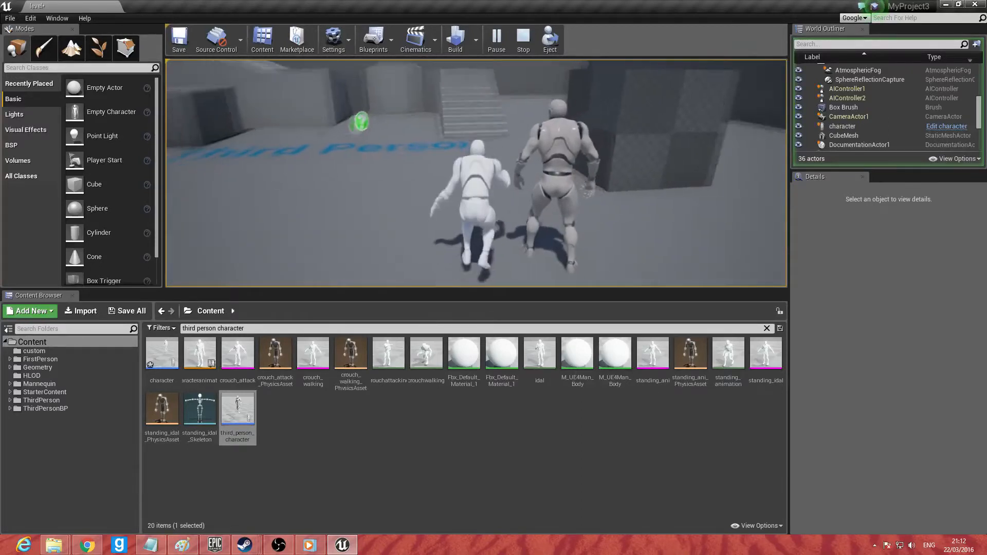
key(Escape)
Step: Open the third_person_character blueprint, move its window over the level view, and show its EventGraph
key(f)
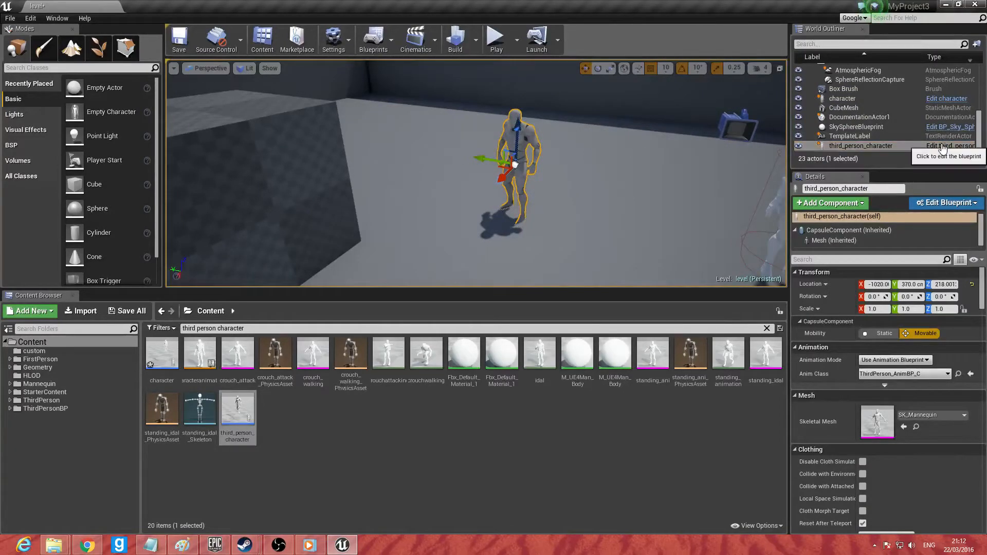
click(945, 146)
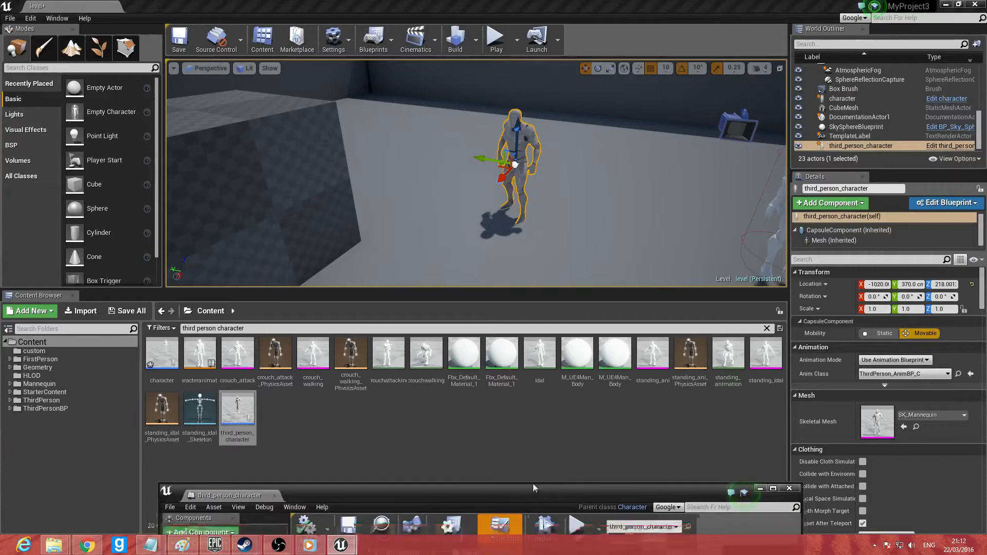
drag(543, 501, 559, 130)
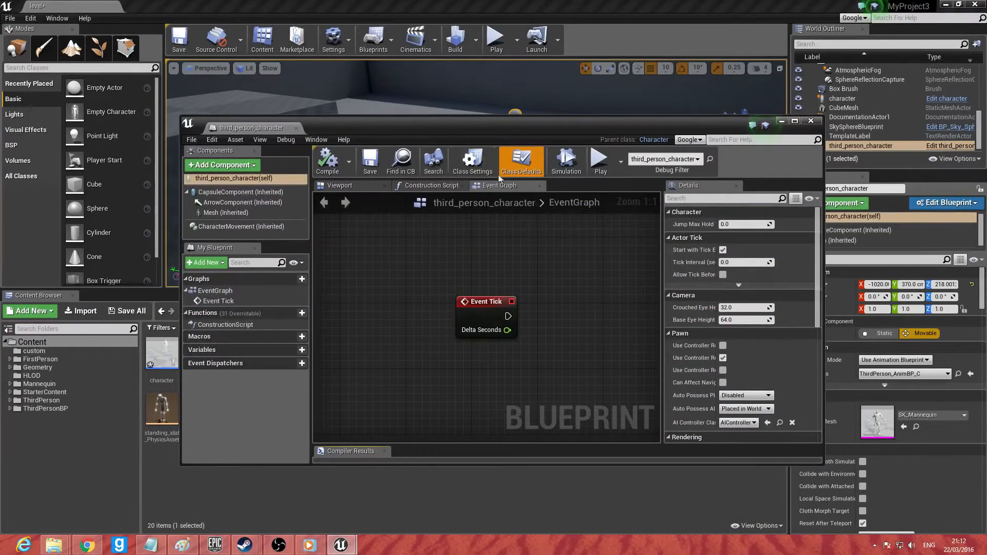
click(540, 185)
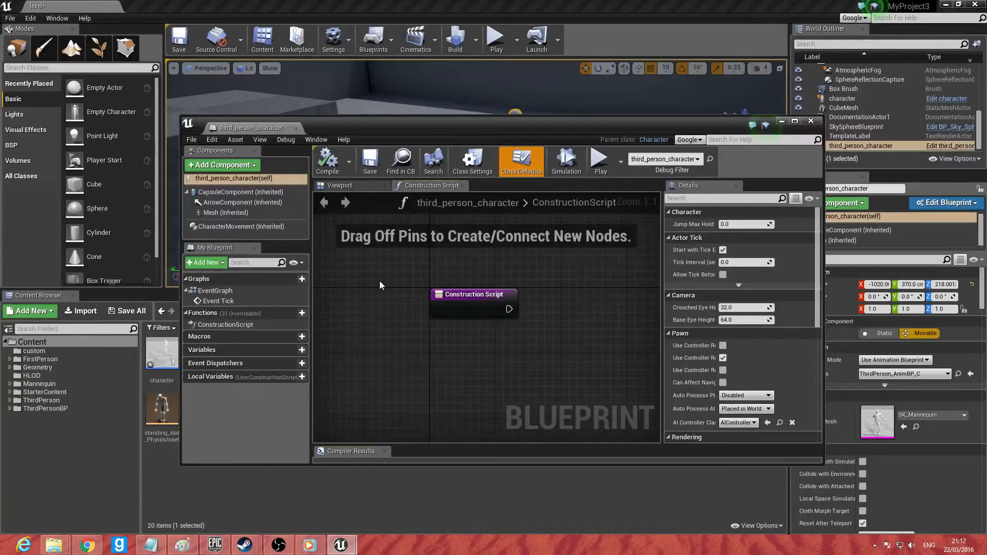
double_click(212, 291)
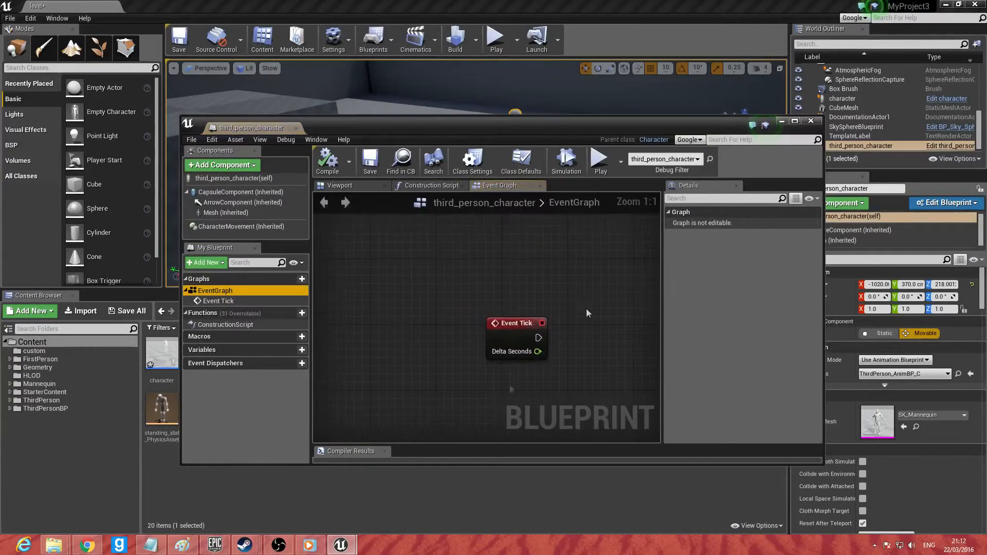
Step: Delete the existing Event Tick node from the event graph and add a new Event Tick node
click(493, 332)
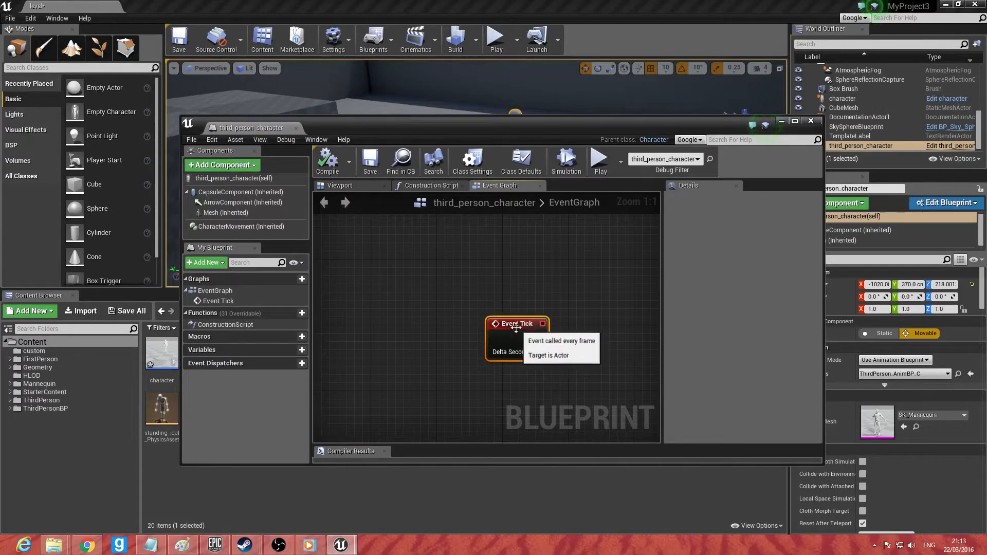
key(Delete)
right_click(501, 308)
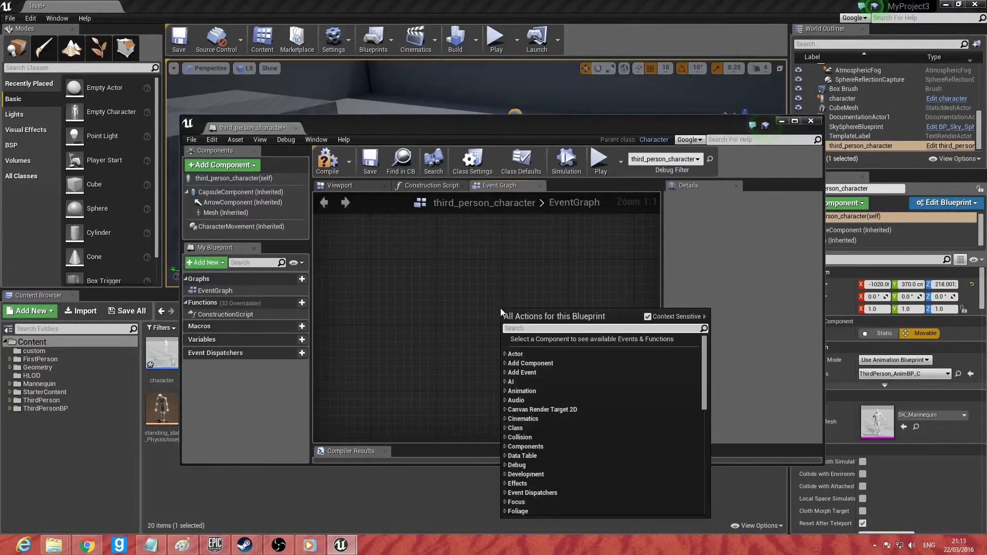
text(event tick)
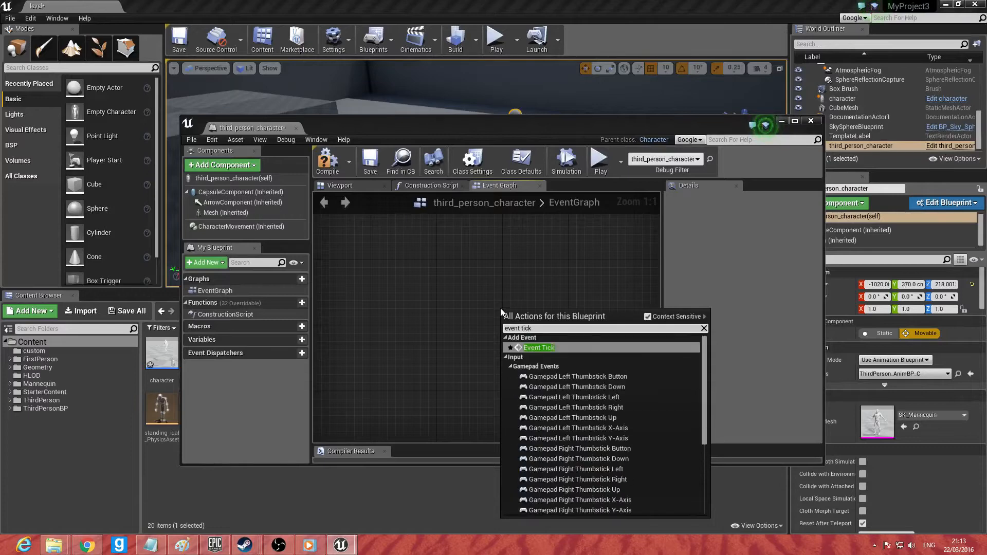
key(Return)
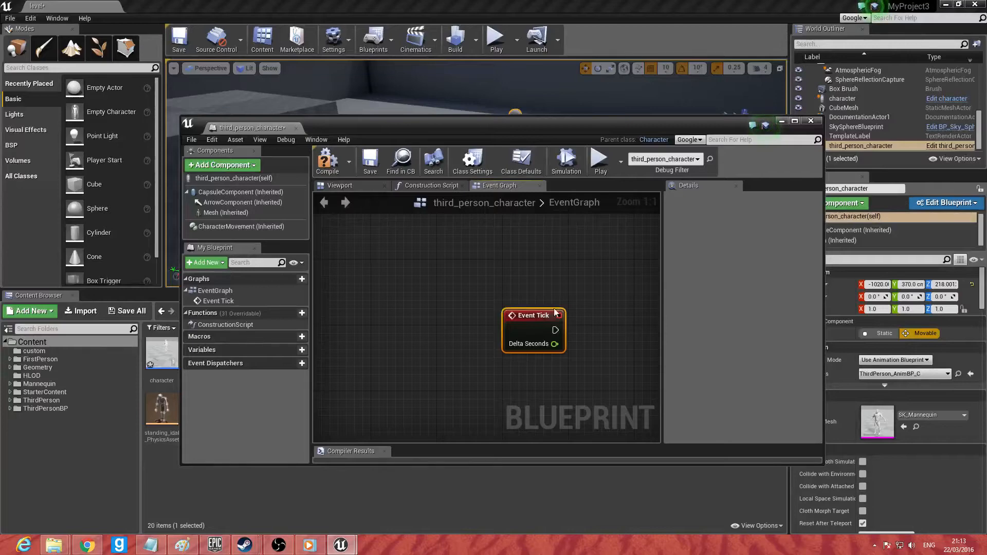
Step: Add a MultiGate node wired to Event Tick's execution output
drag(540, 312, 541, 285)
text(mul)
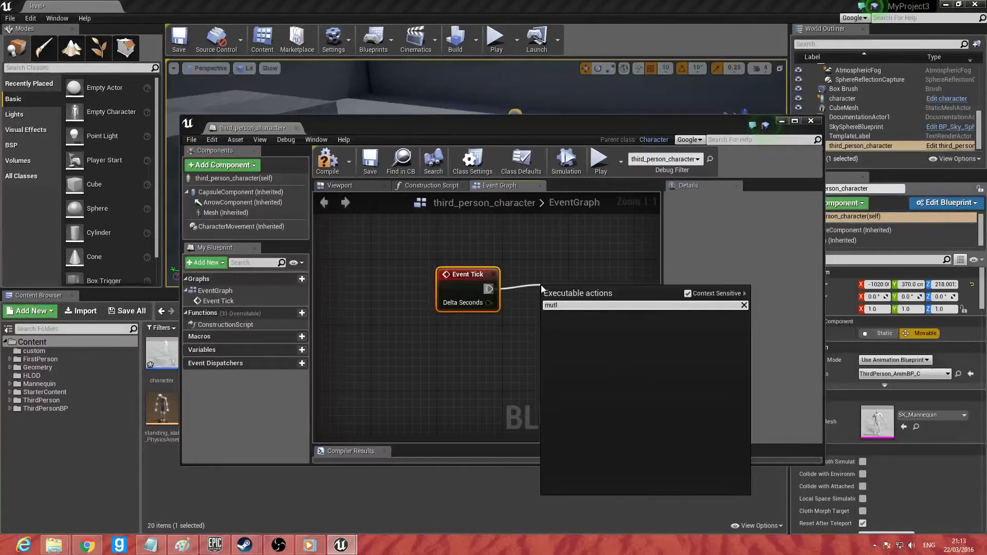
text(tigate)
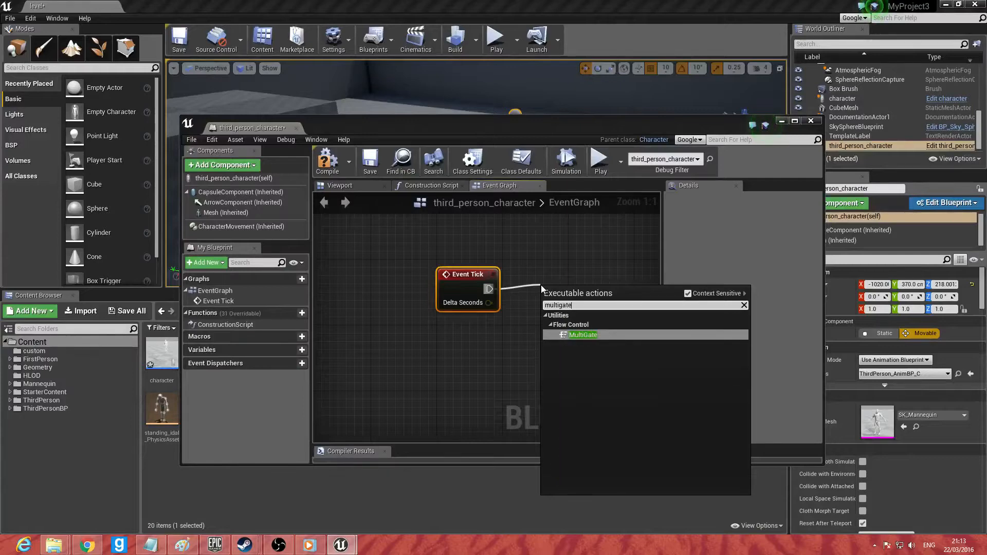
key(Return)
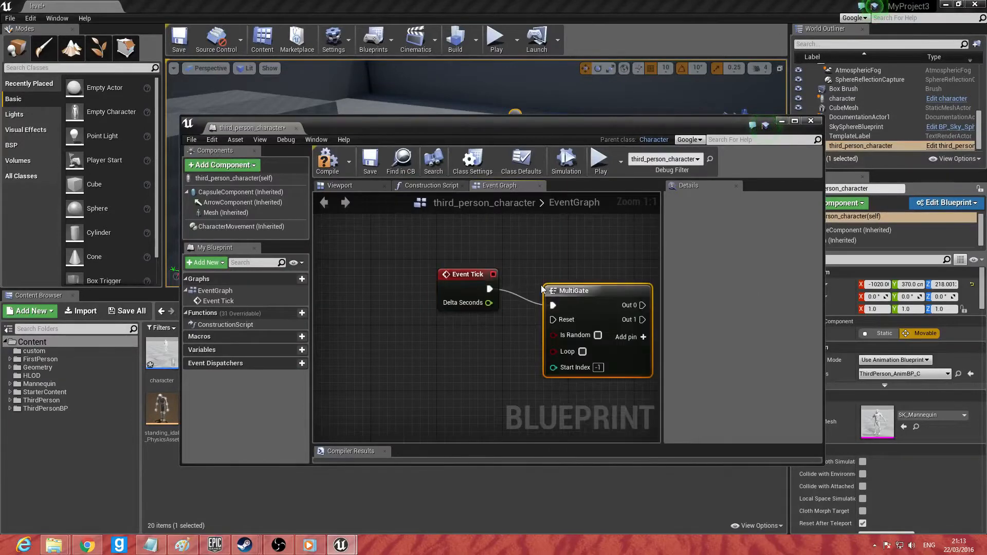
Step: Enable Loop on the MultiGate node and add a third output pin, Out 2
click(582, 352)
right_drag(422, 341, 316, 346)
click(497, 337)
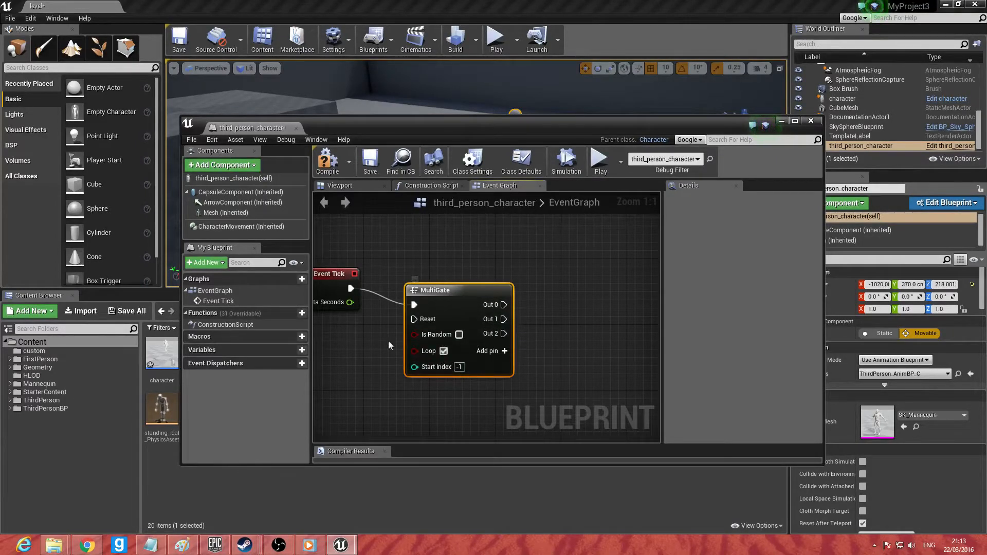
Step: Add a Branch node wired to the MultiGate's Out 1 output and line it up with that pin
drag(492, 319, 565, 315)
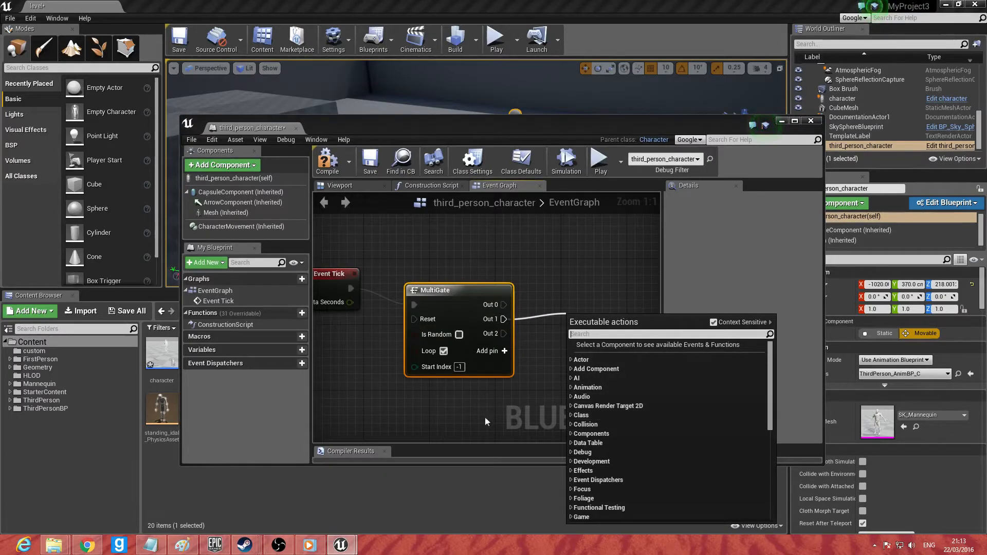
text(bran)
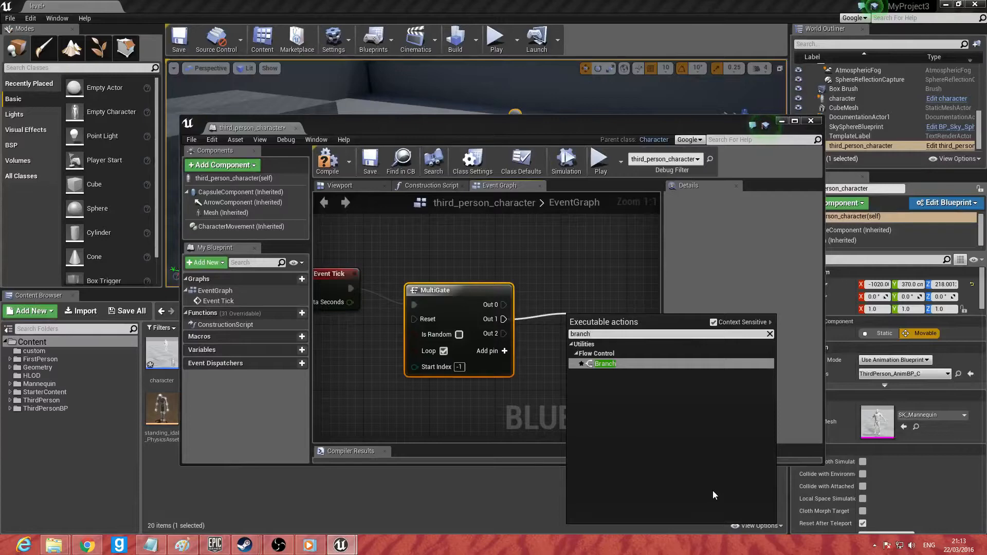
text(ch)
key(Return)
right_drag(580, 393, 474, 389)
drag(503, 325, 557, 309)
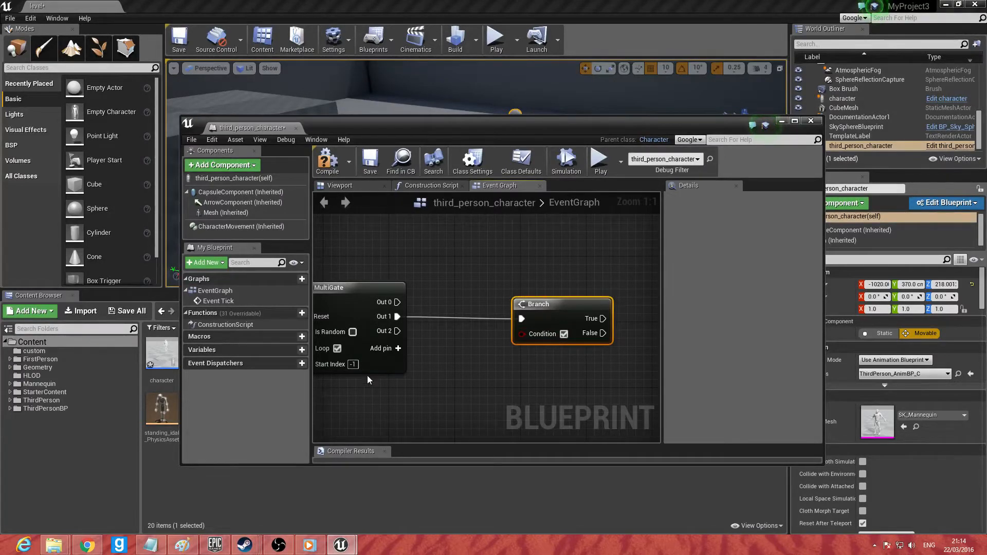
Step: Add a second Branch node wired to the first Branch's True output and align the two nodes
right_drag(572, 325, 399, 334)
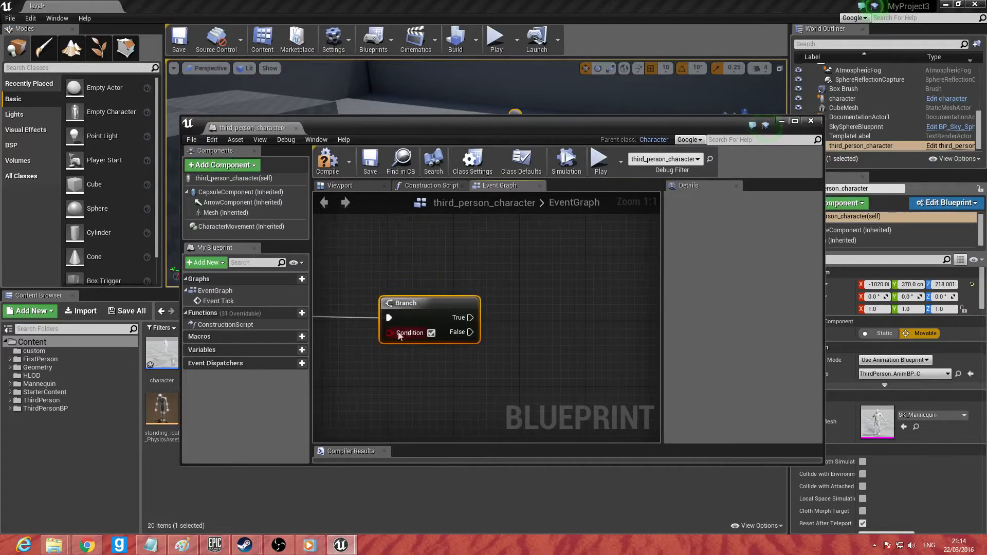
drag(470, 318, 572, 313)
text(branch)
key(Return)
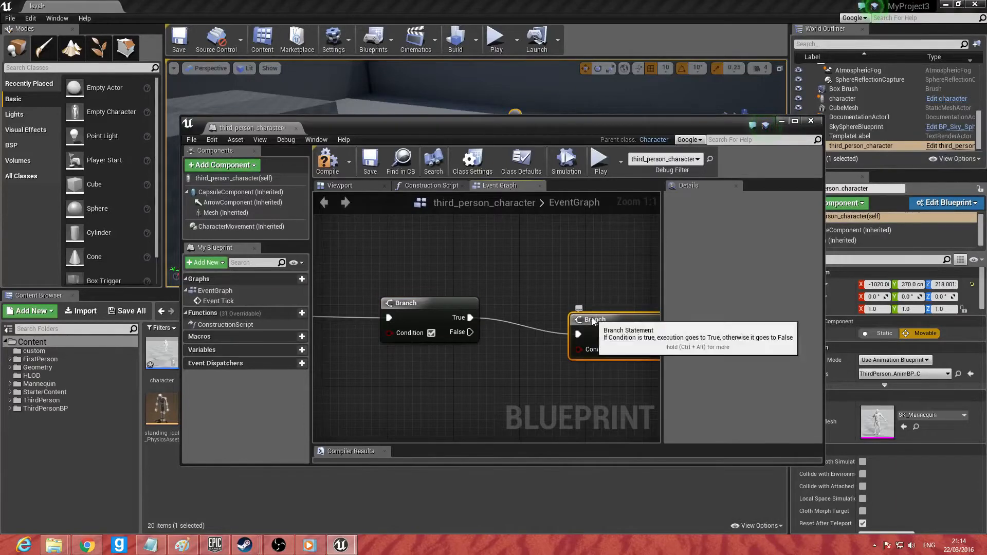
drag(585, 316, 591, 303)
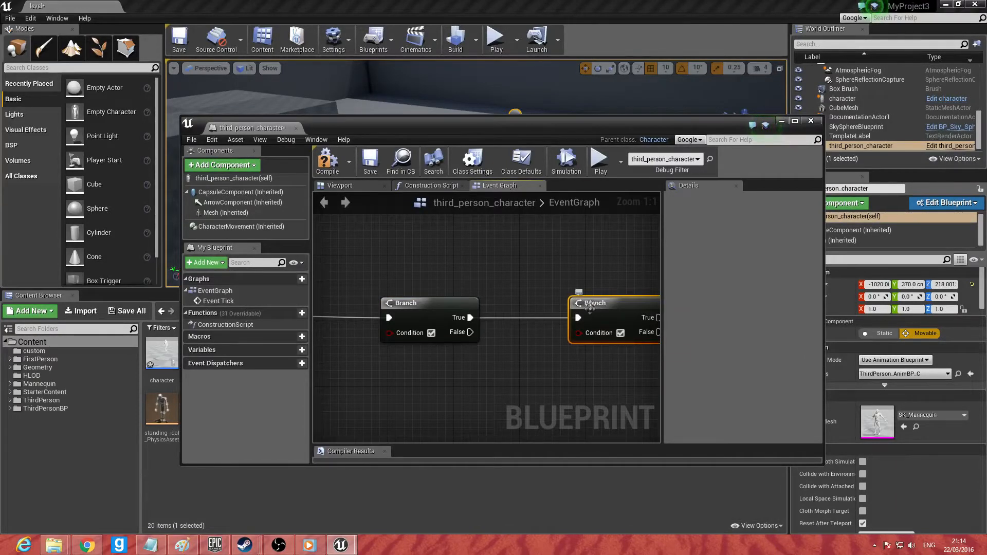
right_drag(579, 377, 535, 386)
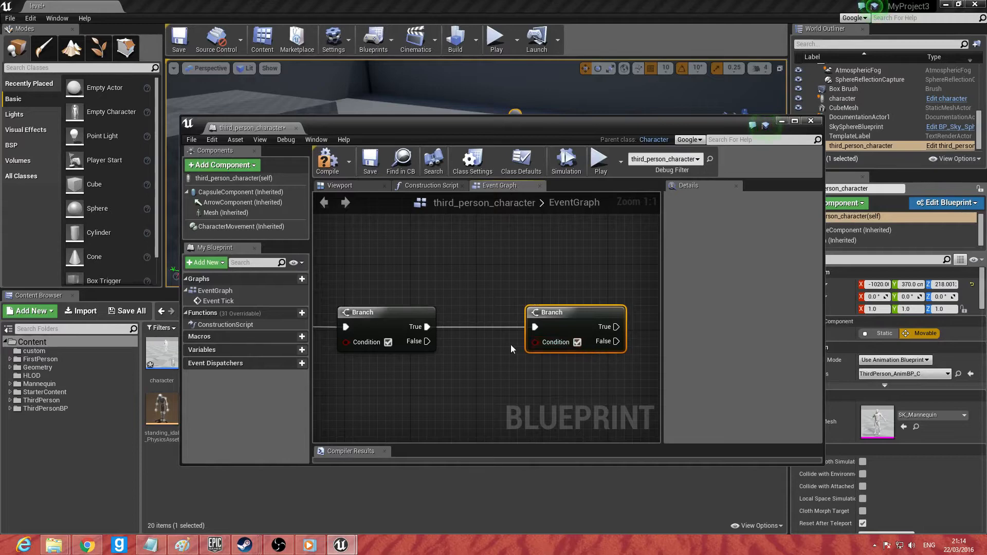
Step: Add a Box Collision component to the character blueprint
right_drag(492, 354, 536, 305)
click(339, 185)
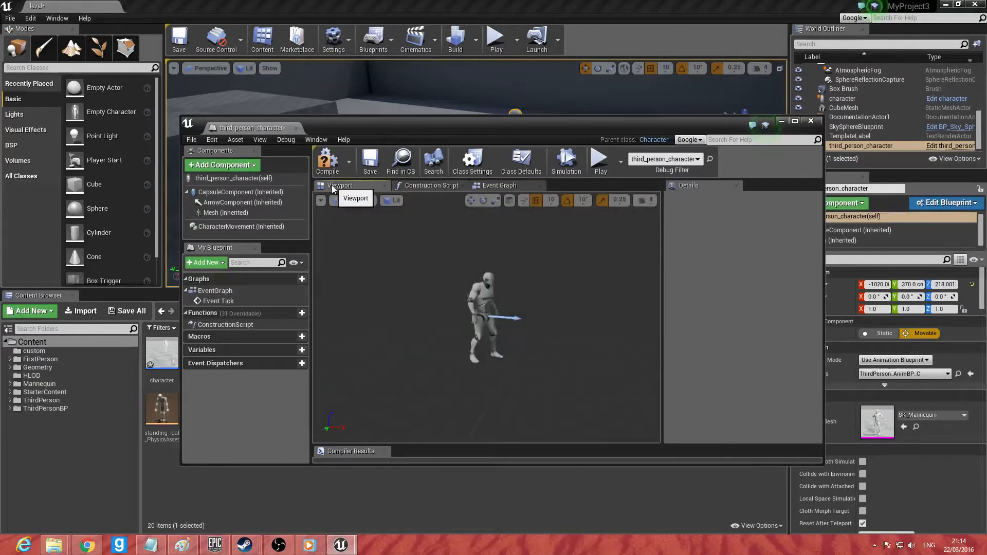
click(468, 303)
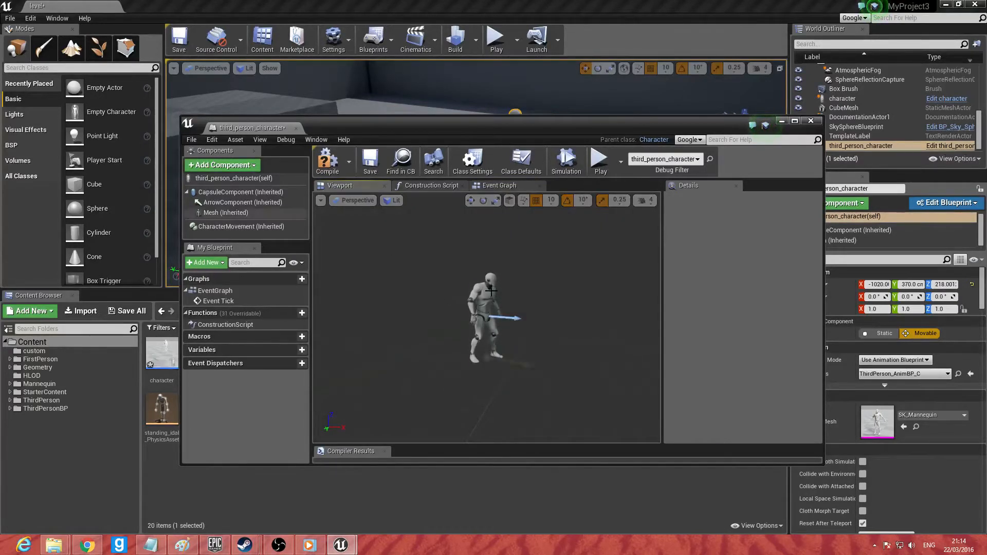
click(222, 165)
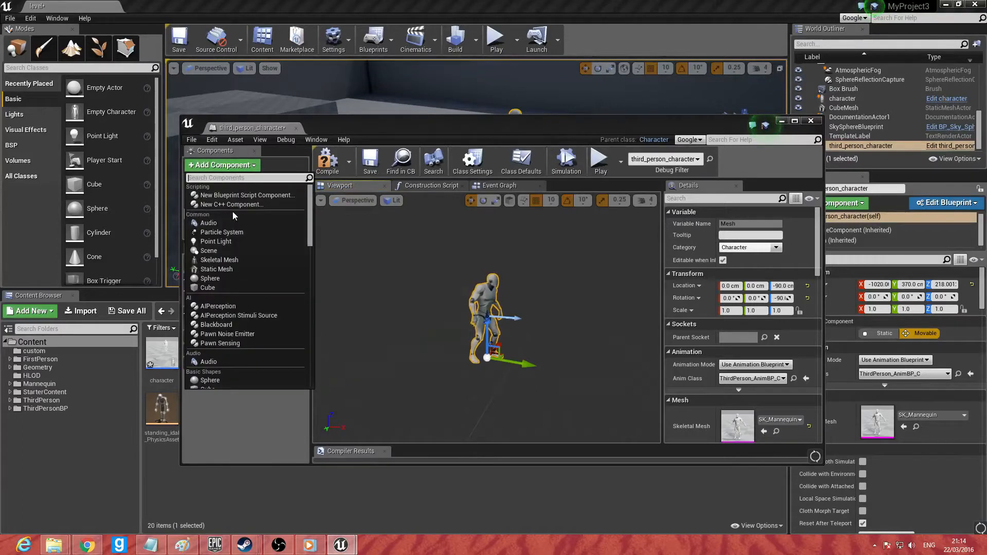
text(box)
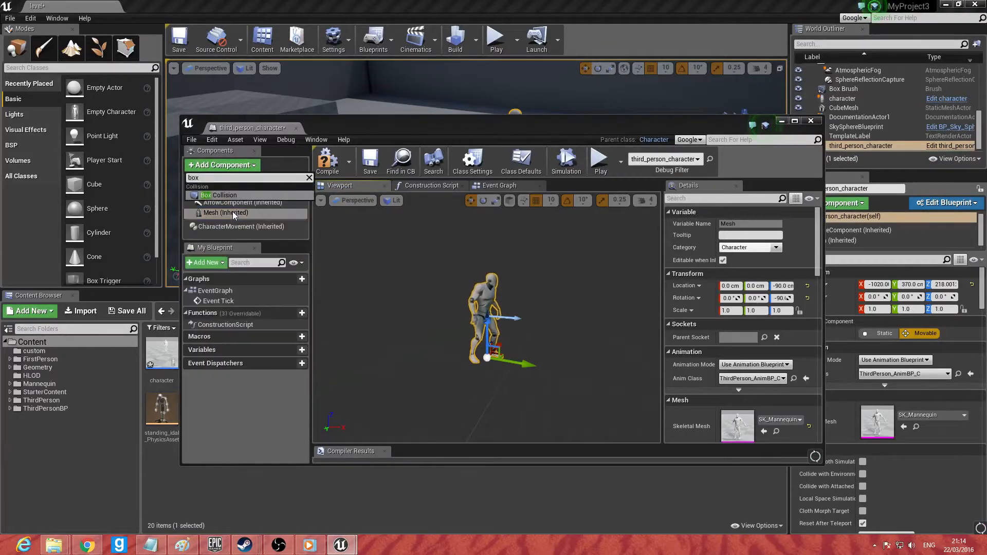
key(Return)
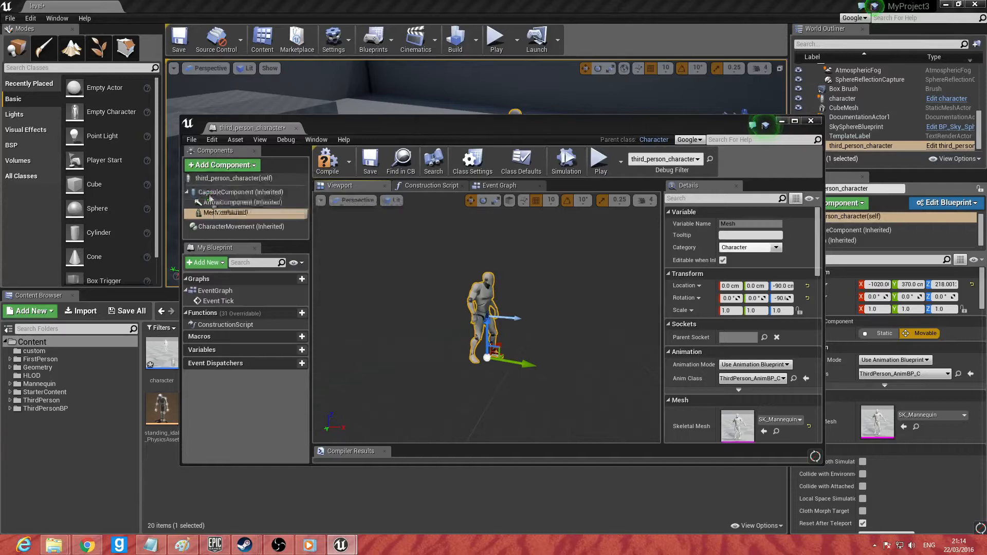
Step: Move the collision box in front of the character's upper body, to location X 40 cm and Z 40 cm
drag(520, 319, 535, 320)
drag(505, 278, 510, 258)
drag(535, 297, 542, 297)
Step: Stretch the collision box to a scale of about 7.67 in X and 2.44 in Y
key(d)
right_drag(543, 303, 380, 305)
key(s)
key(r)
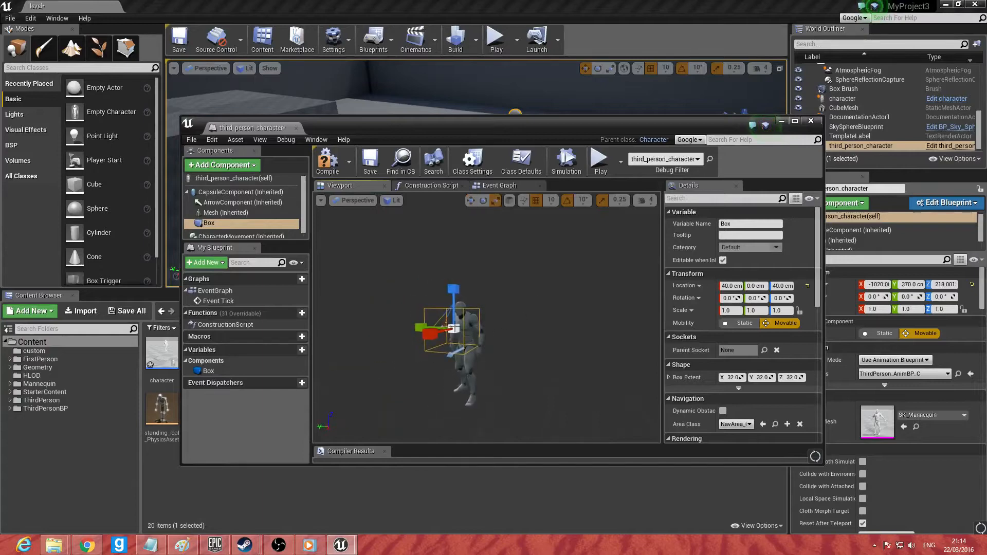
drag(433, 334, 403, 349)
key(a)
right_drag(436, 314, 514, 314)
drag(436, 314, 427, 321)
Step: Move the stretched collision box forward along X to 250 cm so it extends ahead of the character
key(w)
right_drag(428, 321, 463, 318)
key(s)
key(w)
key(s)
key(w)
key(s)
key(w)
drag(530, 315, 644, 327)
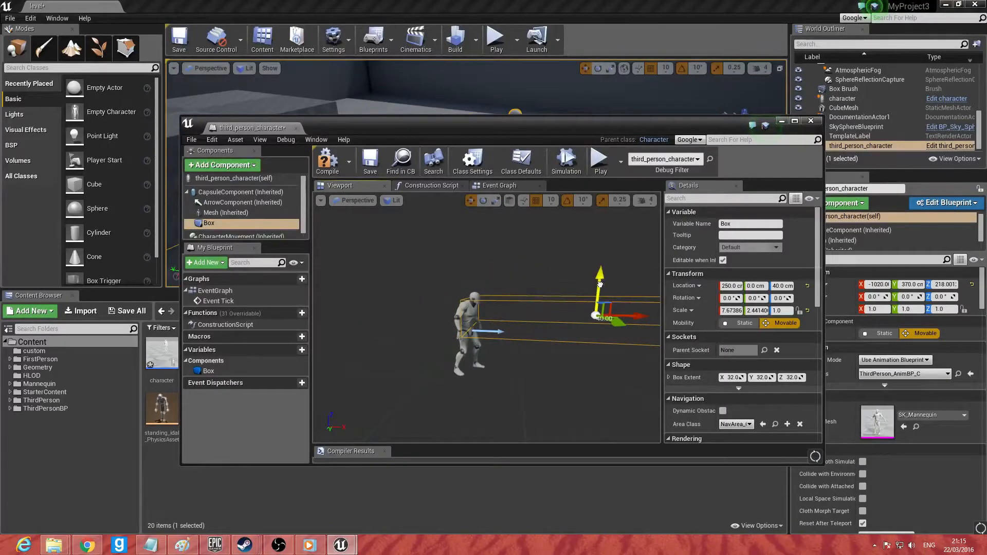
Step: Raise the collision box to a Z location of 50 cm
key(a)
right_drag(601, 281, 563, 286)
key(w)
key(d)
key(s)
drag(558, 242, 558, 238)
mouse_move(619, 245)
right_down()
mouse_move(571, 244)
mouse_move(627, 251)
right_up()
key(w)
key(s)
right_drag(484, 268, 538, 264)
key(w)
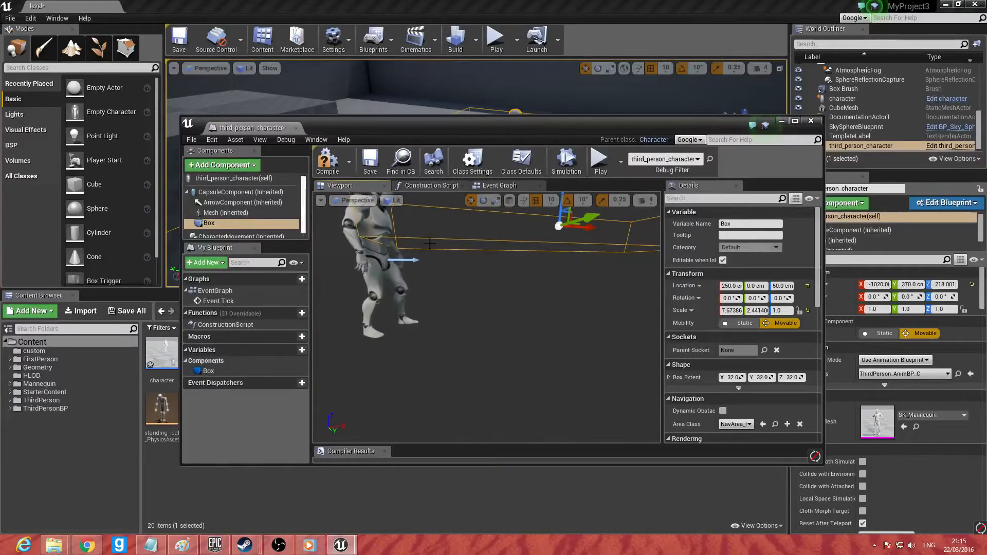
Step: Widen the collision box to a Y scale of about 4.77
right_drag(346, 308, 357, 280)
right_drag(524, 242, 552, 261)
key(space)
key(space)
drag(428, 311, 383, 310)
right_drag(493, 329, 474, 228)
Step: Rename the collision box component as detectionbox
right_click(215, 221)
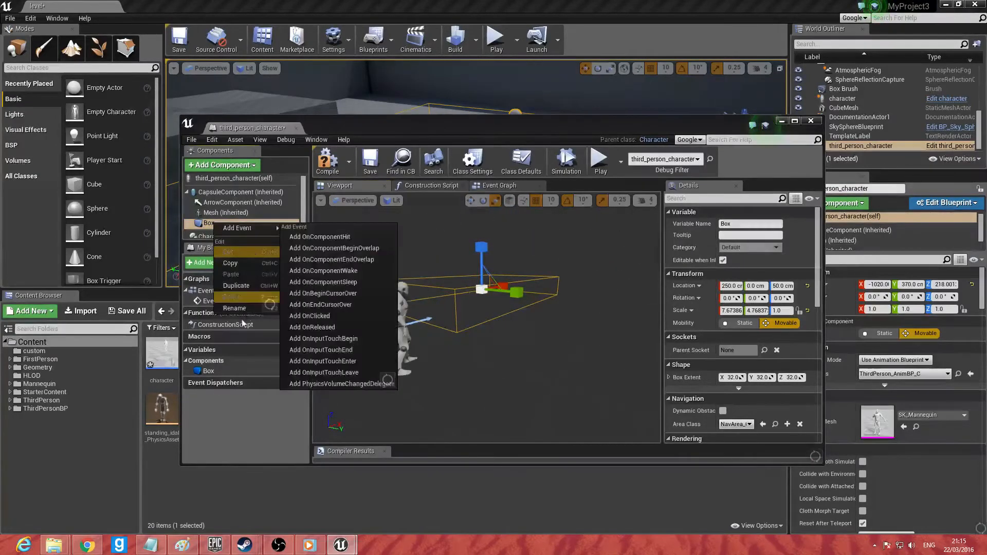
click(235, 308)
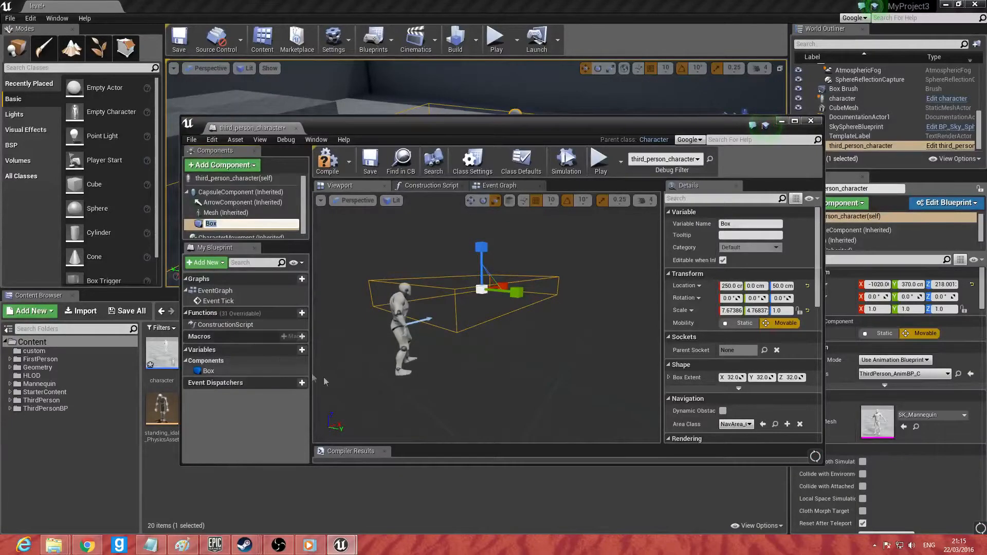
text(detectionbox)
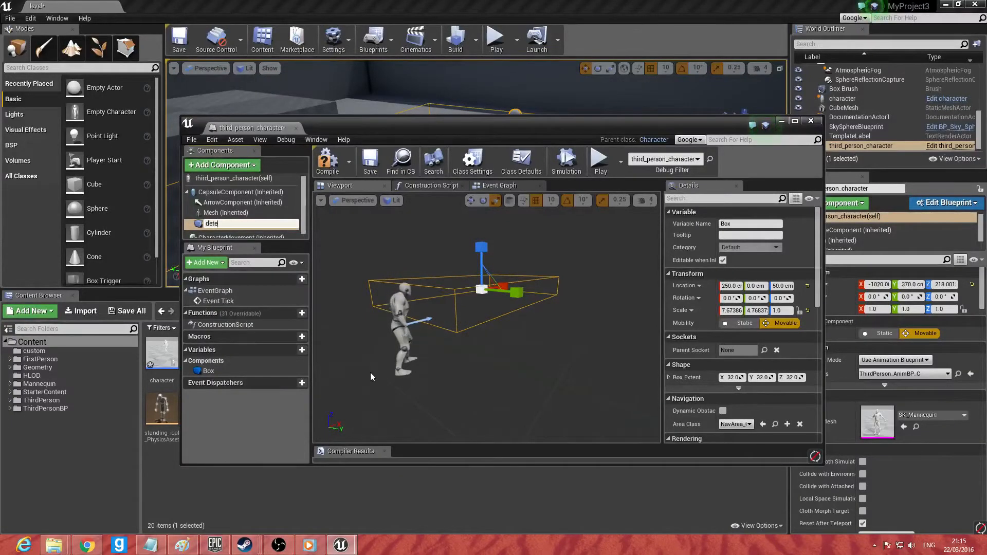
key(Return)
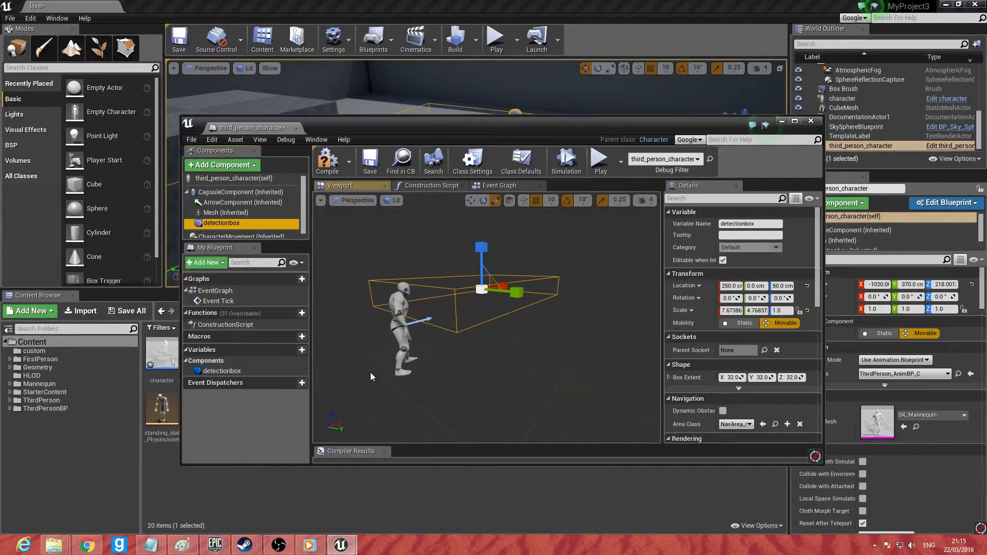
Step: In the event graph, feed the second Branch's Condition from an Is Overlapping Actor (detectionbox) node and arrange the new nodes below the Branches
click(496, 186)
right_drag(515, 313, 323, 332)
drag(400, 291, 434, 360)
text(is overlapp)
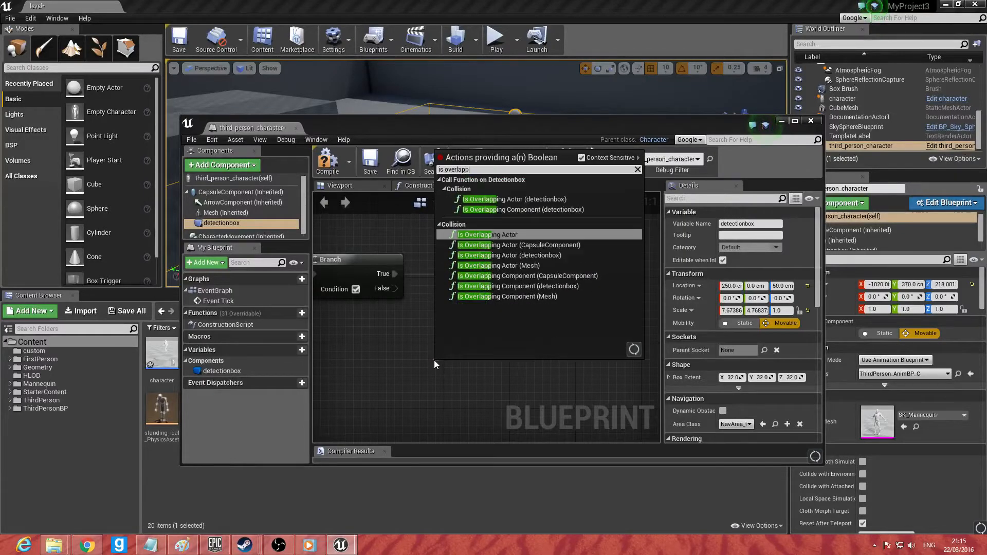
text(ing)
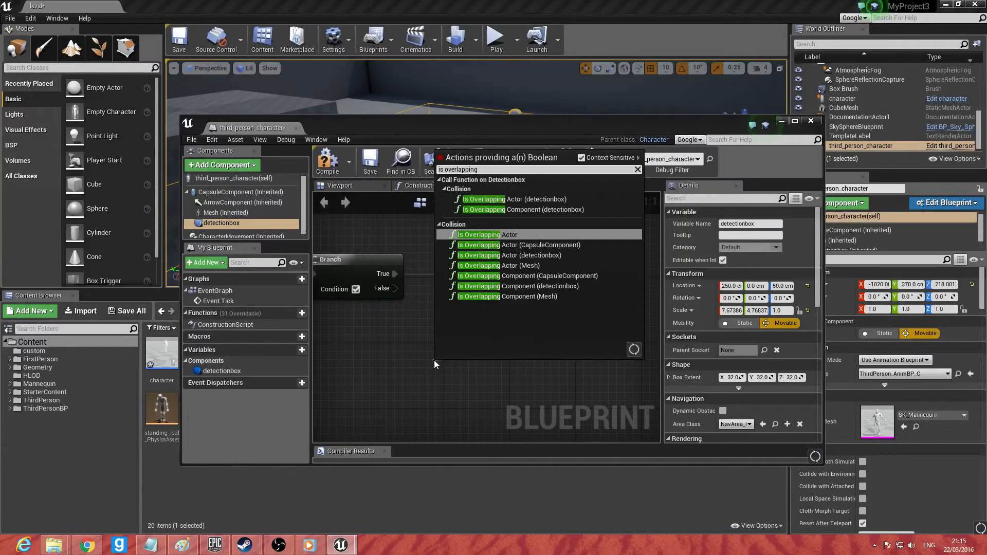
key(Down)
key(Down)
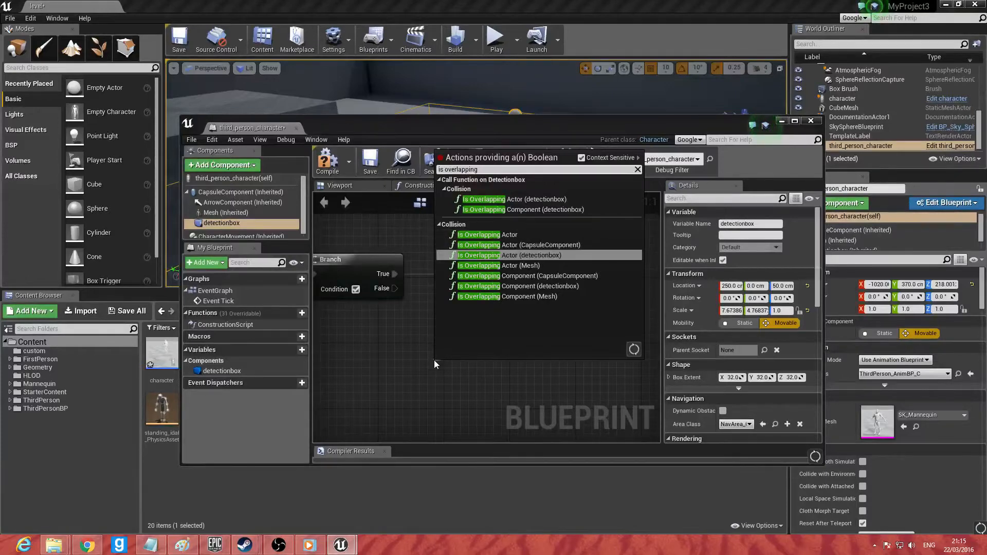
key(Return)
drag(481, 369, 431, 345)
right_drag(341, 335, 417, 332)
drag(383, 307, 385, 327)
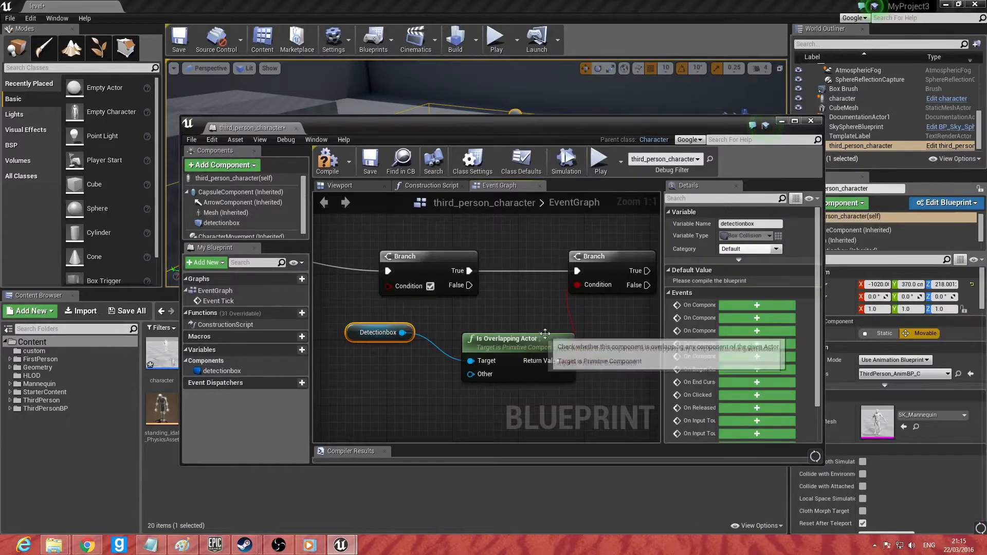
click(508, 355)
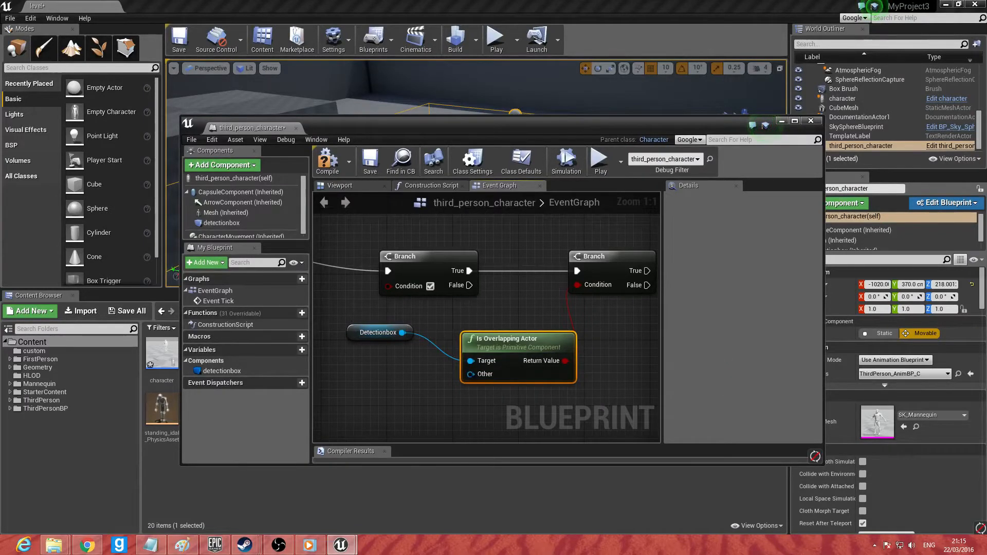
drag(471, 374, 408, 394)
click(406, 397)
right_click(417, 394)
click(464, 398)
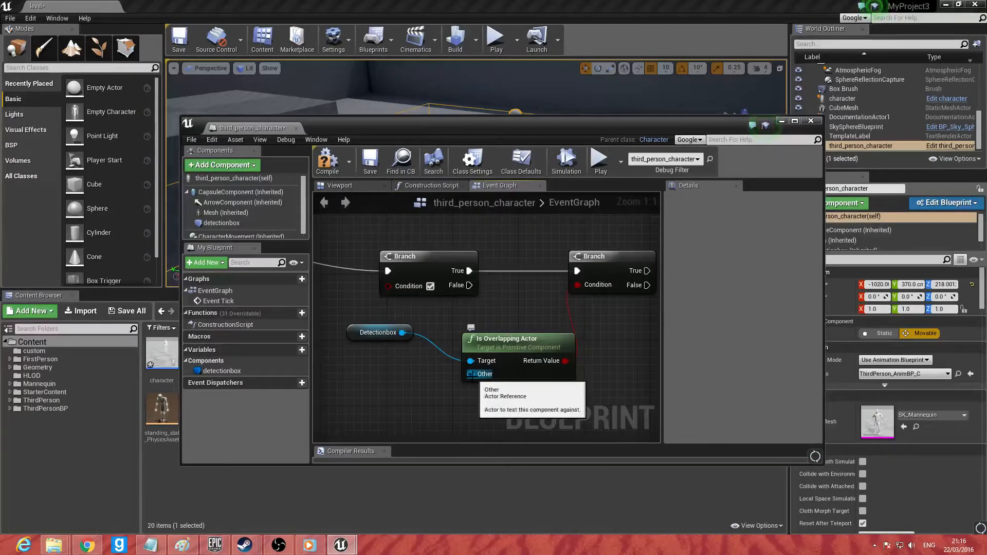
drag(476, 372, 418, 396)
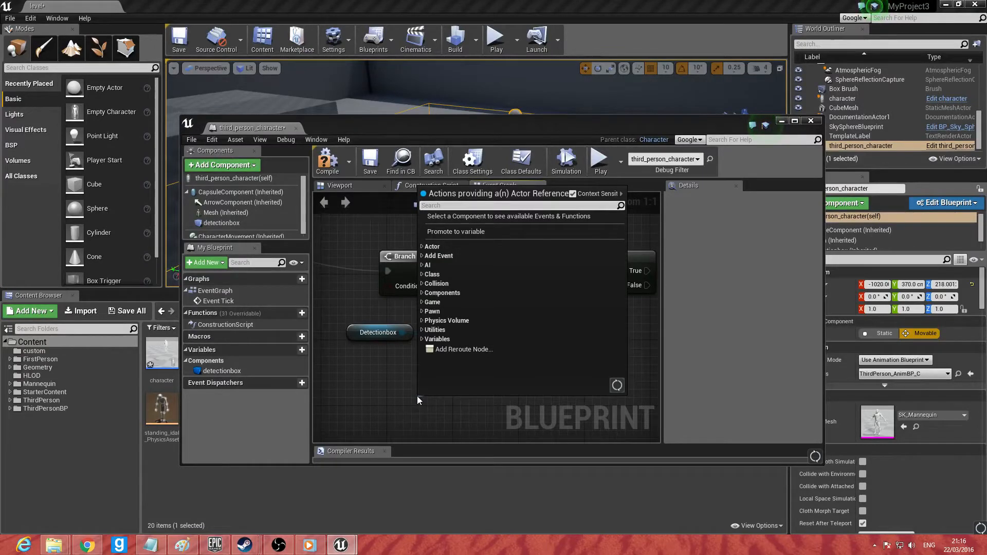
right_click(408, 404)
click(394, 399)
Step: Add a Get Player Character node wired to Is Overlapping Actor's Other input and place it below the Detectionbox node
drag(470, 375, 413, 396)
text(get player)
key(Up)
key(Up)
key(Return)
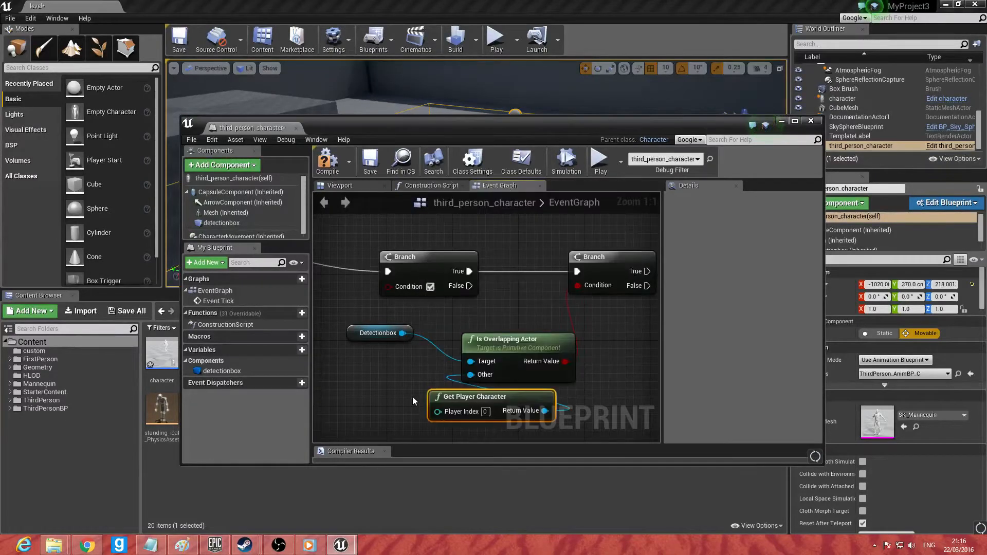
drag(485, 397, 362, 382)
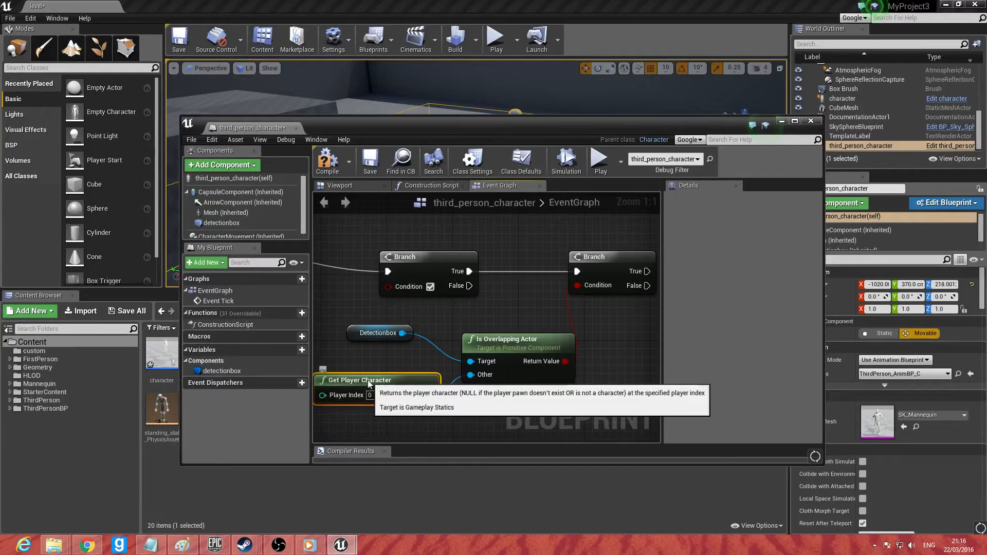
Step: Add a third Branch node wired to the second Branch's True output and align it with that node
right_drag(497, 390, 568, 330)
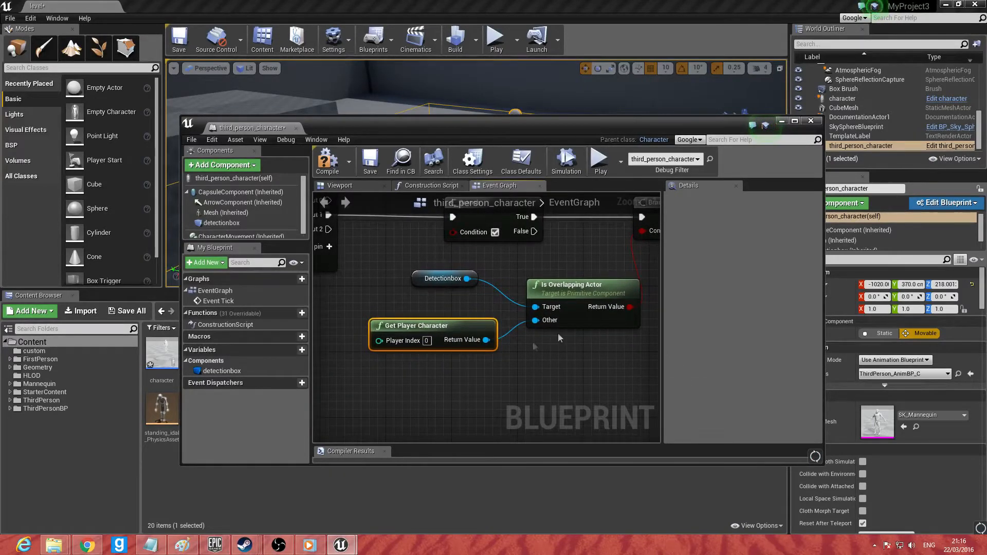
click(442, 286)
right_drag(469, 306, 345, 338)
right_drag(514, 289, 474, 297)
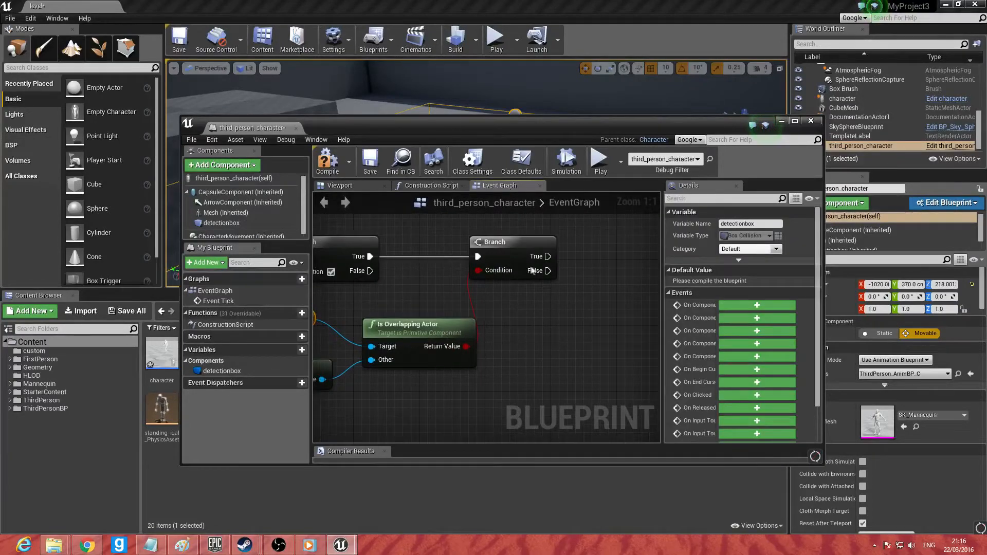
drag(548, 256, 606, 297)
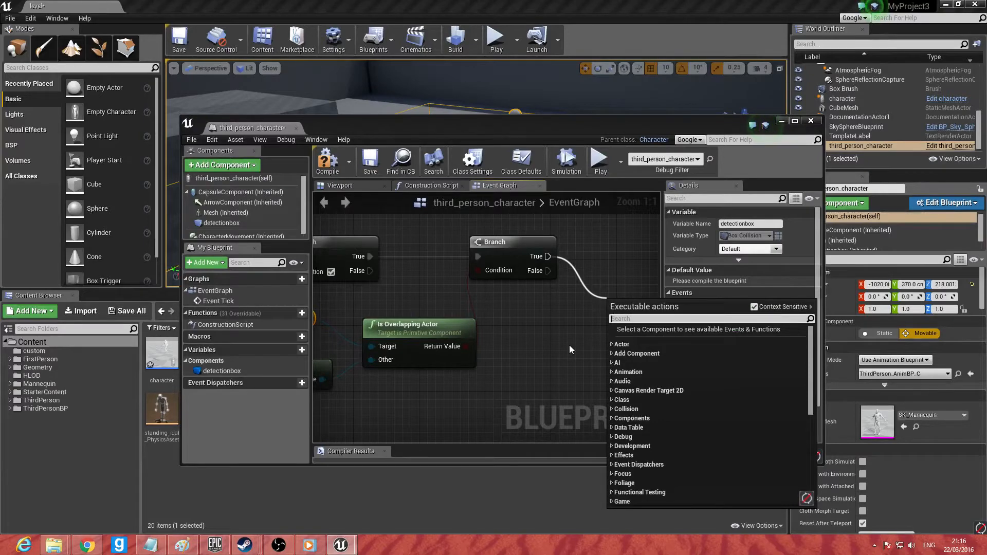
text(branch)
key(Return)
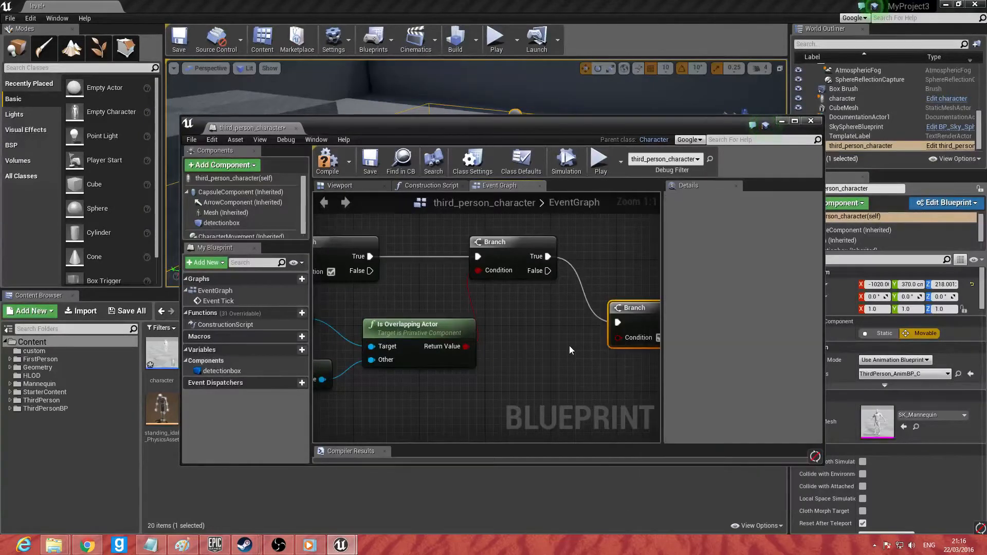
right_drag(551, 370, 450, 380)
drag(539, 310, 564, 252)
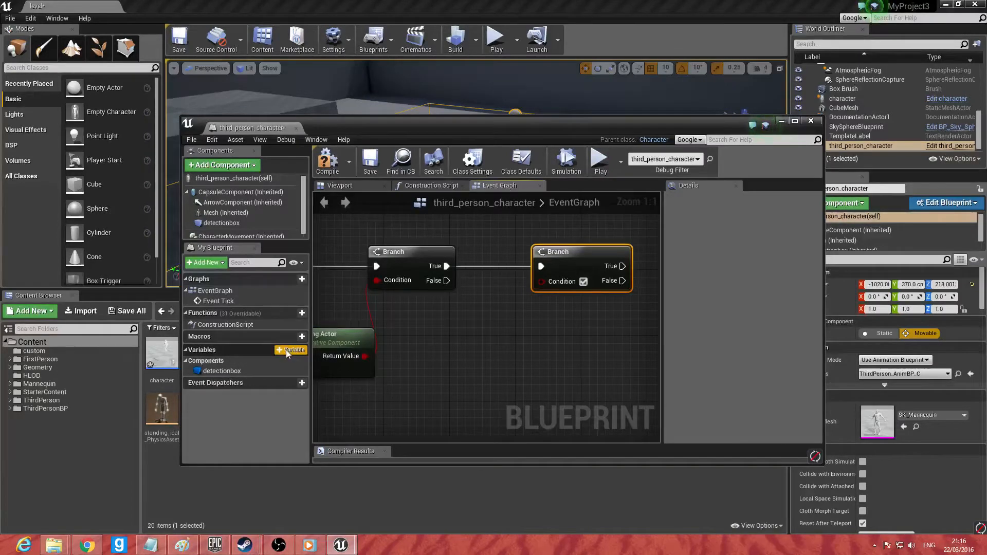
Step: Create a Boolean variable named alive and make it editable
click(286, 350)
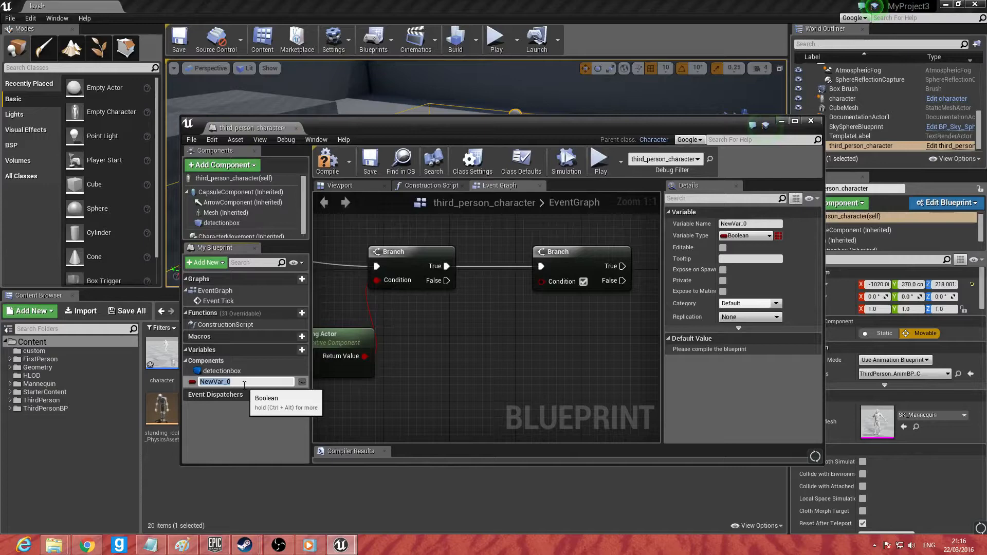
text(alive)
key(Return)
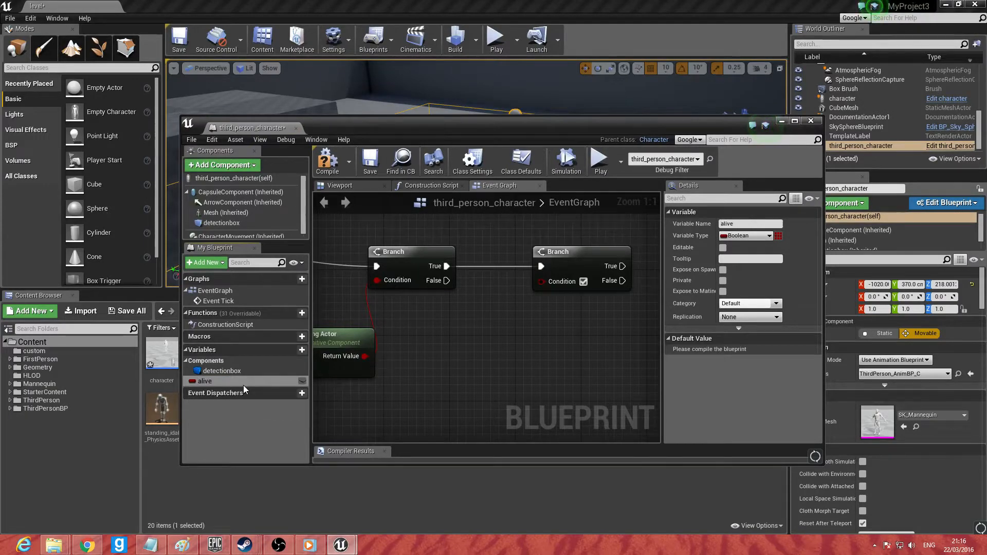
click(302, 381)
Step: Add a getter for the alive variable, wire it to the third Branch's Condition and place it just below
drag(245, 381, 485, 314)
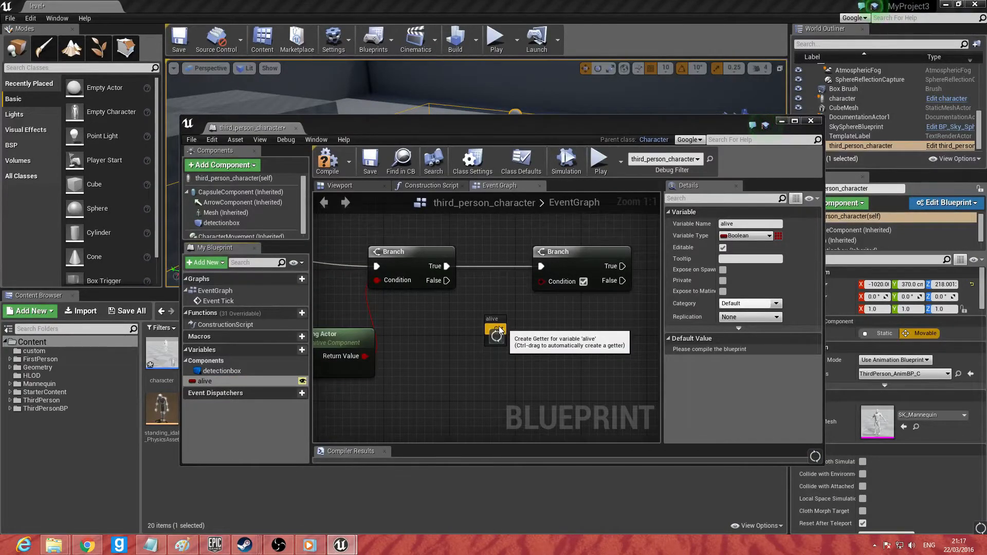
click(499, 329)
drag(539, 319, 479, 307)
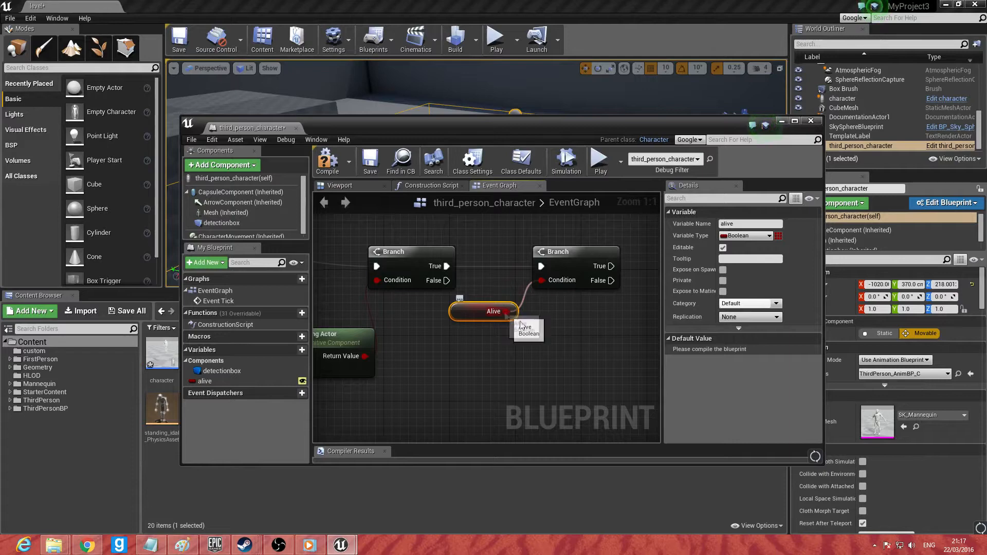
drag(469, 312, 483, 312)
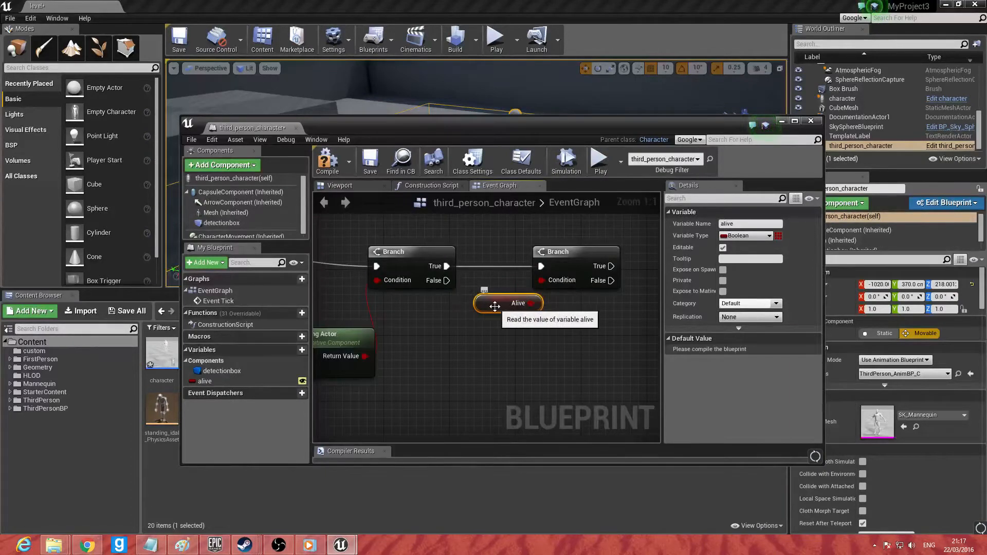
Step: Add a Simple Move to Actor node wired to the third Branch's True output
right_drag(568, 374, 471, 391)
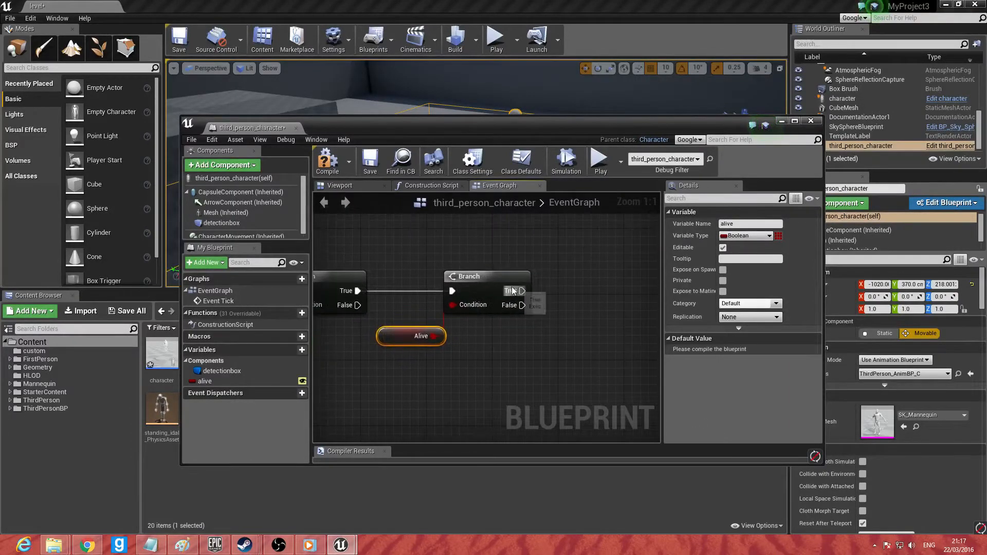
drag(522, 290, 577, 283)
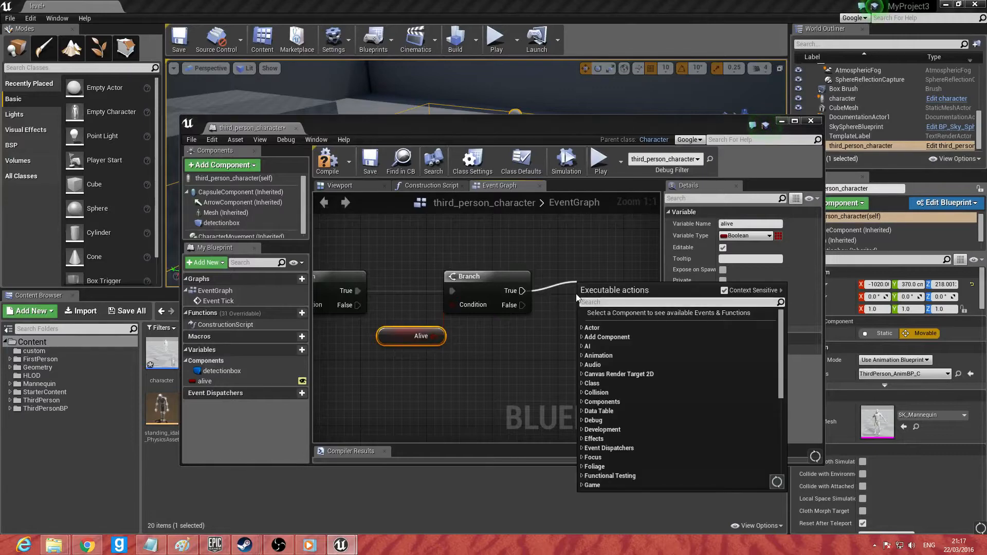
text(brnac)
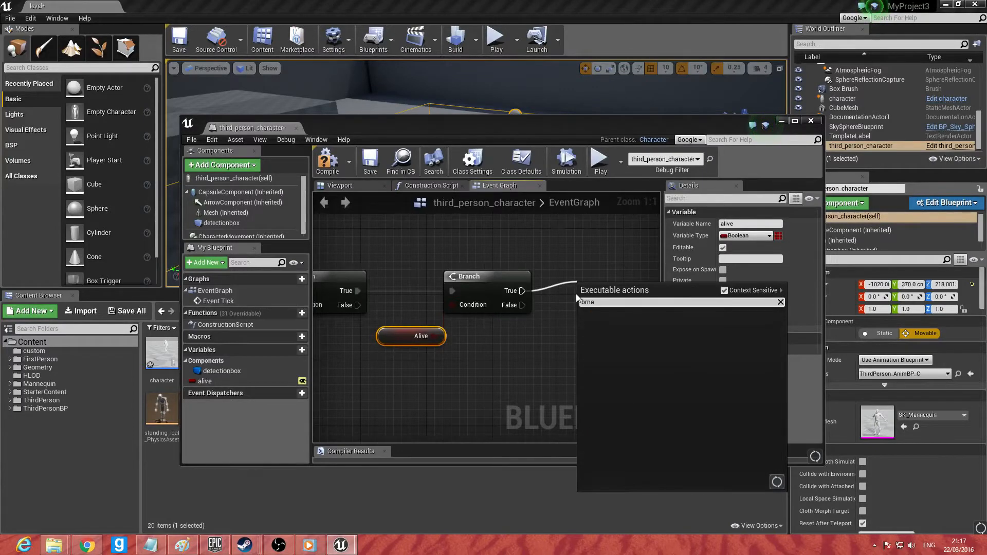
key(BackSpace)
key(BackSpace)
key(BackSpace)
key(BackSpace)
key(BackSpace)
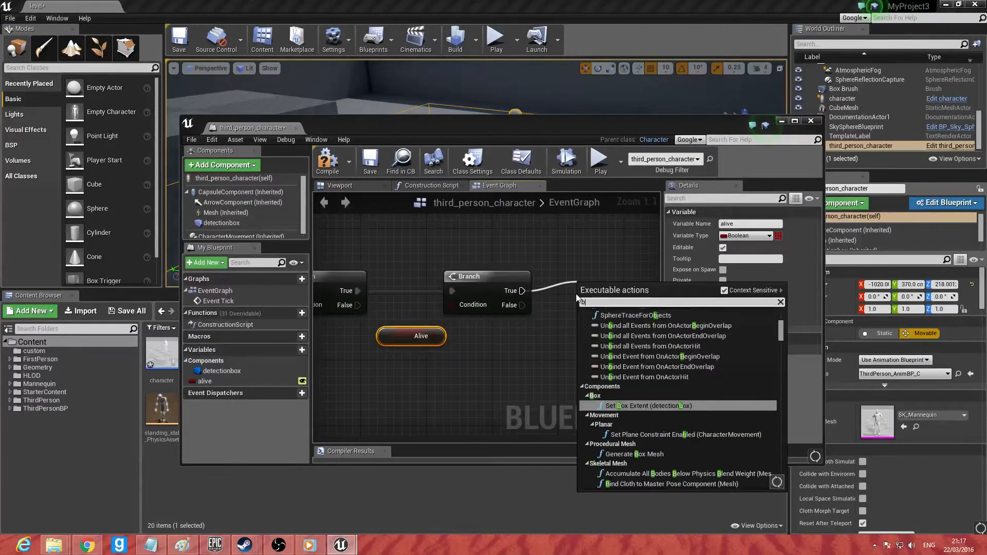
text(simple mo)
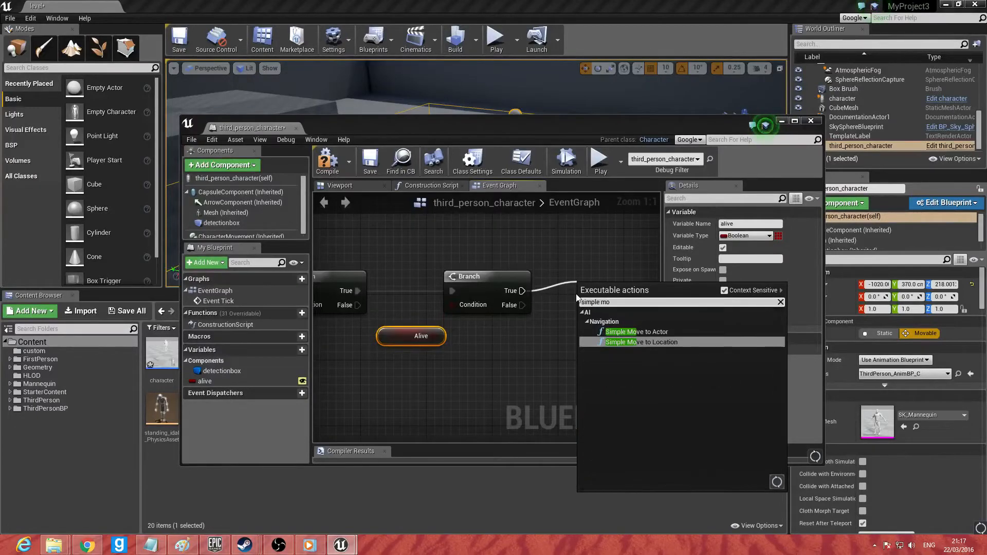
key(Up)
key(Return)
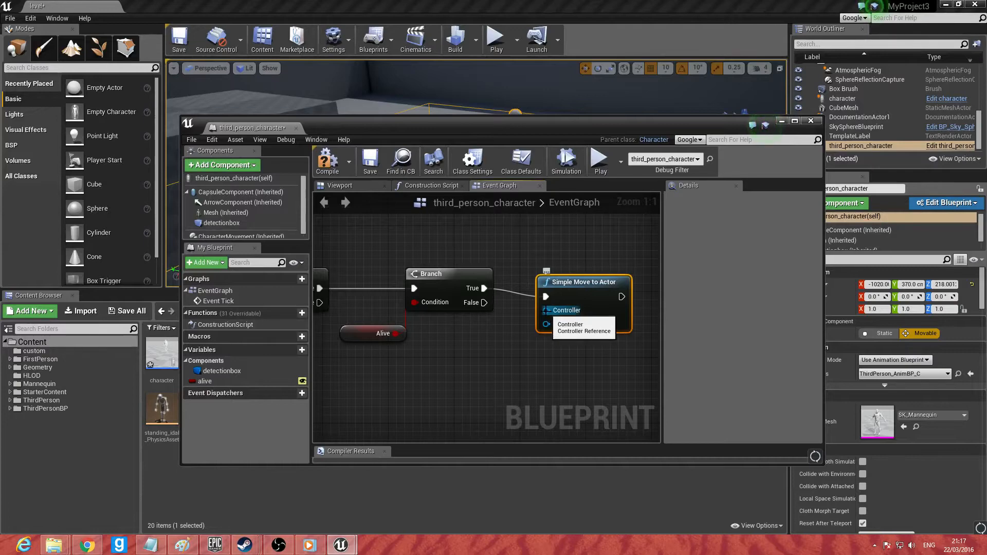
Step: Add a Get Controller node wired to Simple Move to Actor's Controller input, and align the move node with the third Branch
drag(545, 310, 486, 344)
text(g)
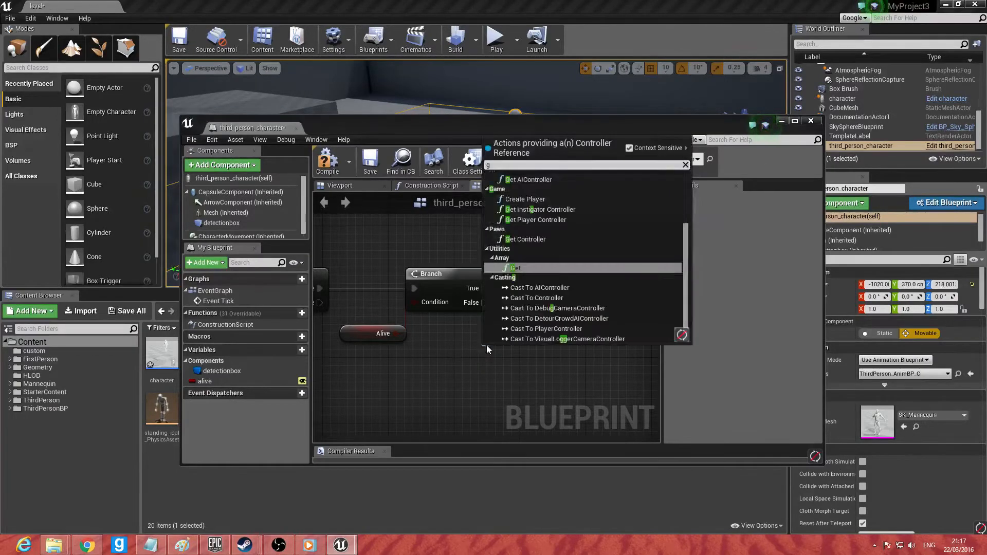
text(et)
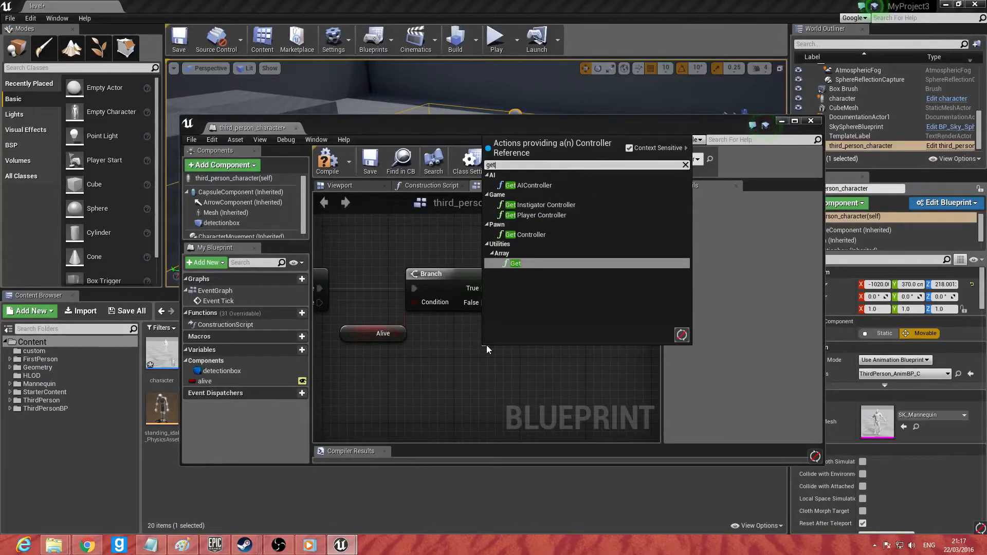
key(Up)
key(Up)
key(Down)
key(Return)
drag(505, 355, 455, 338)
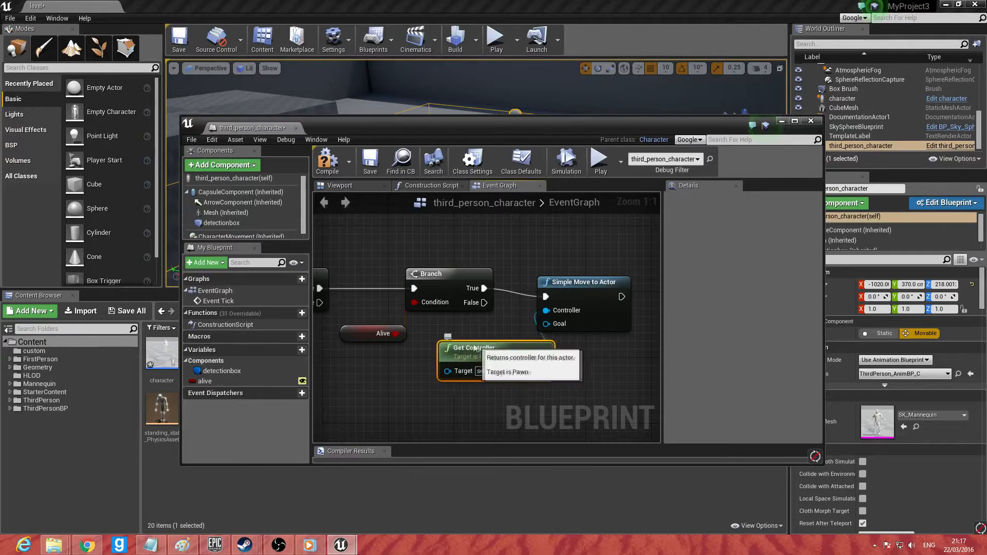
drag(573, 275, 645, 267)
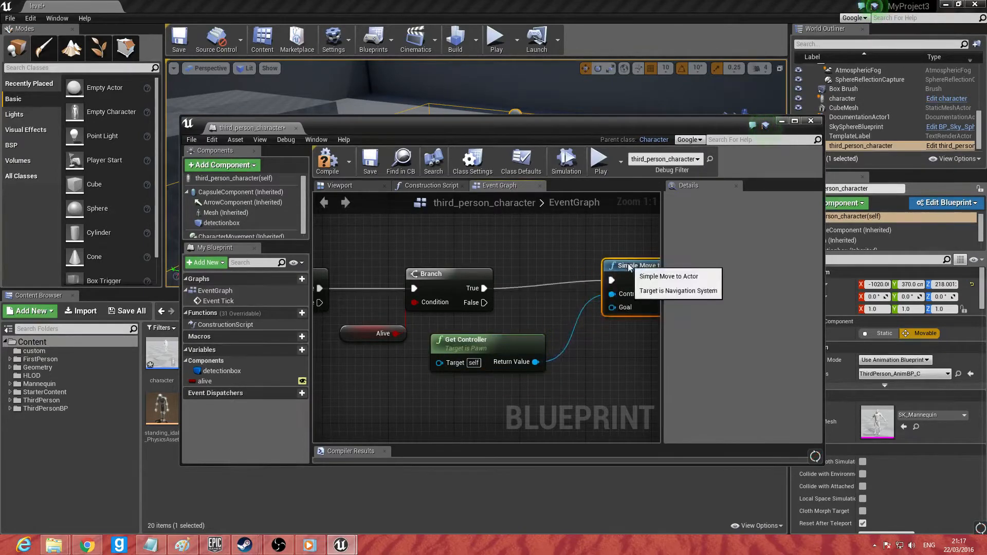
drag(506, 342, 507, 335)
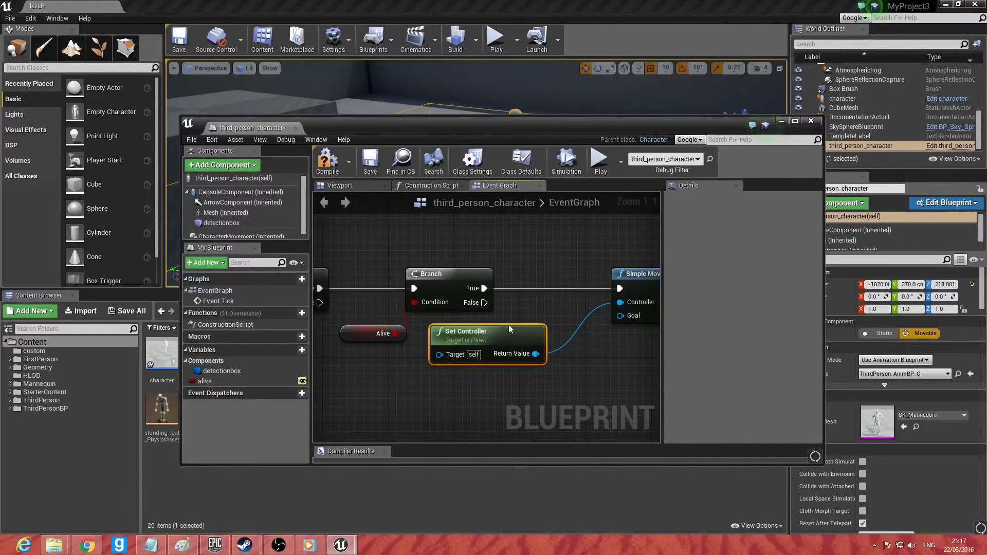
Step: Add a Get Player Character node wired to Simple Move to Actor's Goal input and place it below Get Controller
drag(620, 315, 548, 397)
text(get player)
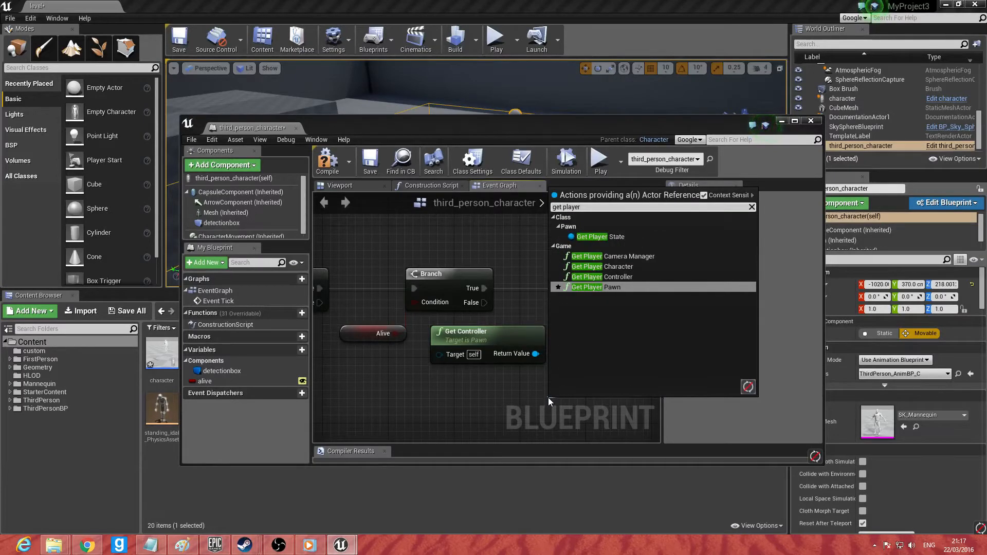
key(Up)
key(Up)
key(Return)
right_drag(556, 372, 443, 301)
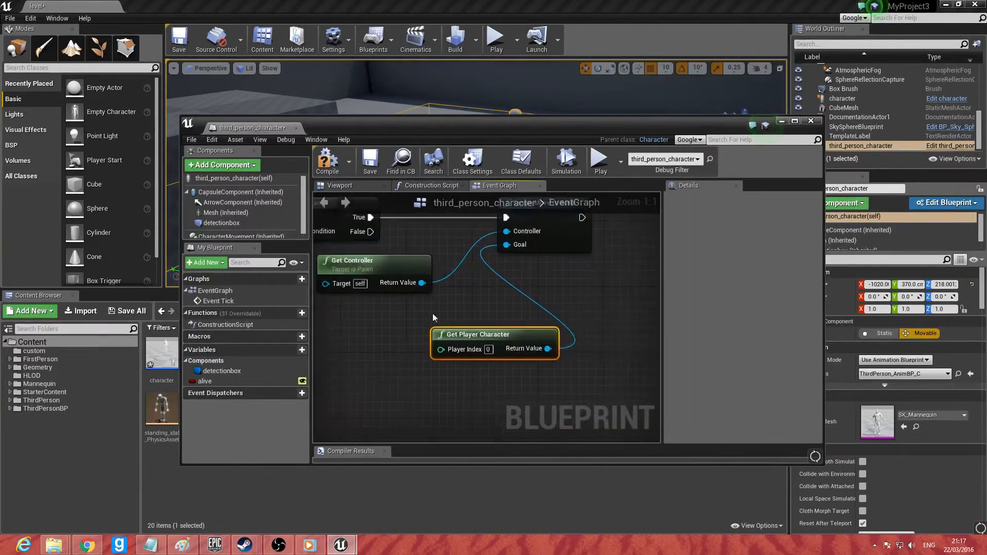
drag(456, 329, 334, 312)
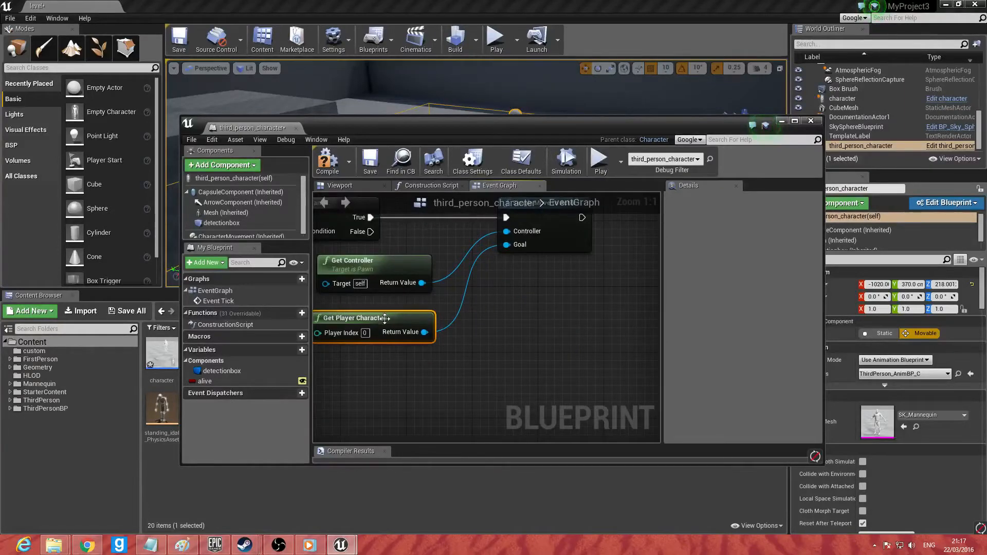
right_drag(419, 315, 452, 335)
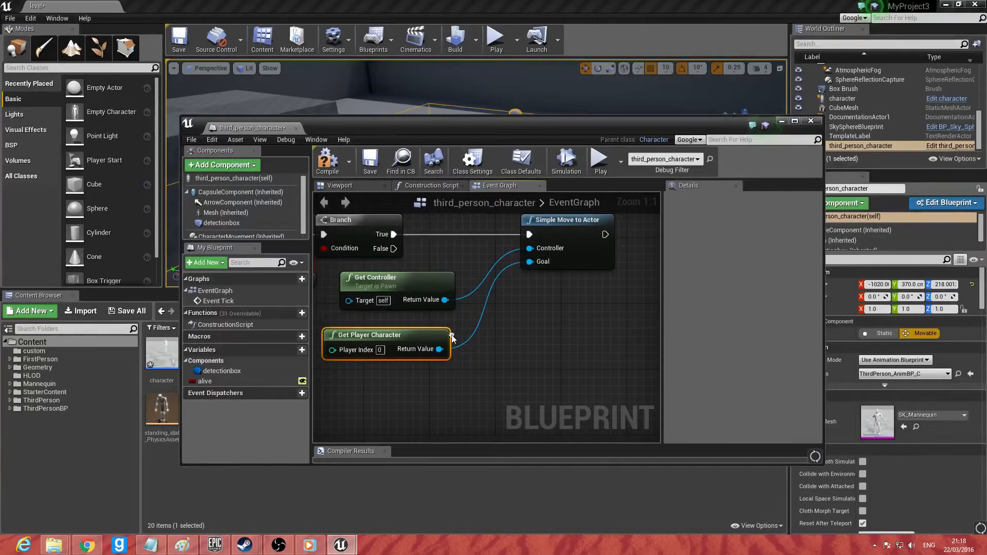
Step: Compile the third_person_character blueprint and shift its editor window slightly
right_drag(528, 272, 635, 305)
click(324, 169)
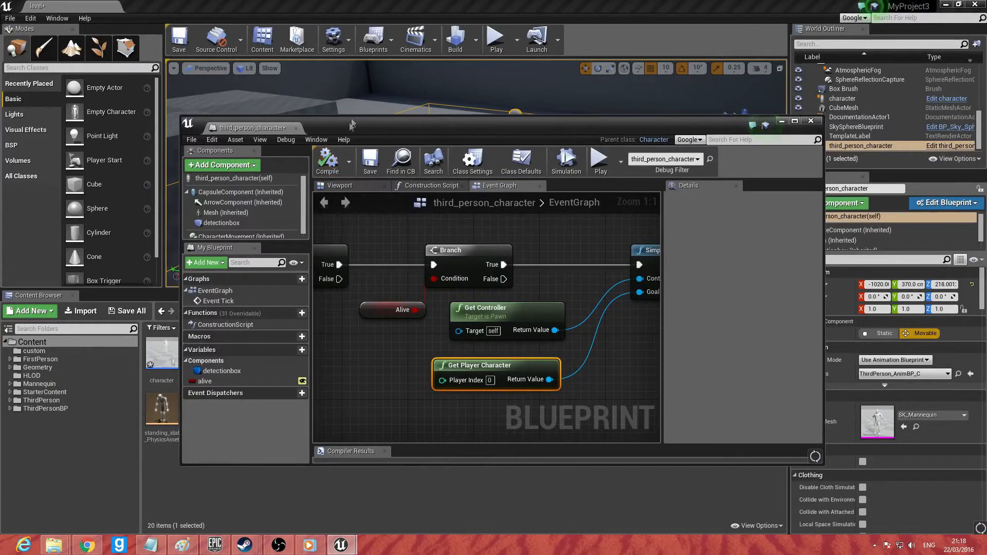
drag(349, 125, 373, 127)
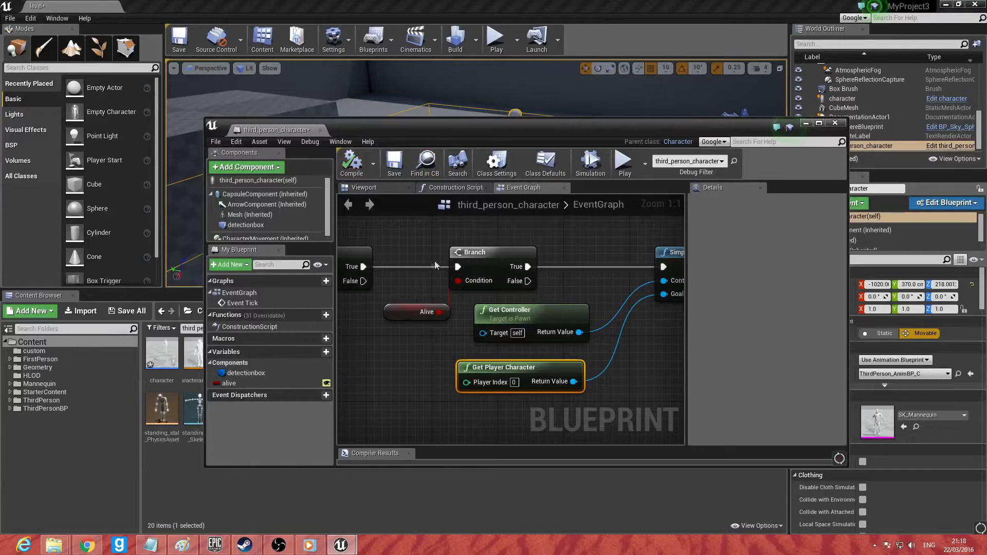
Step: Create another Boolean variable with its default name and wire its getter to the third Branch's Condition
right_drag(487, 324, 527, 328)
click(328, 352)
key(Return)
drag(282, 394, 420, 376)
click(407, 370)
right_drag(442, 363, 530, 357)
drag(535, 359, 584, 280)
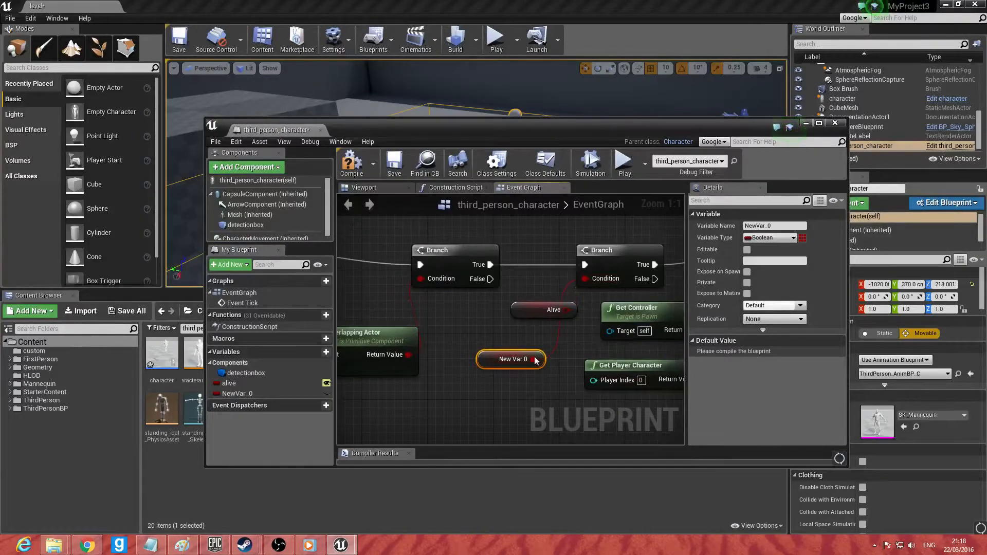
Step: Delete the extra Boolean variable NewVar_0 along with its getter
click(276, 393)
key(Delete)
click(570, 296)
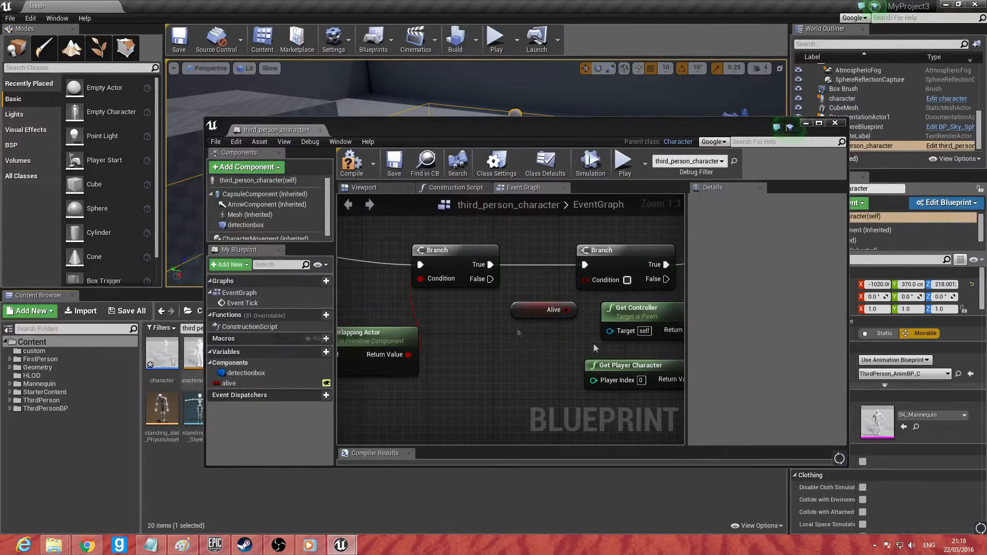
Step: Break the links on Is Overlapping Actor's Target and Other inputs and compile the blueprint
right_drag(492, 349, 636, 331)
right_click(462, 335)
click(488, 352)
right_click(462, 350)
click(514, 366)
click(351, 162)
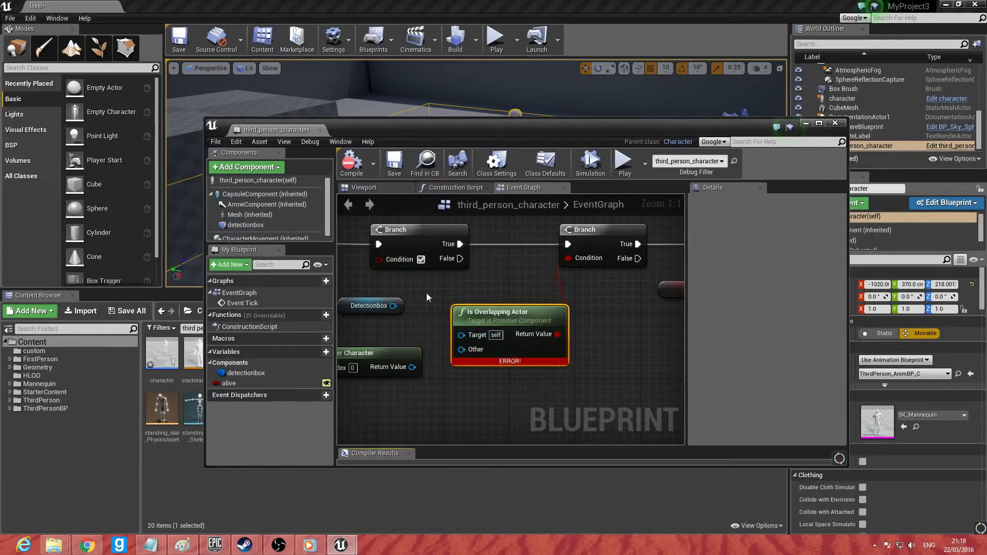
Step: Expand the compiler results and follow the error's link to the Target pin in the graph
right_drag(532, 284, 499, 304)
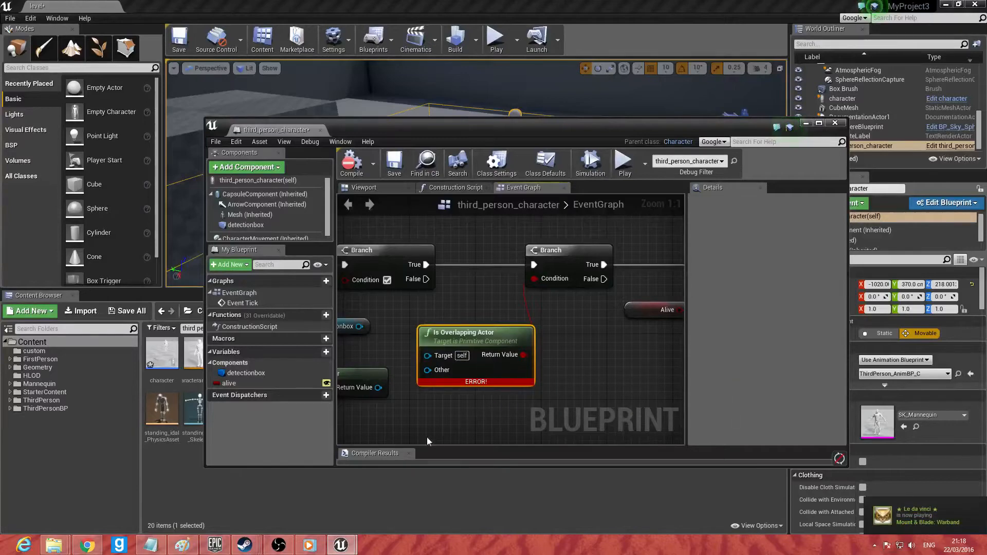
drag(427, 446, 412, 409)
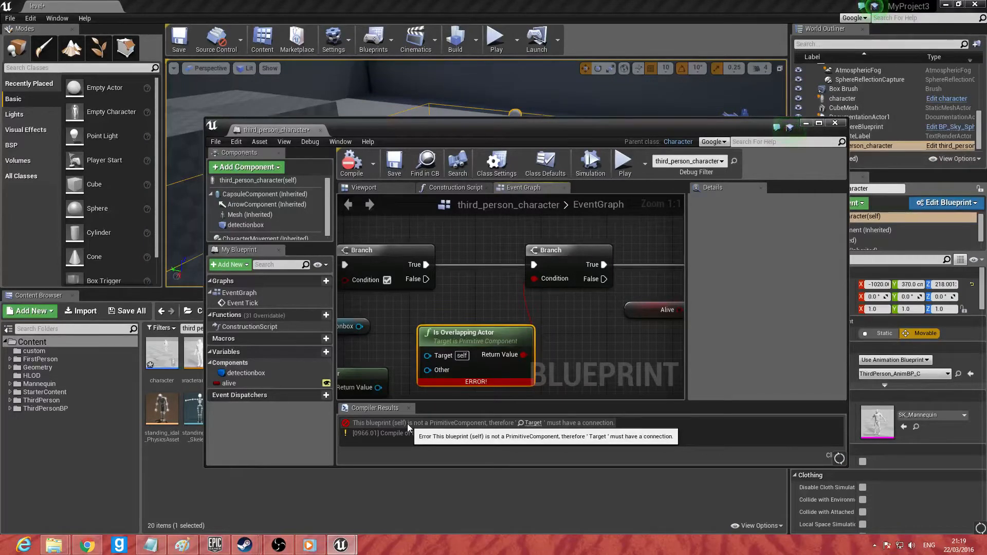
click(530, 423)
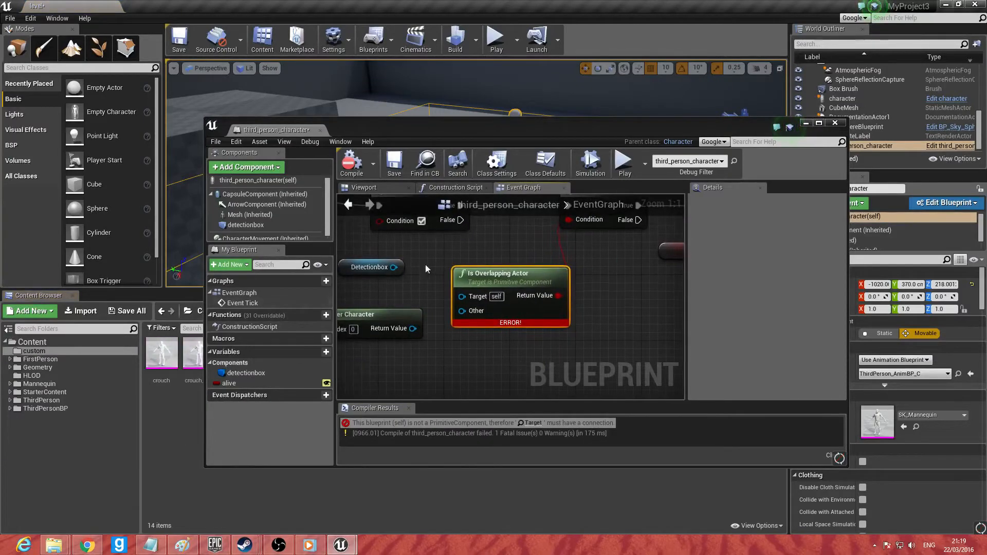
Step: Rewire Detectionbox to Is Overlapping Actor's Target and Get Player Character to its Other input, and recompile the blueprint
drag(393, 267, 461, 296)
drag(413, 328, 473, 311)
right_drag(658, 334, 477, 278)
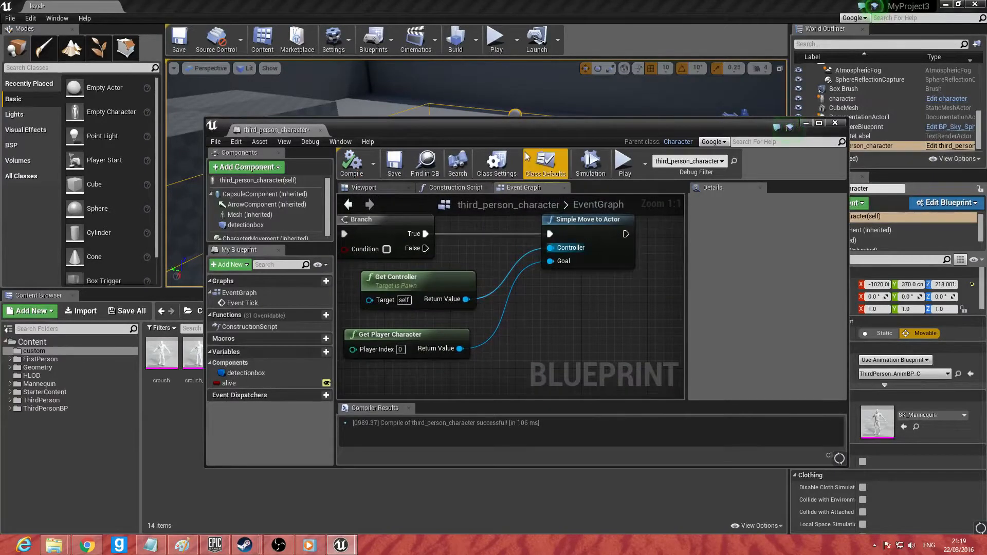
Step: Move the blueprint editor off the viewport and play-test the level by walking near the enemy character
drag(502, 129, 445, 421)
click(496, 42)
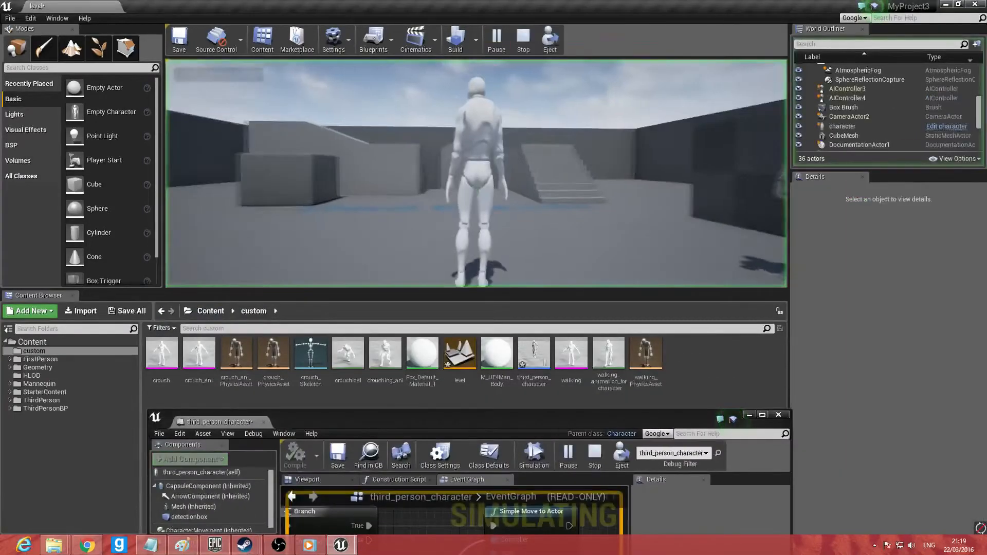
key(d)
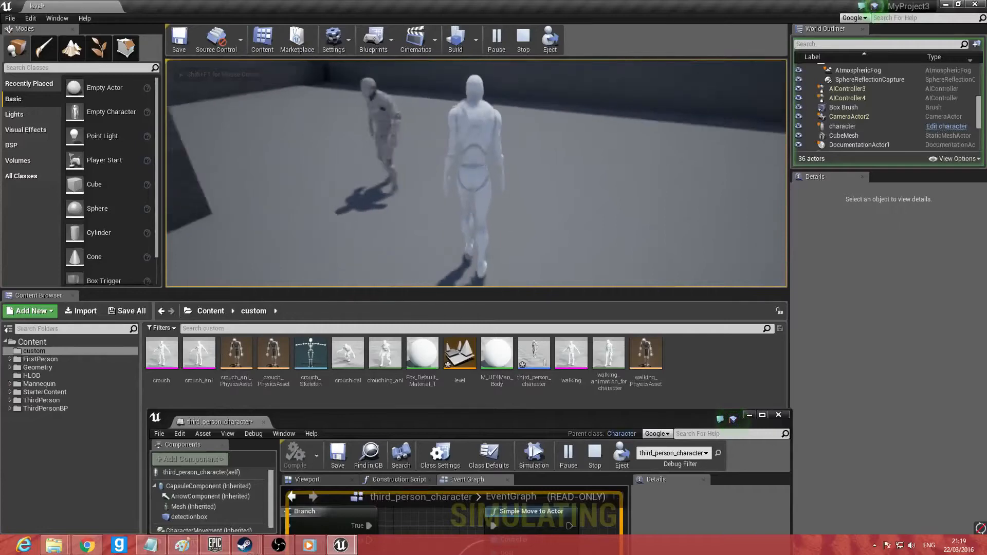
key(Escape)
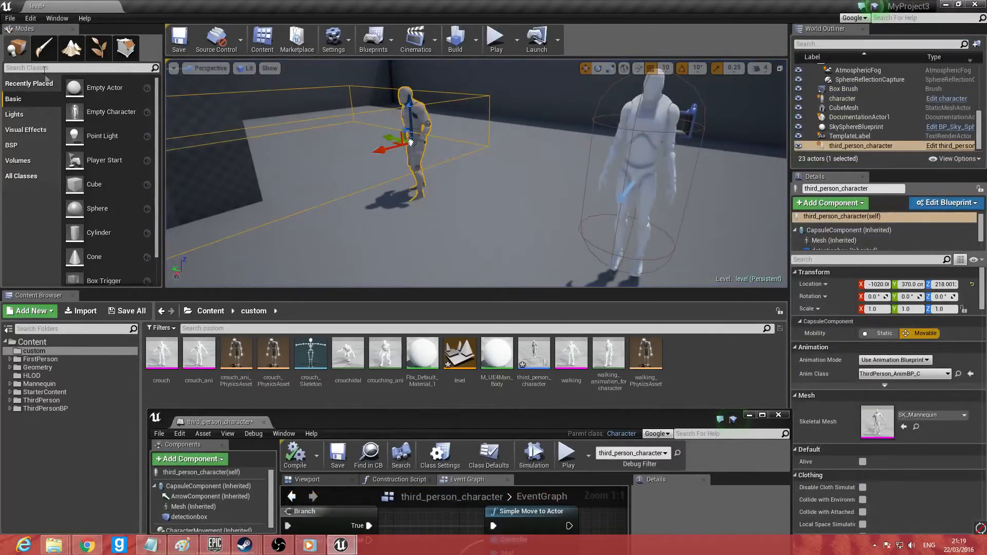
Step: Search the placeable classes for nav and place a Nav Mesh Bounds Volume on the level floor near the characters
key(s)
right_drag(411, 123, 360, 110)
right_drag(464, 208, 473, 187)
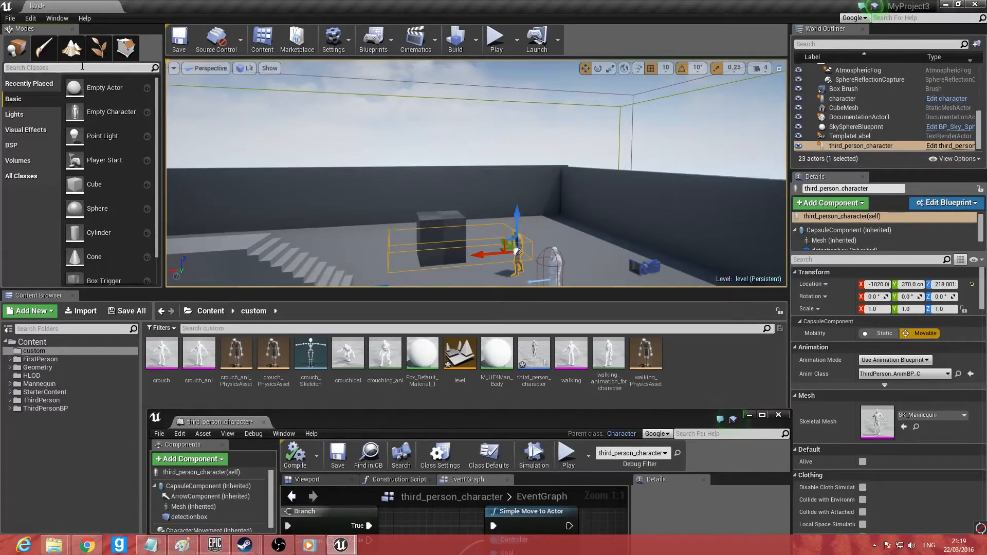
text(nav)
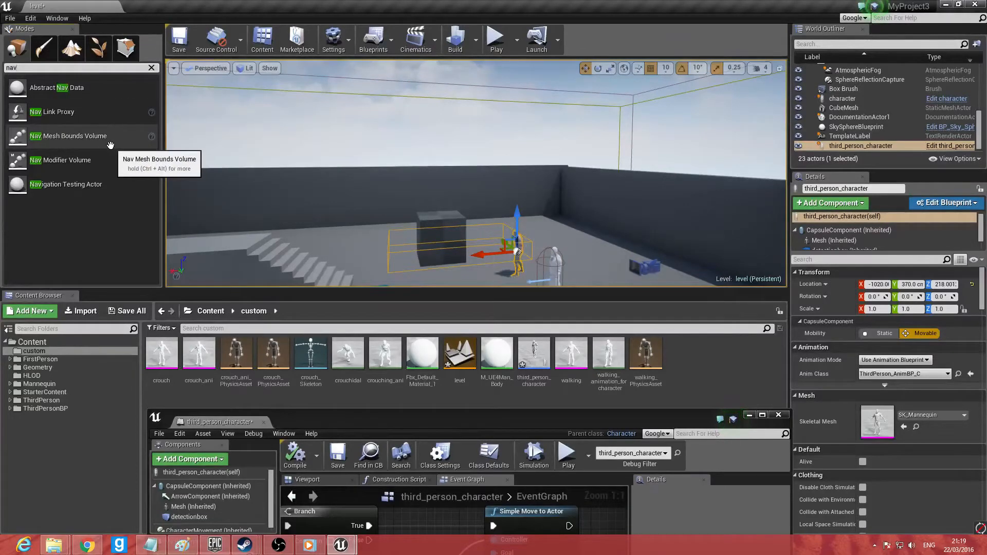
drag(109, 145, 454, 260)
right_drag(454, 260, 478, 252)
key(w)
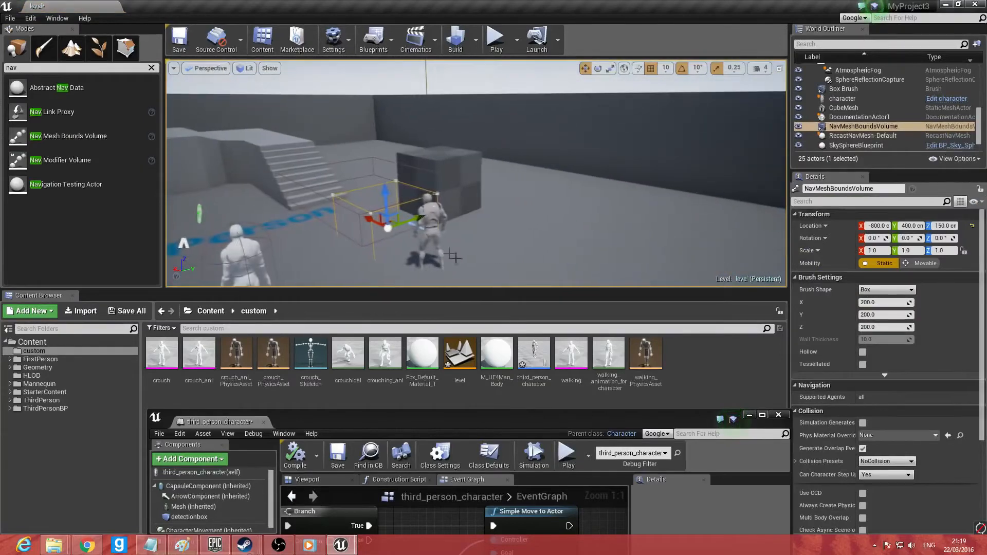
Step: Scale the Nav Mesh Bounds Volume up uniformly on all axes to over five times its original size
key(space)
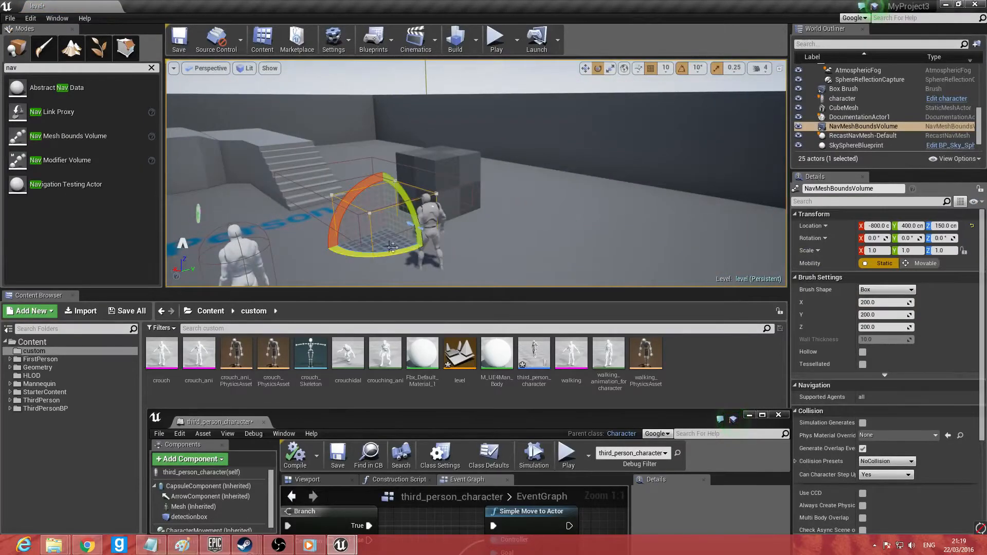
key(space)
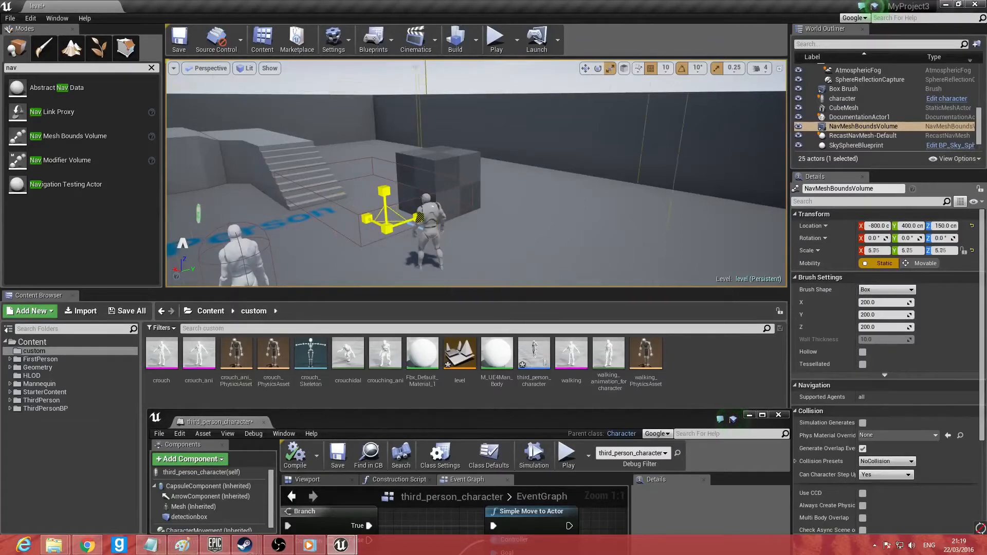
mouse_move(416, 254)
right_down()
mouse_move(411, 187)
mouse_move(411, 247)
right_up()
Step: Play-test the level again, walking the player around the enemy character to check its chasing, and stop the session
click(495, 39)
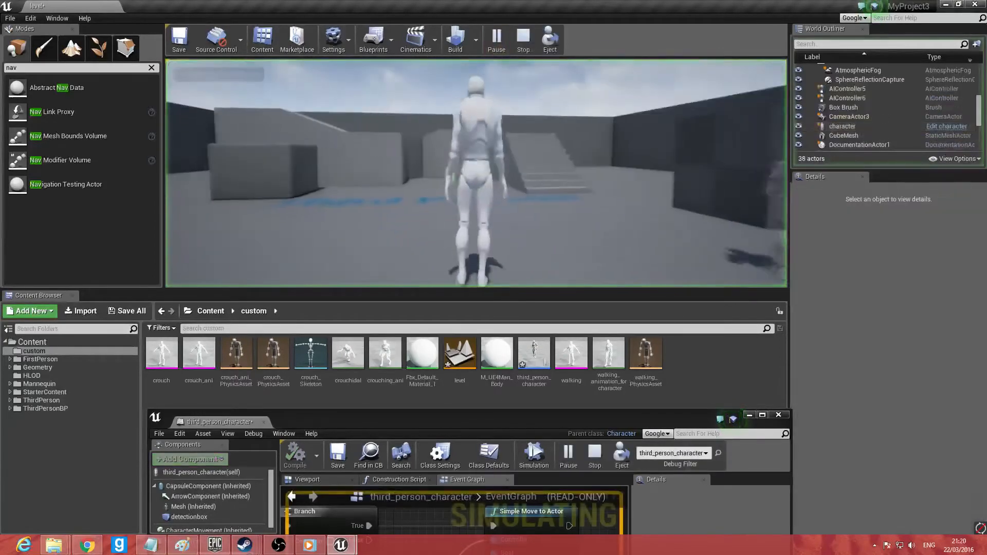
key(w)
key(w)
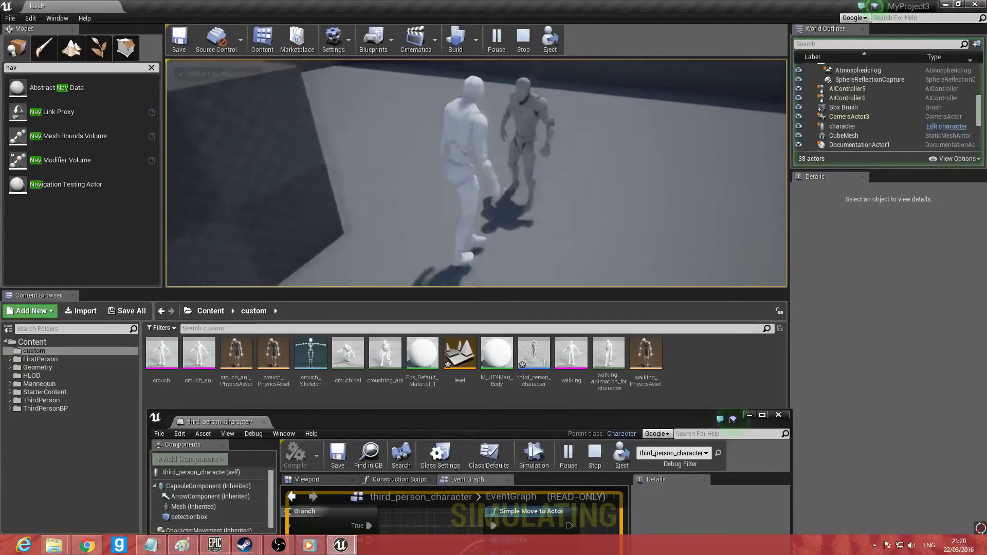
key(w)
key(Escape)
Step: Shift the blueprint editor over the content browser, play-test the level once more beside the enemy character, and end the session
drag(570, 427, 540, 359)
click(552, 393)
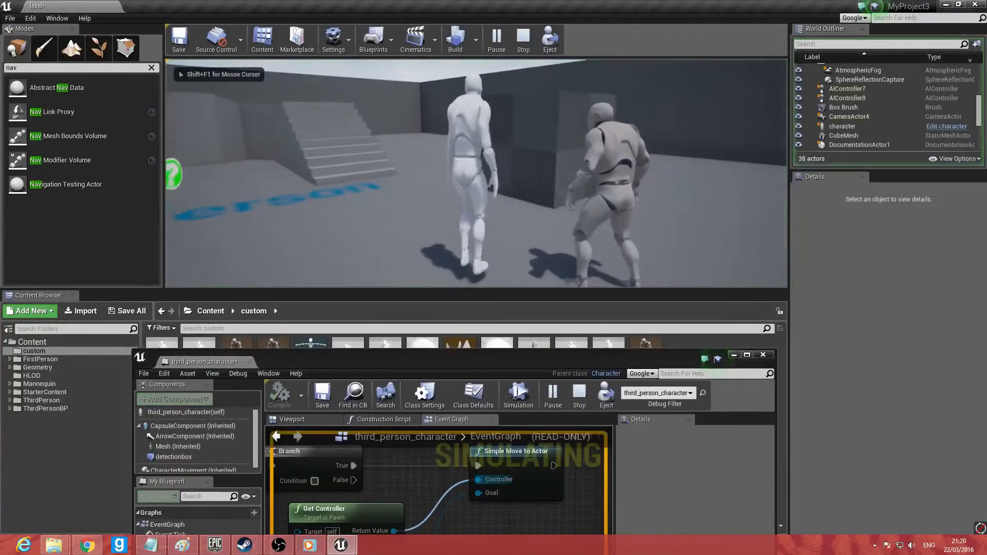
key(Escape)
Step: Set the alive variable's default value to true in third_person_character and compile the blueprint
drag(446, 366, 423, 19)
click(149, 267)
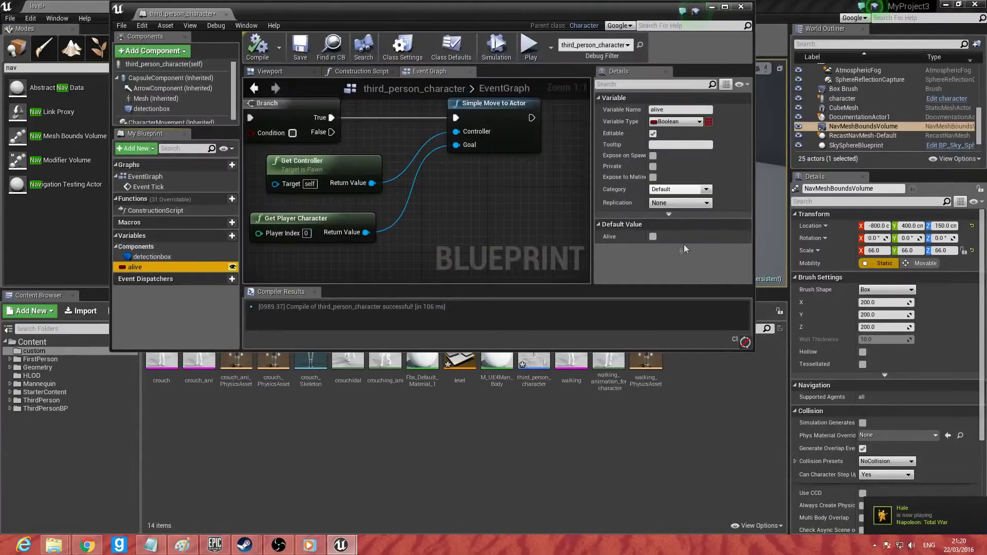
click(652, 237)
click(257, 47)
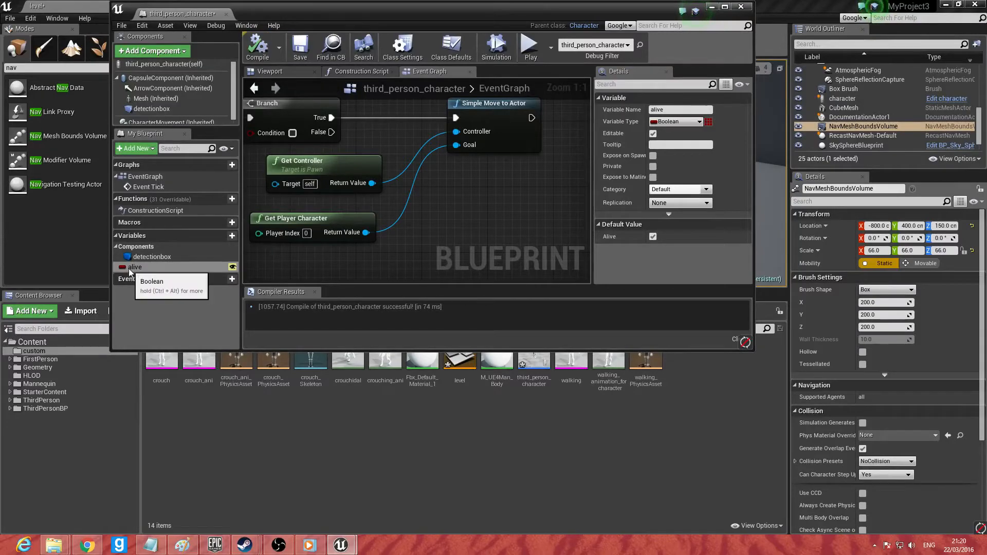
Step: Uncover the viewport and play-test the level with alive enabled, moving the player around the enemy before stopping
drag(481, 18, 462, 322)
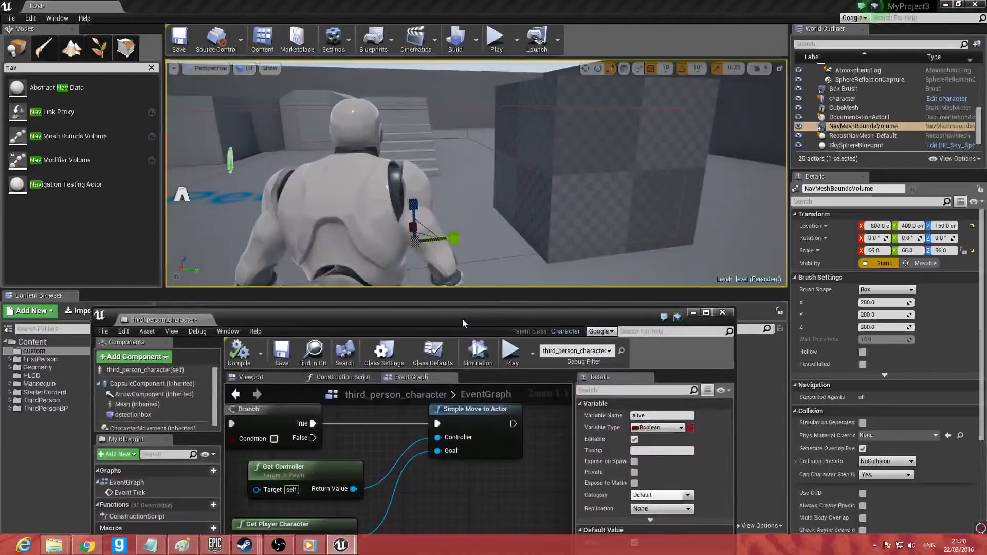
click(496, 39)
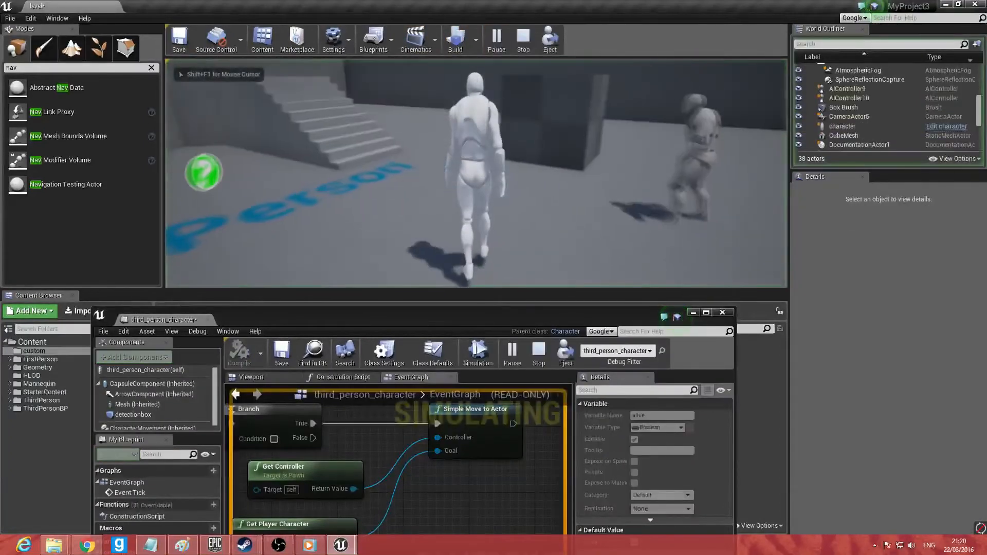
key(w)
key(s)
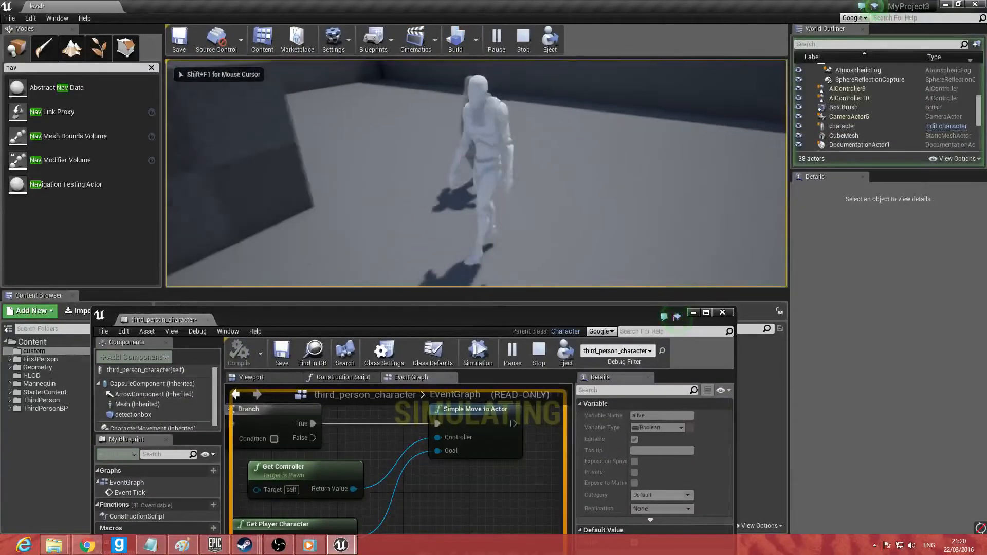
key(Escape)
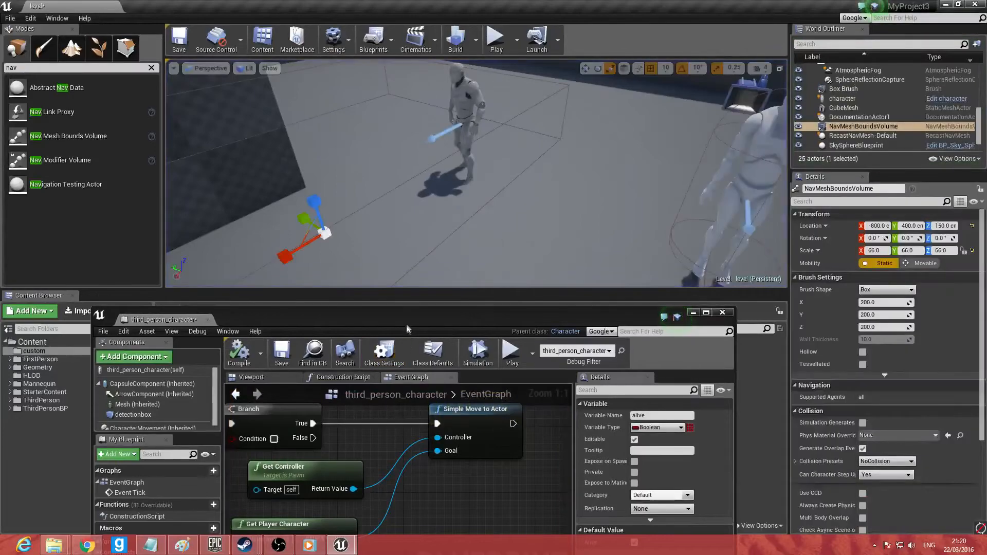
Step: Connect the Alive getter to the Condition of the Branch that leads to Simple Move to Actor
drag(360, 319, 391, 234)
right_drag(440, 342, 590, 365)
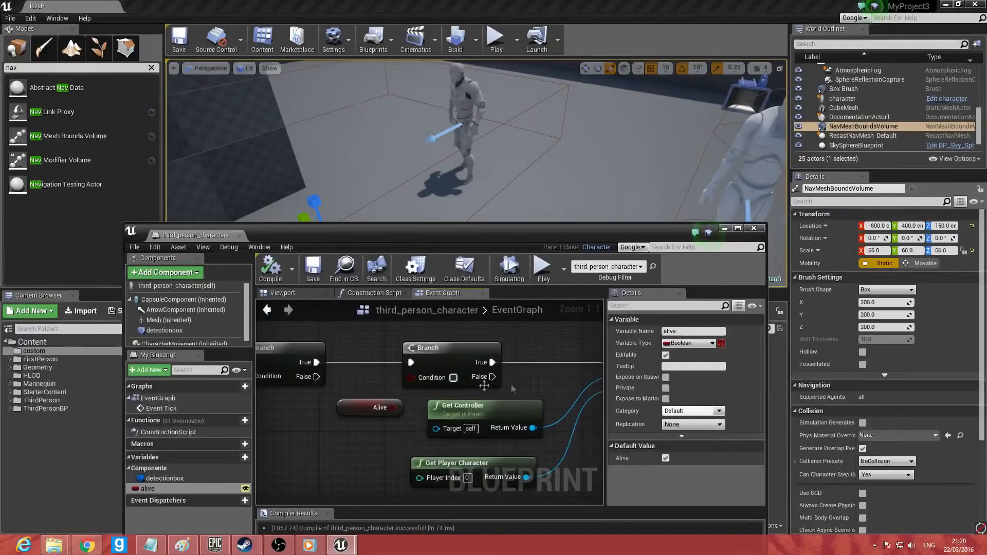
drag(395, 407, 412, 376)
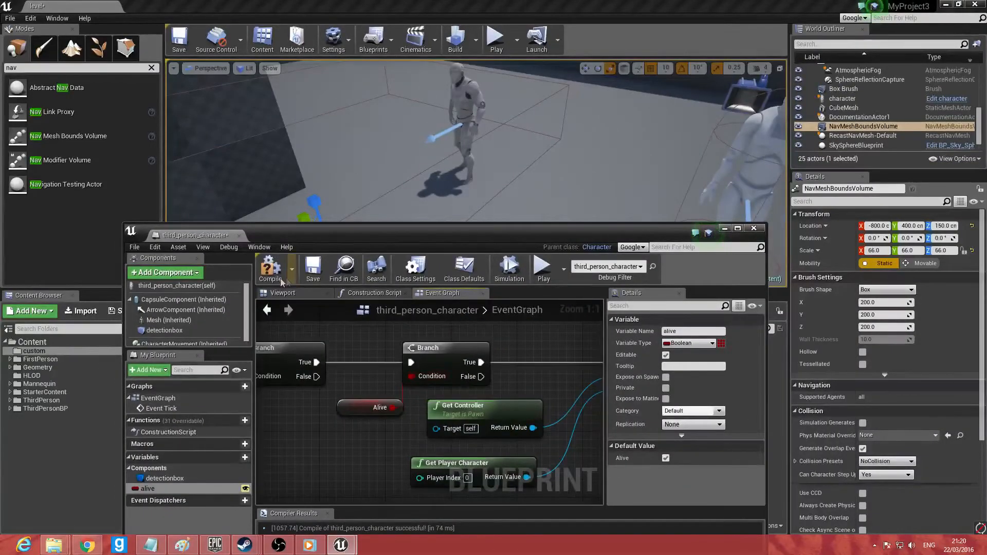
Step: Play-test the chase by running the player up the stairs, stop the session, and view both characters in the level
drag(469, 236, 449, 388)
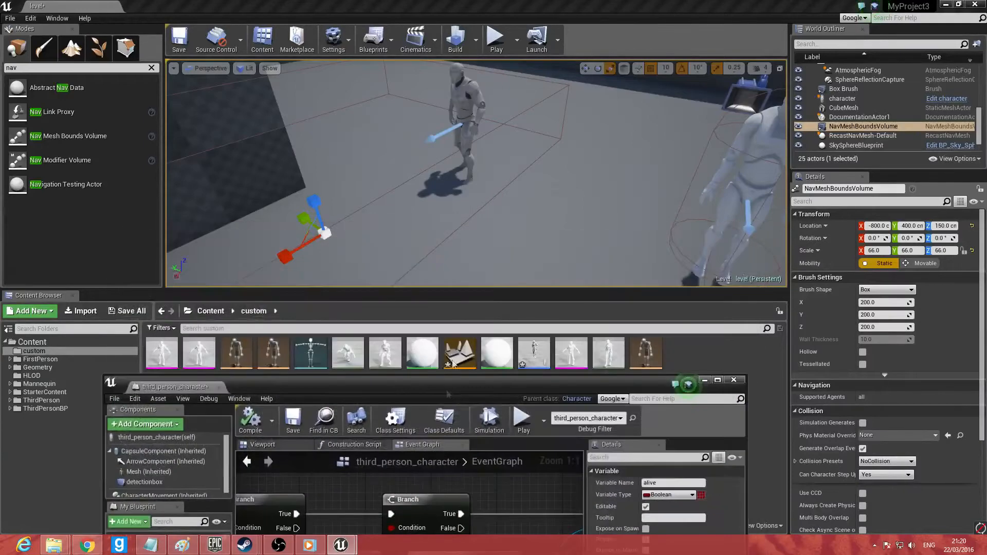
click(496, 41)
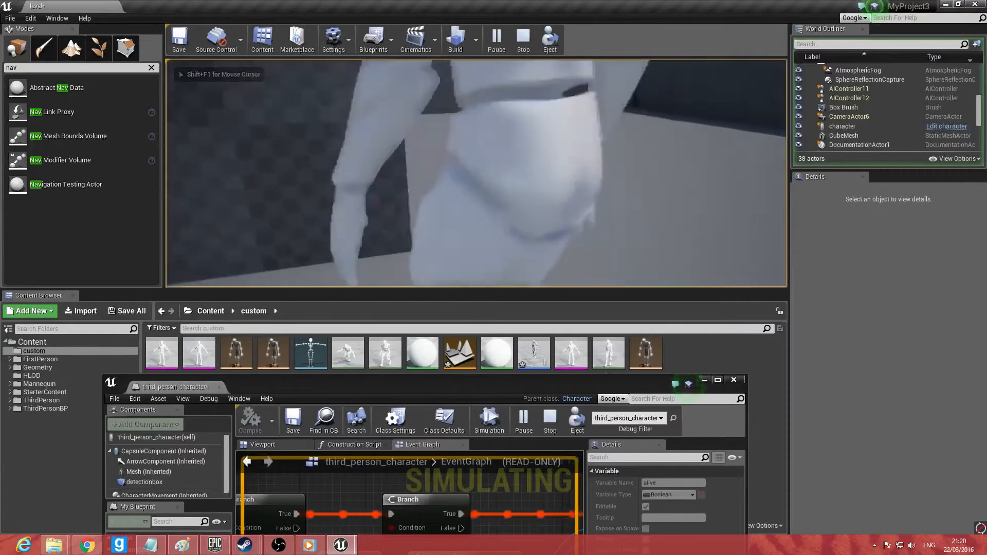
key(a)
key(w)
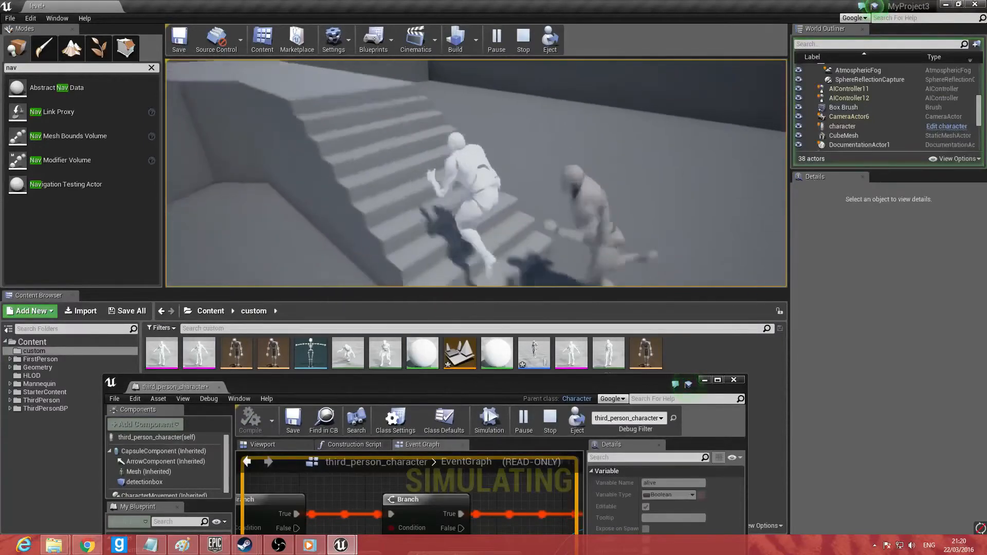
key(w)
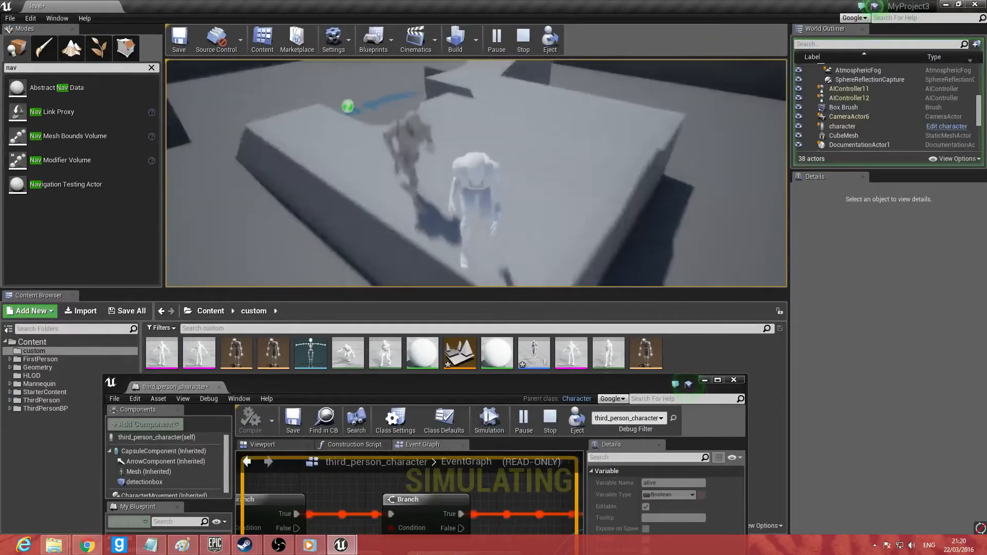
key(Escape)
right_drag(476, 173, 308, 202)
key(w)
key(s)
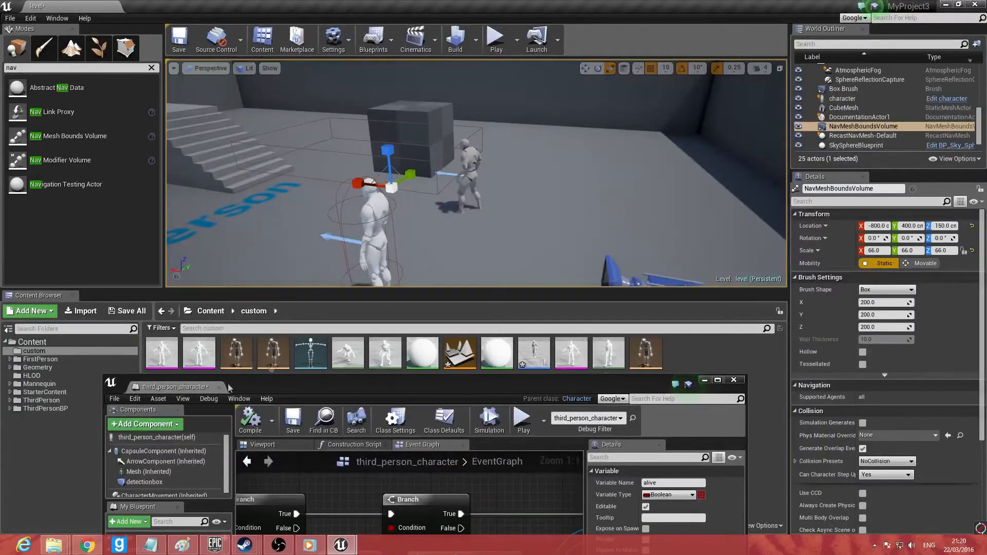
Step: Add a Boolean variable named trouble to the third_person_character blueprint
drag(330, 386, 352, 148)
right_drag(591, 323, 387, 285)
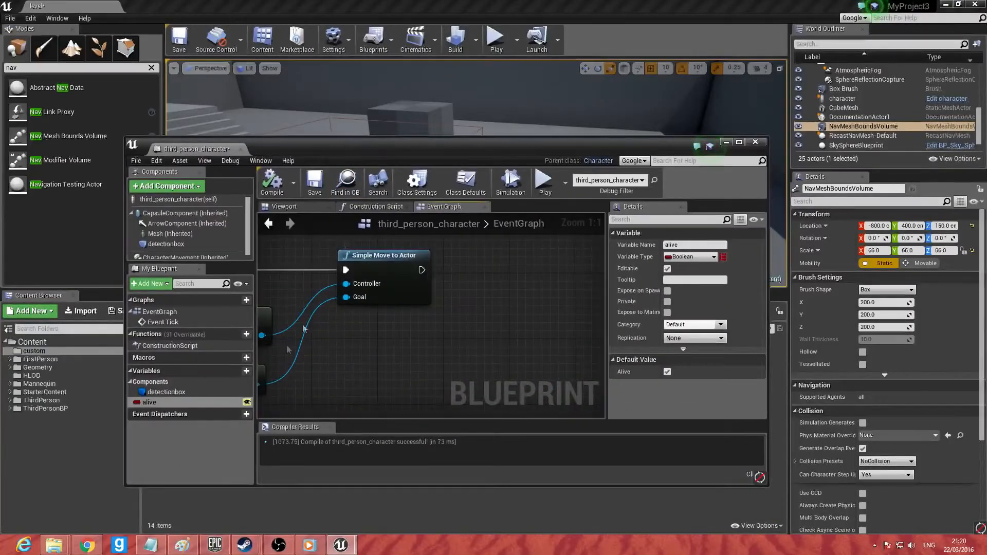
click(239, 371)
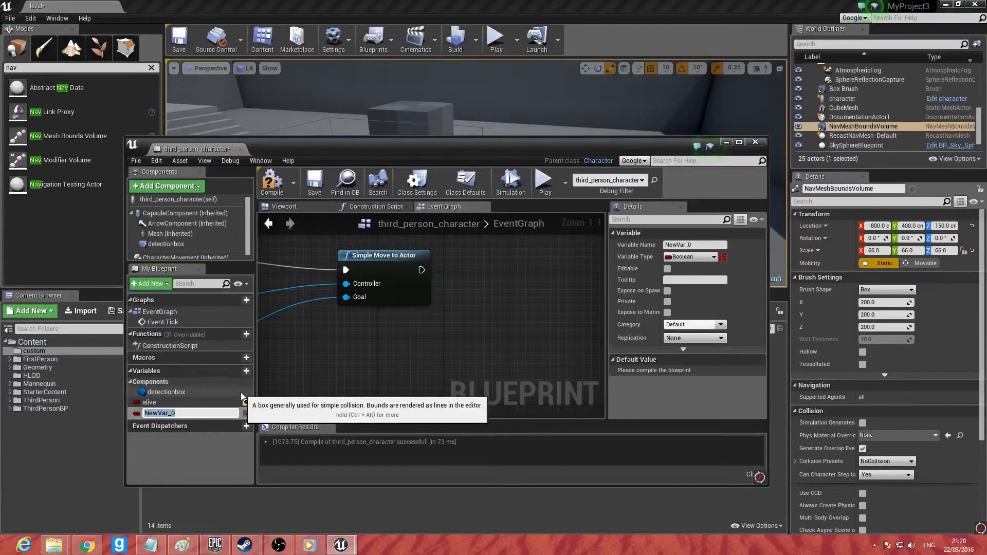
text(trouble)
key(Return)
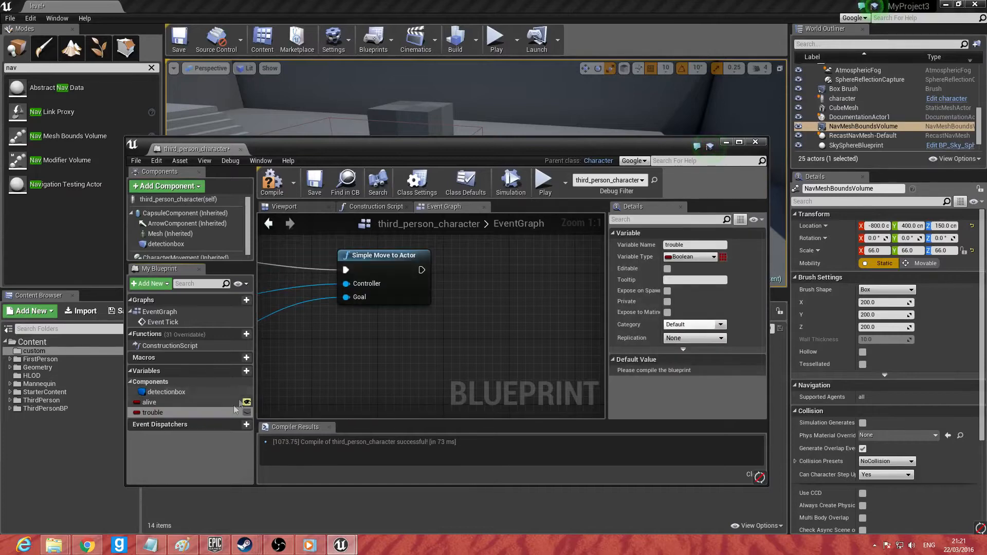
Step: Add a Set node for trouble with its value true and run it after Simple Move to Actor
drag(195, 413, 483, 281)
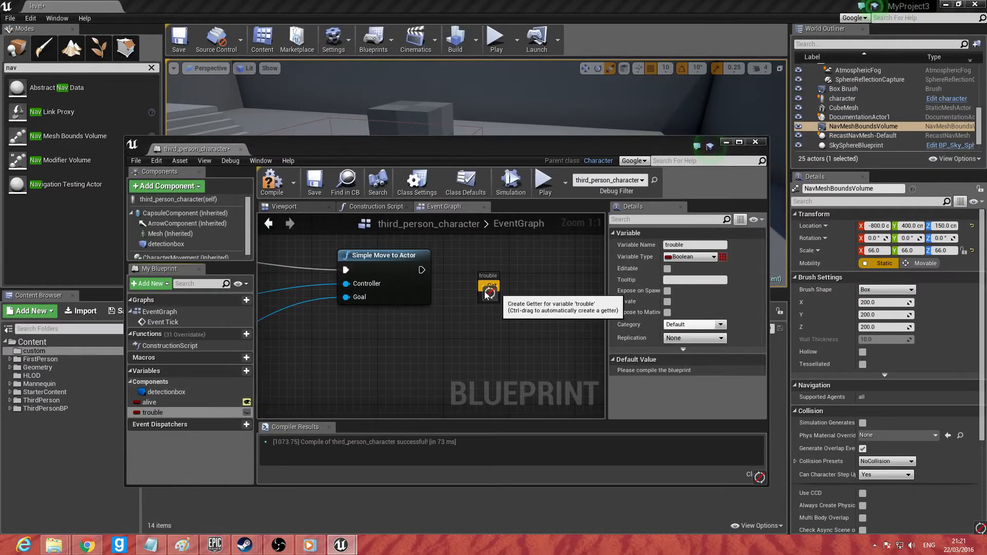
click(491, 300)
drag(421, 269, 490, 294)
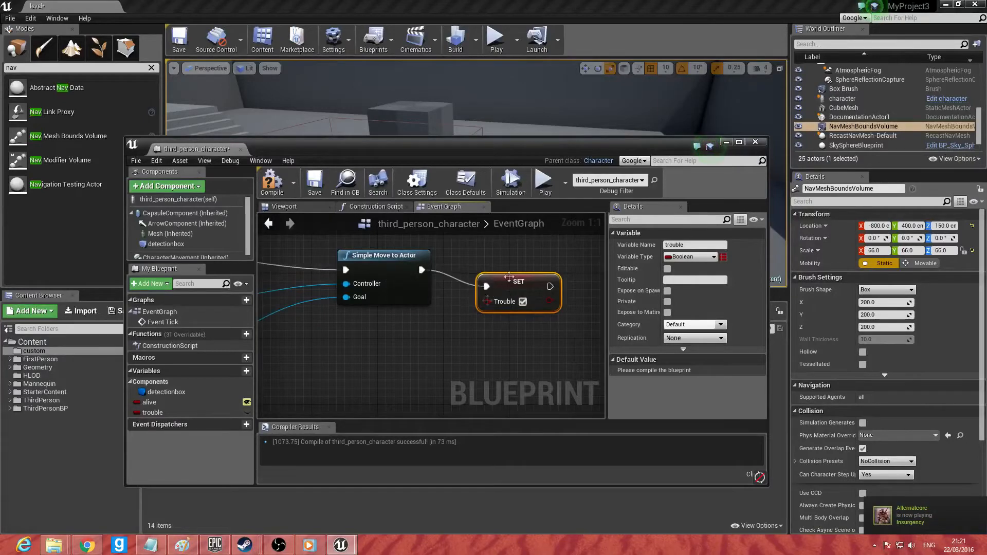
Step: Move the Detectionbox and Get Player Character nodes closer to the Is Overlapping Actor node
scroll(523, 368, down, 4)
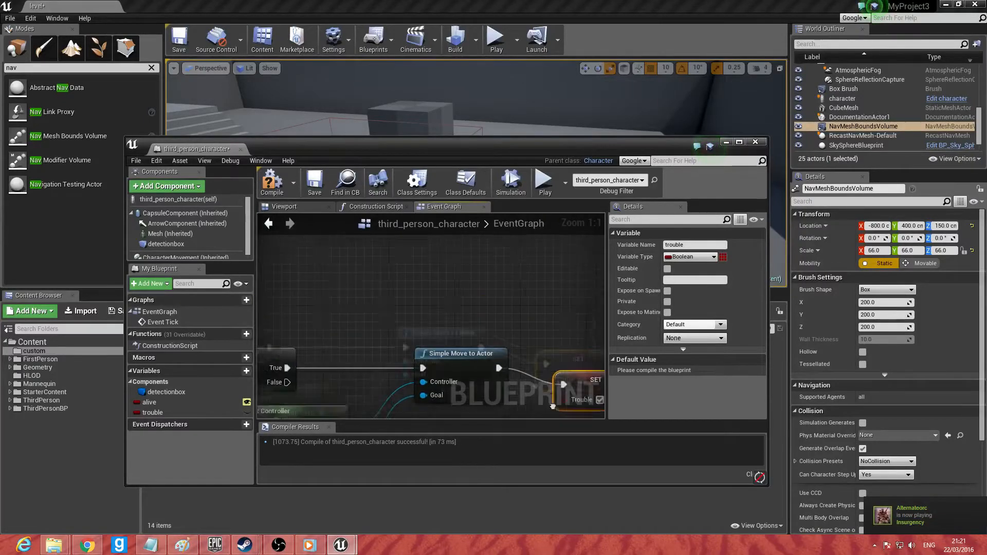
right_drag(431, 306, 531, 258)
scroll(436, 280, up, 2)
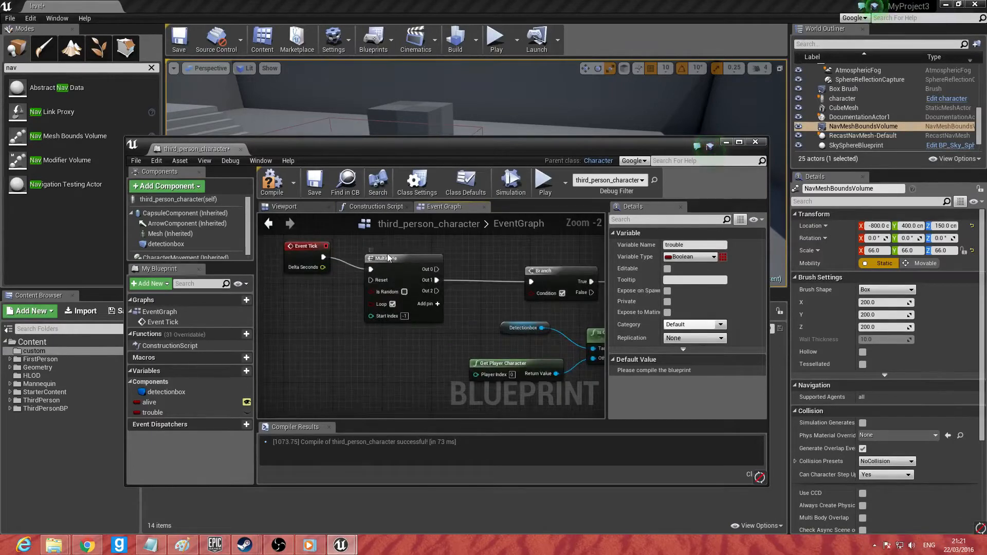
right_drag(388, 258, 374, 247)
drag(437, 269, 437, 262)
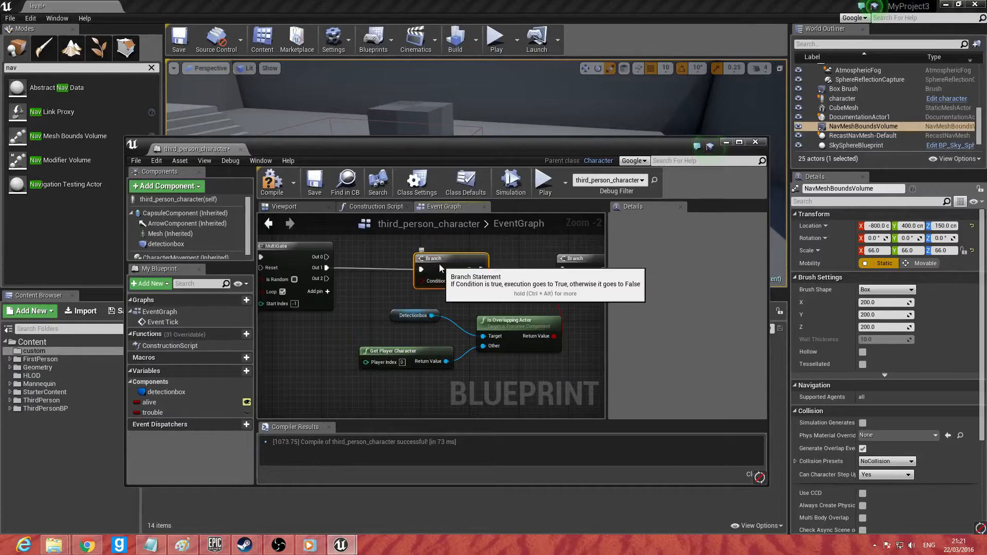
right_drag(596, 270, 532, 247)
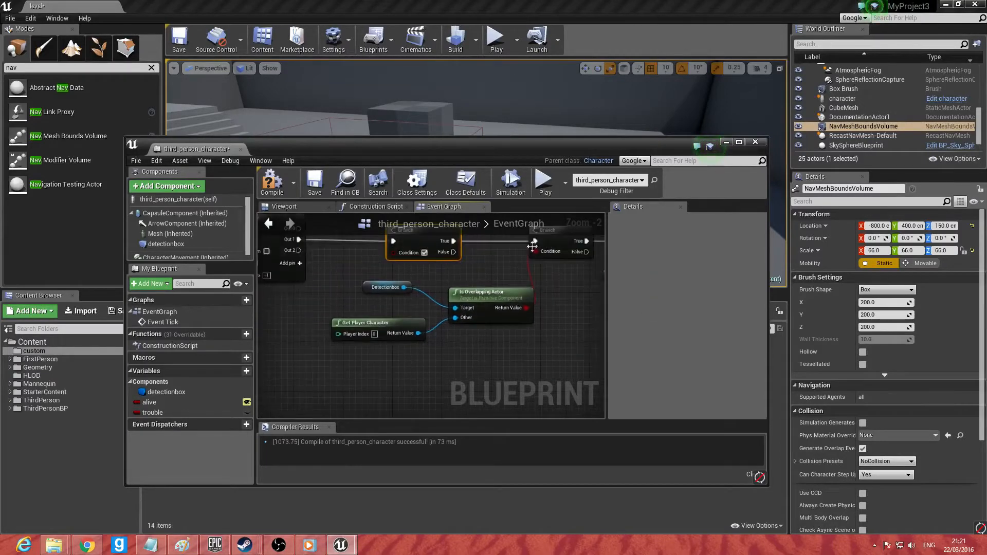
drag(378, 314, 380, 324)
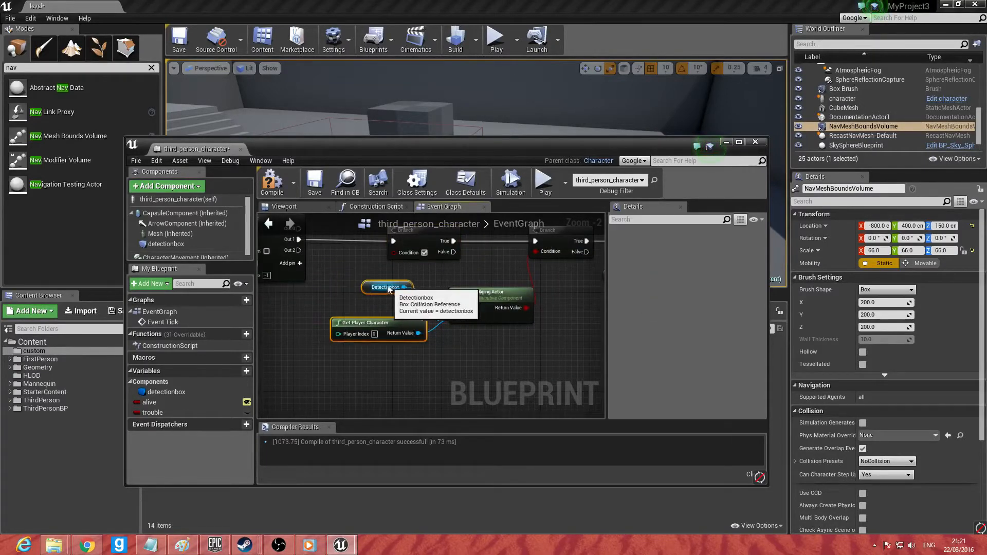
drag(390, 288, 409, 313)
click(407, 312)
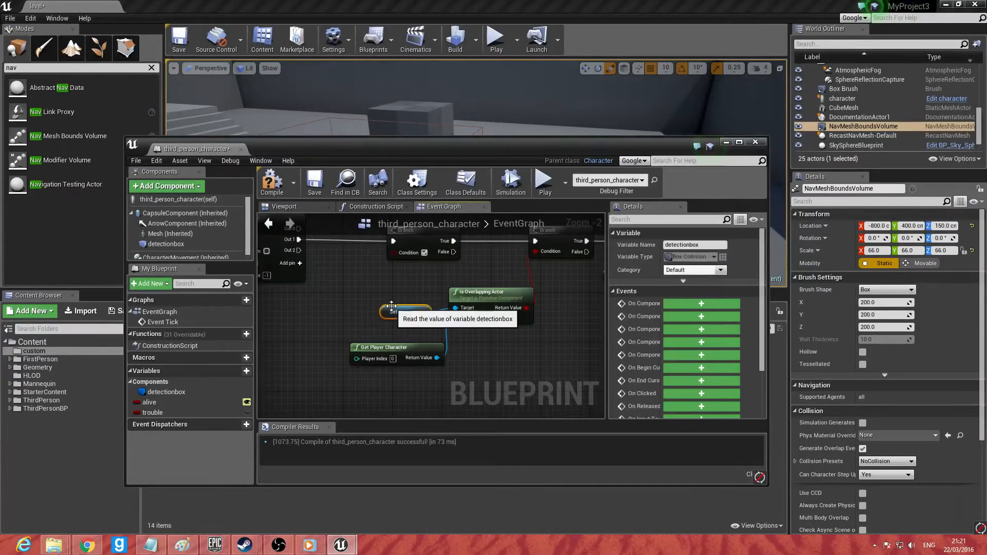
Step: Align the trouble Set node with Simple Move to Actor and review the chain from the MultiGate through the Branches
mouse_move(487, 319)
right_down()
mouse_move(346, 330)
mouse_move(393, 324)
right_up()
click(482, 269)
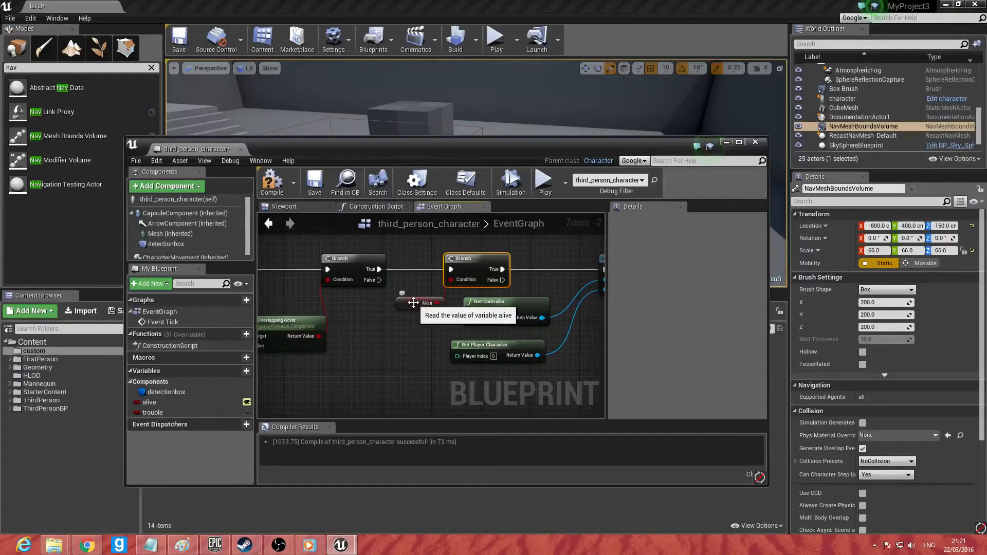
right_drag(427, 328, 363, 309)
click(514, 271)
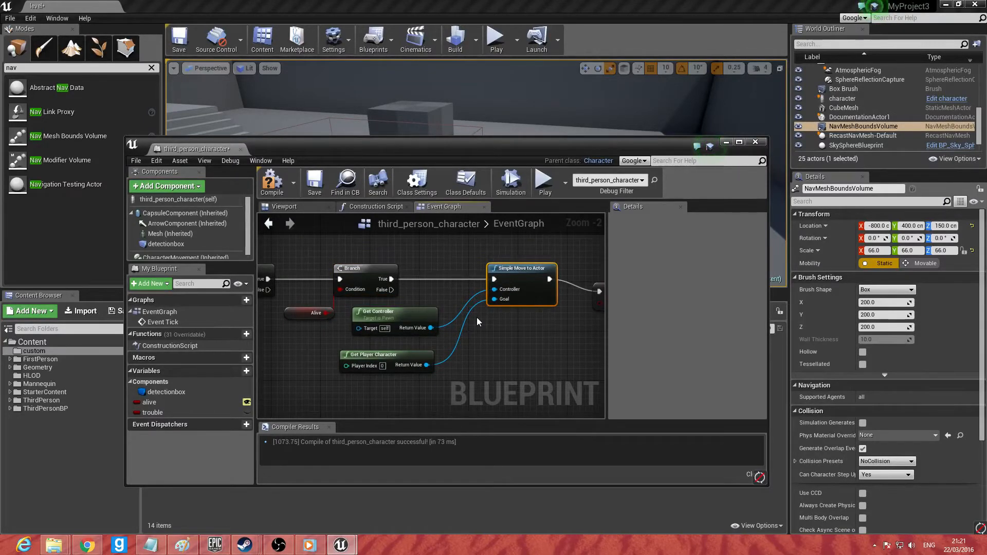
right_drag(476, 316, 378, 278)
click(533, 250)
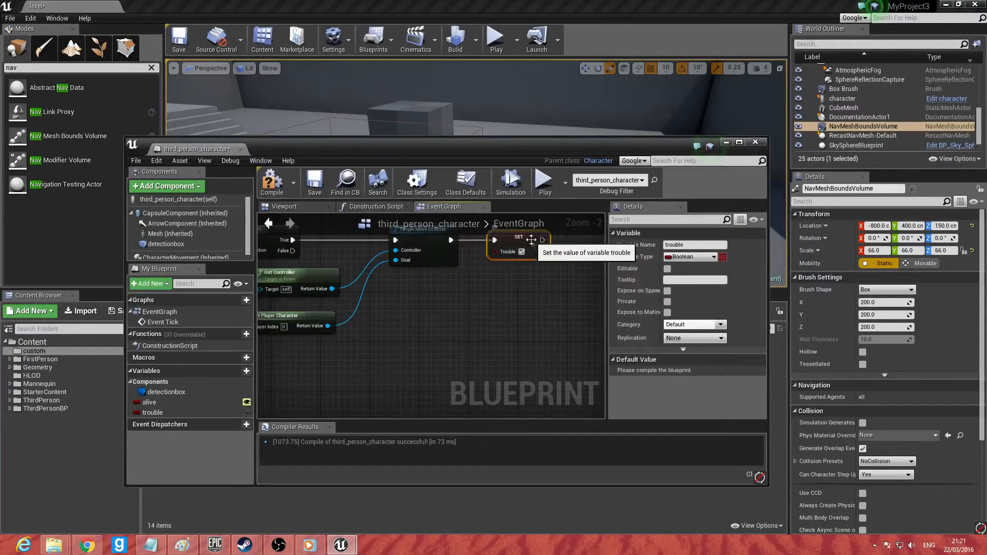
right_drag(334, 281, 588, 364)
right_drag(400, 311, 559, 313)
right_drag(488, 328, 551, 329)
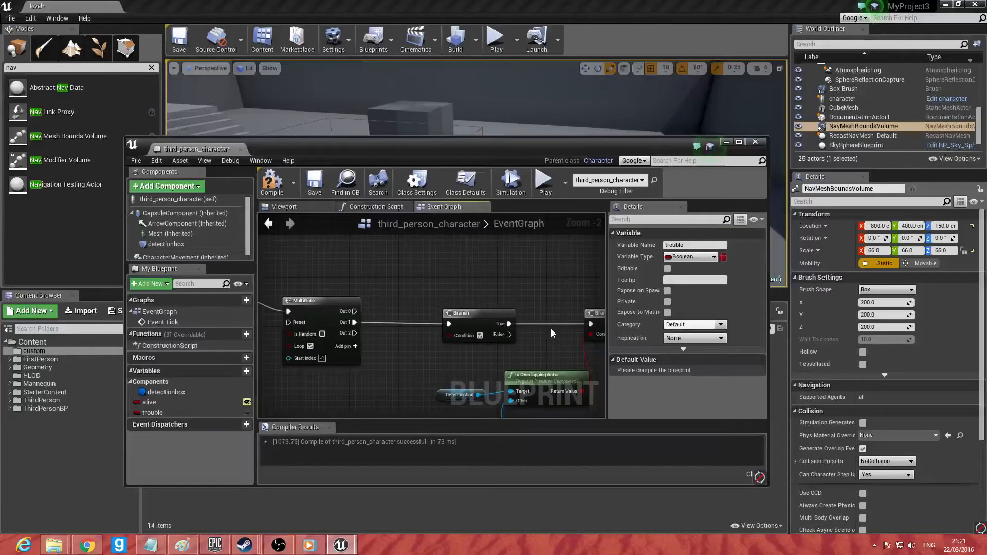
Step: Uncover the viewport, select the player's character in the level, and open its blueprint for editing
drag(439, 151, 482, 304)
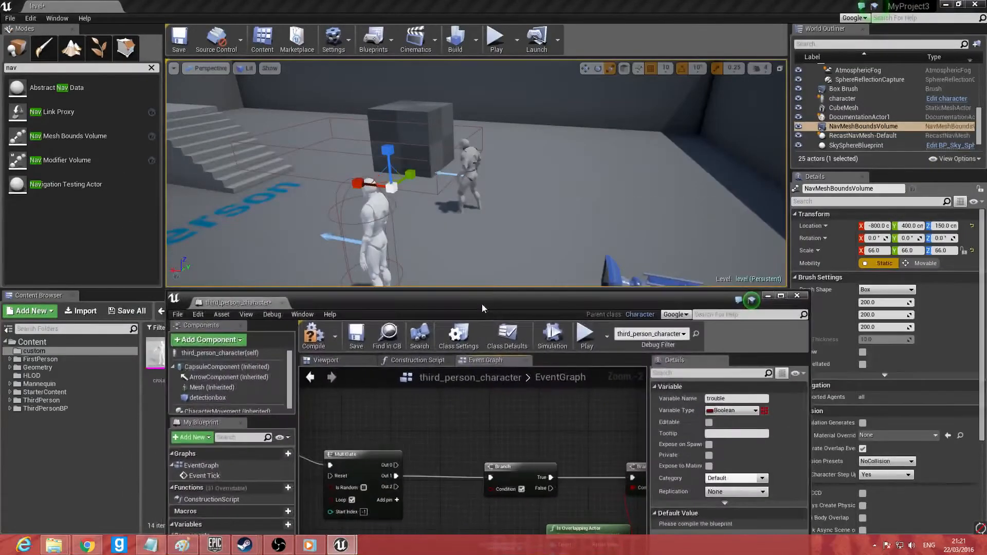
click(380, 249)
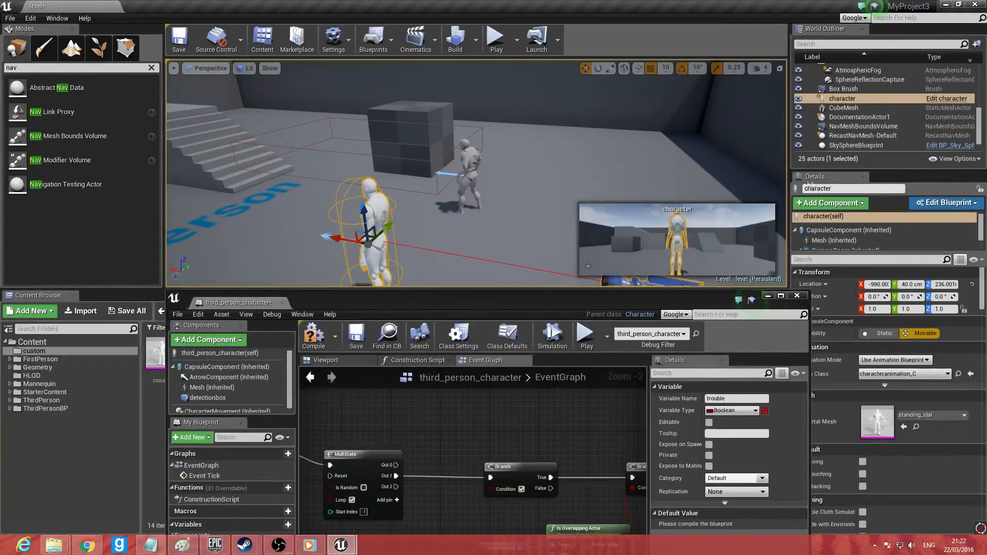
click(944, 204)
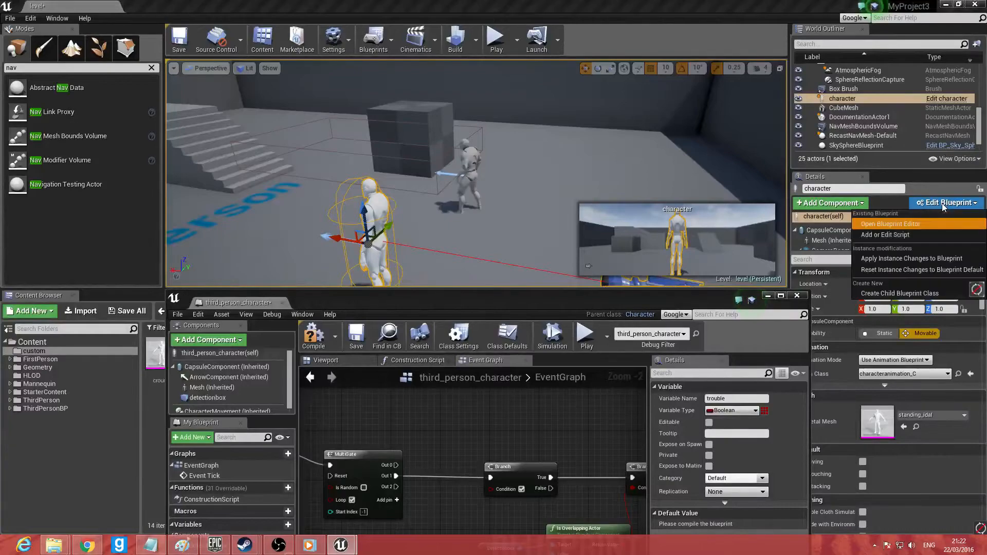
click(882, 223)
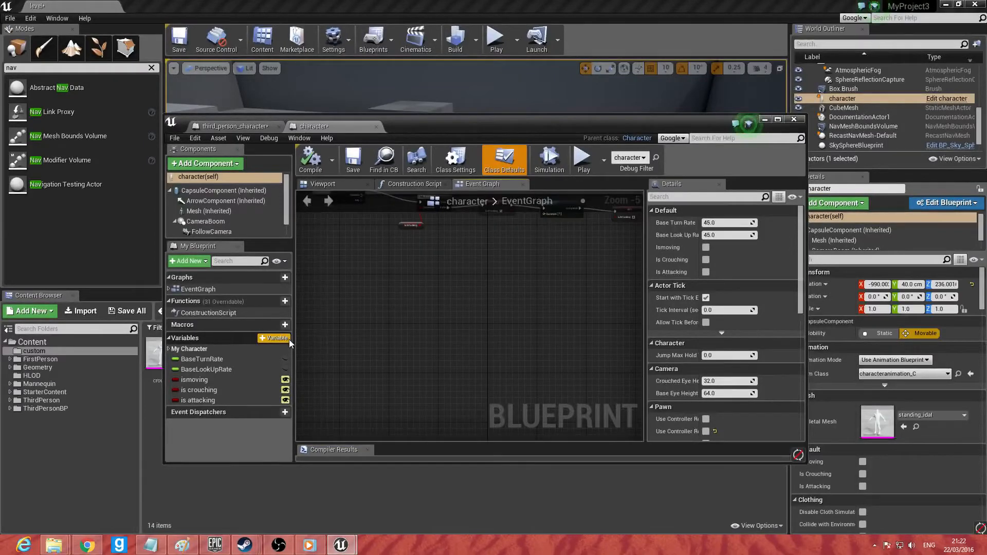
Step: Add a Boolean variable named "can they see player" to the character blueprint
click(274, 337)
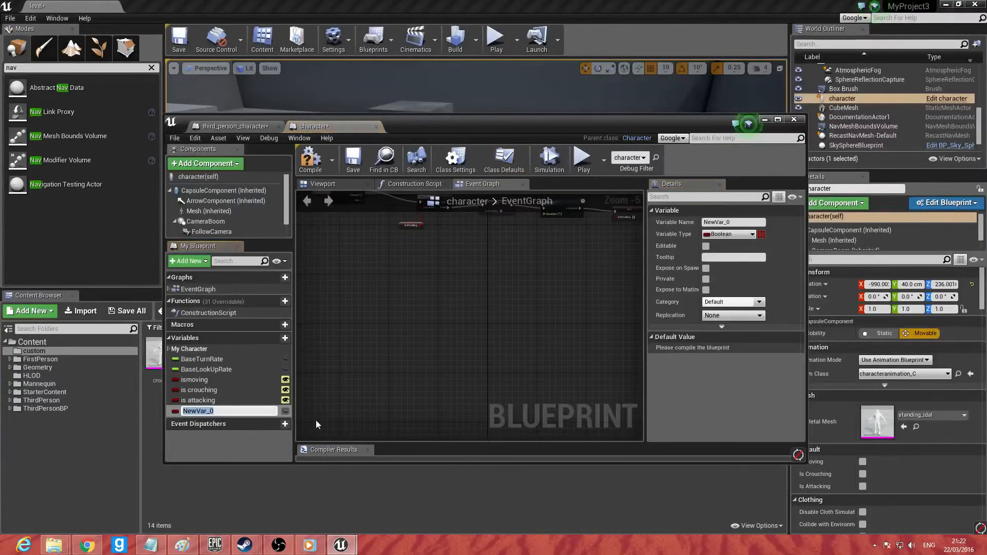
text(can they see player)
key(Return)
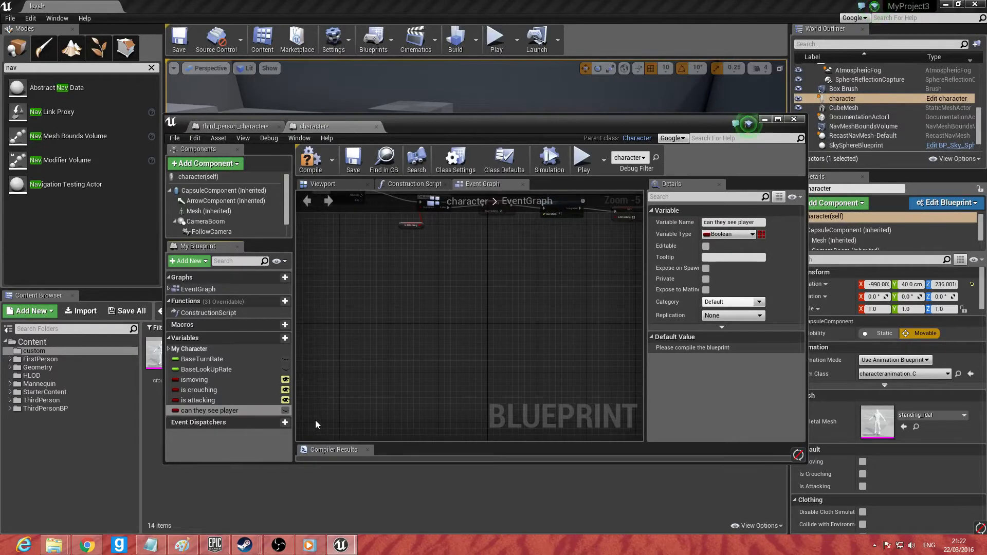
Step: Make the "can they see player" variable publicly editable and return to the third_person_character blueprint
click(285, 411)
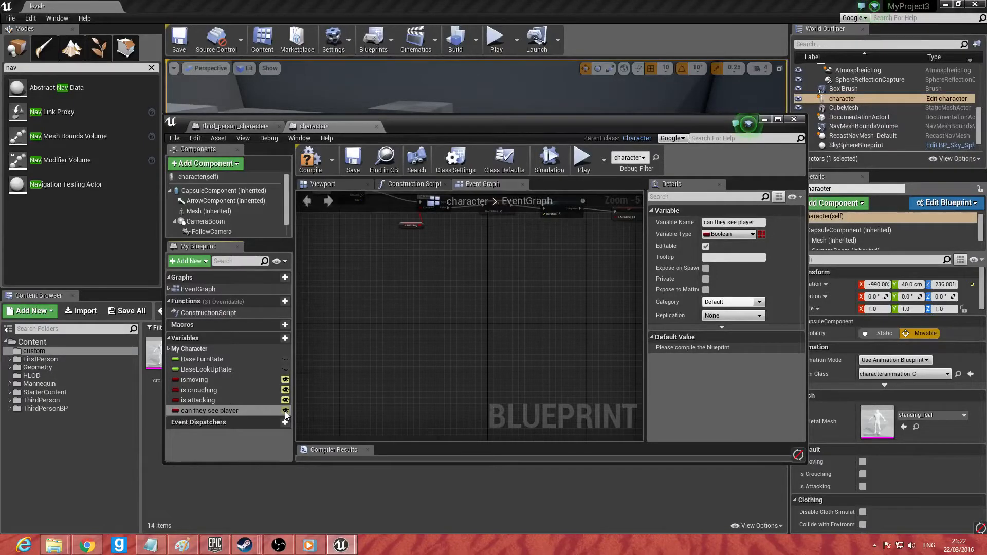
click(252, 127)
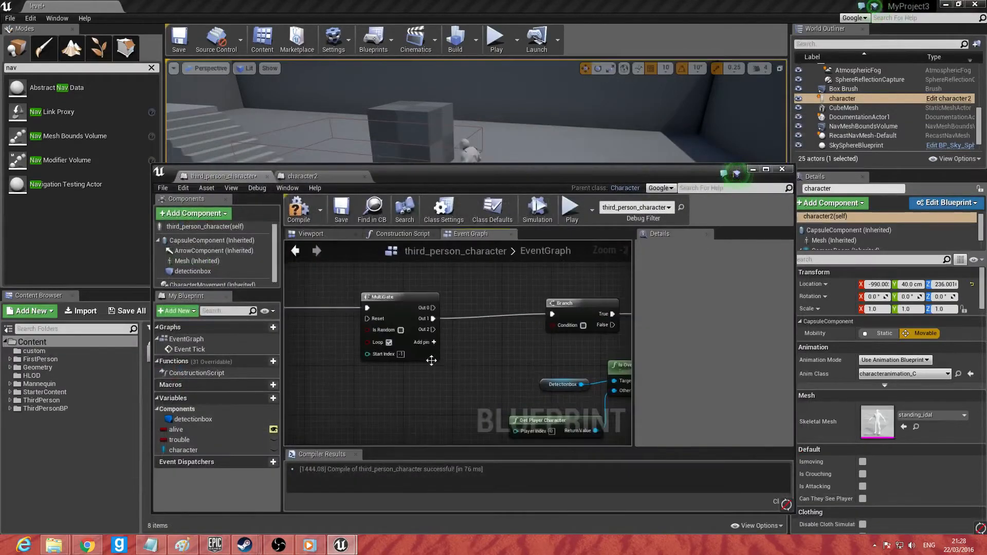
right_drag(431, 360, 298, 343)
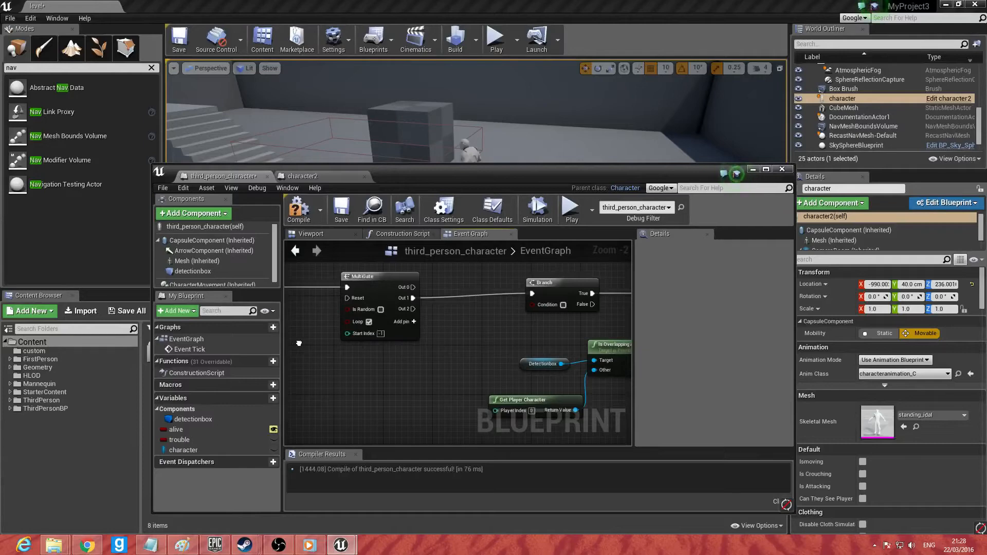
right_drag(322, 300, 459, 317)
right_drag(399, 314, 285, 322)
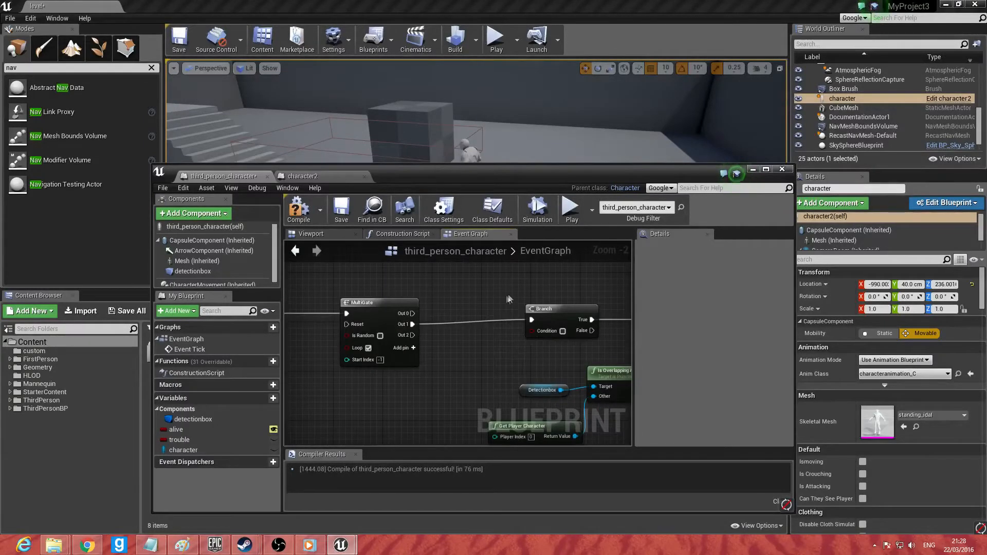
click(302, 176)
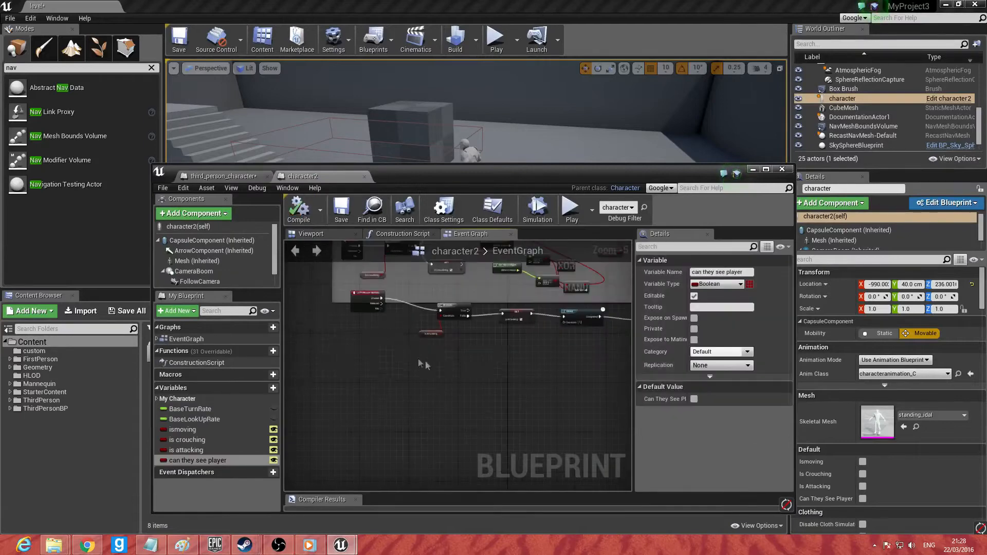
click(213, 178)
Step: Insert a Cast To character2 node between Event Tick and the MultiGate in third_person_character's Event Graph
right_drag(335, 355, 475, 359)
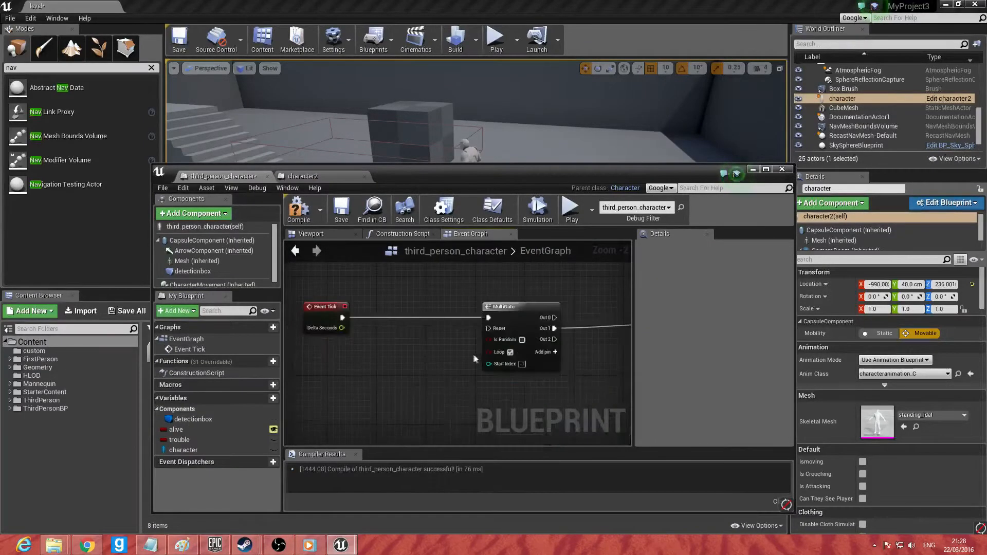
right_drag(395, 332, 380, 335)
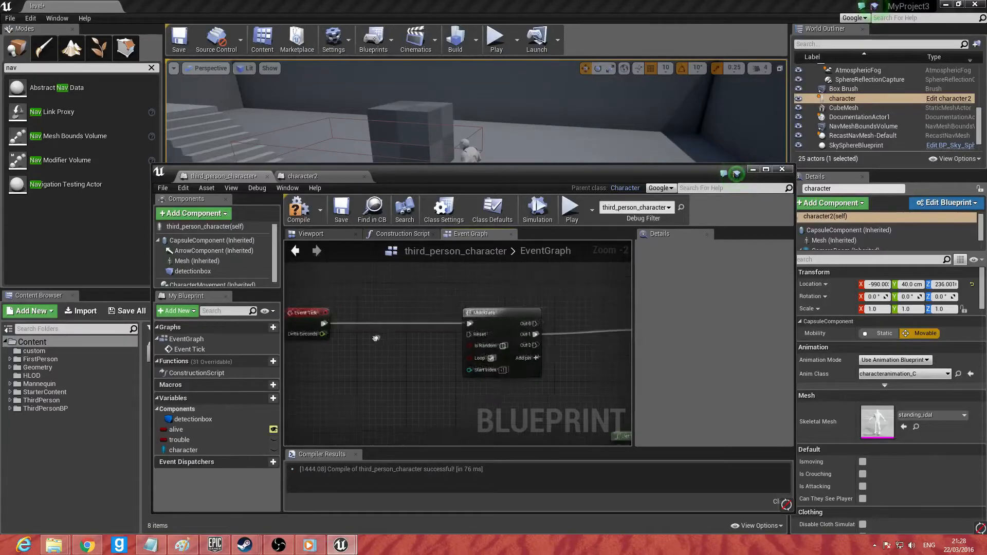
drag(312, 309, 381, 316)
text(cant)
key(BackSpace)
key(BackSpace)
text(st to)
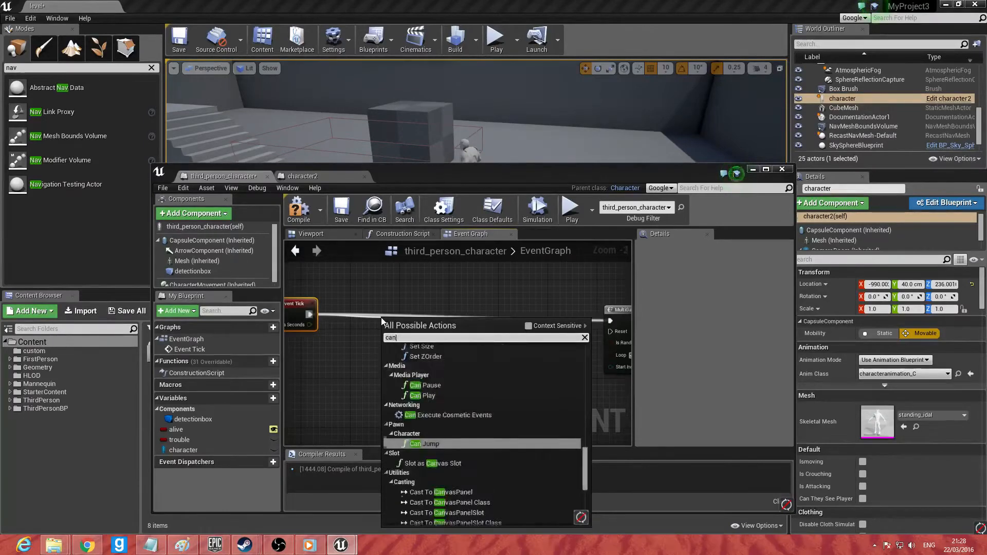
text( character)
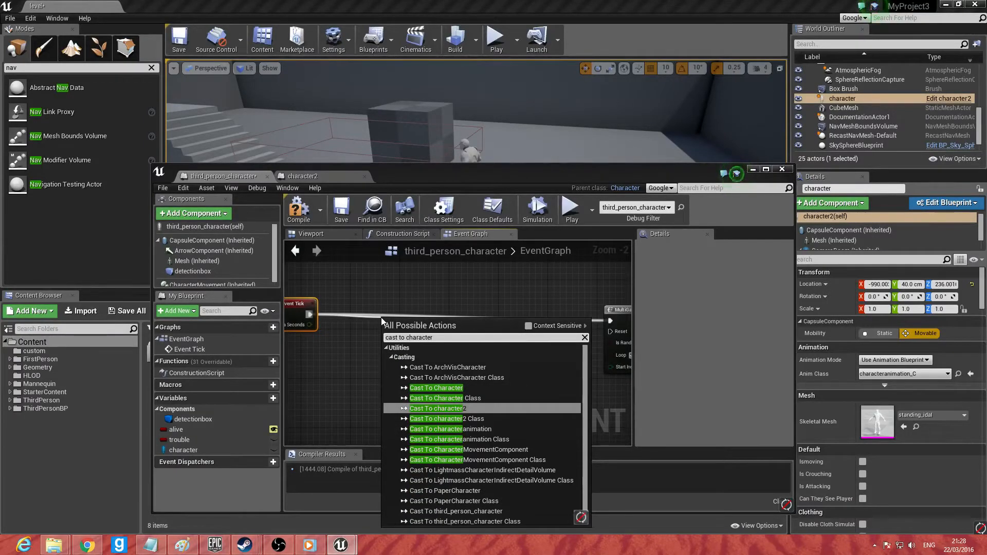
key(Return)
Step: Feed the cast's Object input from a Get Player Character node placed beneath it, and compile the blueprint
drag(417, 318, 337, 365)
text(get player char)
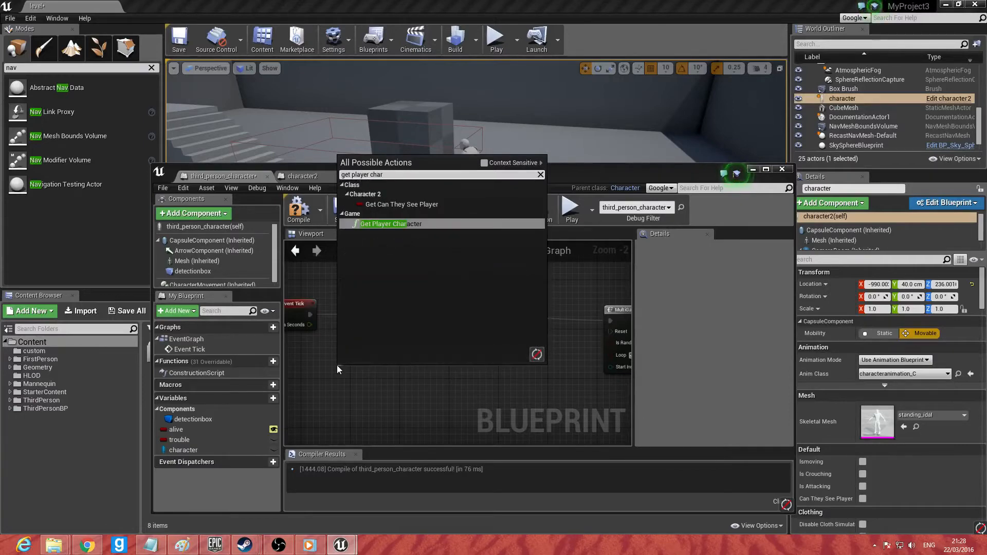
key(Return)
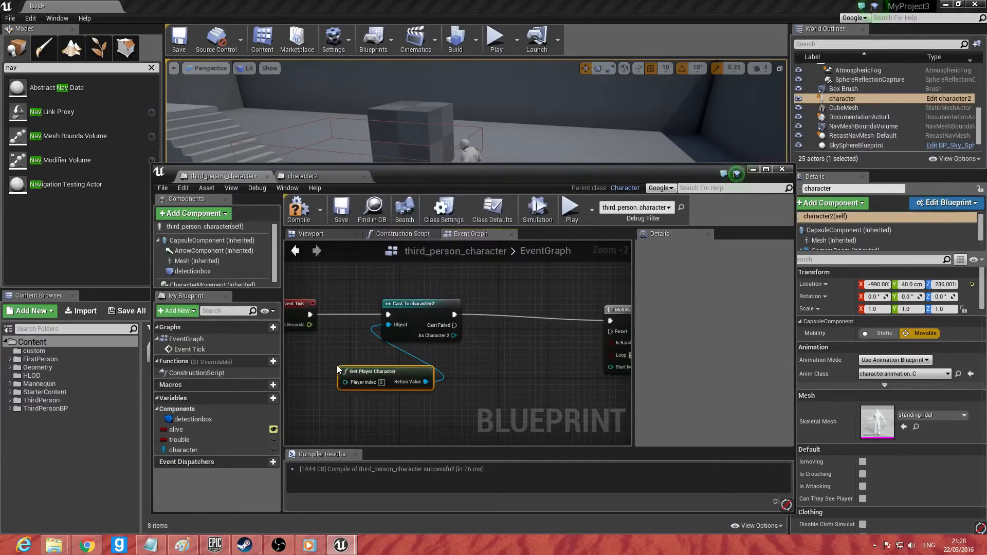
drag(364, 360, 314, 343)
click(298, 210)
Step: Add a Get Can They See Player node from the cast's As Character 2 output
right_drag(449, 352, 332, 312)
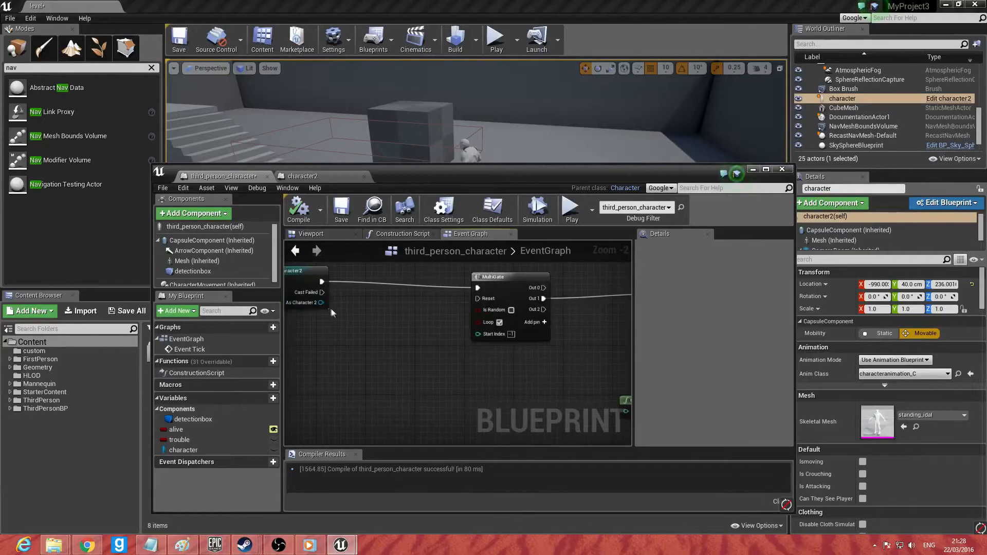
drag(320, 304, 496, 373)
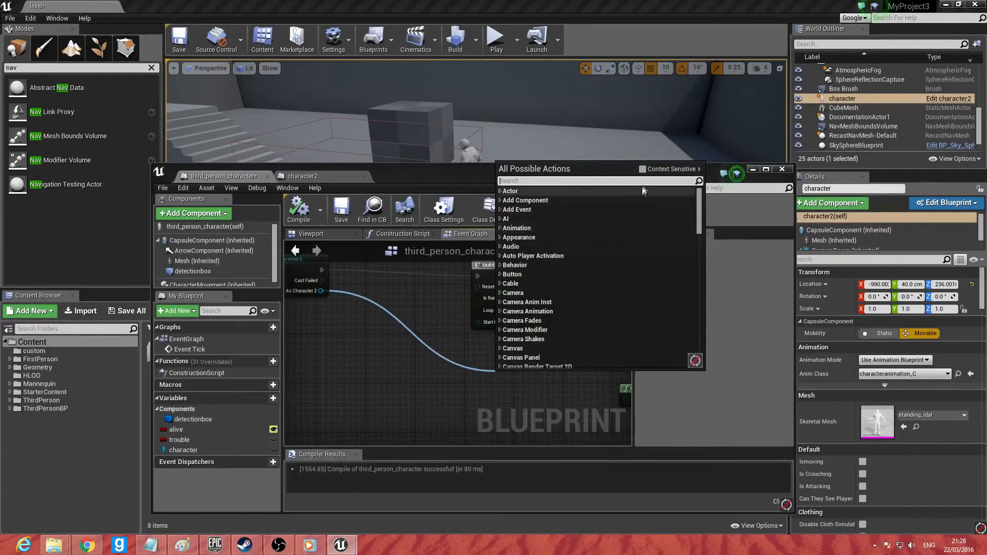
click(590, 181)
text(get)
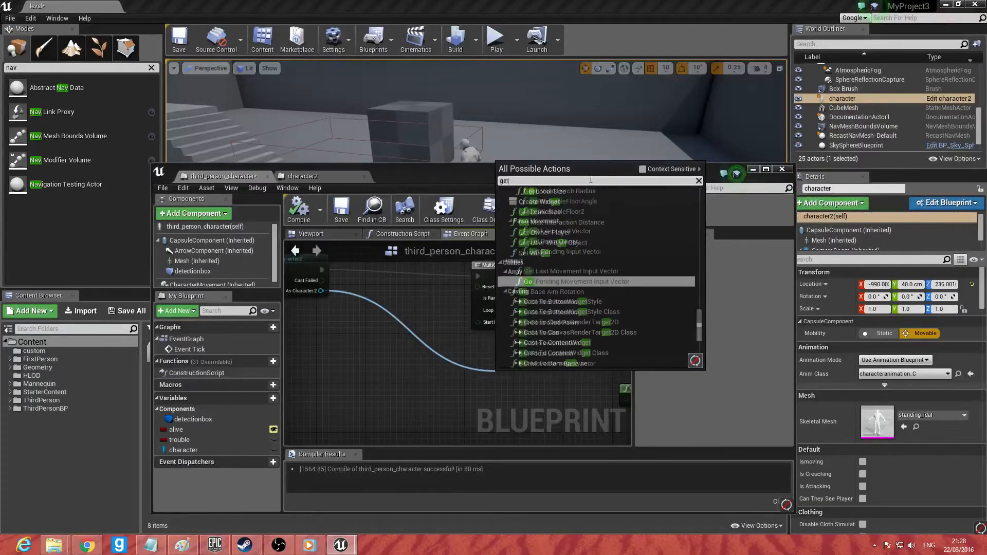
key(BackSpace)
text(t can they)
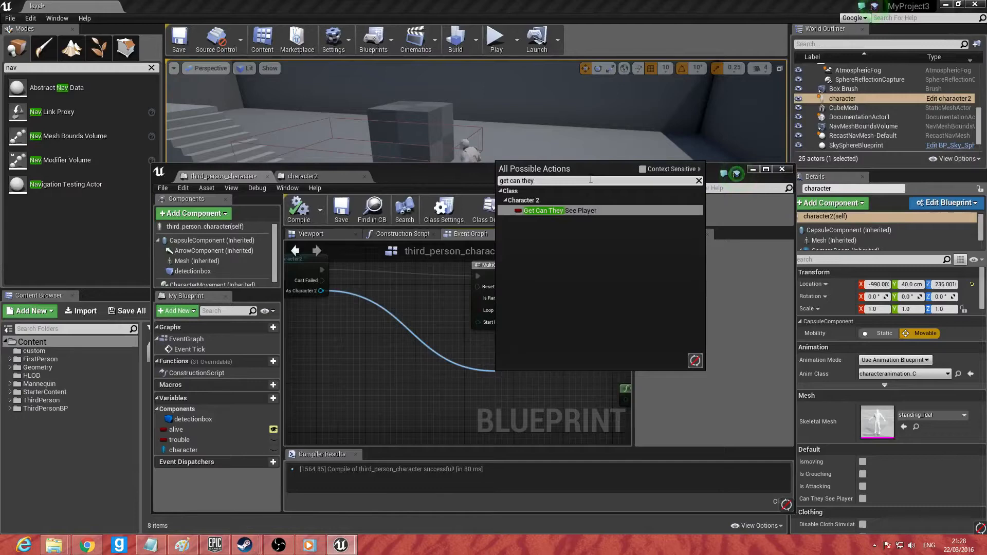
key(Return)
right_drag(418, 331, 411, 289)
right_drag(344, 314, 398, 350)
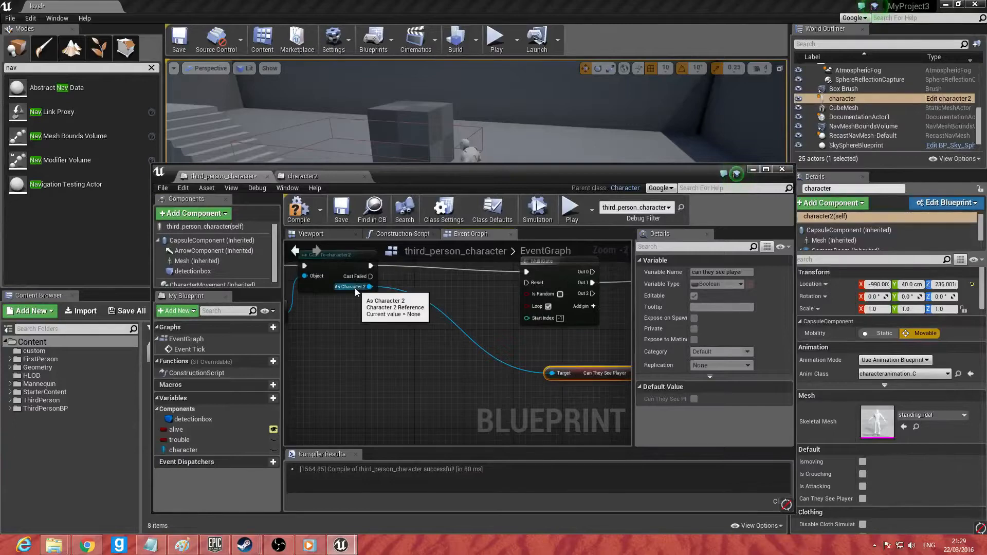
Step: Connect the Can They See Player value to the Condition of the Branch after the MultiGate
click(315, 176)
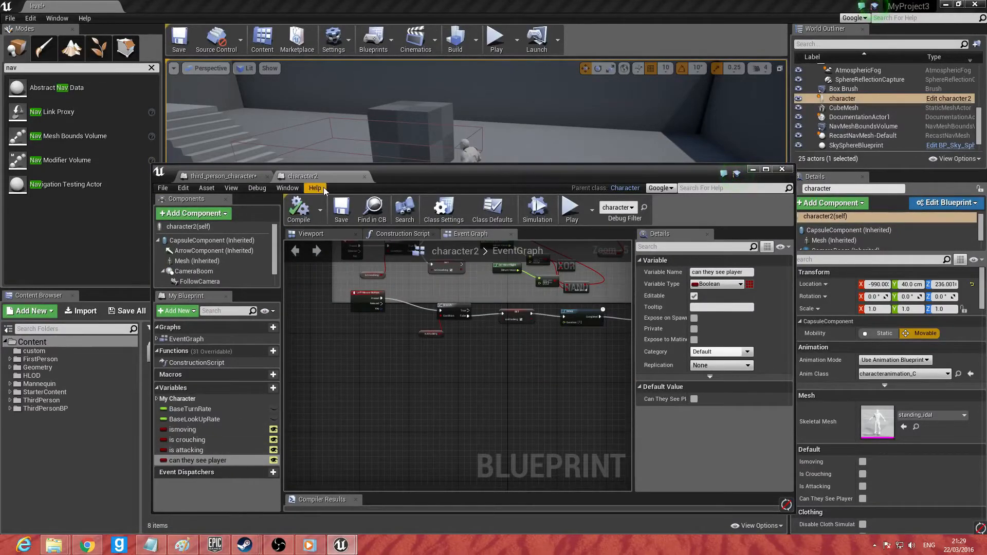
click(248, 176)
right_drag(476, 363, 436, 355)
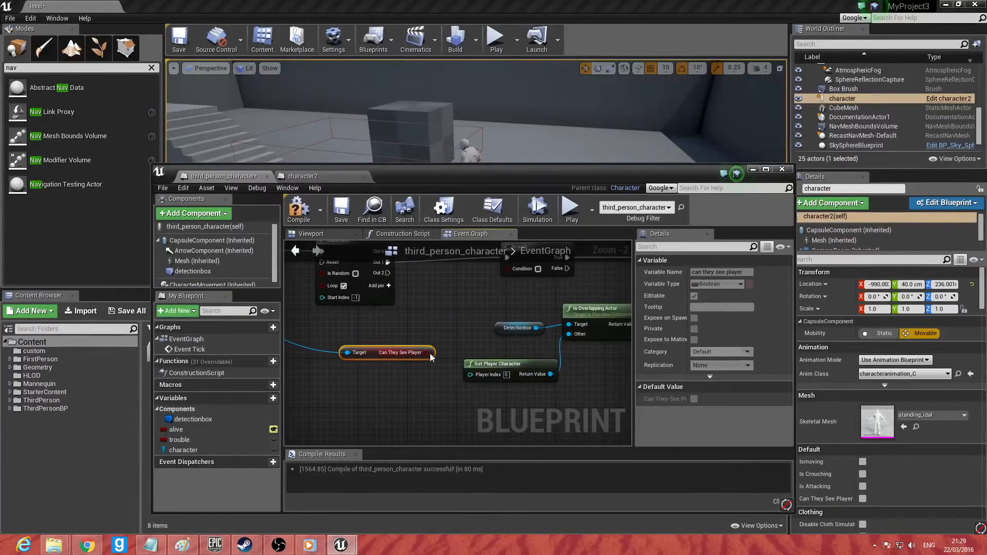
drag(430, 352, 508, 267)
right_drag(498, 284, 632, 282)
right_drag(544, 323, 525, 344)
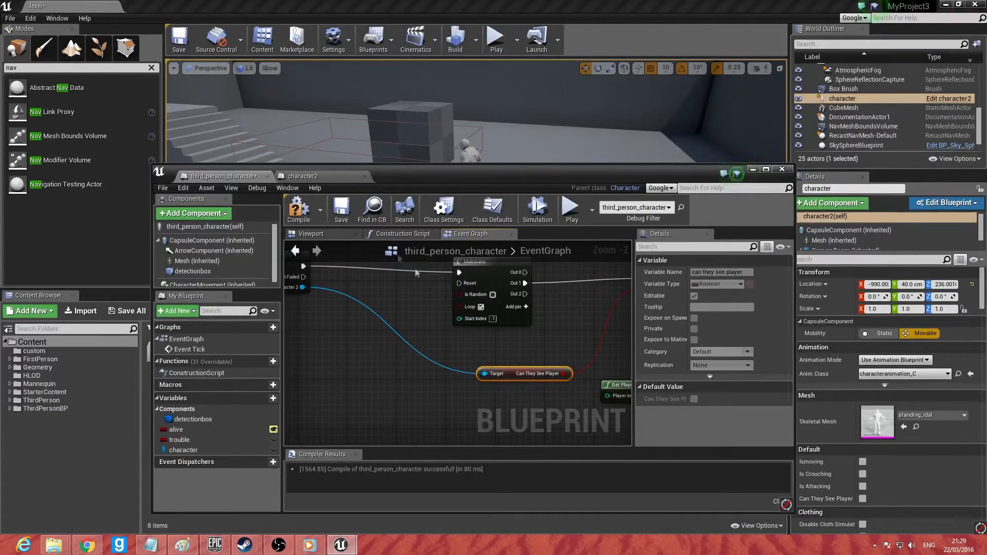
Step: Set the default value of "can they see player" to true in character2 and return to third_person_character
click(303, 175)
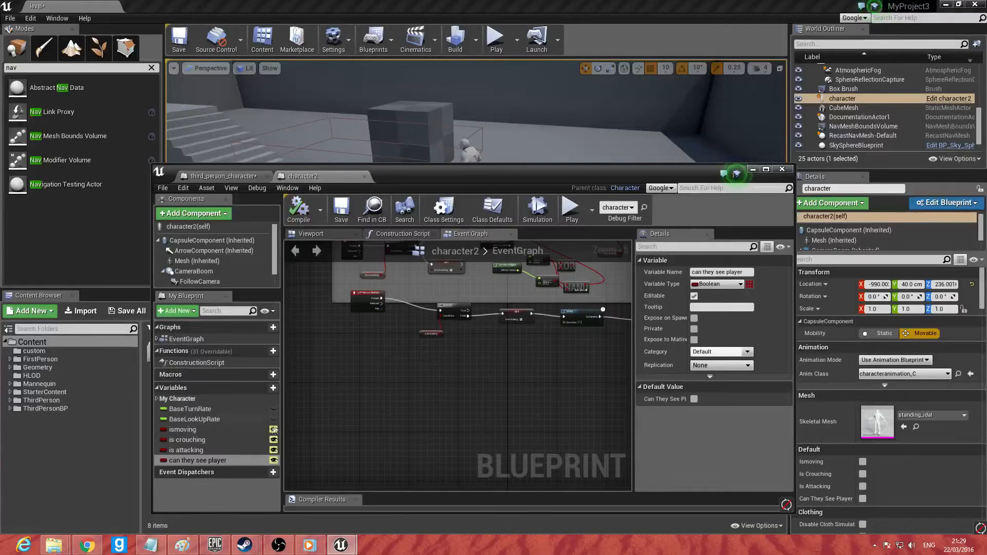
click(234, 457)
click(694, 399)
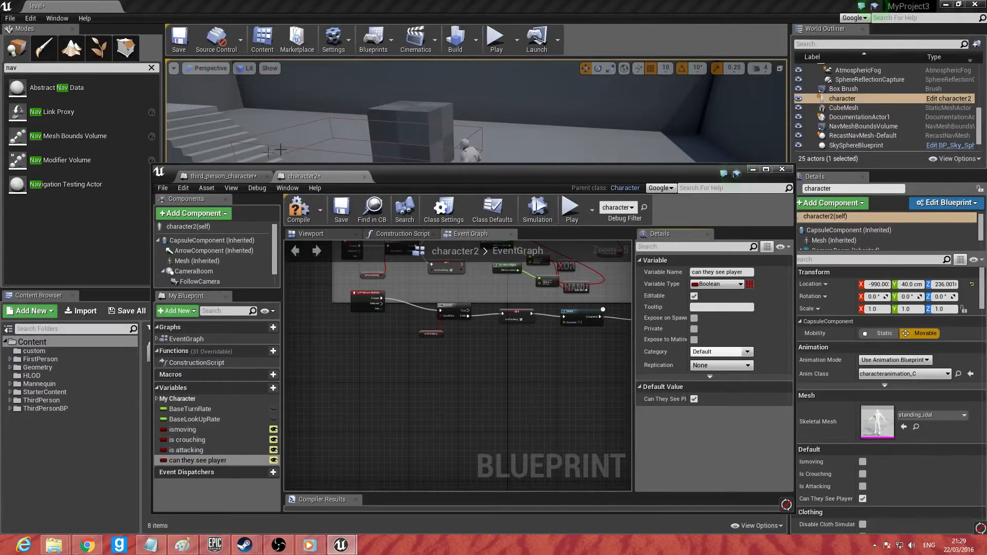
click(232, 177)
Step: Add a new Branch above the existing chain, driven by the MultiGate's Out 0
right_drag(492, 363, 322, 359)
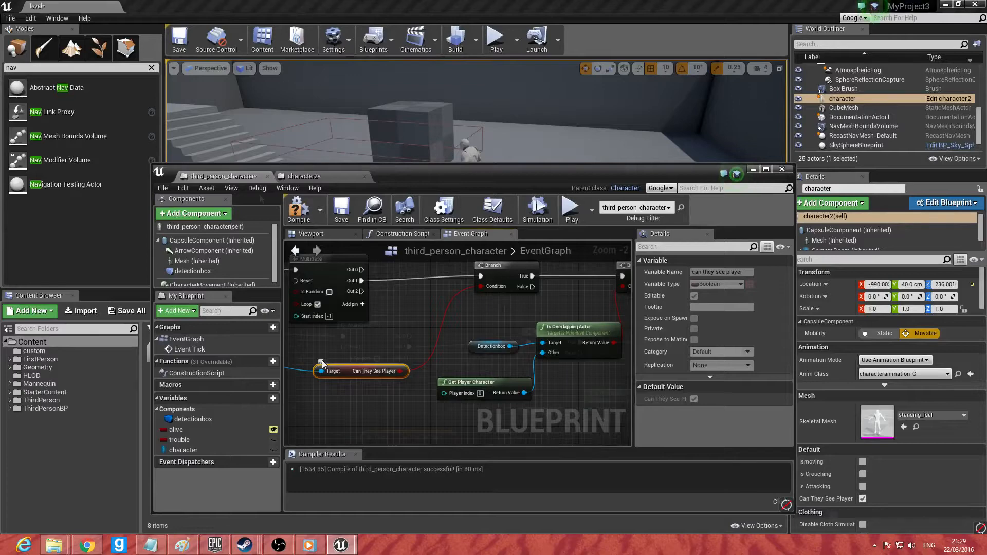
right_drag(322, 363, 370, 430)
right_drag(490, 353, 509, 271)
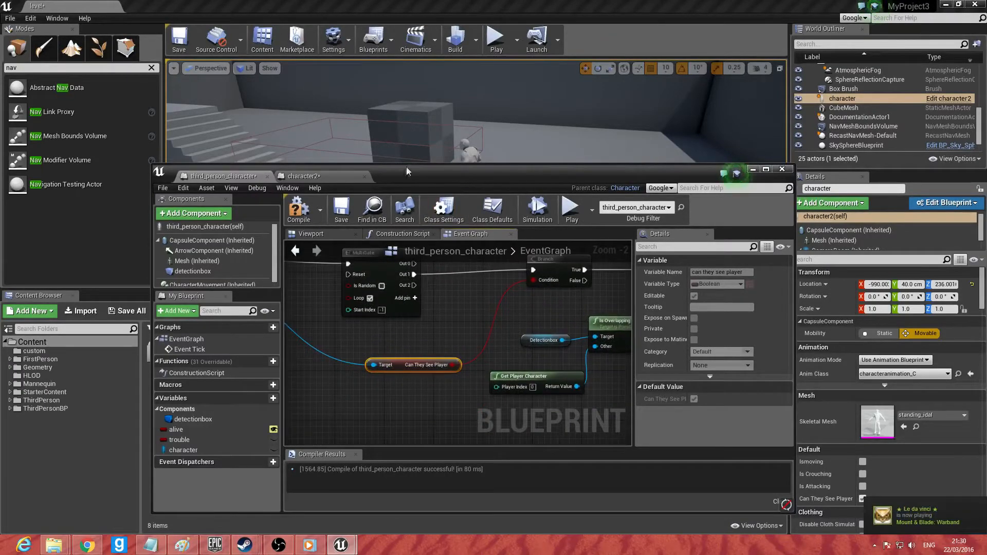
drag(401, 174, 394, 165)
right_drag(422, 261, 466, 322)
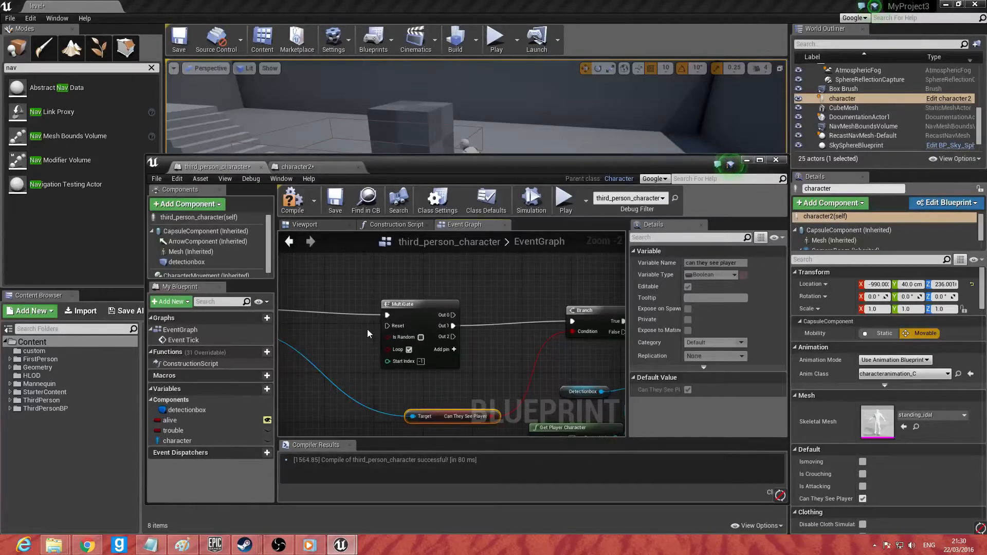
click(411, 304)
drag(452, 328, 490, 276)
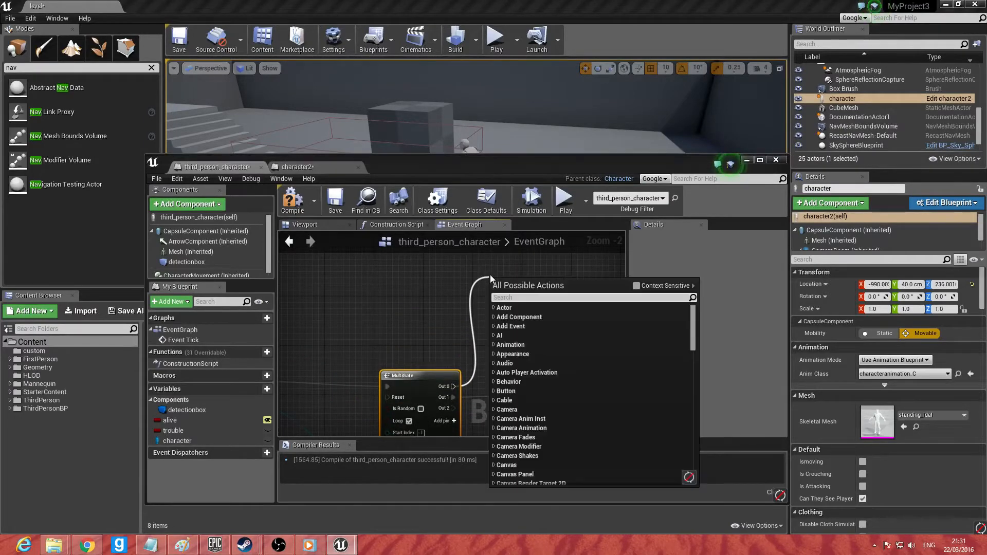
text(branch)
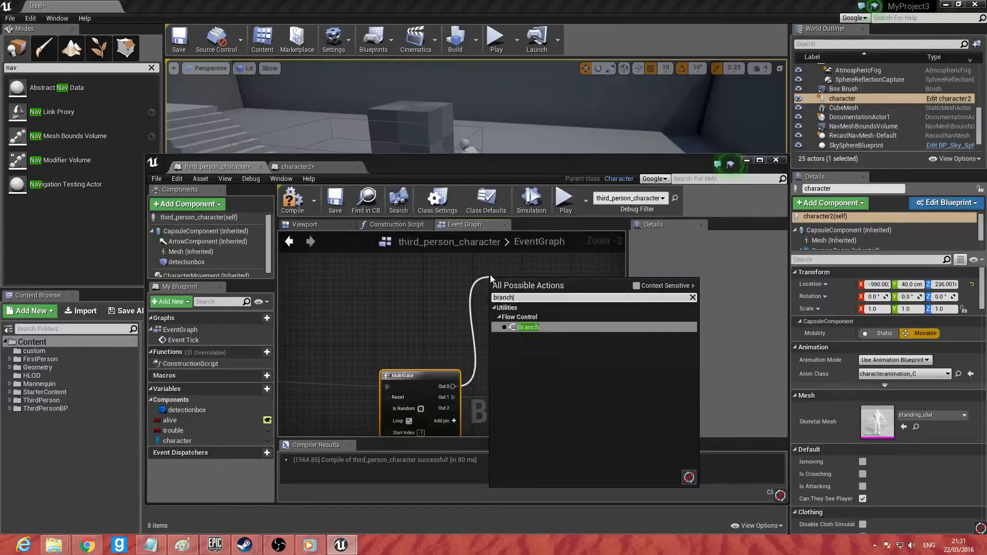
key(Return)
drag(520, 279, 446, 304)
text(is)
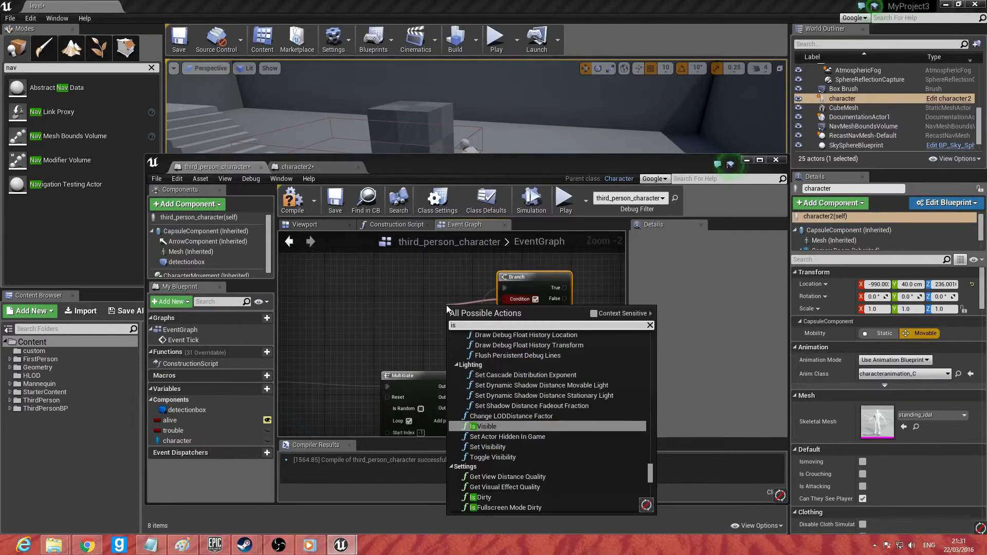
click(380, 307)
Step: Add a Box Collision component named "killbox" to third_person_character
click(320, 226)
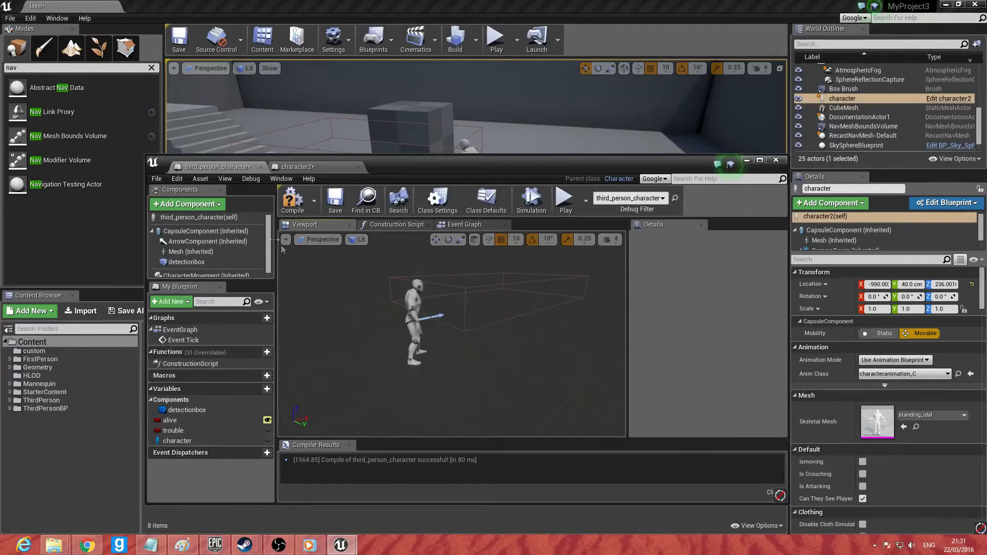
click(203, 205)
text(c)
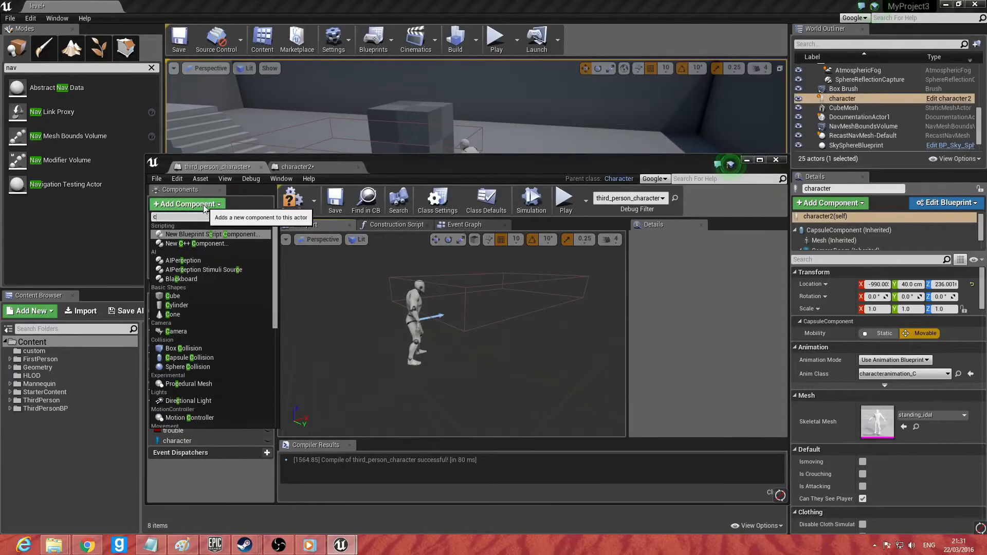
text(oll)
key(Return)
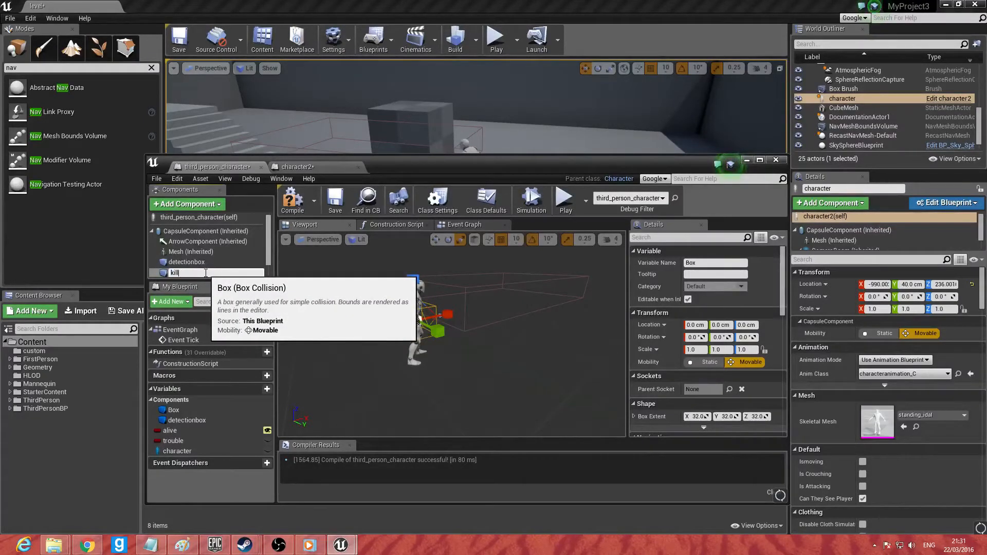
text(killbox)
key(Return)
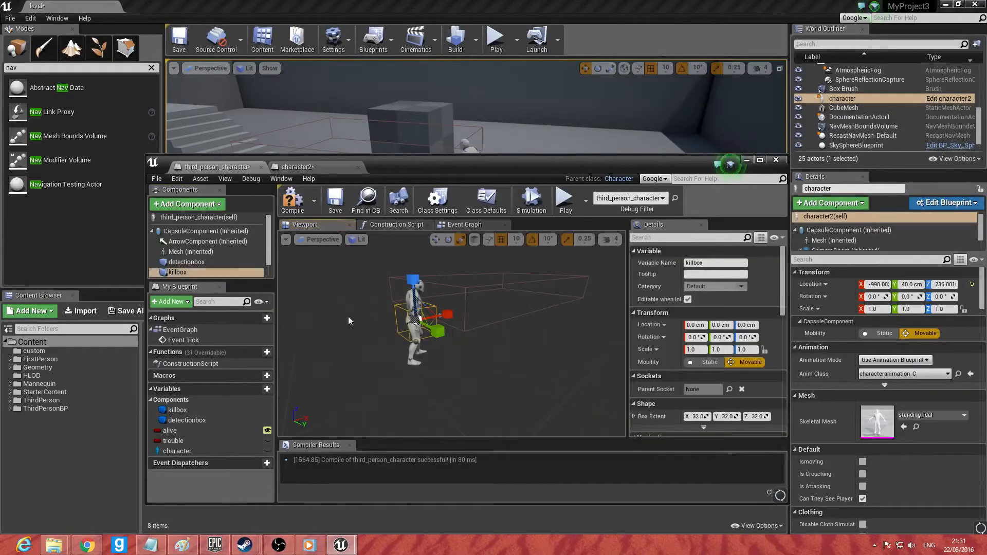
Step: Move the killbox behind the character's upper back, to about X -50 cm and Z 50 cm
drag(443, 315, 387, 271)
right_drag(387, 271, 433, 313)
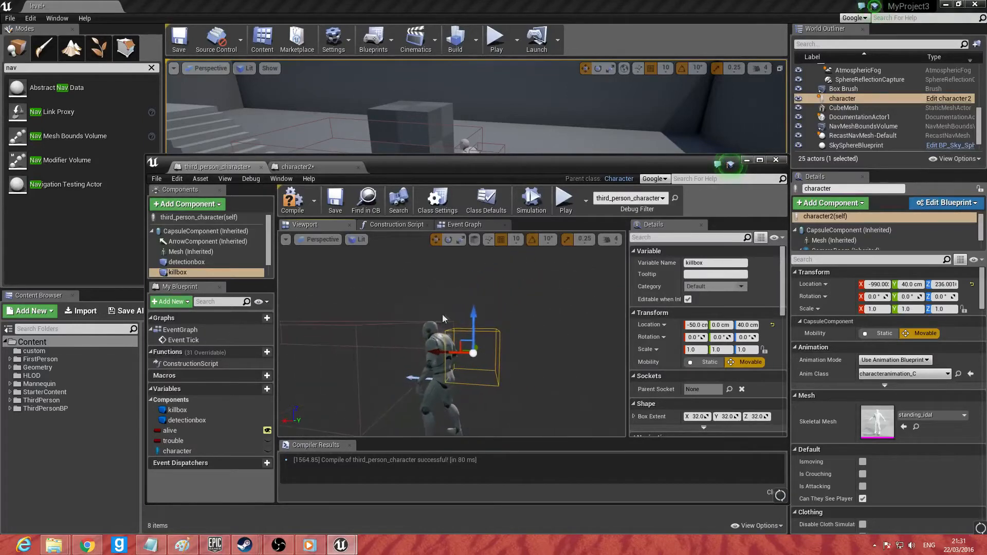
drag(470, 313, 470, 305)
right_drag(471, 306, 473, 337)
Step: Enlarge the killbox to a scale of about 1.95 in X and 1.51 in Y
key(r)
mouse_move(472, 340)
mouse_down()
mouse_move(493, 344)
mouse_move(469, 343)
mouse_up()
right_drag(458, 343, 417, 343)
mouse_move(417, 342)
mouse_down()
mouse_move(402, 342)
mouse_move(428, 349)
mouse_up()
Step: Position the killbox at X -60 cm close behind the character and return to the new Branch in the Event Graph
key(w)
mouse_move(430, 343)
right_down()
mouse_move(401, 343)
mouse_move(431, 343)
right_up()
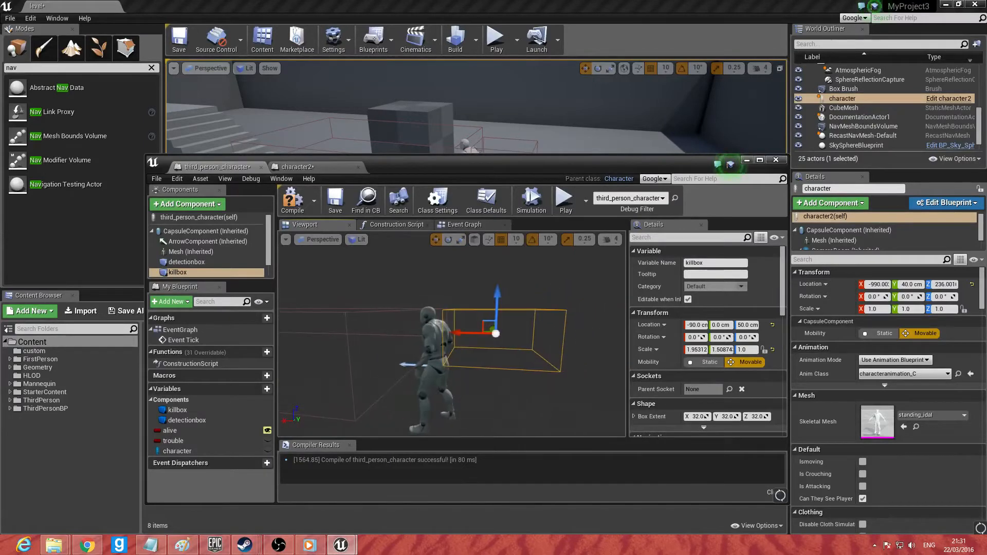
drag(458, 333, 437, 335)
right_drag(436, 335, 401, 354)
click(464, 224)
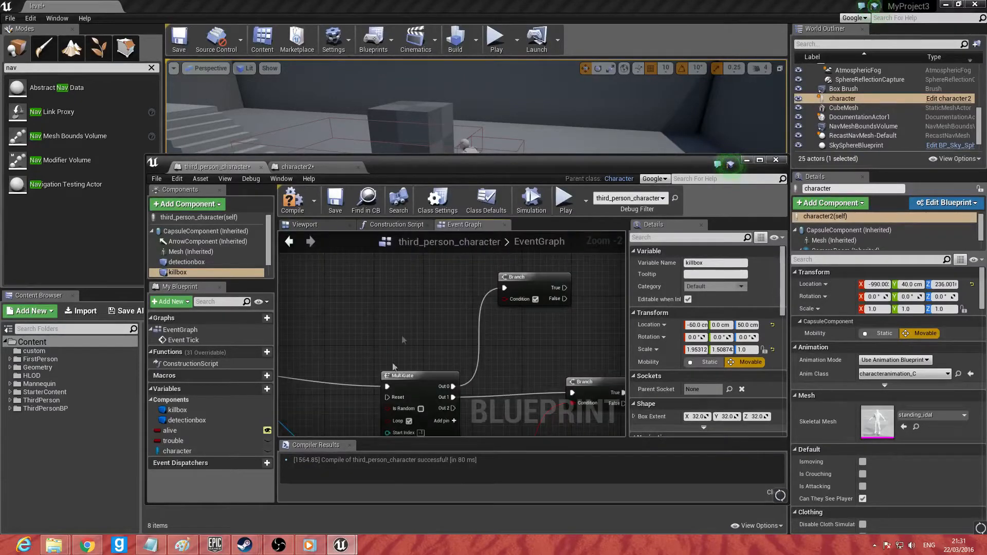
right_drag(386, 328, 451, 314)
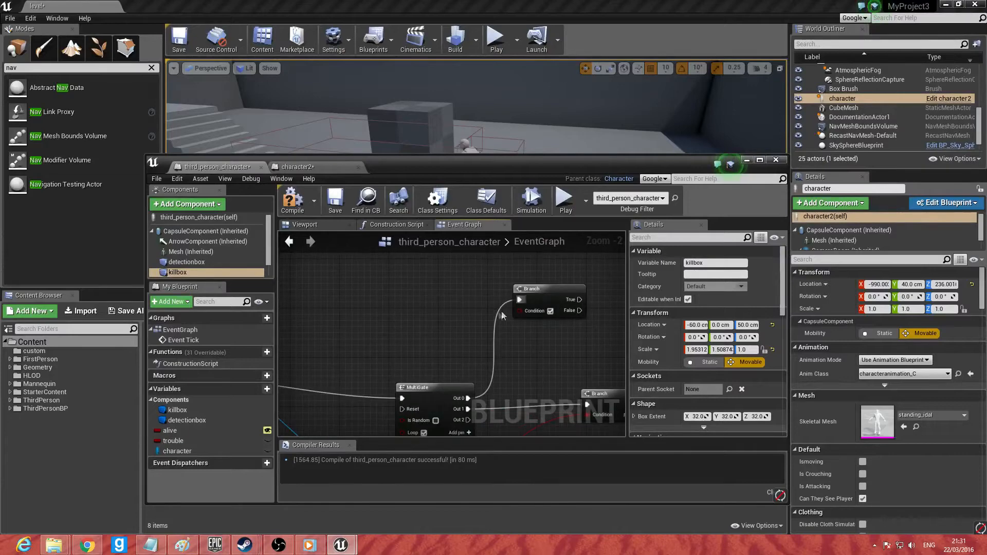
Step: Feed the new Branch's Condition from an Is Overlapping Actor (killbox) node and shift its nodes away from the MultiGate
drag(523, 310, 413, 324)
text(i)
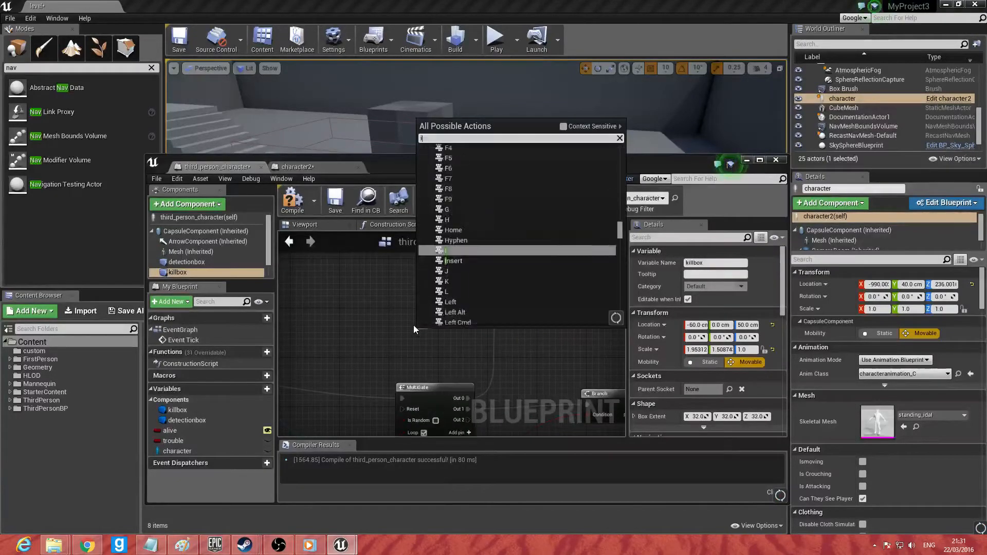
text(s overlapping)
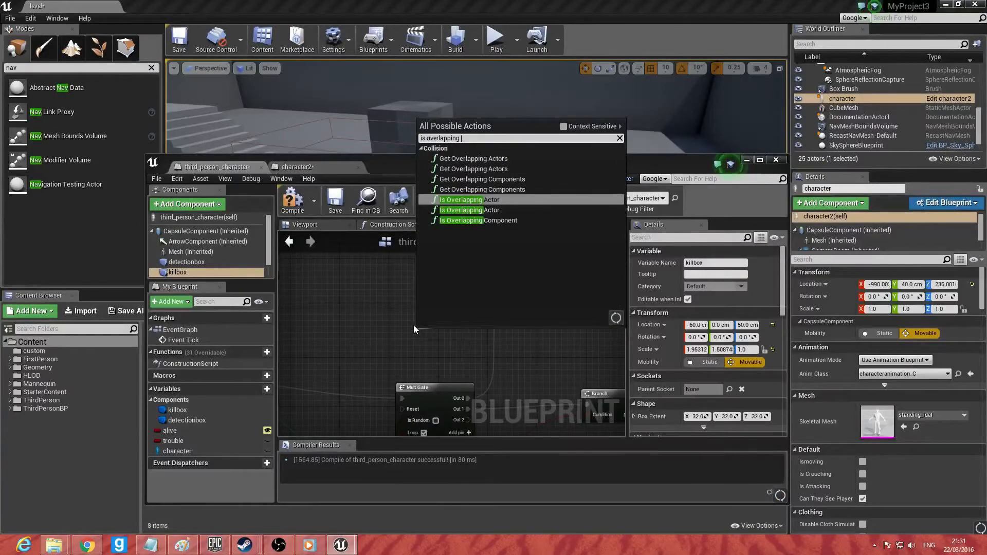
click(563, 126)
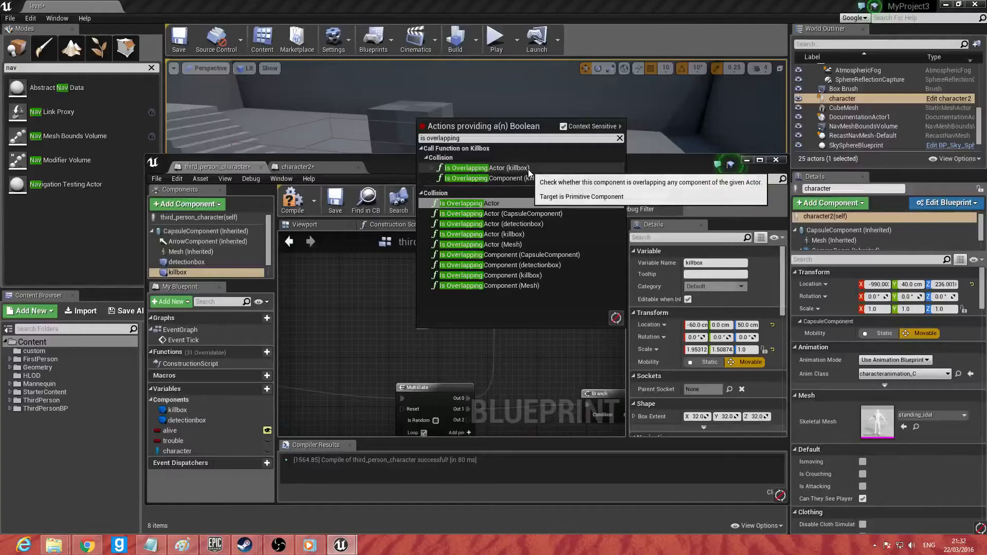
click(535, 167)
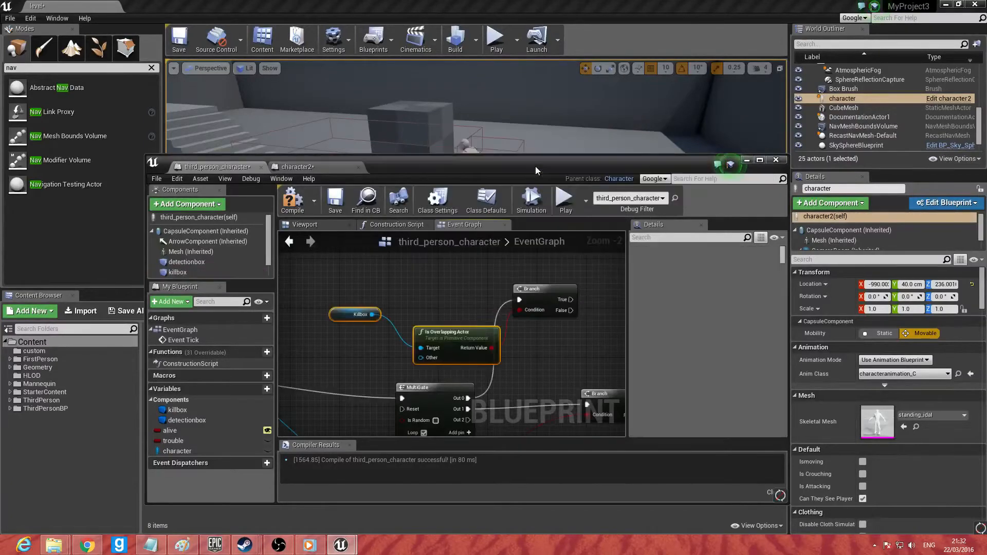
drag(422, 325, 407, 287)
Step: Connect a Get Player Character node to the Other input of the killbox's Is Overlapping Actor node
right_drag(592, 390, 420, 264)
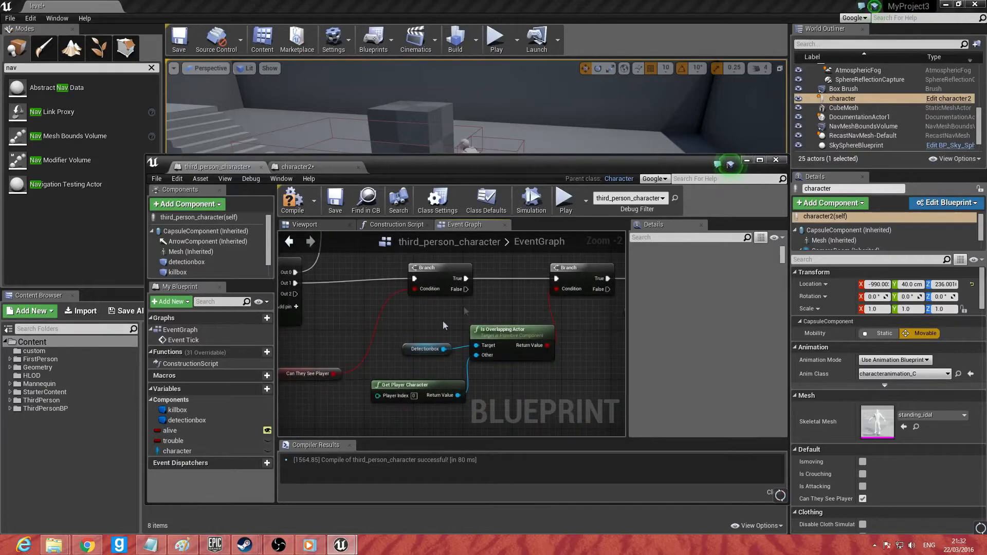
right_drag(337, 280, 494, 390)
right_drag(302, 268, 382, 308)
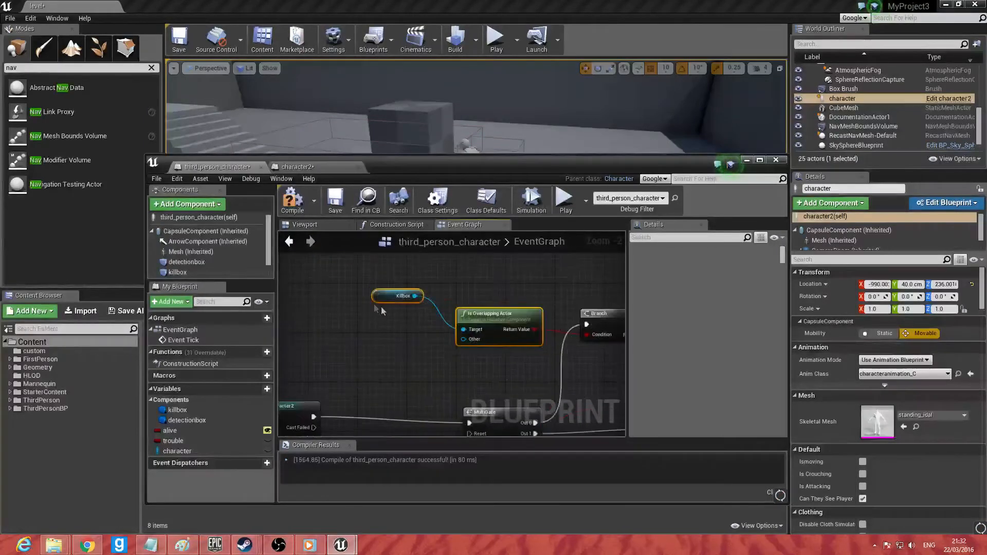
drag(464, 339, 387, 353)
text(get player)
key(Up)
key(Up)
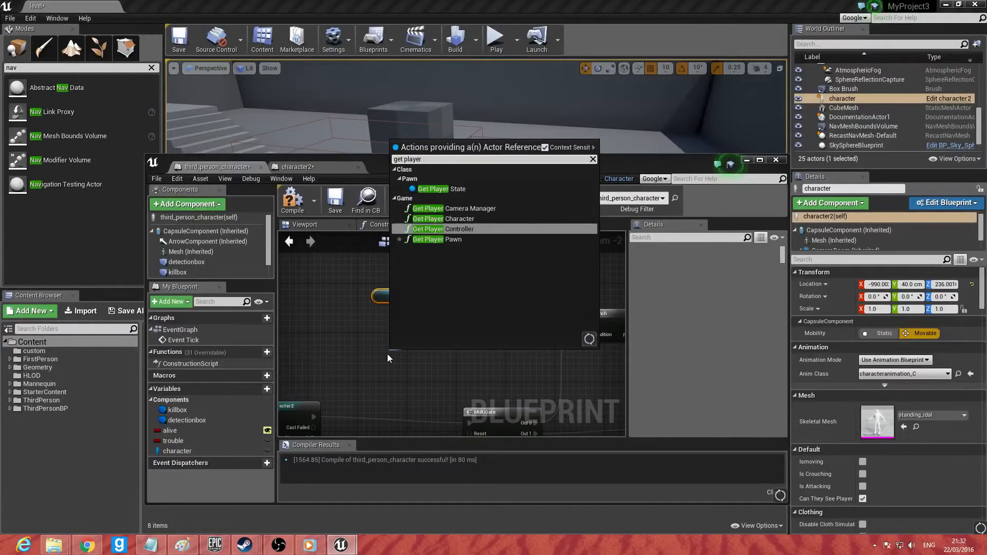
key(Return)
Step: Add a second Branch running from the True output of the killbox overlap Branch
right_drag(569, 345, 415, 340)
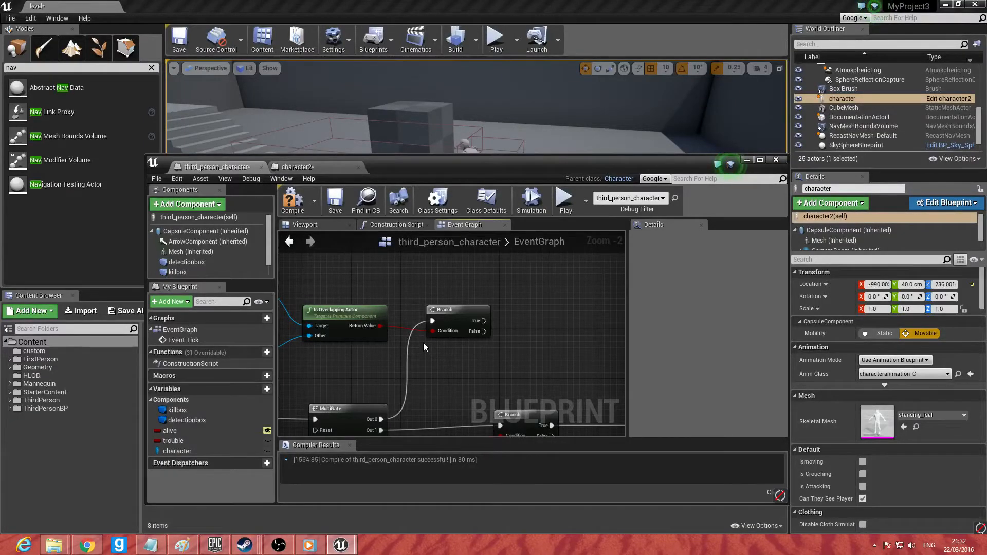
drag(484, 320, 548, 299)
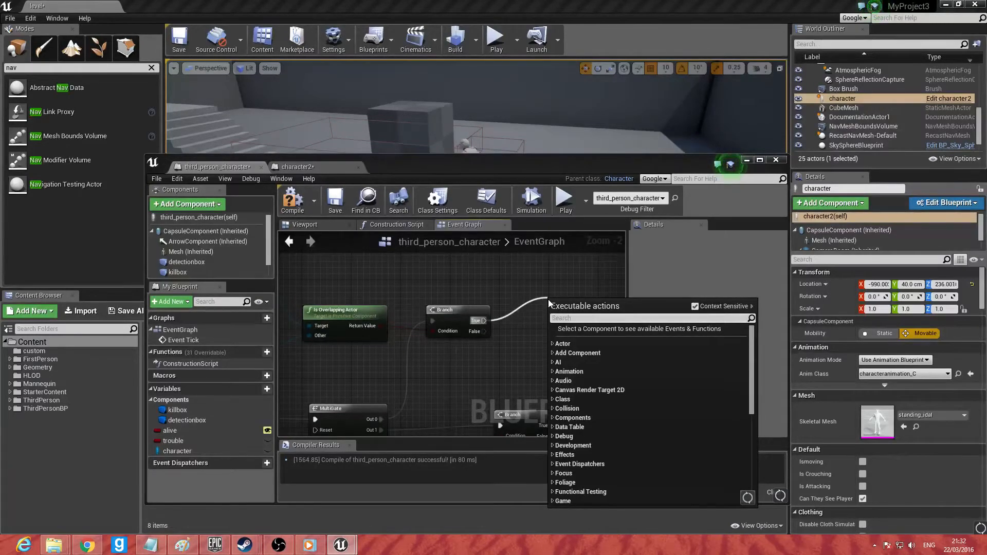
text(branch)
key(Return)
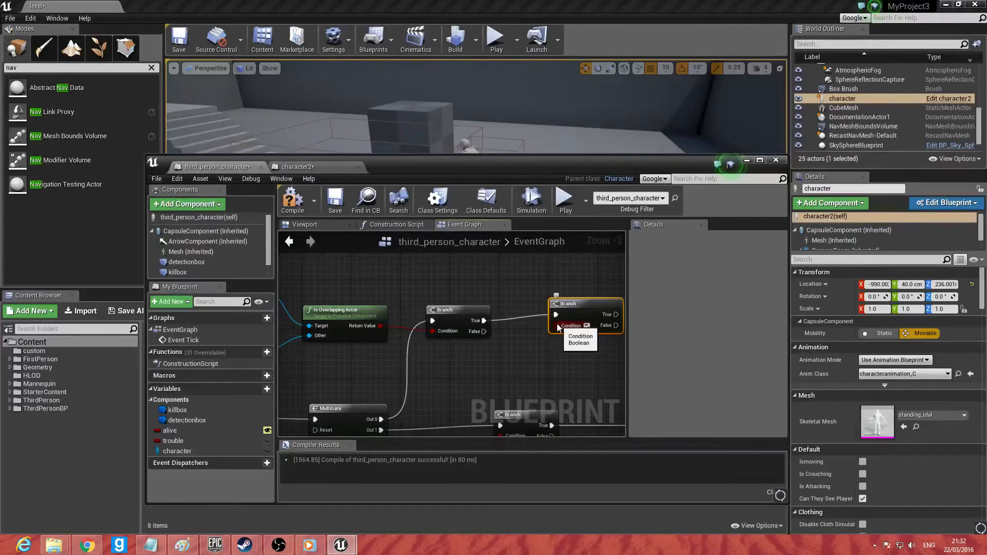
Step: Check the variables in the character2 blueprint and return to the third_person_character Event Graph
right_drag(400, 348, 447, 288)
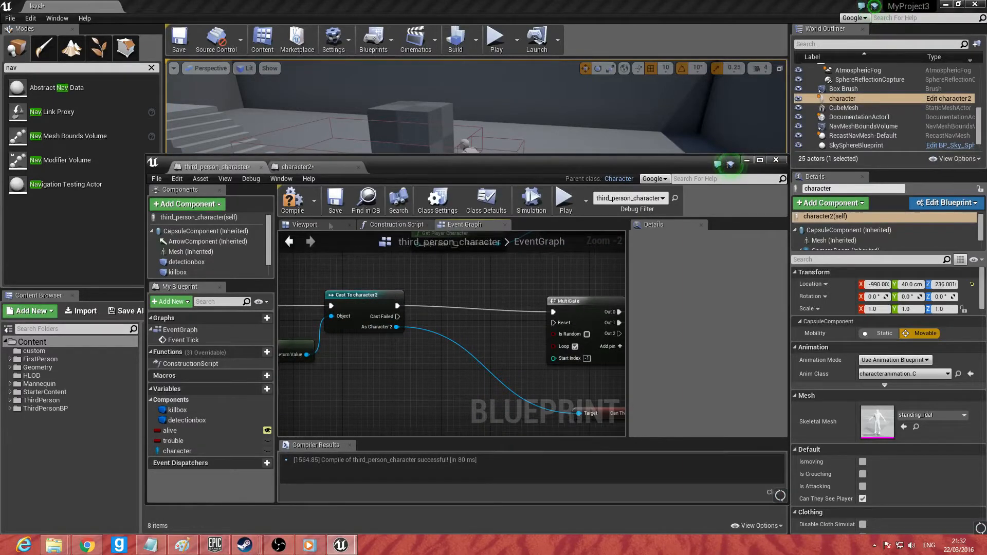
click(298, 167)
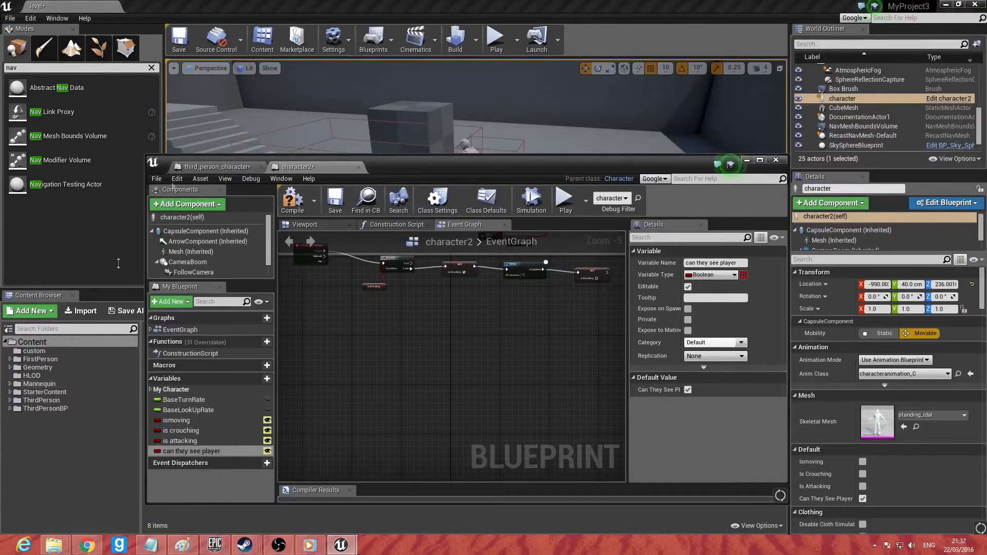
click(212, 167)
right_drag(364, 341, 279, 378)
right_drag(488, 328, 352, 330)
right_drag(483, 311, 448, 316)
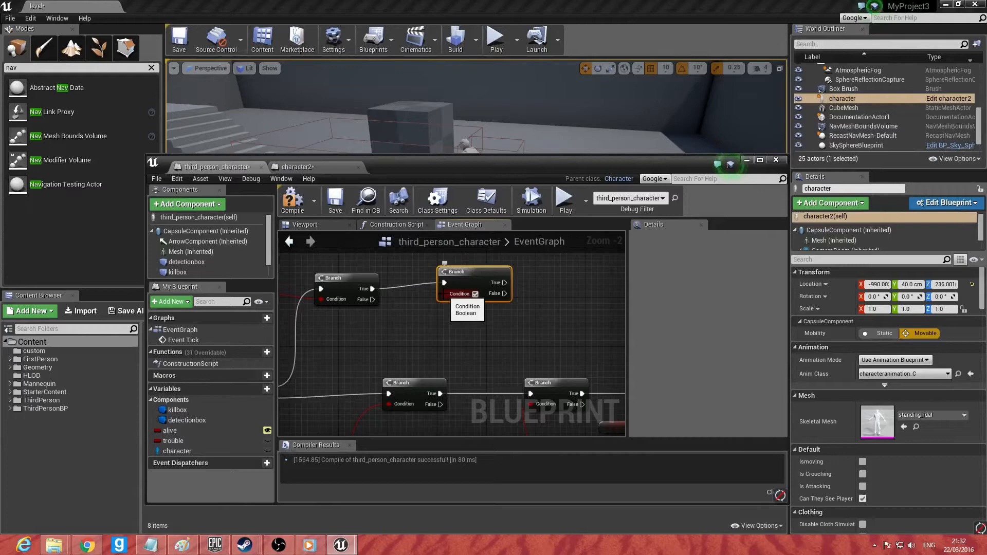
right_drag(393, 317, 623, 257)
Step: Try a Get Is Crouched node from the As Character 2 output of the cast and delete it
drag(360, 327, 420, 296)
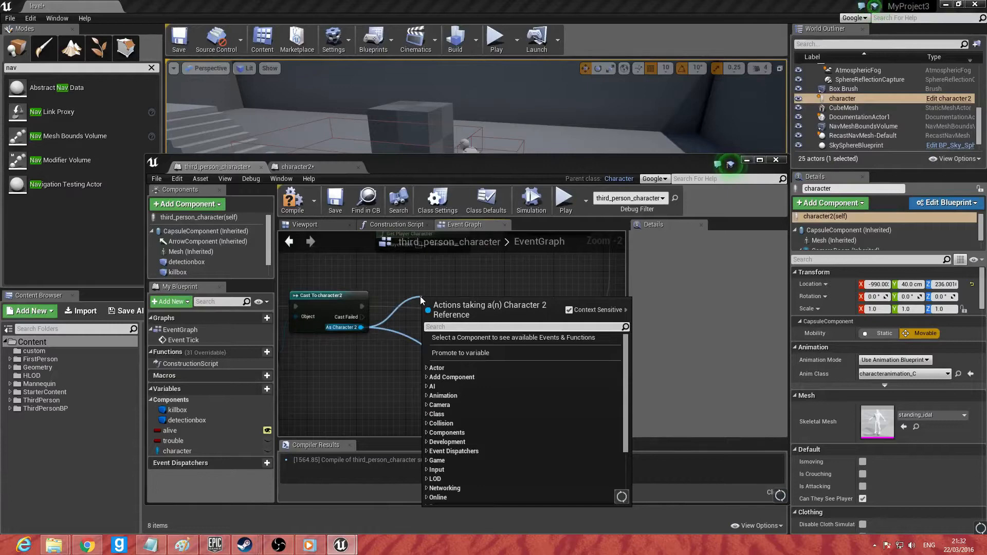
text(is croch)
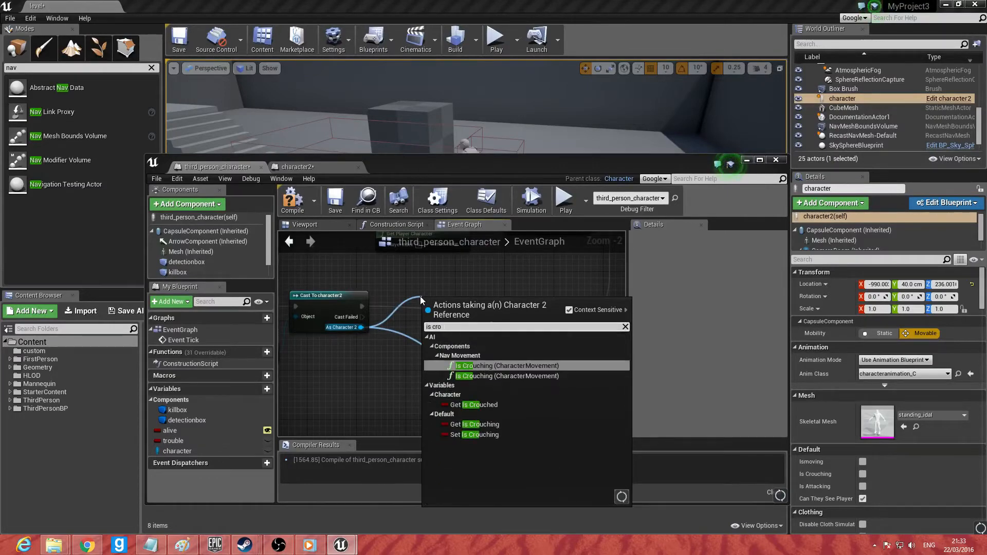
key(BackSpace)
key(BackSpace)
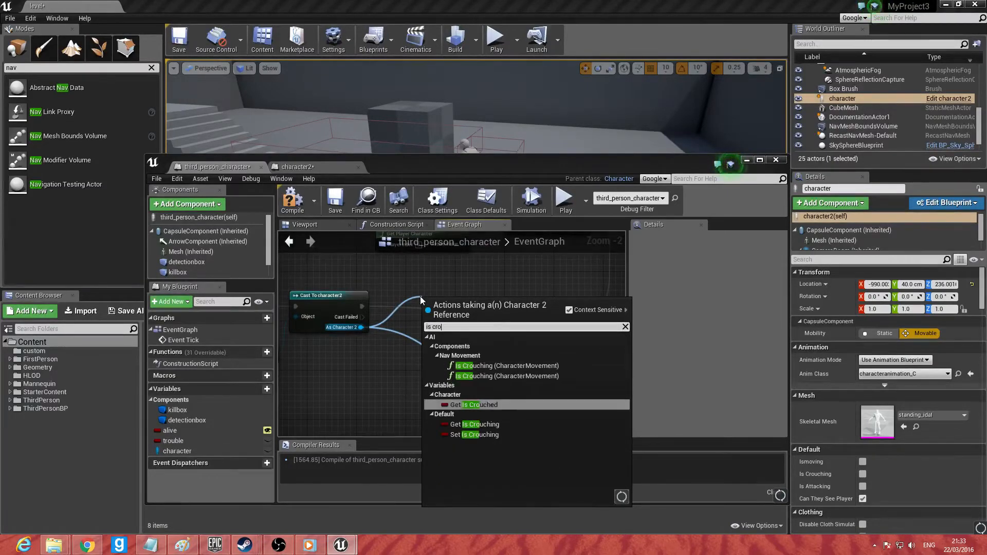
key(Down)
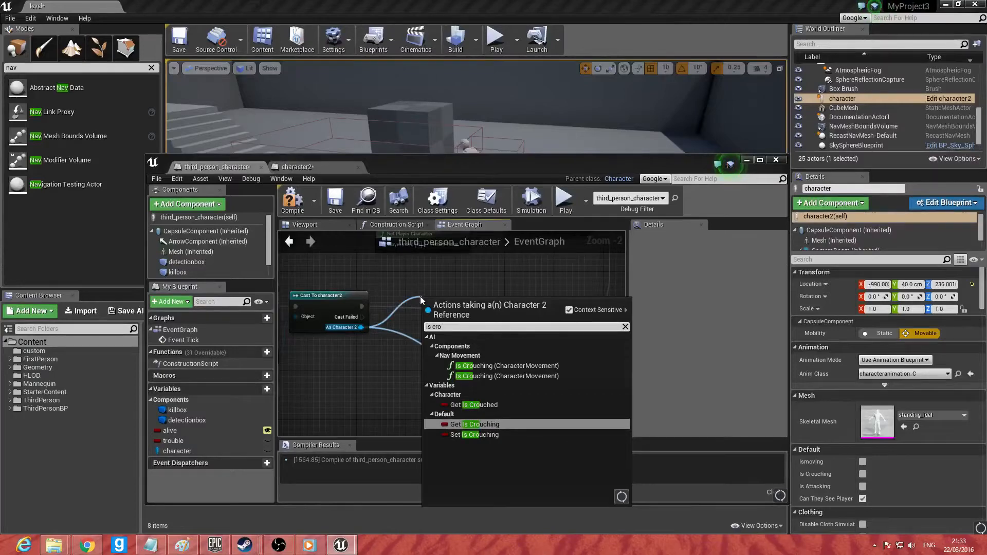
key(Up)
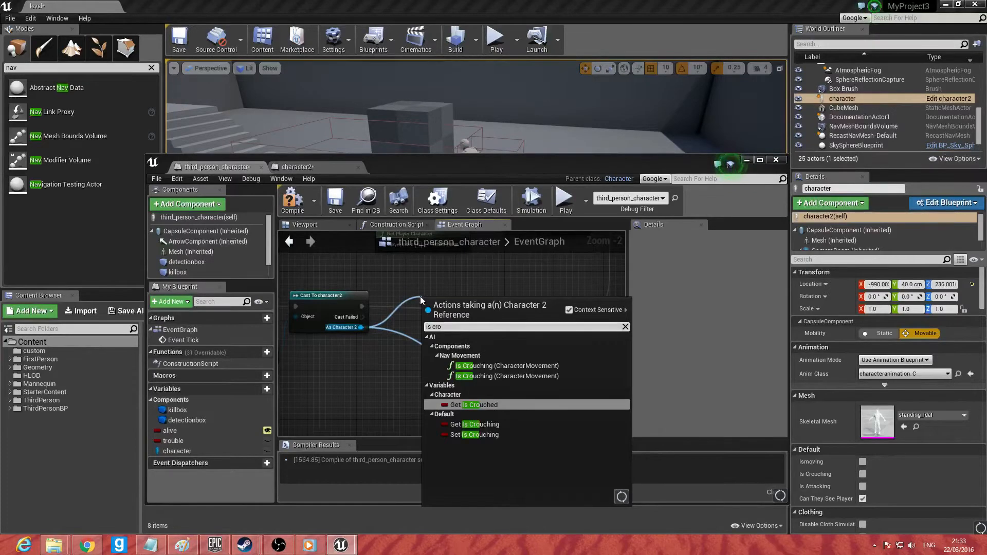
key(Return)
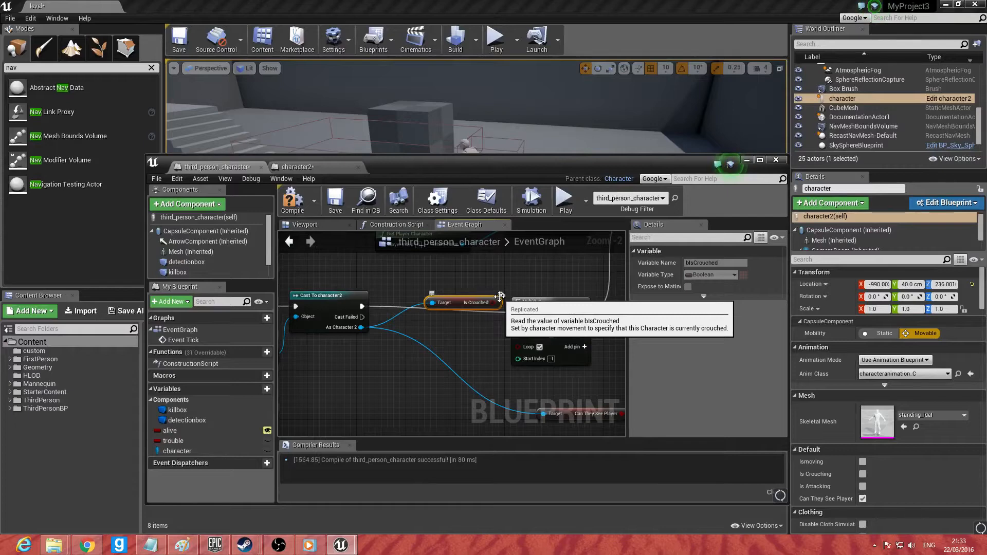
key(Delete)
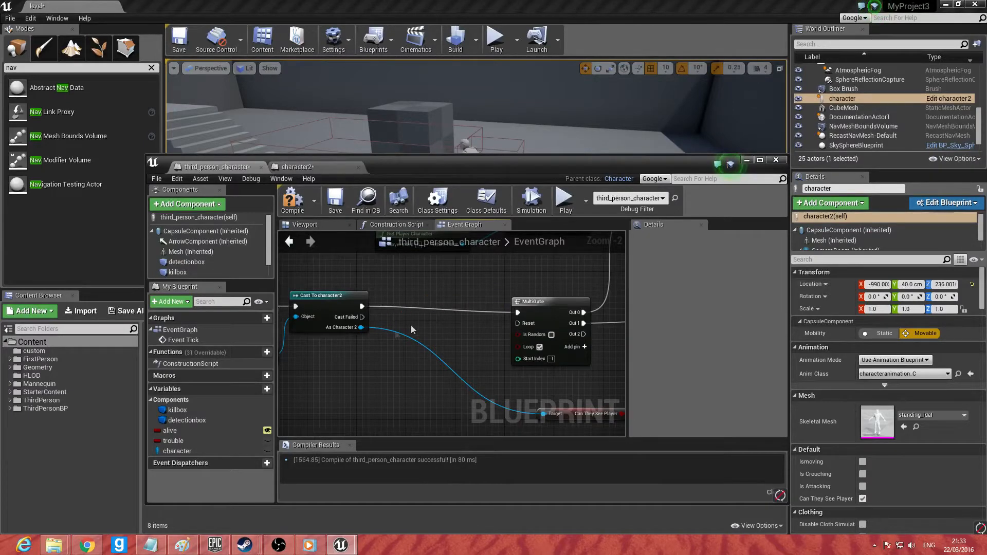
Step: Get Is Crouching from the As Character 2 output and wire it to the second killbox Branch's Condition
drag(366, 327, 443, 270)
text(get )
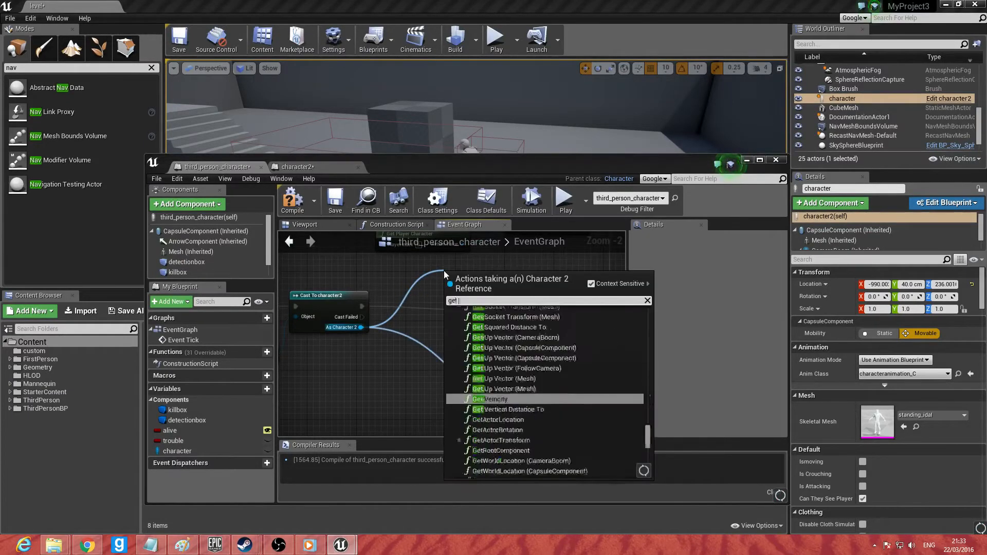
text(is crouch)
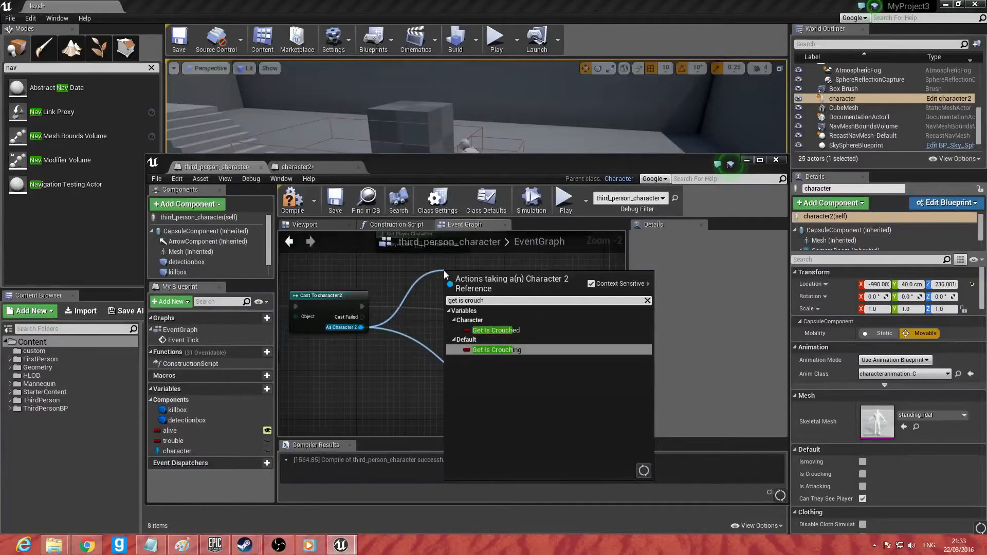
key(Return)
right_drag(443, 270, 406, 363)
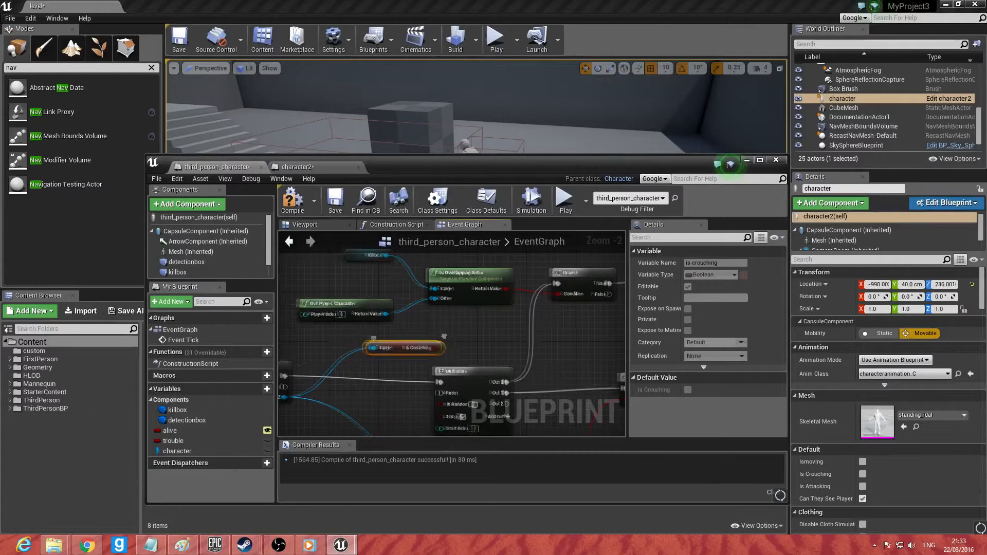
right_drag(451, 340, 339, 338)
drag(310, 351, 587, 284)
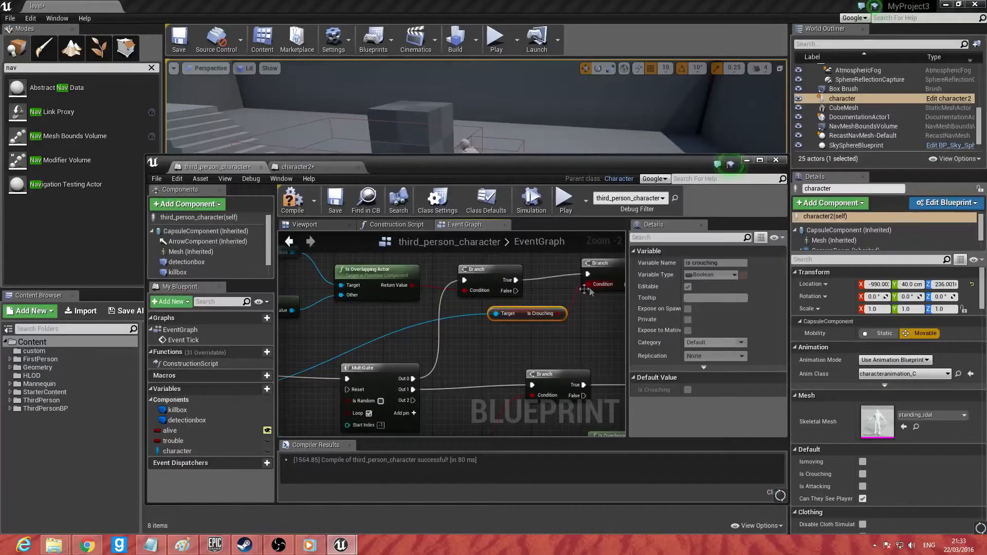
right_drag(577, 296, 519, 320)
mouse_move(418, 312)
right_down()
mouse_move(479, 271)
mouse_move(425, 320)
right_up()
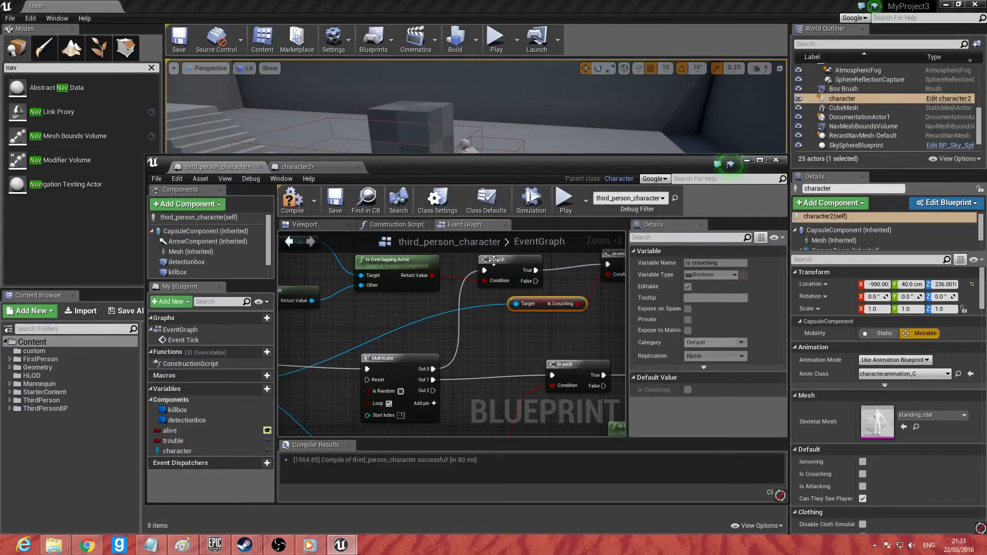
Step: Add a third Branch running from the True output of the Is Crouching Branch
click(512, 259)
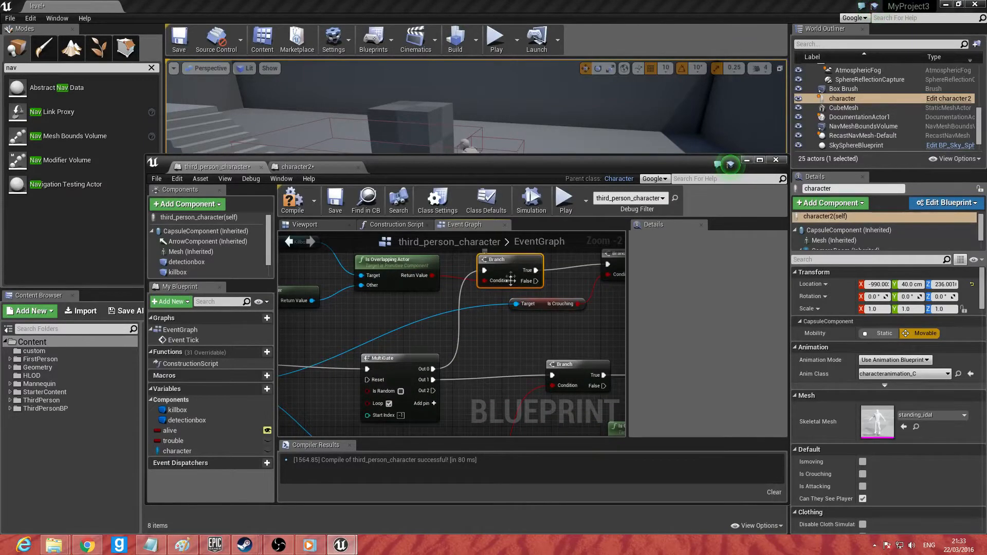
right_drag(321, 245, 386, 273)
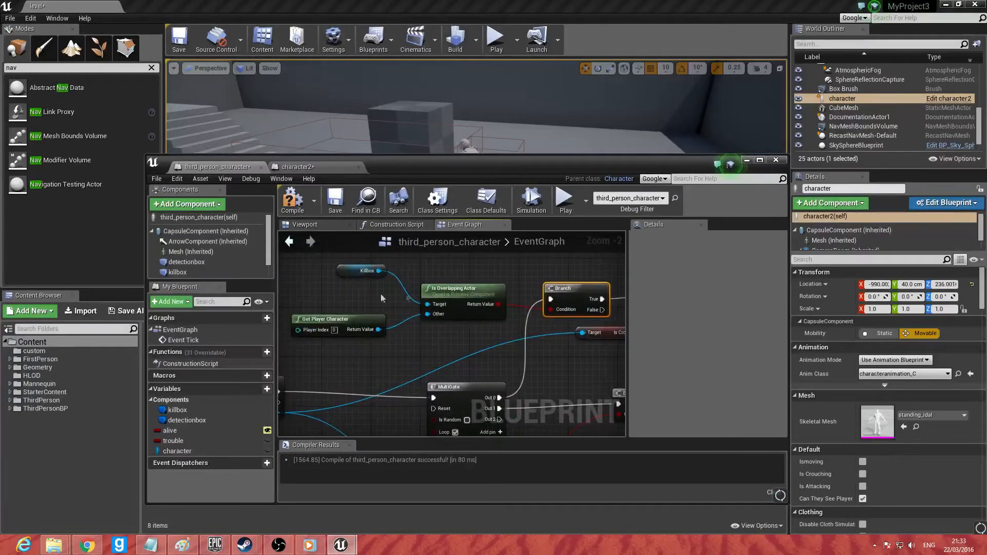
right_drag(610, 312, 455, 313)
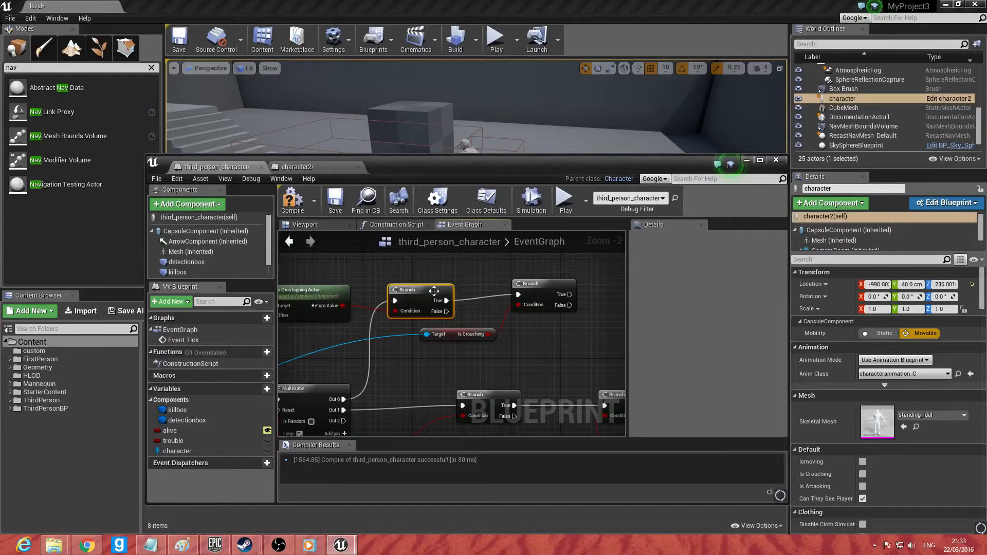
click(548, 283)
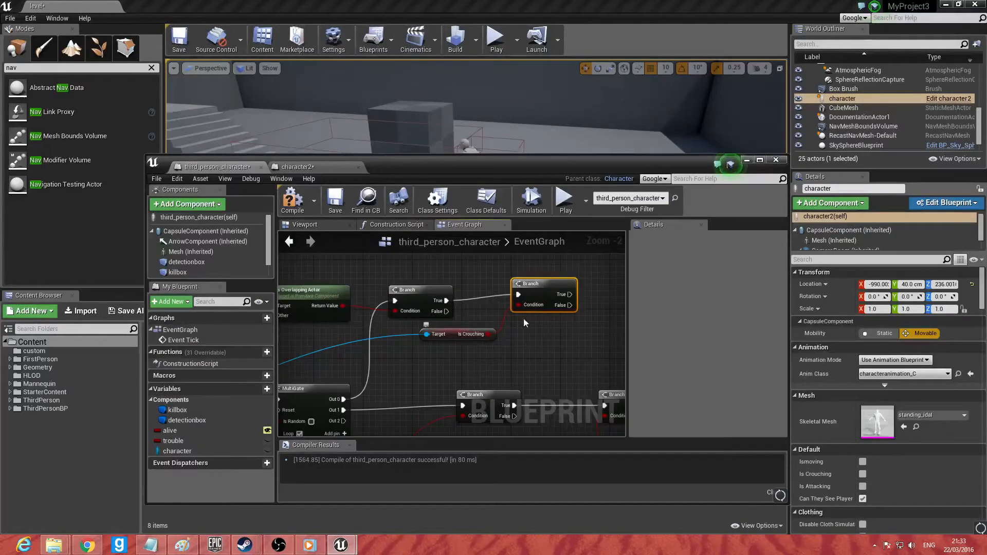
drag(567, 296, 496, 293)
text(branch)
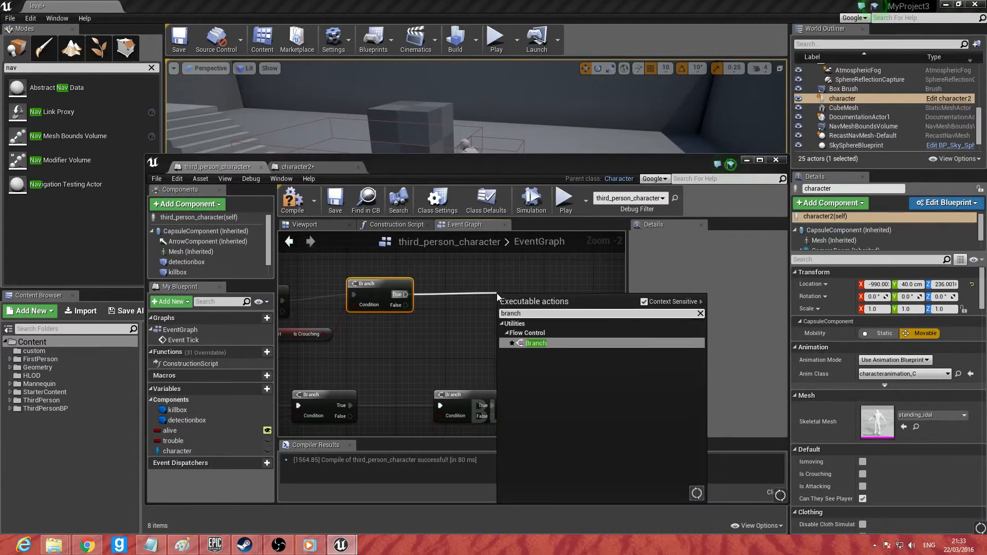
key(Return)
Step: Get Is Attacking from the As Character 2 output and wire it to the third Branch's Condition
mouse_move(369, 343)
right_down()
mouse_move(379, 341)
mouse_move(371, 354)
right_up()
drag(344, 320, 408, 295)
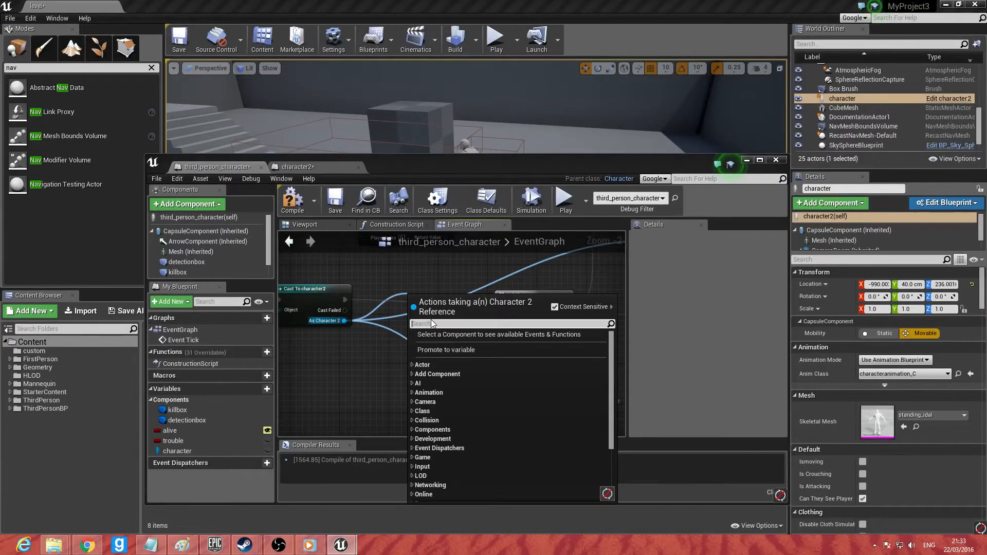
text(is attacking)
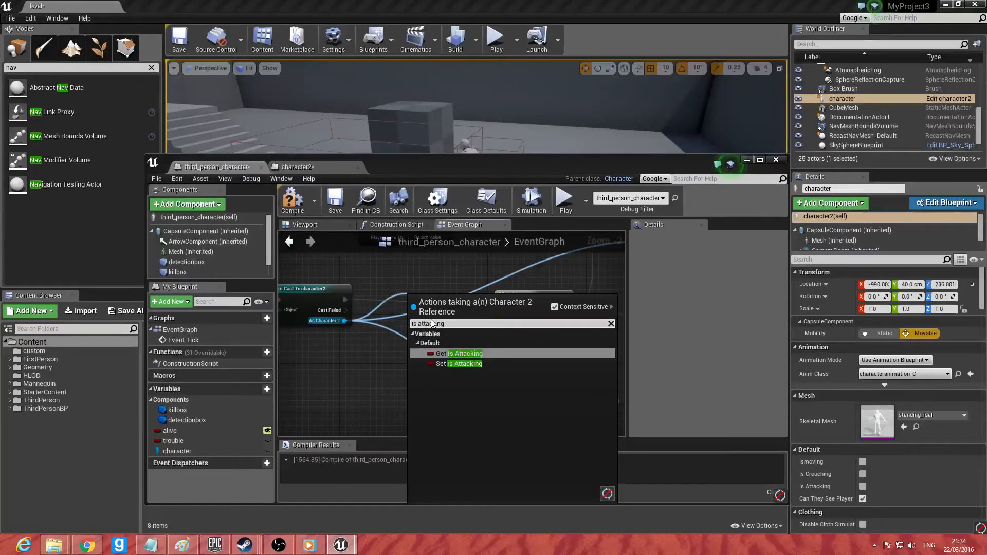
key(Return)
drag(431, 300, 569, 334)
right_drag(513, 353, 578, 332)
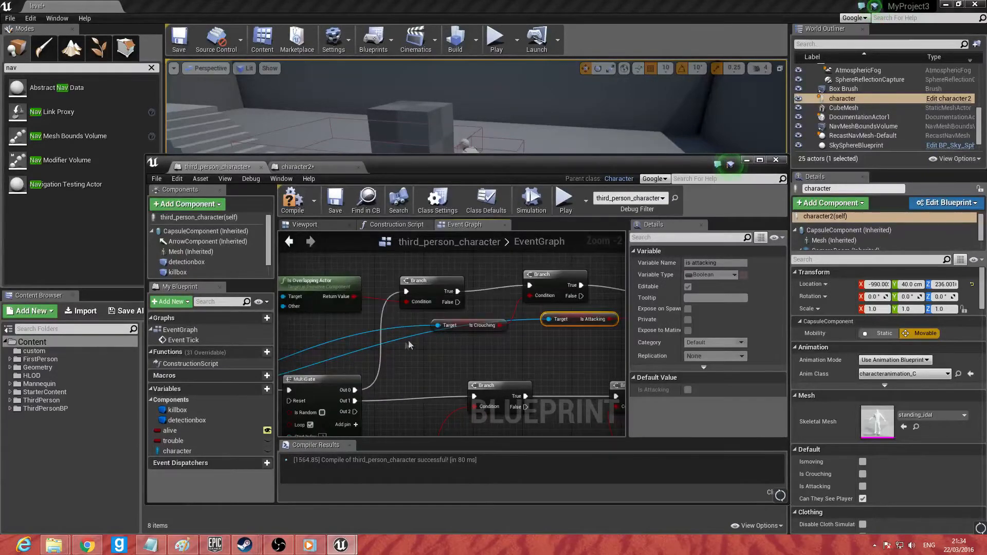
right_drag(509, 351, 387, 357)
right_drag(487, 330, 372, 344)
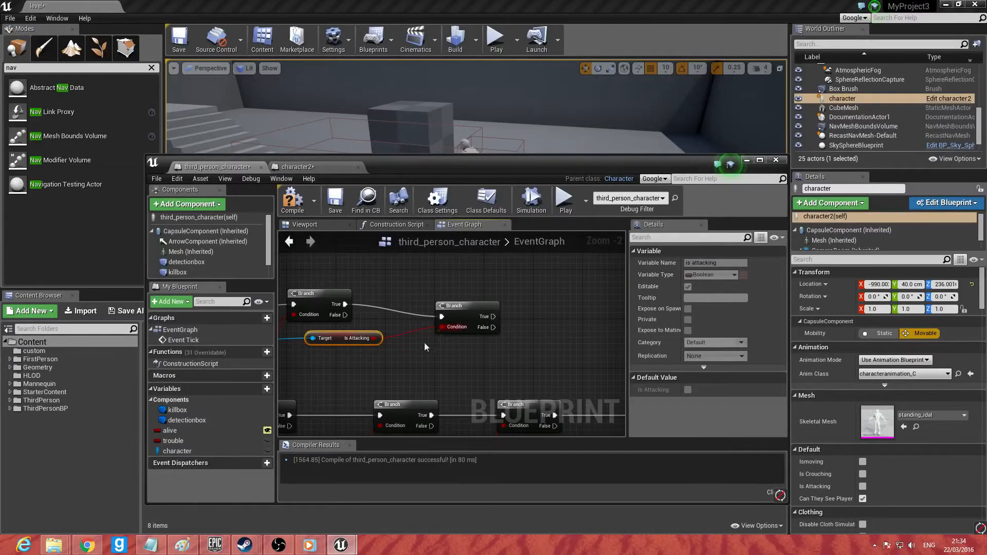
right_drag(424, 341, 518, 337)
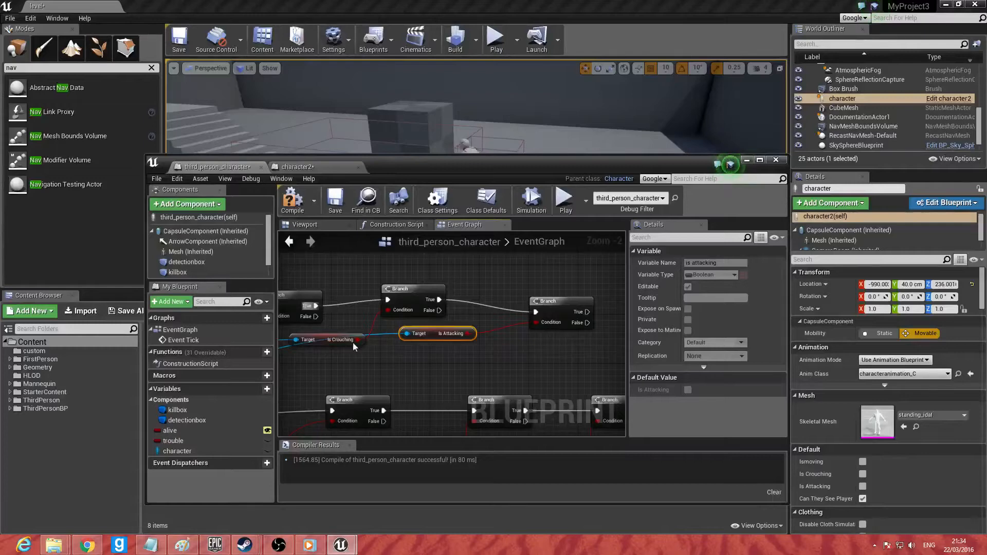
Step: Add a Set Simulate Physics (Mesh) node from the True output of the Is Attacking Branch and enable Simulate
right_drag(388, 356, 405, 348)
right_drag(622, 327, 462, 359)
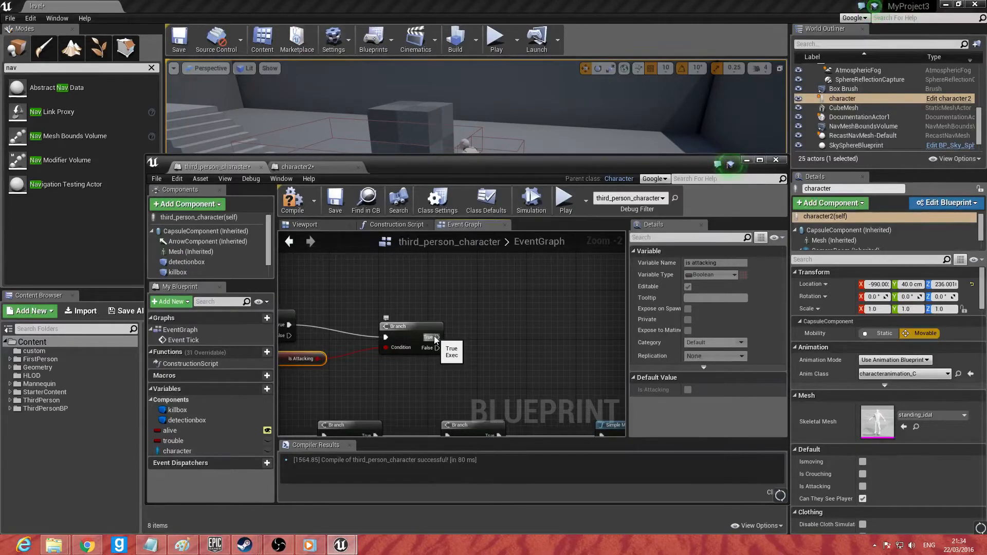
drag(436, 337, 508, 332)
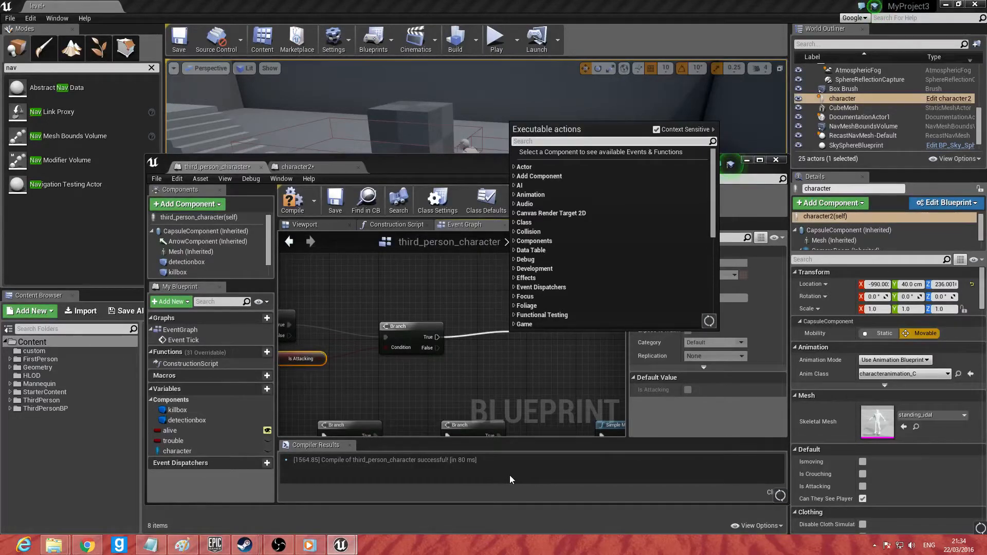
text(set s)
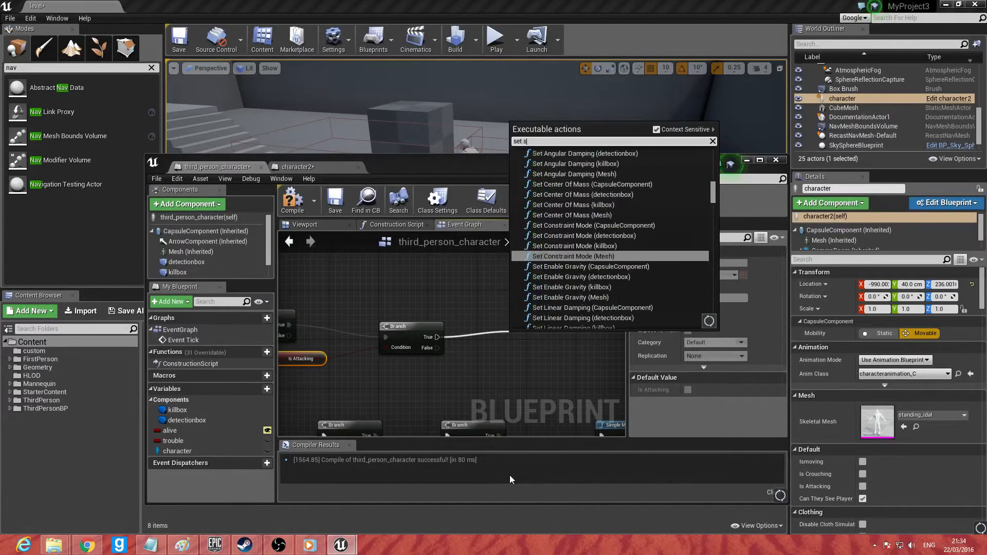
text(imulatio)
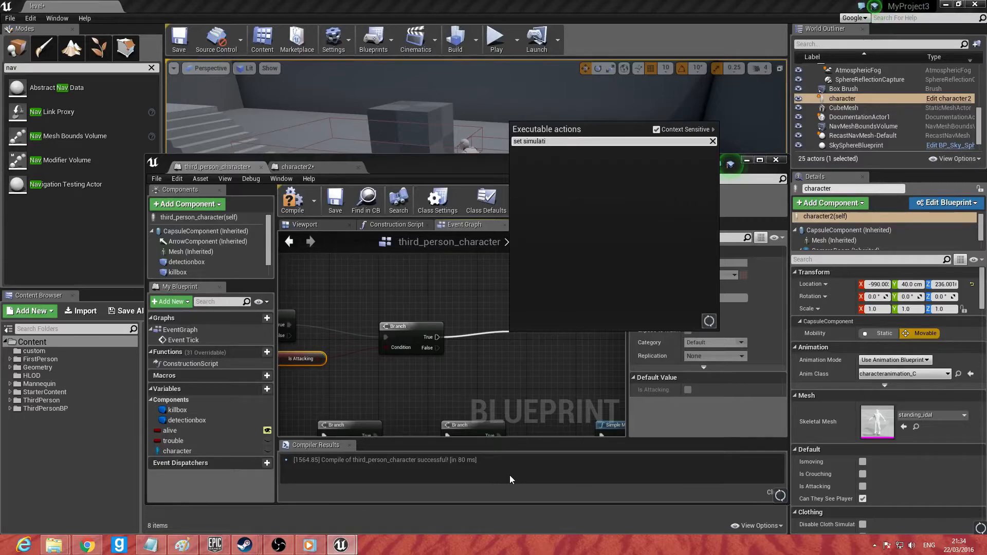
key(BackSpace)
key(Down)
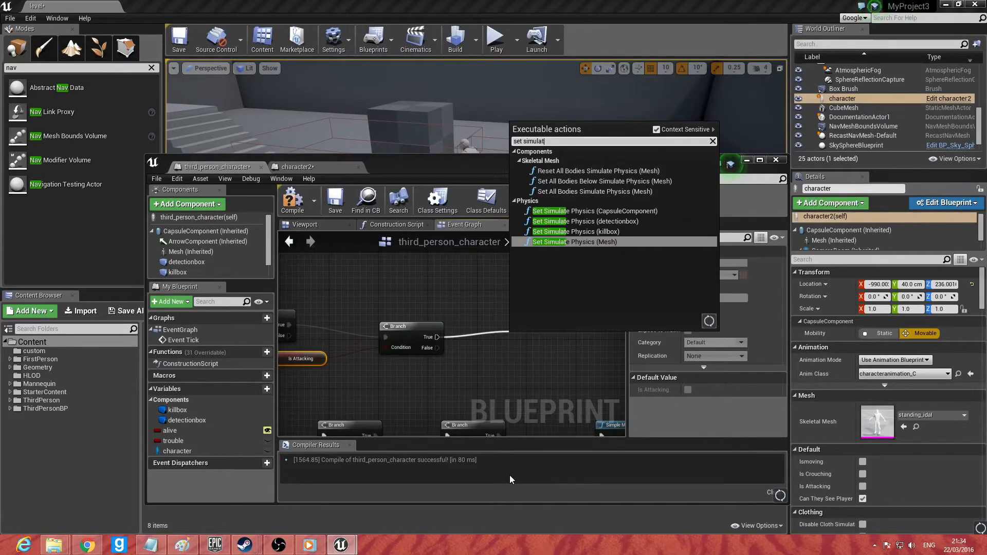
key(Return)
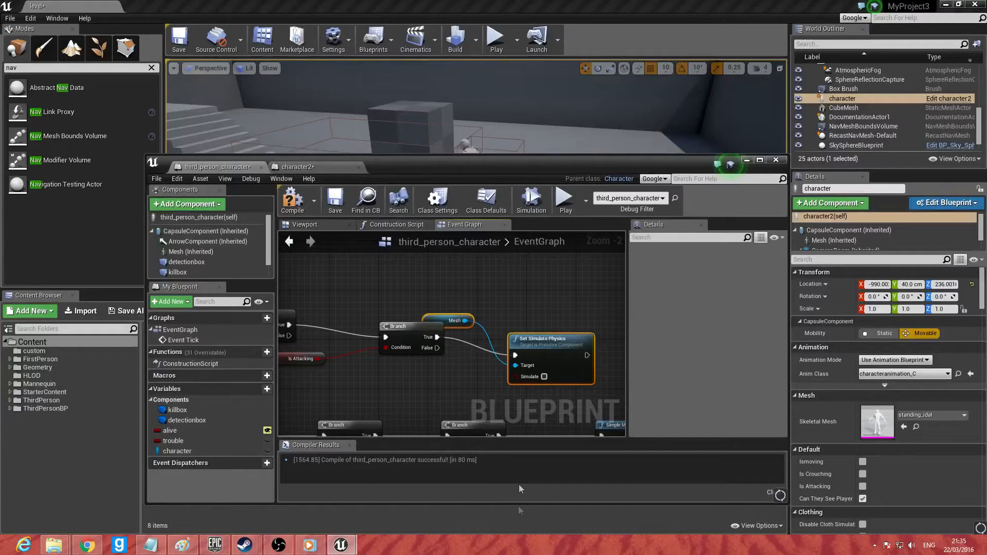
drag(536, 380, 563, 354)
click(550, 352)
right_drag(586, 382, 499, 371)
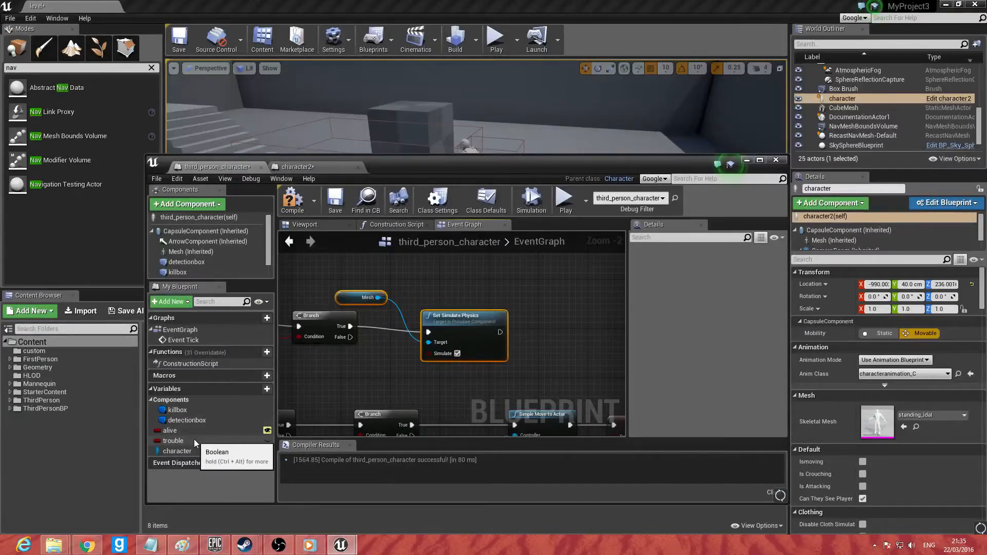
drag(193, 439, 566, 335)
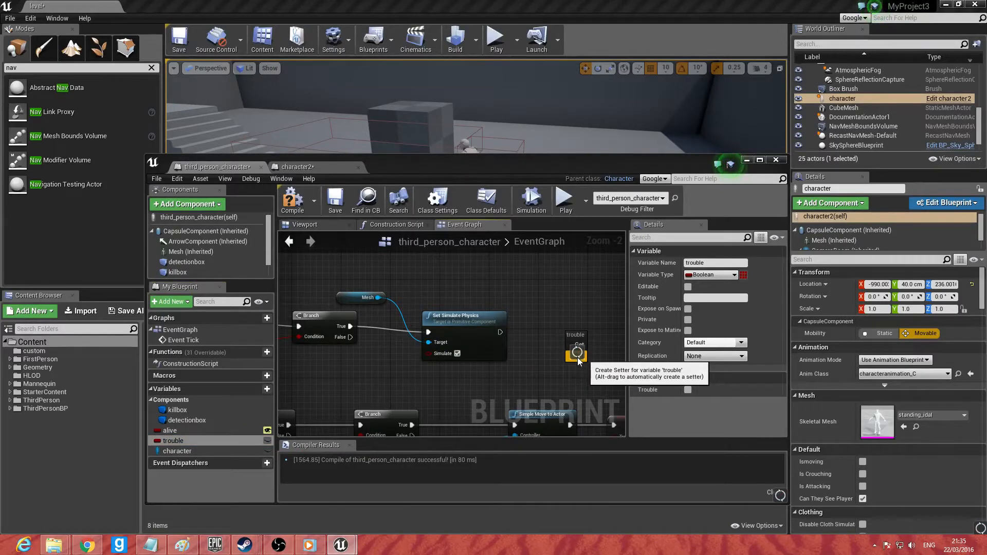
click(534, 325)
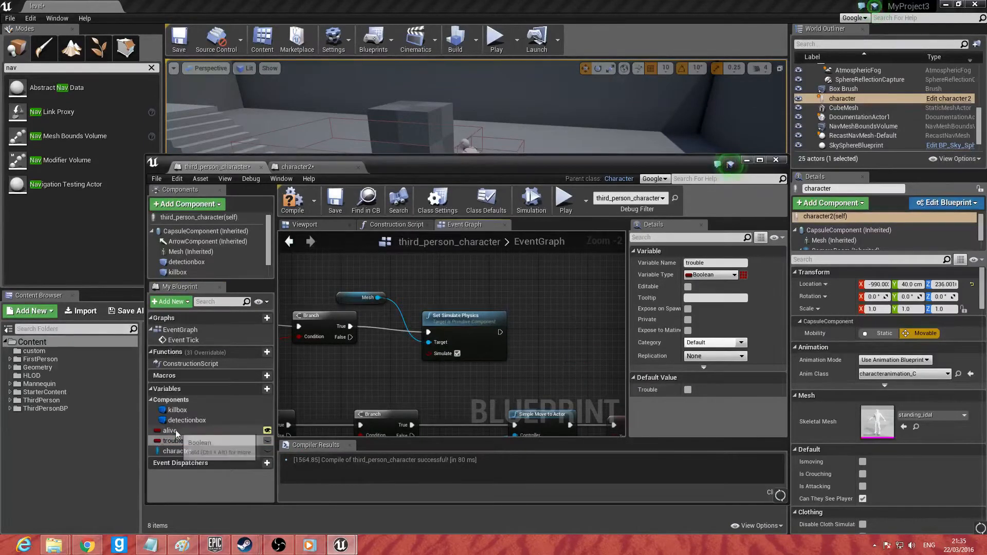
drag(177, 432, 539, 349)
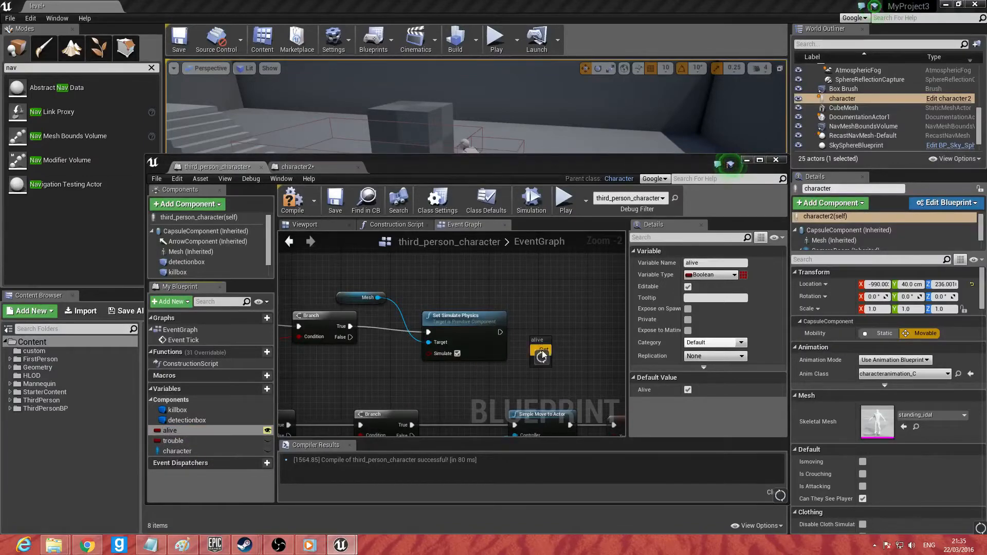
click(320, 400)
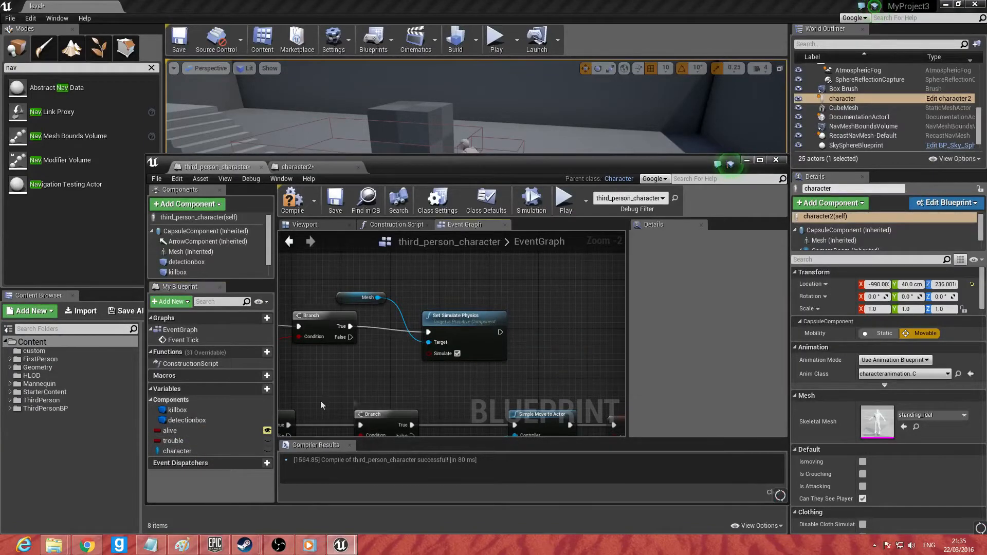
Step: Add a Set node for the alive variable with Alive unchecked and wire it after Set Simulate Physics
drag(195, 430, 567, 351)
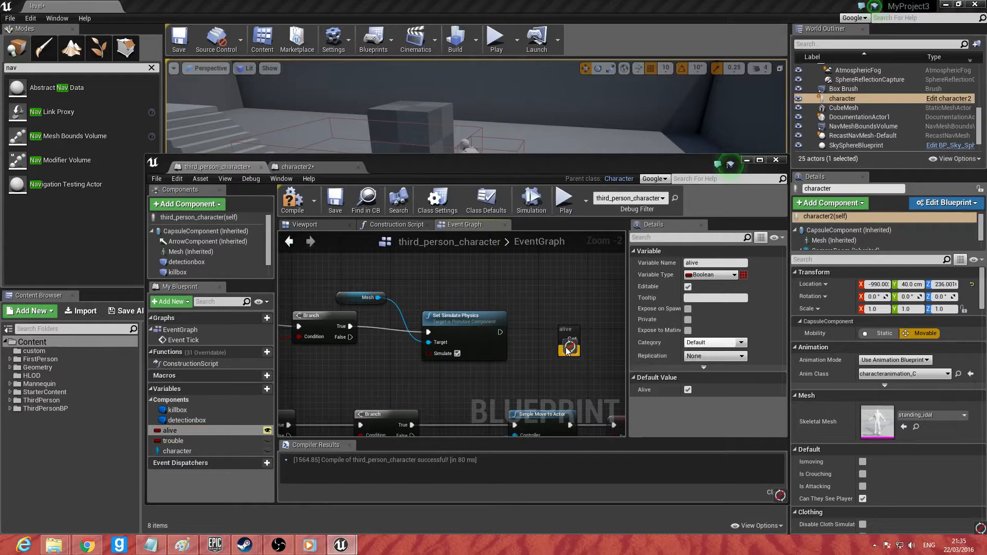
click(569, 351)
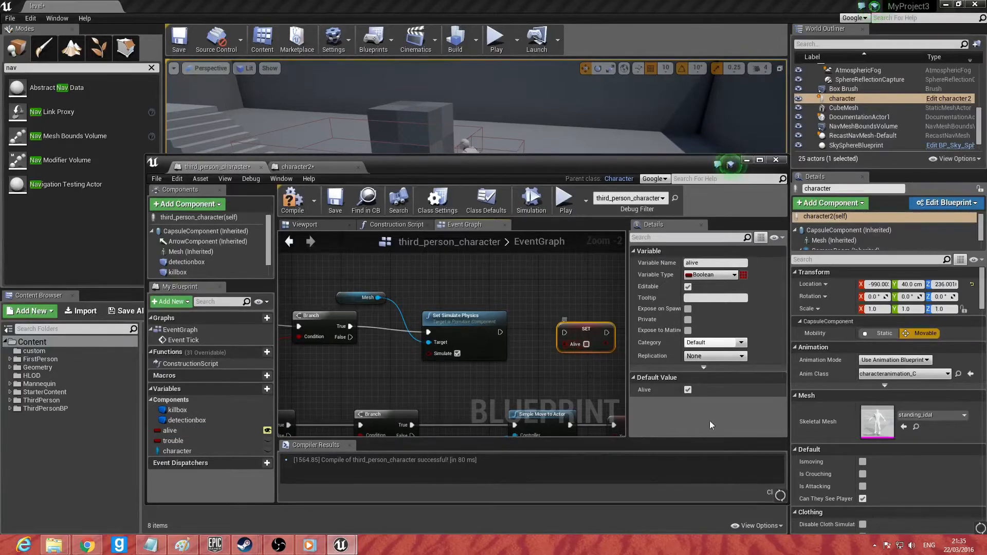
drag(500, 333, 562, 330)
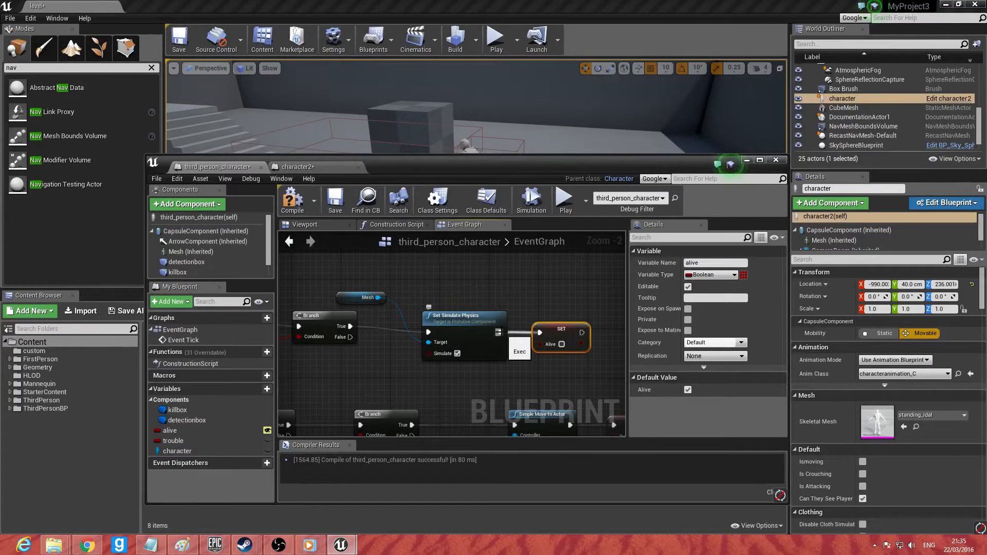
Step: Review the kill logic from the killbox overlap check through the Is Crouching and Is Attacking Branches to Set Simulate Physics
right_drag(458, 314, 618, 360)
right_drag(447, 365, 619, 324)
right_drag(392, 309, 465, 305)
right_drag(349, 299, 412, 302)
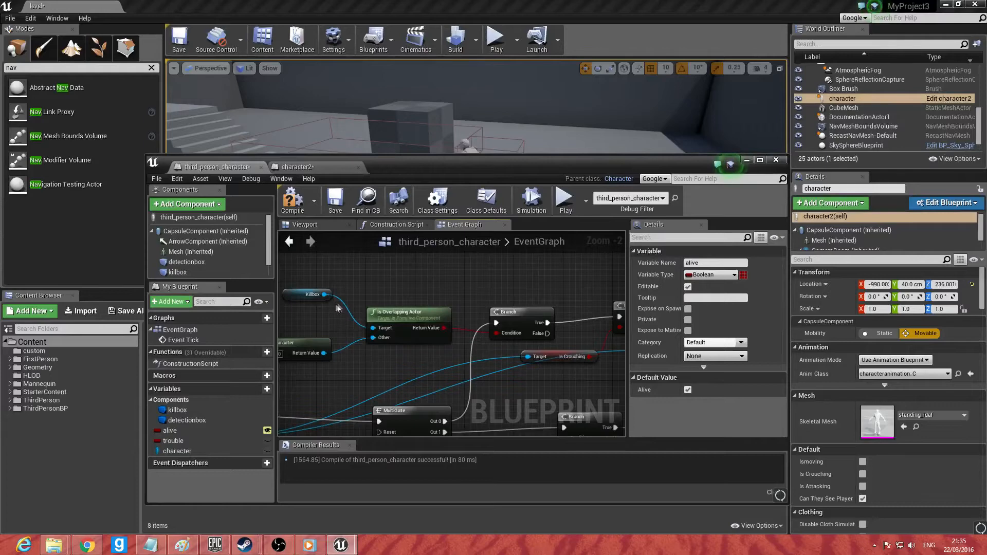
right_drag(362, 310, 300, 310)
right_drag(497, 309, 431, 308)
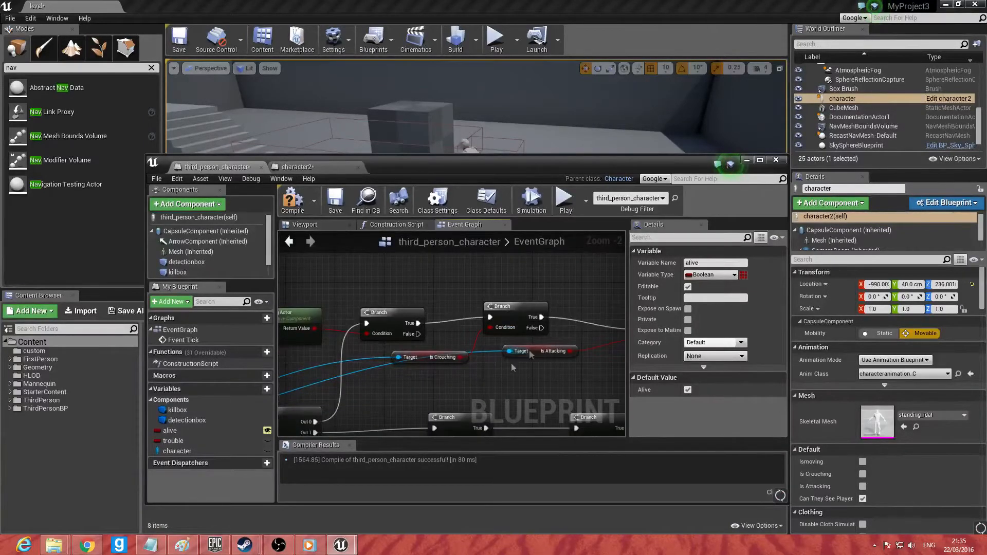
right_drag(531, 355, 405, 365)
right_drag(577, 346, 407, 364)
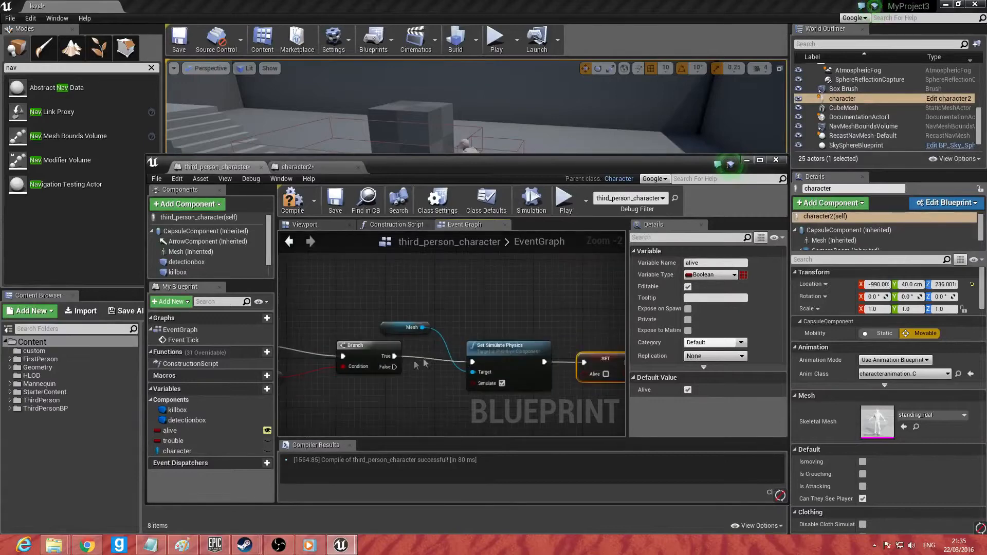
Step: Move the Mesh node closer to Set Simulate Physics and compile the blueprint
drag(411, 327, 436, 328)
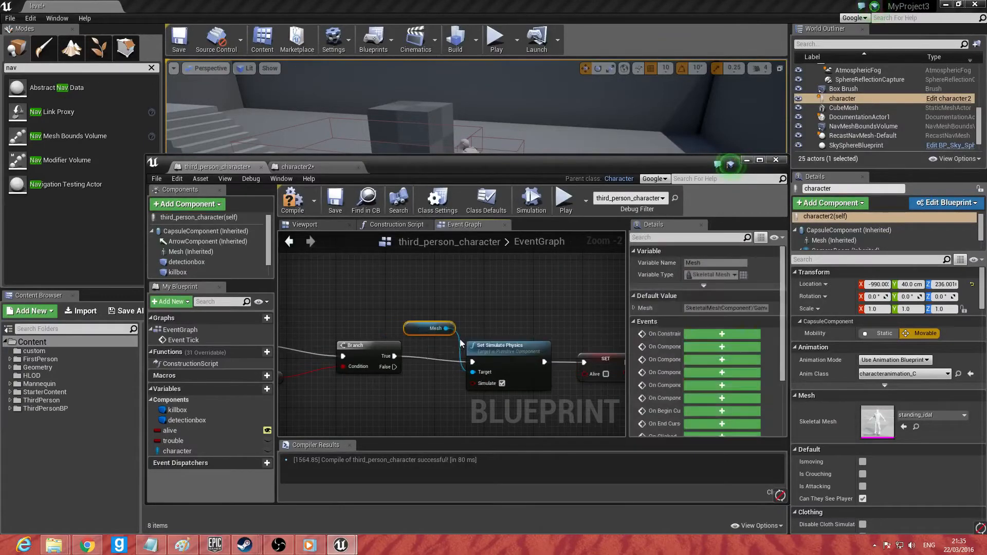
right_drag(528, 334, 438, 312)
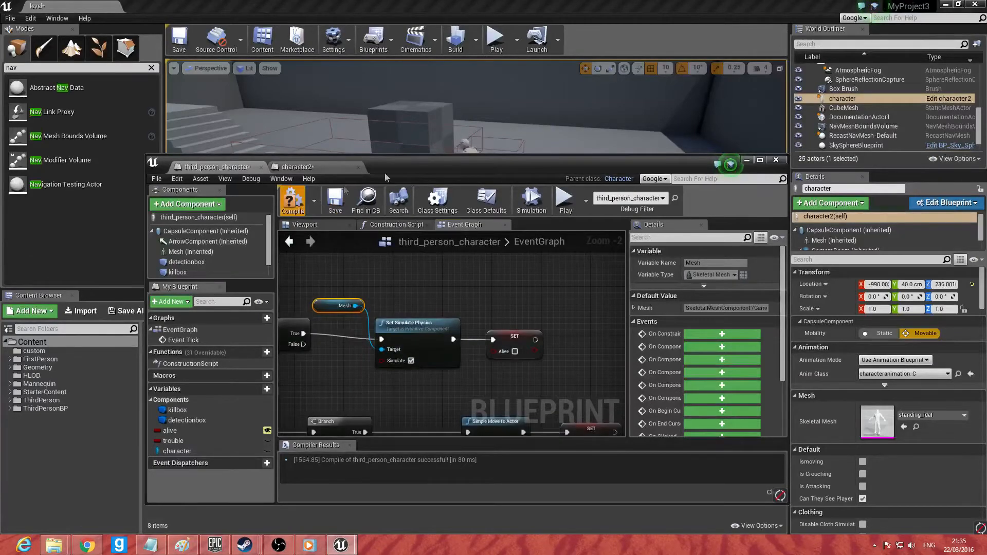
Step: Play-test the level by approaching the enemy from behind and attacking it while crouching, and end the session
drag(396, 166, 395, 376)
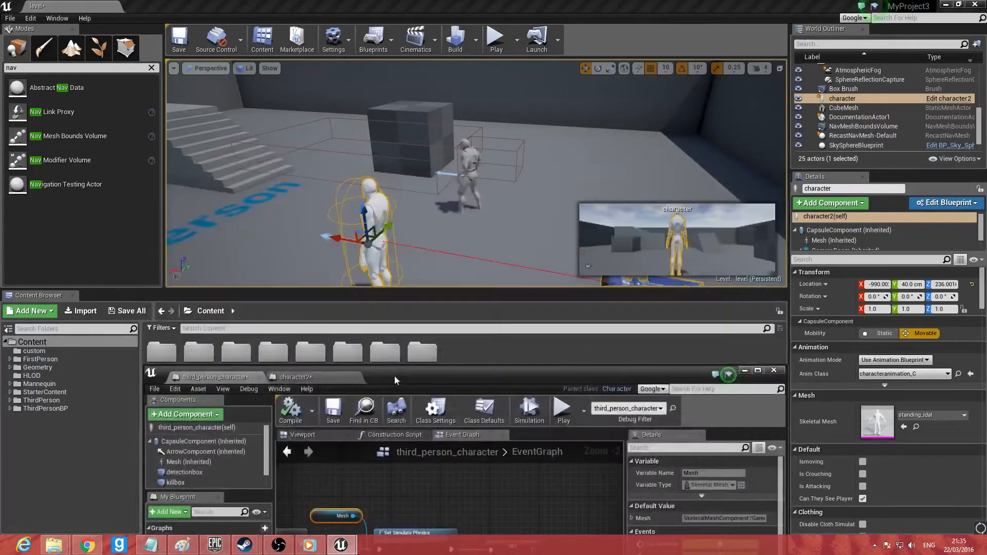
click(497, 42)
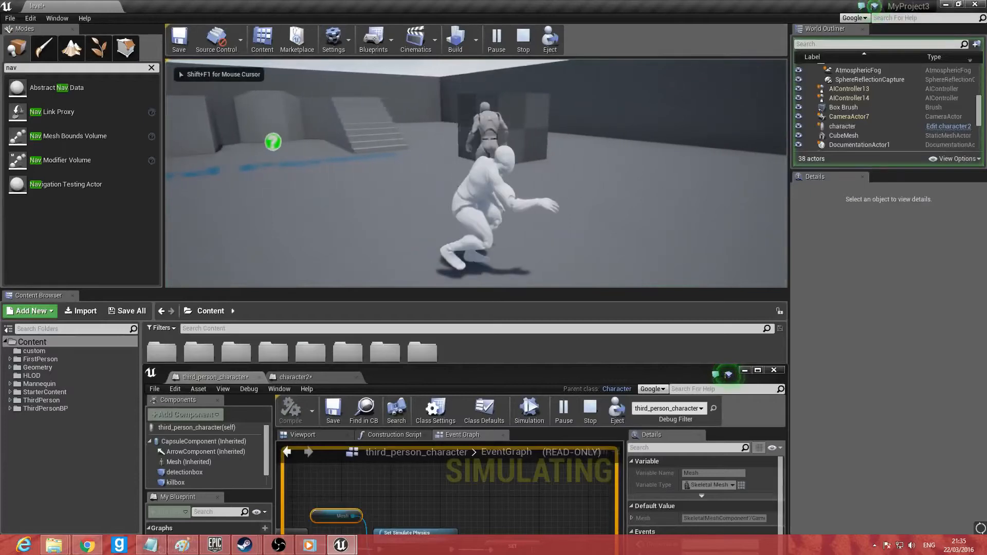
key(w)
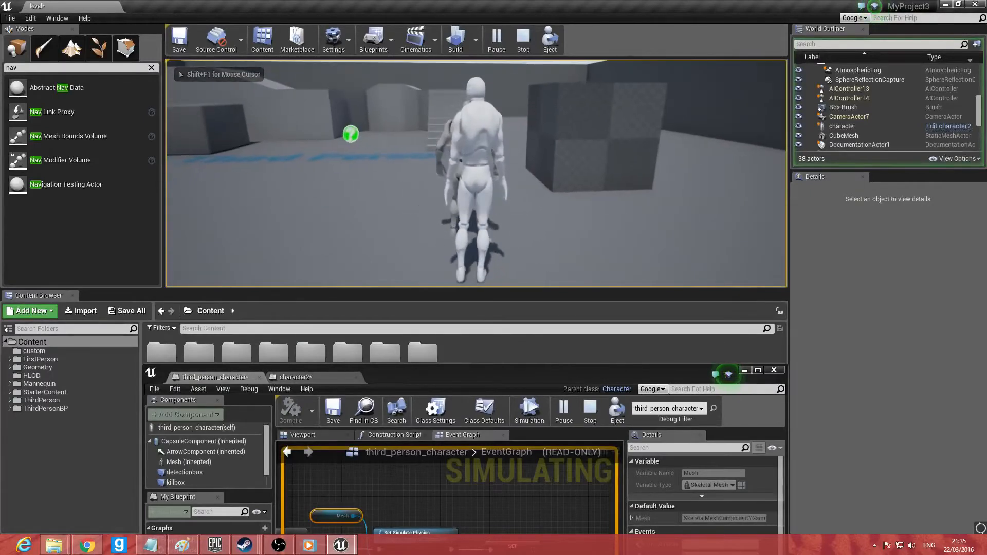
key(w)
key(e)
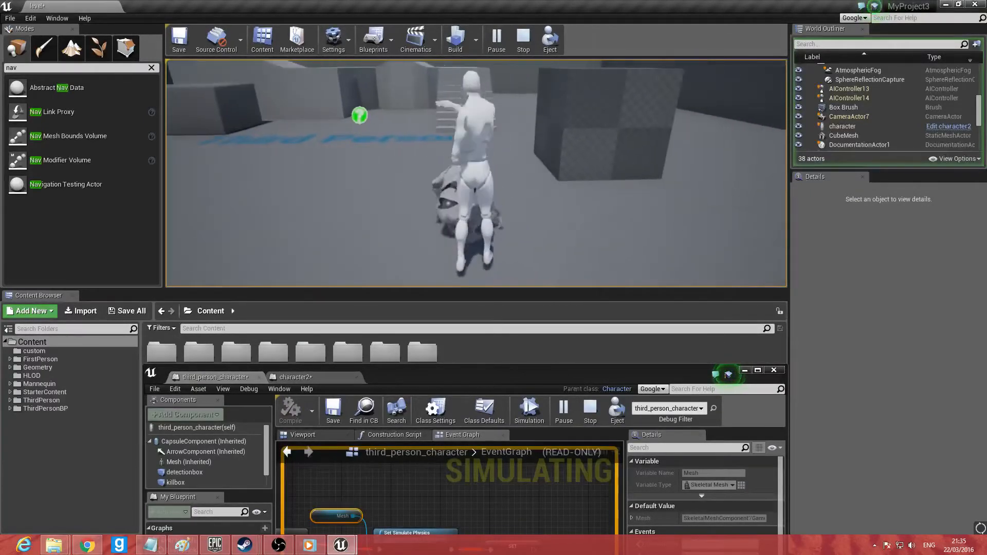
key(shift+F1)
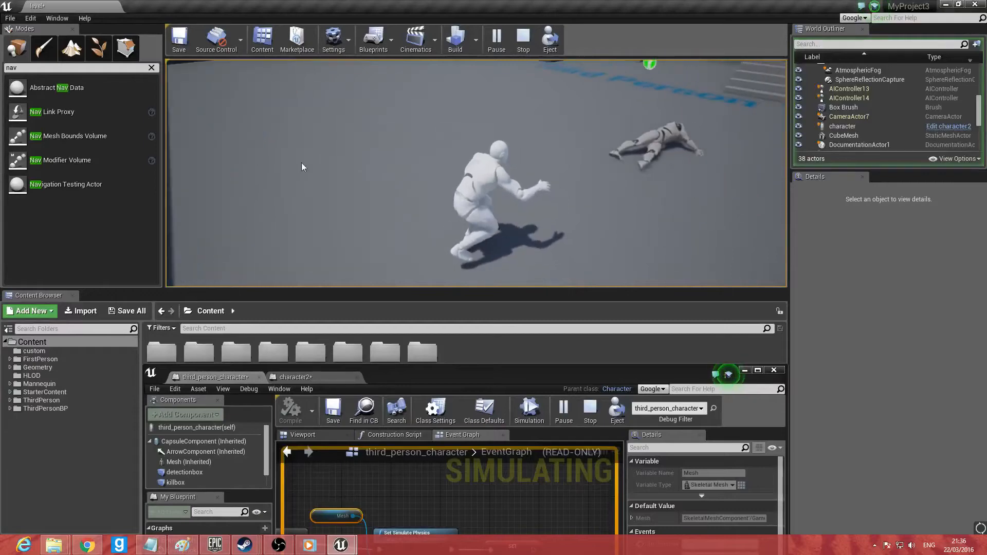
key(Escape)
Step: Move the Mesh node up in the kill logic and add a Delay node from the Is Attacking Branch's True output
drag(442, 369, 463, 70)
right_drag(465, 310, 494, 181)
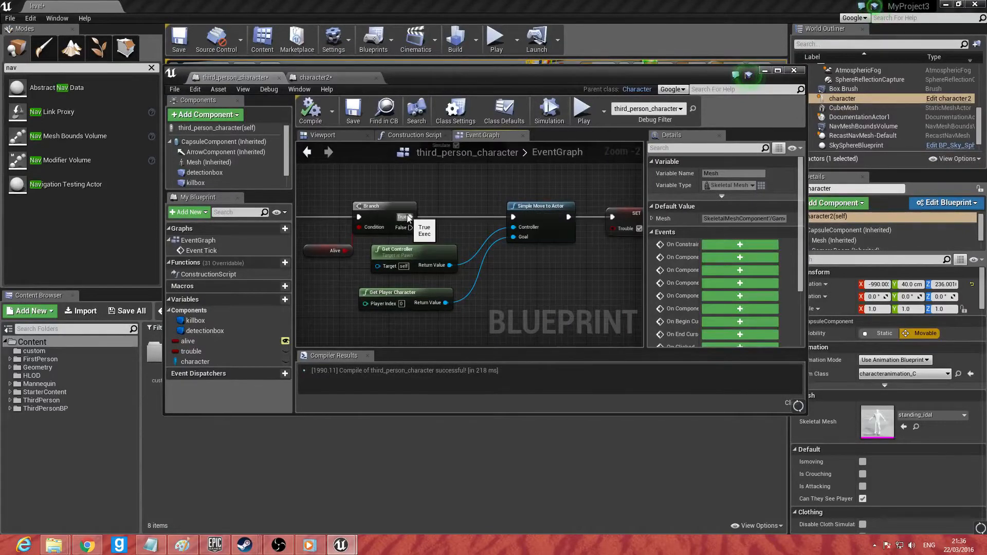
right_drag(546, 224, 507, 344)
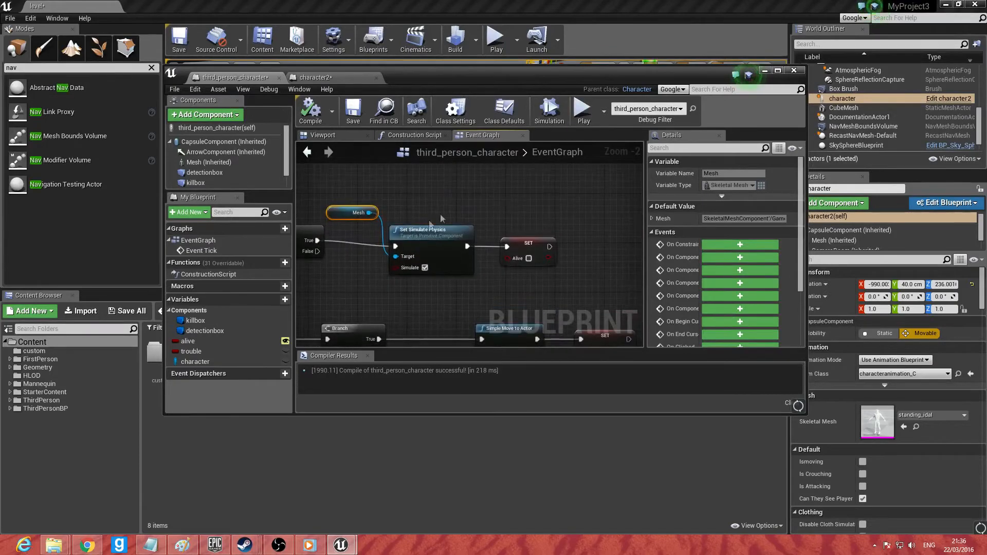
right_drag(335, 214, 410, 210)
drag(410, 209, 429, 178)
drag(385, 239, 401, 239)
text(delay)
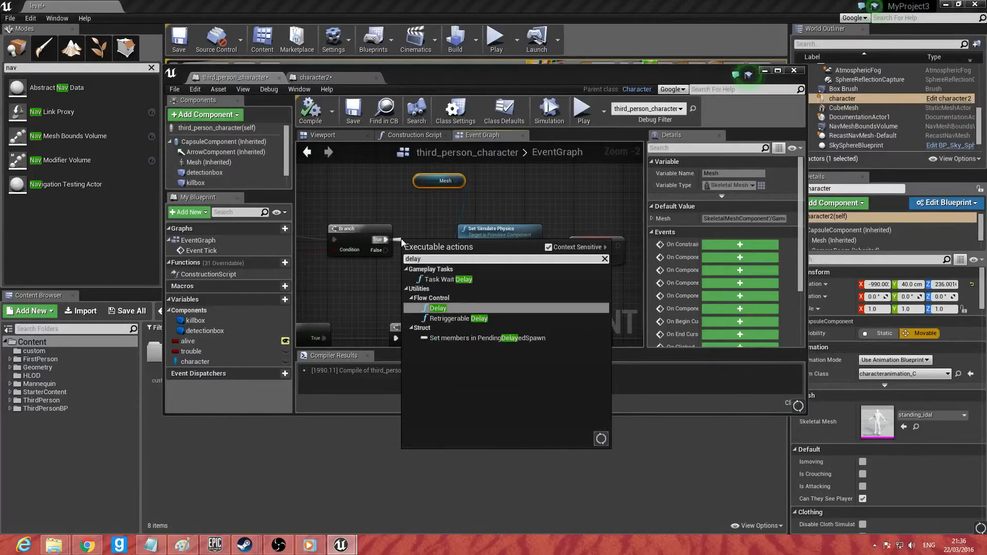
key(Return)
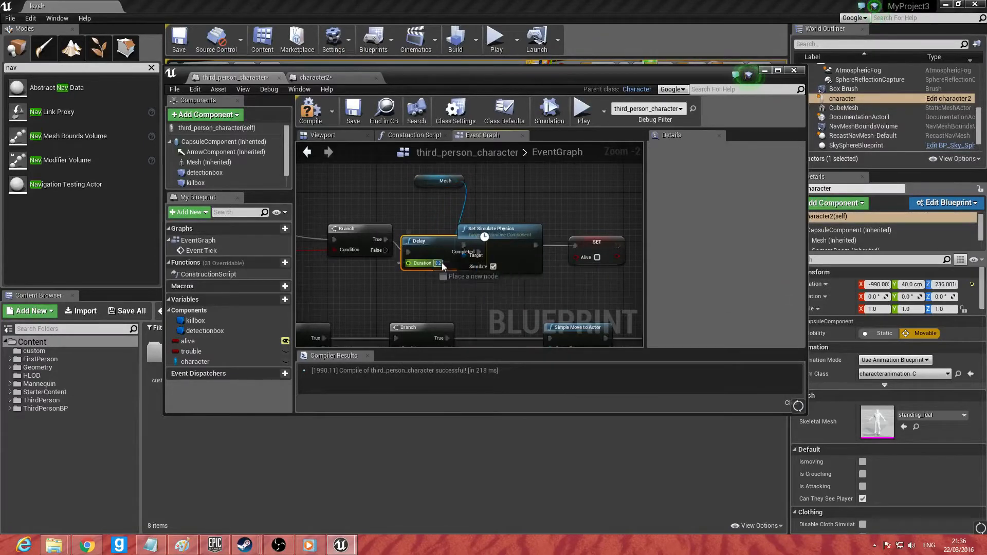
Step: Set the Delay node's duration to 0.5, with the Set Simulate Physics node moved clear of it, and compile the blueprint
click(440, 263)
text(05)
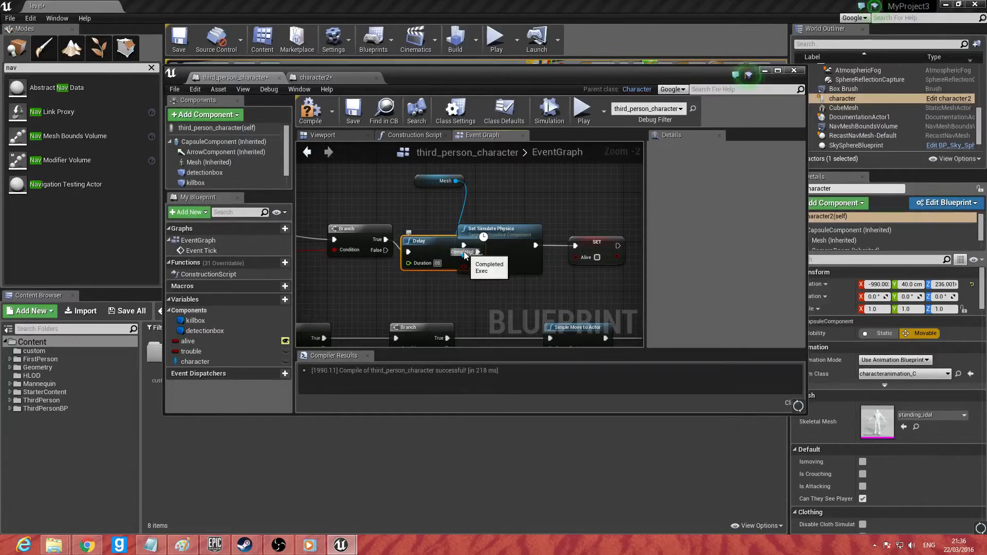
drag(505, 250, 543, 207)
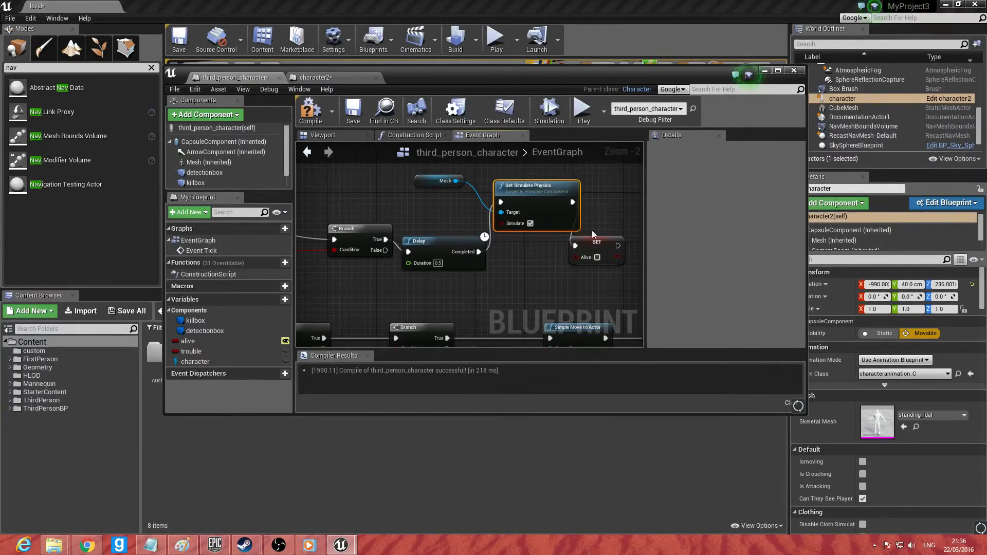
click(310, 116)
Step: Play-test the level, moving the player around the enemy character to check the delayed ragdoll, and stop the session
drag(429, 79, 407, 337)
click(495, 44)
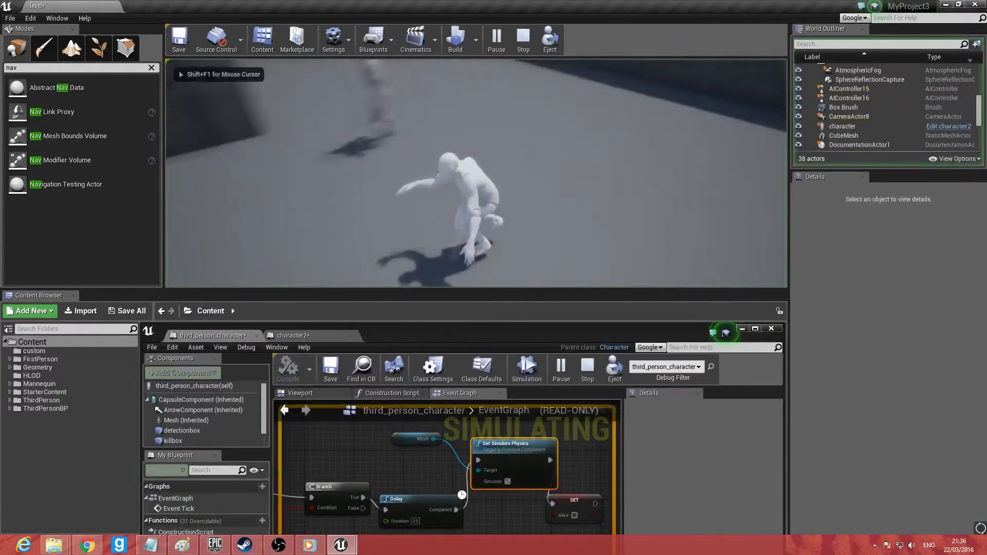
key(w)
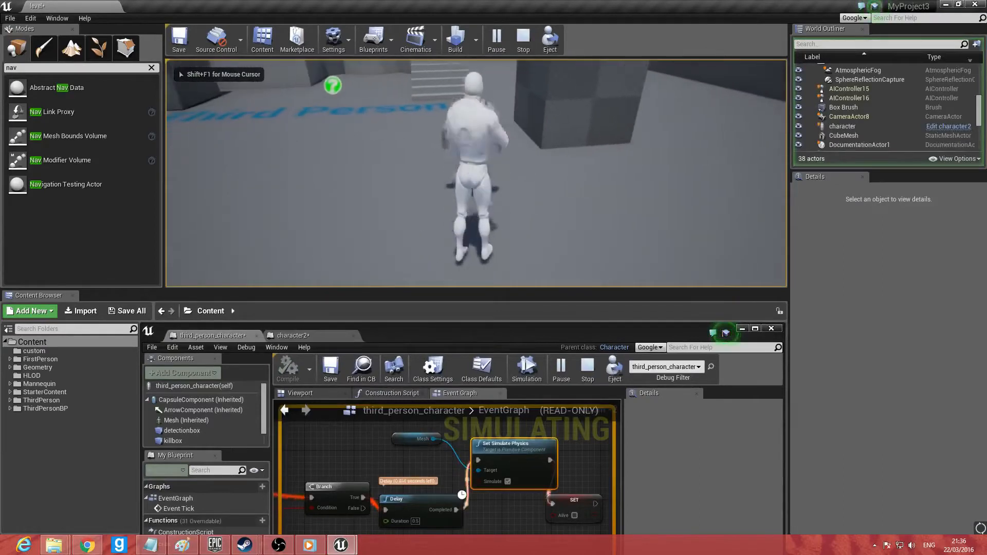
key(w)
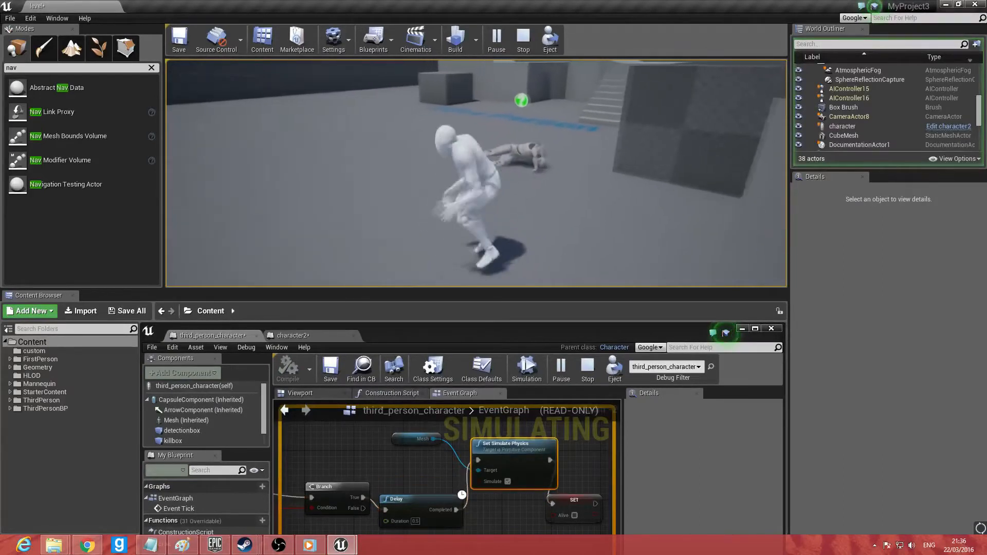
key(w)
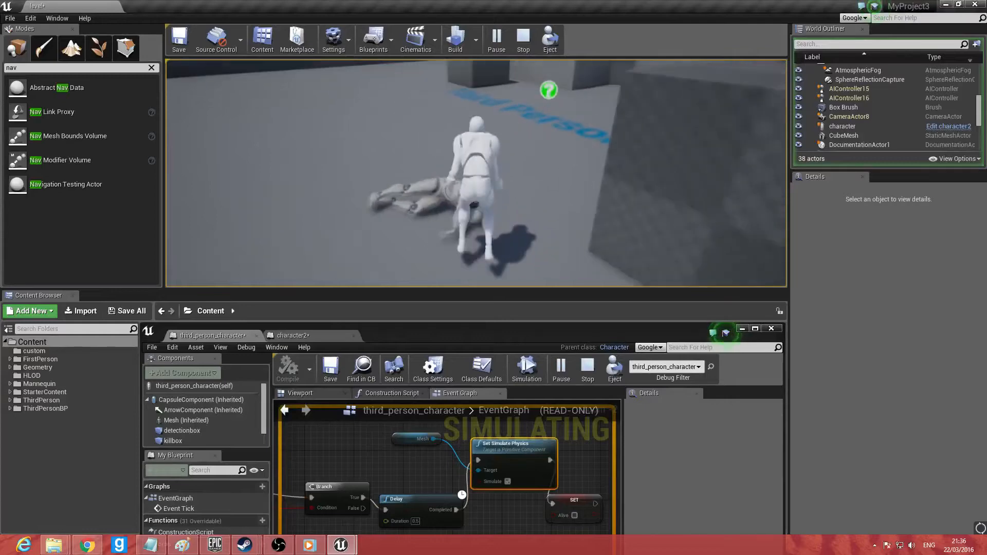
key(w)
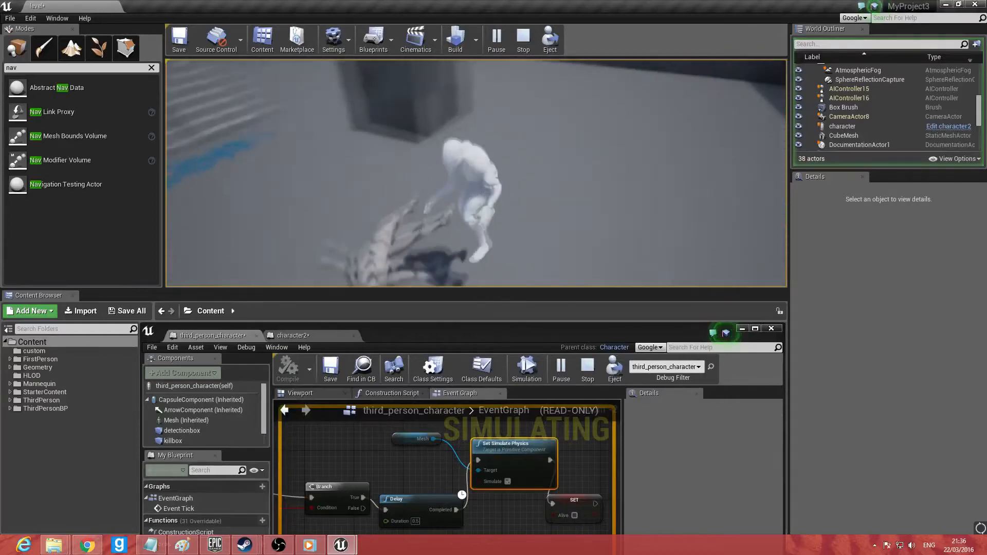
key(w)
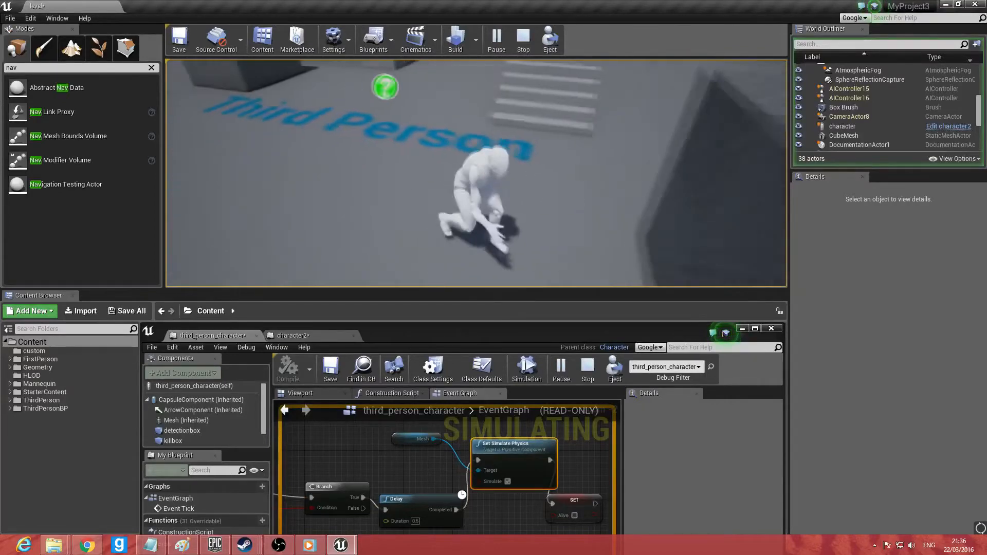
key(a)
key(d)
key(w)
key(Escape)
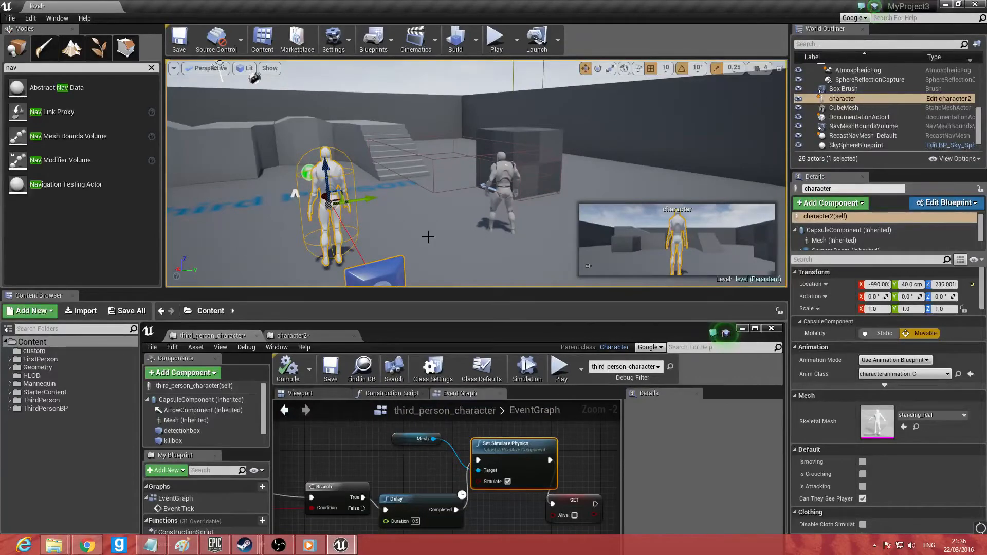
Step: Add a Branch node below the MultiGate, driven by its Out 2 output
drag(584, 337, 569, 116)
right_drag(482, 325, 510, 330)
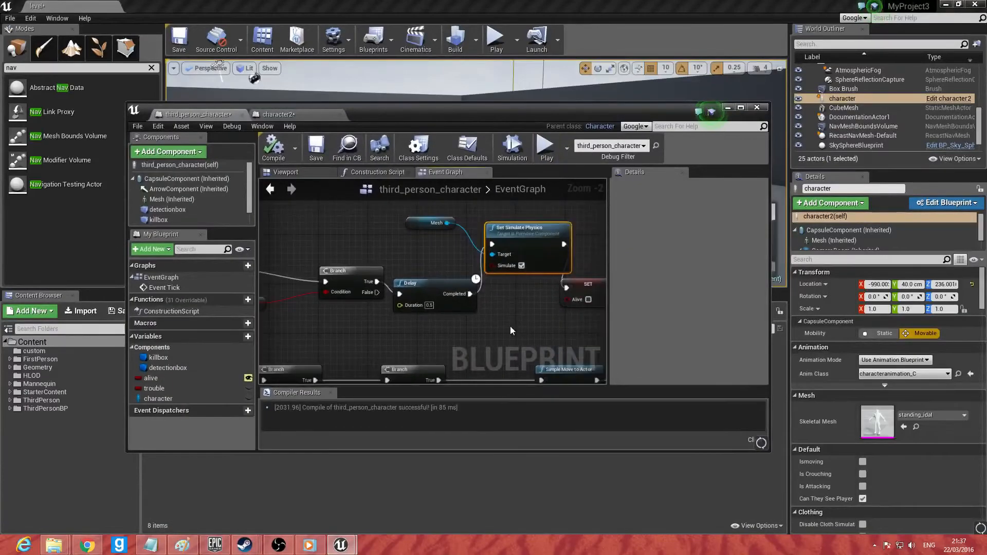
scroll(510, 331, down, 4)
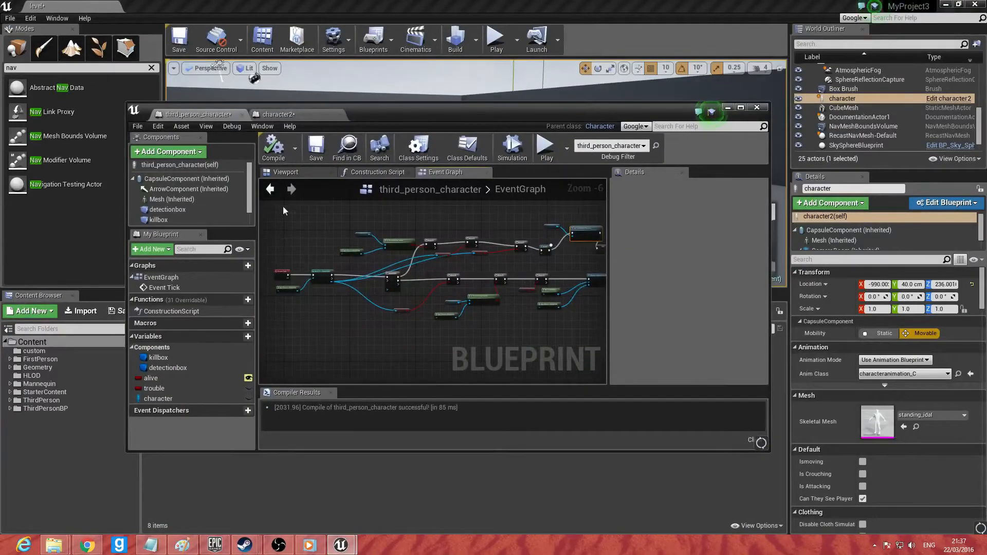
drag(367, 230, 366, 226)
right_drag(359, 209, 296, 253)
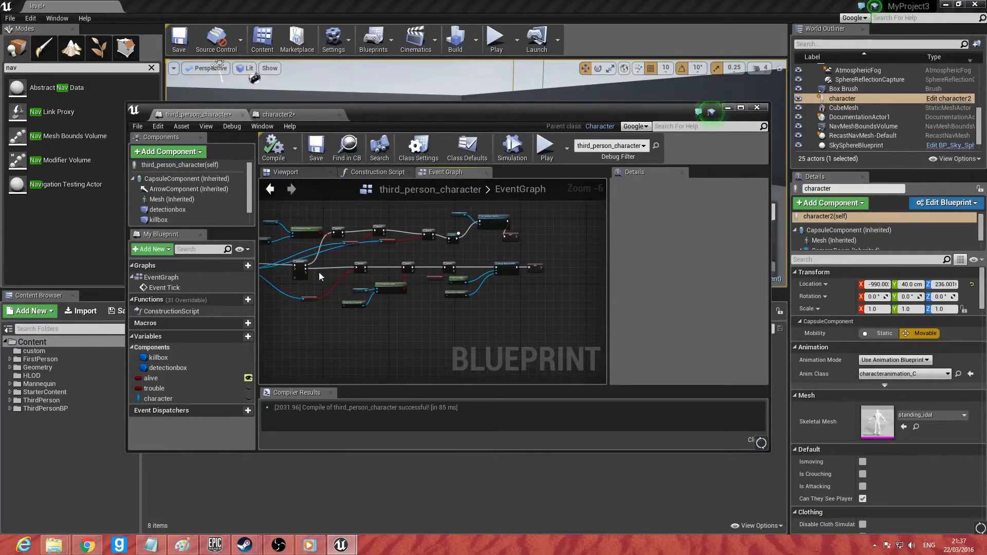
scroll(306, 276, up, 4)
right_drag(306, 277, 500, 270)
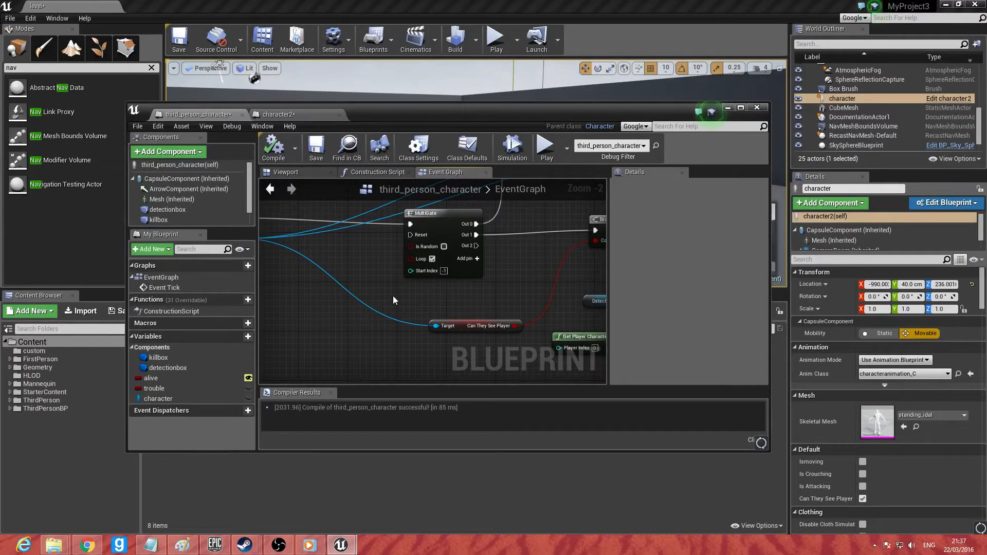
drag(477, 249, 491, 365)
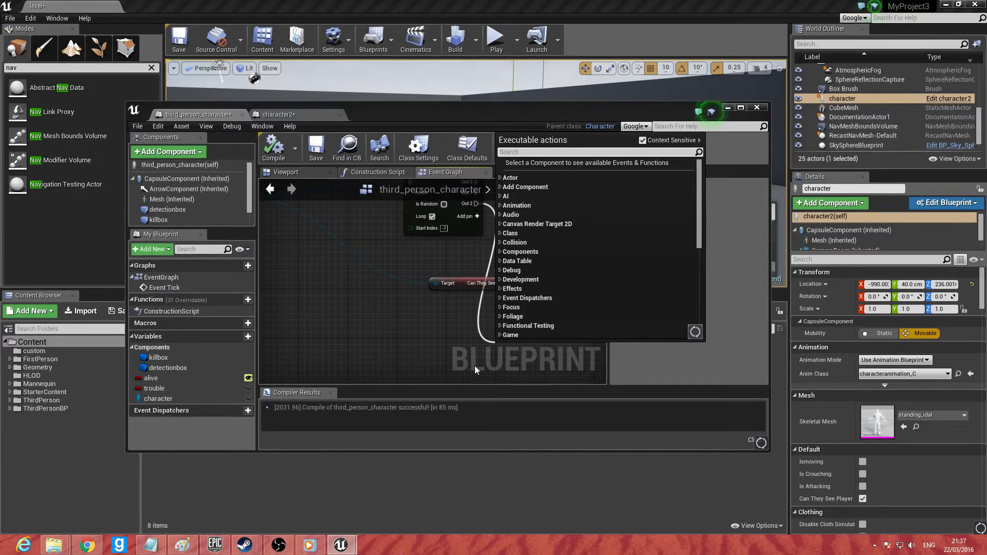
text(branch)
key(Return)
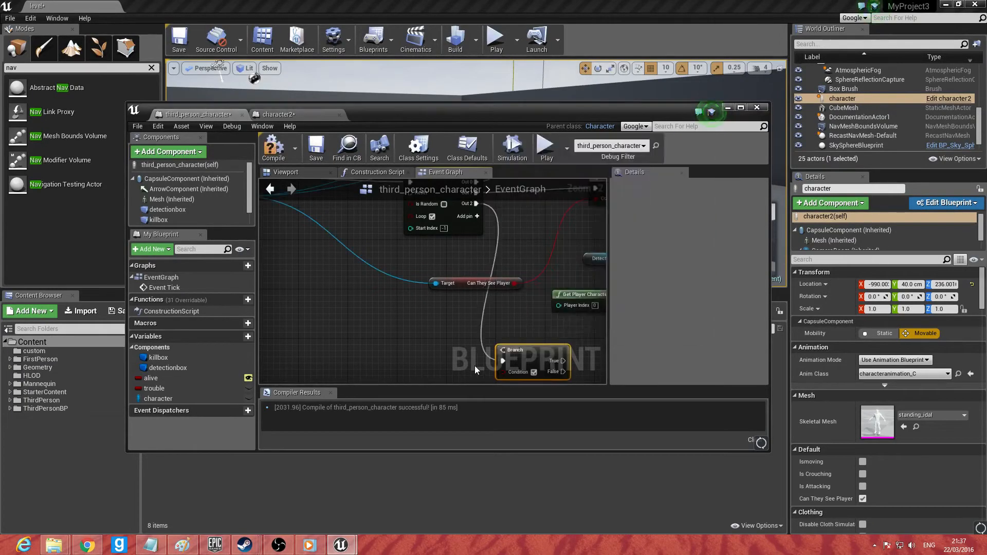
Step: Feed the trouble variable into the new Branch's Condition and place its node beside the Branch
right_drag(410, 382, 374, 319)
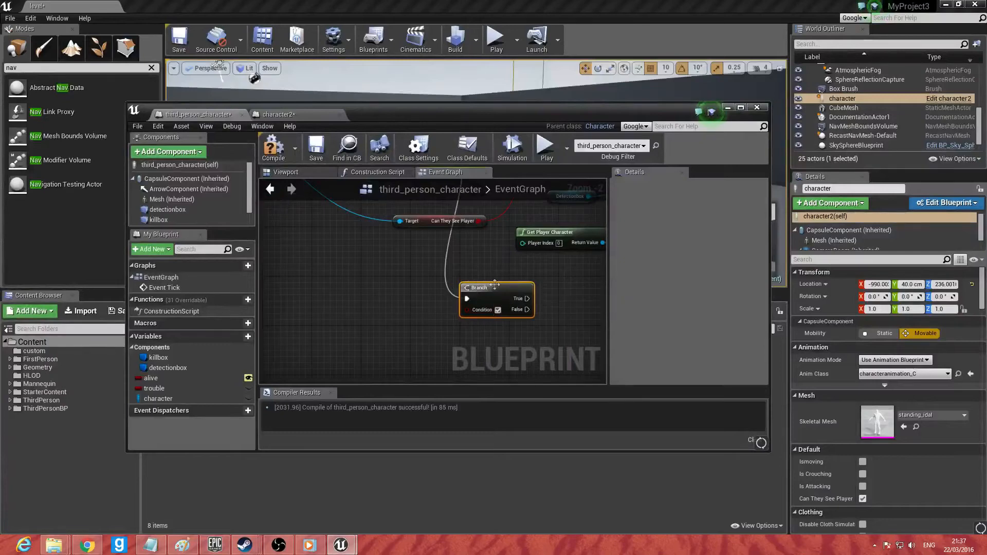
drag(178, 389, 467, 310)
click(385, 319)
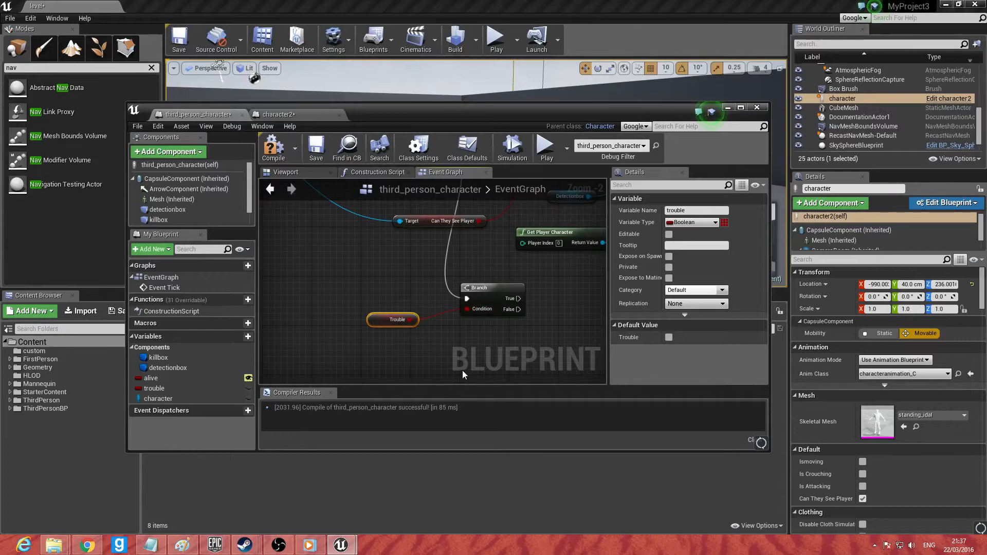
right_drag(471, 366, 330, 368)
drag(377, 300, 432, 301)
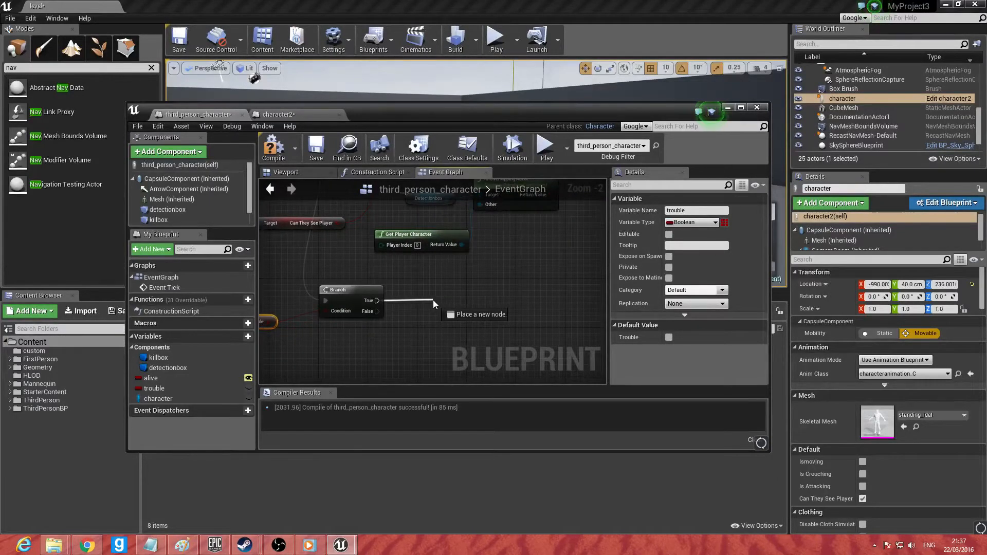
drag(433, 300, 433, 300)
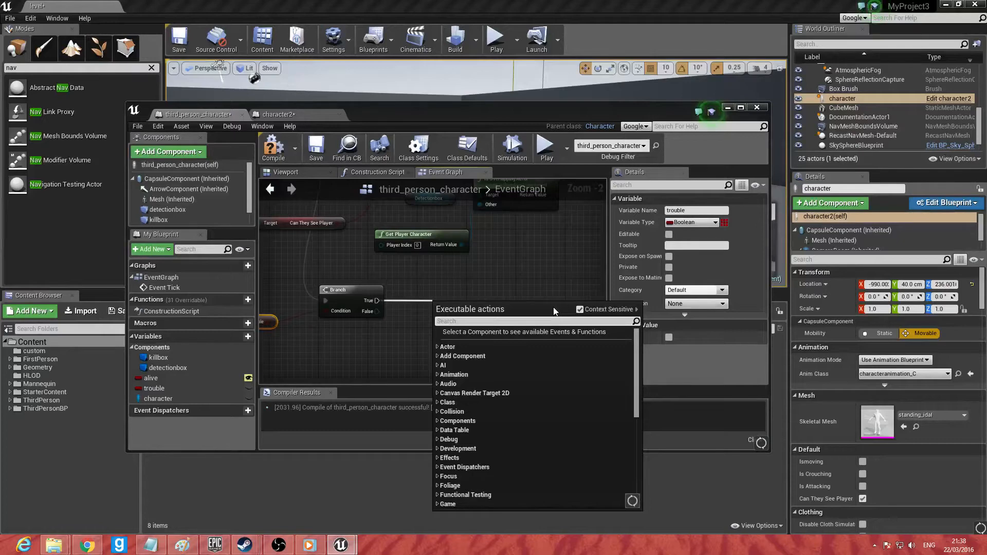
text(s)
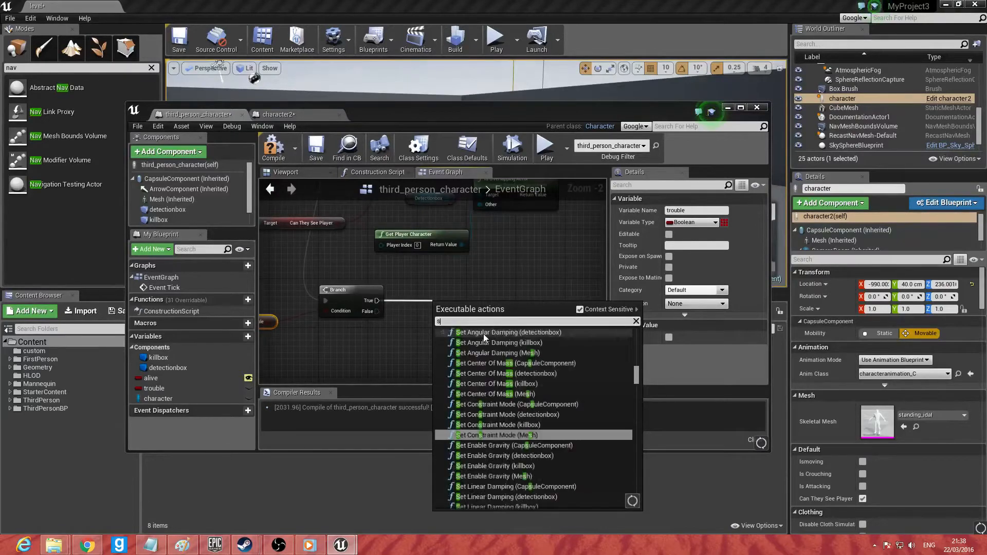
text(et max)
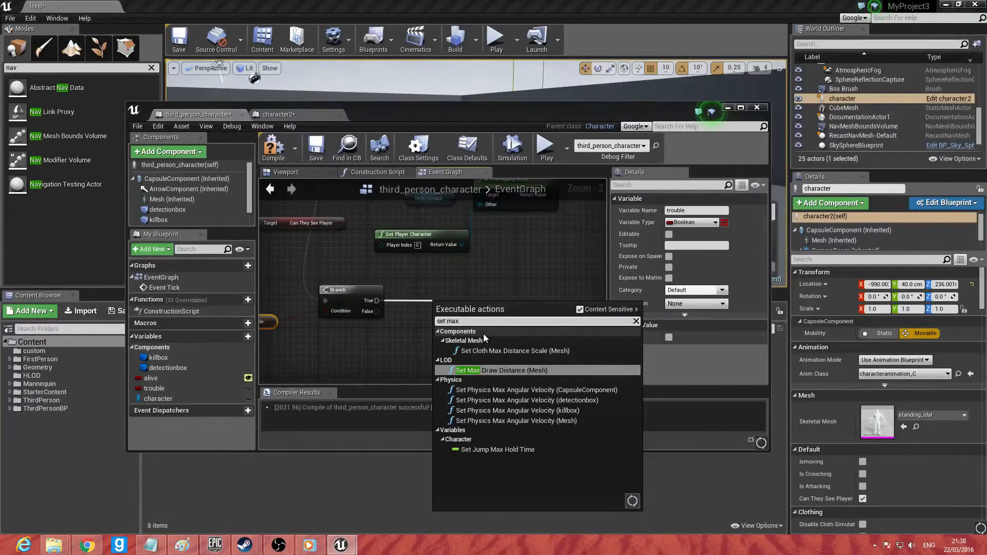
text(walk)
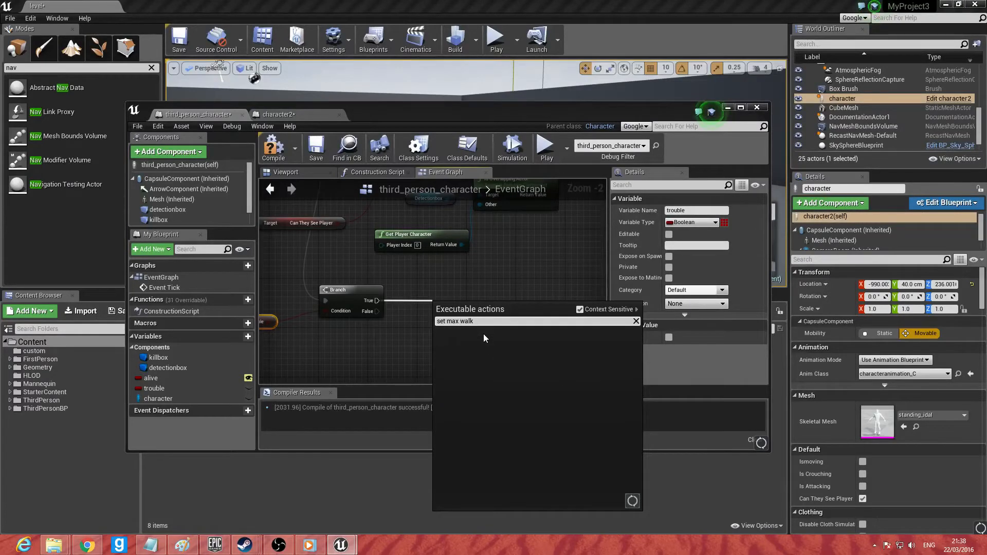
click(384, 326)
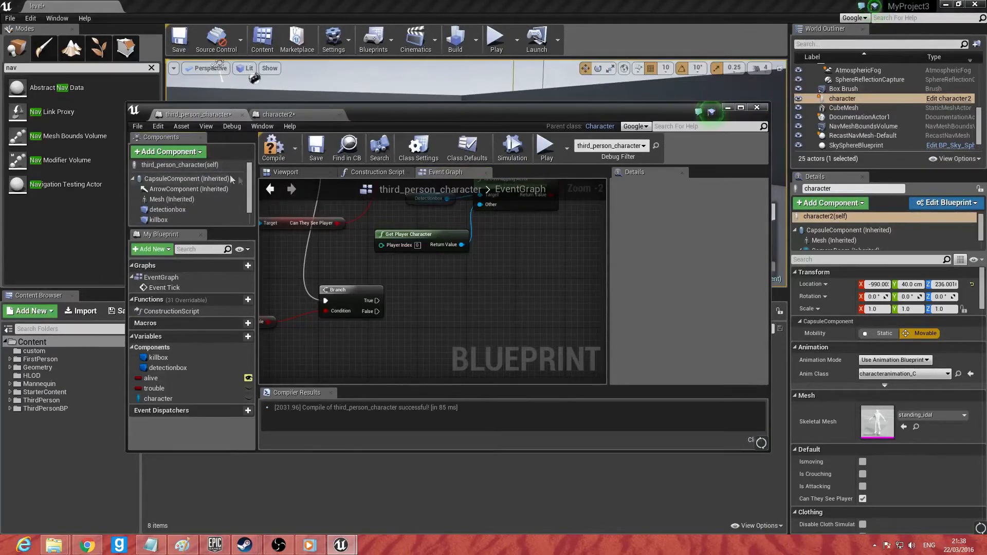
Step: Place a Character Movement reference near the new Branch and create a Set Max Walk Speed node from it
scroll(193, 205, down, 1)
drag(192, 221, 455, 298)
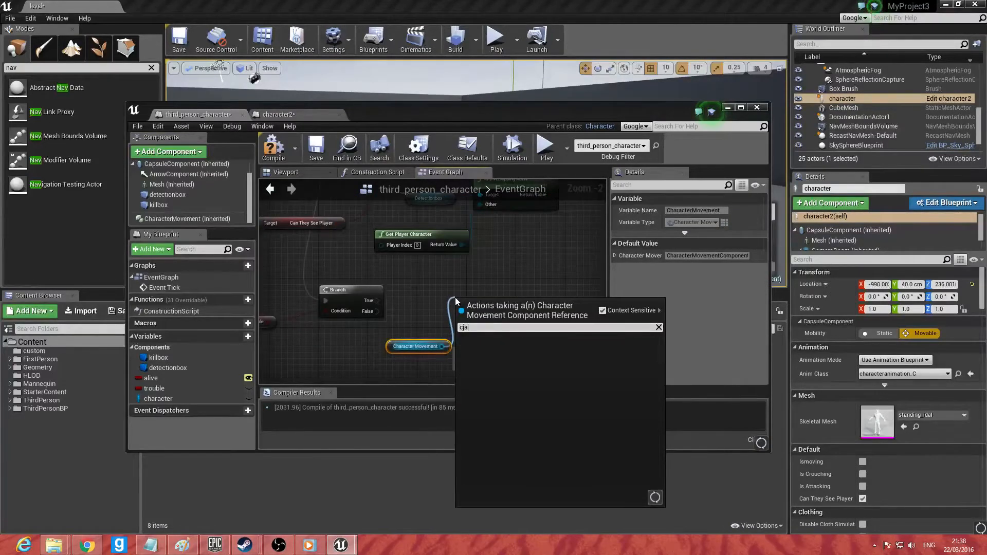
text(s)
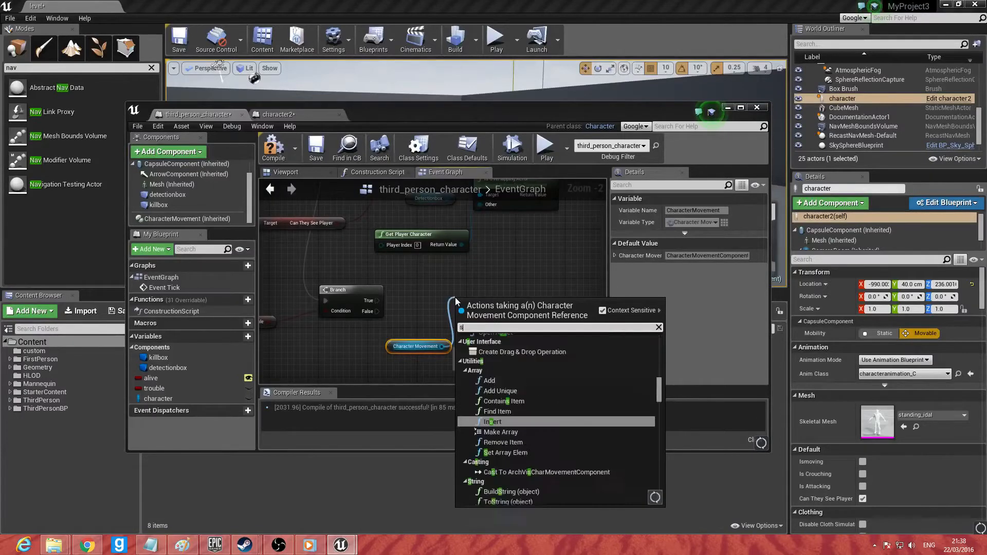
text(et max walk)
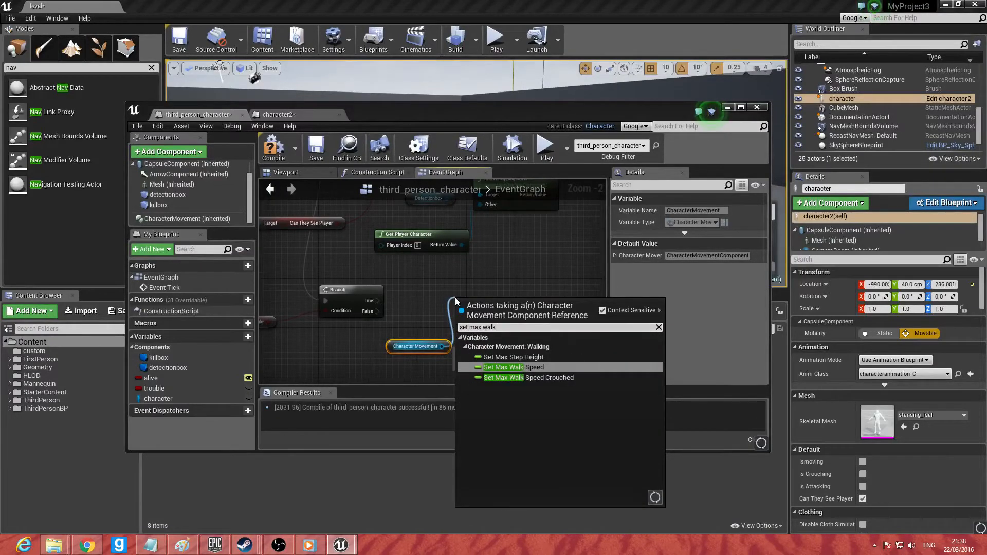
key(Return)
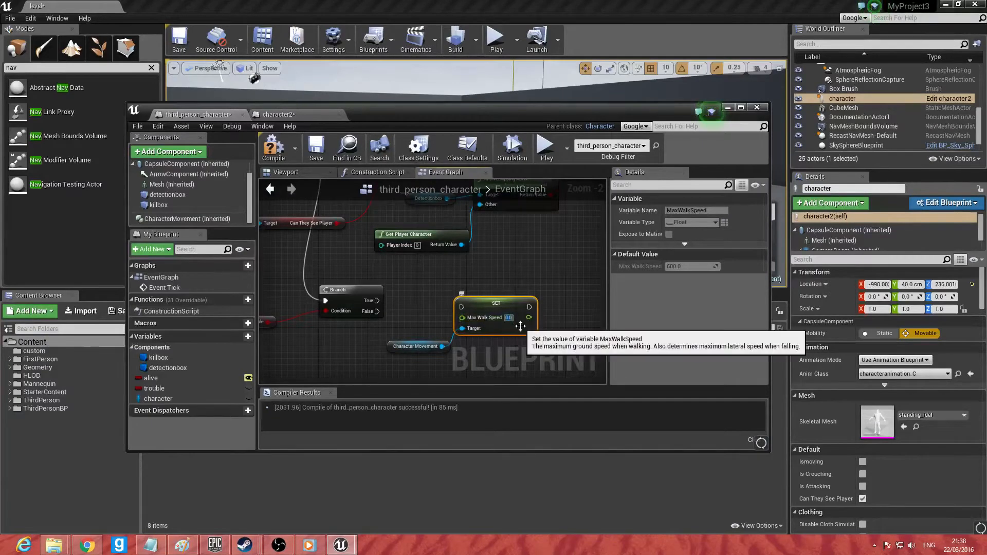
Step: Set the Max Walk Speed value on the SET node to 600
text(600.)
text(0)
key(BackSpace)
key(BackSpace)
key(BackSpace)
text(-0)
key(BackSpace)
key(BackSpace)
text(00)
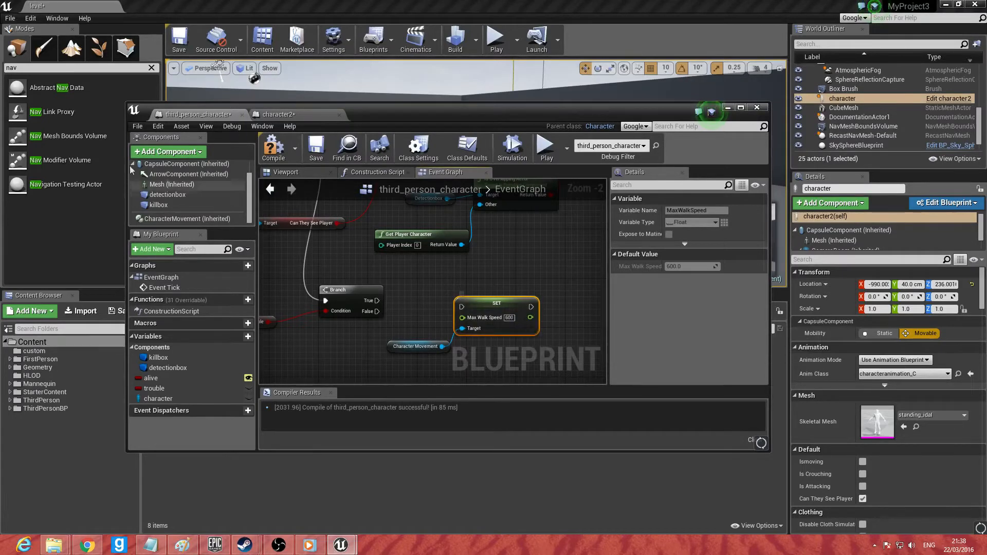
Step: Set the CharacterMovement component's default Max Walk Speed to 300 and compile the blueprint
click(169, 218)
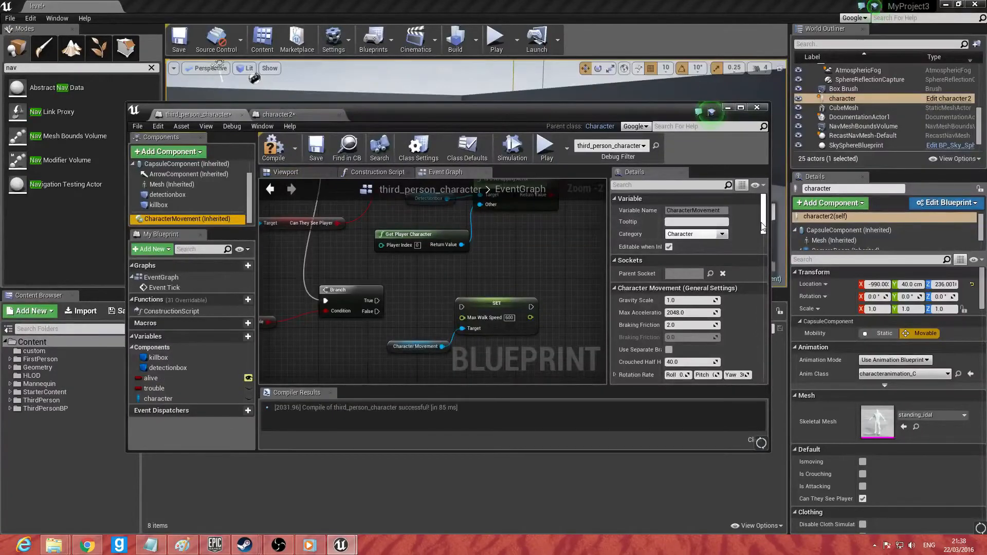
drag(763, 228, 762, 263)
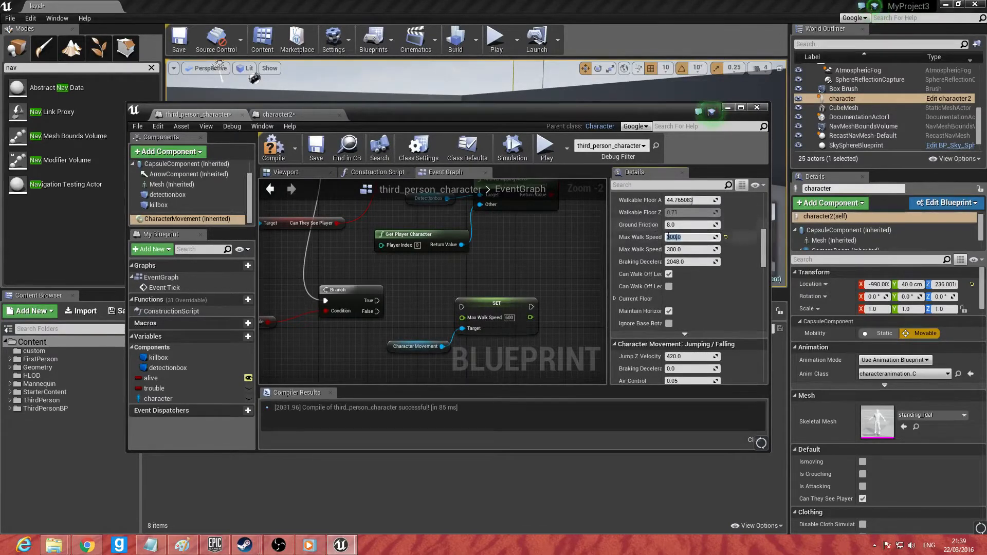
key(Return)
click(274, 151)
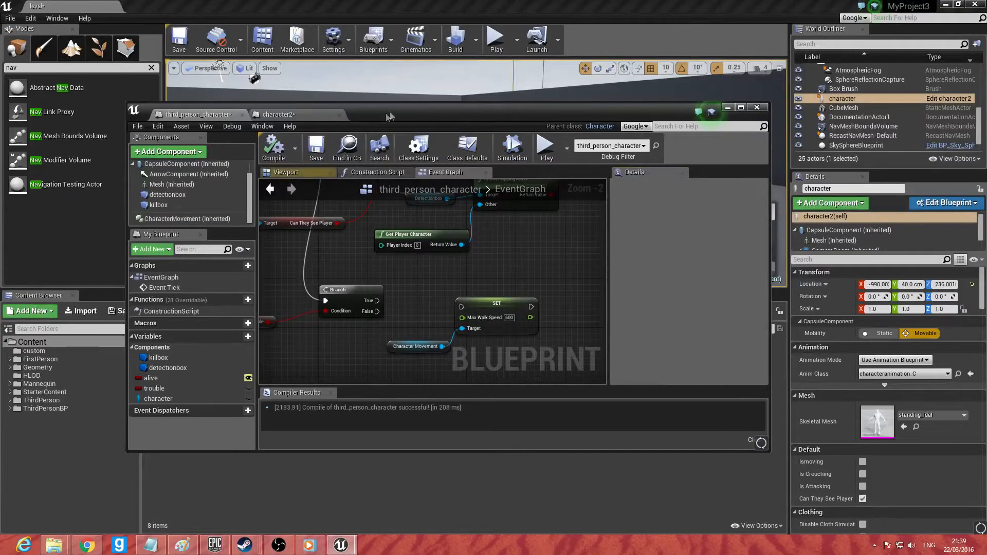
Step: Connect the trouble Branch's True output to the Max Walk Speed SET node and add another Branch after it
right_drag(434, 247, 428, 216)
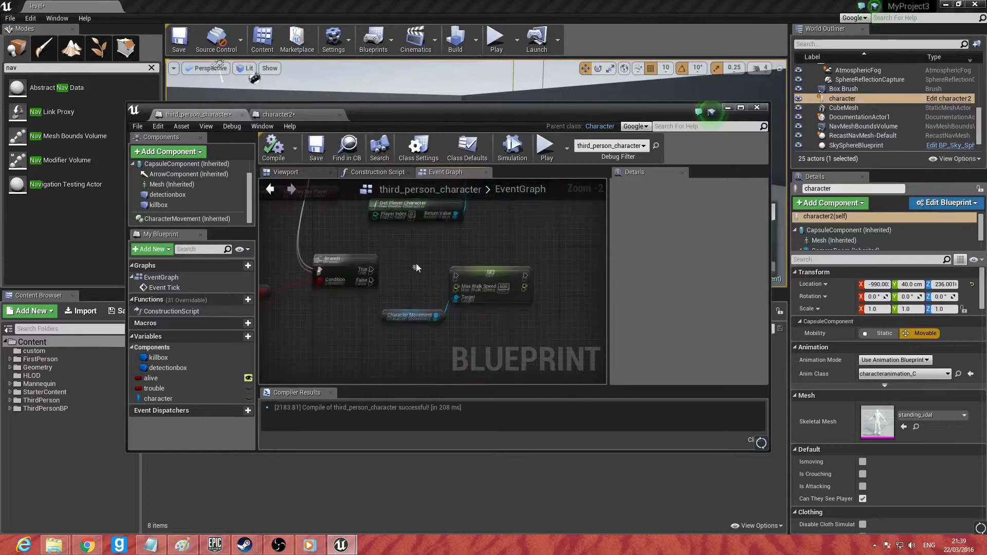
drag(371, 268, 491, 278)
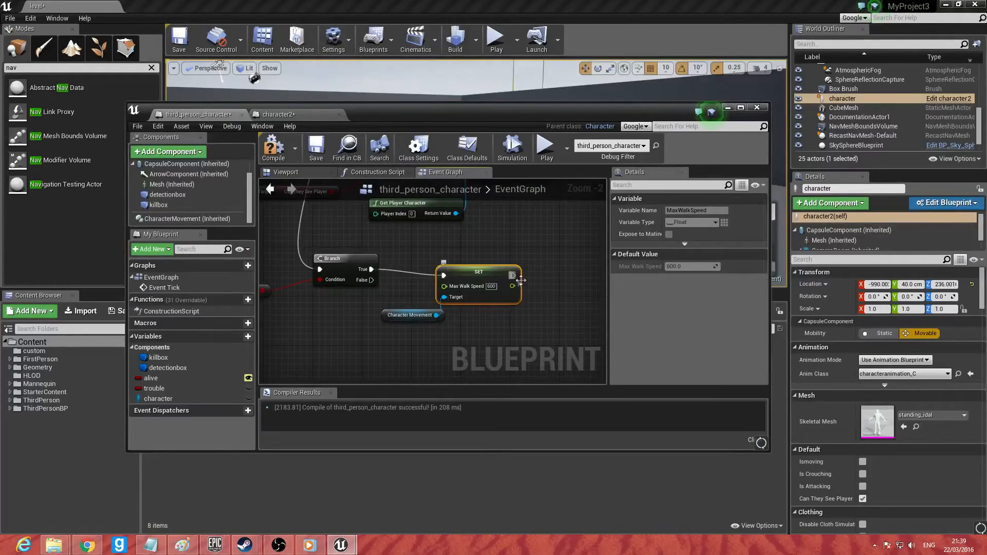
drag(513, 275, 562, 274)
text(branch)
key(Return)
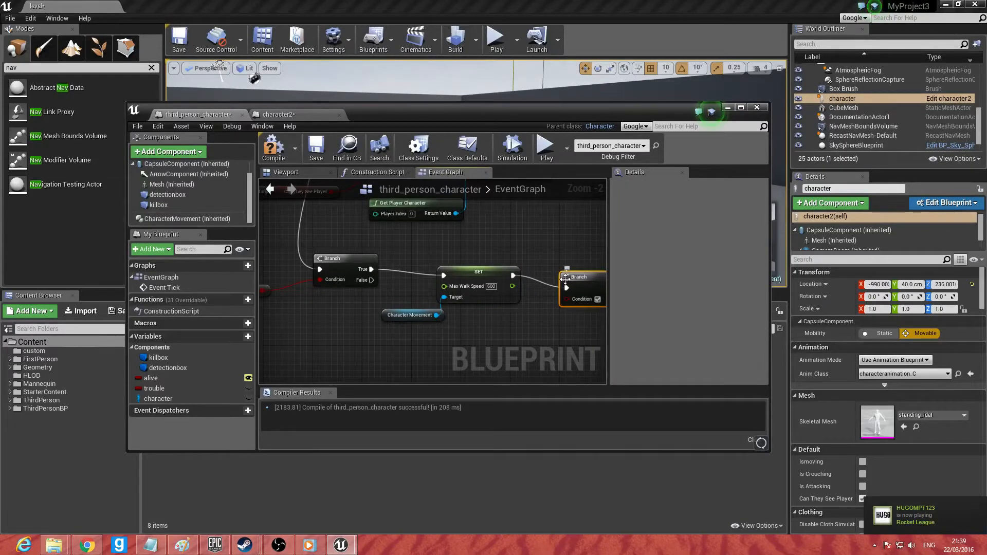
right_drag(552, 331, 480, 329)
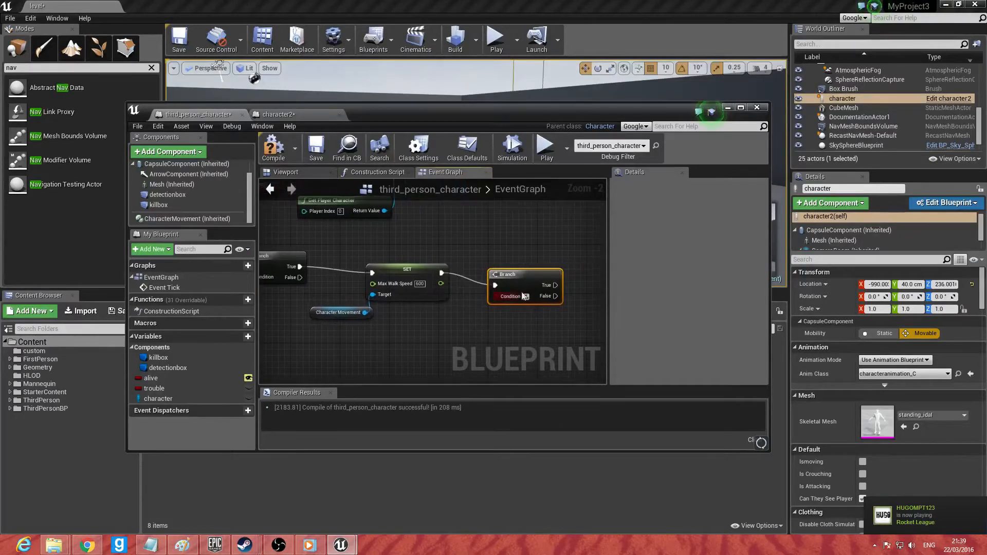
Step: Align the new Branch with the Max Walk Speed SET node and add a Box Collision component to the character
drag(523, 278, 524, 266)
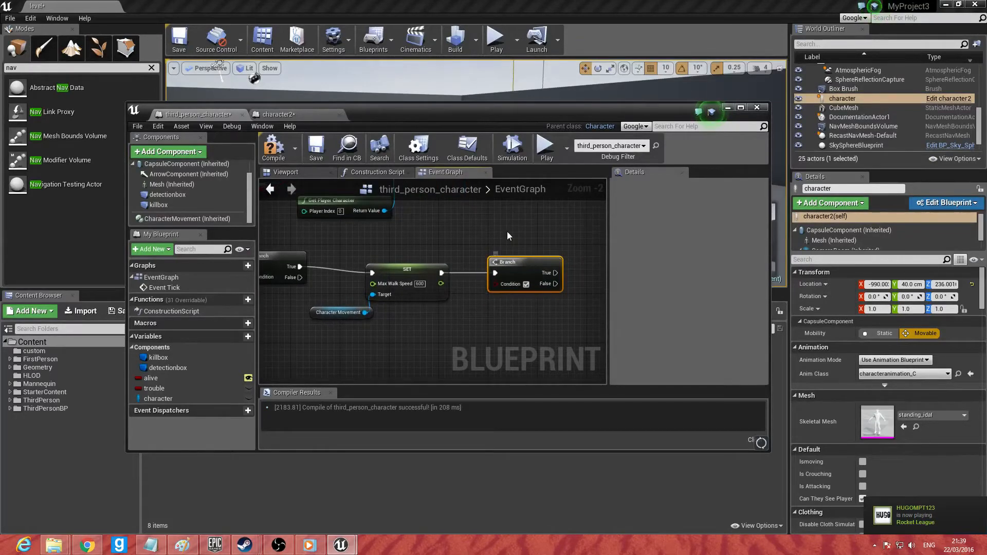
click(276, 172)
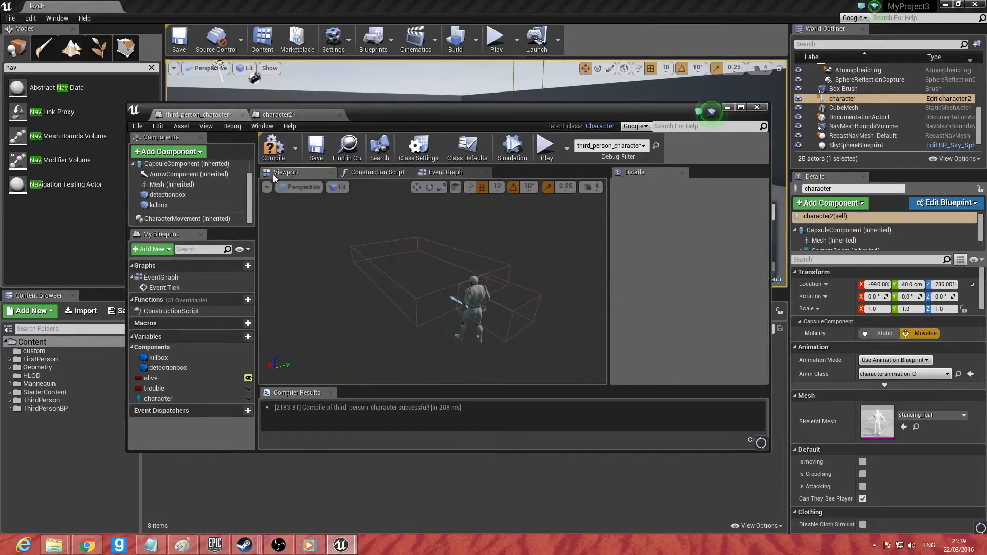
click(477, 290)
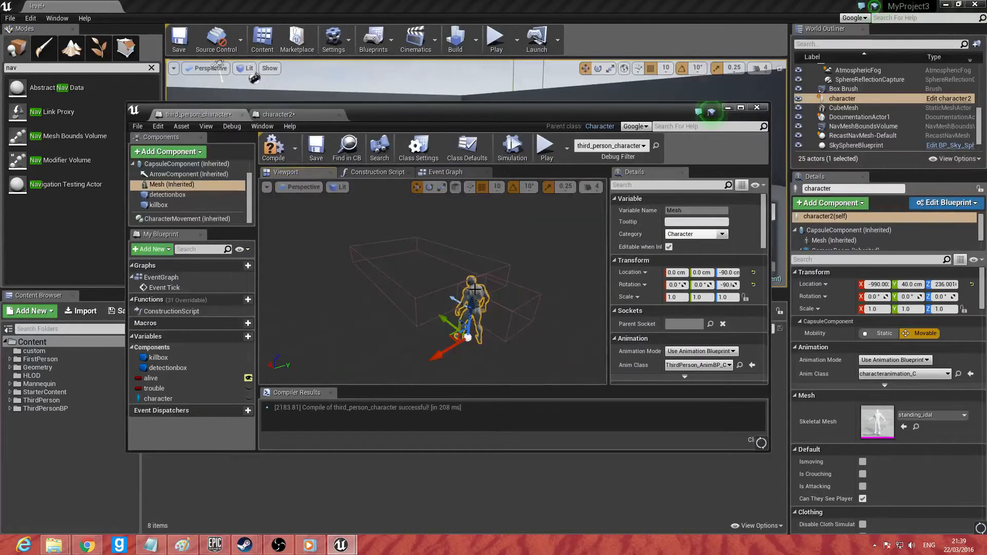
right_drag(401, 291, 504, 277)
key(a)
click(171, 151)
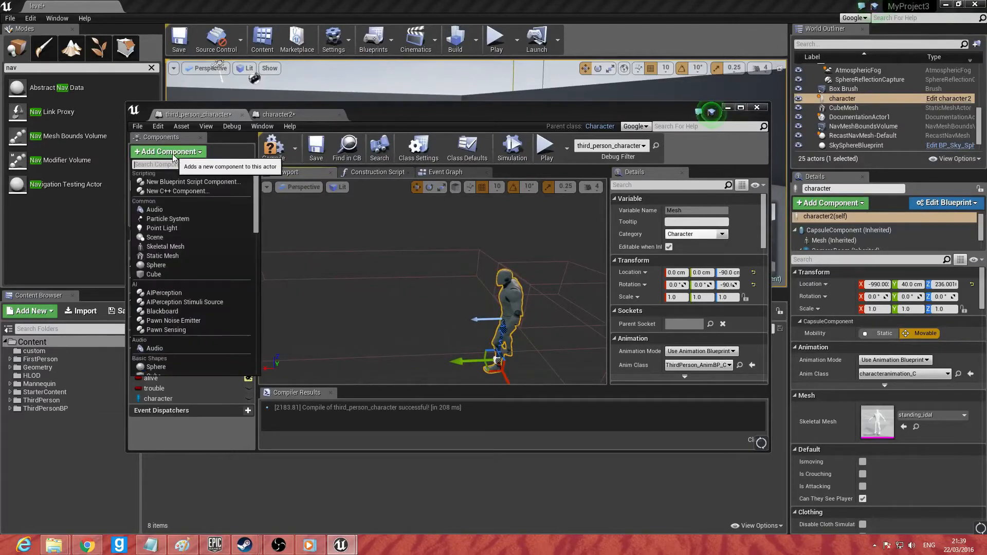
click(171, 152)
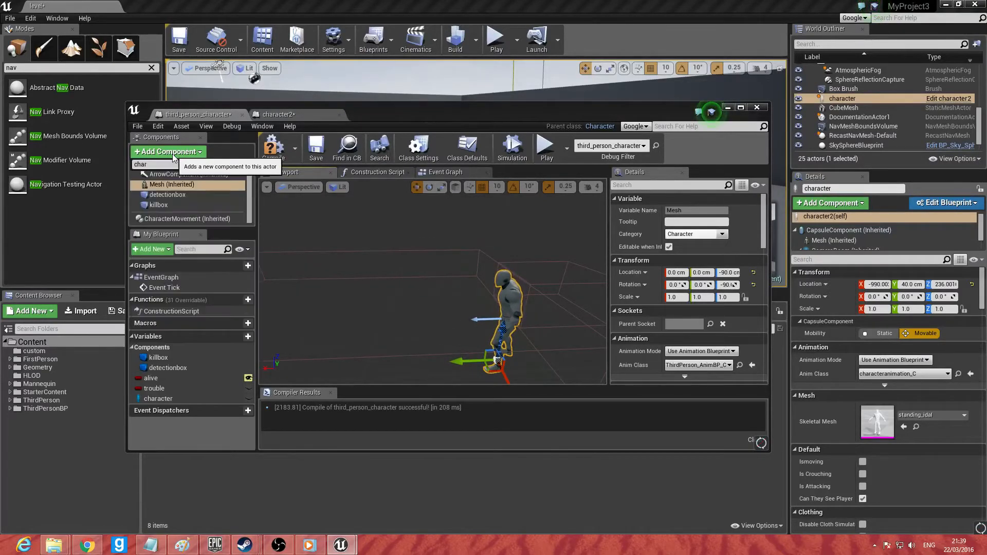
click(171, 151)
click(172, 153)
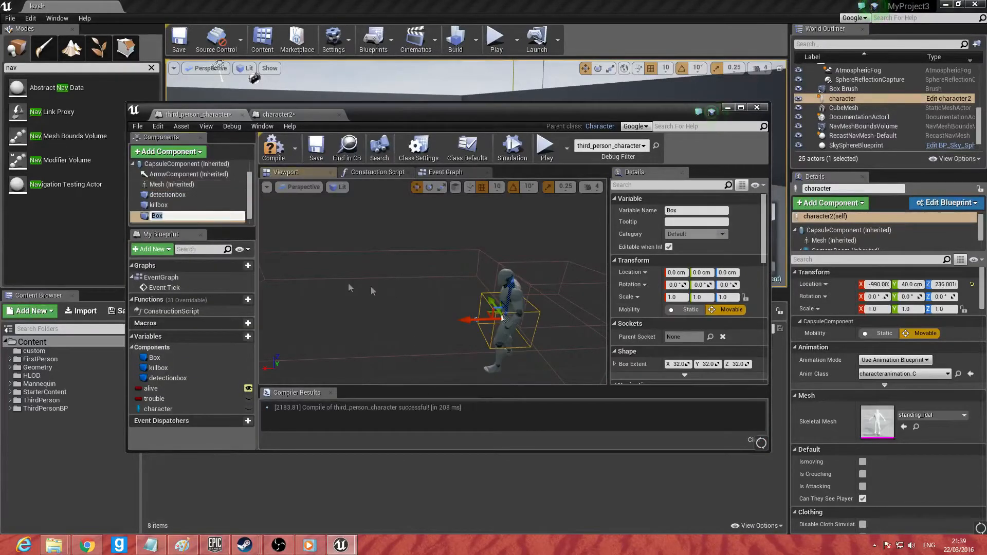
Step: Place the collision box in front of the character at X 40 cm, scaled to about 1.25 in X and 2.29 in Z
mouse_move(348, 282)
right_down()
mouse_move(388, 289)
mouse_move(360, 288)
right_up()
mouse_move(437, 304)
mouse_down()
mouse_move(420, 305)
mouse_move(430, 302)
mouse_up()
key(r)
drag(457, 271, 458, 242)
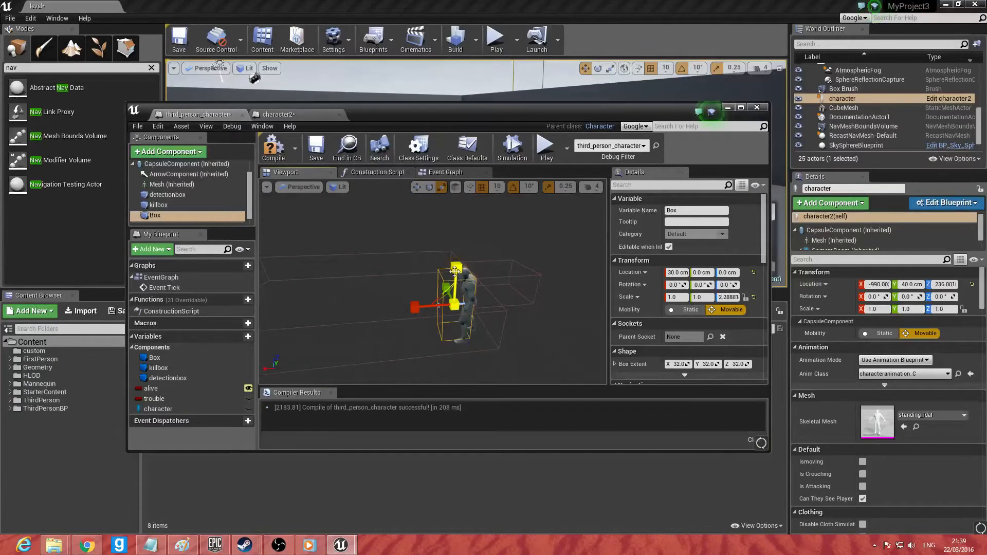
drag(415, 307, 406, 308)
key(w)
right_drag(406, 308, 468, 267)
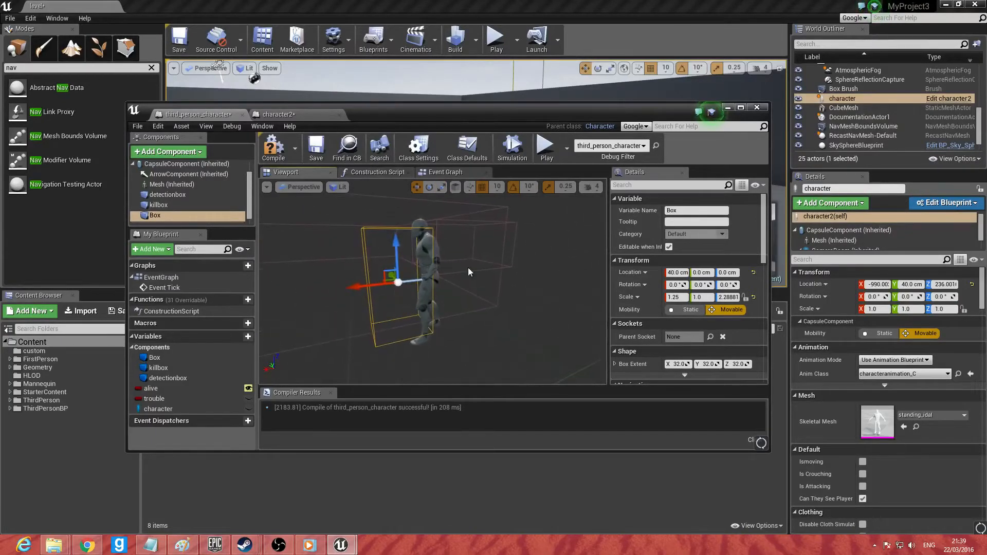
Step: Feed the last Branch's Condition in the Event Graph from an Is Overlapping Actor (Box) node
click(446, 176)
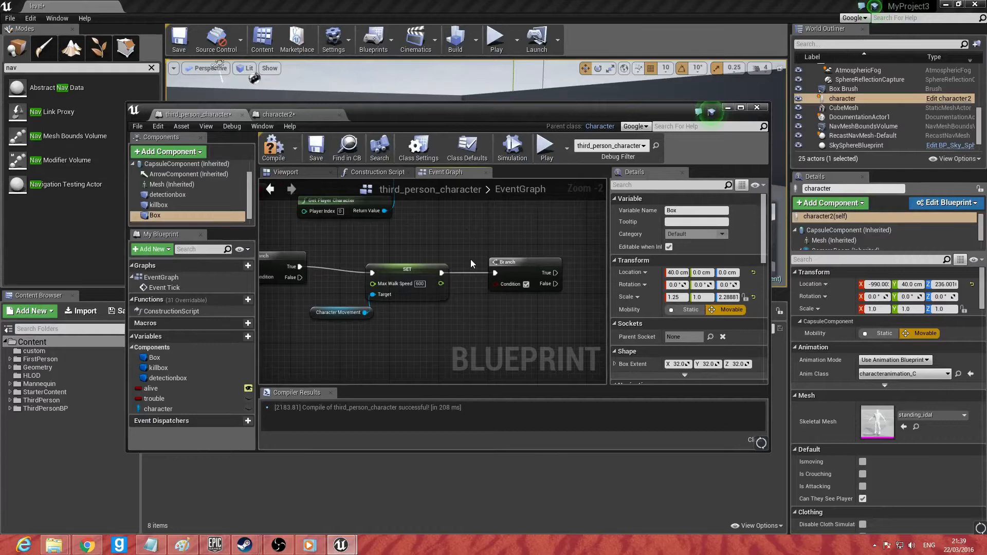
drag(496, 284, 458, 347)
text(is overl)
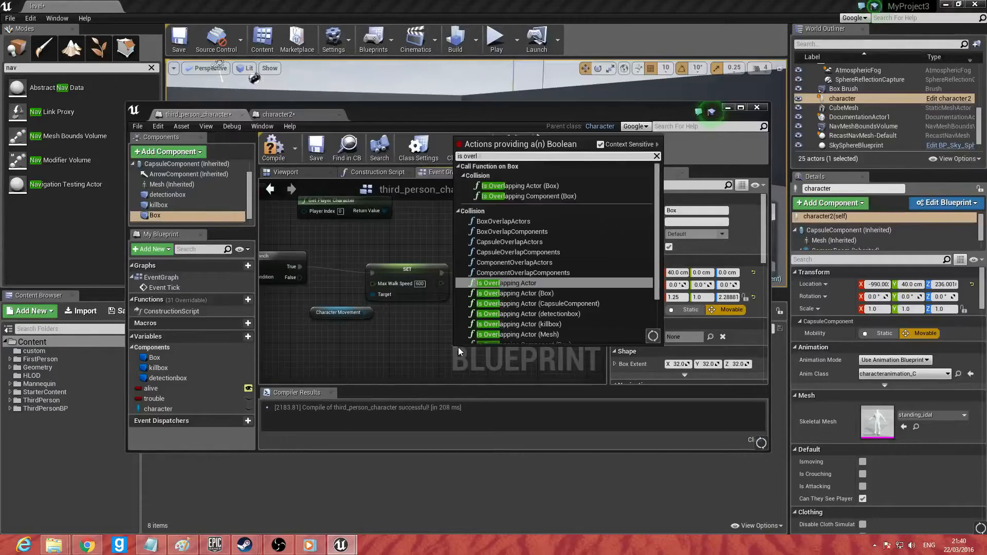
text(apping)
key(Up)
key(Up)
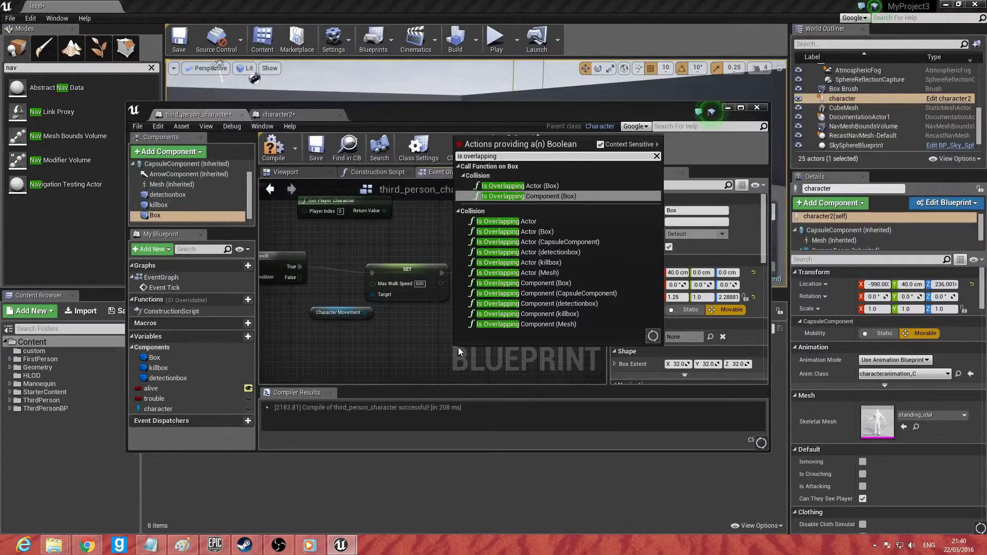
key(Up)
key(Return)
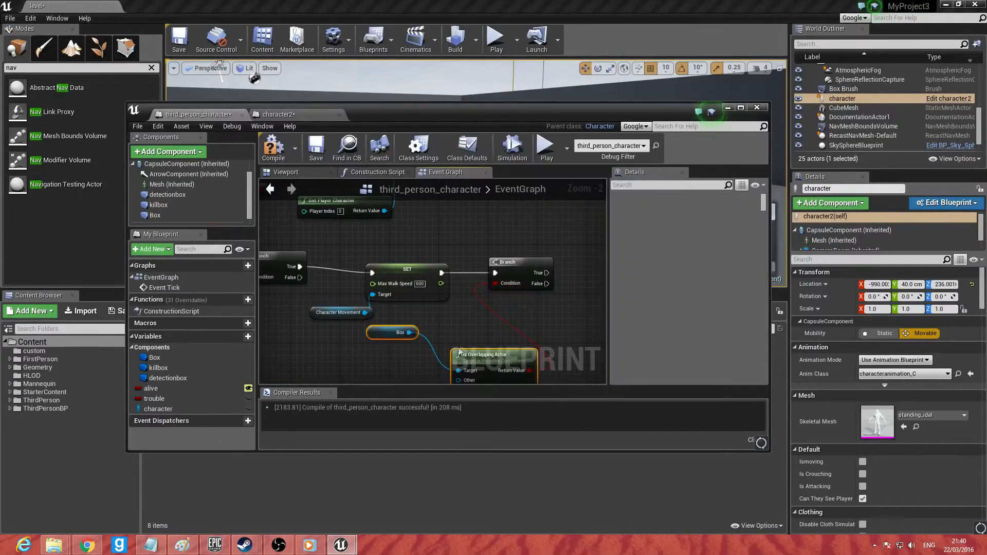
right_drag(439, 354, 392, 288)
Step: Rename the new box collision component to catchbox
click(173, 218)
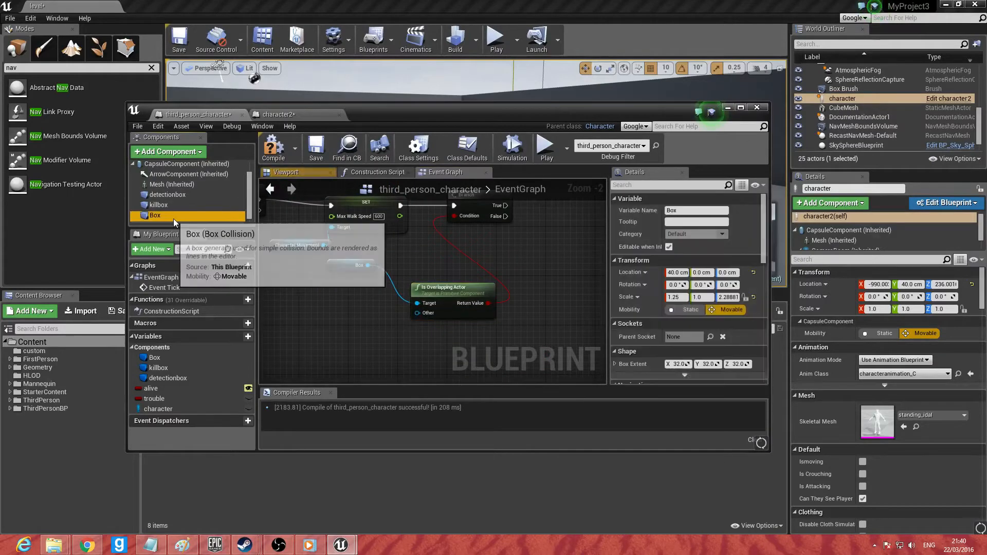
right_click(174, 218)
click(198, 302)
text(catc)
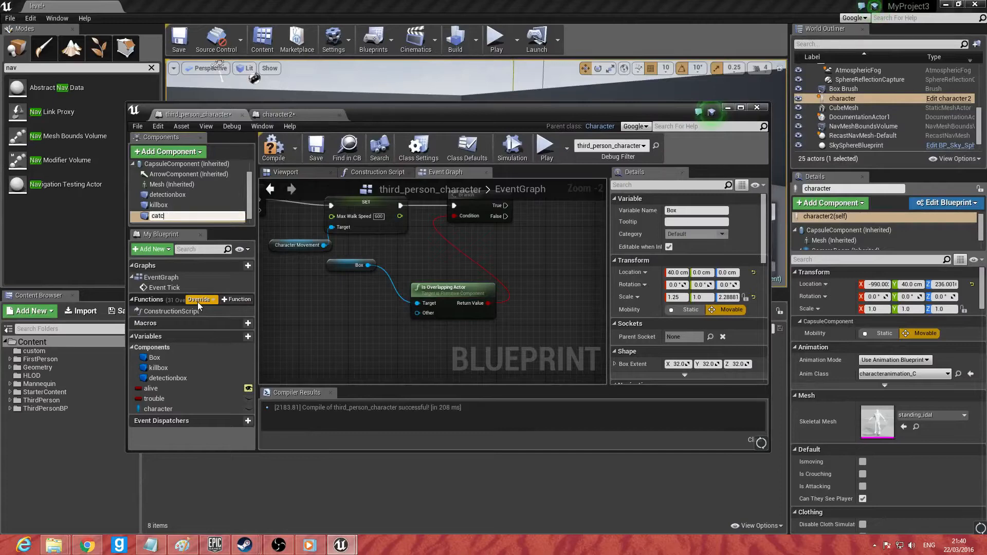
text(hbox)
key(Return)
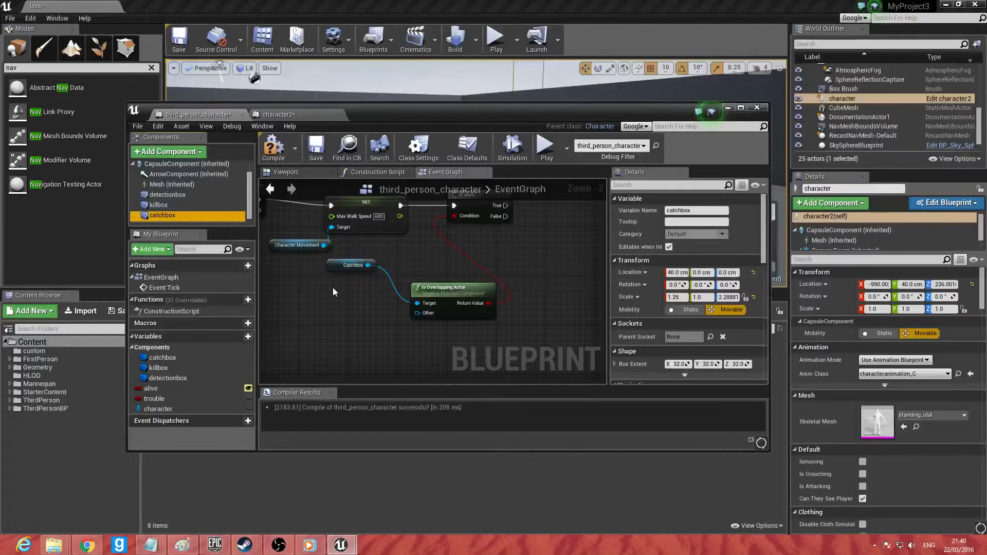
Step: Connect a Get Player Character node to the Other input of Is Overlapping Actor and place it beside that node
drag(417, 313, 350, 316)
text(get player)
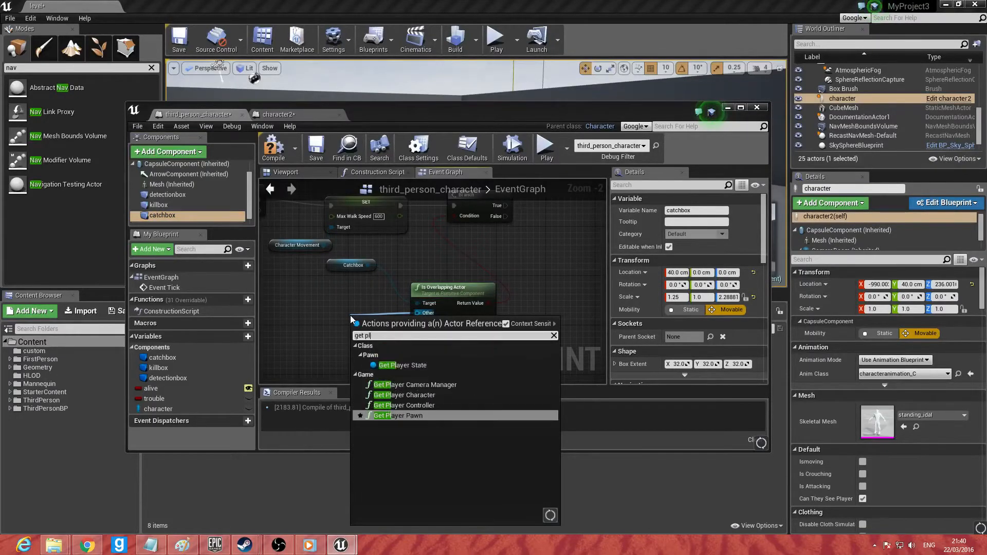
key(Up)
key(Up)
key(Return)
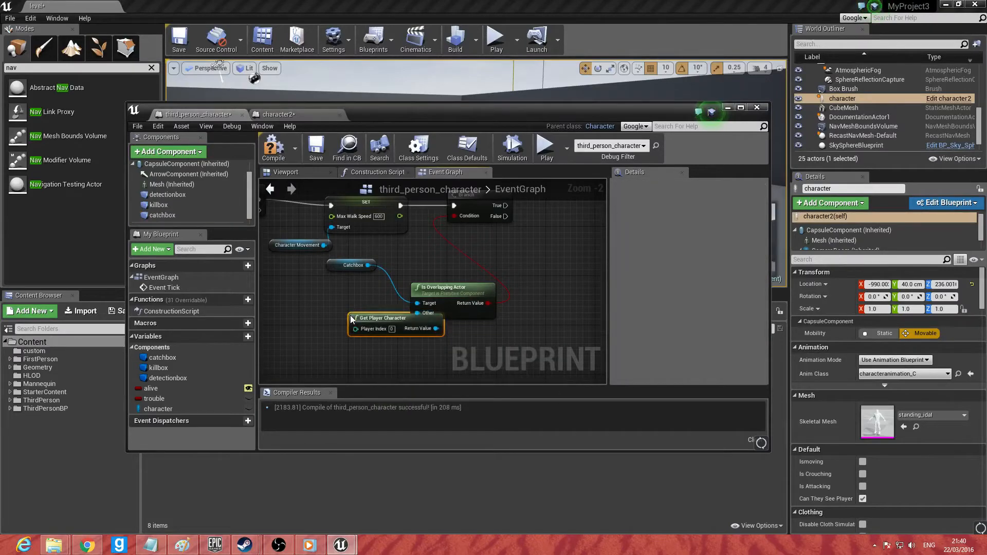
drag(372, 315, 316, 313)
Step: Add a Delay node on the overlap Branch's True output with a Duration of 2
mouse_move(374, 290)
right_down()
mouse_move(393, 370)
mouse_move(305, 311)
mouse_move(238, 327)
mouse_move(372, 303)
right_up()
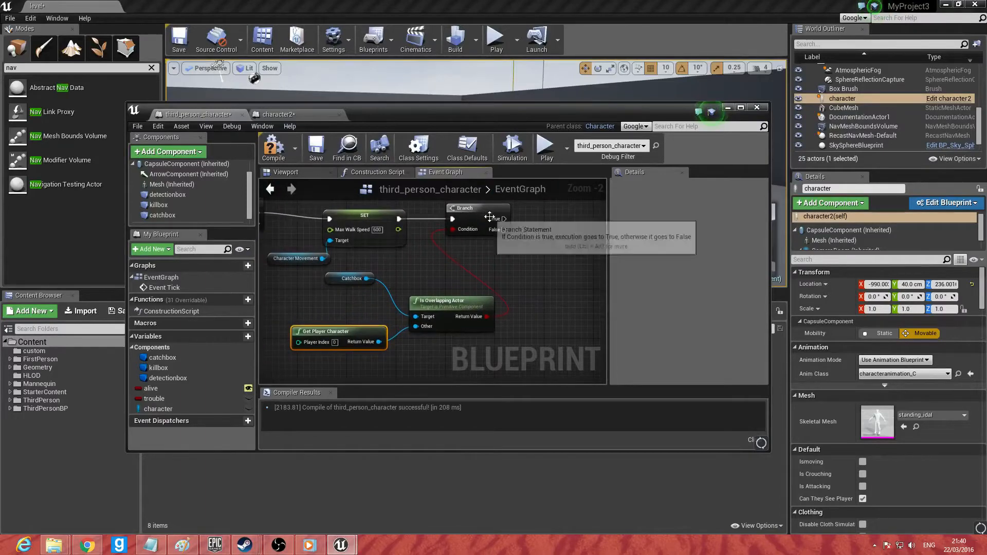
drag(503, 220, 532, 220)
text(delauy)
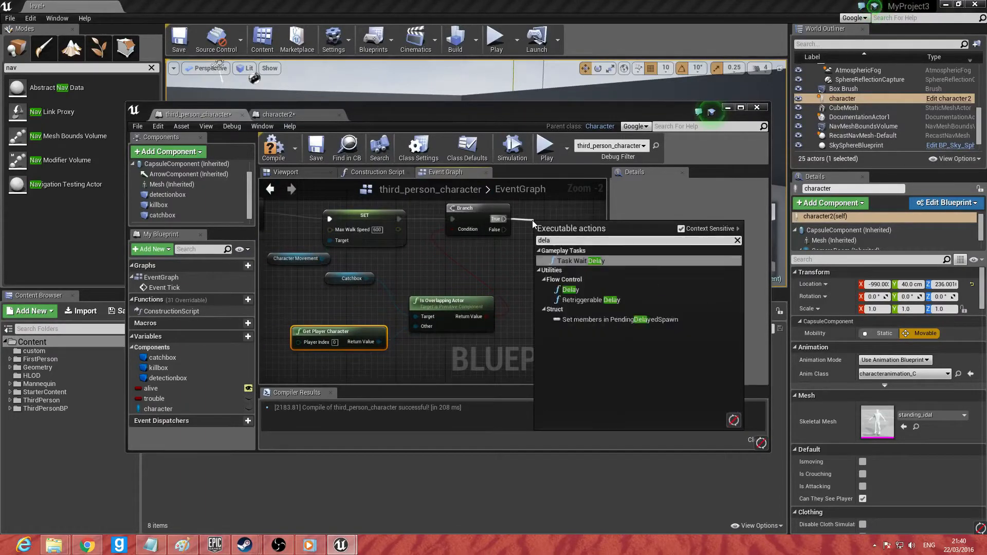
key(BackSpace)
key(BackSpace)
text(y)
key(Return)
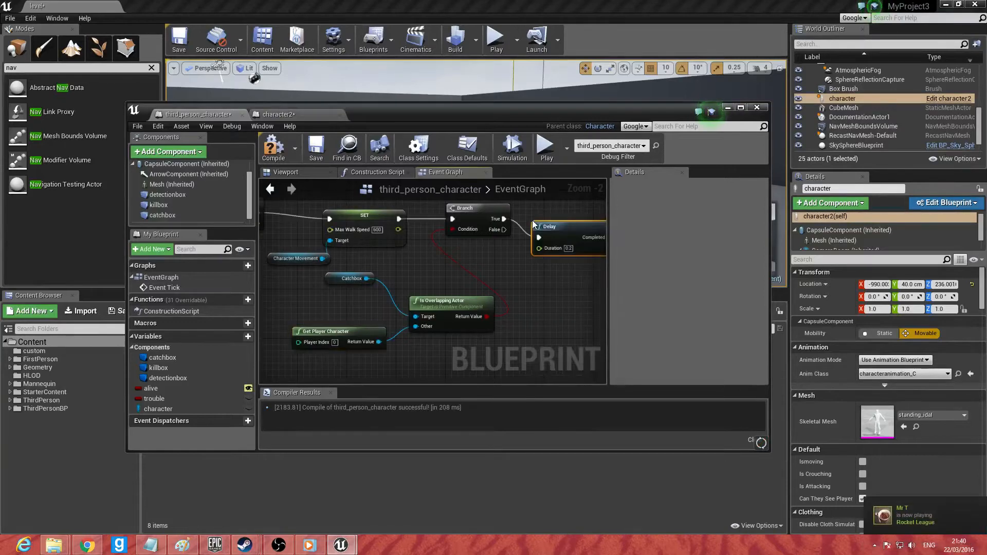
click(569, 249)
text(2)
Step: Add an Open Level node after the Delay's Completed output and set its Level Name to level
right_drag(545, 284, 445, 281)
right_drag(477, 221, 587, 249)
right_drag(609, 297, 467, 292)
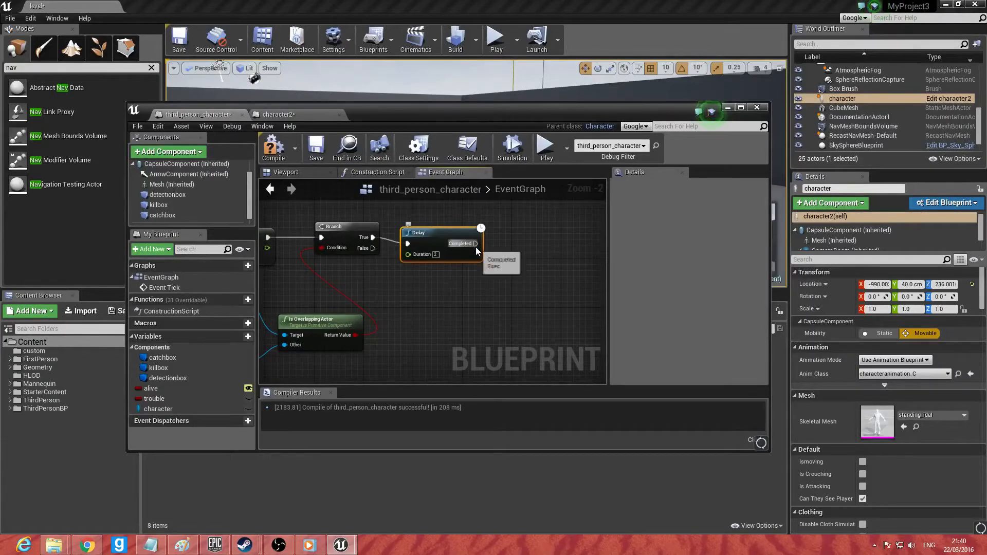
drag(475, 244, 517, 242)
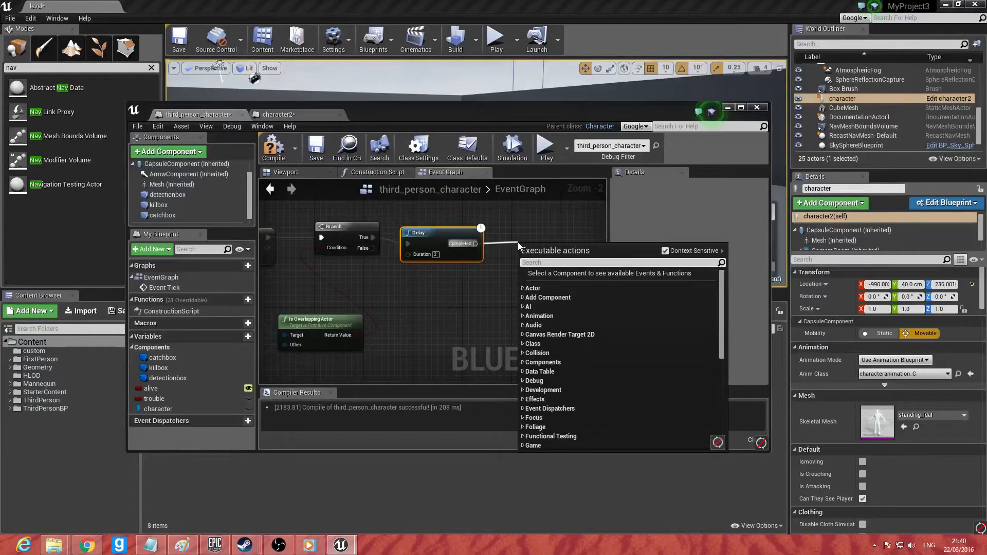
text(open)
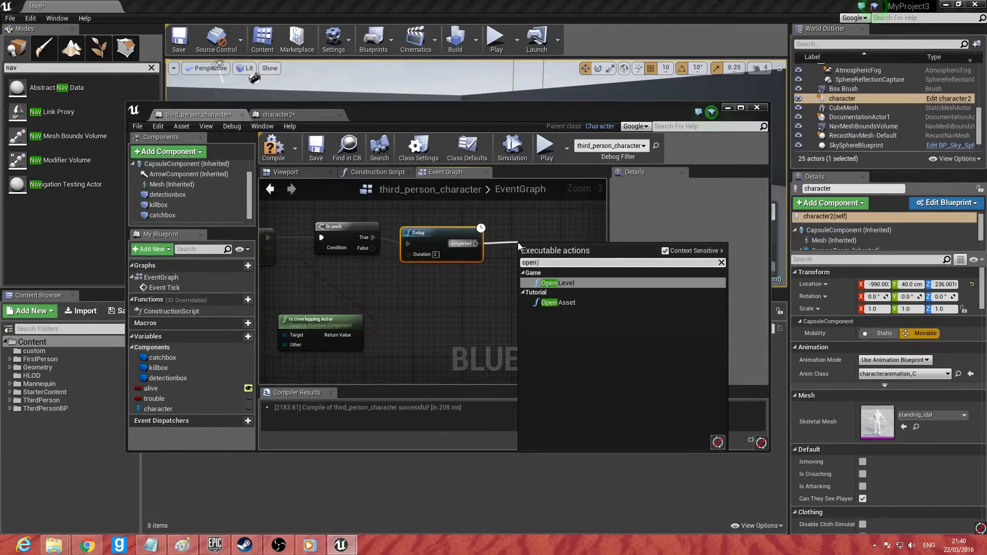
key(Return)
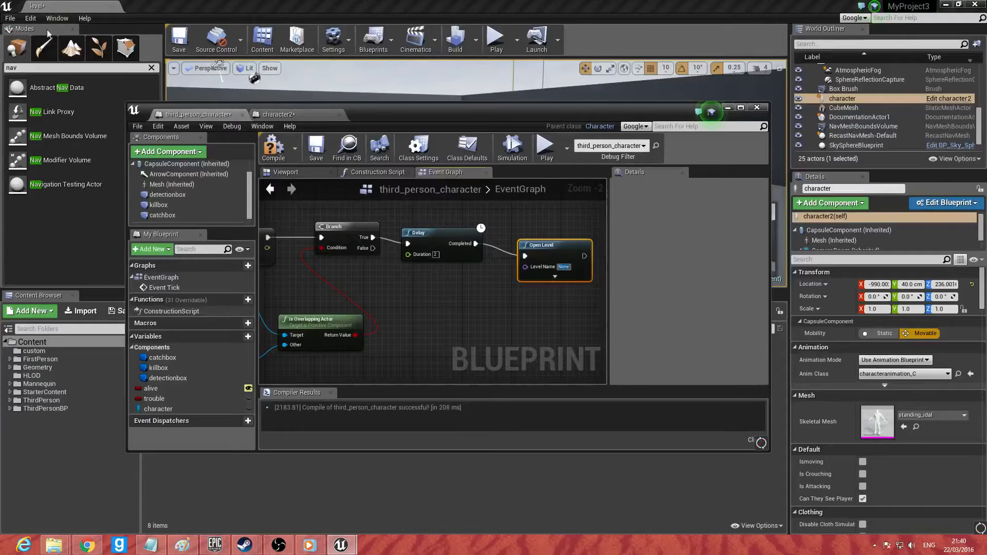
text(level)
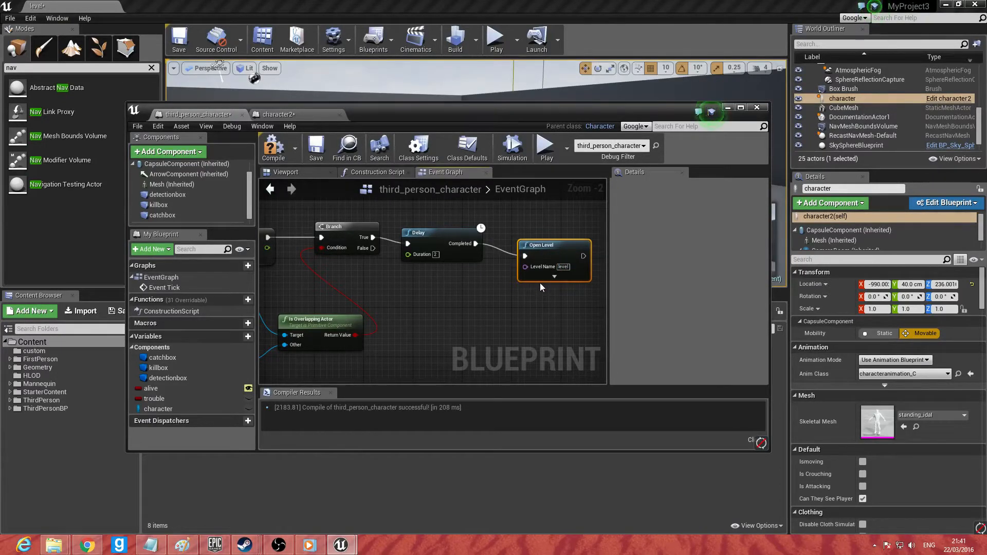
Step: Compile the blueprint, move its window clear of the level viewport, and play-test the enemy catching the player
right_drag(484, 258, 673, 254)
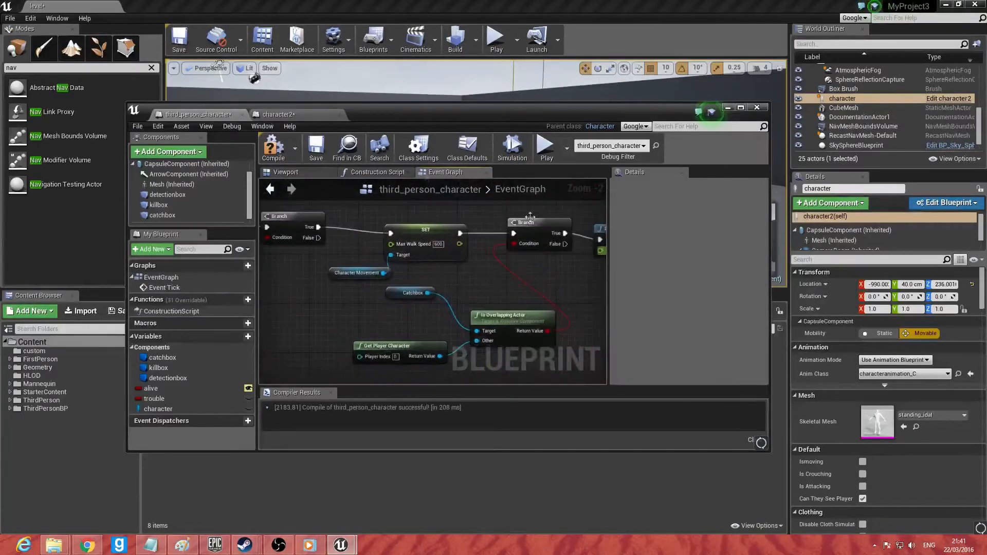
click(273, 147)
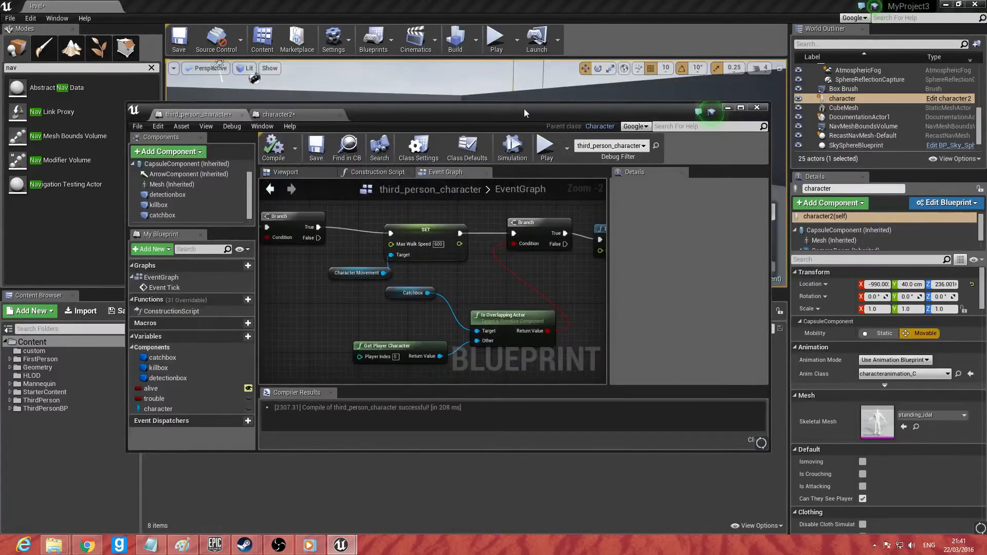
drag(526, 110, 515, 311)
click(495, 41)
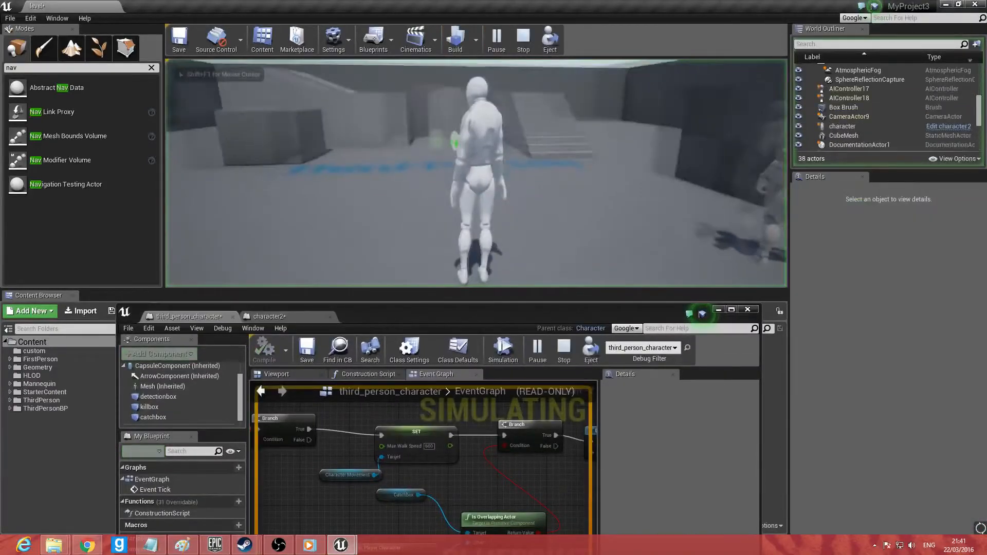
key(a)
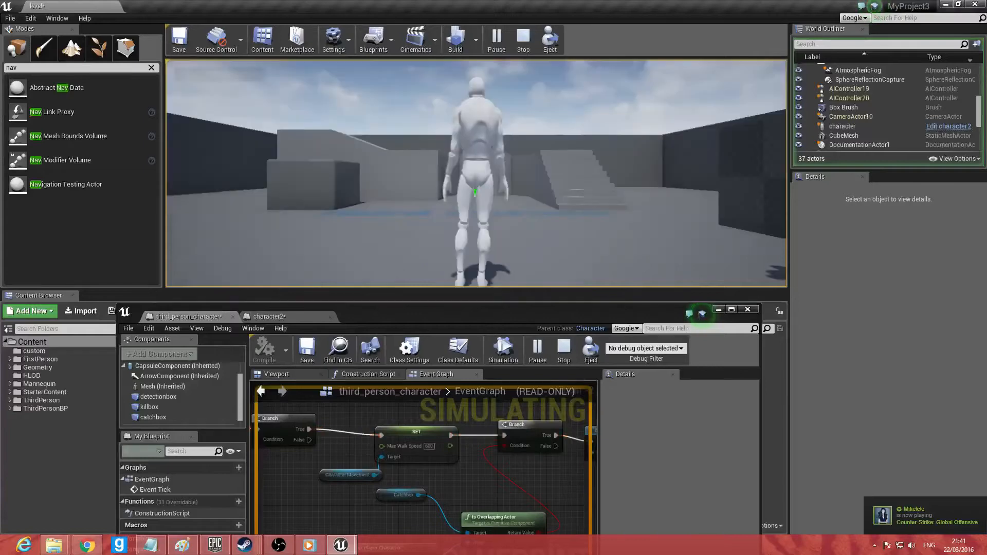
key(w)
key(Escape)
Step: Set the Delay node's Duration to 1 and play-test the level restart again
right_drag(567, 466, 438, 440)
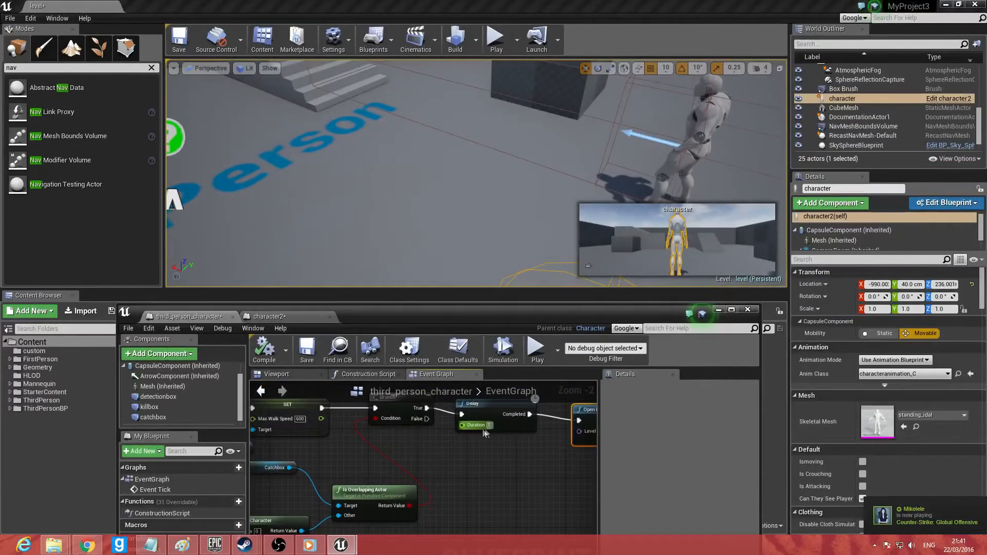
click(558, 350)
click(537, 342)
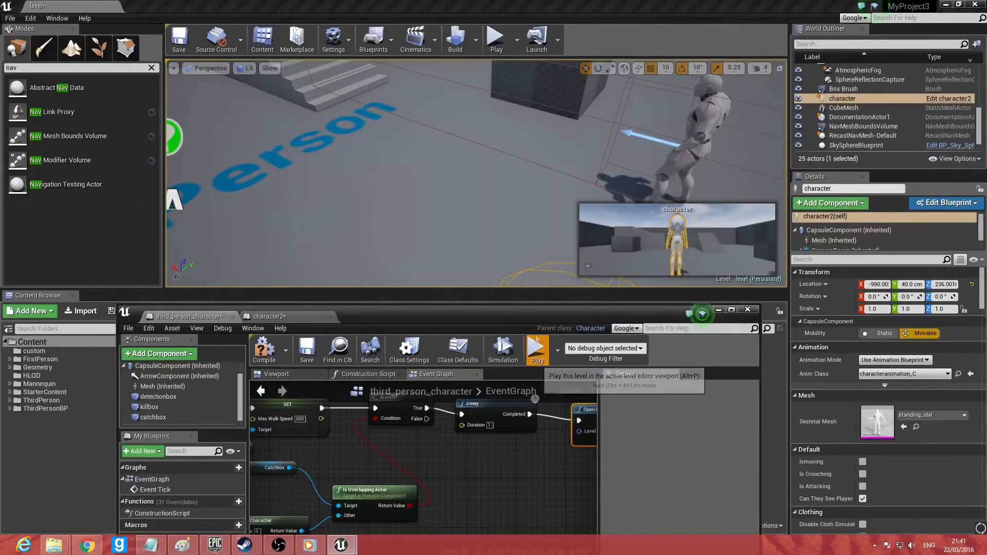
key(w)
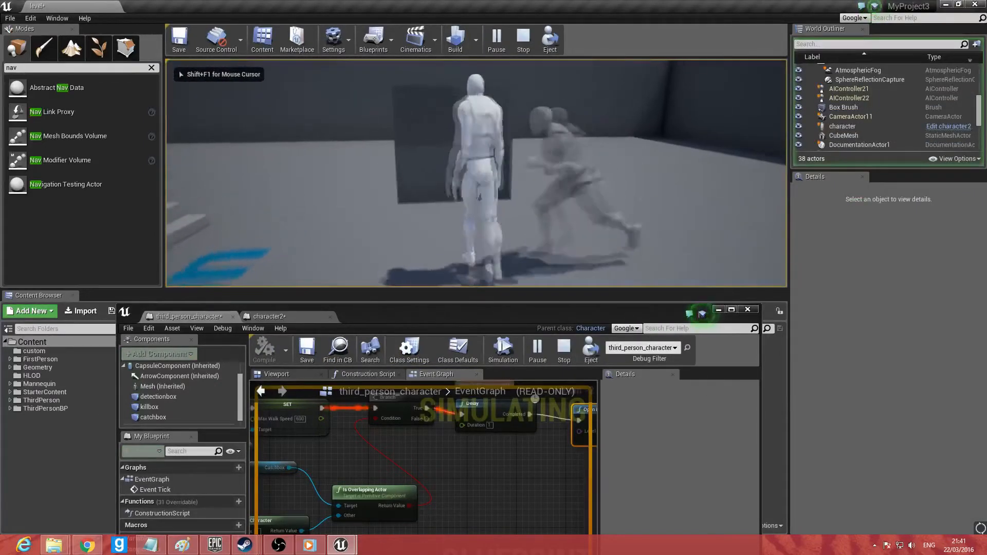
key(Escape)
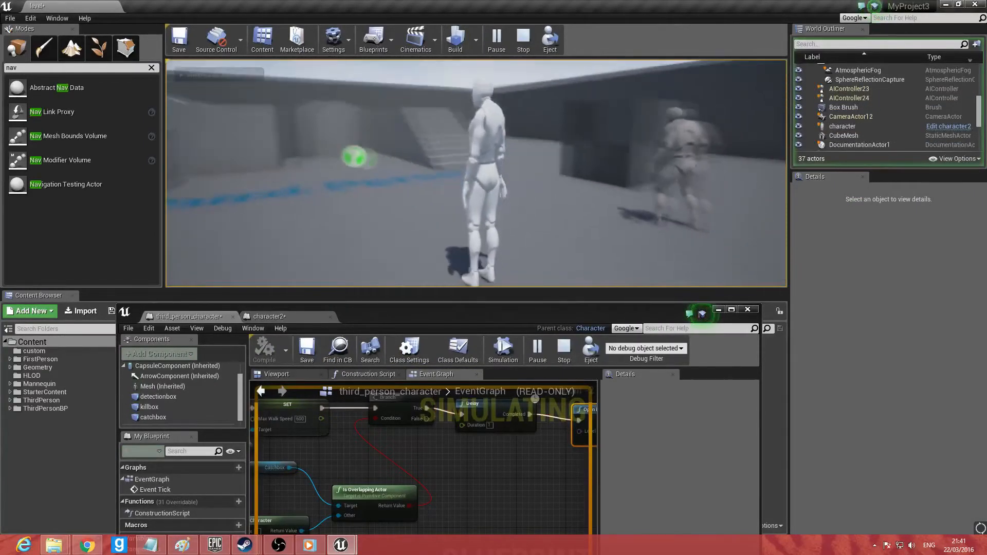
Step: Try a .5 fraction in the Delay node's Duration and restore the value to 1
right_drag(490, 465, 408, 466)
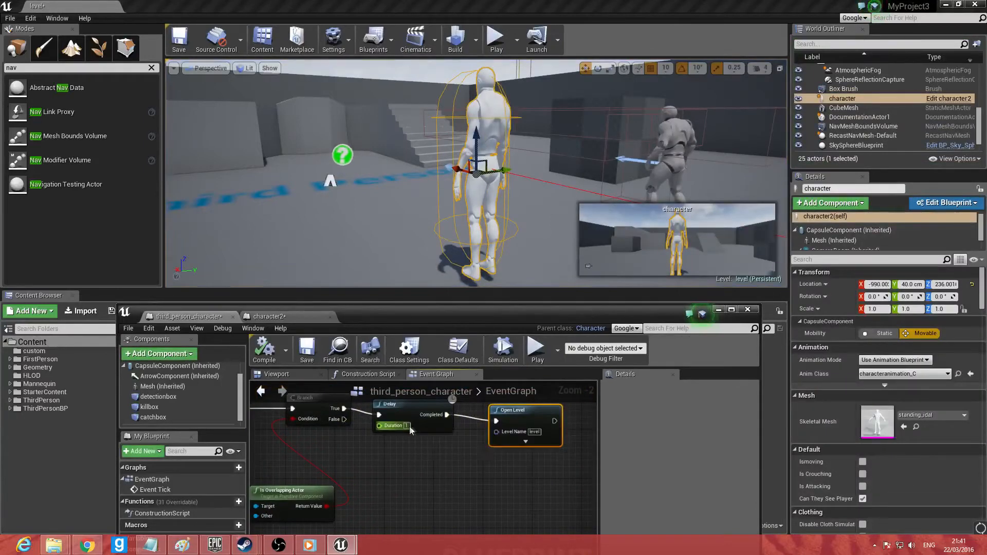
text(.5)
key(BackSpace)
key(BackSpace)
text(.)
key(BackSpace)
key(BackSpace)
text(1)
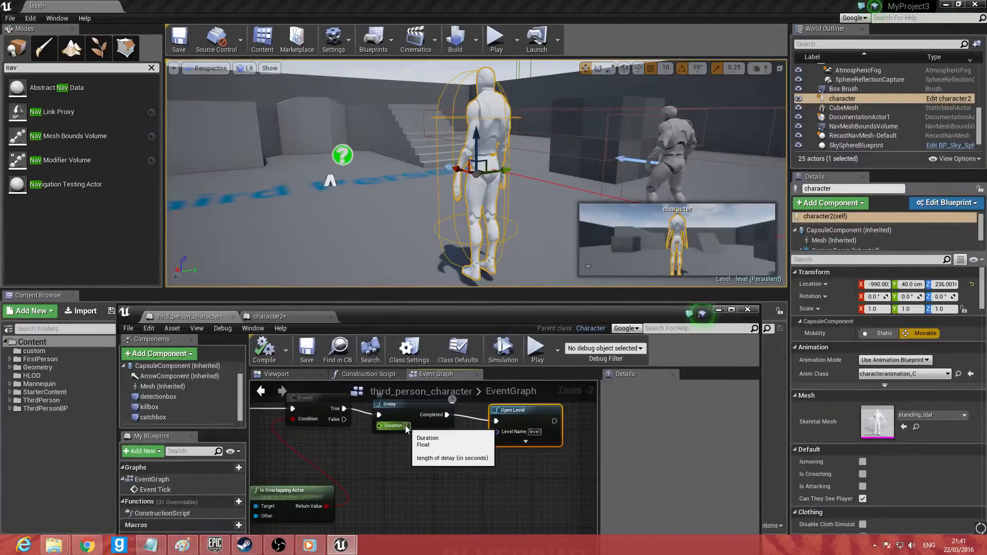
Step: Set the Delay node's Duration to 0.5 and compile the third_person_character blueprint
text(0.5)
key(Return)
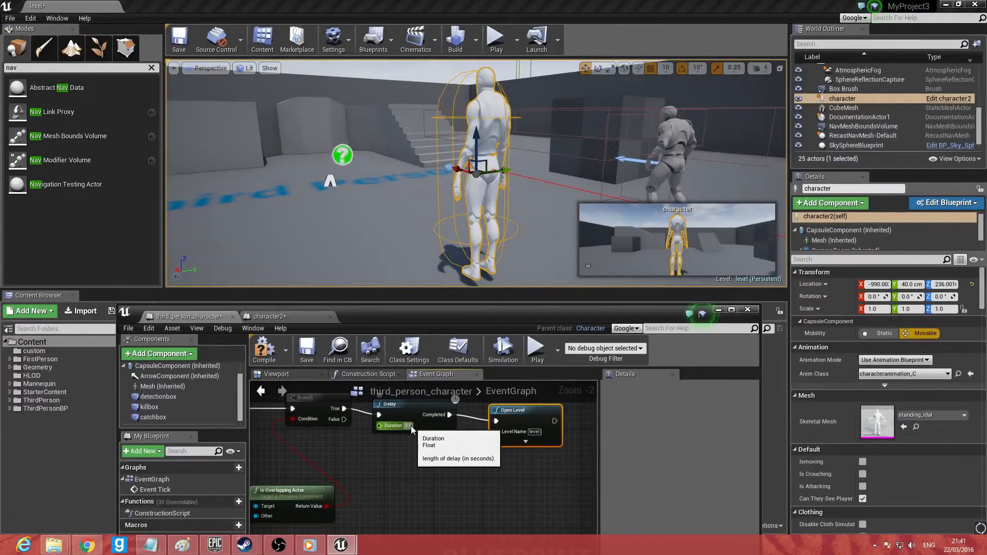
click(265, 352)
Step: Play-test the level by running the player around the enemies, checking the catch and restart with the half-second delay
click(537, 352)
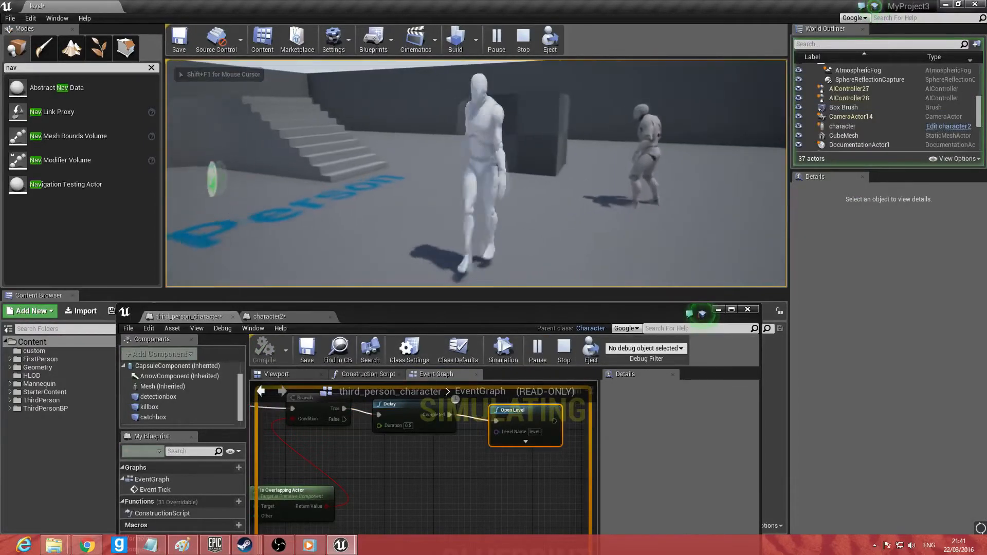
key(d)
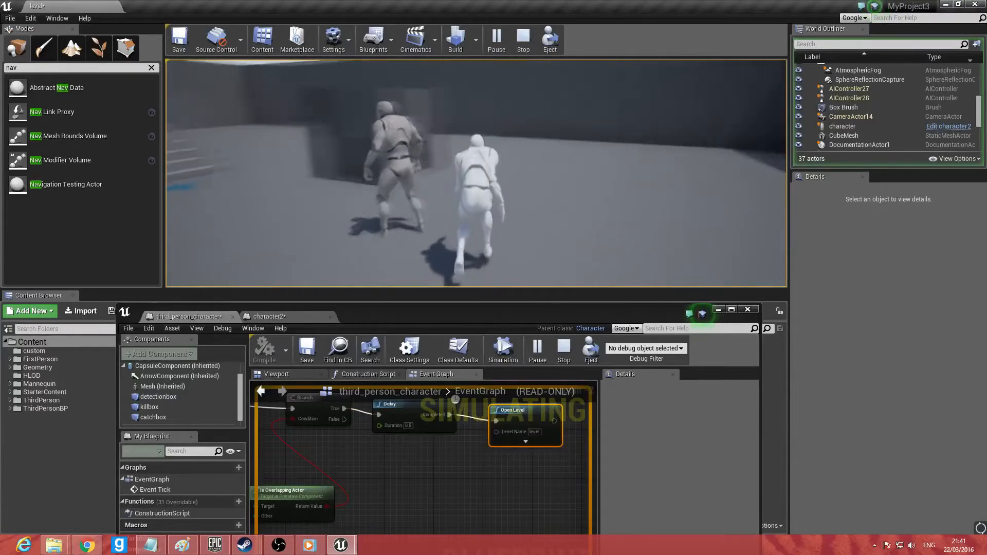
key(w)
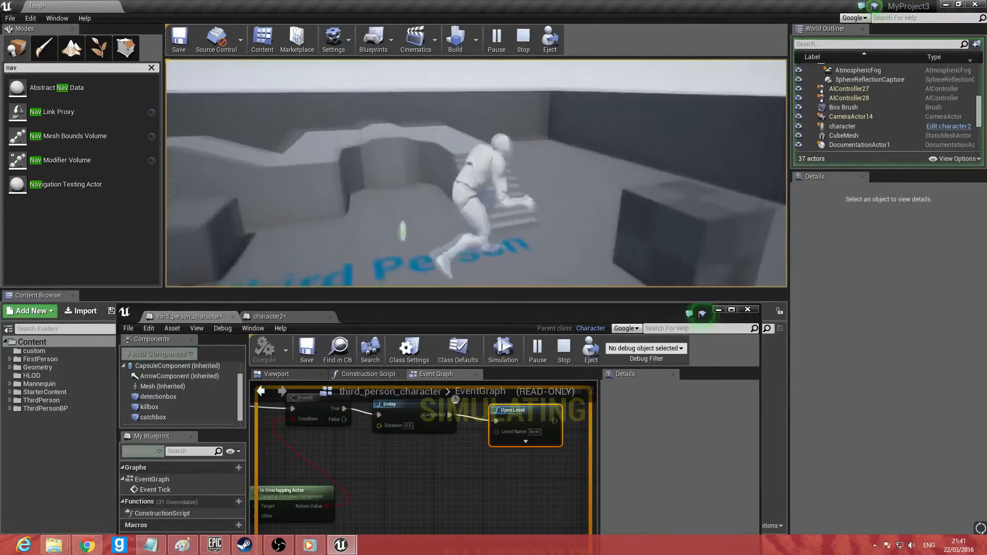
key(w)
key(w)
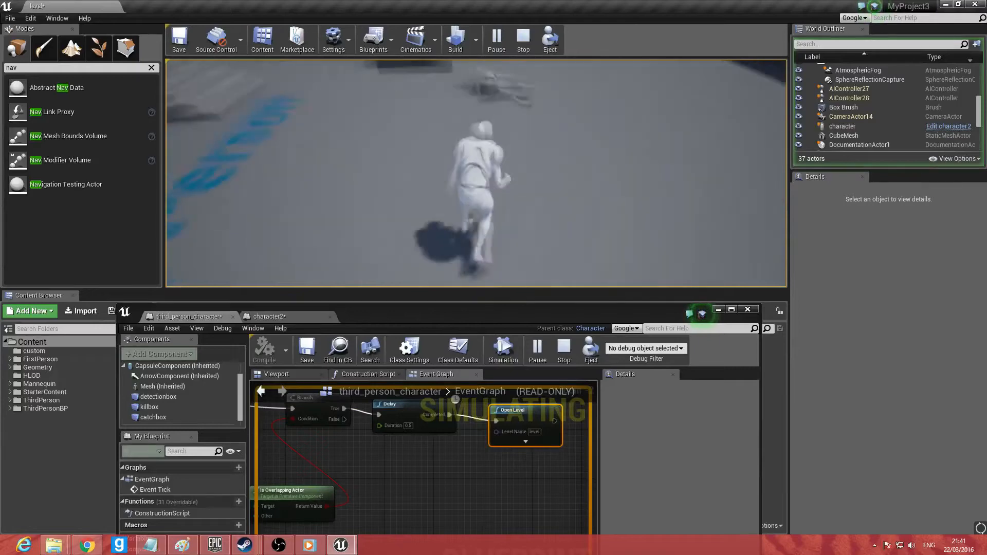
key(w)
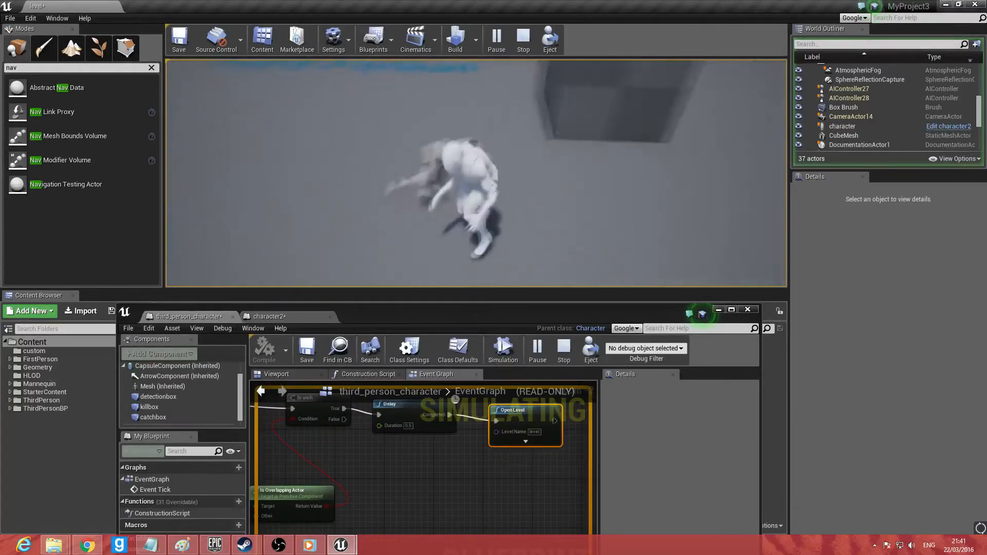
key(Escape)
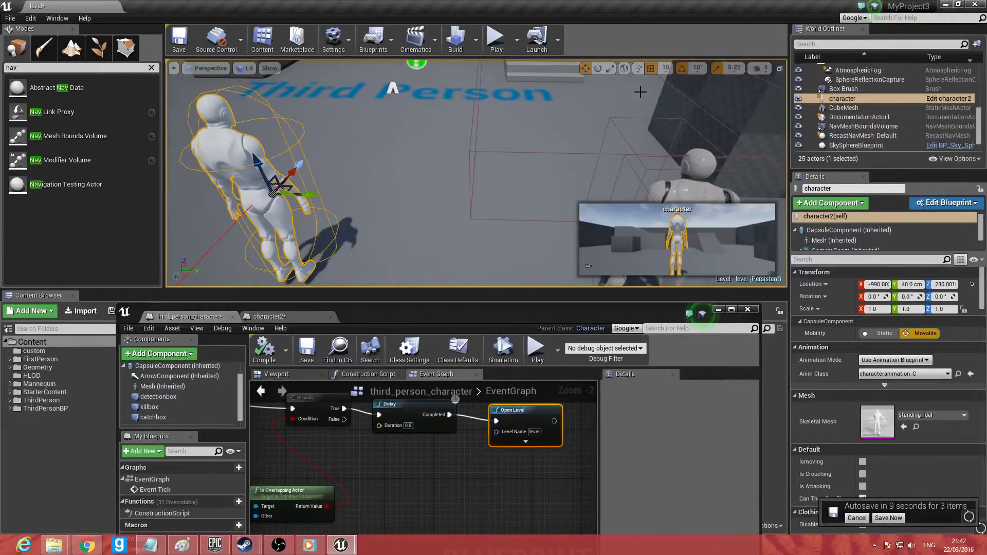
Step: Find the Box Trigger actor and place it beside the staircase at about X -270, Y 850, Z 130 cm
right_drag(467, 162, 272, 217)
key(s)
key(a)
key(w)
key(s)
drag(365, 311, 476, 134)
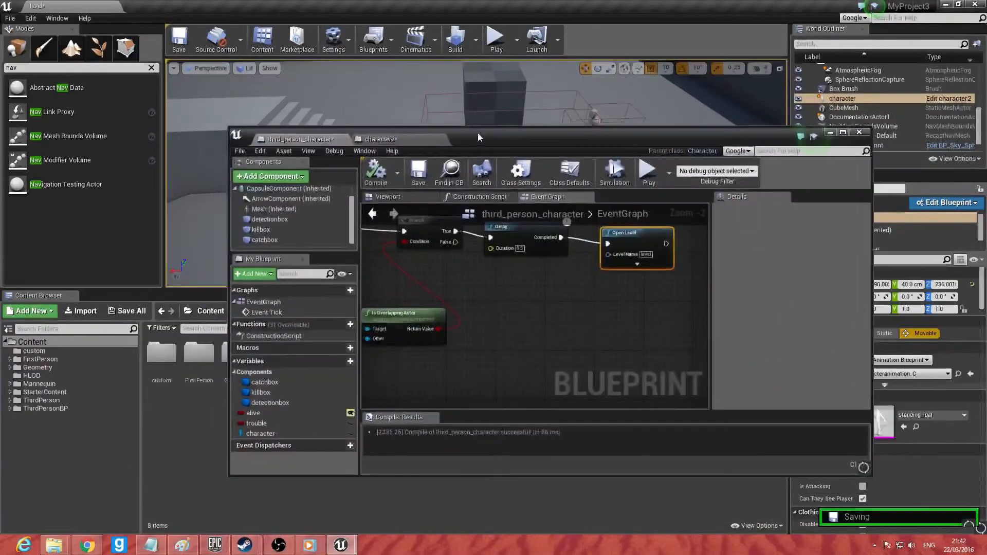
click(96, 68)
text(triff)
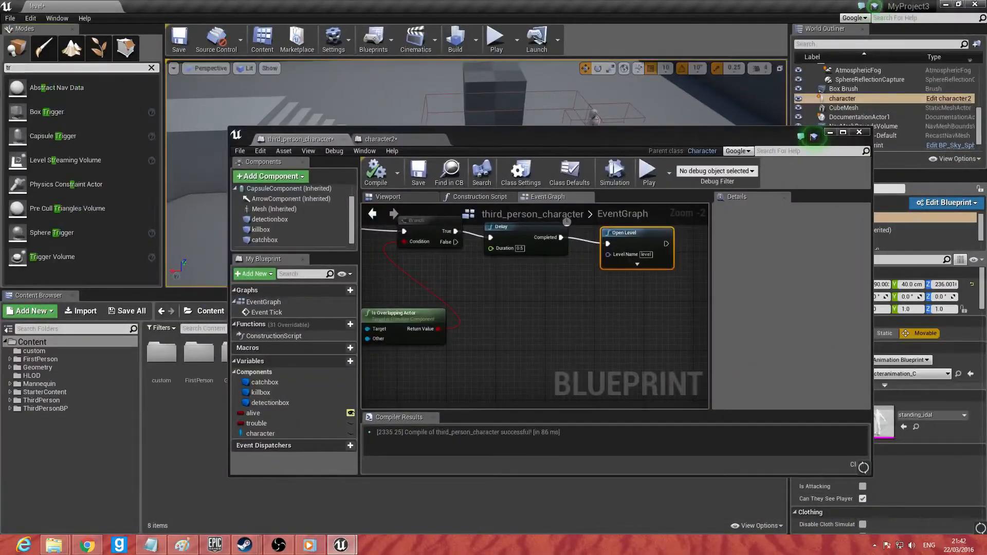
key(BackSpace)
text(gger)
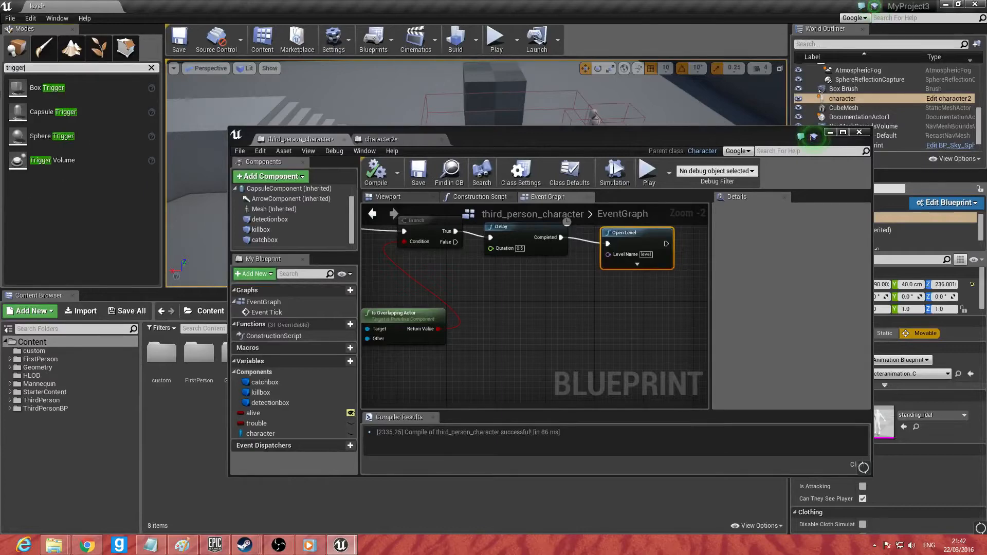
drag(46, 88, 375, 102)
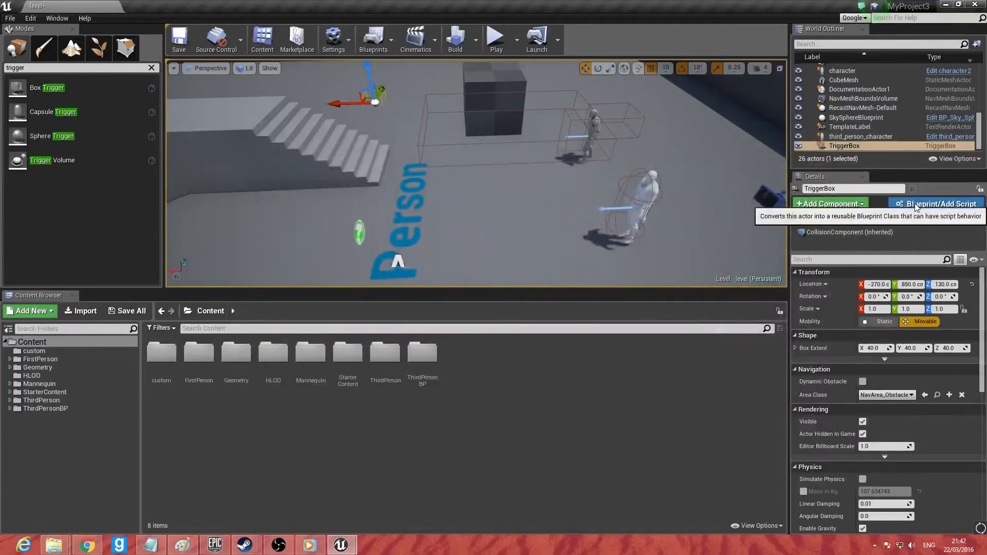
Step: Convert the trigger box into a blueprint named safezone in the Content folder and open its event graph
click(936, 204)
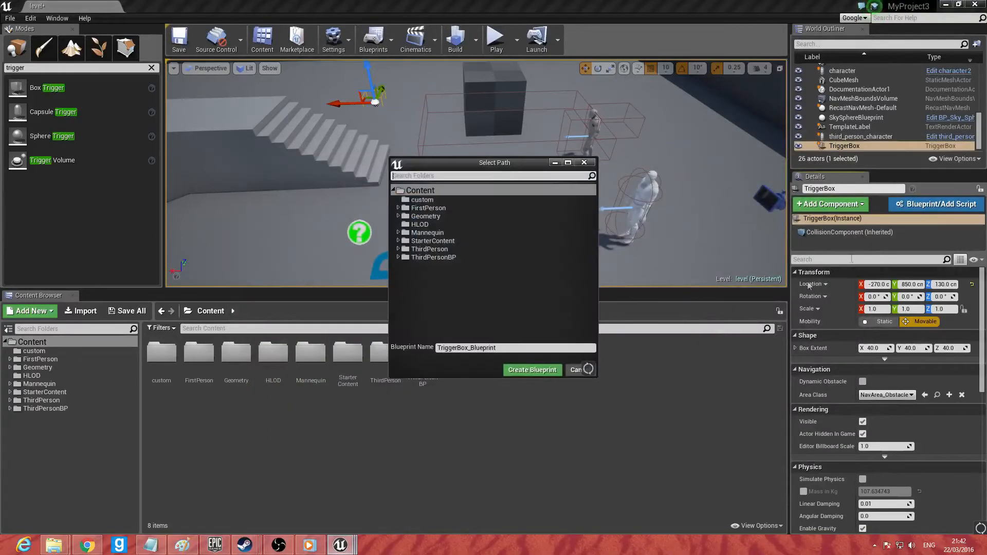
drag(505, 349, 353, 335)
text(safe)
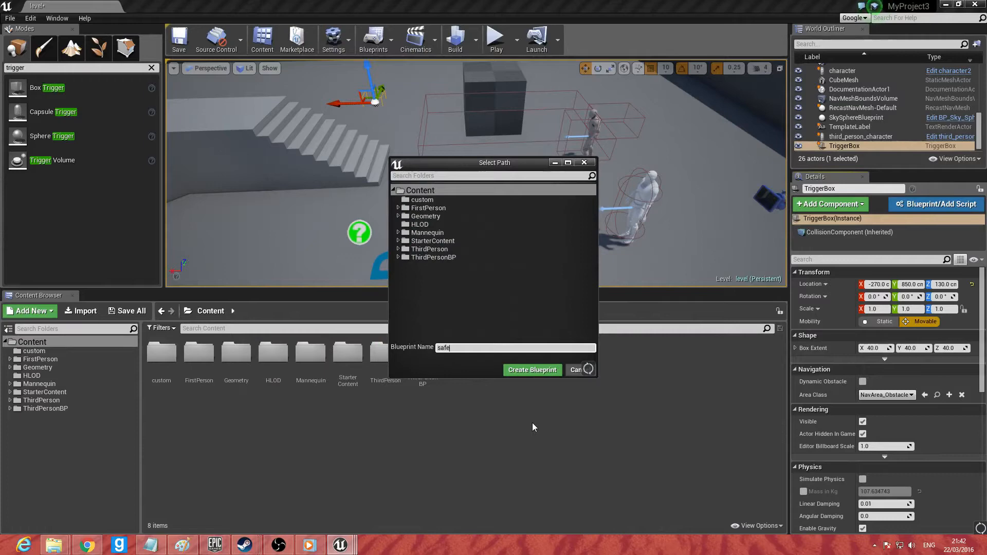
text(zone)
click(529, 370)
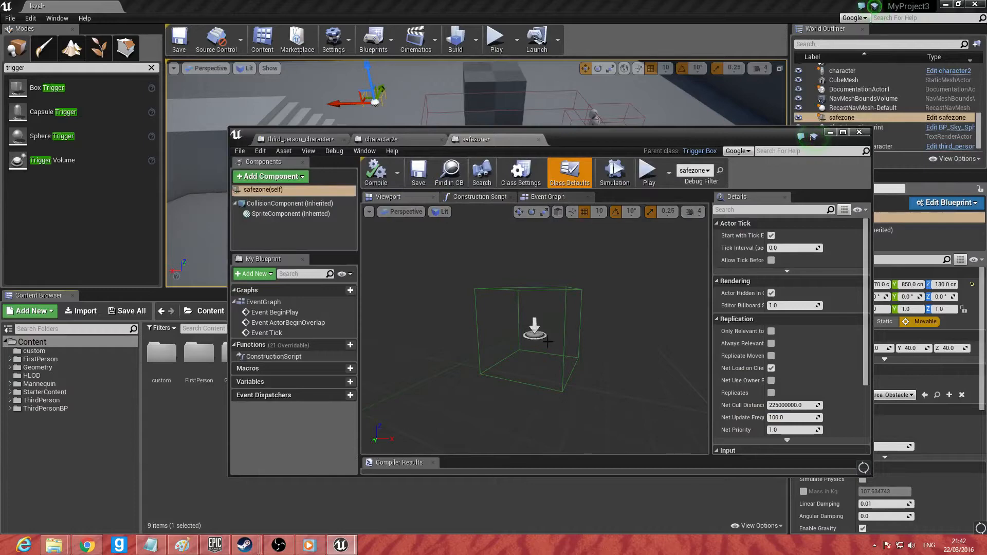
click(542, 199)
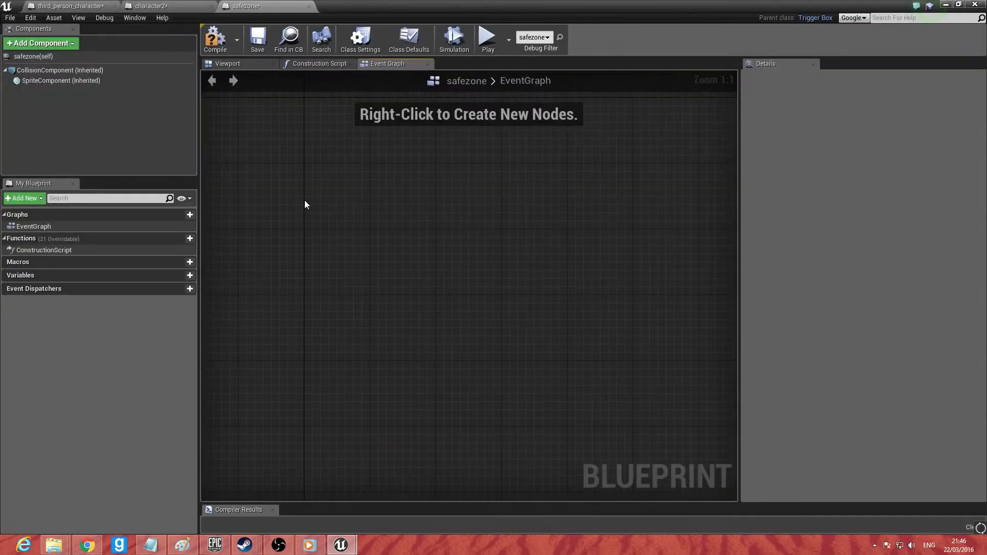
Step: Add an Event ActorBeginOverlap node to the safezone event graph
right_drag(369, 172, 379, 245)
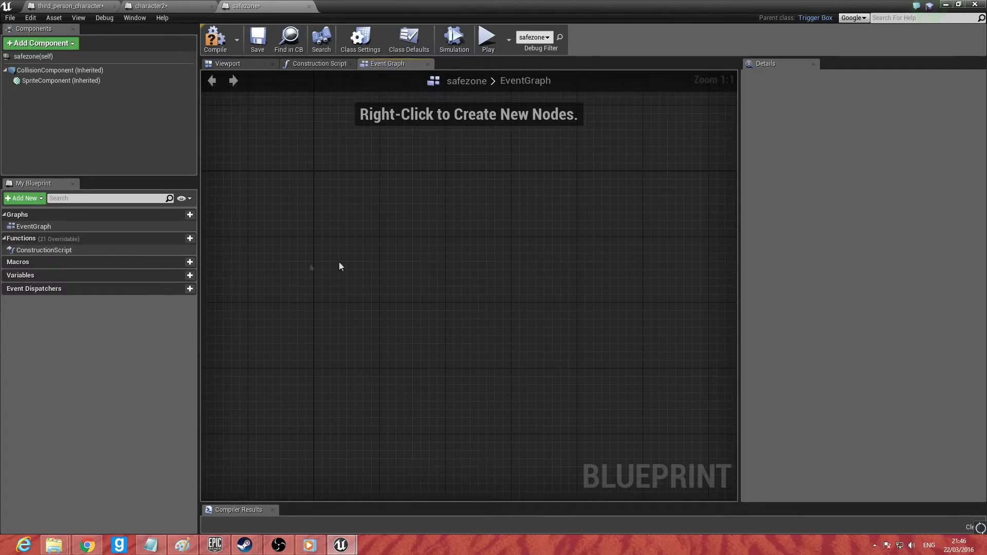
right_drag(414, 253, 484, 187)
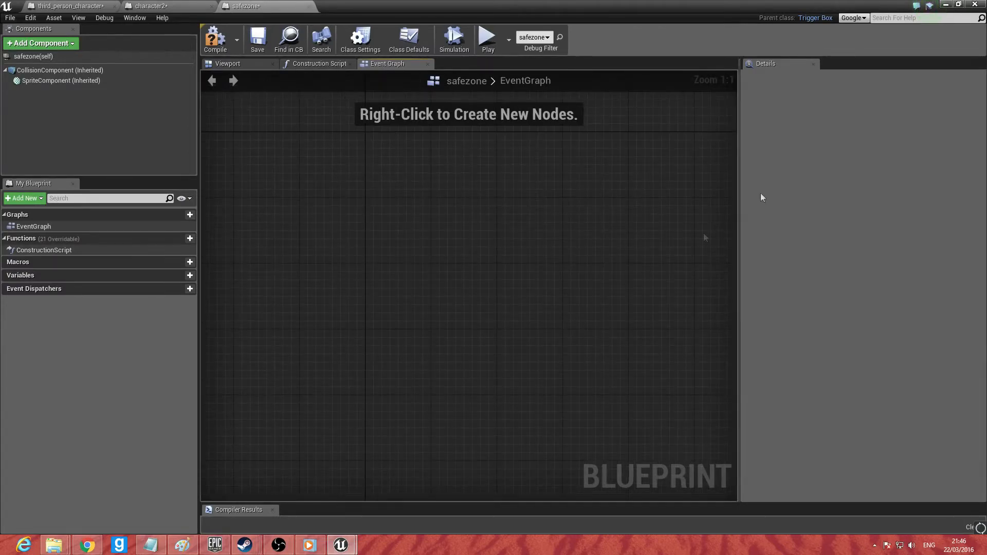
right_click(386, 285)
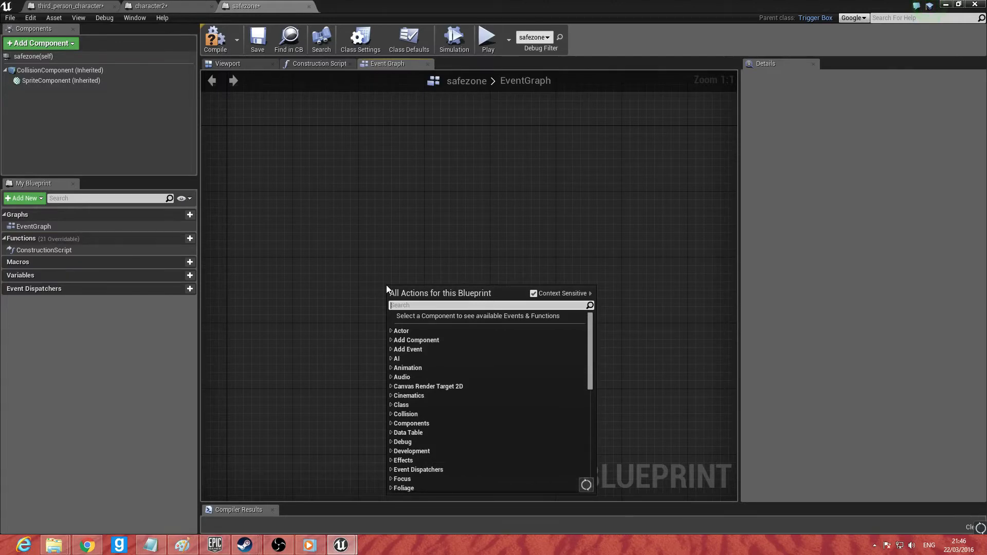
text(event be)
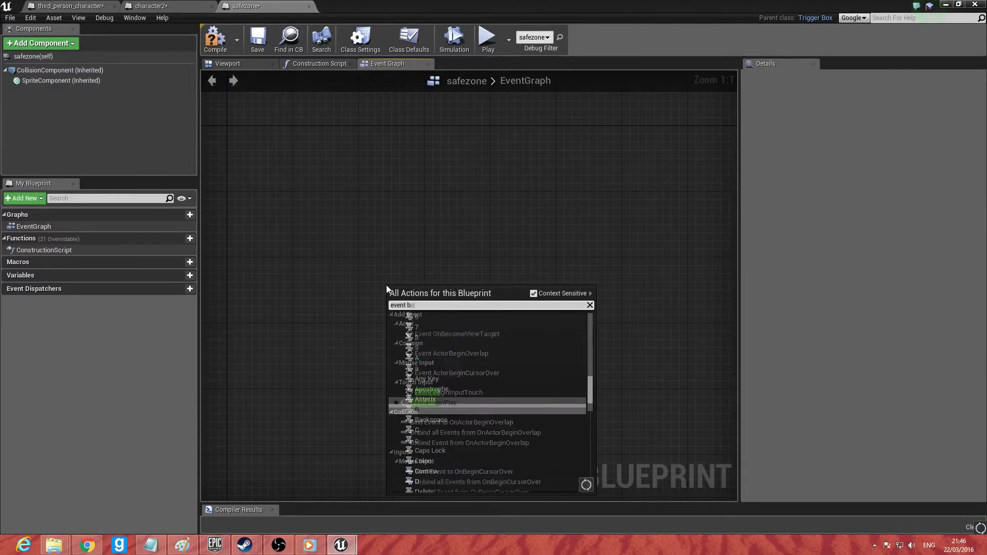
text(gin)
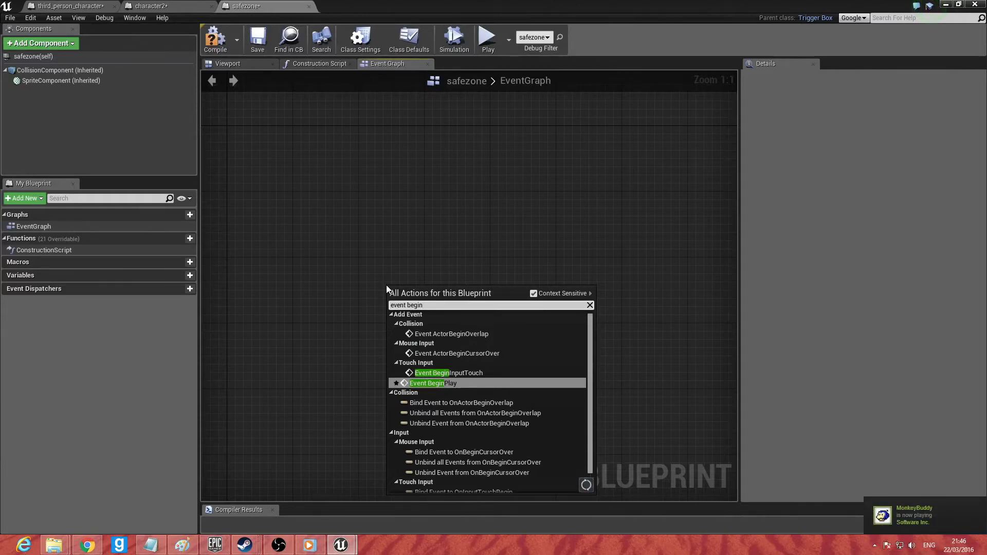
text( ovee)
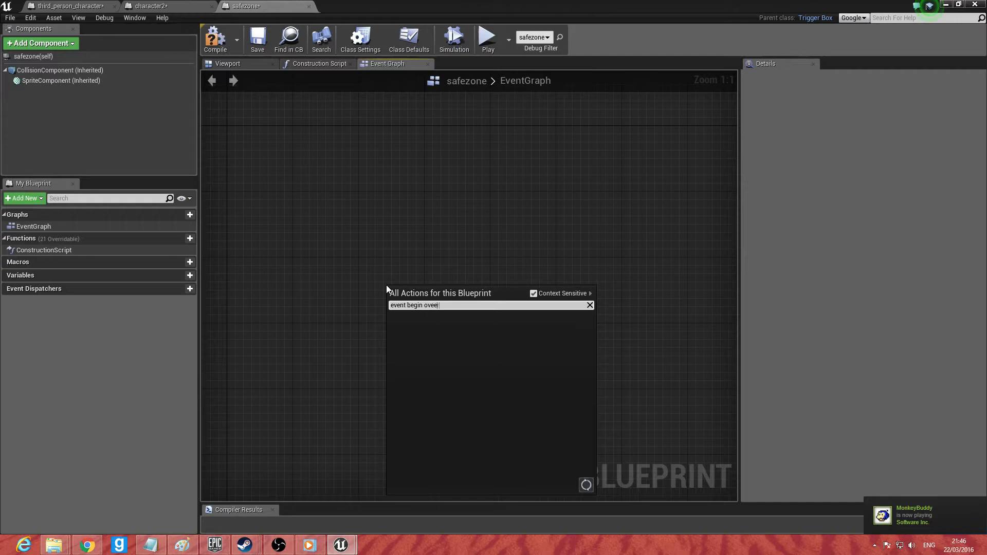
key(BackSpace)
text(rlap)
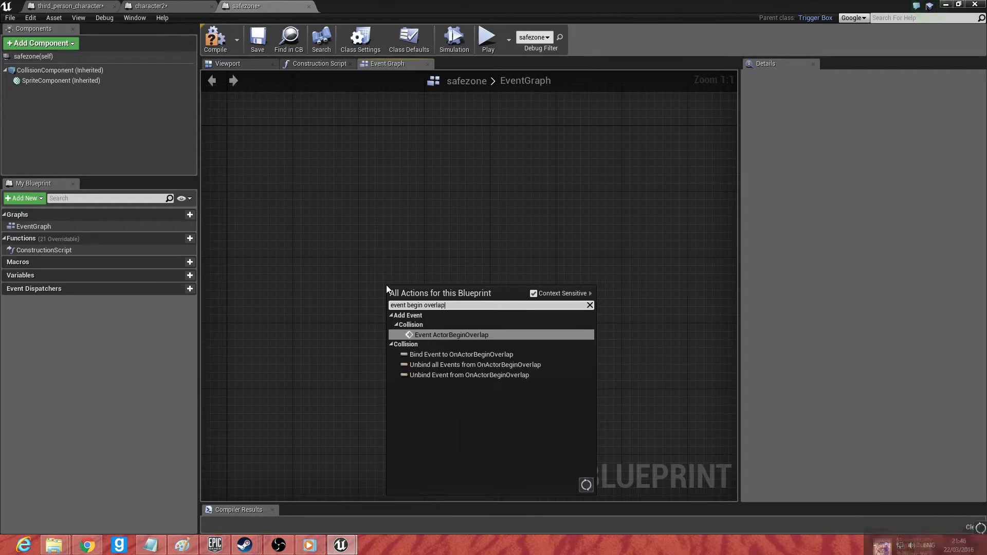
key(Return)
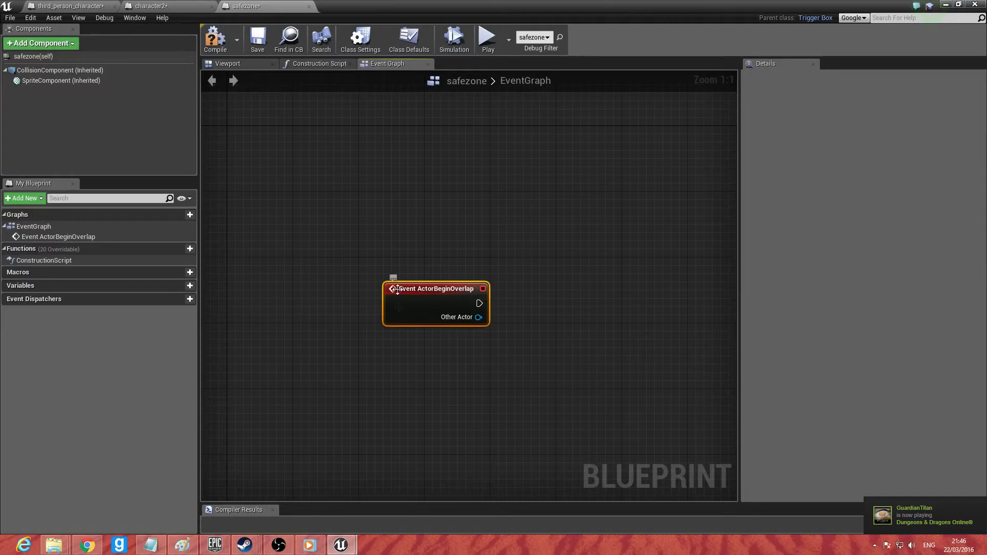
Step: Add a Branch node wired to the execution output of Event ActorBeginOverlap
drag(478, 304, 563, 304)
text(branch)
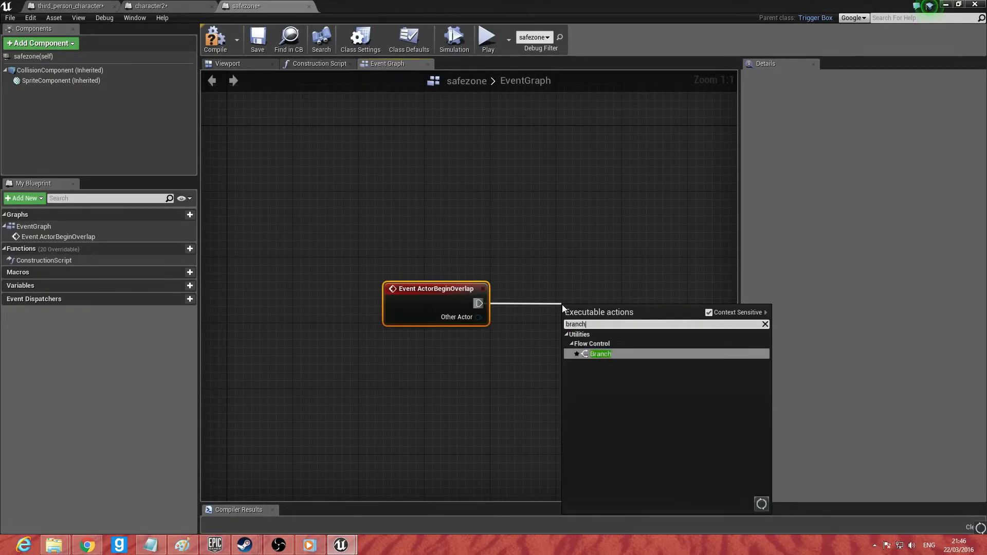
key(Return)
drag(567, 311, 542, 378)
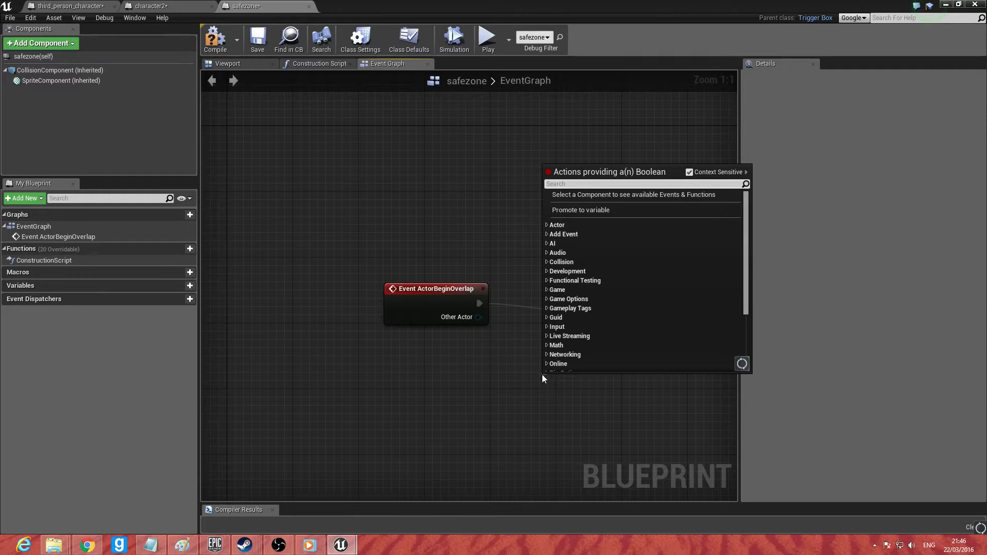
text(is overlap)
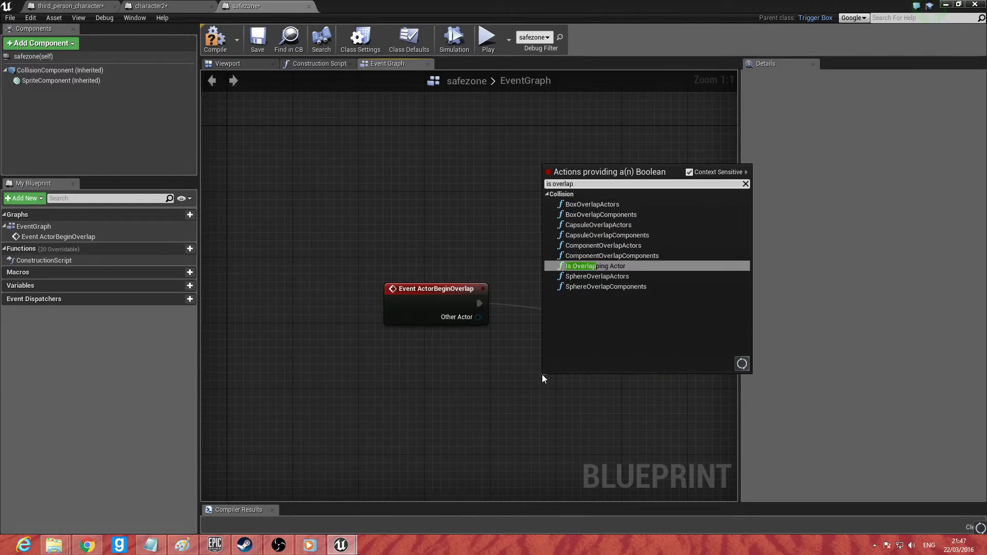
click(99, 91)
Step: Feed the Branch's Condition from an Is Overlapping Actor node that targets the CollisionComponent
click(79, 71)
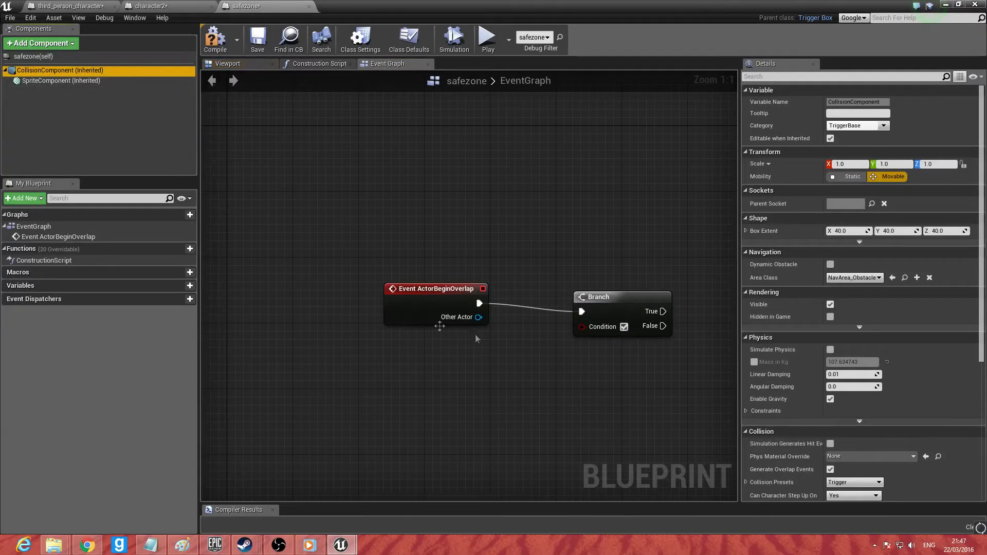
drag(576, 329, 493, 369)
text(is)
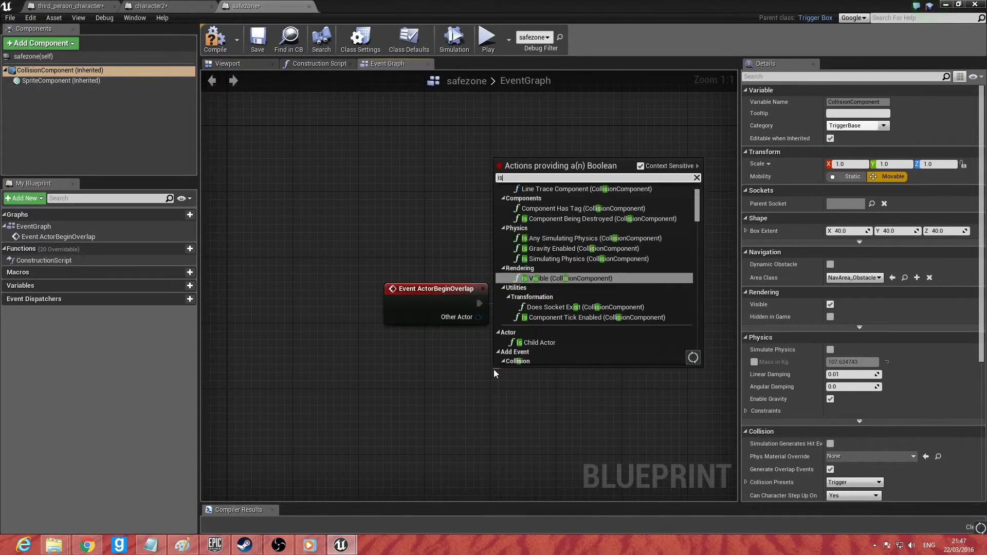
text( overlapping)
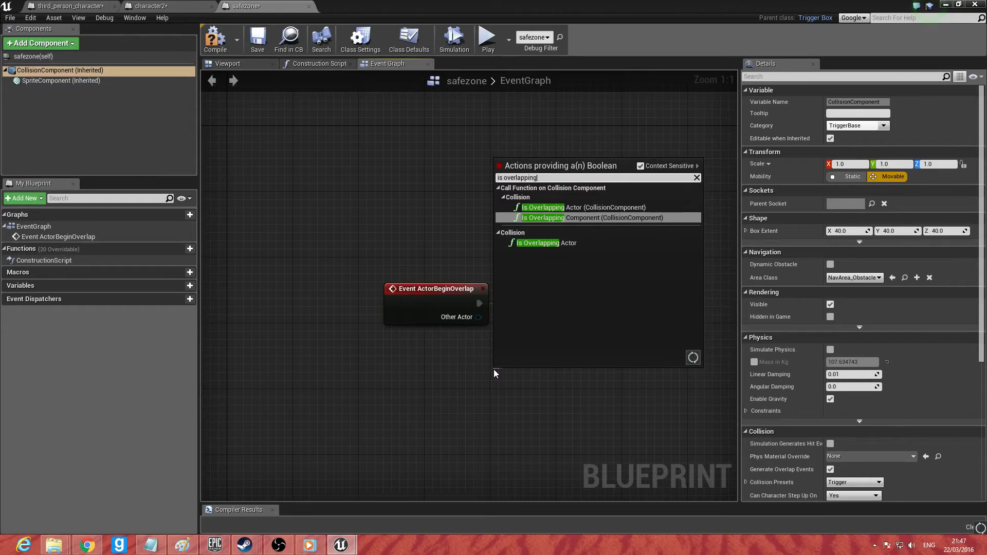
key(Up)
key(Return)
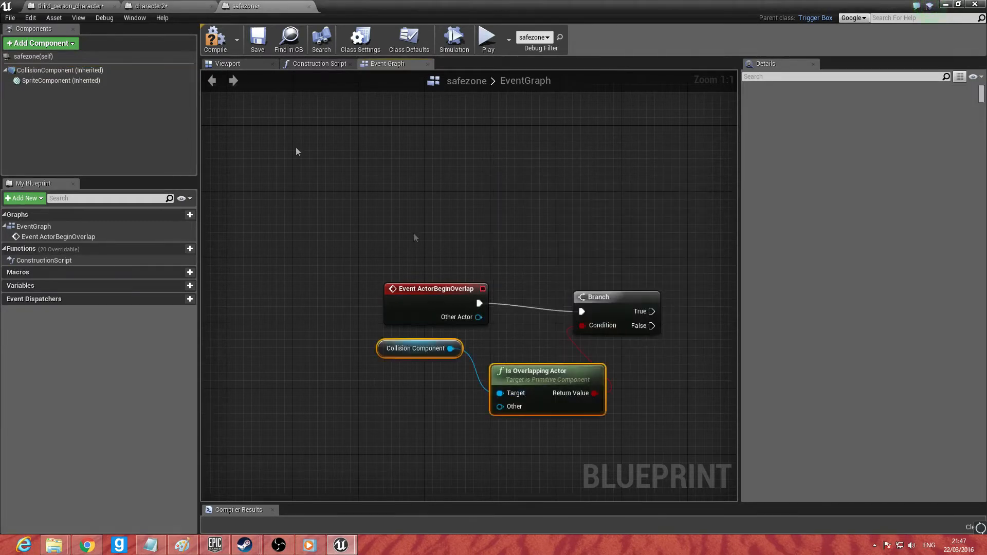
click(72, 70)
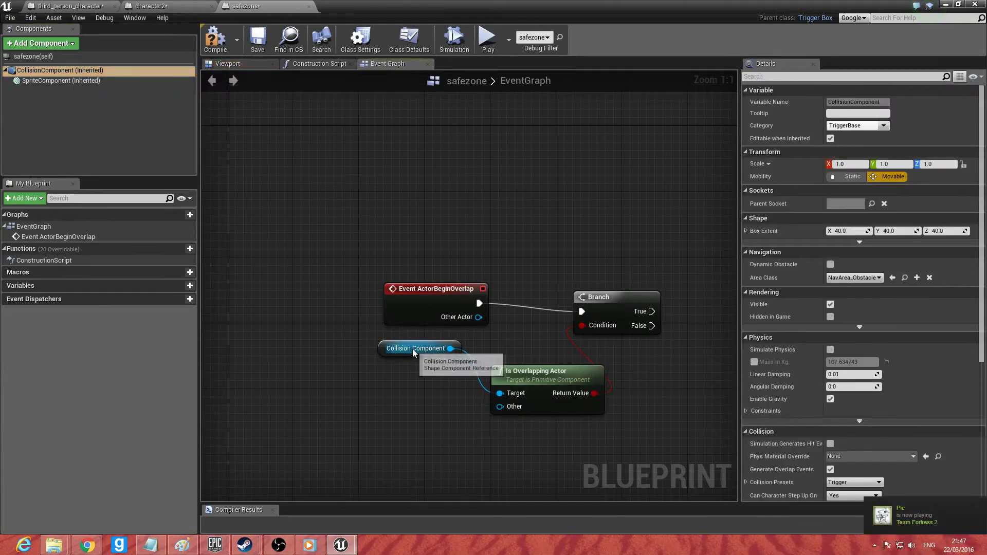
Step: Connect a Get Player Character node to Is Overlapping Actor's Other input and move it clear of that node
drag(500, 406, 365, 412)
text(get player)
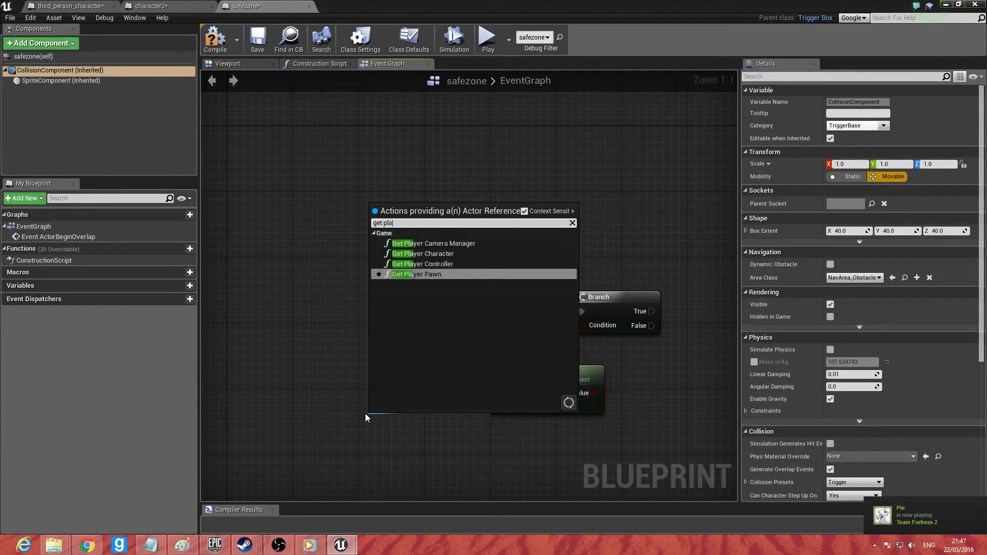
key(Up)
key(Up)
key(Return)
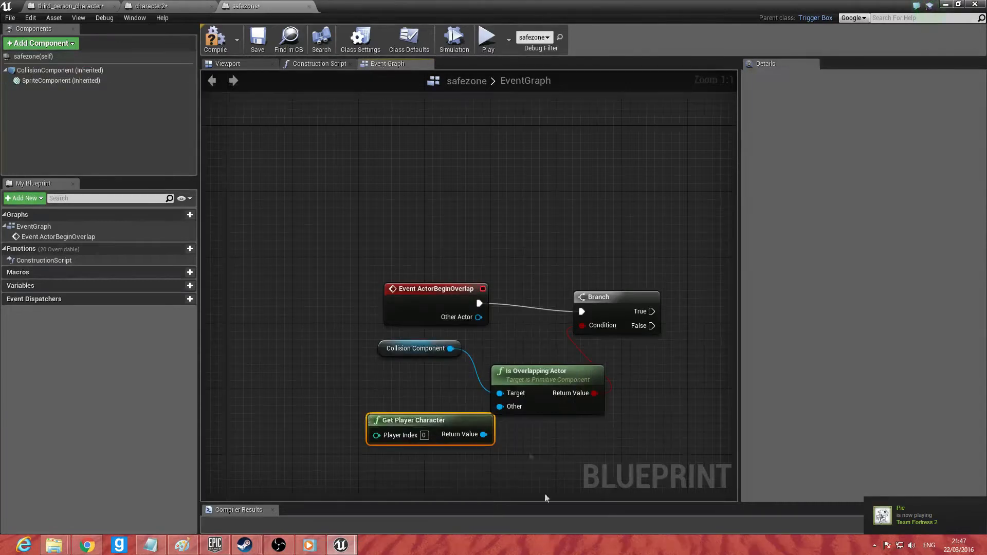
drag(401, 424, 352, 417)
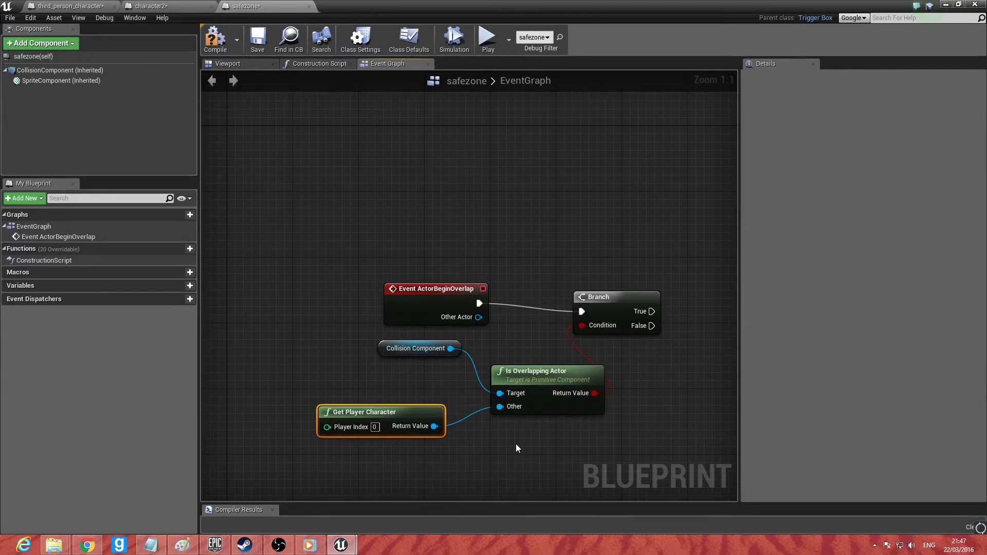
Step: Delete the Event ActorBeginOverlap node from the safezone graph
click(431, 296)
key(Delete)
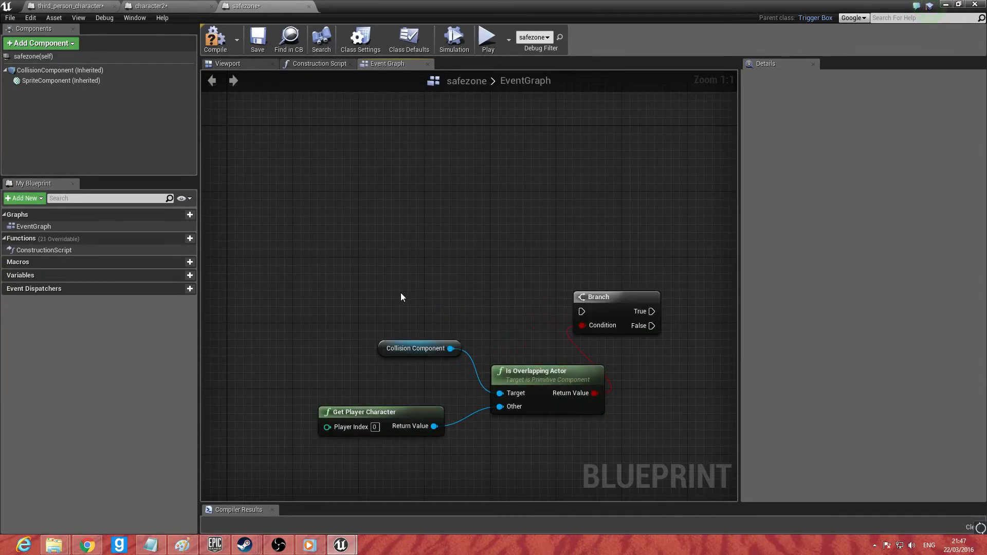
Step: Add an Event Tick node and wire its execution output to the Branch's execution input
right_click(400, 292)
text(eventtick)
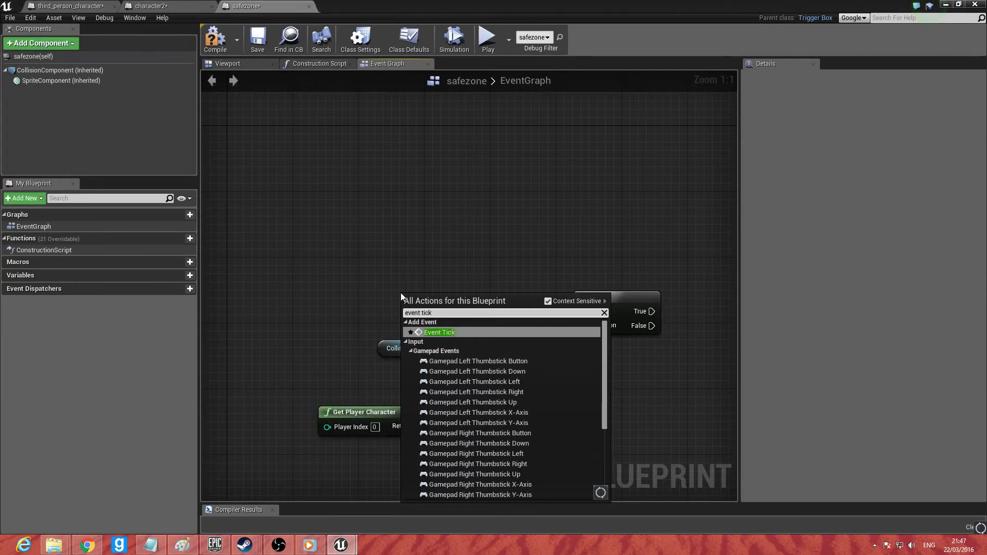
key(Return)
drag(452, 311, 581, 312)
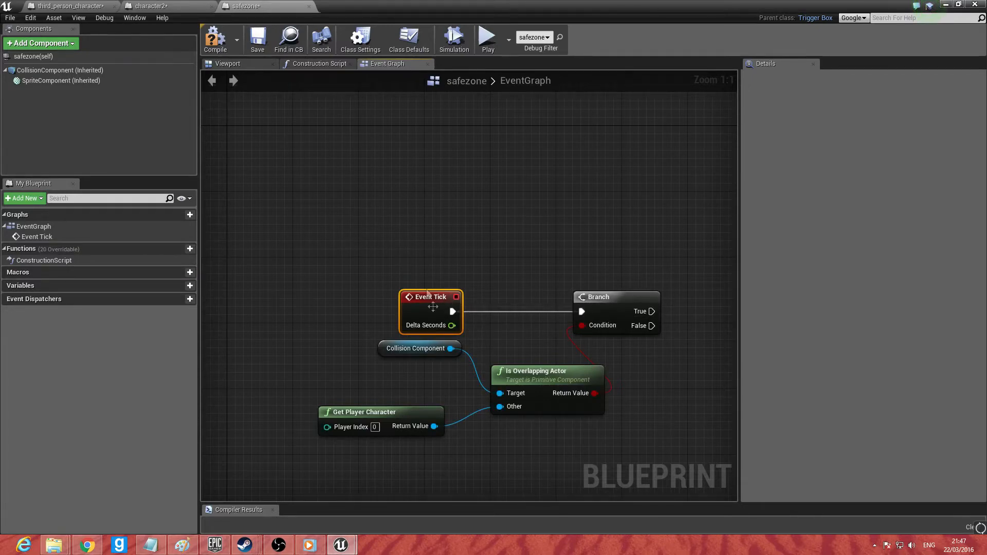
right_drag(655, 400, 509, 395)
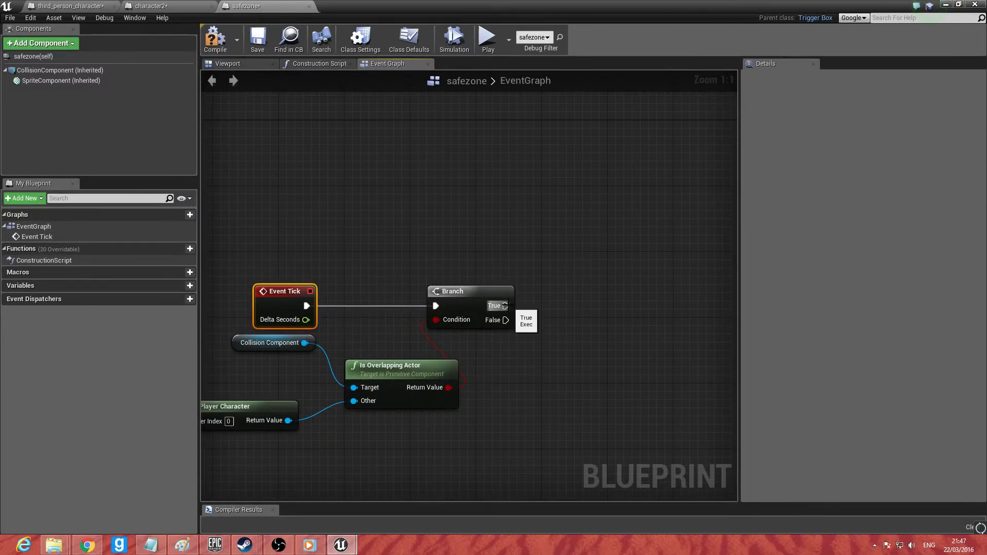
Step: Add an Event BeginPlay node in the empty space above Event Tick
right_drag(466, 219, 532, 350)
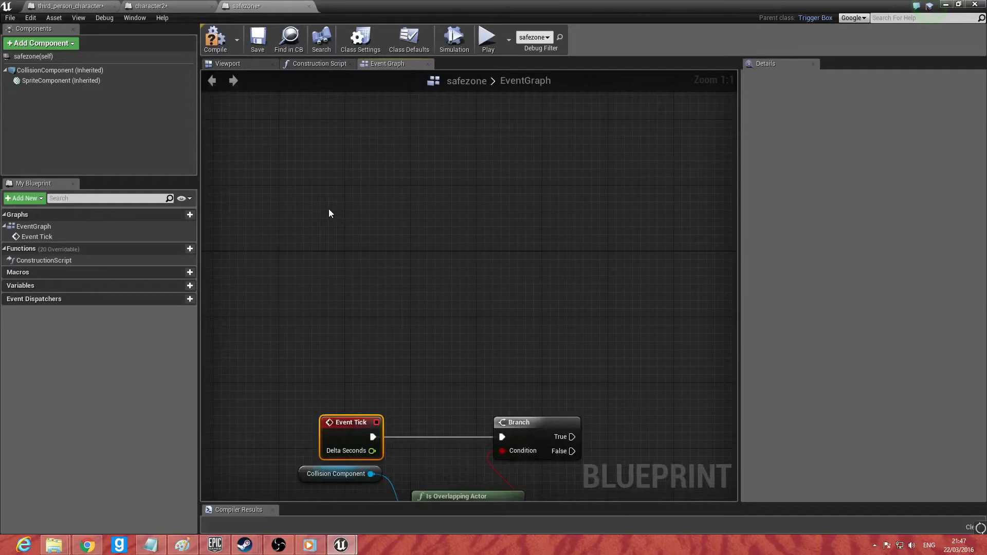
right_click(329, 211)
text(event)
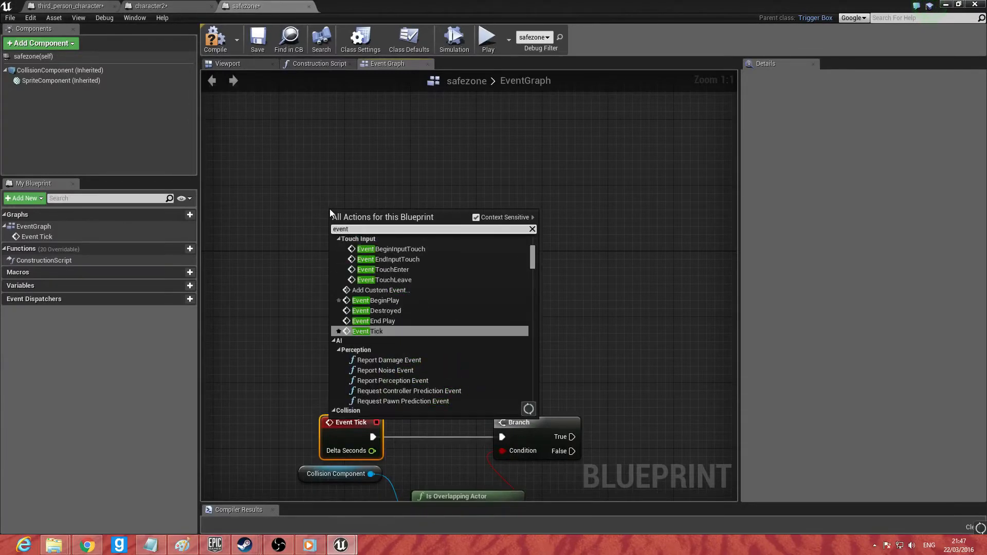
text( beigin)
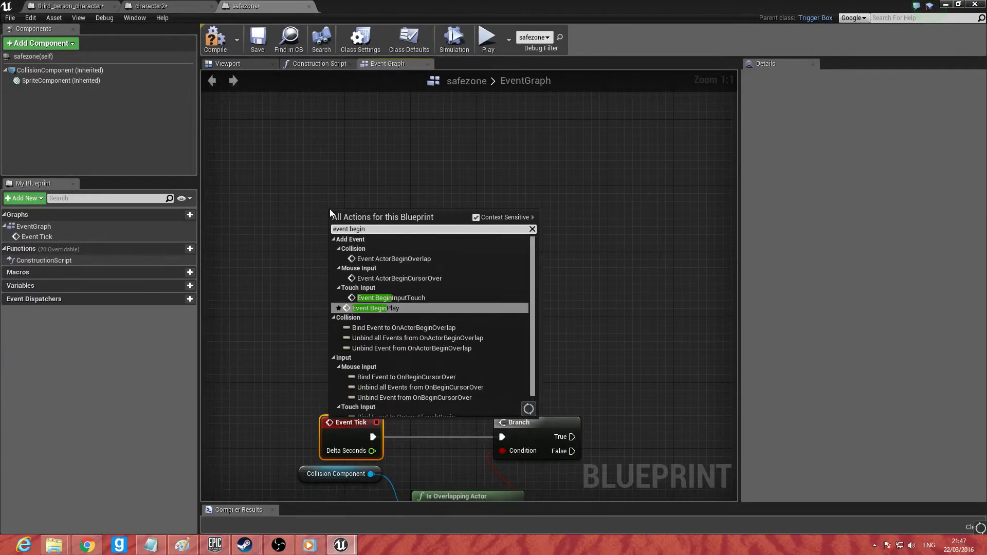
key(Return)
Step: Run a Cast To character2 node from Event BeginPlay, with its Object input fed by the Get Player Character return value
drag(397, 224, 494, 230)
text(cast to)
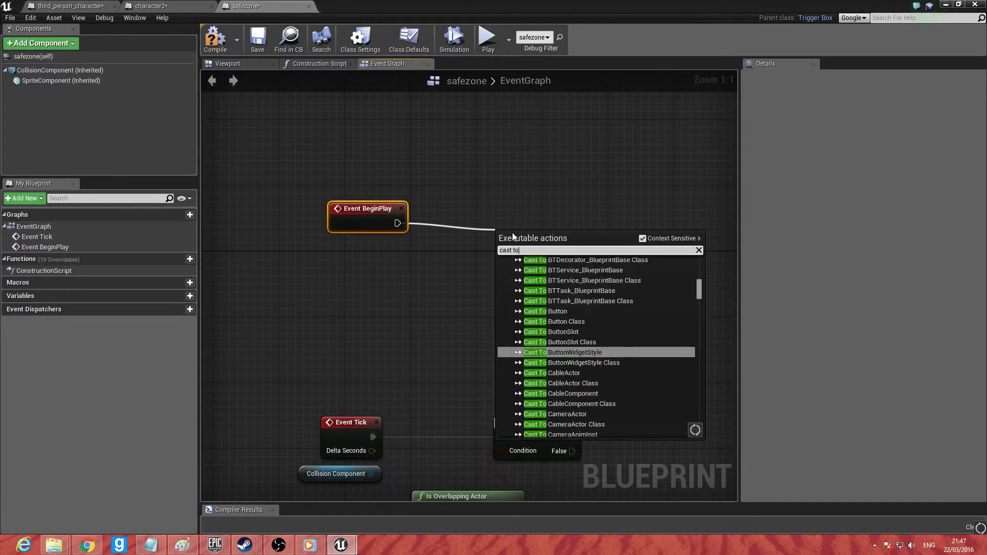
text( charac)
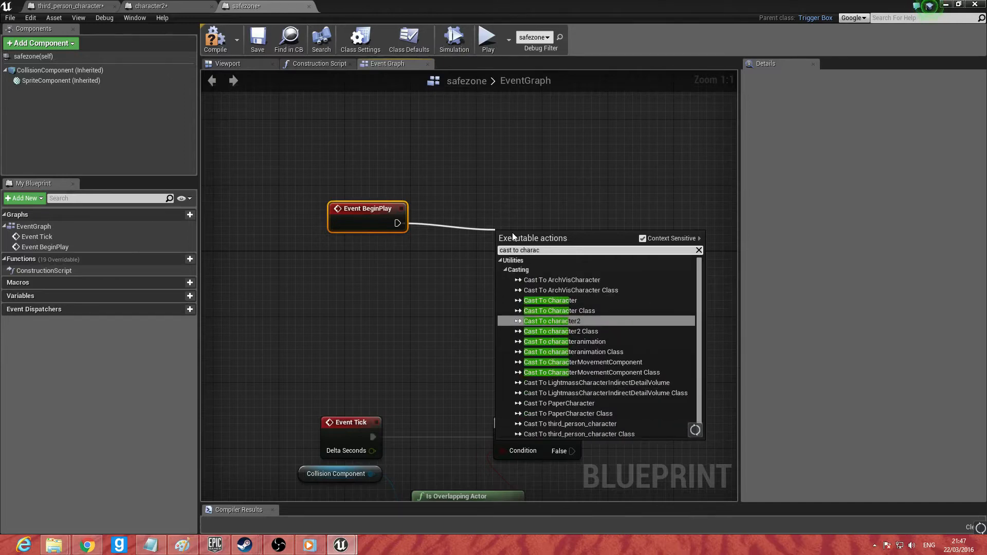
key(Return)
drag(498, 264, 356, 365)
right_drag(421, 180, 382, 361)
Step: Add a Set Can They See Player node targeting the cast's As Character 2 output and place it beyond the Branch
drag(549, 268, 402, 369)
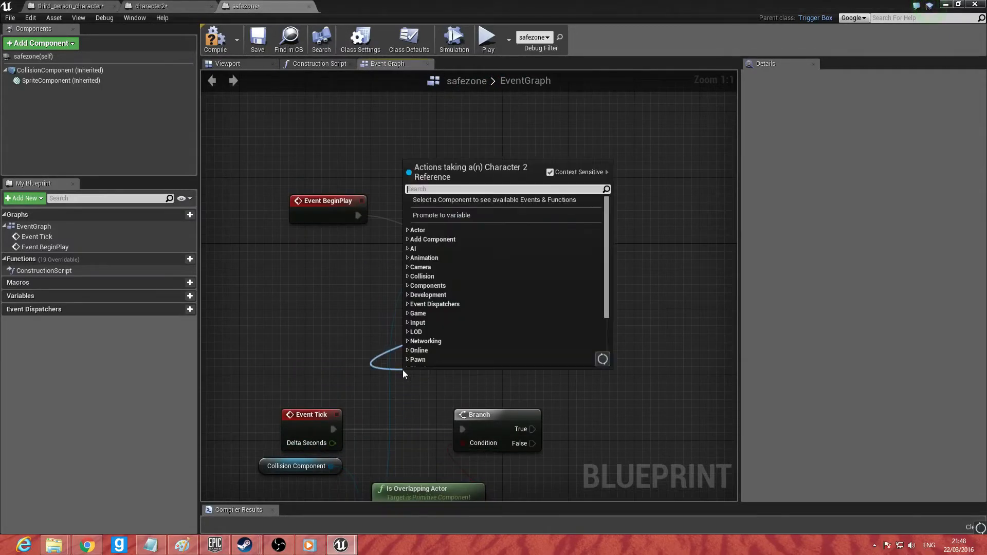
text(set cant)
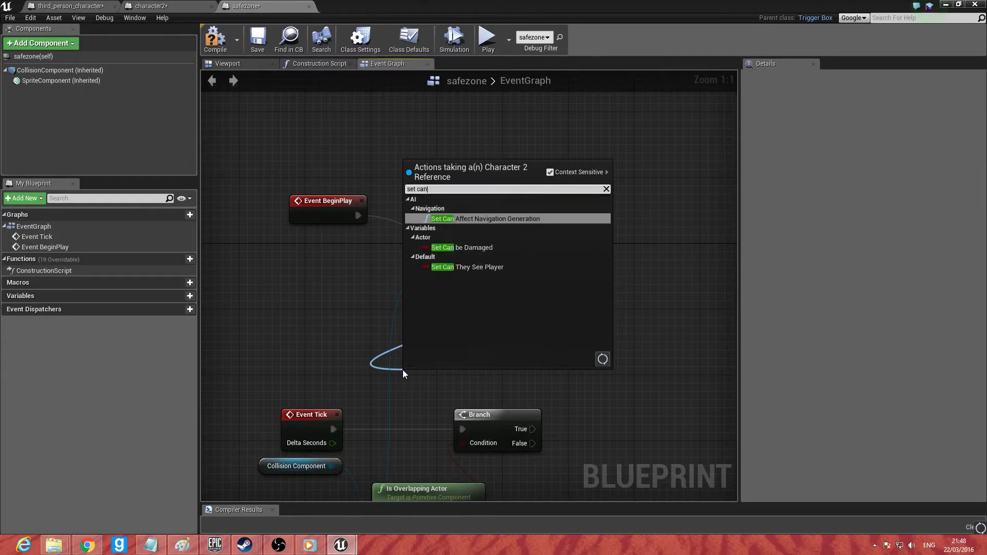
key(BackSpace)
key(Down)
key(Down)
key(Return)
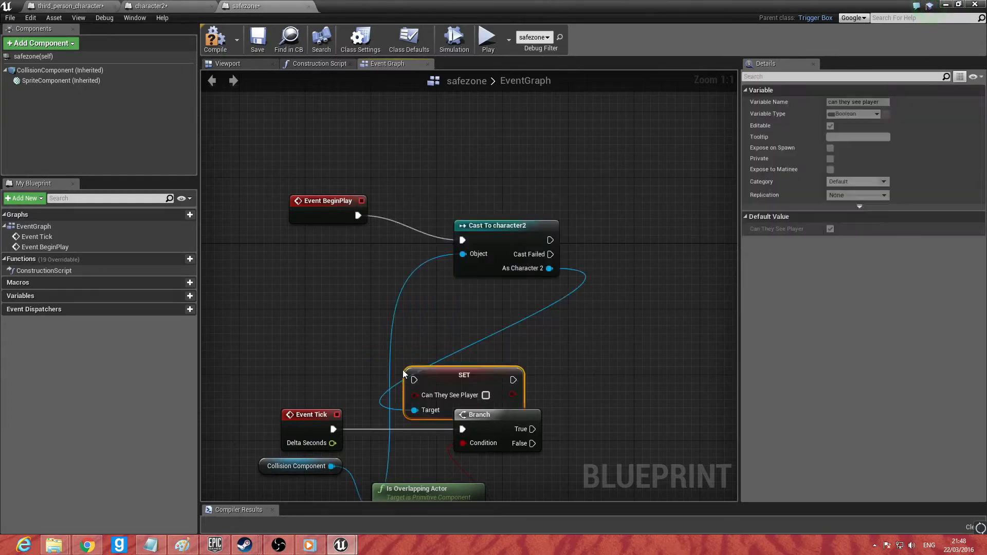
drag(424, 374, 614, 358)
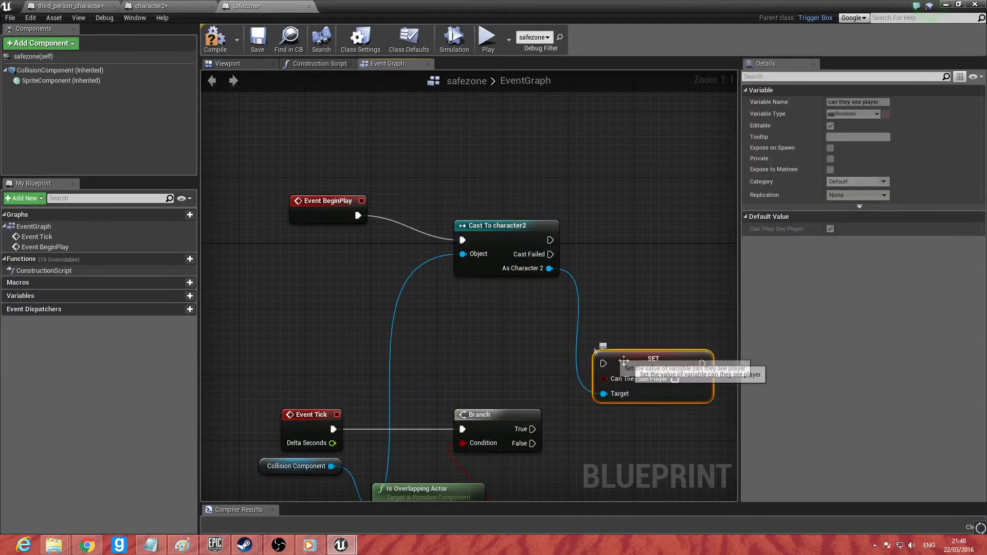
Step: Align the Set Can They See Player node with the Branch and wire the Branch's True output to it
right_drag(573, 355, 614, 252)
right_drag(605, 366, 413, 392)
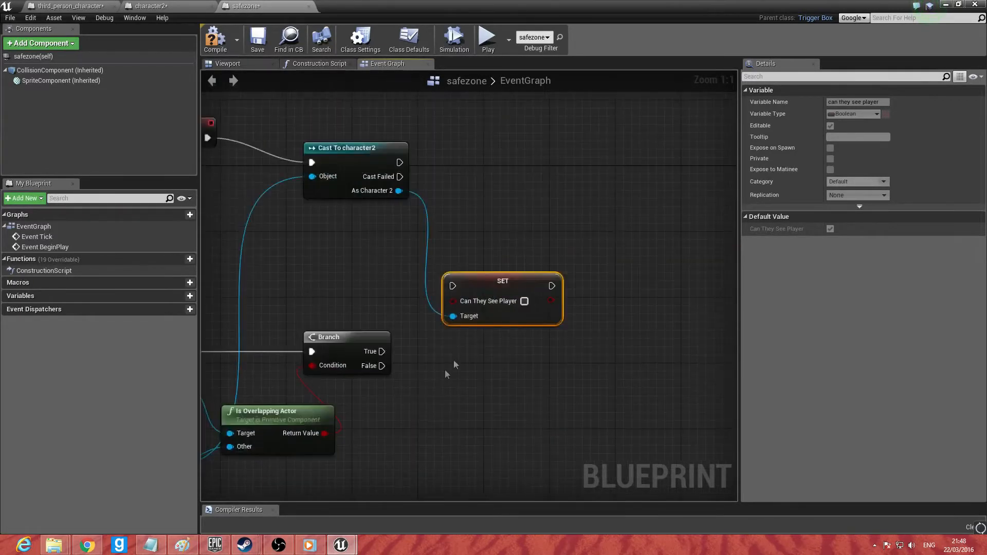
drag(486, 295, 491, 342)
drag(382, 351, 452, 335)
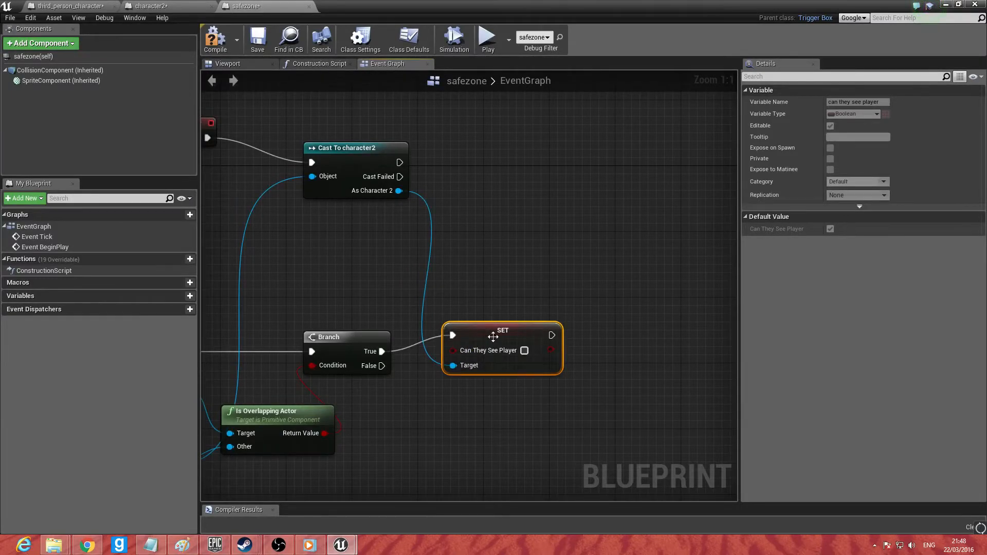
Step: Duplicate the SET node, wire it to the Branch's False output and As Character 2, and enable its Can They See Player value
drag(487, 374, 488, 358)
key(ctrl+w)
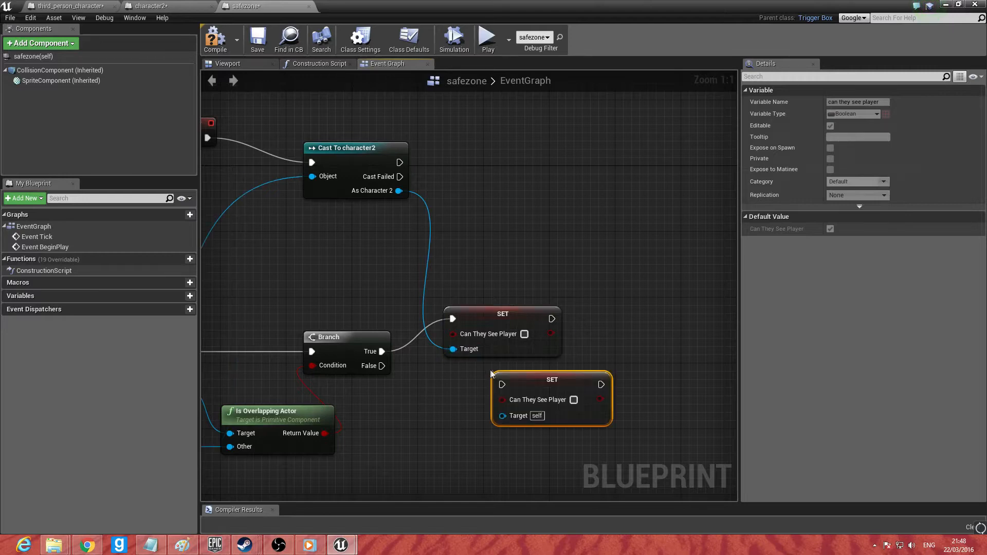
drag(525, 381, 477, 381)
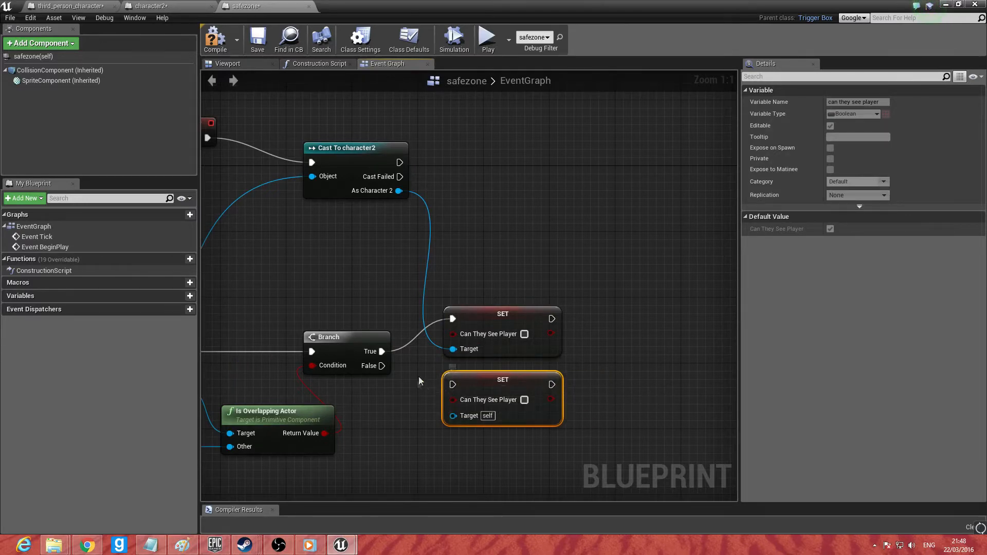
drag(381, 366, 398, 191)
click(524, 400)
Step: Return to the level editor and move the safezone trigger beside the large block, to X -810, Y 340, Z 130
right_drag(386, 285, 560, 282)
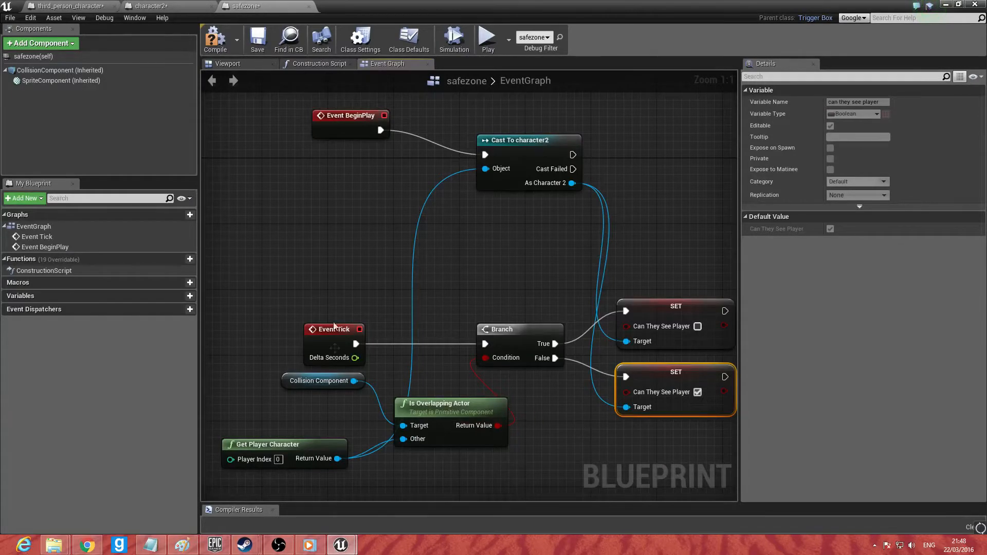
right_drag(645, 374, 523, 372)
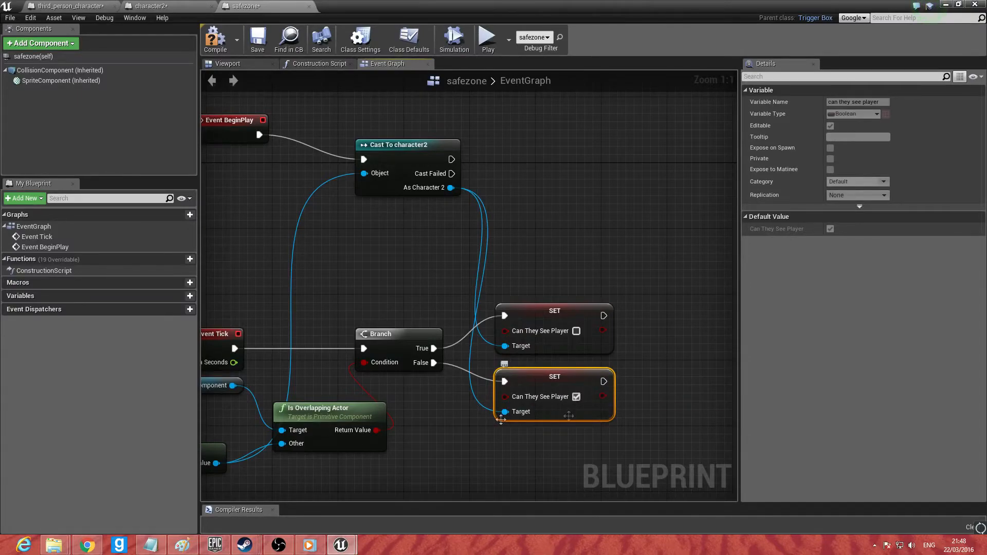
right_drag(366, 369, 577, 364)
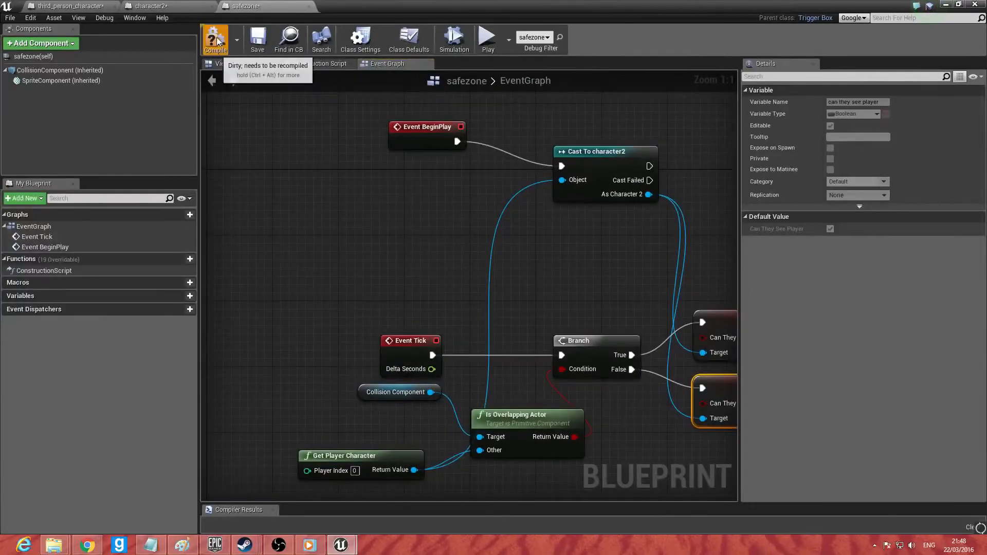
double_click(370, 10)
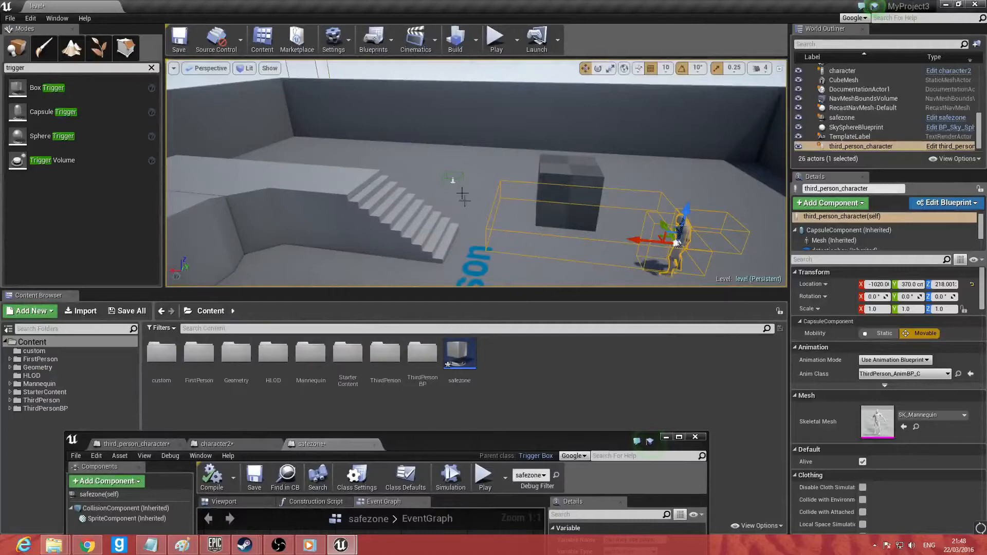
click(456, 182)
drag(432, 186, 575, 253)
right_drag(575, 253, 699, 268)
key(w)
right_drag(574, 198, 573, 197)
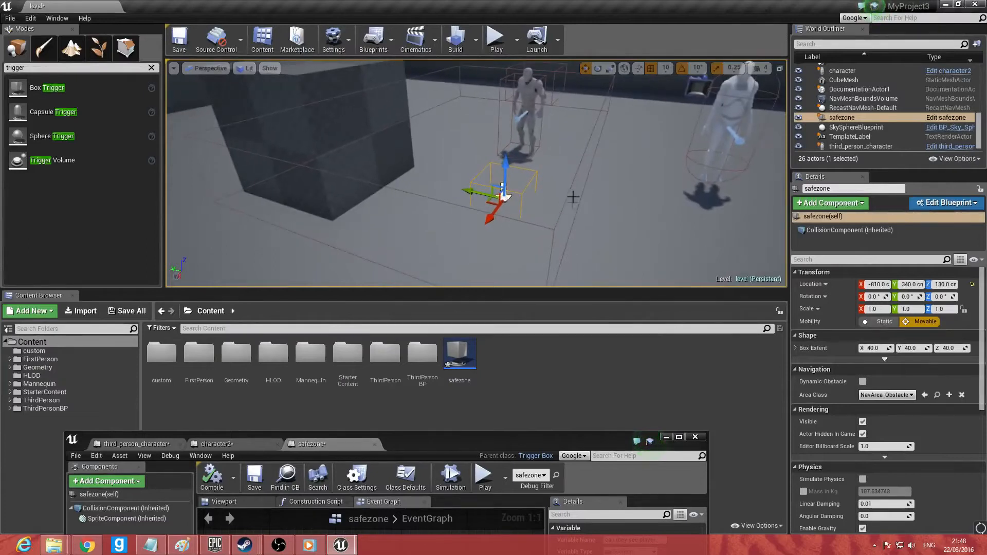
Step: Raise the safezone trigger to Z 180 and enlarge its box extent to 112.5 × 90 × 86.25
drag(506, 165, 506, 145)
key(d)
mouse_move(506, 145)
right_down()
mouse_move(345, 111)
mouse_move(505, 131)
mouse_move(505, 142)
right_up()
key(s)
key(w)
key(s)
key(w)
key(d)
right_drag(493, 159, 481, 160)
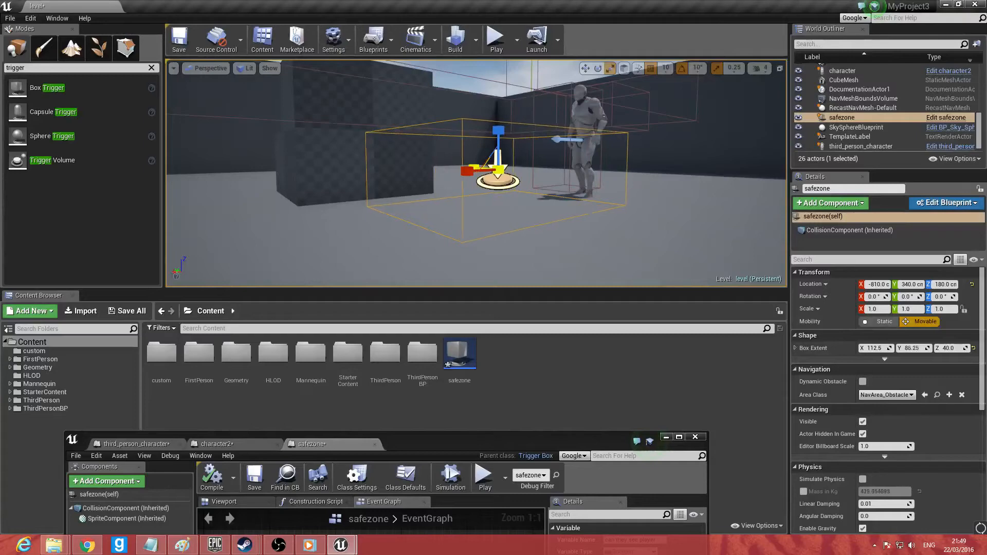
key(s)
mouse_move(497, 130)
right_down()
mouse_move(506, 135)
mouse_move(510, 120)
right_up()
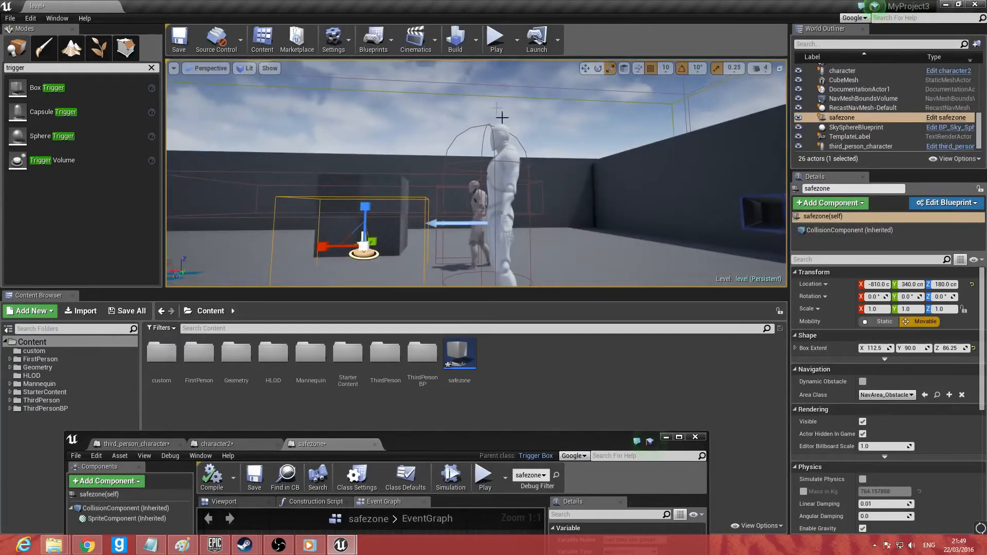
Step: Play the level and walk the player character around to test the enemy's reaction to the safezone
click(496, 38)
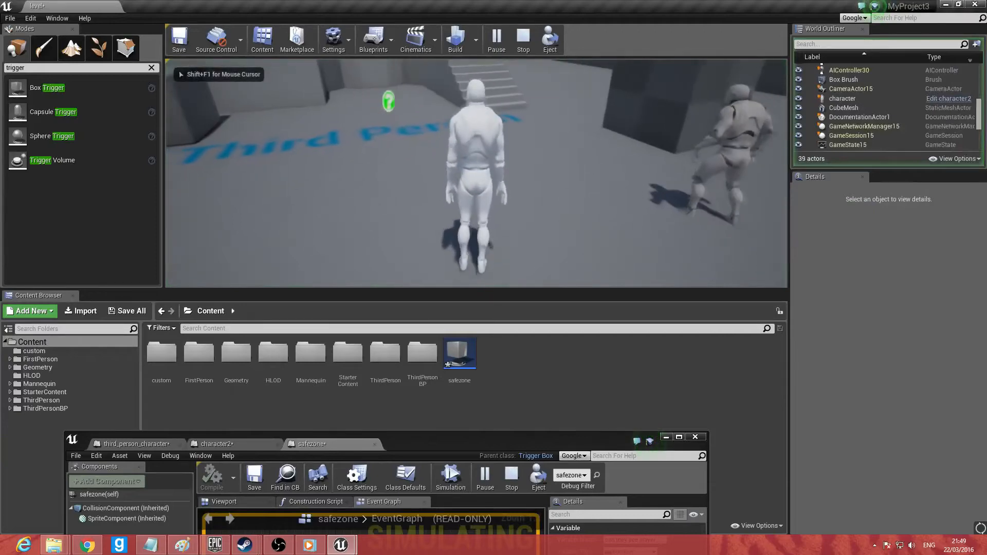
key(w)
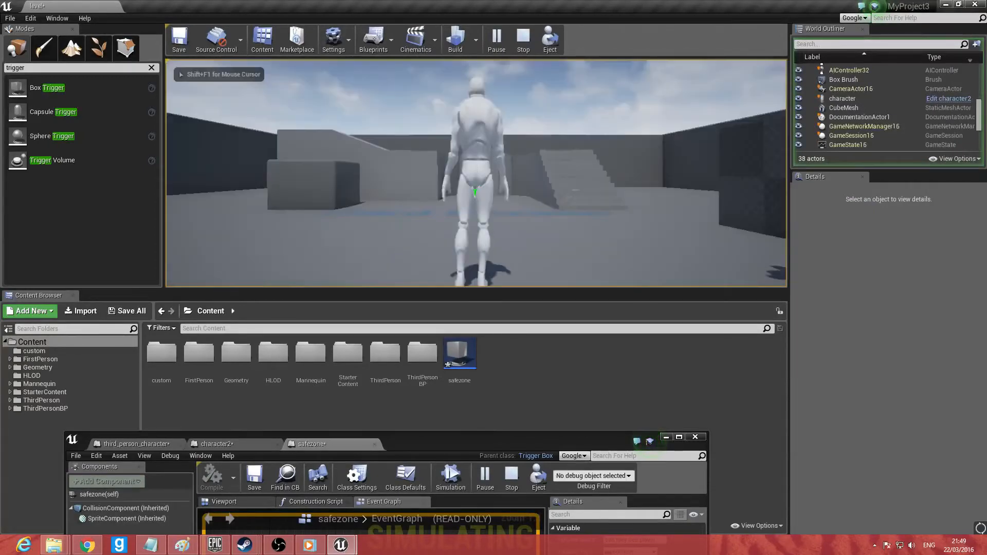
key(Escape)
Step: Widen the safezone trigger's box extent to 215 in Y, play-testing the level between adjustments
right_drag(533, 199, 635, 247)
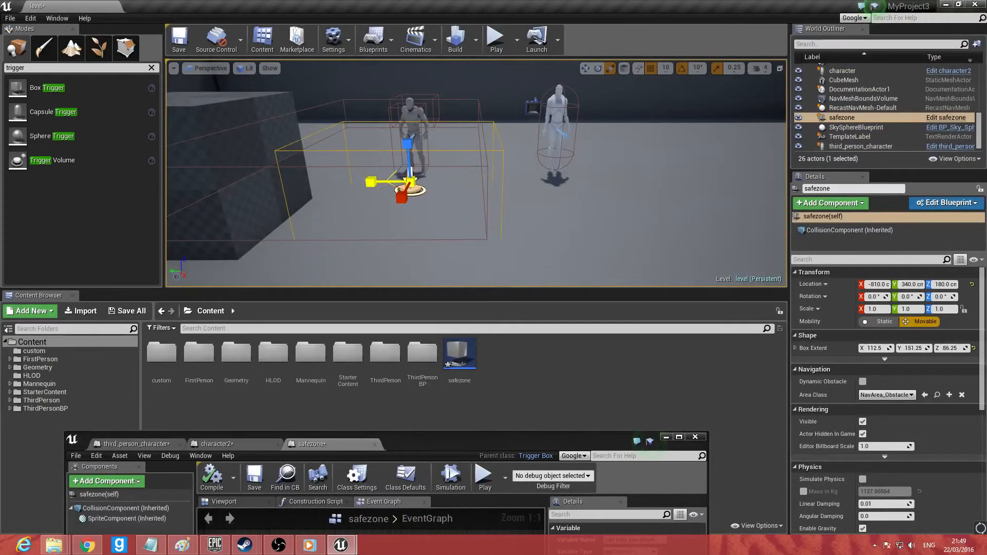
click(495, 39)
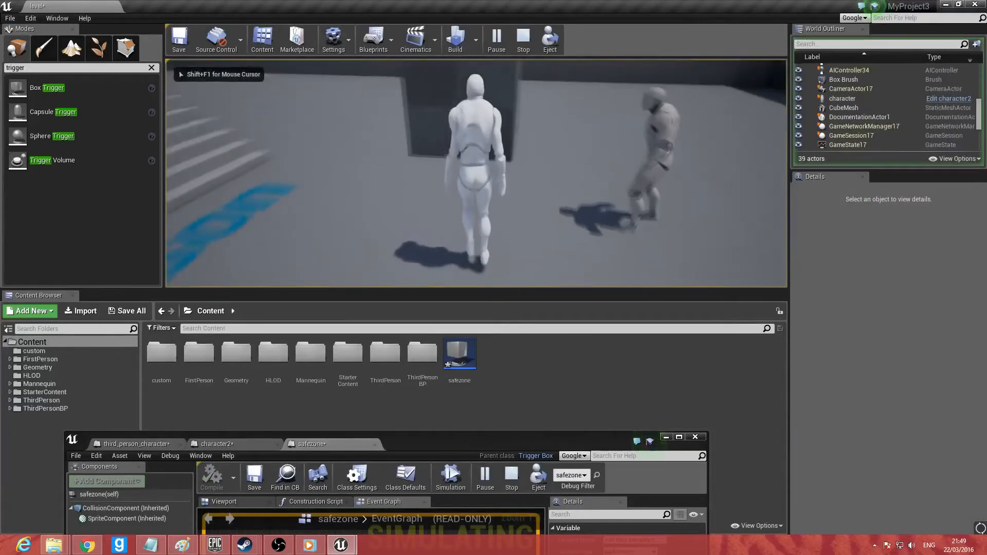
key(w)
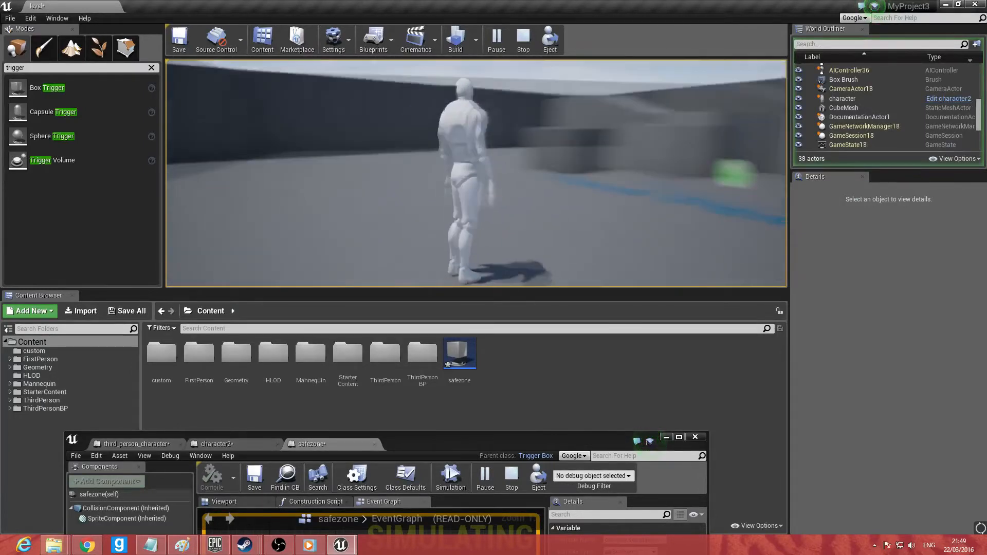
key(Escape)
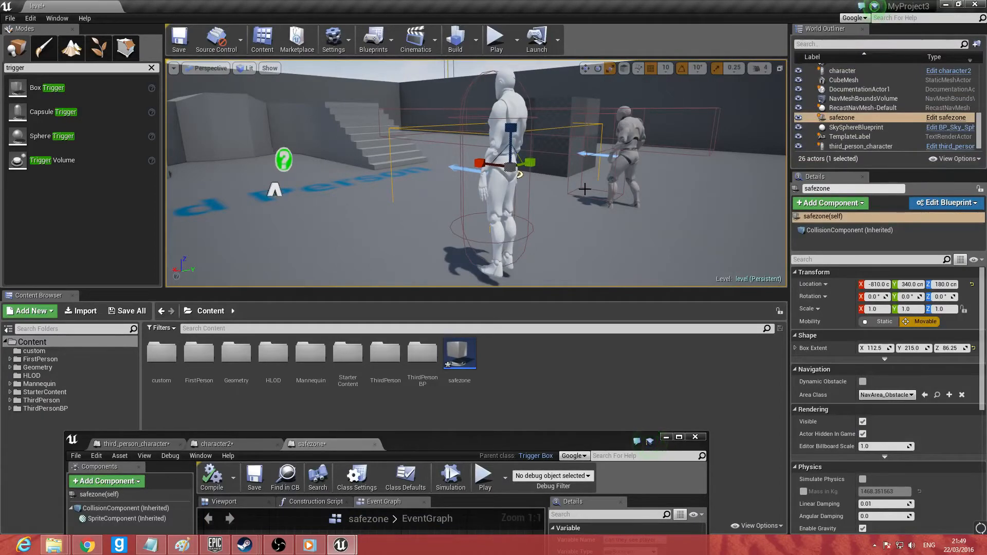
Step: Scale the large box brush to 0.5 × 1.0 × 0.5 and lower it to Z 180
mouse_move(476, 173)
right_down()
mouse_move(478, 149)
mouse_move(457, 146)
mouse_move(509, 154)
mouse_move(478, 159)
mouse_move(571, 152)
right_up()
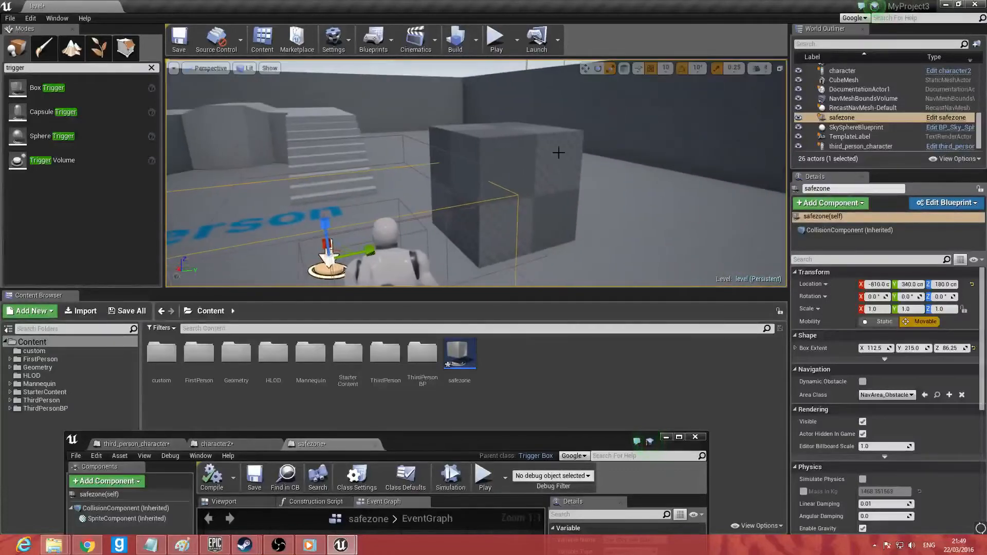
click(546, 153)
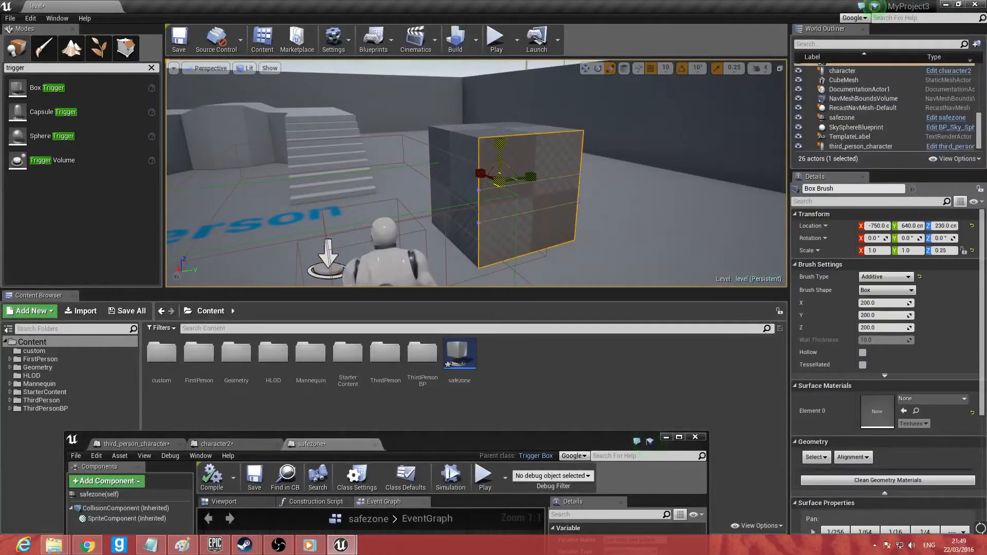
drag(501, 159, 501, 159)
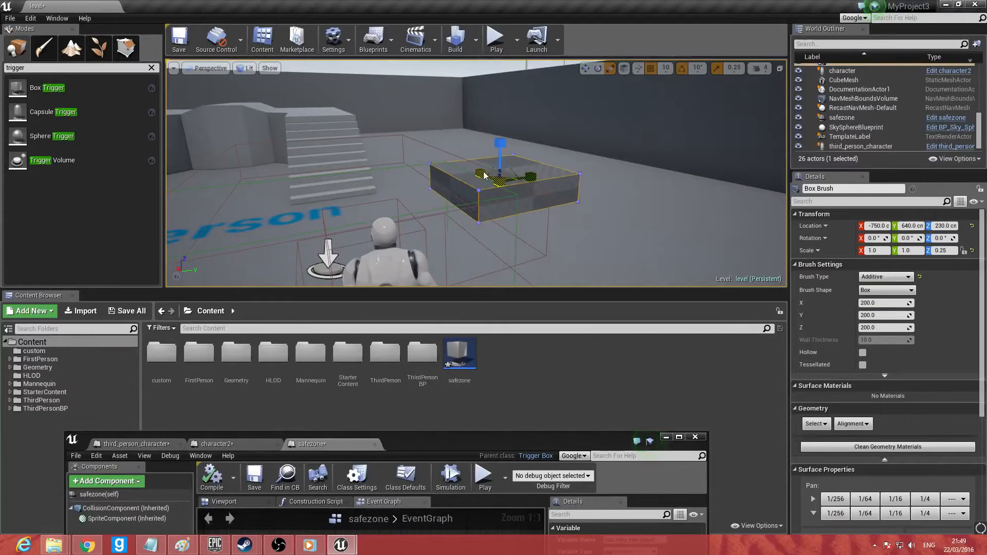
drag(500, 144, 501, 143)
right_drag(500, 143, 460, 149)
key(w)
drag(457, 130, 457, 139)
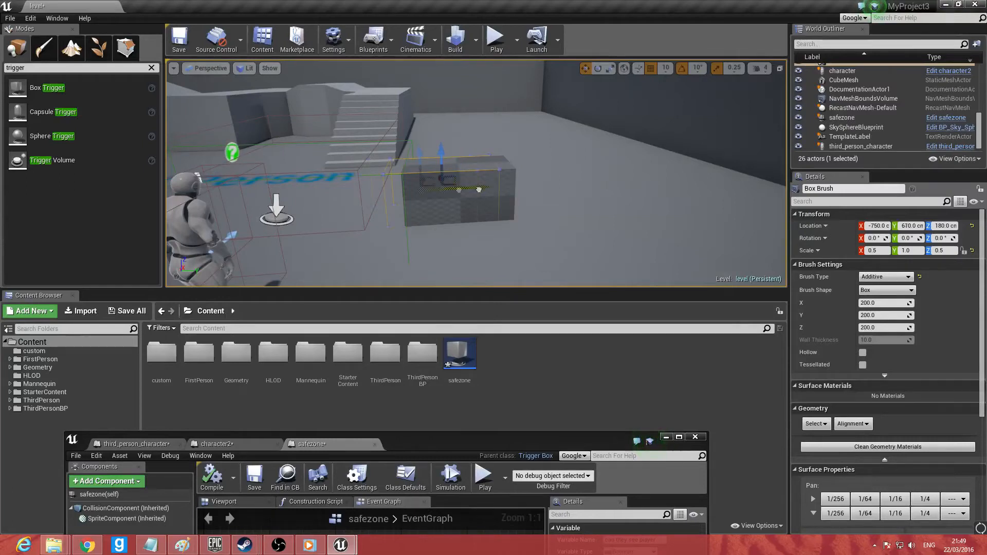
Step: Move the box brush along Y to 360, in front of the enemy character
drag(486, 189, 367, 192)
key(a)
mouse_move(368, 192)
right_down()
mouse_move(596, 200)
mouse_move(483, 199)
right_up()
key(a)
key(d)
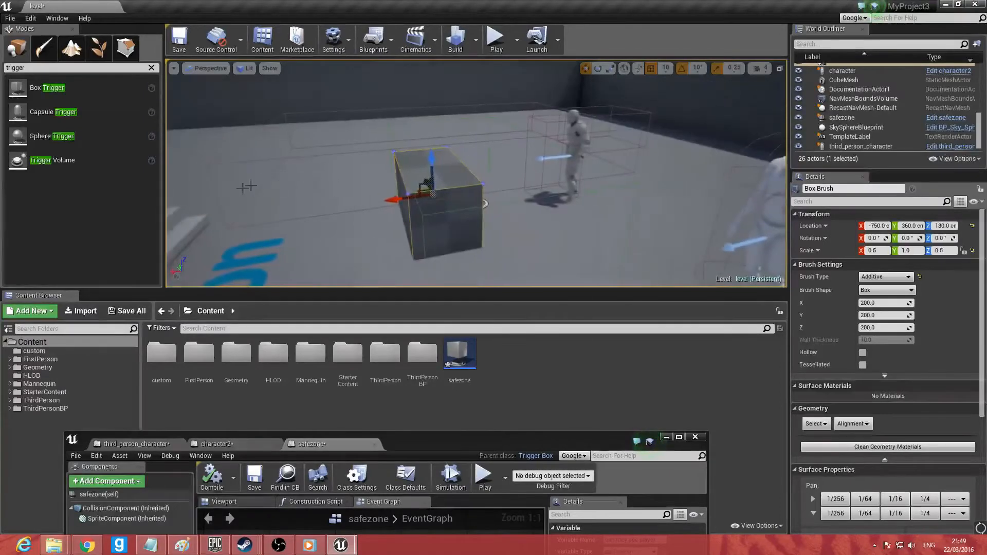
Step: Move the safezone trigger along X to -580, clear of the box brush
click(483, 204)
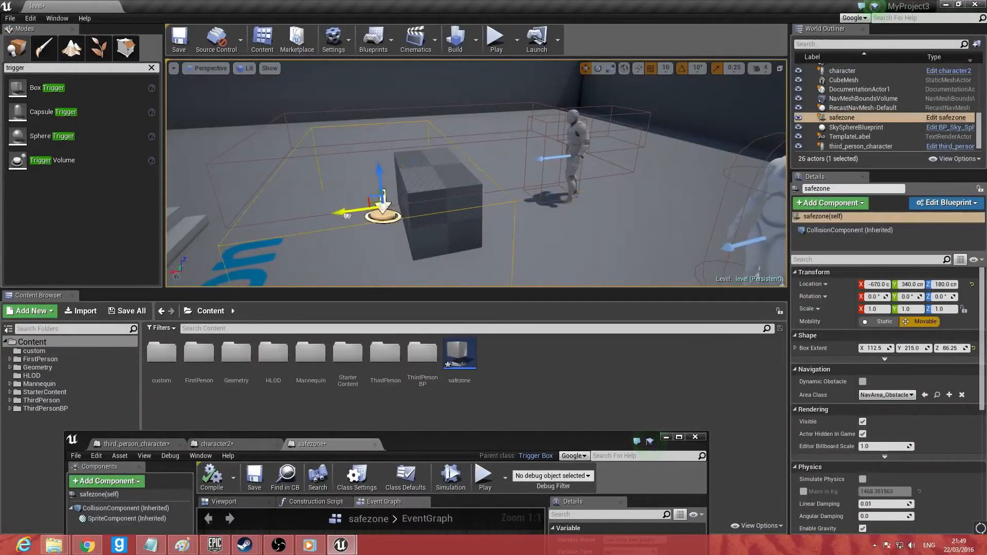
key(a)
right_drag(329, 218, 372, 219)
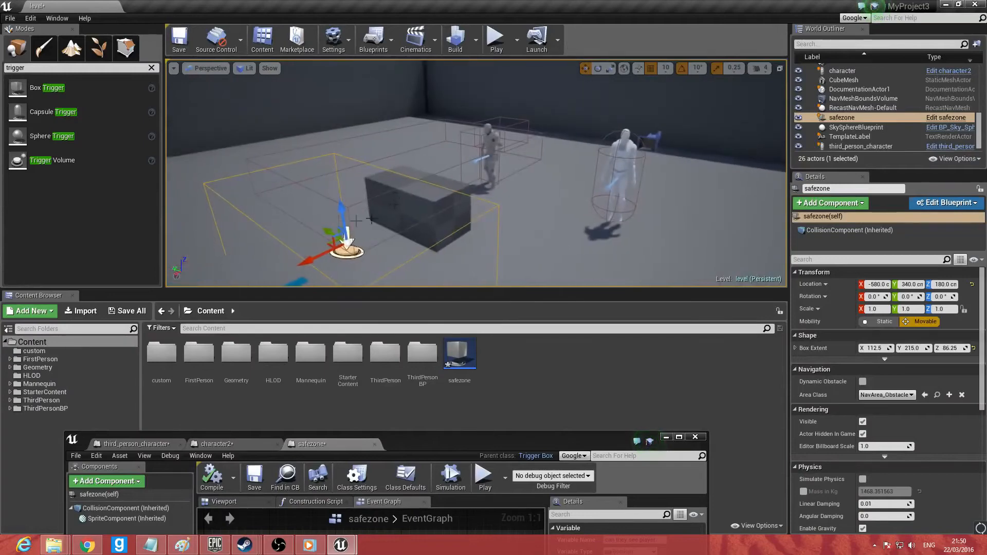
Step: Stretch the box brush along Y to a scale of 4.0 so it forms a long low wall
click(437, 180)
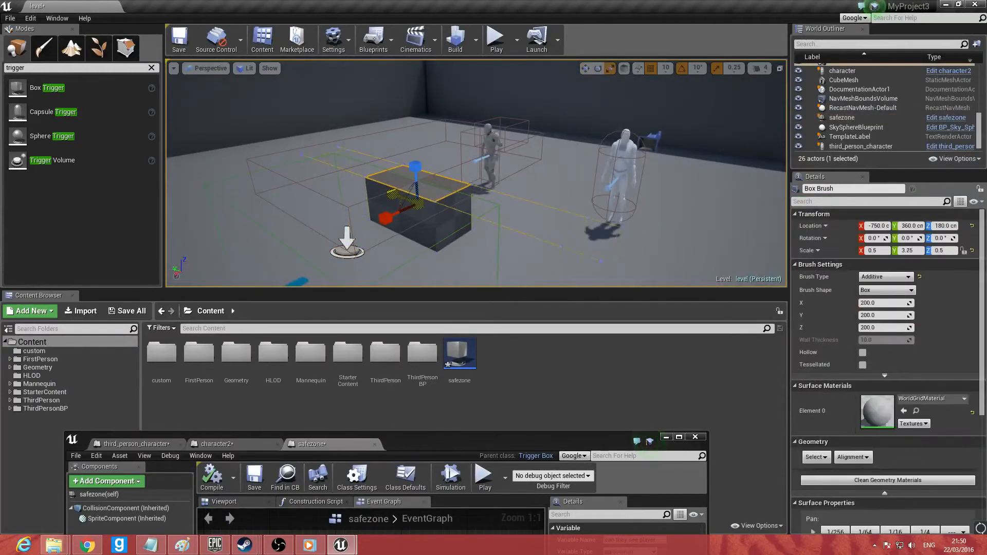
drag(393, 194, 392, 194)
mouse_move(392, 194)
right_down()
mouse_move(358, 198)
mouse_move(411, 196)
mouse_move(384, 204)
right_up()
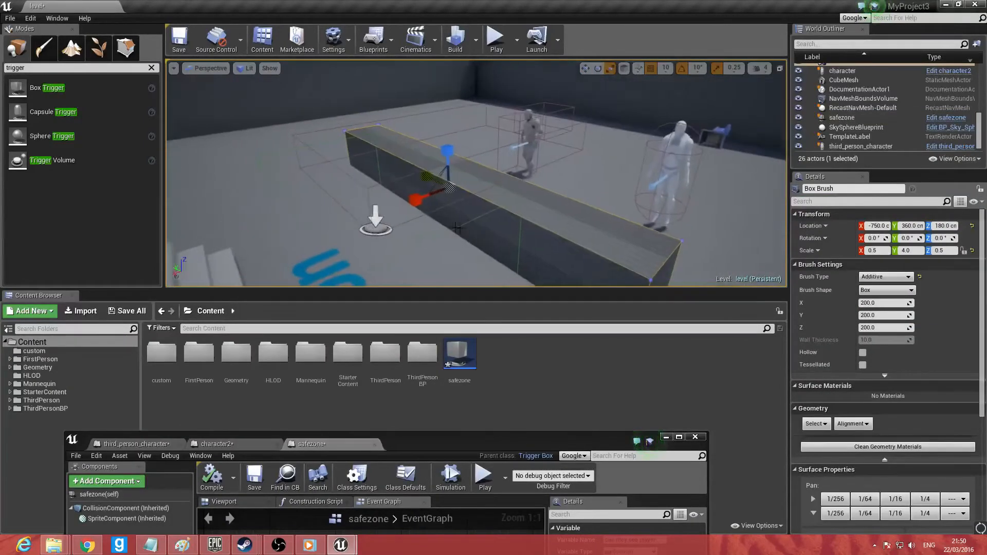
Step: Fit the safezone trigger behind the wall with box extent X 41.25 and Y 361.25, and move it to X -650
click(366, 225)
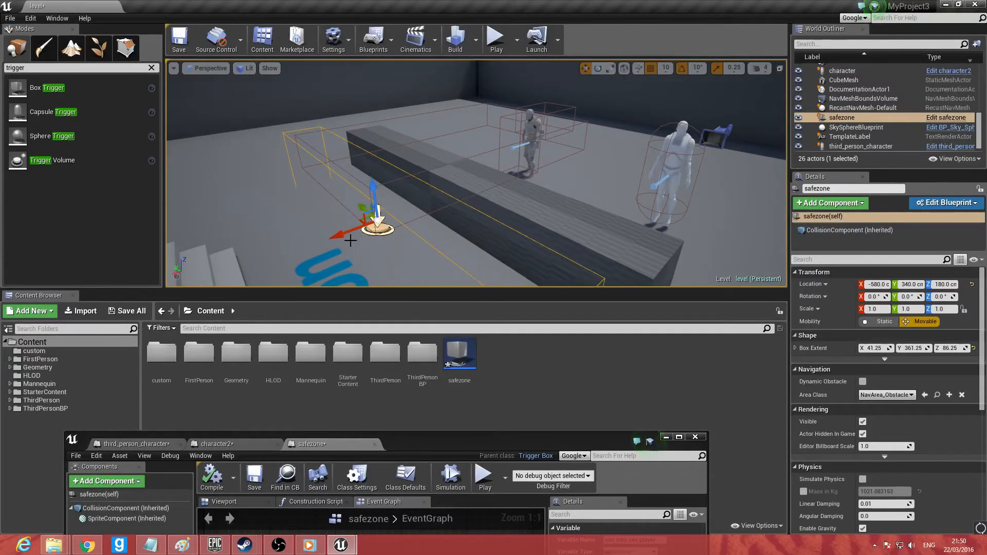
drag(332, 237, 366, 225)
mouse_move(367, 225)
right_down()
mouse_move(304, 242)
mouse_move(288, 229)
mouse_move(368, 213)
mouse_move(355, 226)
mouse_move(466, 189)
right_up()
key(s)
key(w)
click(465, 188)
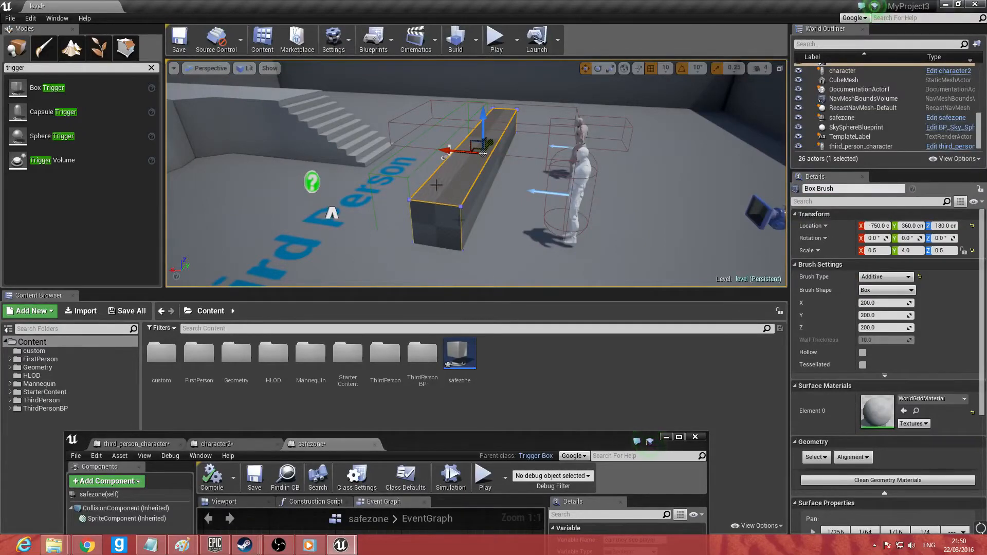
mouse_move(495, 212)
right_down()
mouse_move(430, 209)
mouse_move(476, 220)
right_up()
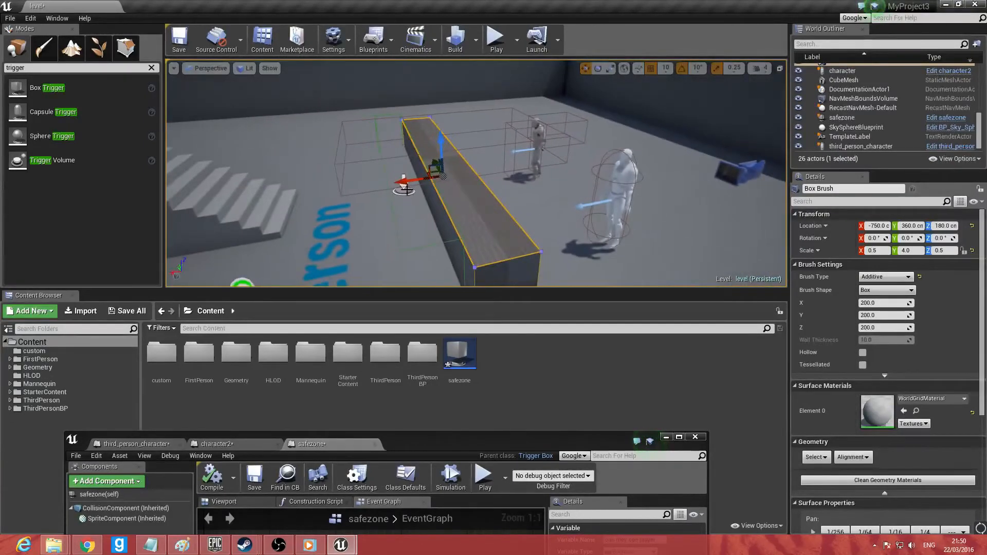
click(460, 198)
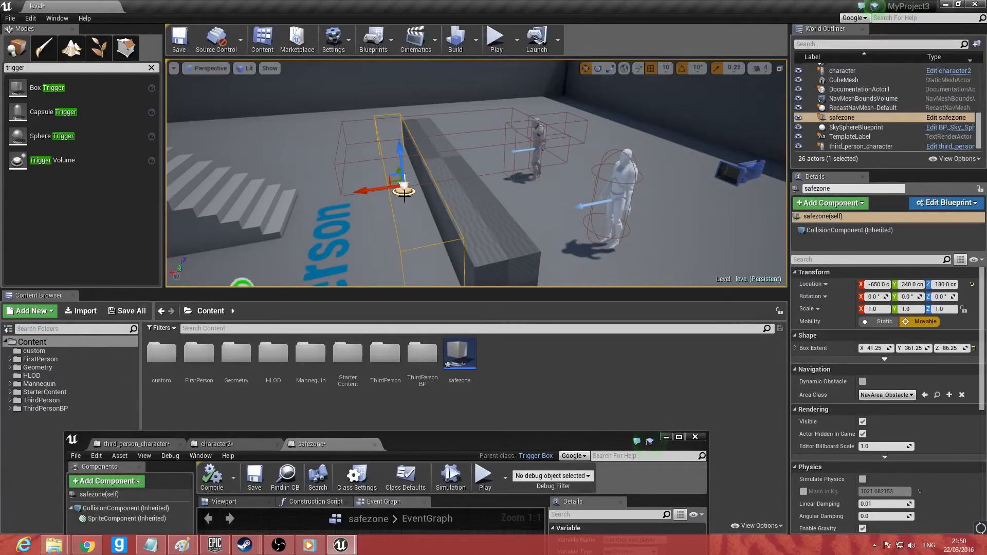
Step: In the safezone event graph, move both SET Can They See Player nodes farther from the Branch node
drag(380, 443, 340, 448)
drag(414, 446, 480, 111)
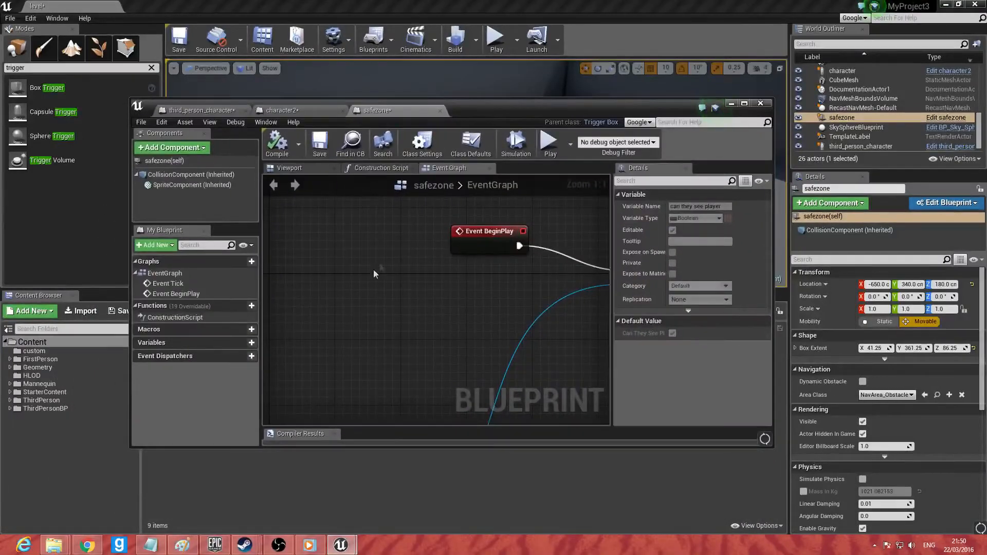
right_drag(477, 270, 268, 297)
right_drag(500, 297, 438, 226)
right_drag(408, 414, 364, 257)
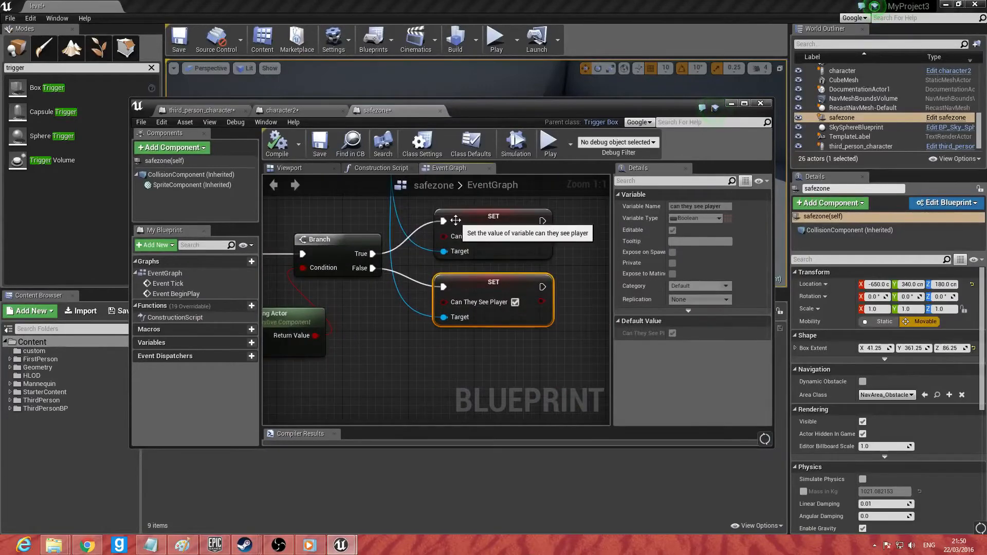
right_drag(486, 225, 522, 222)
drag(524, 222, 573, 222)
drag(529, 278, 574, 279)
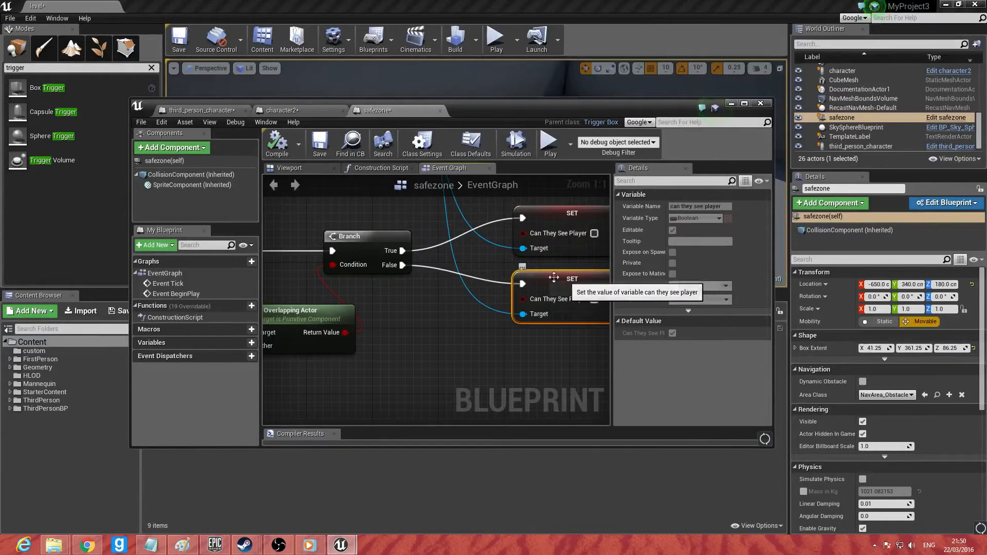
right_click(403, 250)
click(409, 262)
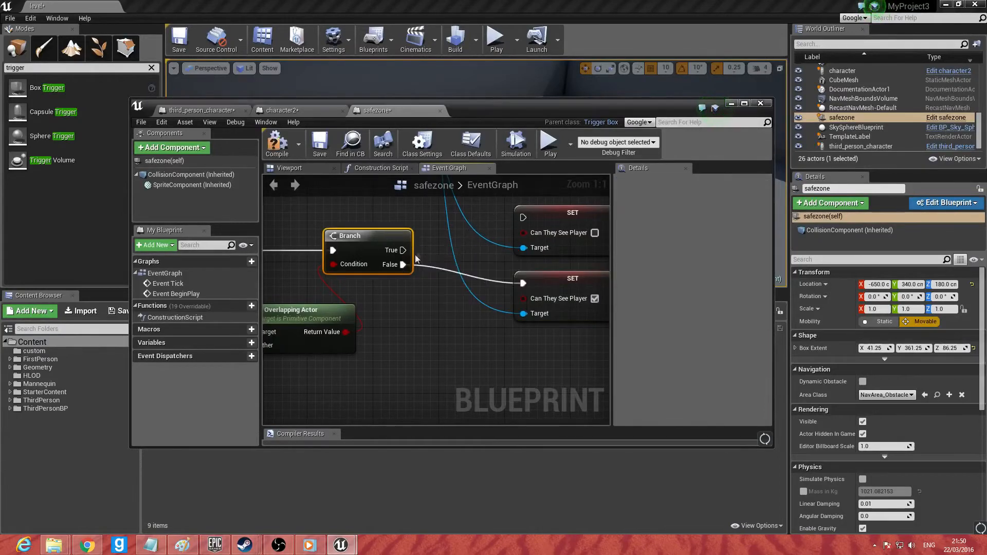
right_drag(400, 292, 561, 282)
key(ctrl+z)
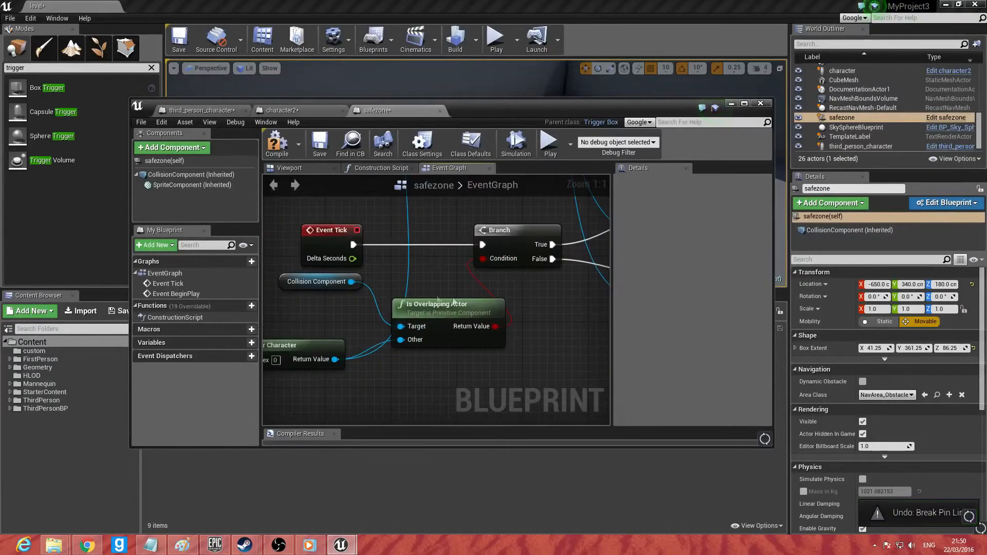
Step: Insert a new Branch node between Event Tick and the existing Branch
mouse_move(344, 235)
mouse_down()
mouse_move(280, 233)
mouse_move(350, 229)
mouse_up()
text(branch)
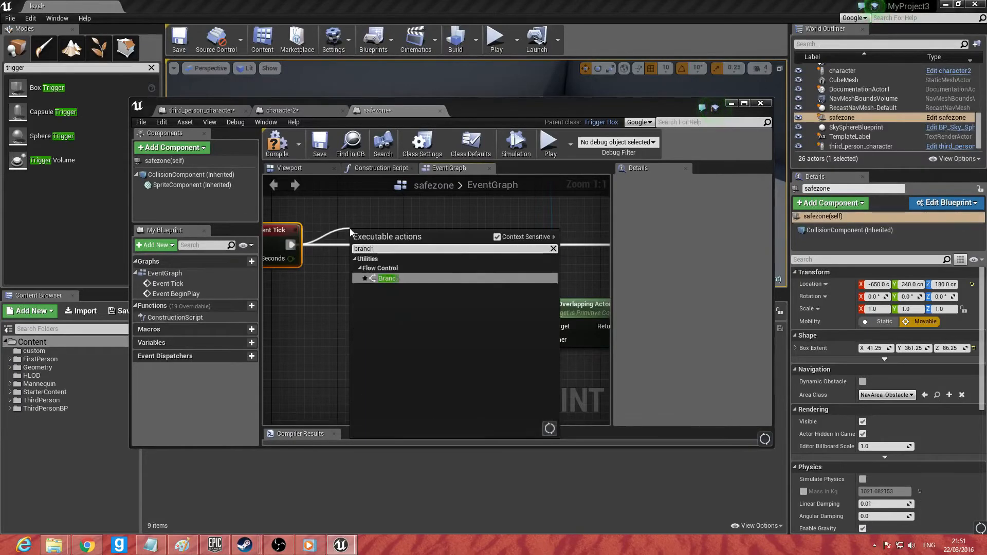
key(Return)
drag(416, 240, 417, 219)
right_drag(440, 331, 485, 319)
right_drag(479, 222, 481, 398)
right_drag(540, 255, 485, 273)
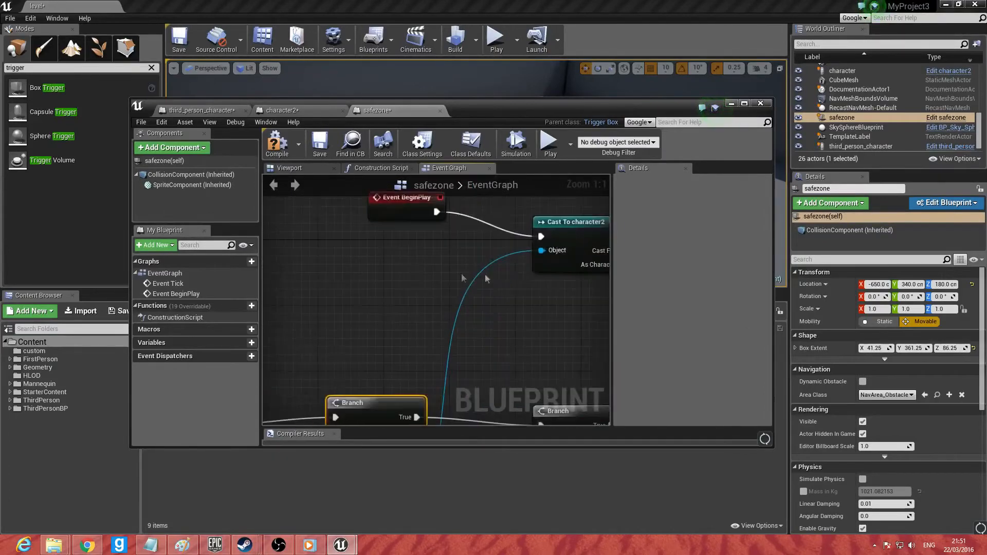
right_drag(600, 274, 503, 261)
drag(529, 249, 325, 329)
text(ge)
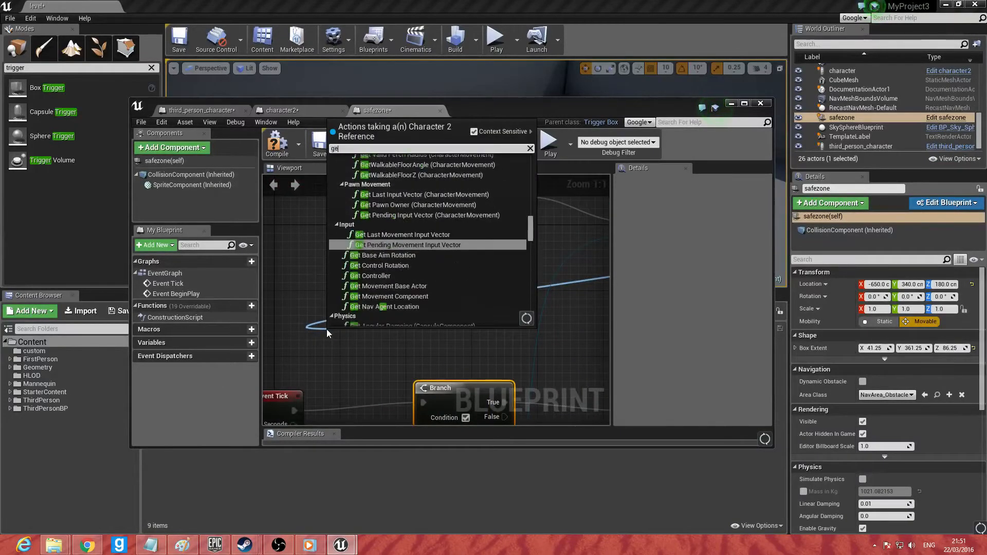
text(t crouch)
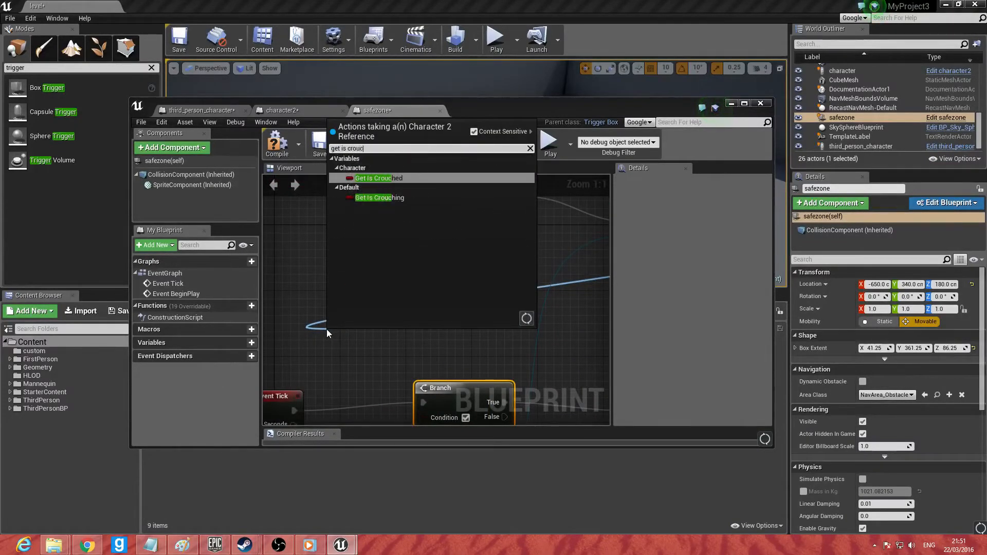
key(Return)
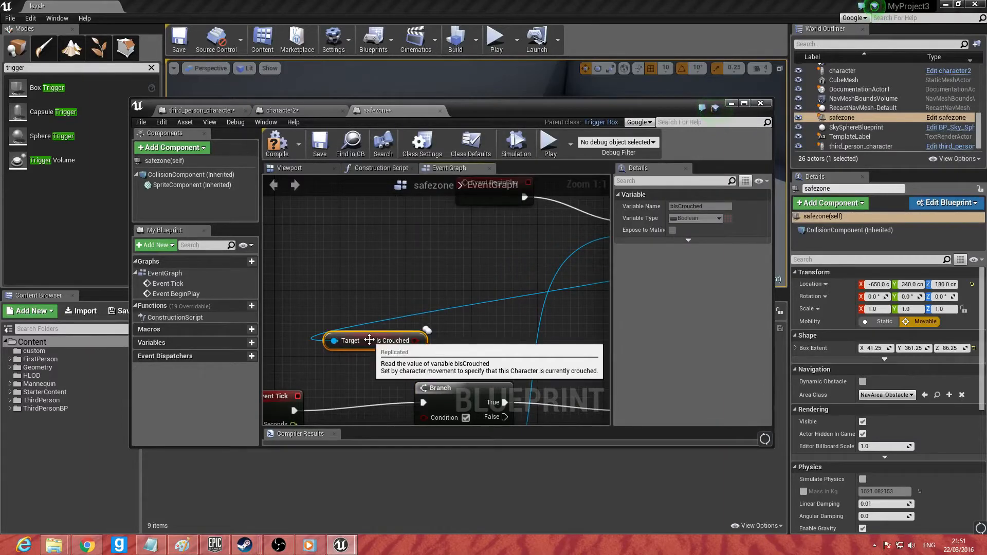
key(Delete)
Step: Get Is Crouching from the Cast To character2 node's As Character 2 output and wire it to the new Branch's Condition
right_drag(399, 341, 250, 341)
drag(566, 250, 322, 342)
right_drag(469, 322, 288, 320)
drag(583, 247, 545, 280)
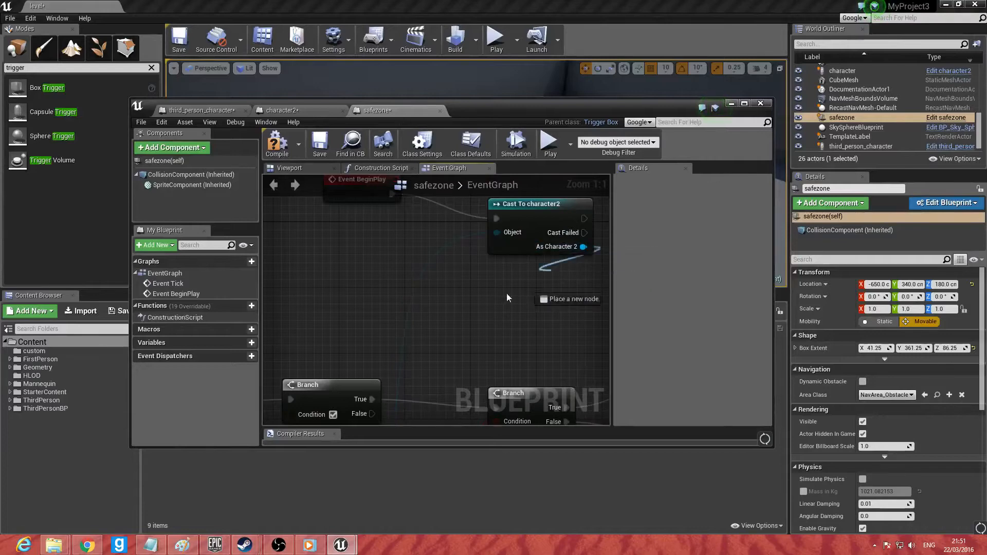
drag(313, 323, 307, 322)
text(get is crouch)
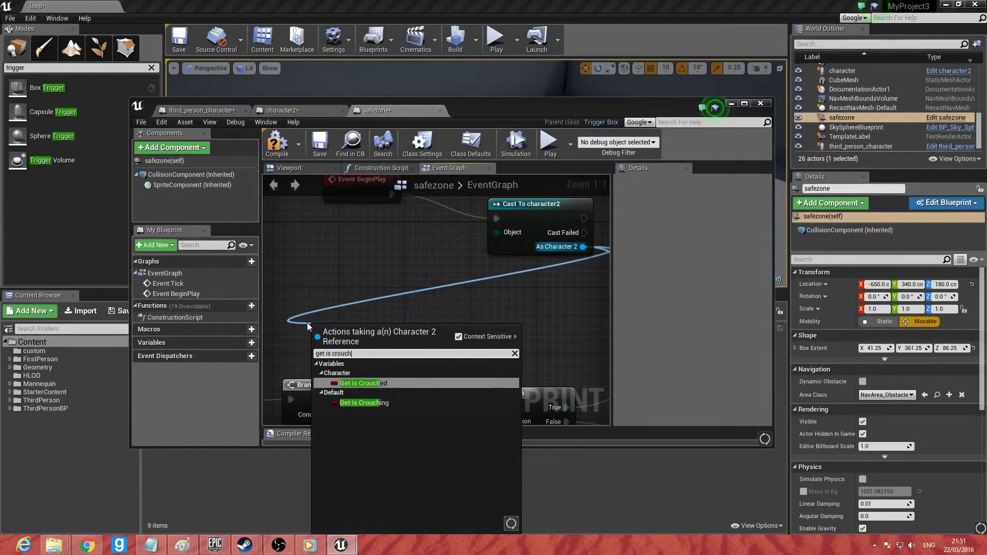
key(Down)
key(Return)
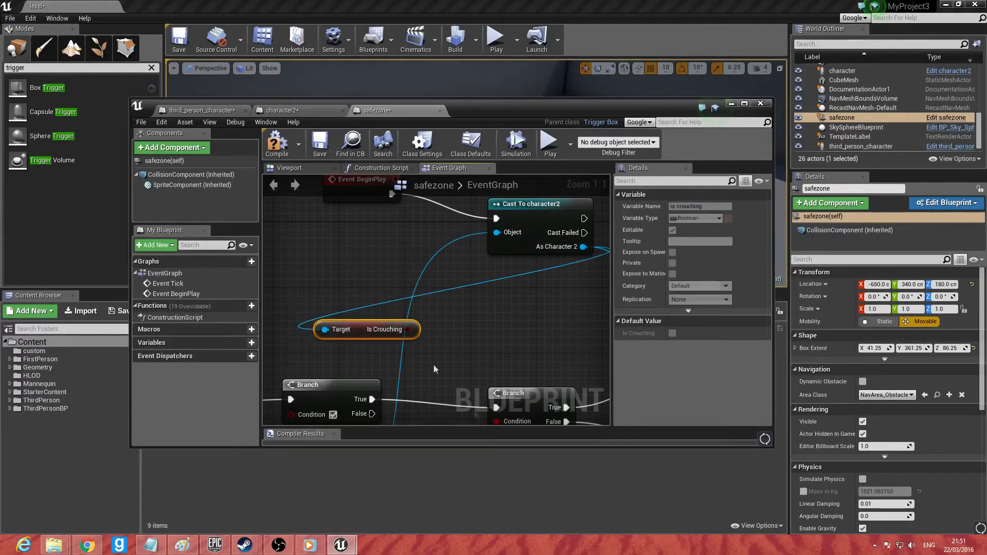
drag(408, 330, 473, 344)
Step: Check the character2 blueprint's variables, and briefly play the level with the crouch condition in the safezone blueprint
right_drag(518, 302, 378, 323)
right_drag(584, 192, 436, 272)
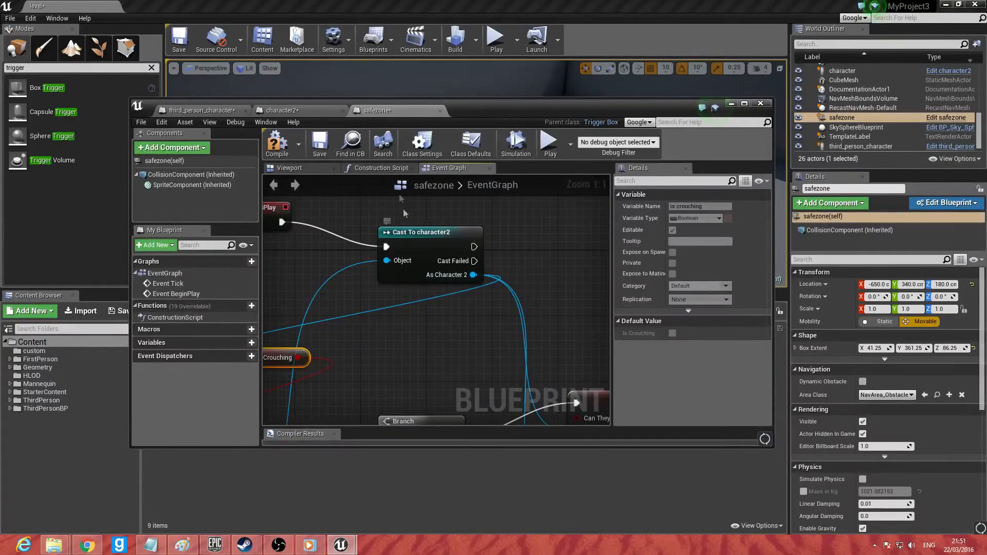
click(281, 111)
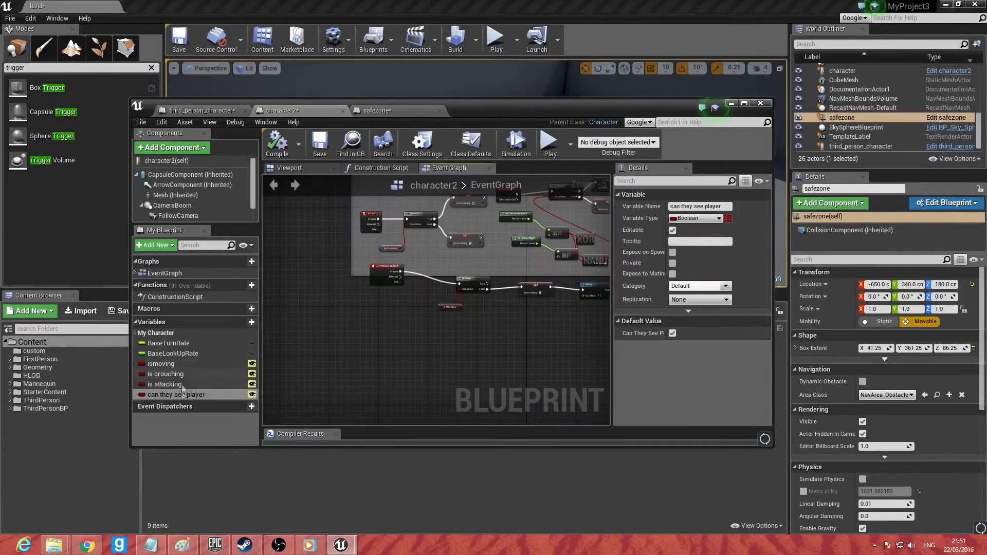
click(368, 111)
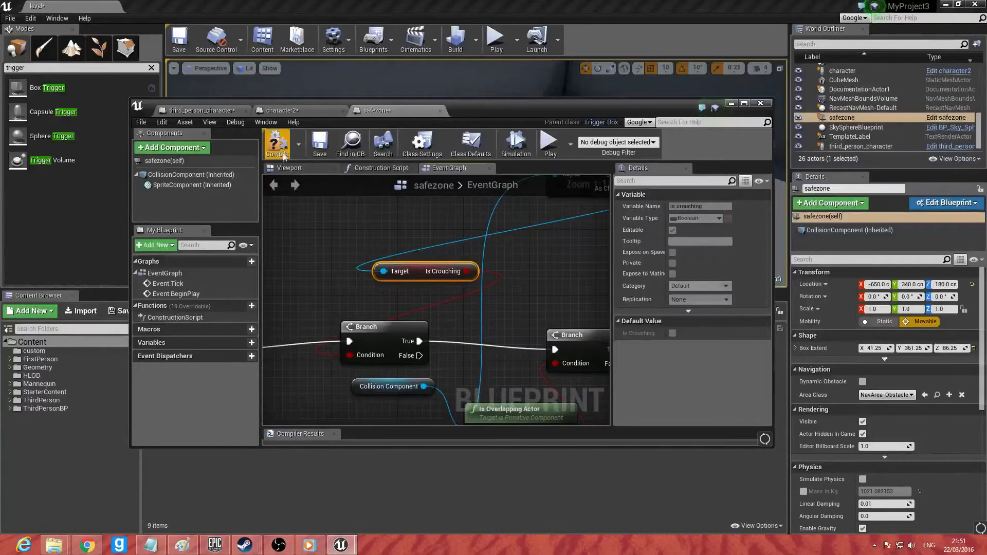
click(548, 142)
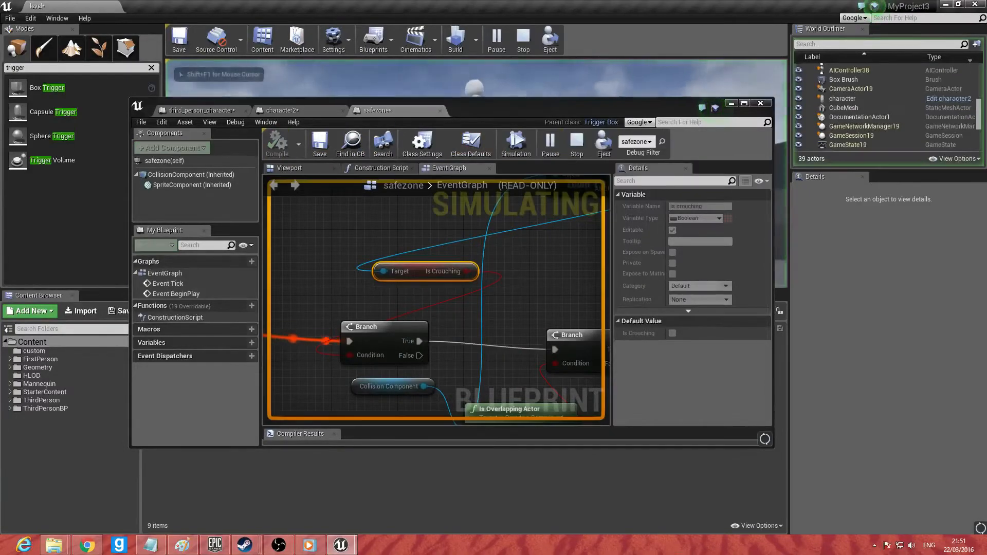
key(Escape)
Step: Duplicate the checked SET Can They See Player node and wire the new Branch's False output into it
drag(486, 114, 530, 135)
right_drag(502, 372, 486, 307)
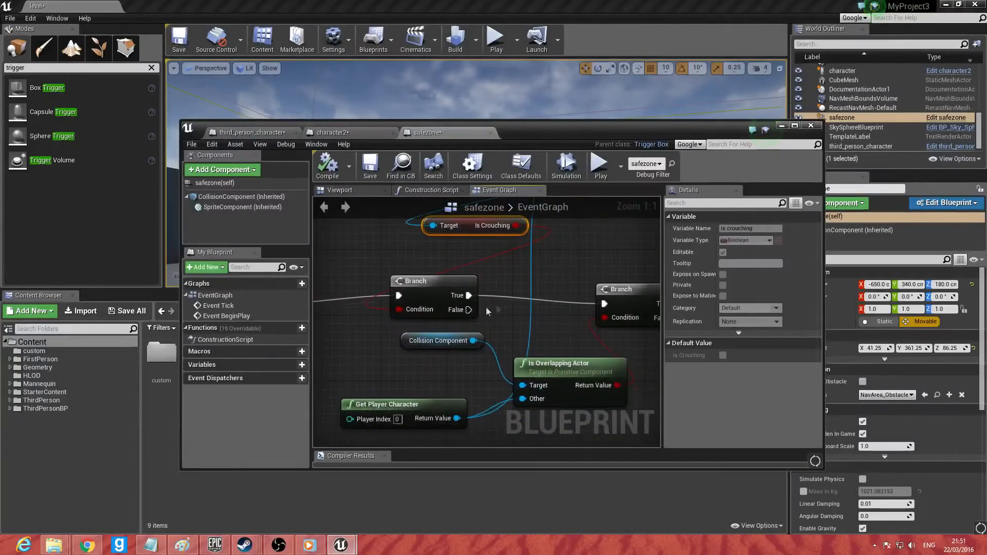
drag(561, 272, 587, 256)
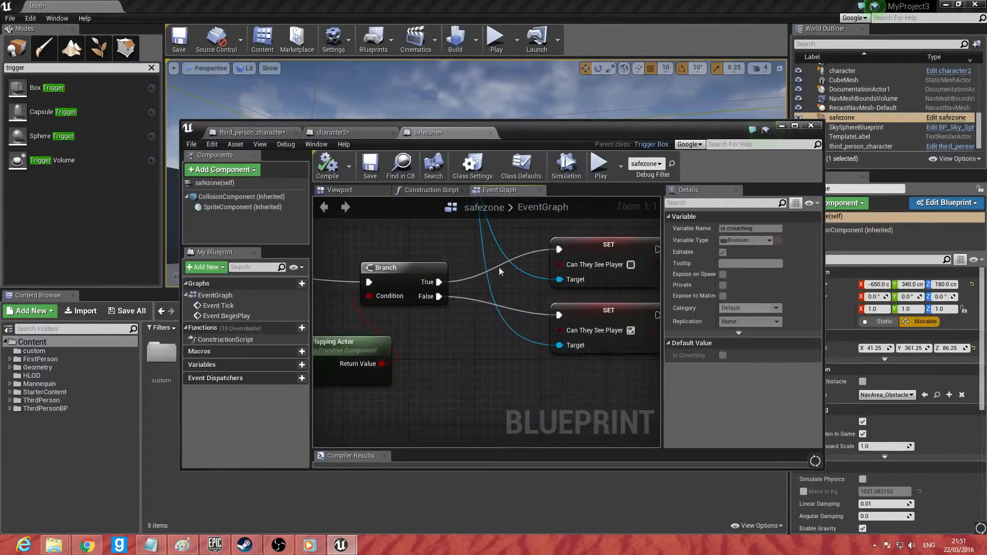
click(630, 329)
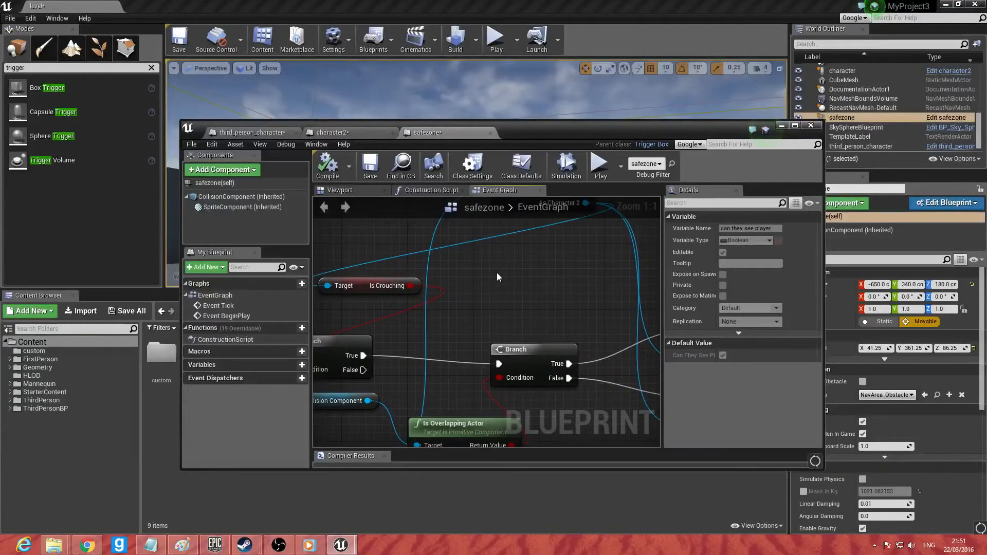
click(500, 275)
drag(363, 370, 454, 330)
drag(508, 285, 508, 282)
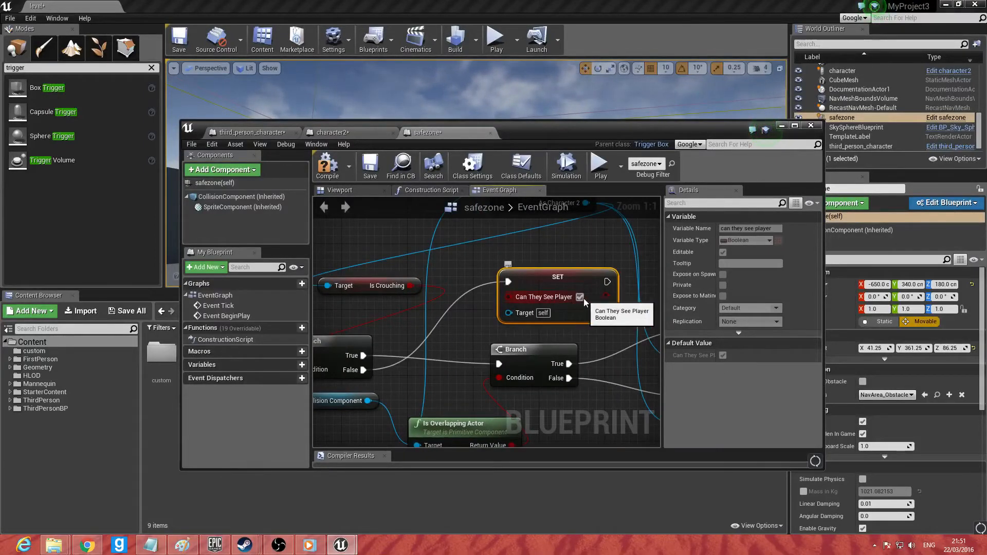
Step: Connect the duplicated SET node's Target to As Character 2, keep Can They See Player checked, and compile the blueprint
click(580, 300)
right_drag(582, 324, 615, 349)
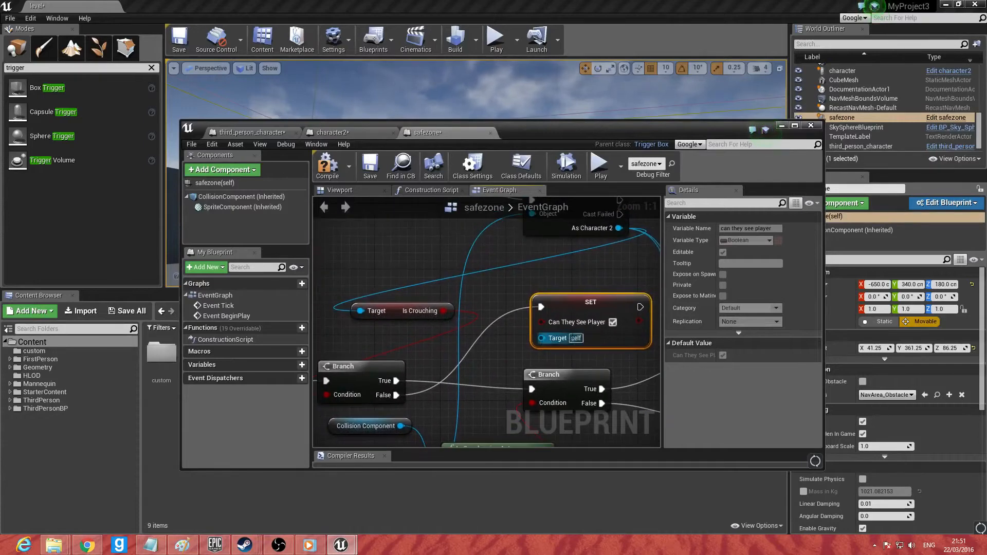
drag(541, 338, 619, 228)
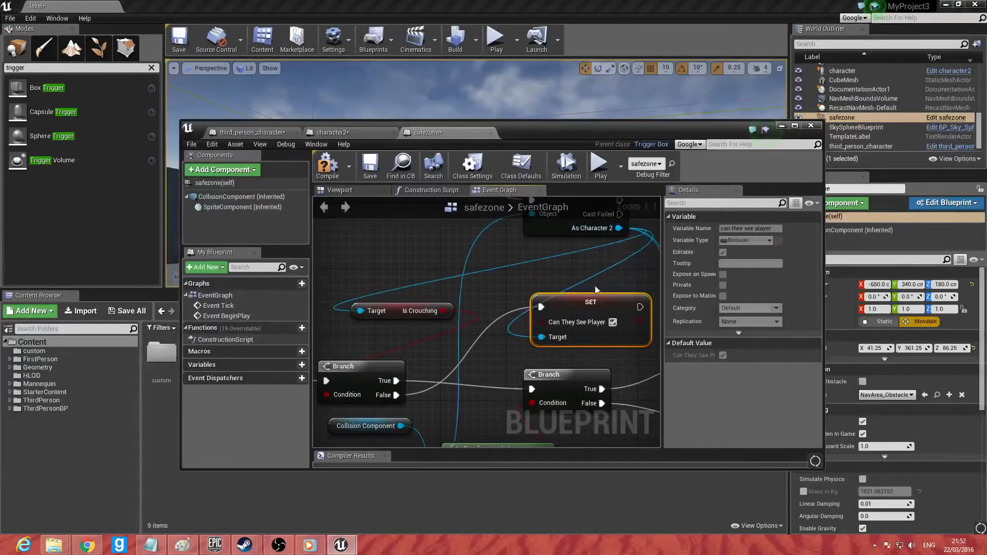
click(332, 175)
Step: Play the level and crouch behind the wall near the enemy to test the safezone
drag(534, 146, 521, 123)
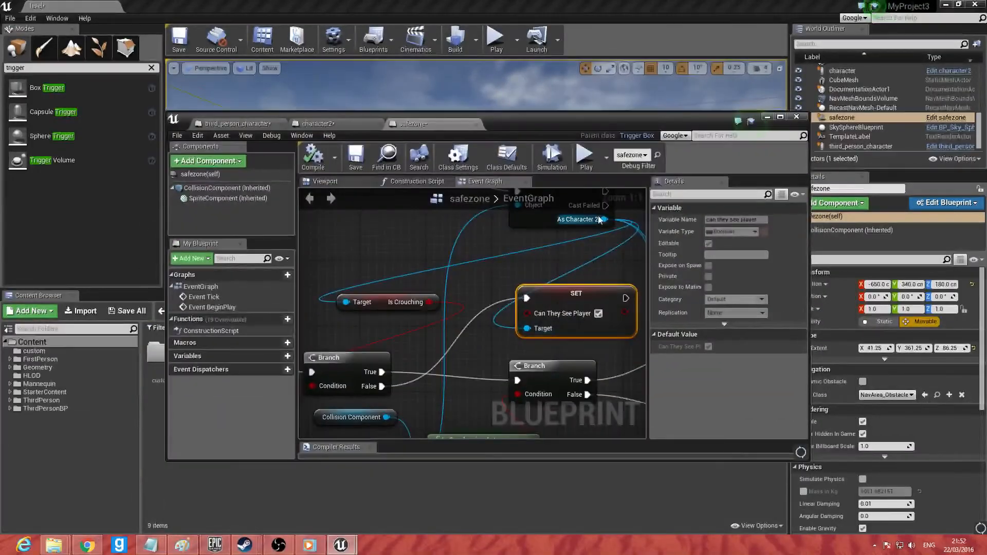
click(586, 153)
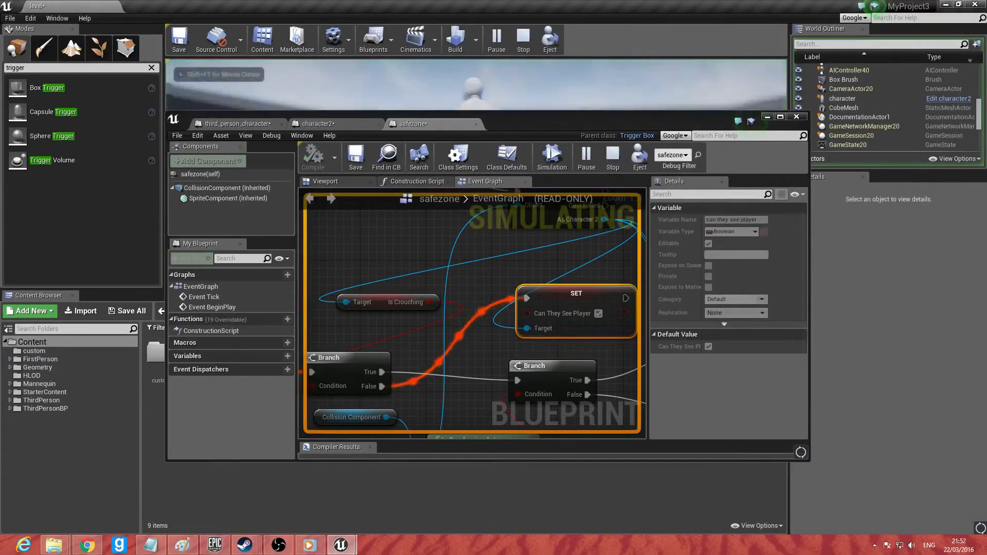
drag(535, 118, 515, 348)
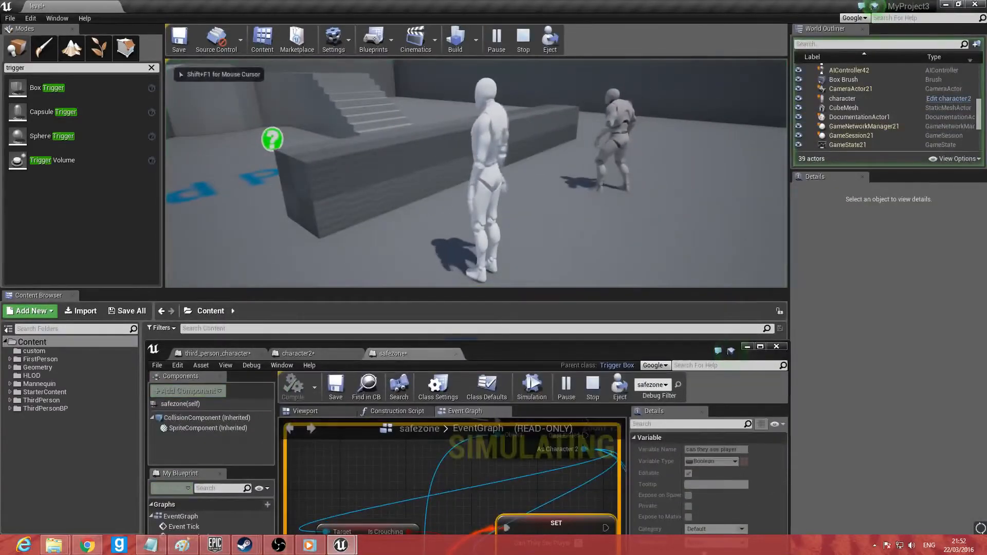
key(w)
key(w)
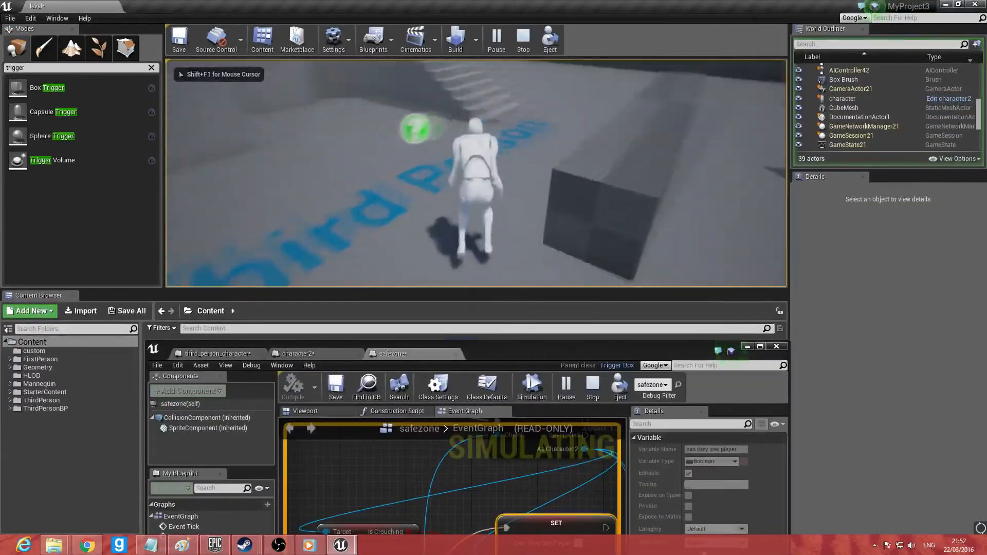
key(w)
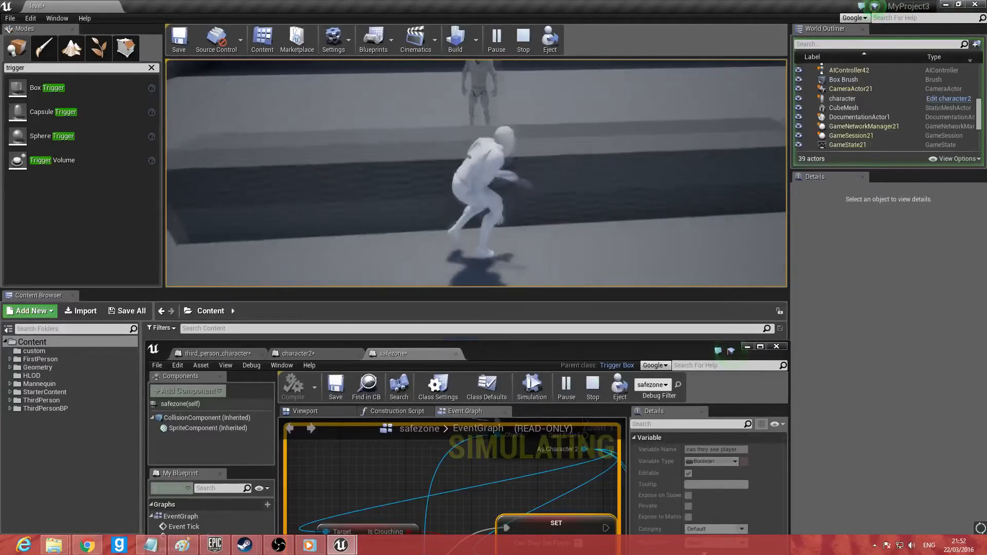
key(s)
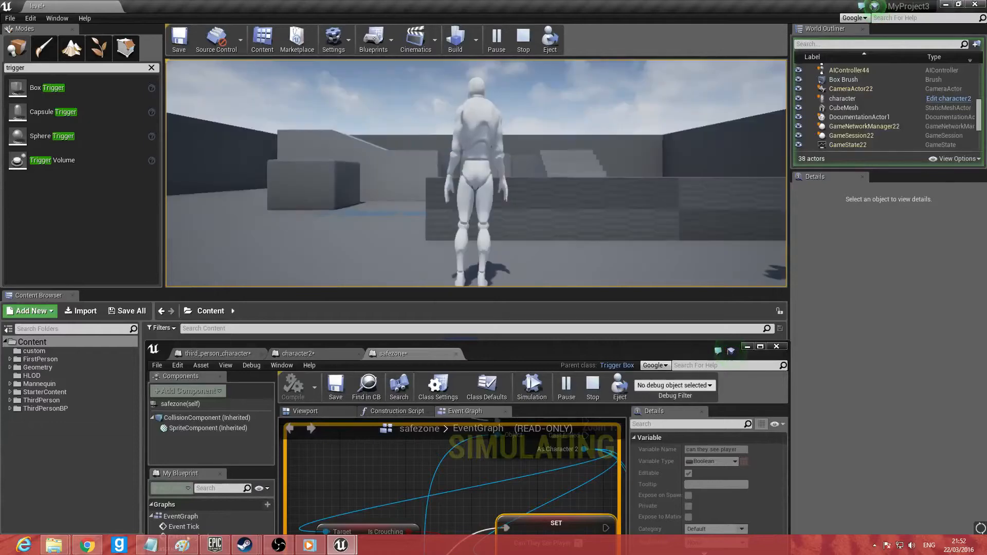
Step: Test the safezone again by jumping onto the wall and crouching behind it, and end the play session
key(w)
key(space)
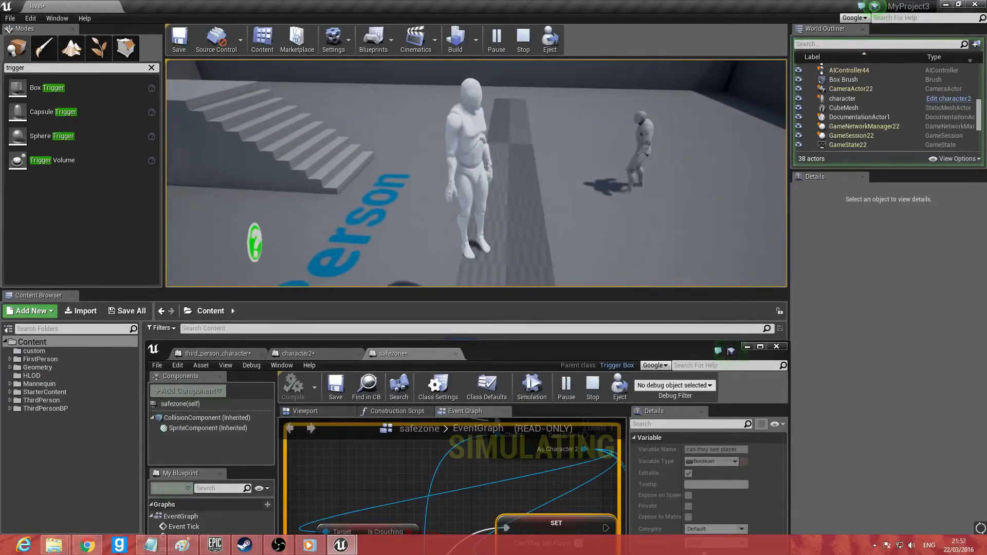
key(c)
key(w)
key(d)
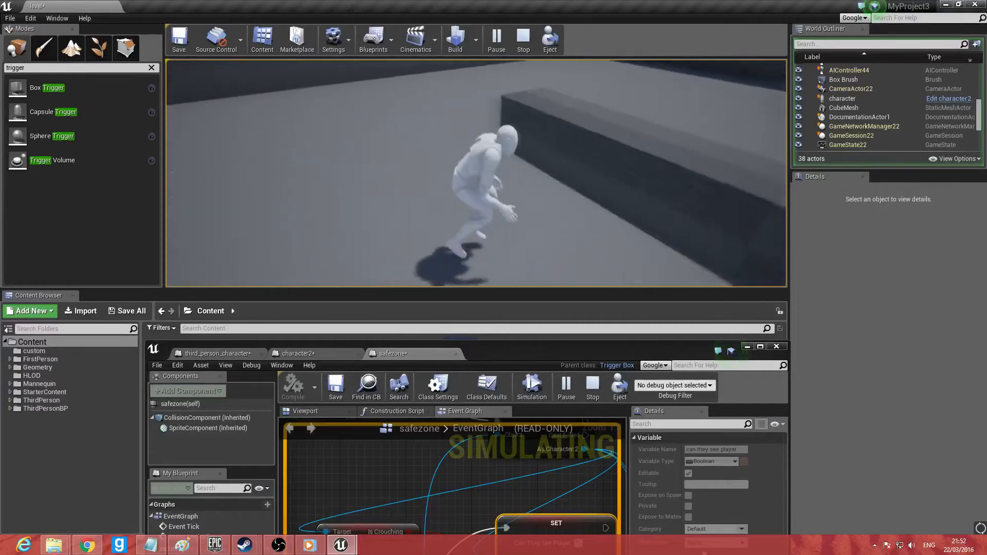
key(a)
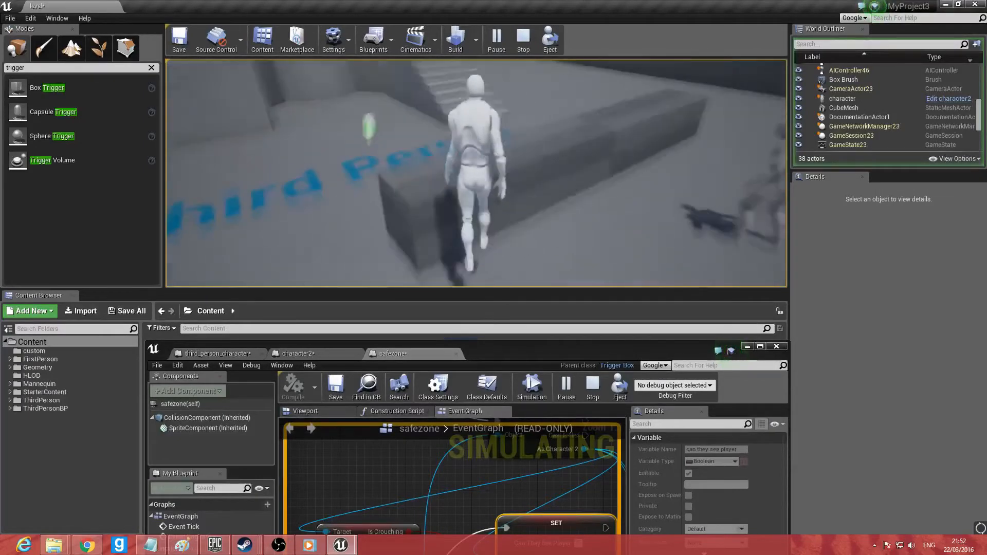
key(Escape)
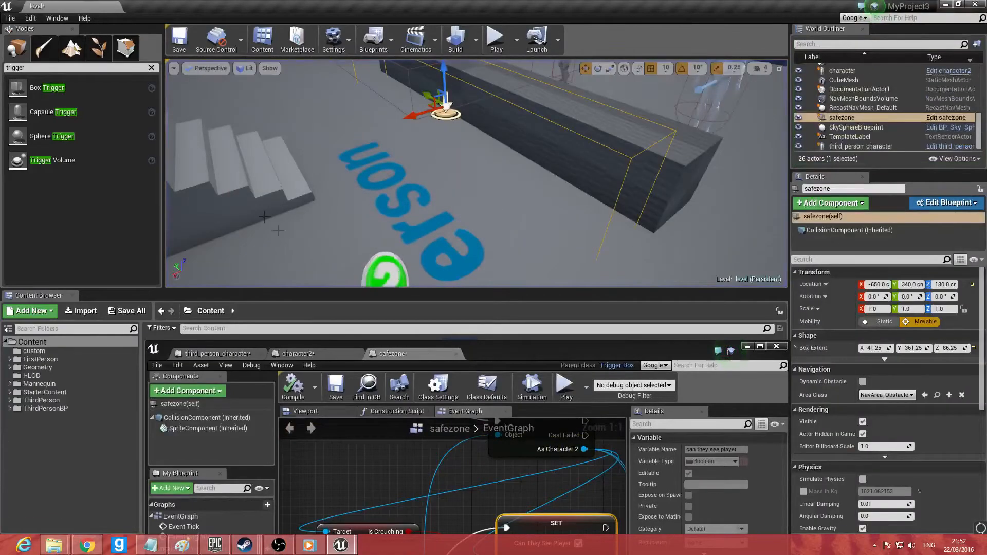
Step: Open the third_person_character blueprint's event graph at the Killbox overlap nodes
drag(494, 355, 511, 149)
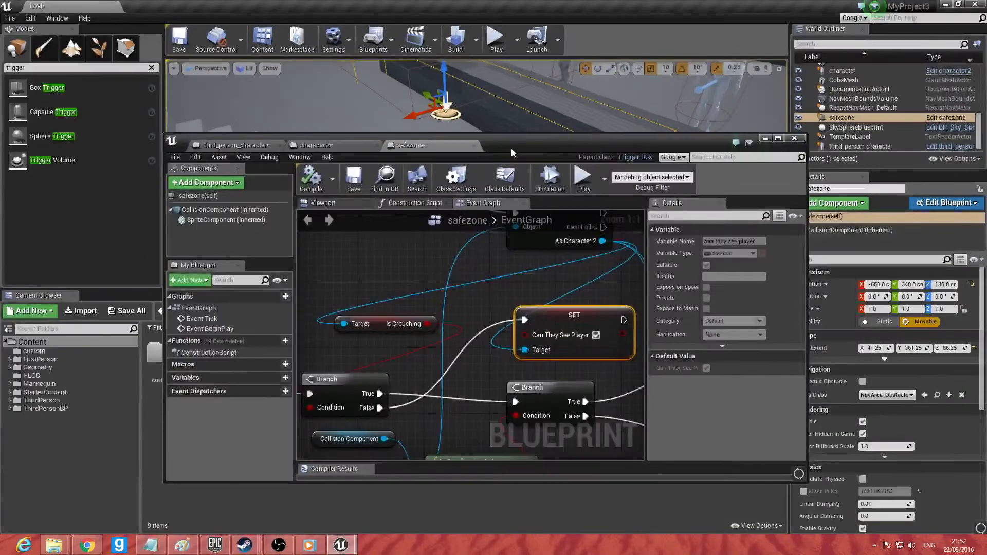
mouse_move(511, 147)
mouse_down()
mouse_move(482, 140)
mouse_move(504, 141)
mouse_up()
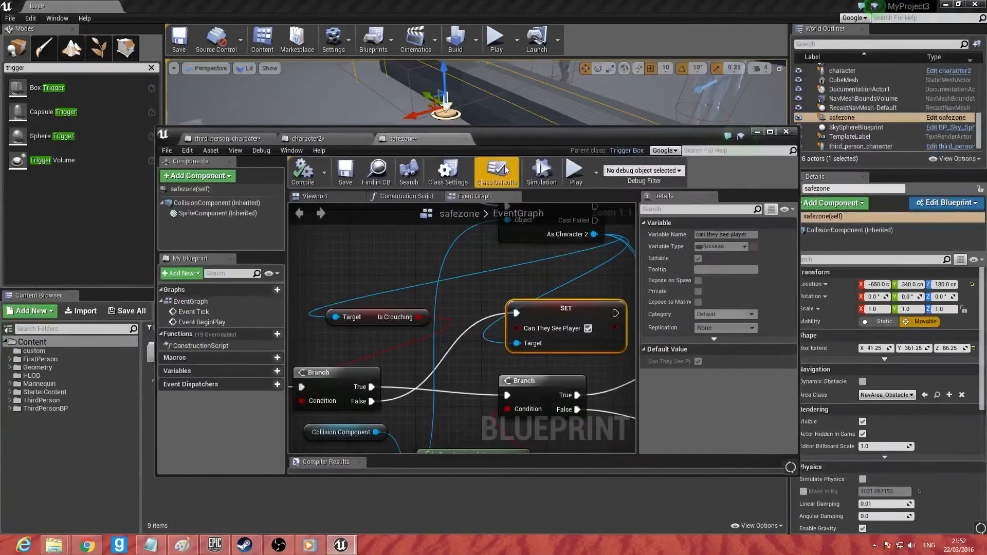
click(307, 138)
click(252, 139)
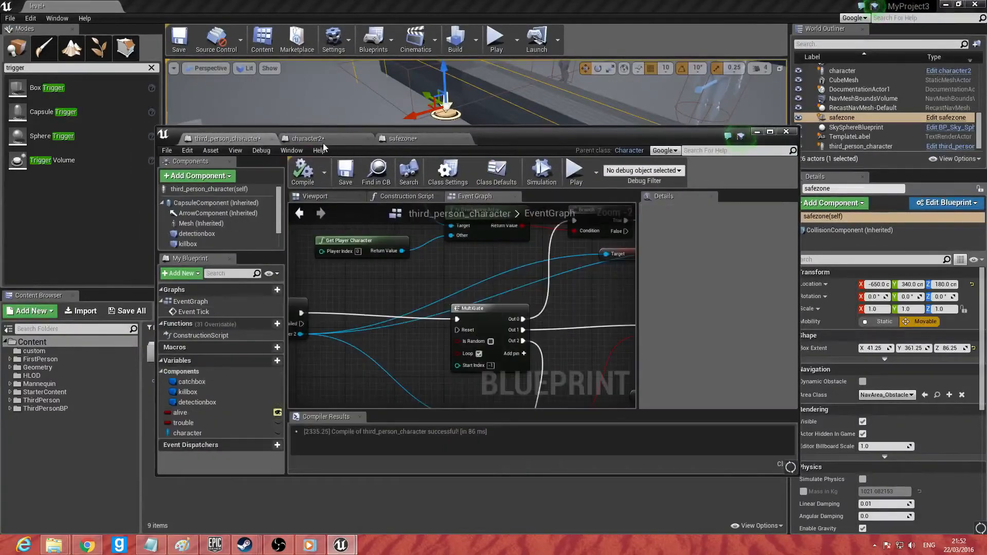
scroll(365, 288, down, 4)
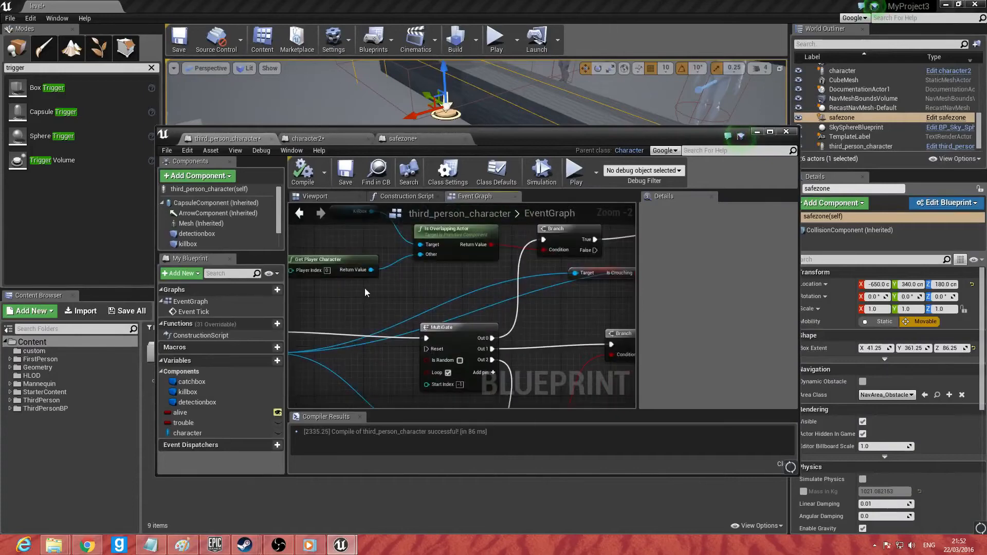
scroll(365, 288, up, 3)
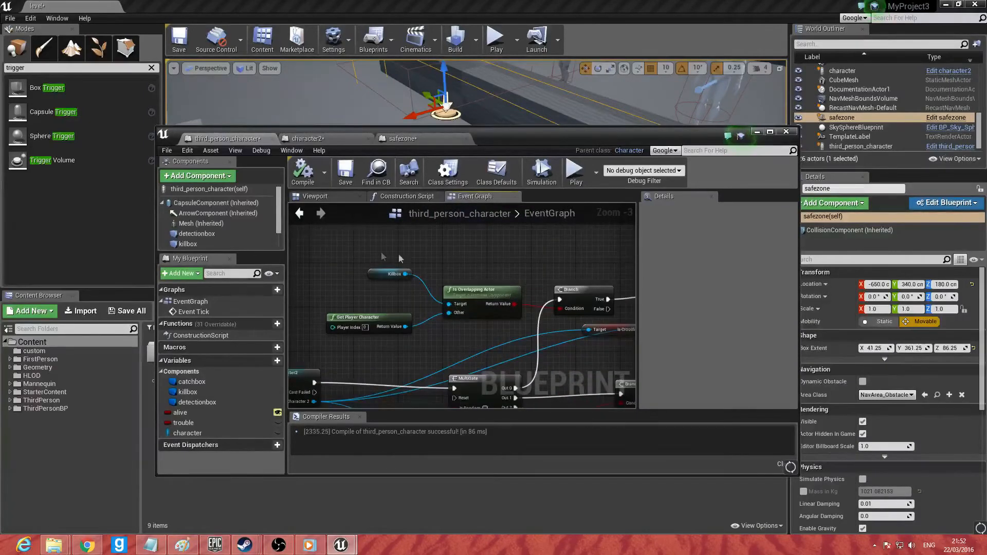
right_drag(401, 259, 356, 245)
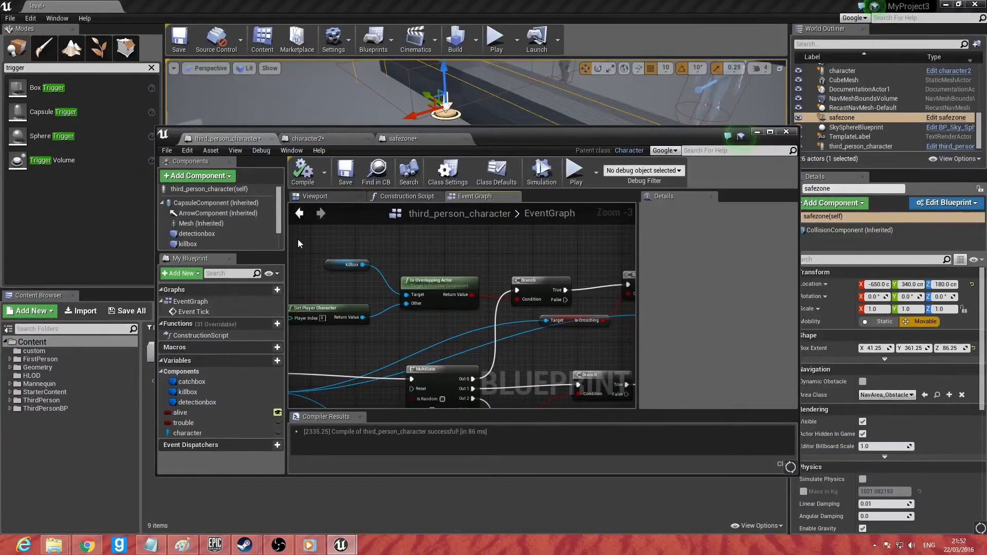
Step: Select the whole Killbox node sequence fed by the MultiGate's Out 0 and add a comment box around it
right_drag(360, 256, 290, 271)
right_drag(445, 307, 292, 312)
right_drag(580, 333, 541, 297)
drag(601, 333, 347, 255)
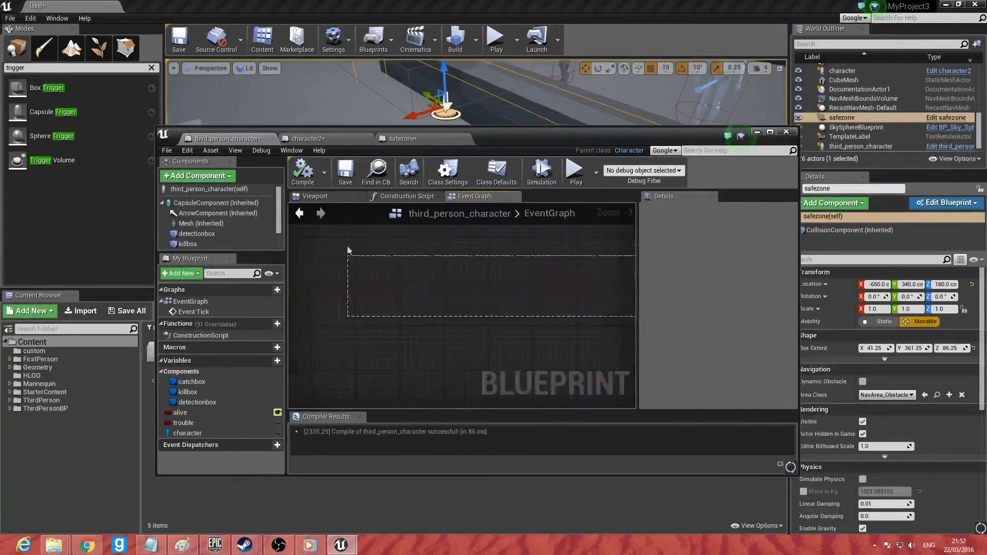
drag(566, 224, 554, 299)
right_drag(544, 343, 460, 390)
right_drag(595, 328, 425, 342)
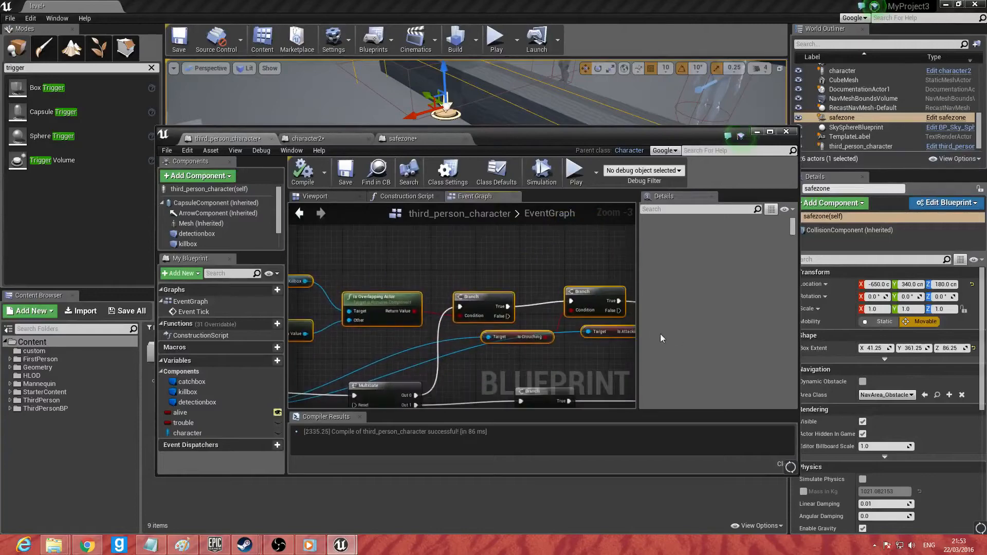
right_click(574, 272)
text(comment)
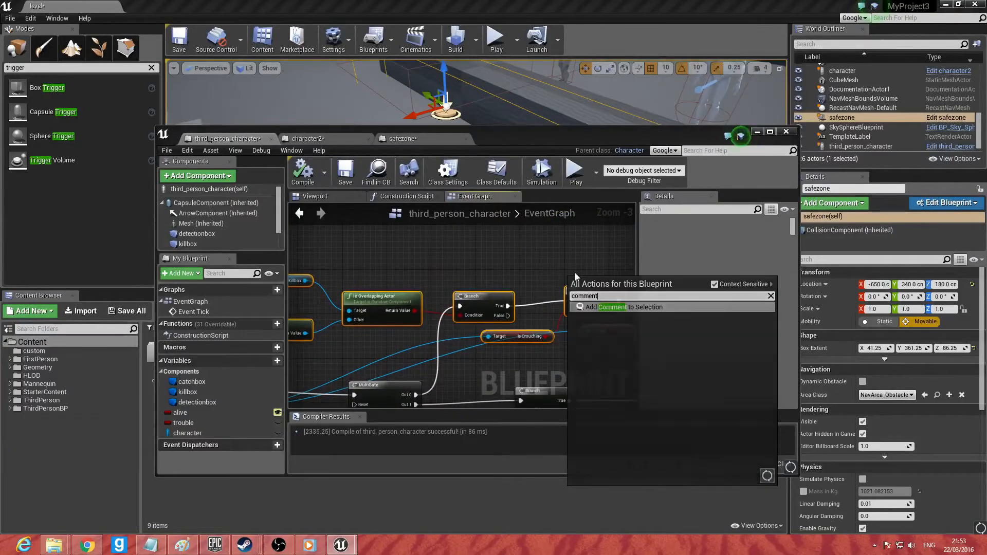
key(Return)
Step: Set the comment text of the box around the Killbox nodes to "death seq"
right_drag(465, 245, 622, 260)
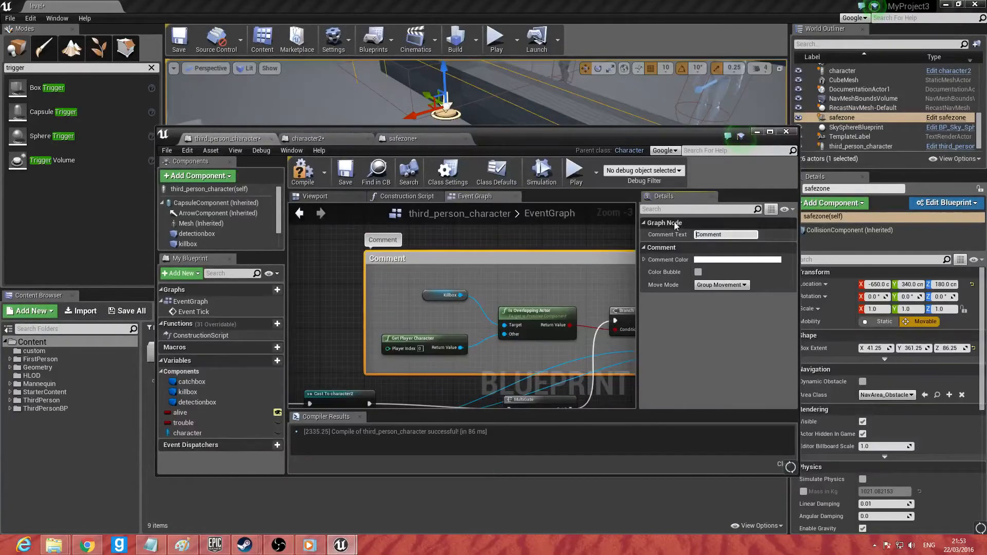
key(ctrl+a)
text(death s)
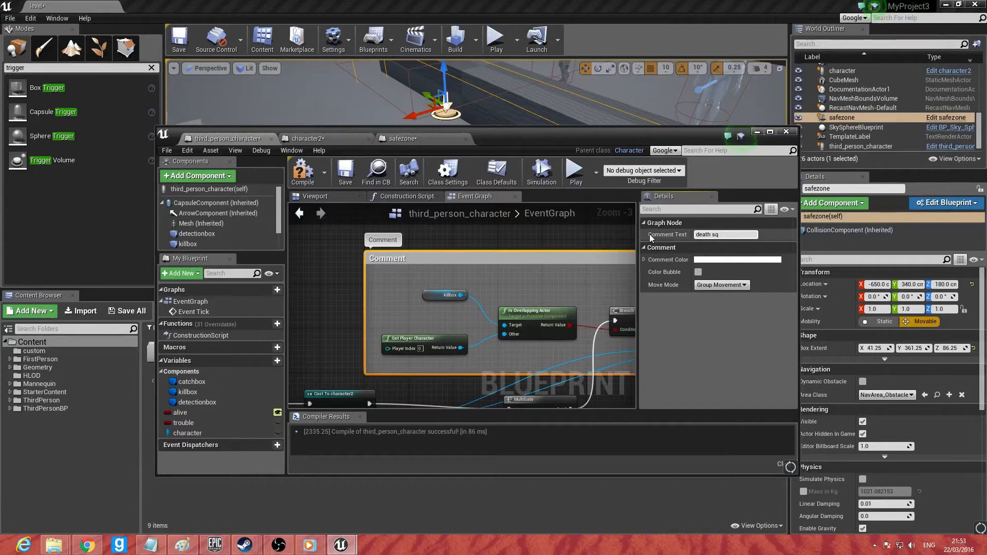
text(u)
key(BackSpace)
text(eq)
key(Return)
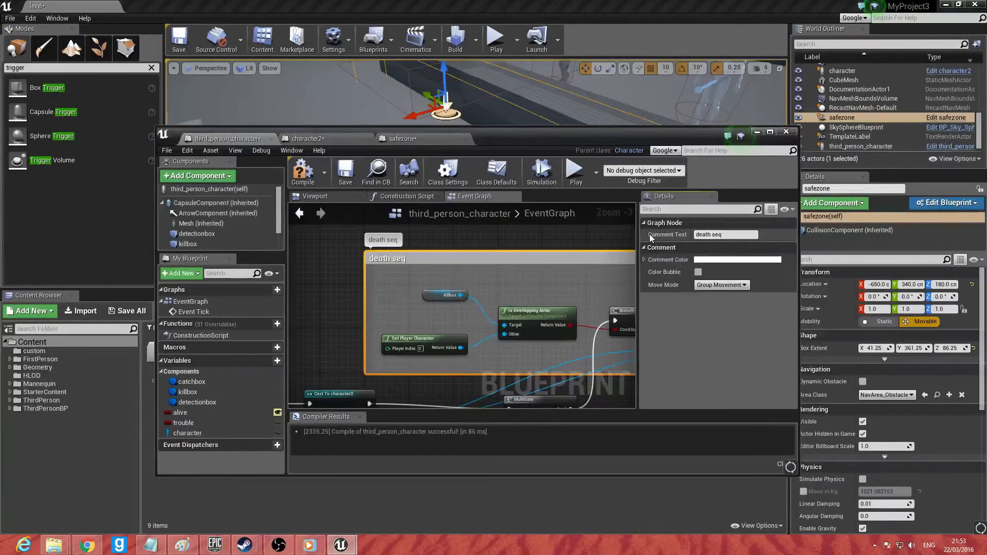
Step: Colour the death seq comment box bright green with hue 120 and full saturation
click(724, 264)
click(763, 392)
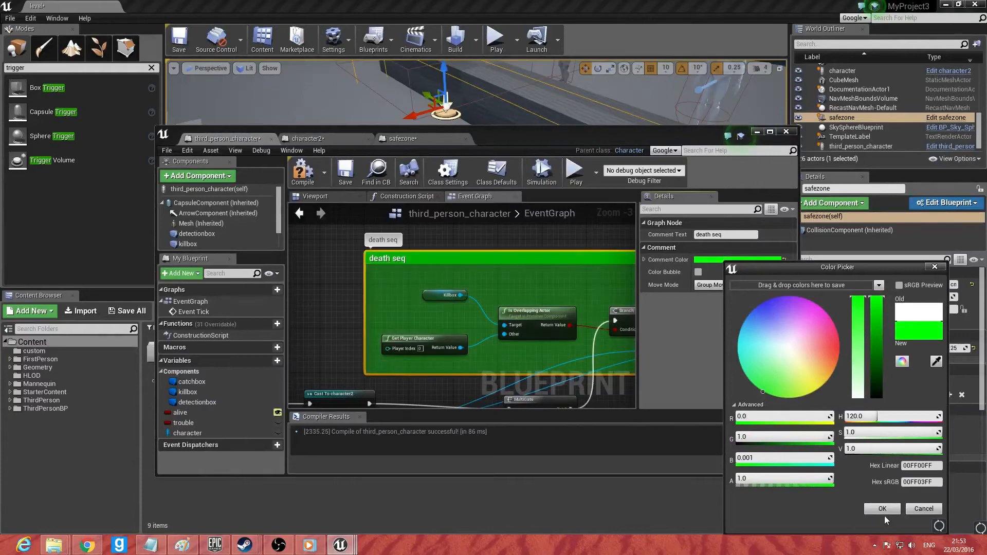
click(881, 509)
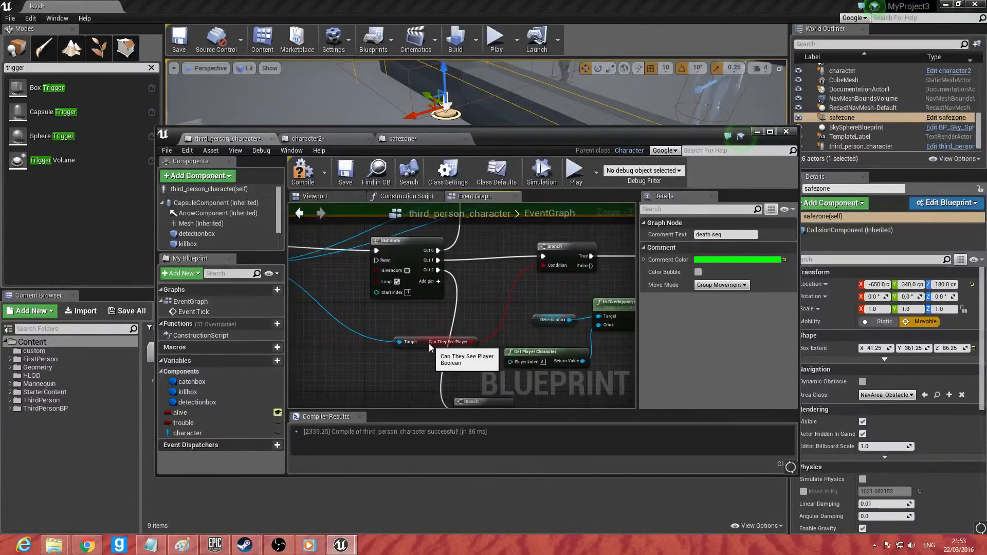
Step: Select the MultiGate and the Detectionbox node sequence and add a comment box around them
drag(677, 326, 556, 329)
right_drag(360, 329, 619, 329)
right_drag(424, 338, 571, 340)
right_click(380, 260)
text(comment)
key(Return)
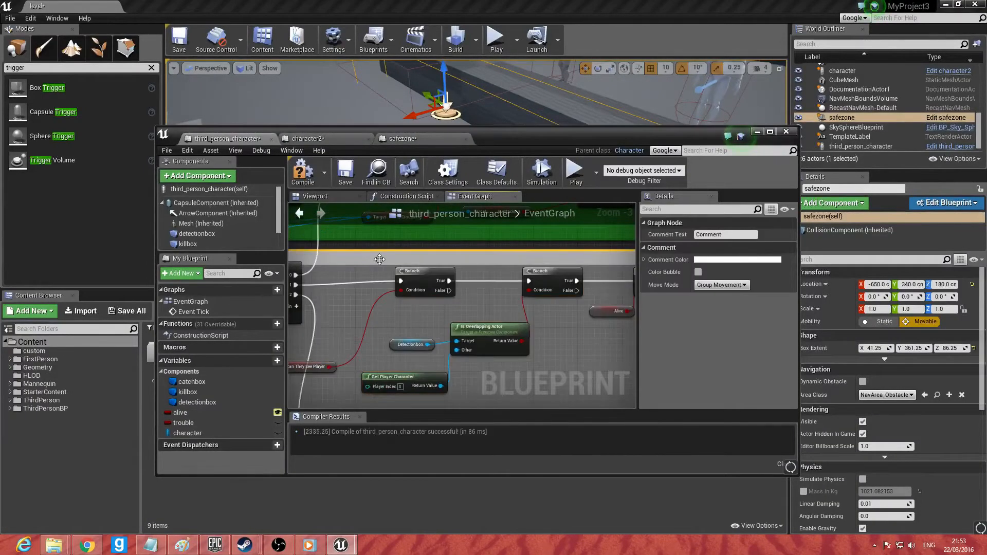
right_drag(380, 264, 601, 249)
drag(514, 246, 515, 240)
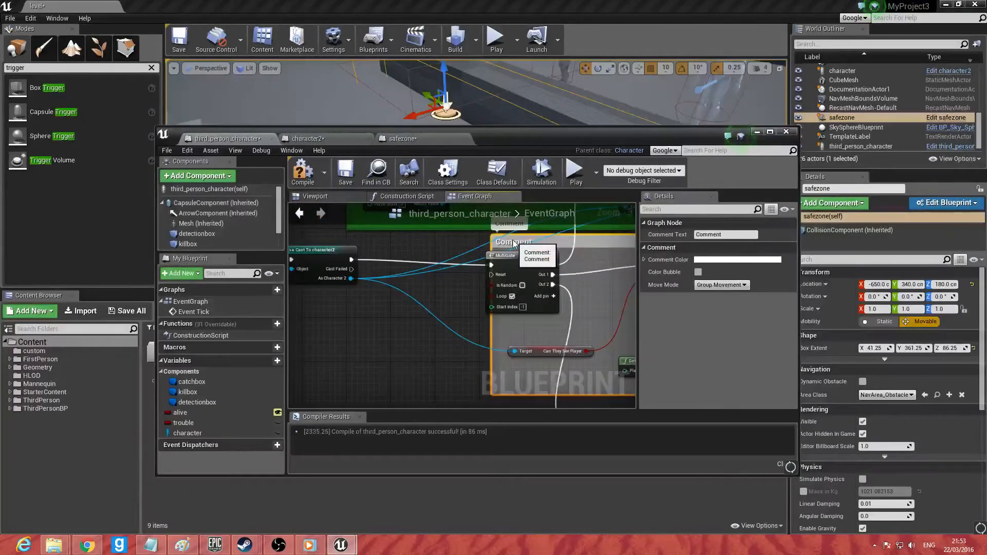
Step: Name the comment box around the Detectionbox nodes "detection seq" and colour it green
click(734, 235)
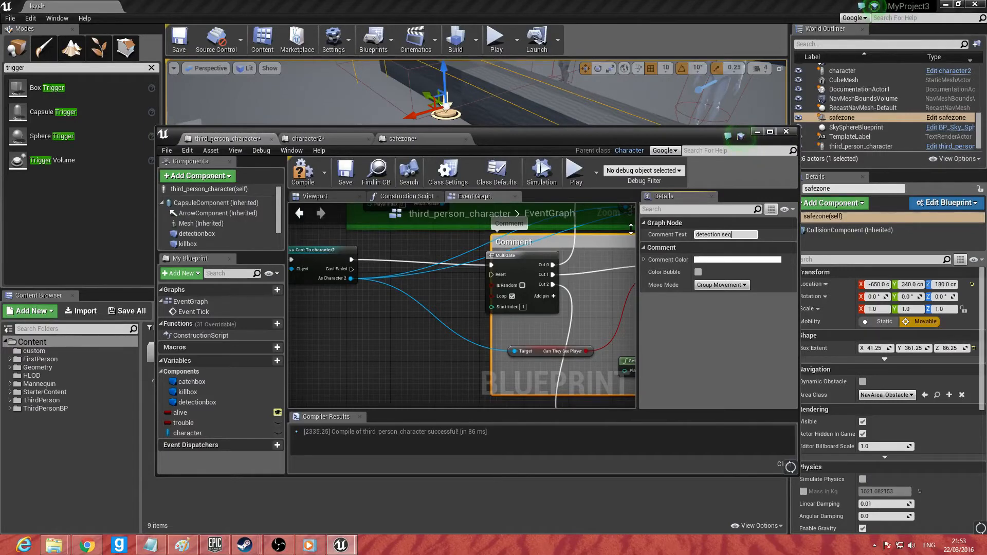
click(737, 259)
click(743, 393)
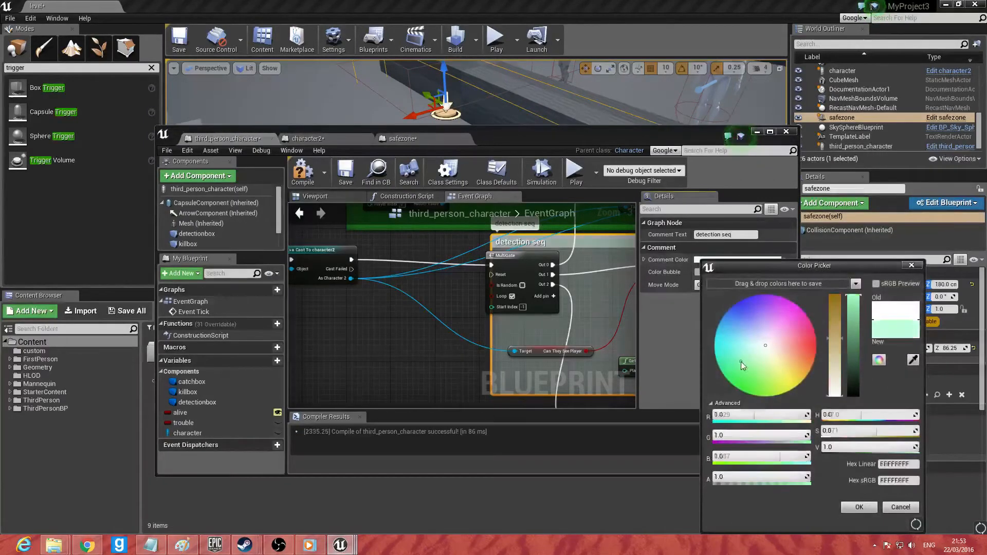
click(859, 507)
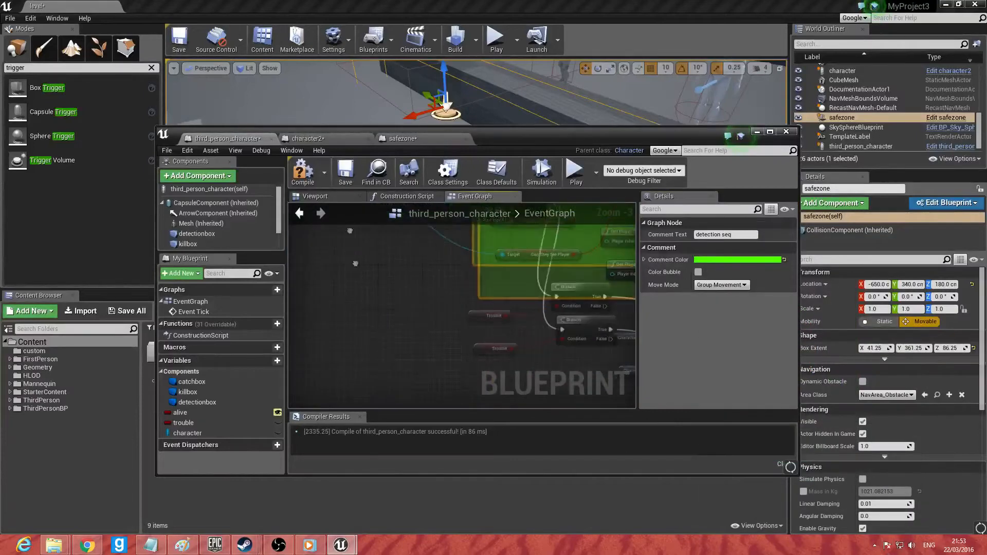
Step: Select the Trouble branch sequence with the Max Walk Speed and Catchbox nodes and add a comment box around it
drag(665, 402, 636, 383)
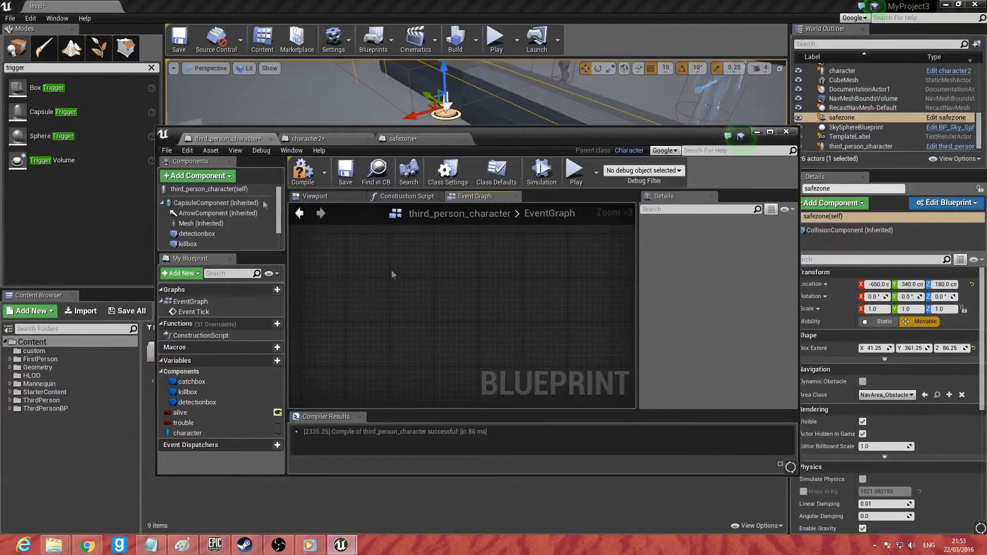
right_drag(395, 269, 525, 348)
mouse_move(308, 242)
right_down()
mouse_move(385, 253)
mouse_move(370, 329)
mouse_move(291, 246)
mouse_move(31, 228)
mouse_move(195, 233)
mouse_move(311, 255)
right_up()
right_click(358, 301)
text(comment)
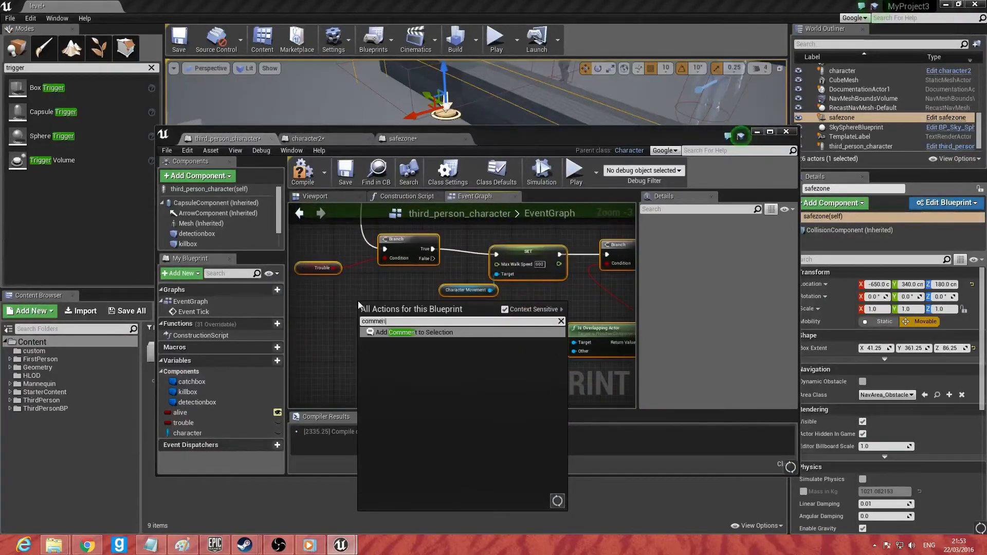
key(Return)
Step: Set the comment text of the box around the Trouble and Catchbox nodes to "attack"
right_drag(355, 304, 465, 493)
right_drag(411, 416, 328, 273)
drag(330, 274, 348, 281)
double_click(348, 281)
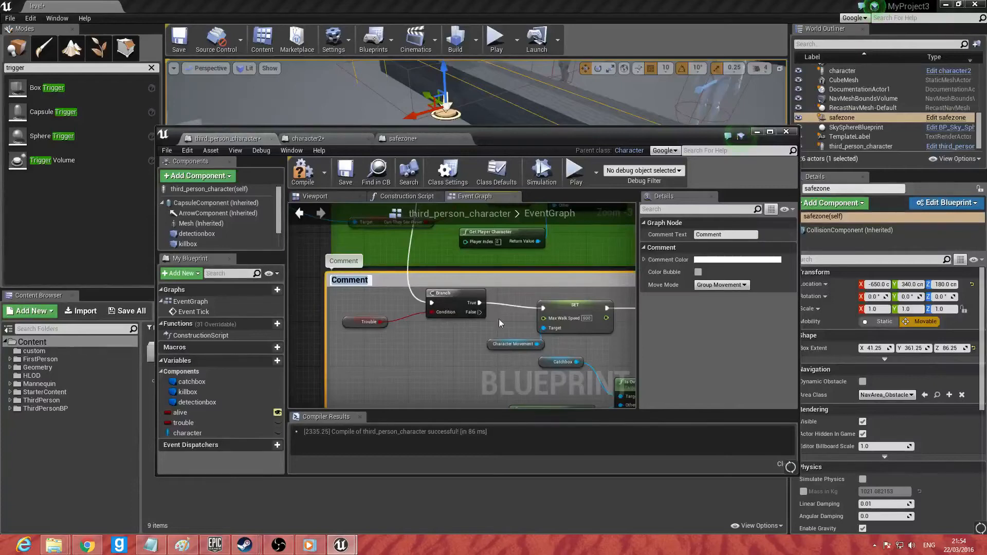
drag(716, 236, 673, 244)
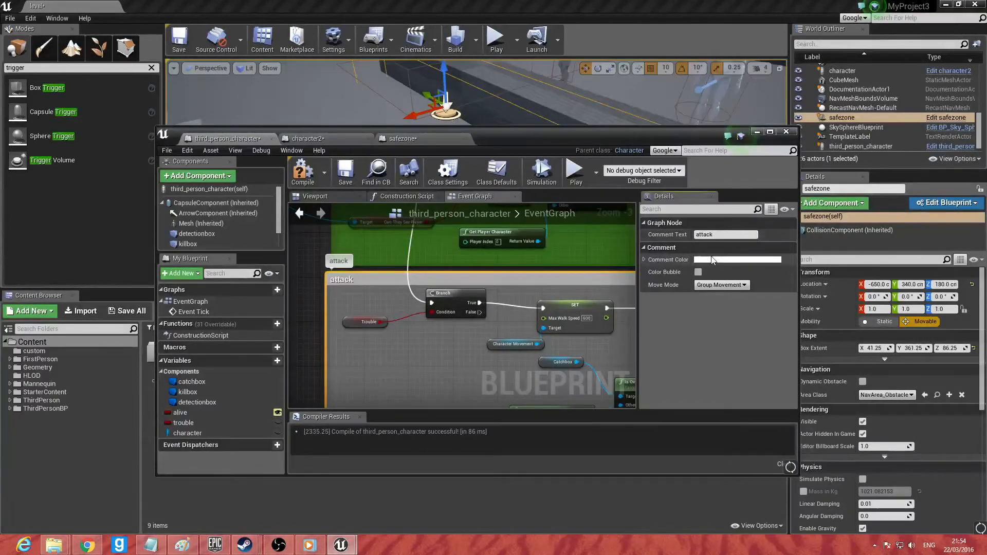
Step: Colour the attack comment box light green and review all three commented sequences in the graph
click(714, 259)
click(753, 395)
drag(753, 393, 753, 386)
click(869, 507)
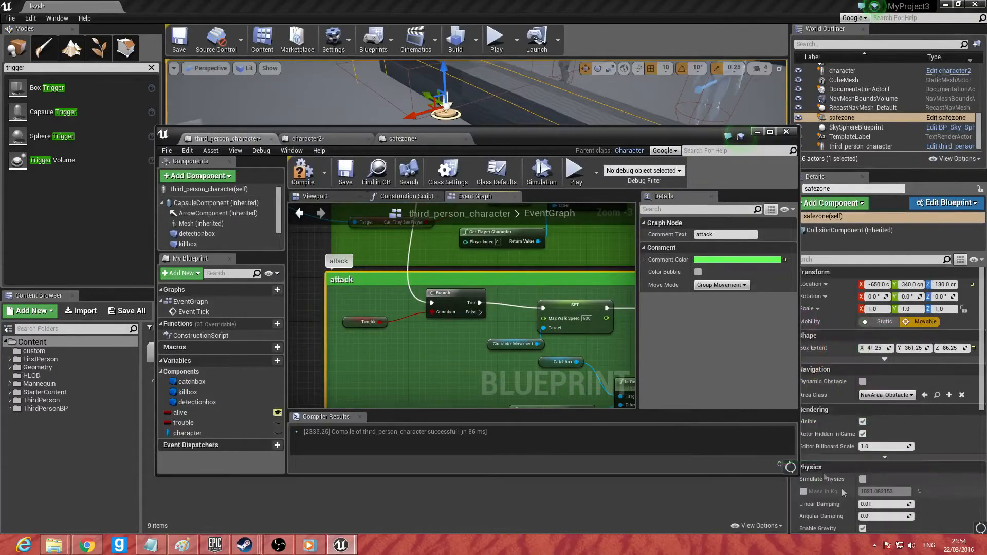
scroll(545, 293, down, 5)
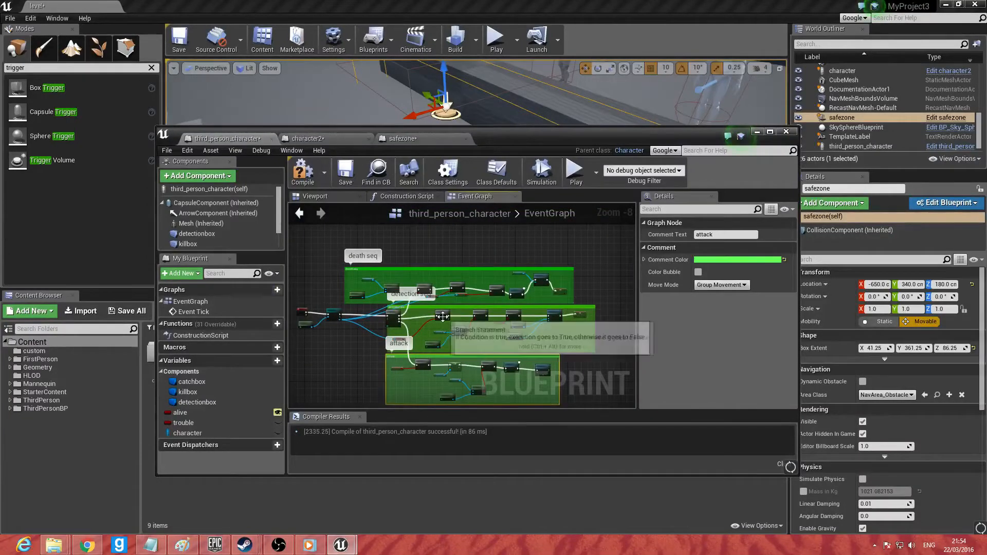
Step: Examine the event graphs of the third_person_character, safezone and character2 blueprints
right_drag(345, 336, 238, 285)
scroll(425, 321, up, 1)
scroll(424, 322, up, 4)
click(418, 139)
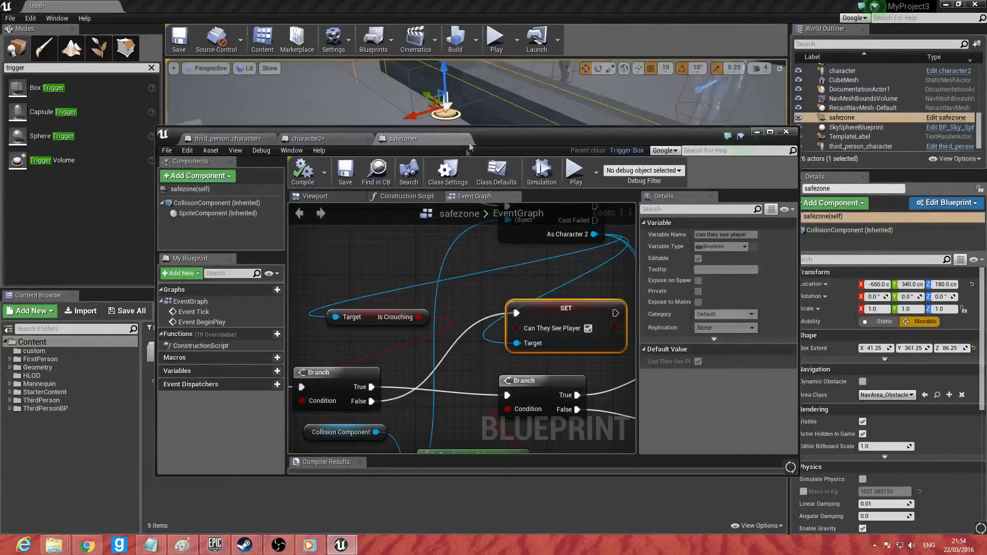
right_drag(487, 358, 676, 467)
right_drag(247, 414, 324, 290)
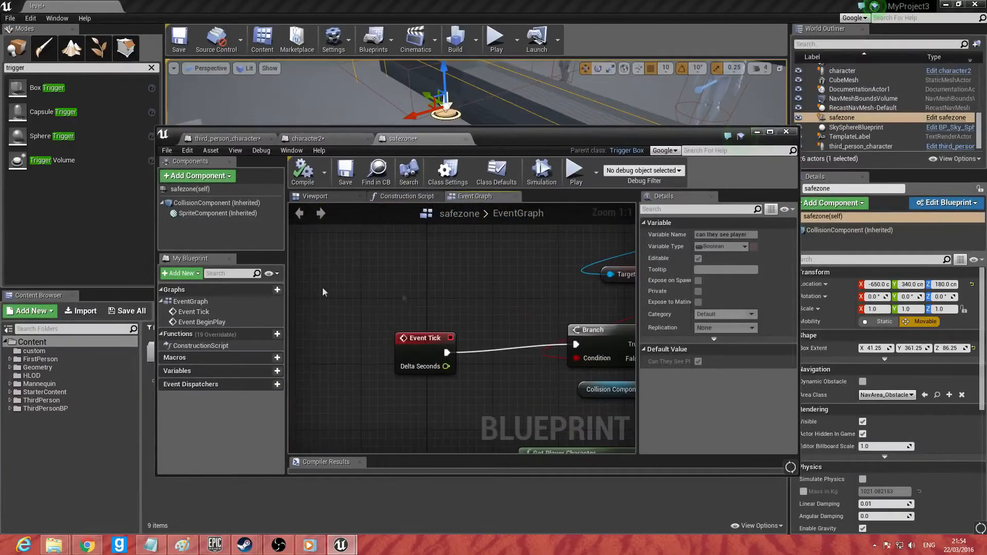
right_drag(622, 328, 434, 332)
right_drag(522, 284, 367, 402)
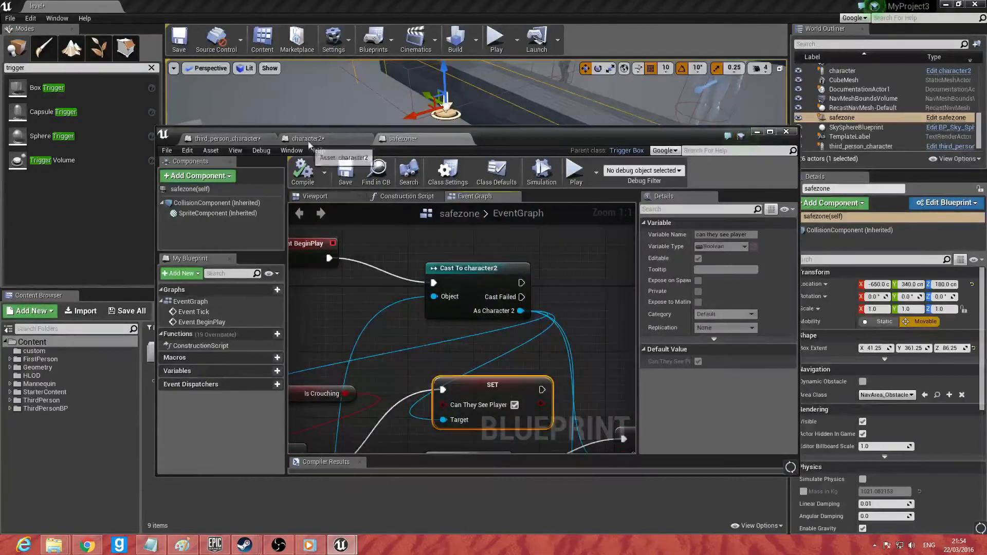
click(317, 139)
right_drag(457, 285, 411, 284)
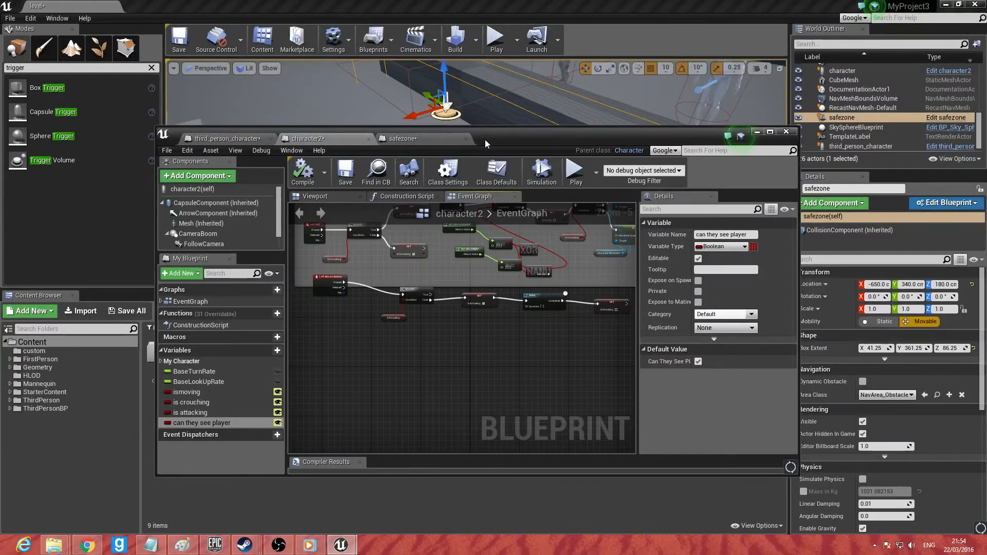
Step: Create a new level from the Default template and save the changes to the current level
drag(486, 143, 470, 323)
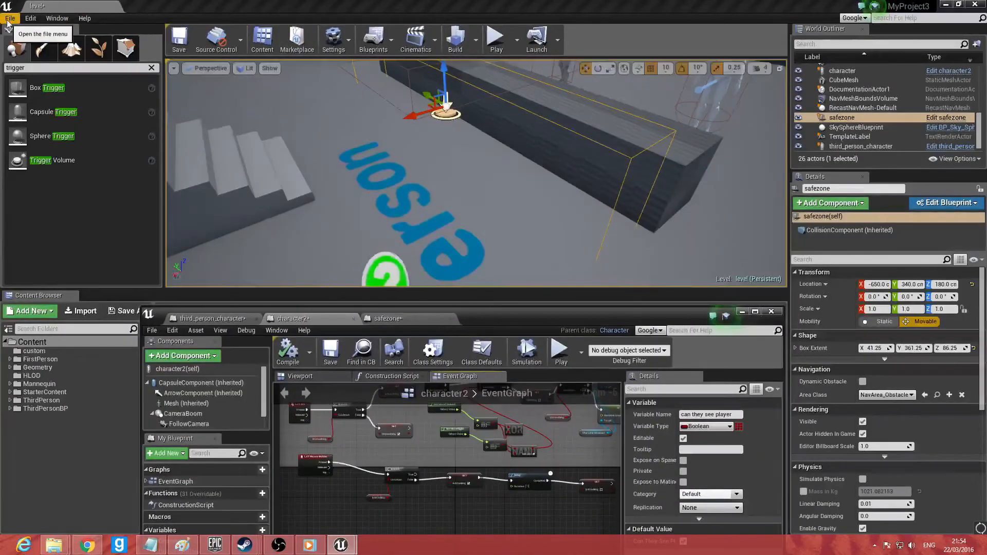
click(8, 20)
click(31, 30)
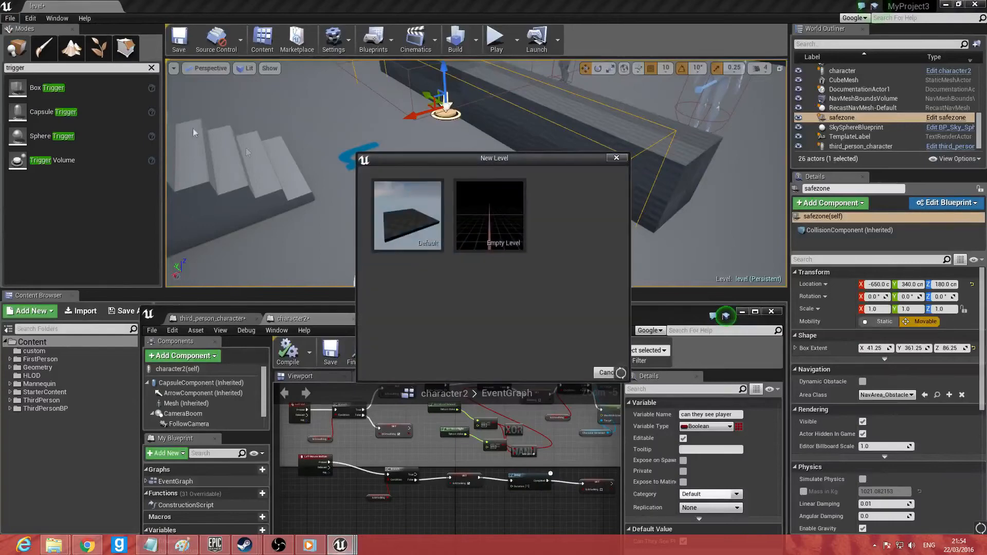
click(419, 226)
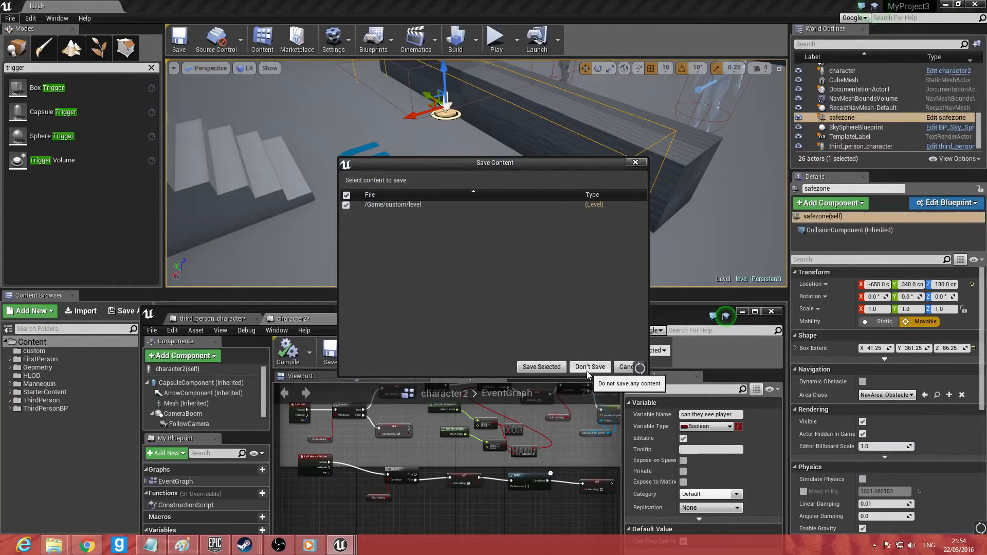
click(540, 366)
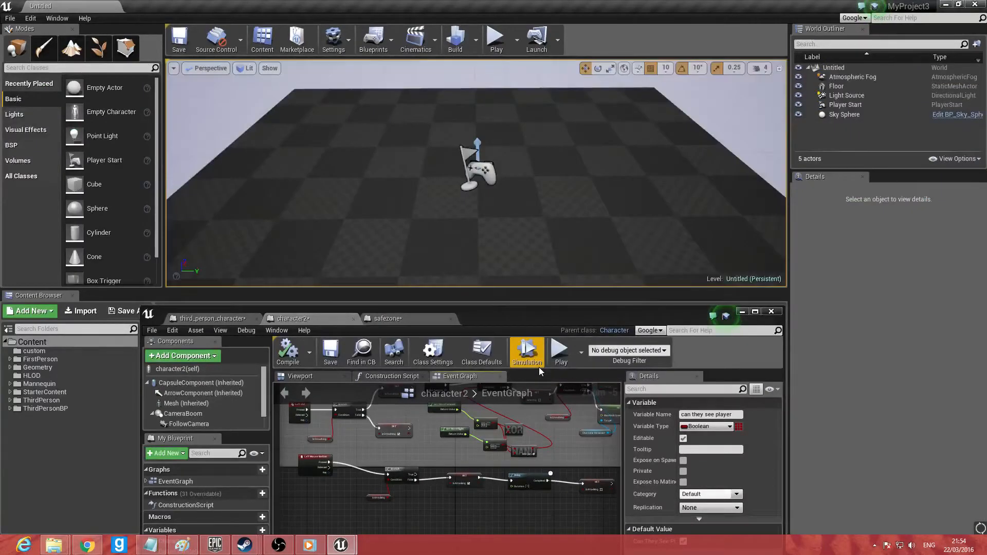
Step: Minimise the blueprint window and delete the default floor from the new level
click(741, 312)
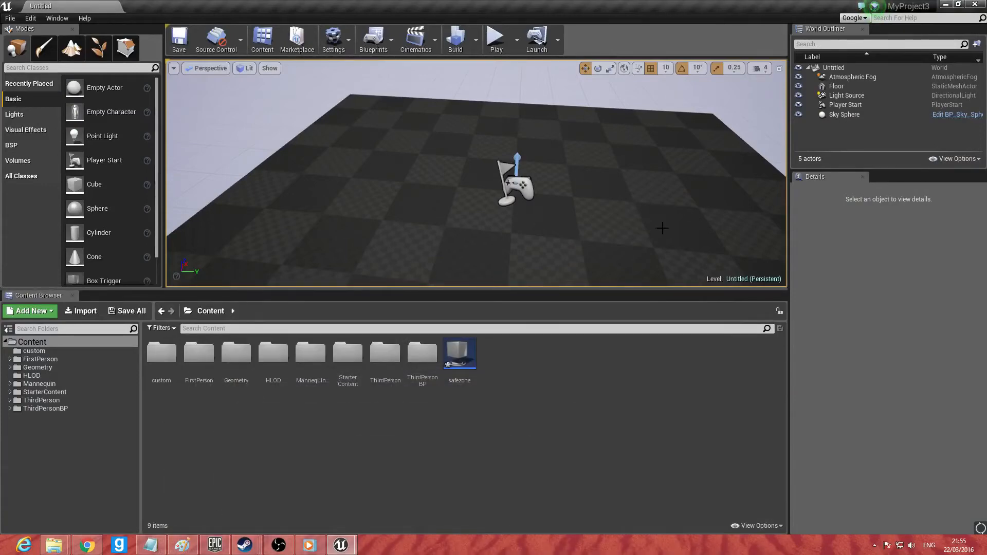
right_drag(579, 182, 442, 188)
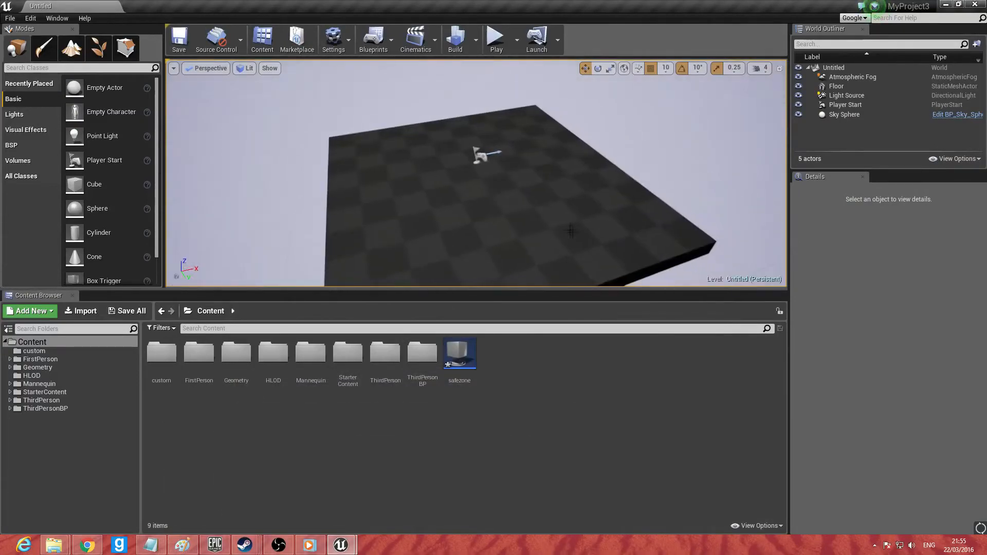
click(569, 230)
key(Delete)
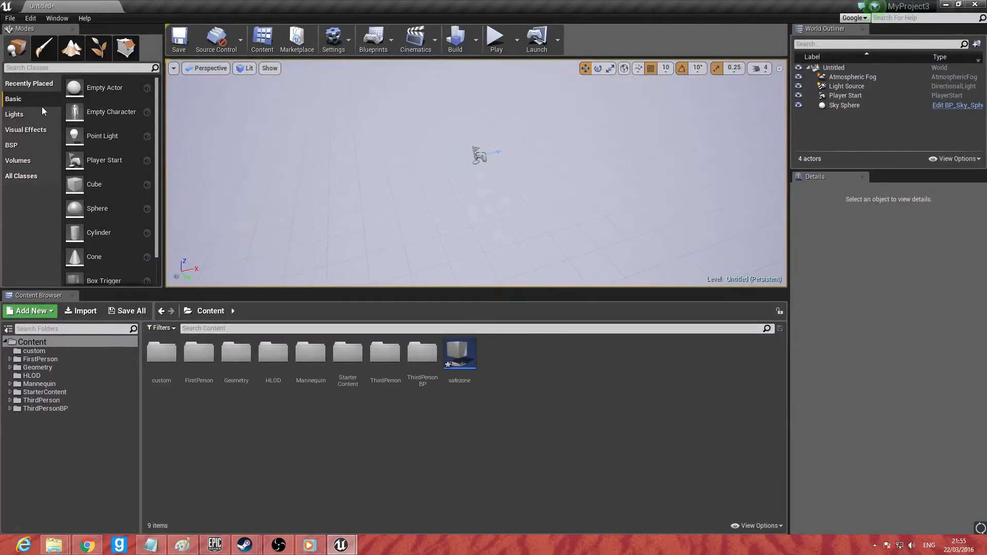
Step: Place a BSP box brush below the player start at about -70, -30, -50 and flatten its Z scale to 0.25
click(26, 148)
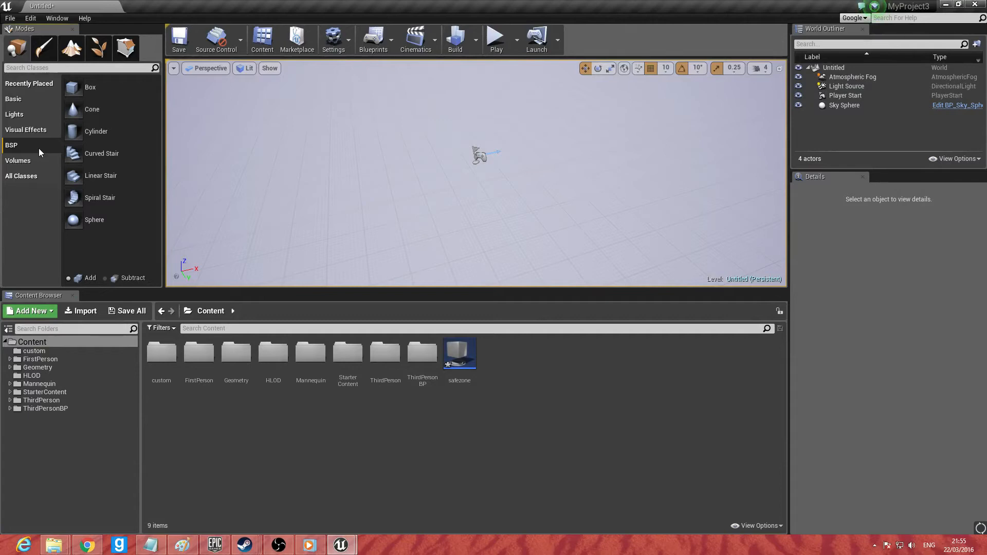
click(30, 96)
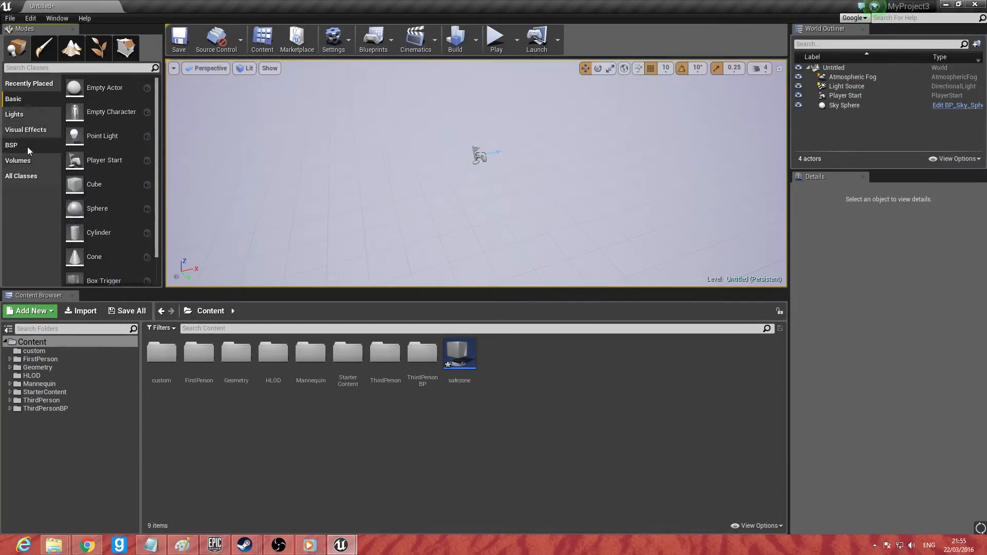
click(28, 150)
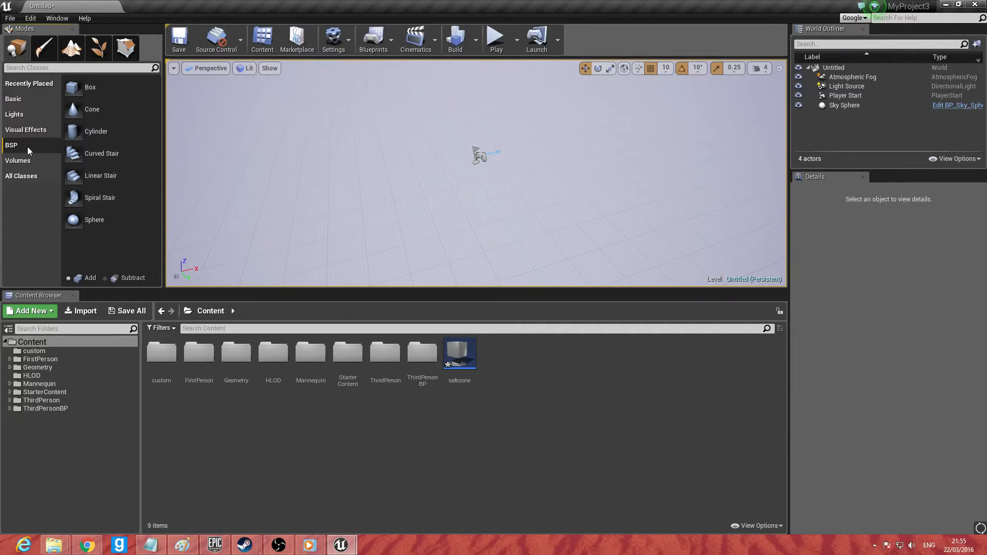
mouse_move(90, 87)
mouse_down()
mouse_move(478, 267)
mouse_move(509, 216)
mouse_up()
mouse_move(463, 180)
right_down()
mouse_move(514, 221)
mouse_move(473, 164)
mouse_move(459, 179)
right_up()
mouse_move(436, 149)
mouse_down()
mouse_move(436, 100)
mouse_move(436, 224)
mouse_up()
drag(401, 255, 526, 232)
drag(549, 192, 550, 211)
mouse_move(495, 207)
right_down()
mouse_move(575, 216)
mouse_move(627, 244)
right_up()
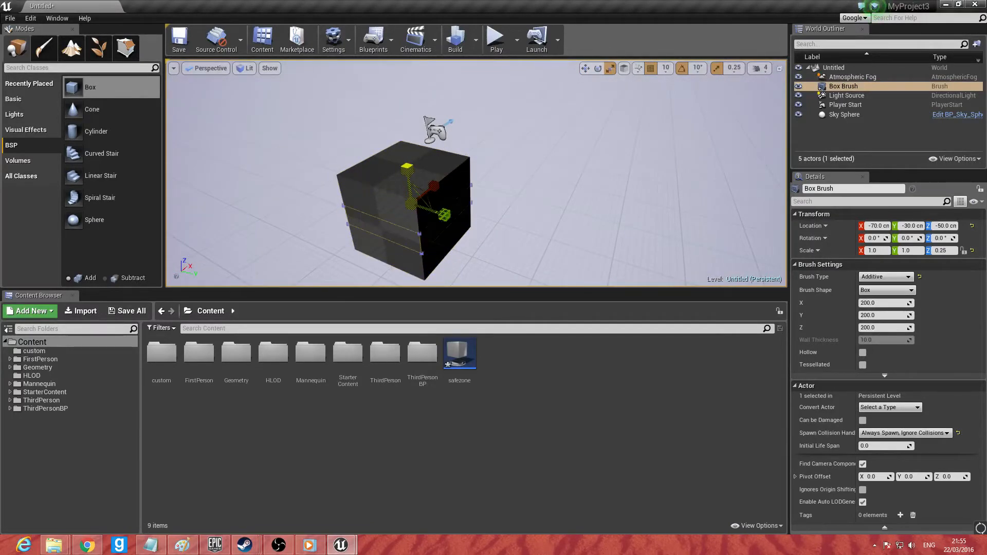
Step: Enlarge the flattened box brush into a wide floor with X and Y scales of 22.25
drag(408, 170, 408, 171)
mouse_move(426, 202)
mouse_down()
mouse_move(446, 180)
mouse_move(429, 208)
mouse_up()
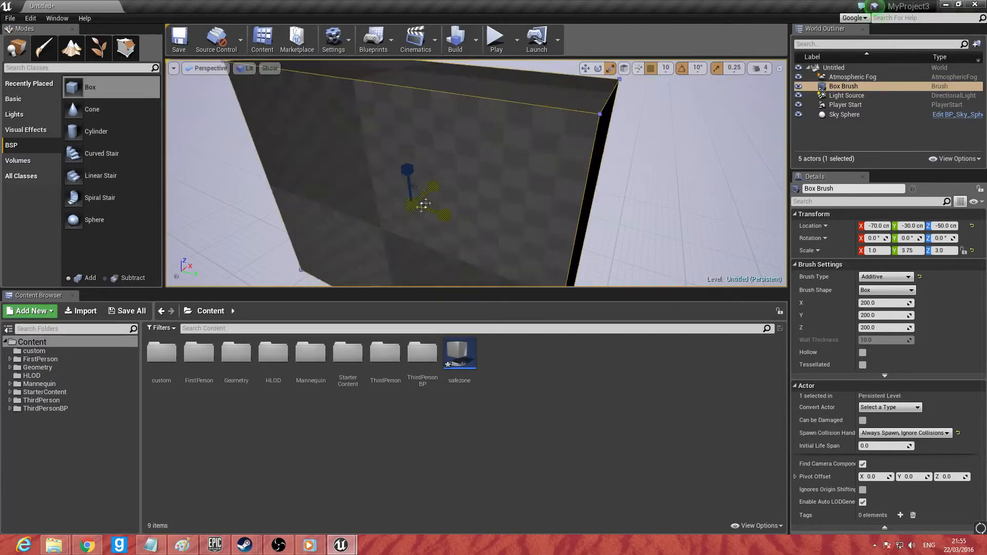
key(ctrl+z)
drag(429, 207, 434, 203)
right_drag(435, 203, 261, 206)
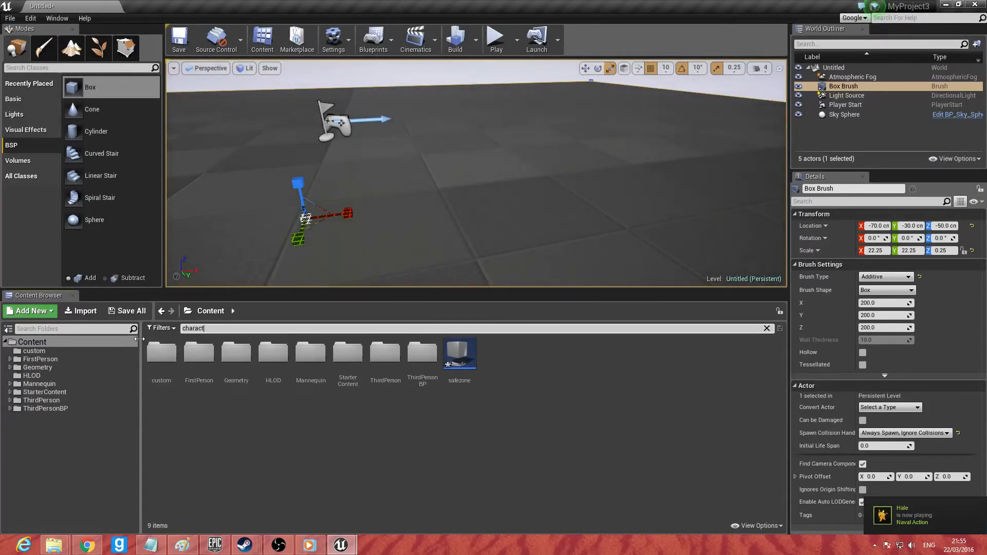
Step: Search the project content for "character" and place character2 on the floor at about -240, -130, 136
drag(168, 361, 221, 216)
drag(218, 158, 250, 142)
drag(321, 162, 317, 120)
mouse_move(216, 208)
right_down()
mouse_move(216, 224)
mouse_move(206, 208)
right_up()
key(w)
right_drag(315, 180, 314, 166)
scroll(464, 181, down, 6)
key(w)
right_drag(485, 156, 370, 135)
Step: Open the level blueprint and add a Possess node executed from Event BeginPlay, searching without context sensitivity
click(476, 40)
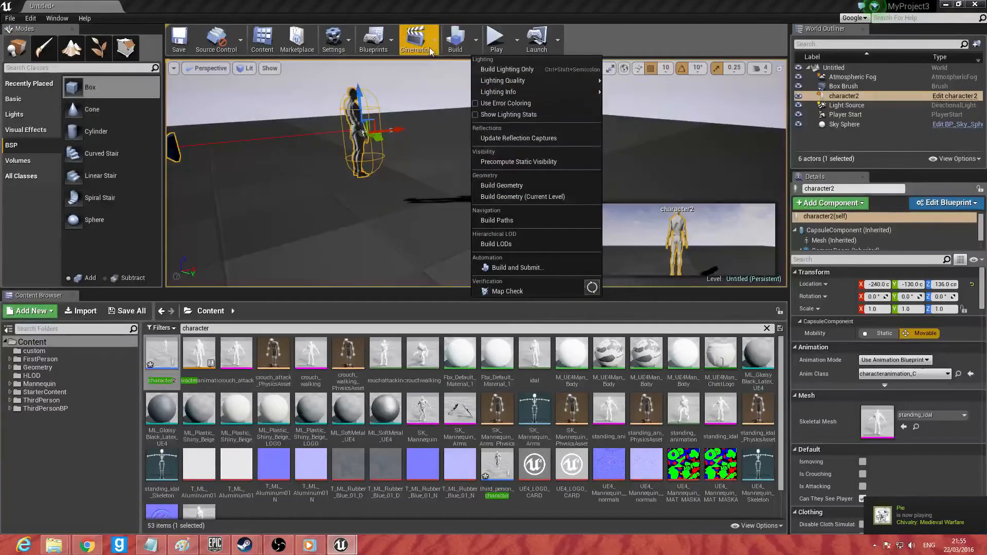
click(373, 39)
click(403, 127)
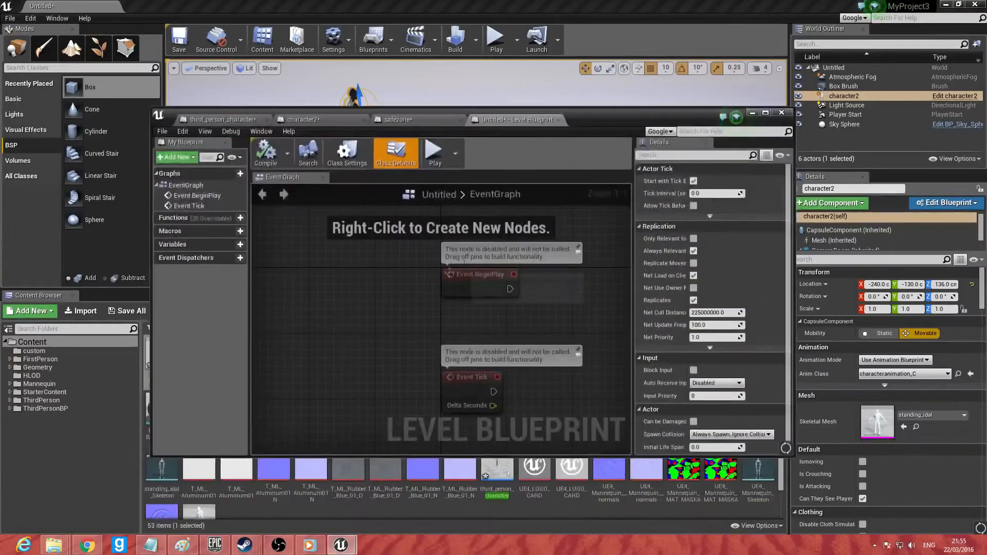
drag(418, 289, 460, 289)
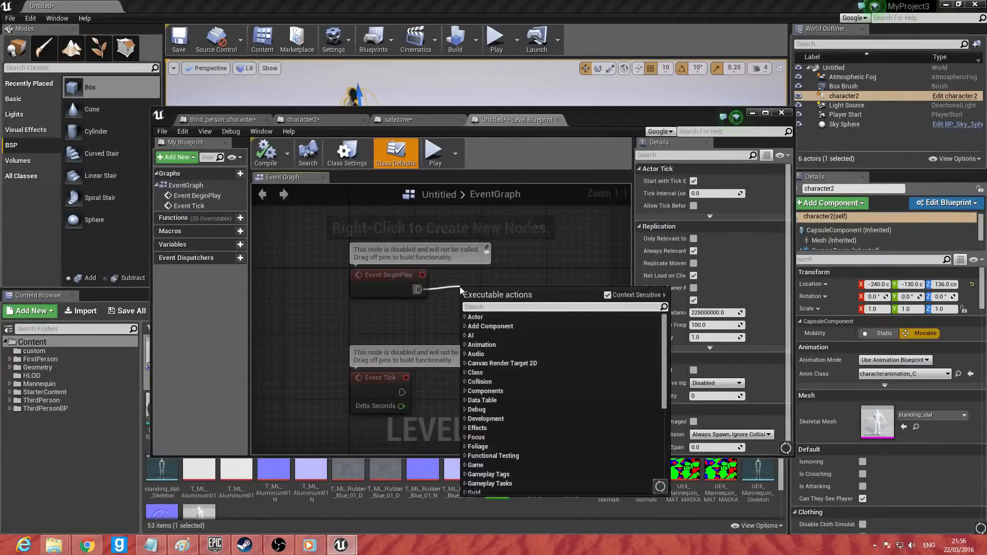
text(possess)
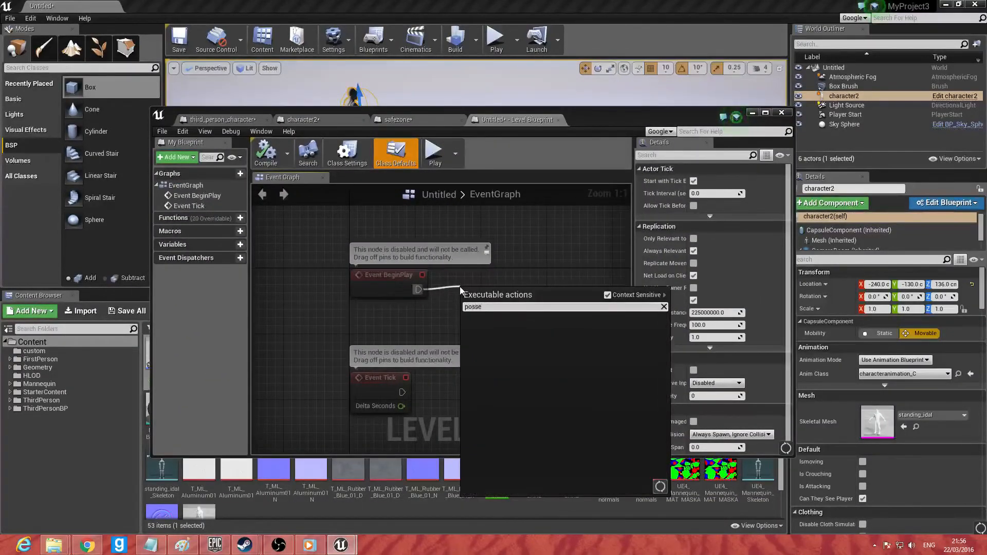
click(607, 296)
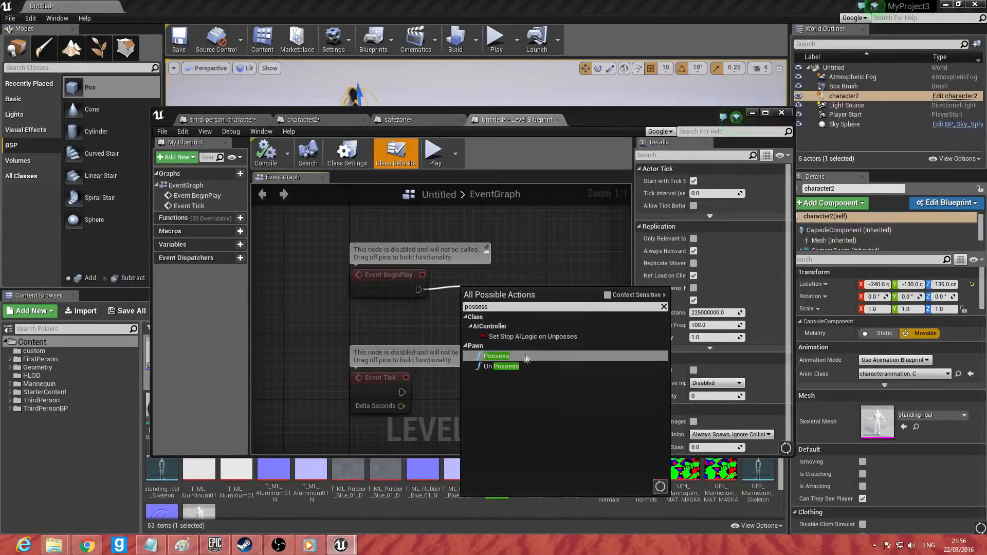
click(503, 365)
drag(516, 311, 519, 273)
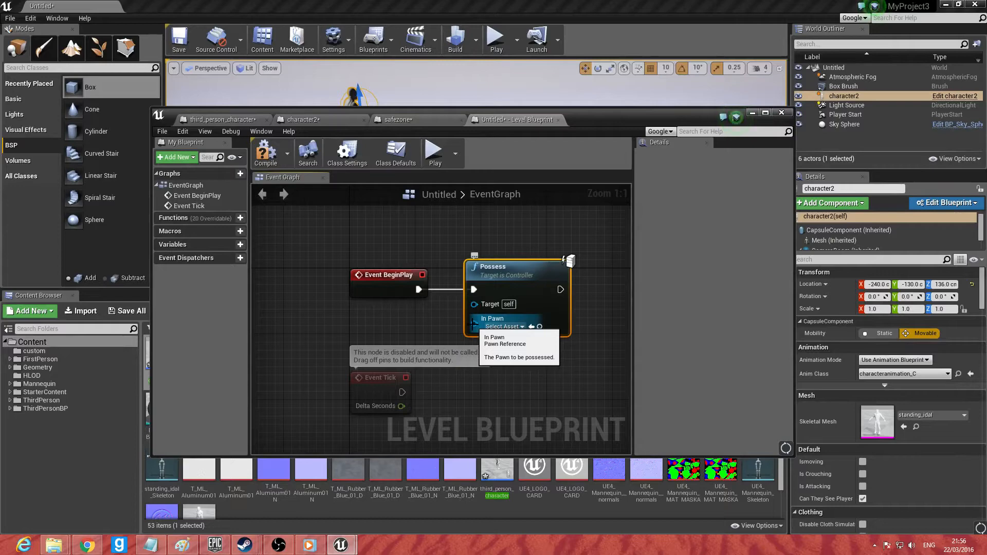
Step: Connect a Get Player Controller node to the Possess node's Target and a character2 reference to its In Pawn input
right_click(336, 329)
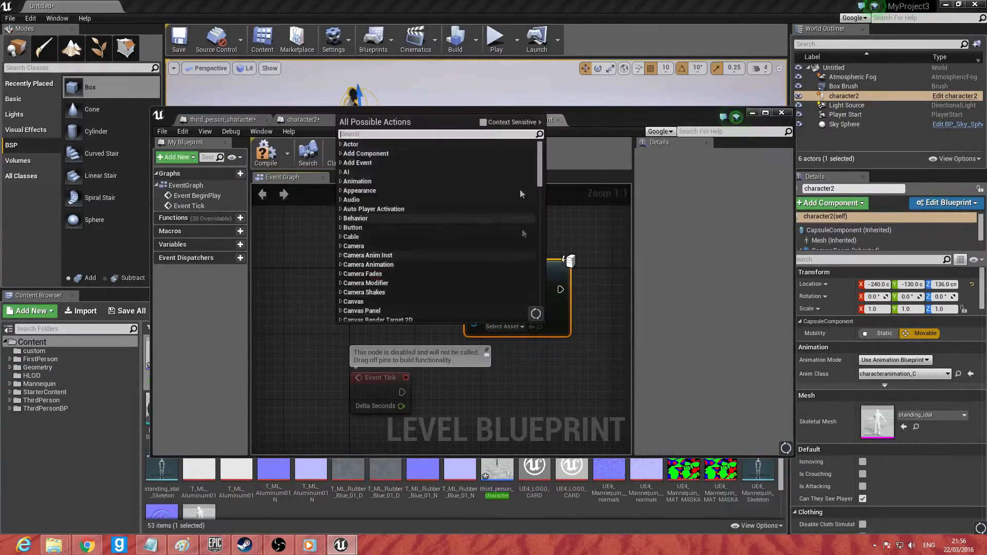
click(483, 123)
click(417, 163)
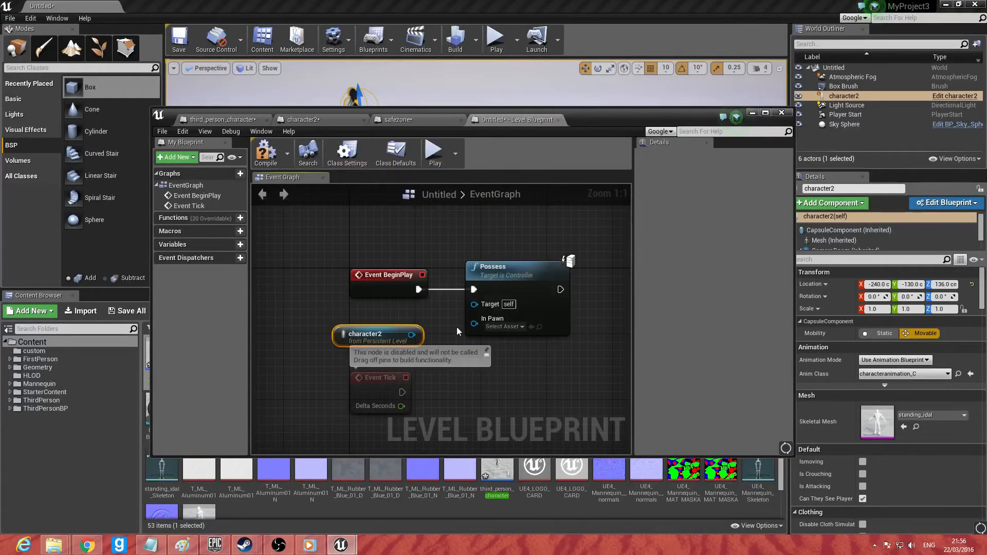
drag(409, 334, 367, 312)
text(get)
key(Up)
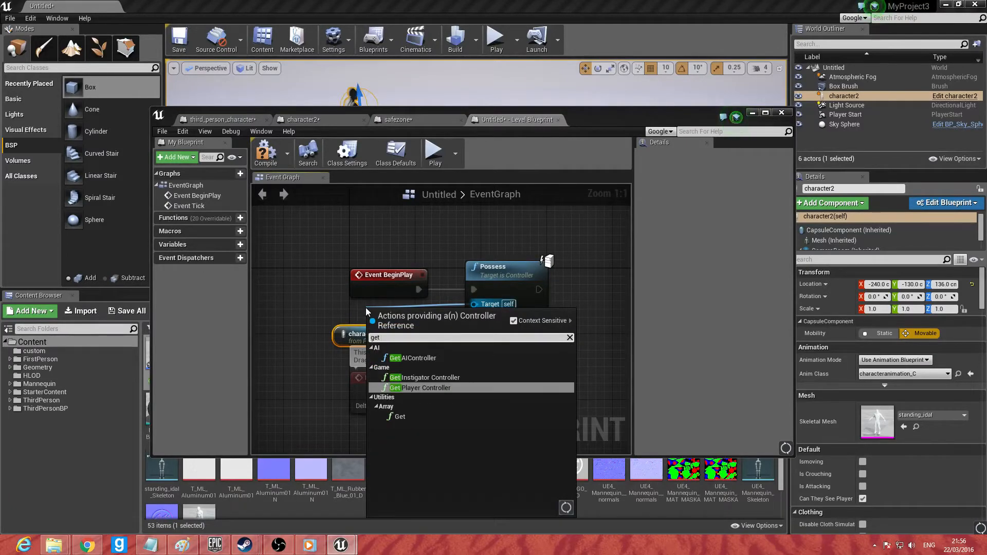
key(Return)
drag(399, 311, 343, 293)
right_drag(555, 292, 421, 289)
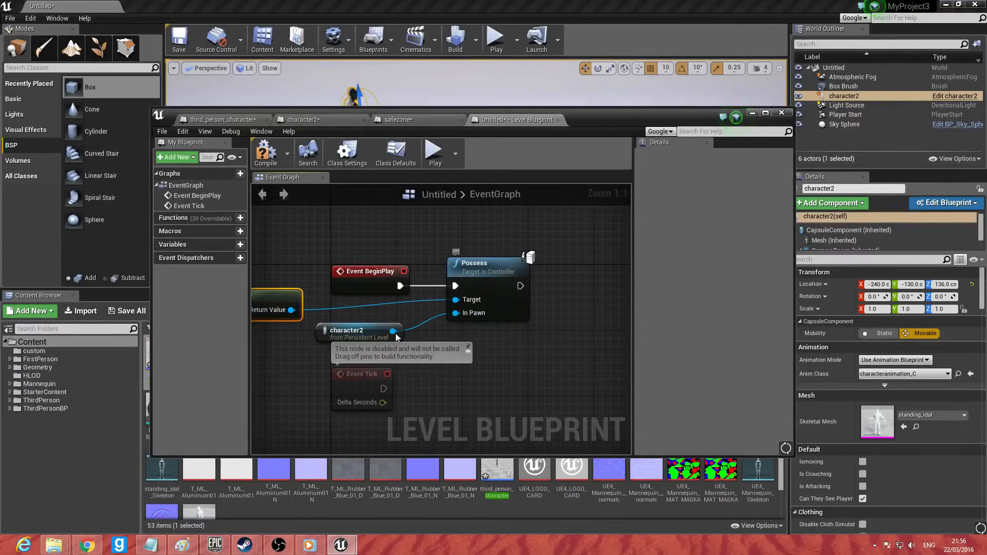
right_drag(331, 314, 425, 295)
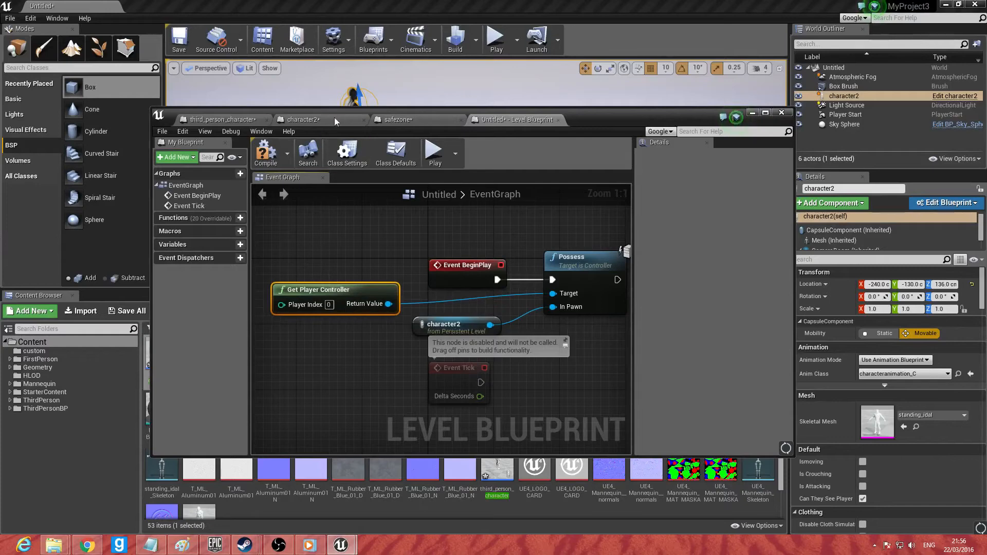
Step: Place a second BSP box brush beside the character and scale it into a long, upright wall with a Y scale of 0.25
drag(585, 116, 571, 171)
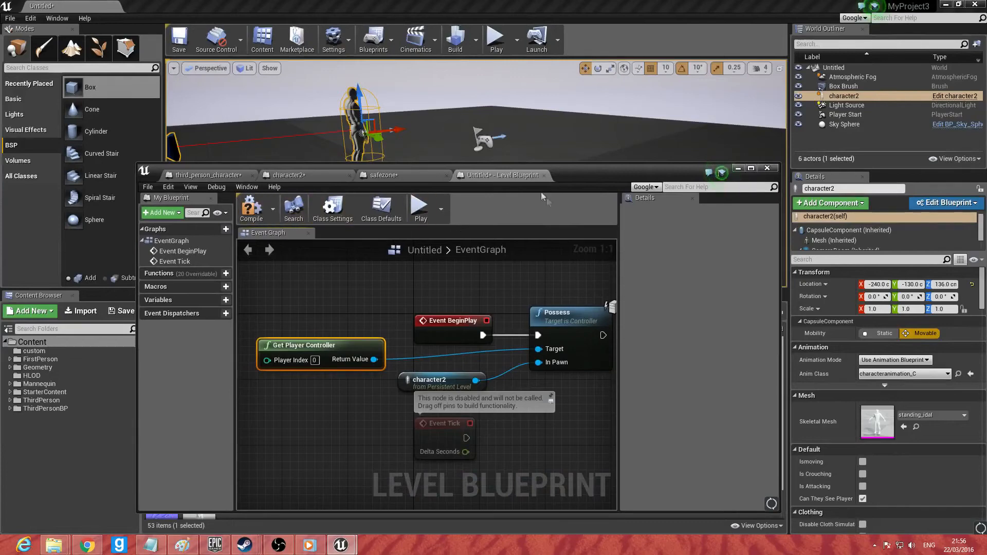
click(738, 169)
right_drag(556, 139, 537, 73)
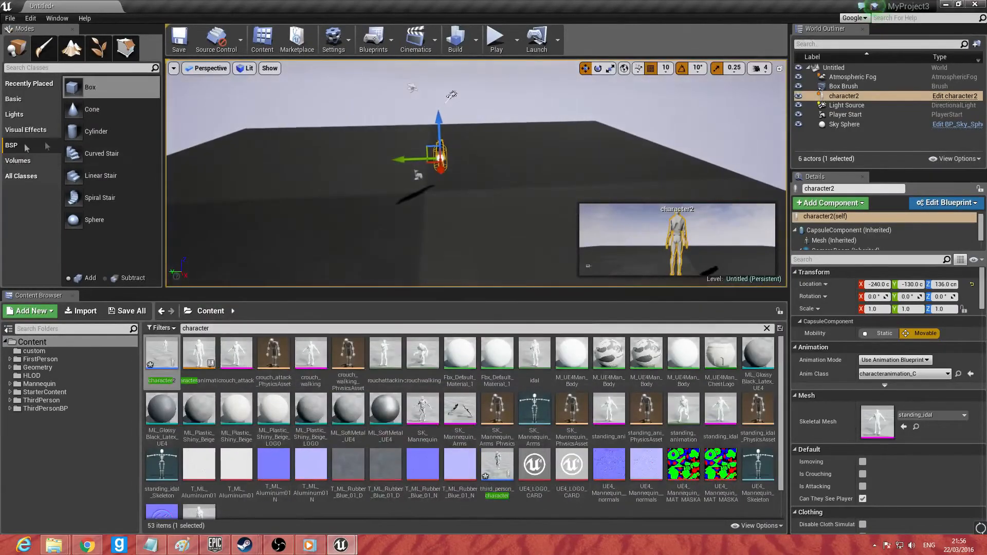
mouse_move(117, 94)
mouse_down()
mouse_move(493, 191)
mouse_move(474, 179)
mouse_up()
mouse_move(474, 179)
right_down()
mouse_move(519, 172)
mouse_move(555, 182)
right_up()
key(r)
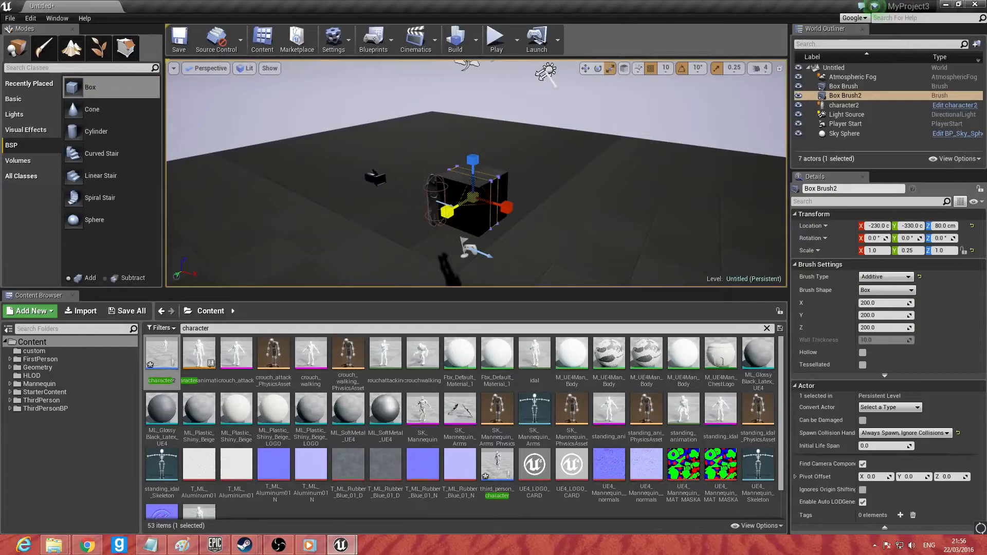
drag(447, 211, 453, 175)
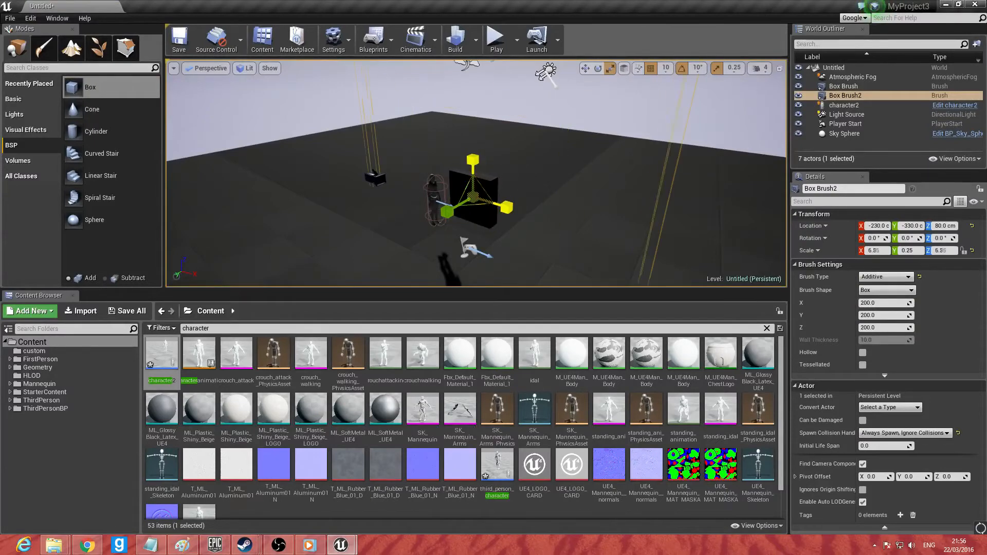
drag(487, 183, 485, 185)
Step: Move the wall away from the character to about Y -470 and reduce its height scale
key(w)
right_drag(455, 209, 464, 220)
drag(465, 225, 499, 220)
mouse_move(498, 220)
right_down()
mouse_move(457, 226)
mouse_move(494, 222)
right_up()
key(r)
drag(509, 163, 509, 169)
right_drag(509, 169, 625, 171)
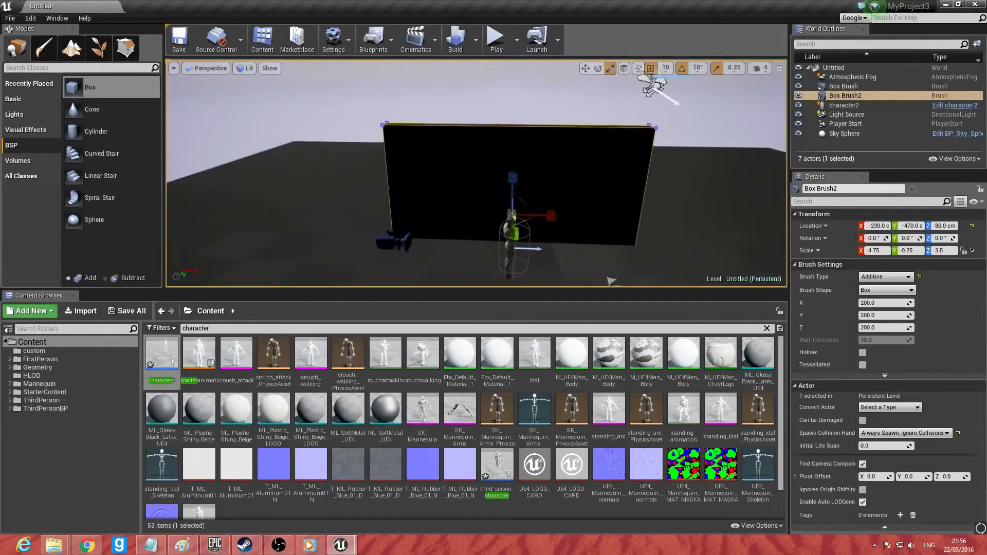
drag(513, 177, 513, 186)
Step: Duplicate the wall and move the copy to the opposite side of the character to form a corridor
mouse_move(513, 186)
right_down()
mouse_move(473, 195)
mouse_move(511, 194)
mouse_move(508, 204)
right_up()
key(ctrl+w)
mouse_move(508, 204)
mouse_down()
mouse_move(377, 214)
mouse_move(378, 227)
mouse_up()
click(843, 114)
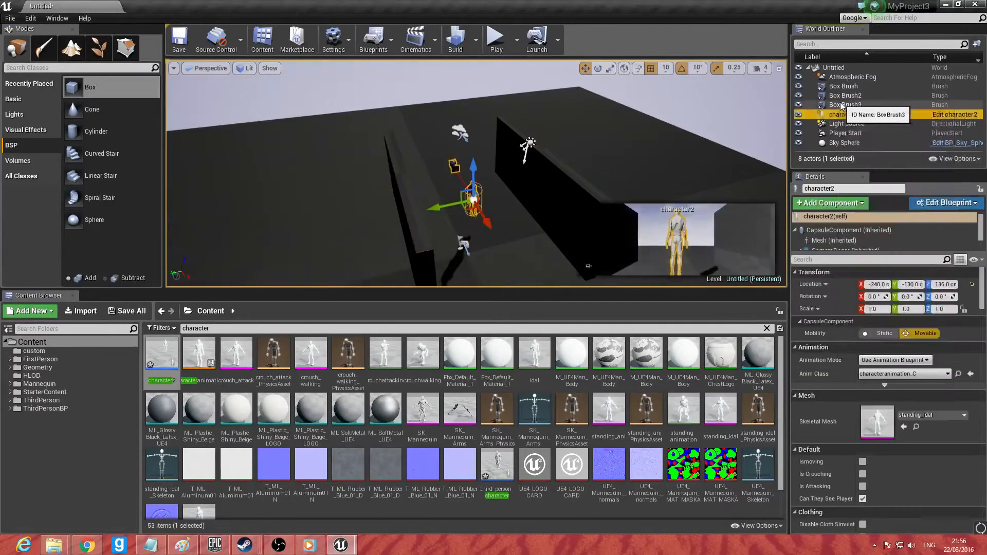
right_click(841, 104)
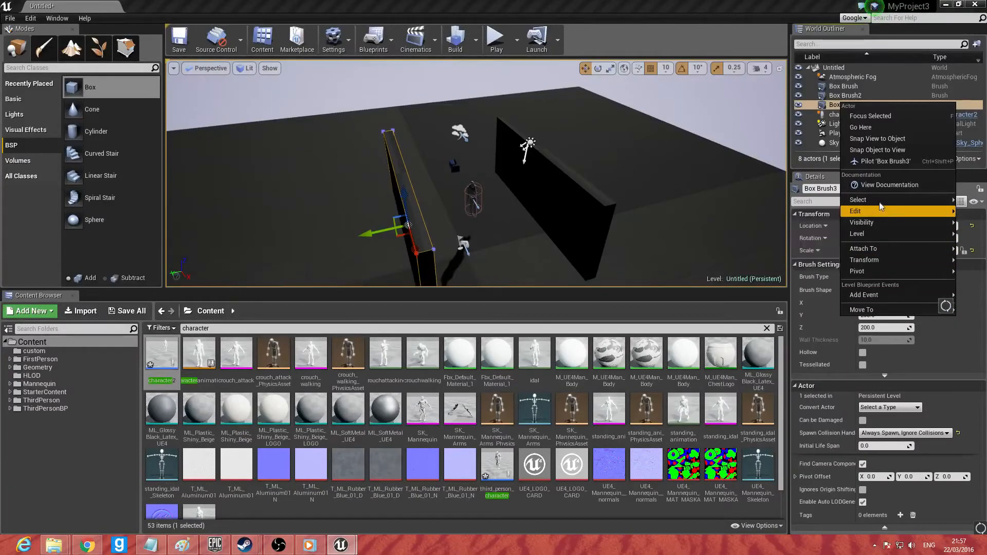
mouse_move(879, 202)
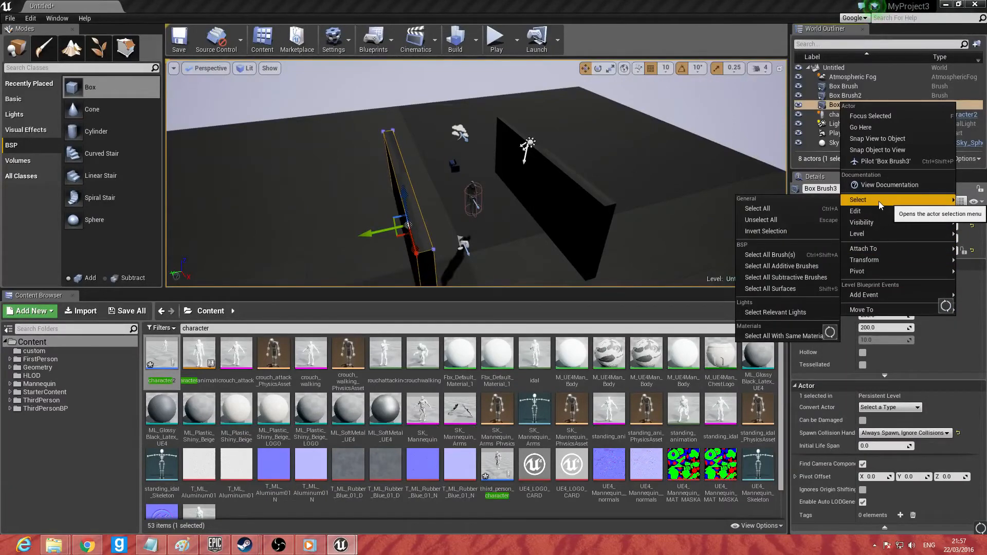
mouse_move(886, 221)
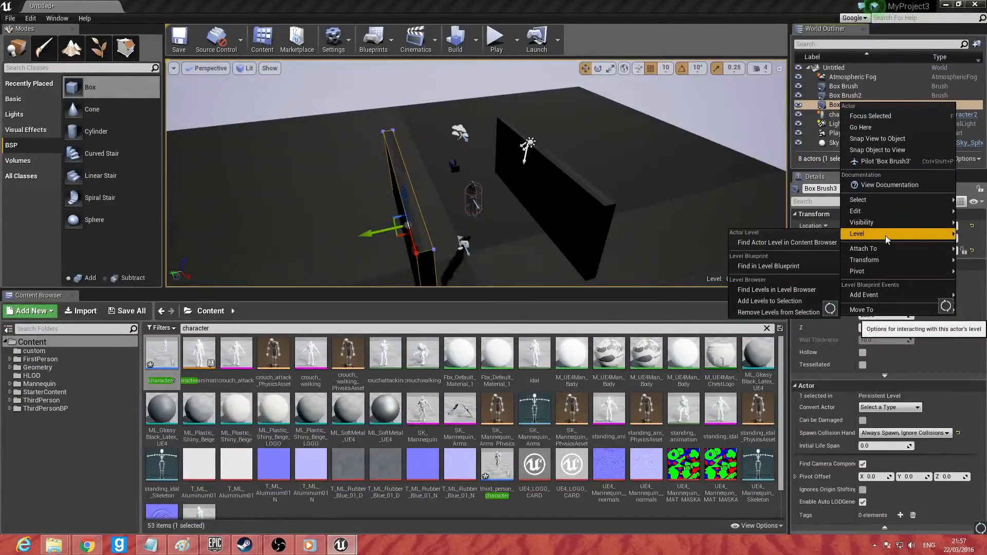
mouse_move(880, 270)
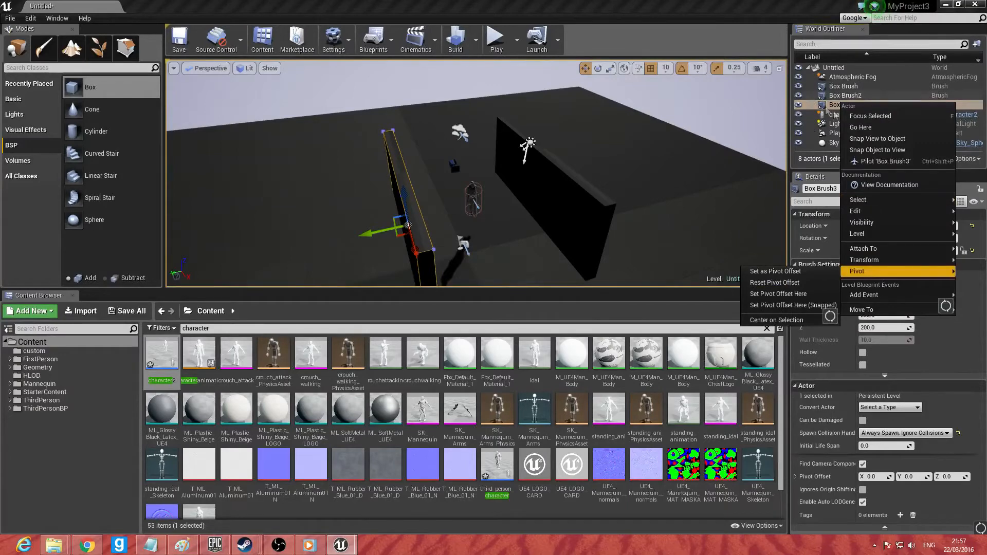
click(830, 104)
right_click(830, 105)
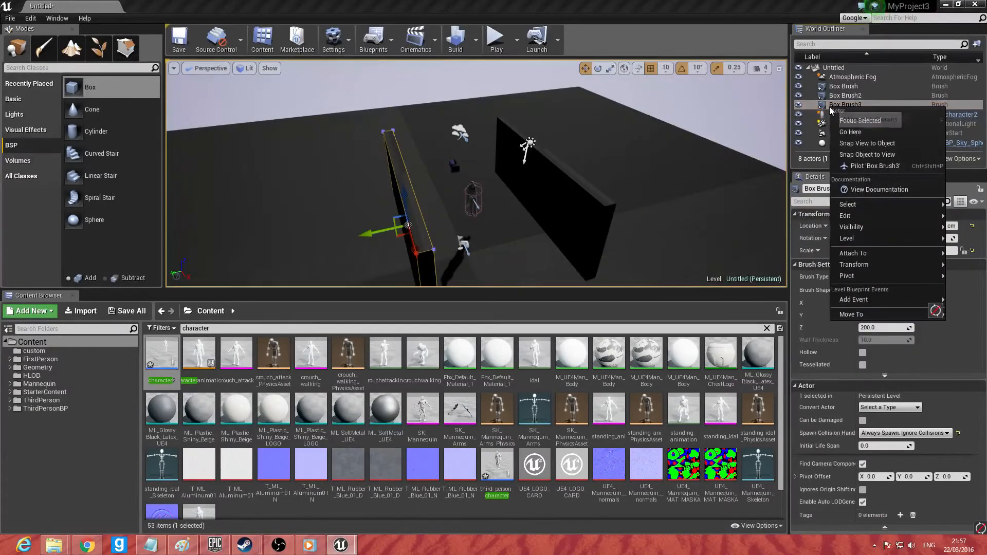
Step: Duplicate the second side wall of the corridor and rotate the copy -90° about Z so it runs across the corridor
mouse_move(683, 165)
right_down()
mouse_move(751, 180)
mouse_move(719, 179)
right_up()
mouse_move(516, 194)
right_down()
mouse_move(529, 172)
mouse_move(581, 193)
right_up()
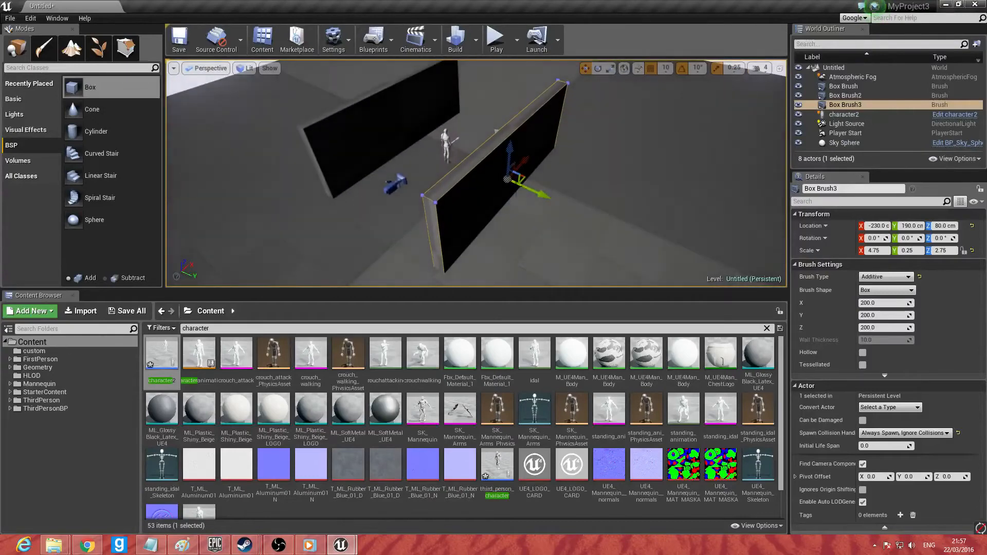
key(ctrl+w)
drag(521, 163, 508, 180)
key(e)
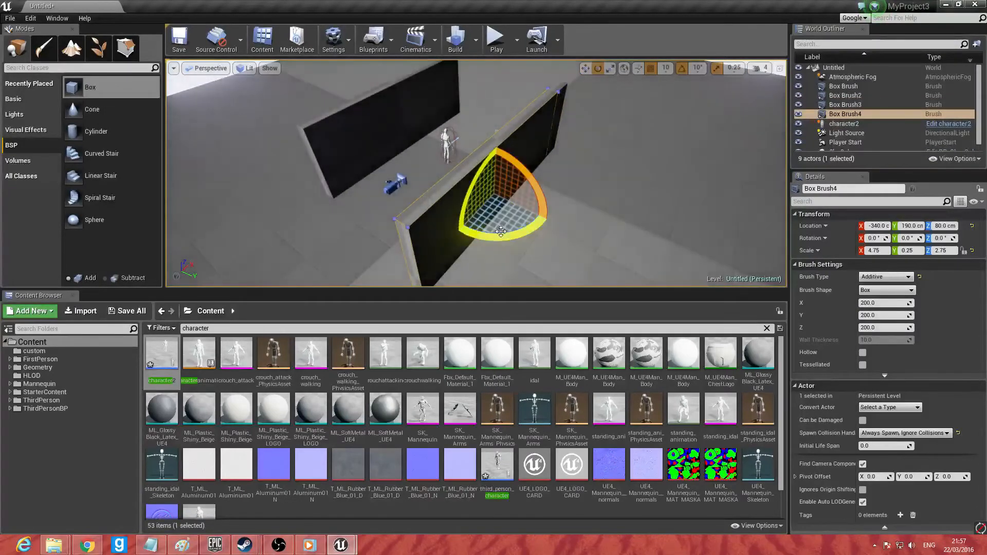
drag(498, 238, 453, 240)
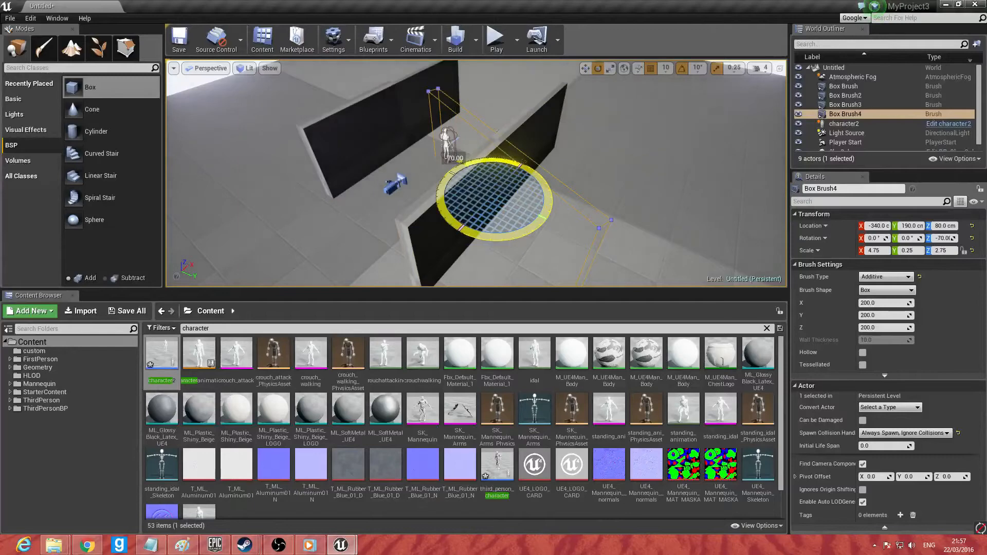
Step: Move the rotated wall behind the character to about X -690, Y -120 to close that end of the corridor
key(w)
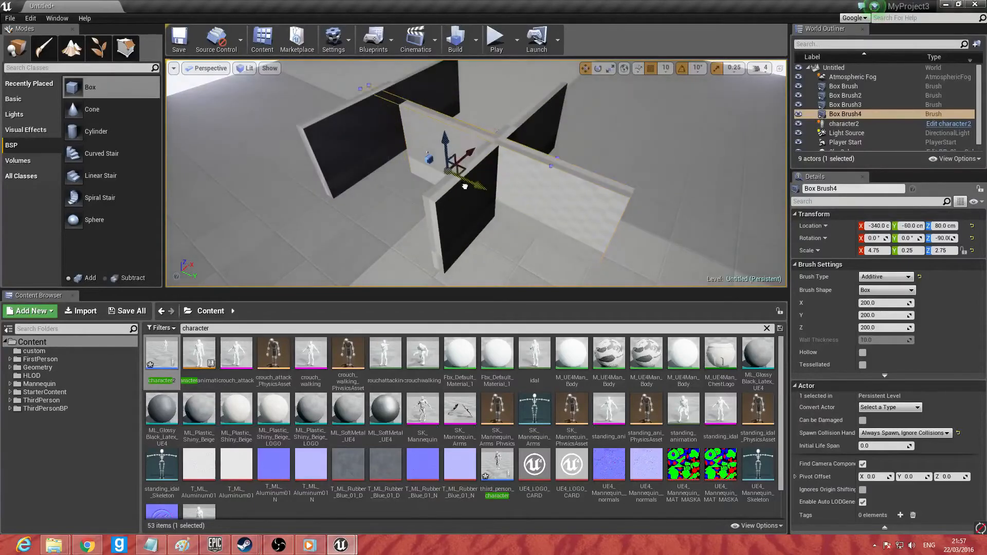
drag(468, 186, 453, 139)
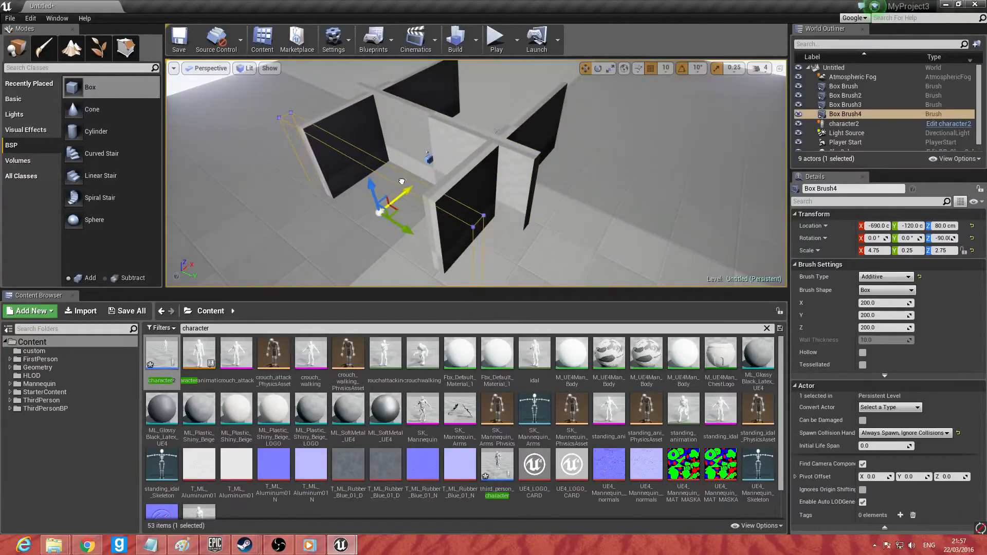
drag(400, 182, 410, 175)
Step: Duplicate the end wall and move the copy to about X 220 to close the corridor's opposite end
mouse_move(409, 175)
right_down()
mouse_move(340, 176)
mouse_move(311, 165)
right_up()
alt+drag(406, 176, 580, 166)
mouse_move(580, 165)
right_down()
mouse_move(577, 147)
mouse_move(560, 177)
mouse_move(494, 172)
mouse_move(575, 154)
mouse_move(686, 82)
right_up()
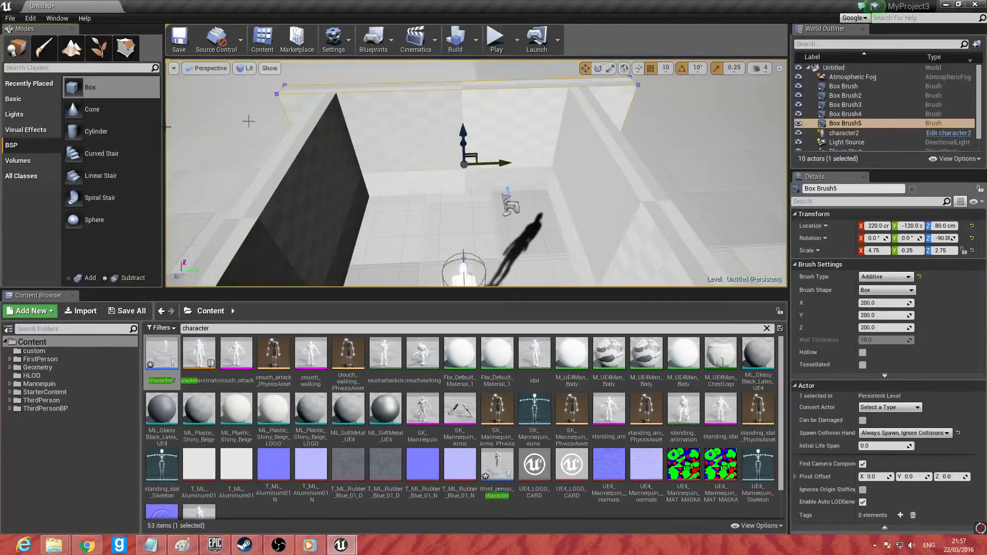
Step: Place a subtractive BSP box in front of the character, scale it to Y 0.5 and Z 1.5, and raise it to Z 130
mouse_move(82, 75)
mouse_down()
mouse_move(128, 123)
mouse_move(462, 206)
mouse_up()
right_drag(449, 218, 329, 218)
key(r)
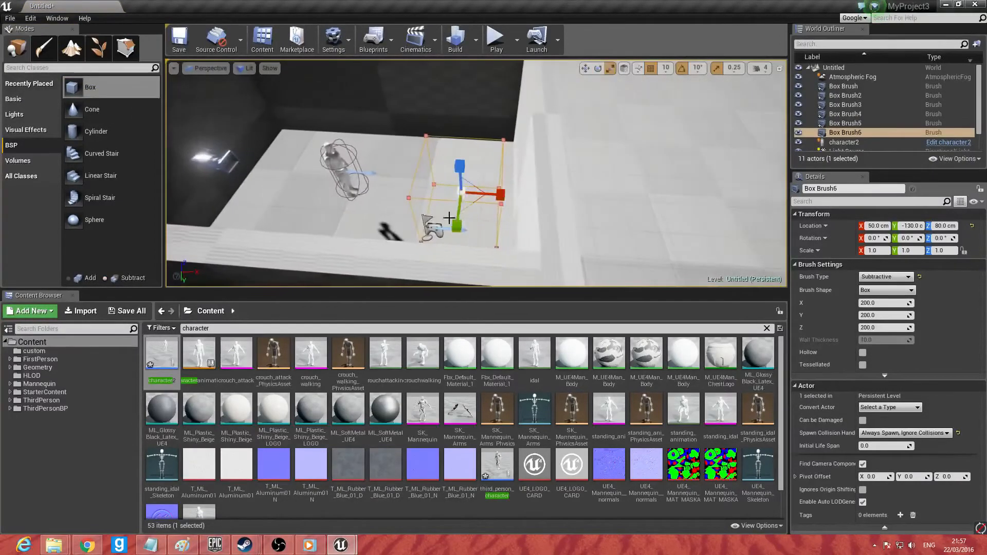
drag(461, 220, 460, 207)
mouse_move(460, 206)
right_down()
mouse_move(534, 205)
mouse_move(560, 165)
mouse_move(483, 171)
mouse_move(526, 172)
right_up()
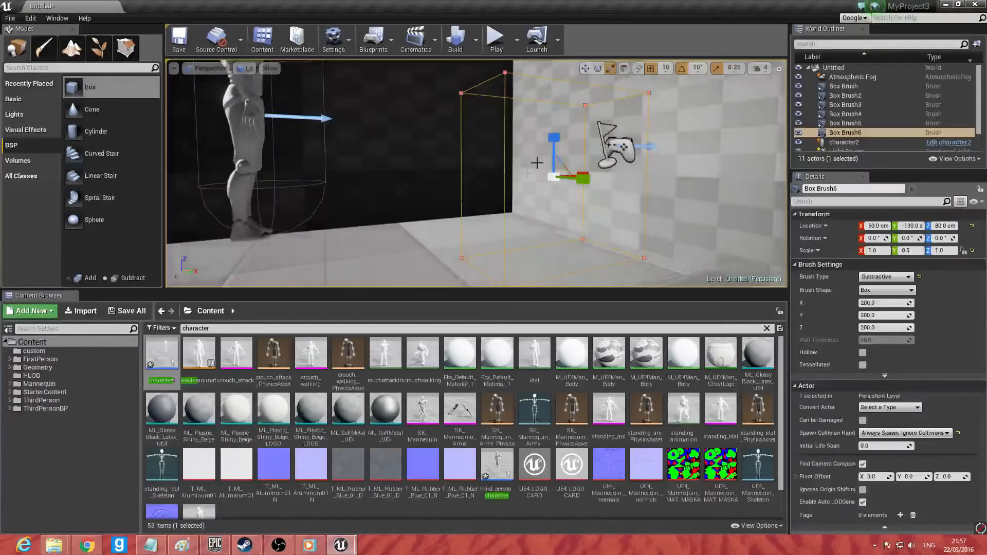
drag(554, 143, 554, 116)
right_drag(575, 132, 509, 129)
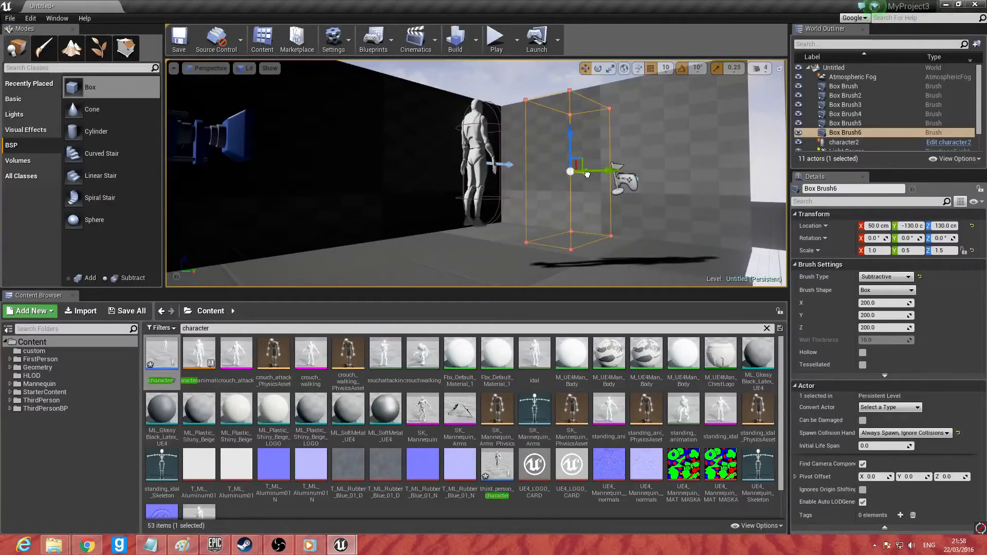
Step: Fit the subtractive box through the end wall in front of the character to cut a doorway
key(a)
mouse_move(606, 177)
right_down()
mouse_move(679, 181)
mouse_move(661, 180)
right_up()
key(w)
key(s)
key(d)
key(r)
drag(500, 169, 500, 169)
key(w)
mouse_move(504, 170)
right_down()
mouse_move(319, 180)
mouse_move(309, 139)
mouse_move(316, 252)
right_up()
key(s)
key(w)
key(s)
Step: Duplicate the doorway wall and move the copy outside the room to about X 900
click(496, 76)
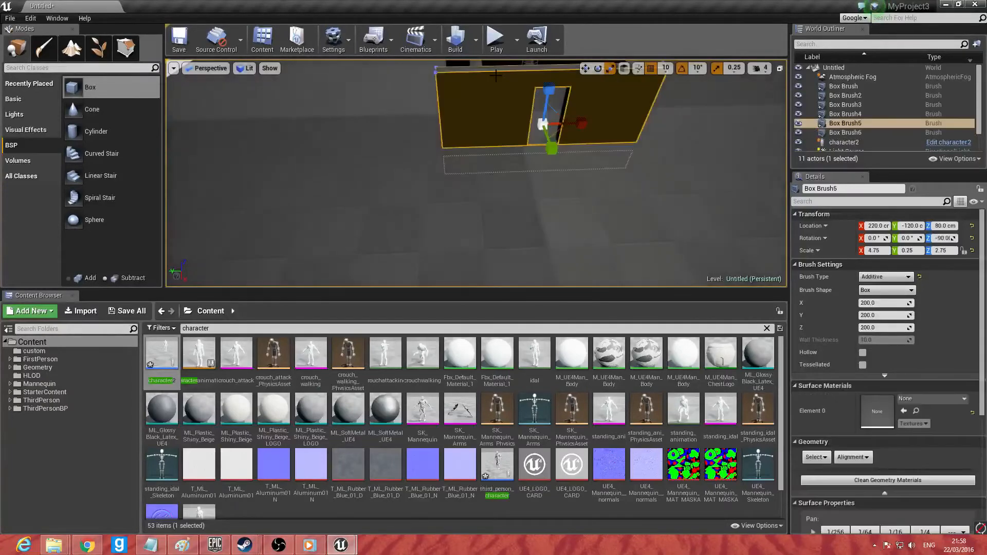
key(ctrl+c)
key(ctrl+v)
key(w)
drag(550, 145, 597, 272)
key(a)
right_drag(641, 199, 760, 180)
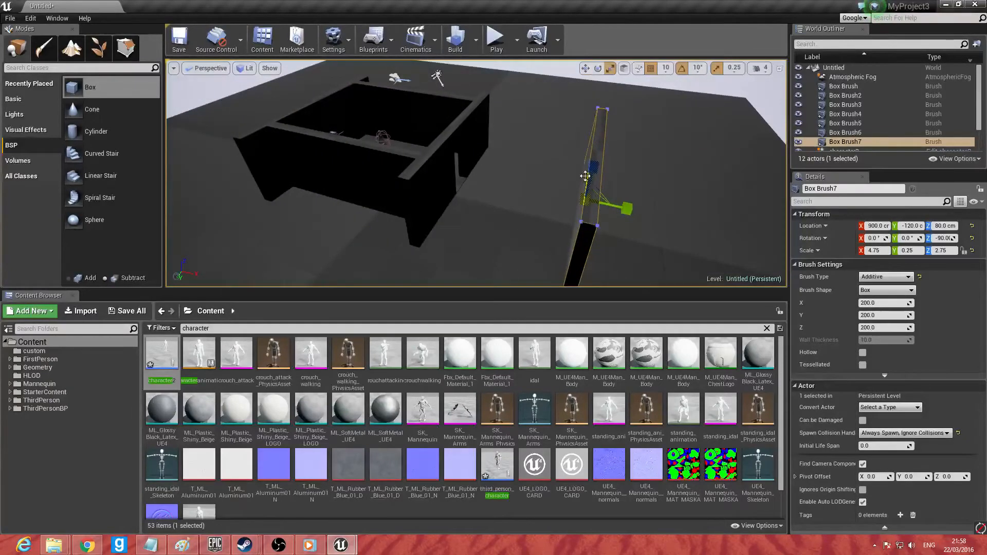
Step: Lengthen the outer wall to an X scale of 10.75 and slide it sideways to about Y -890
key(w)
key(f)
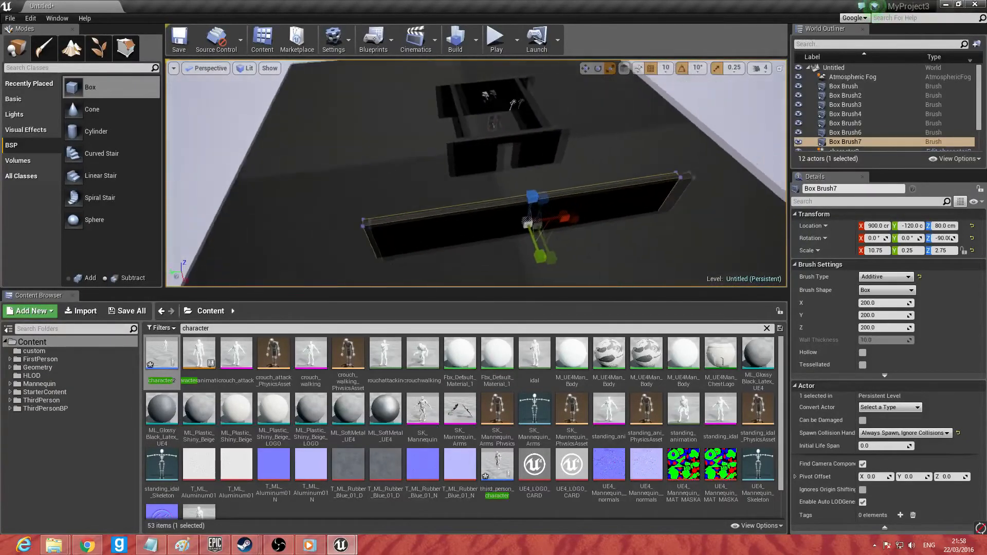
drag(455, 221, 548, 203)
key(a)
right_drag(408, 185, 489, 177)
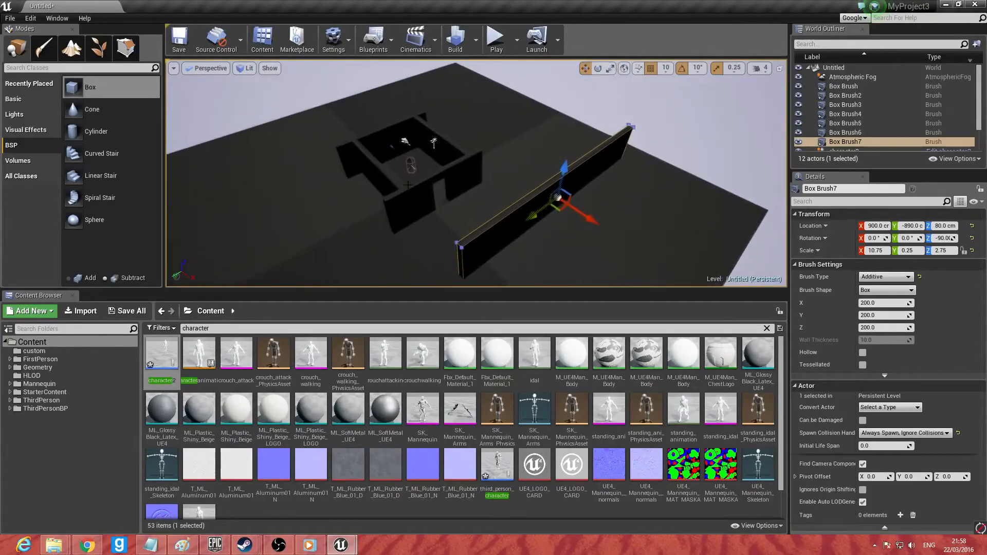
Step: Duplicate the room's side wall and move the copy to about X 440, bridging the gap to the long outer wall
click(382, 181)
key(ctrl+w)
drag(403, 206, 431, 262)
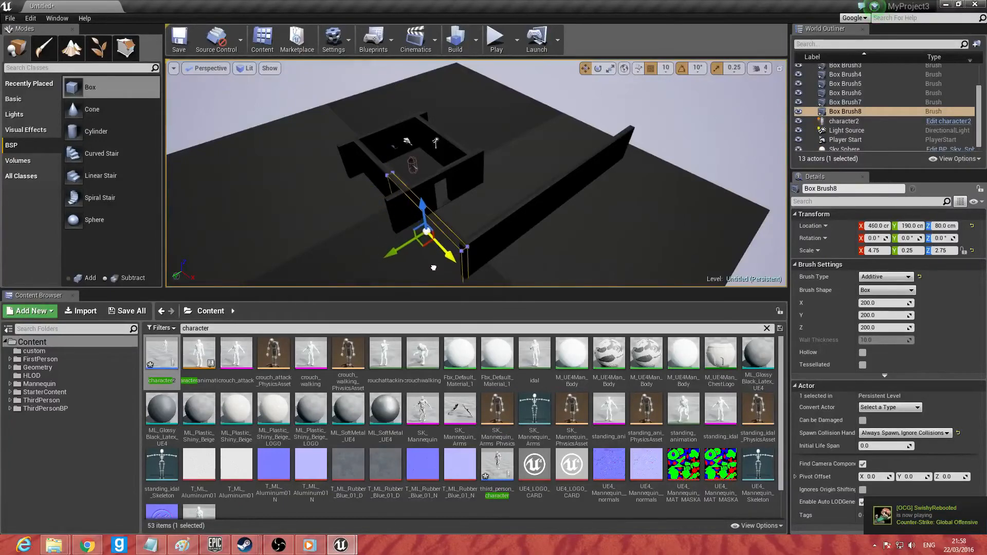
key(d)
mouse_move(466, 186)
right_down()
mouse_move(304, 195)
mouse_move(293, 221)
mouse_move(401, 226)
right_up()
key(w)
mouse_move(329, 169)
right_down()
mouse_move(427, 169)
mouse_move(406, 166)
right_up()
key(s)
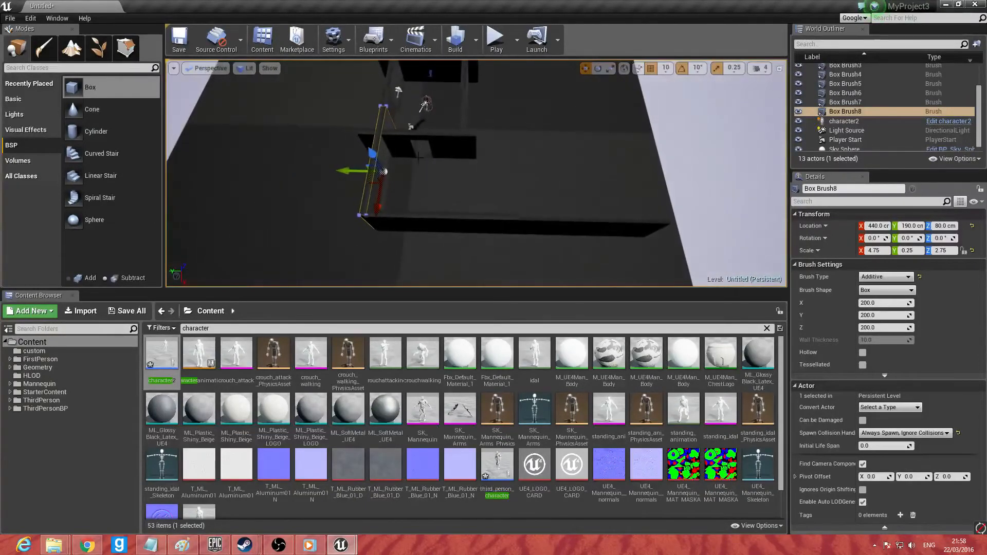
Step: Duplicate the long outer wall and move the copy in line with the doorway wall, to about X 220, Y -1590
click(514, 229)
key(ctrl+w)
drag(512, 258, 511, 185)
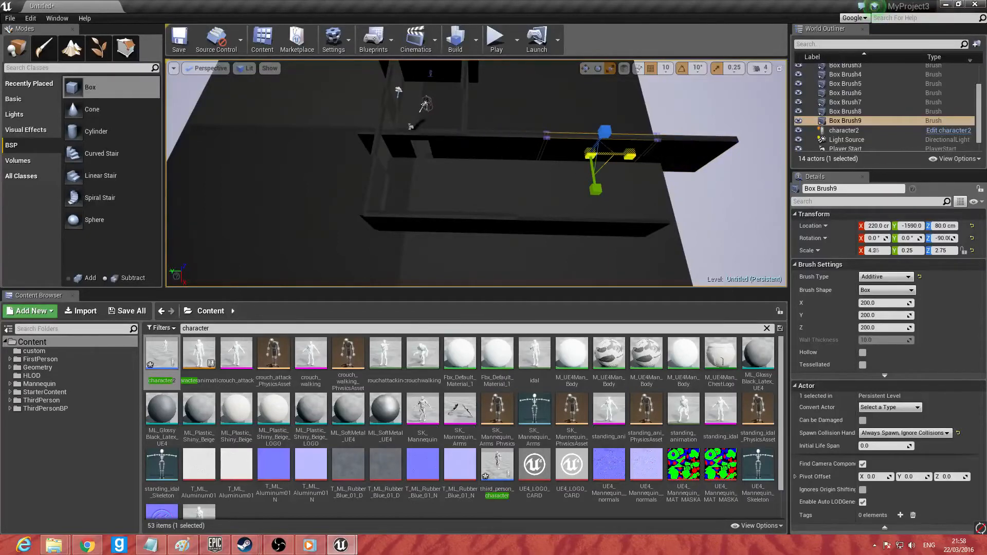
Step: Shorten the copied wall to an X scale of 7.75 and shift it to about Y -1310, adjoining the doorway wall
drag(630, 154, 662, 150)
key(w)
mouse_move(565, 151)
mouse_down()
mouse_move(494, 151)
mouse_move(504, 151)
mouse_up()
mouse_move(615, 191)
right_down()
mouse_move(547, 206)
mouse_move(319, 202)
right_up()
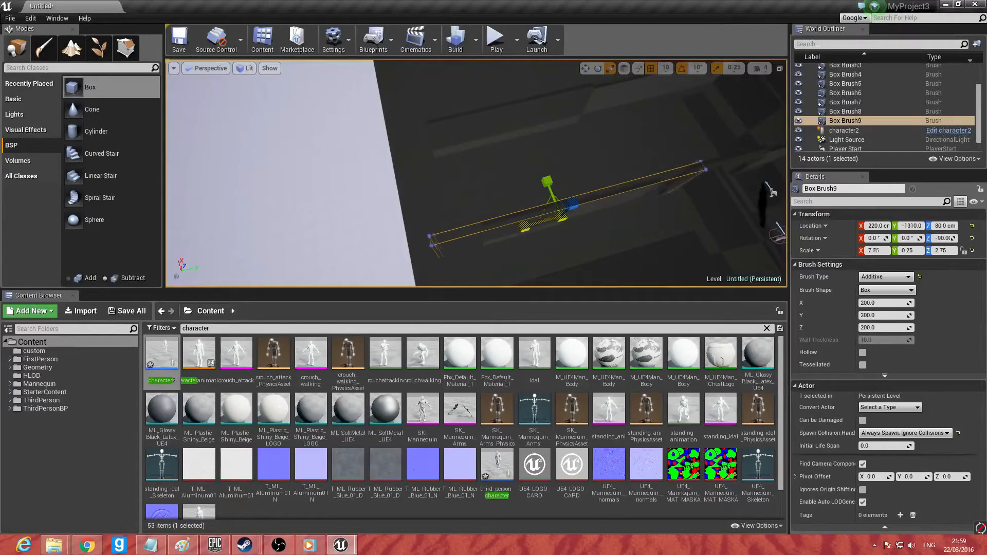
right_drag(544, 206, 544, 170)
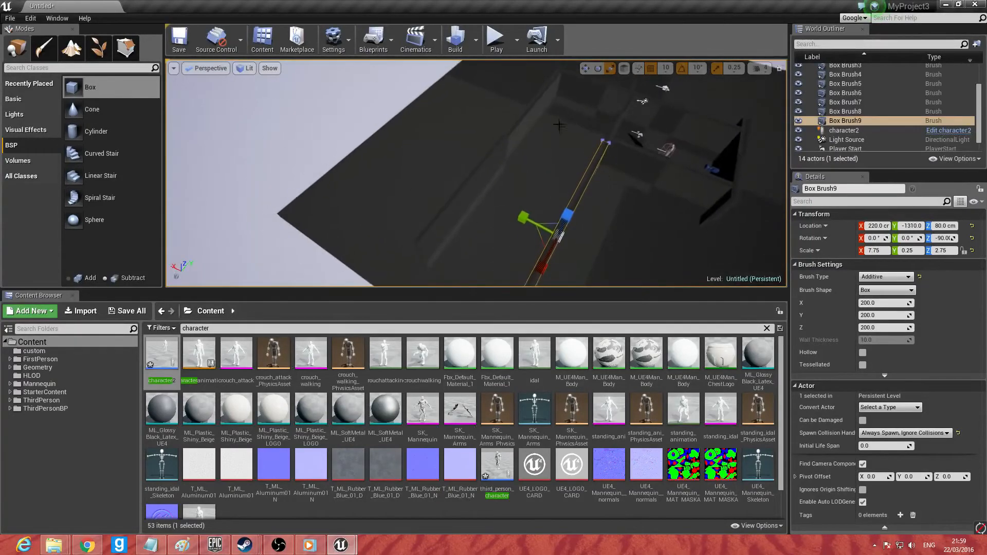
Step: Duplicate the short wall that bridges the new corridor and move the copy to about Y -1970 to close the far end
click(591, 101)
key(ctrl+w)
drag(613, 92, 591, 78)
right_drag(464, 230, 463, 229)
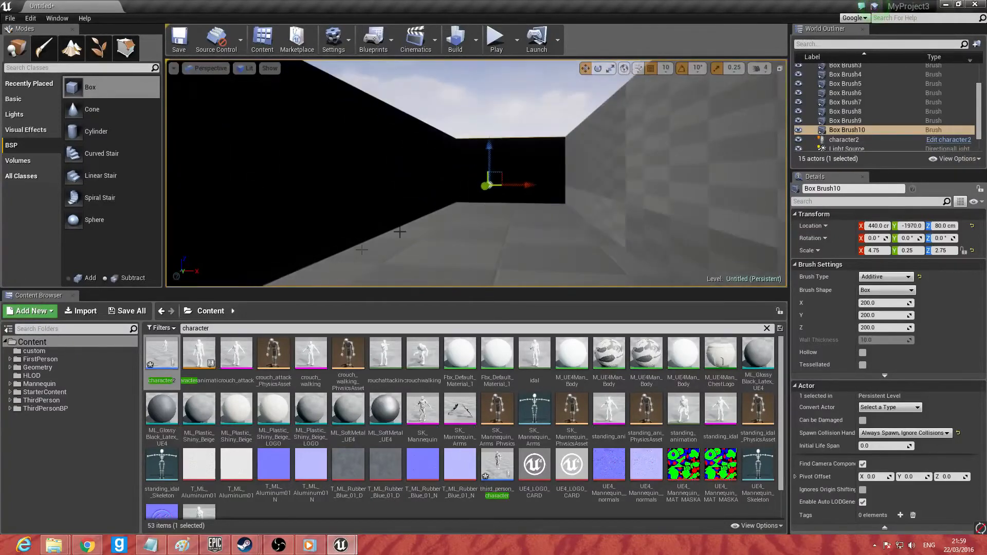
Step: Search the project content for "third"
click(238, 326)
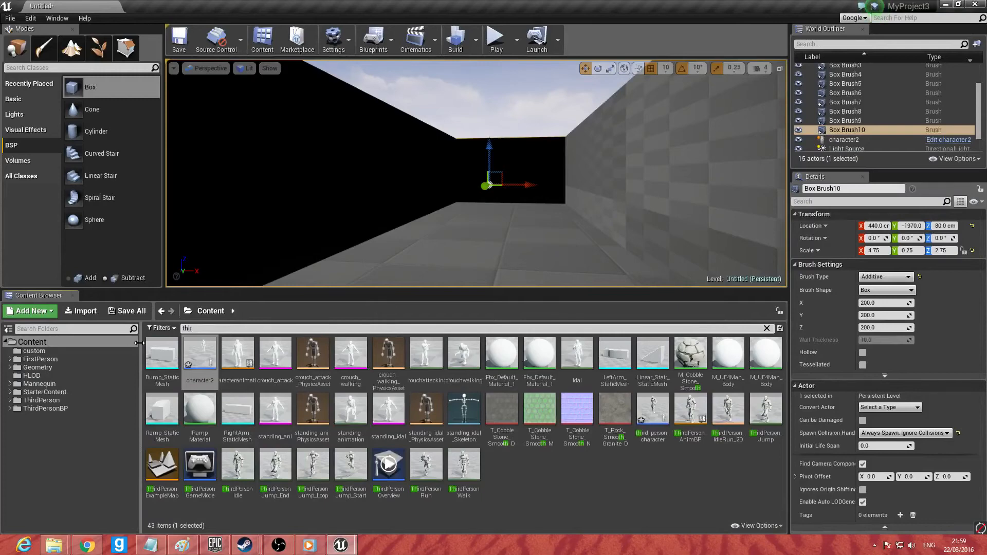
text(rd)
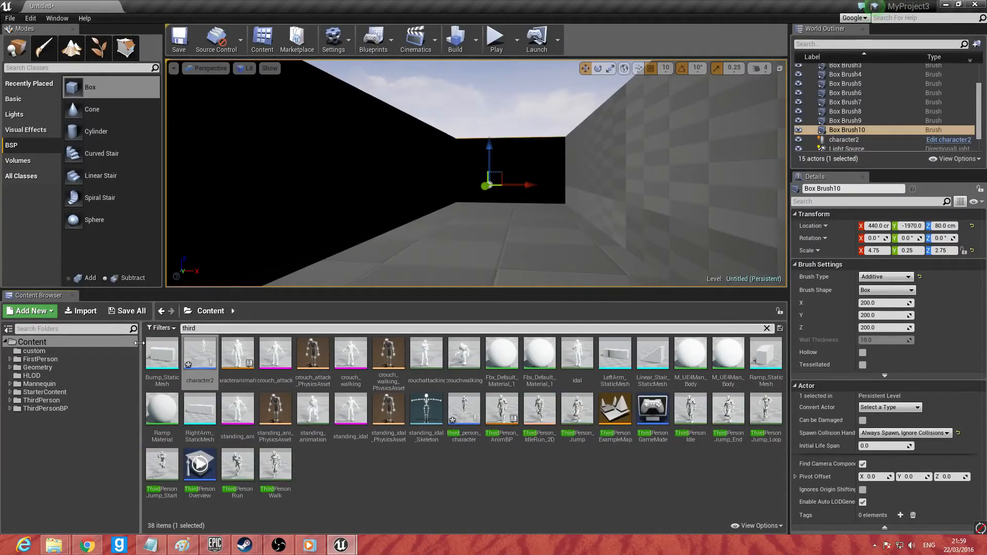
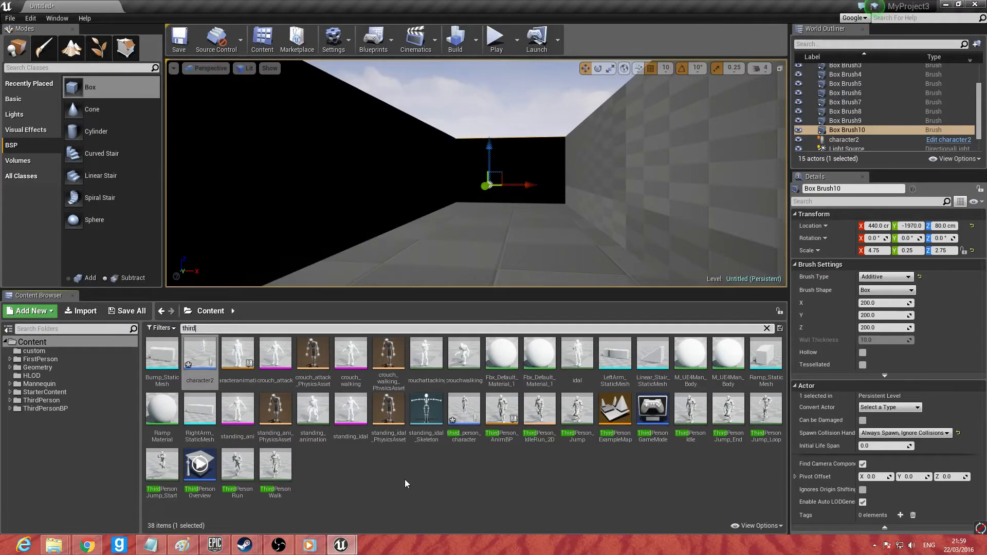
right_drag(501, 231, 421, 262)
right_drag(518, 283, 524, 284)
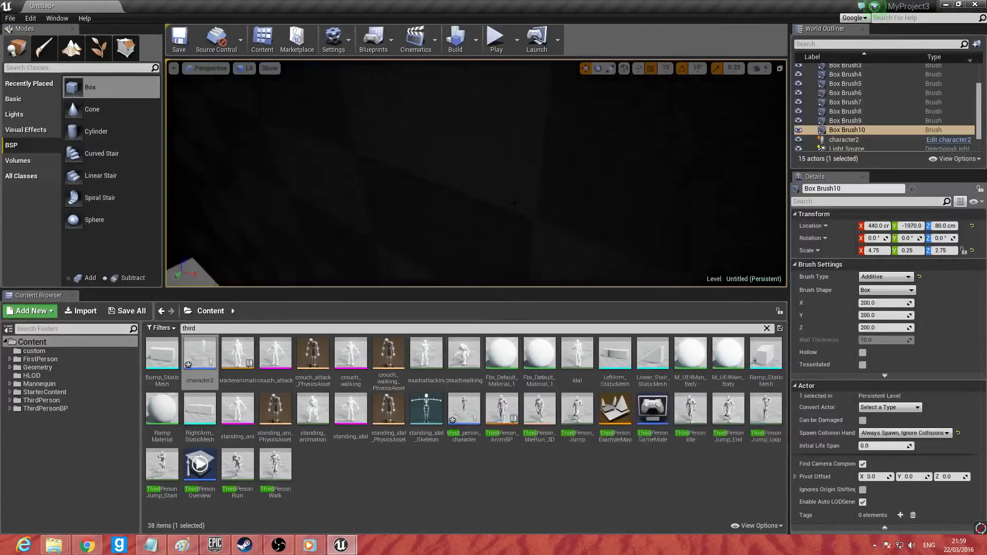
Step: Rename the third_person_character blueprint as guard
click(465, 434)
right_click(466, 435)
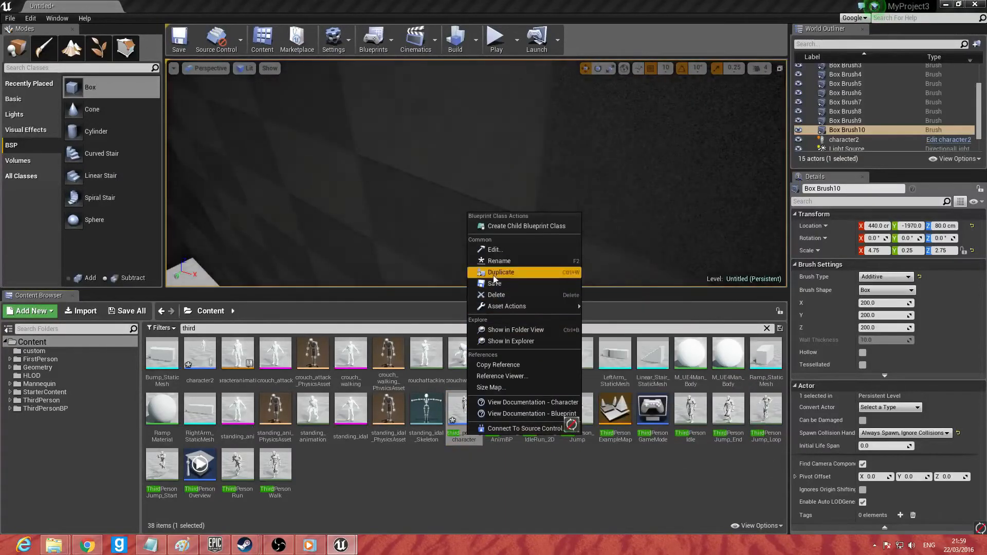
click(501, 259)
text(gia)
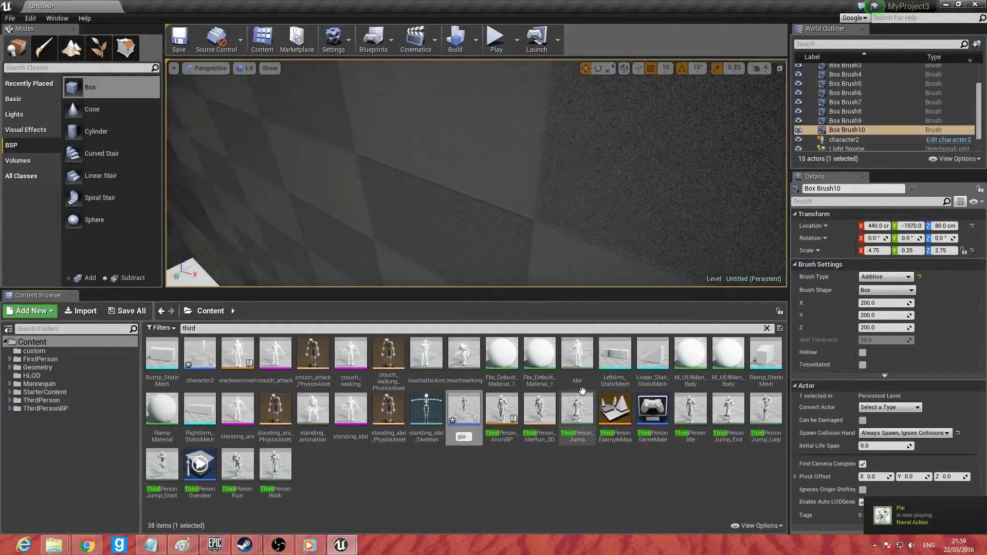
key(Return)
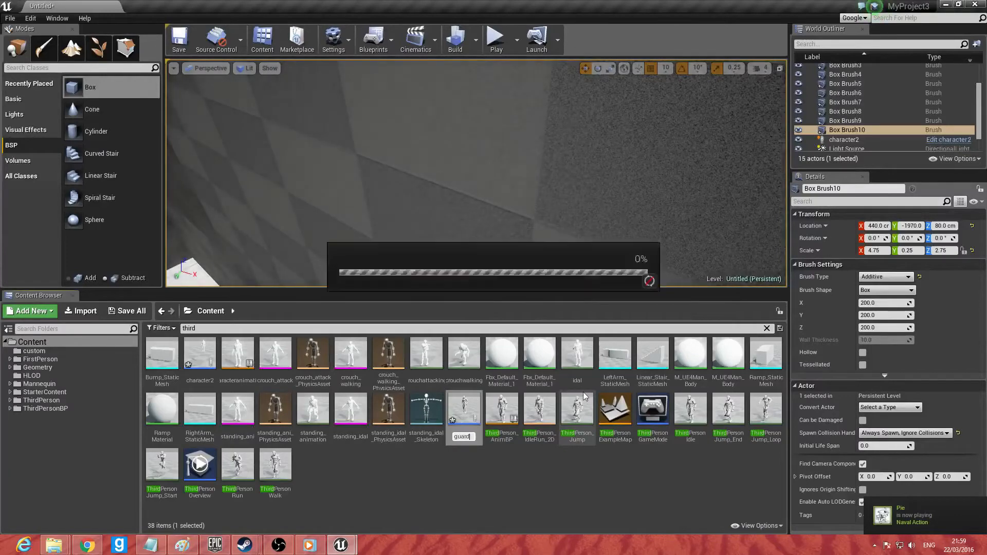
Step: Find the guard blueprint in the project content and place a guard on the floor inside the walled corridor
click(289, 328)
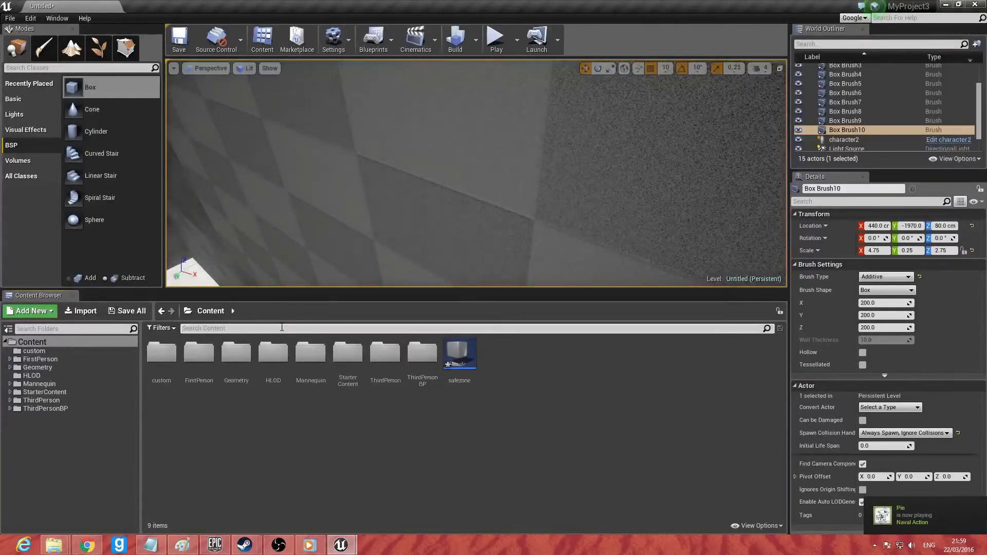
text(guard)
right_drag(407, 210, 430, 162)
drag(160, 361, 399, 271)
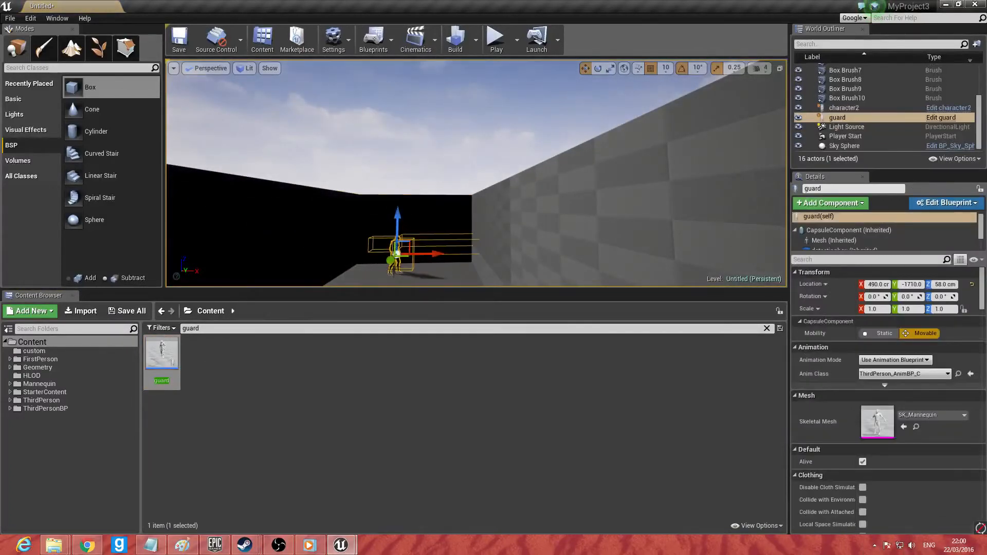
Step: Rotate the guard to 90° about the Z axis so it faces along the corridor
drag(397, 232, 435, 251)
key(e)
right_drag(426, 251, 437, 268)
drag(453, 155, 461, 153)
key(w)
drag(428, 89, 426, 99)
right_drag(526, 177, 345, 216)
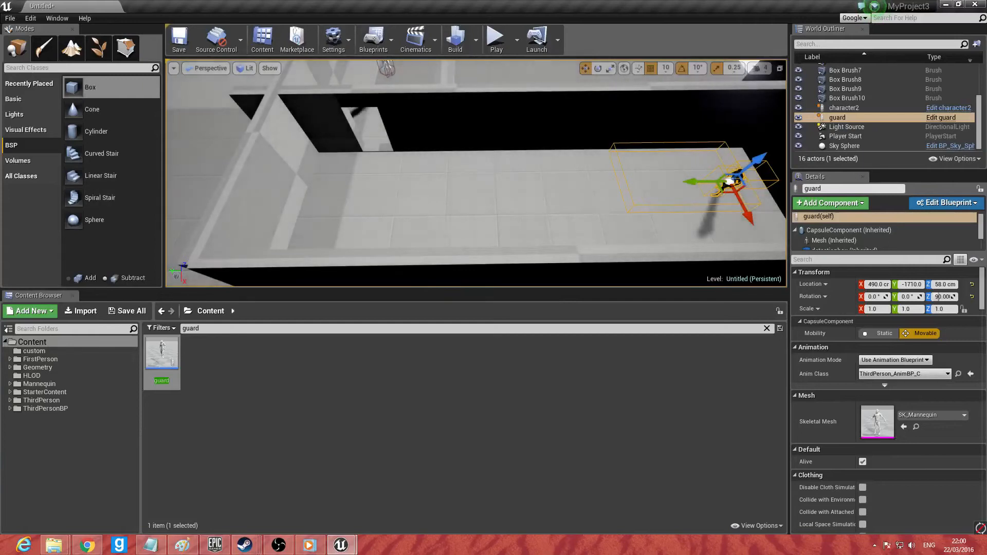
Step: Place a Target Point at the corridor end opposite the guard and name it waypoint
click(46, 83)
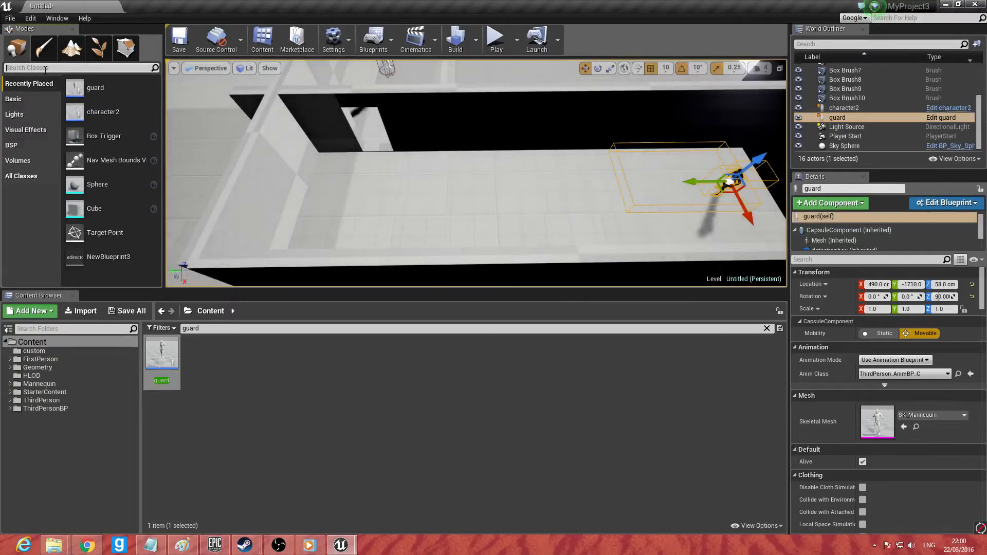
text(tar)
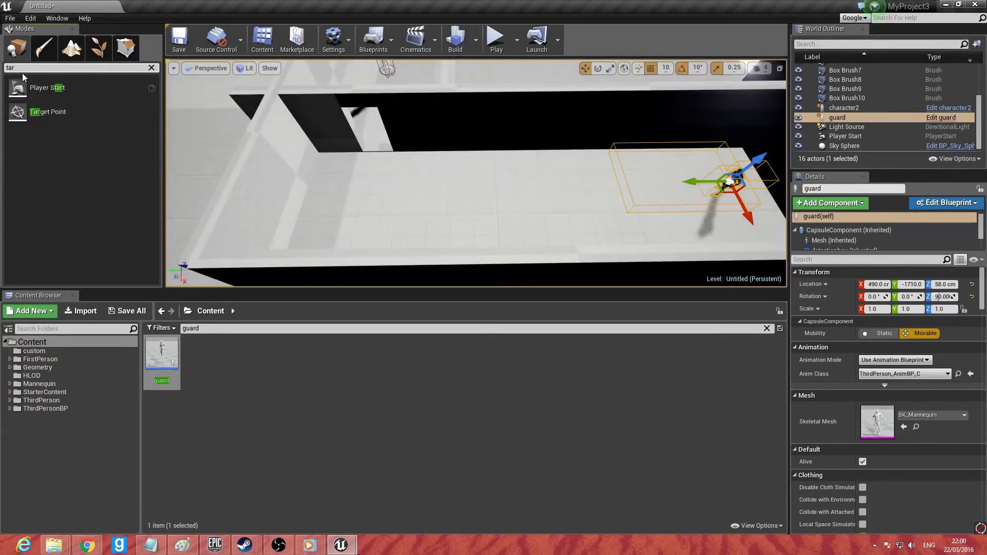
drag(31, 112, 332, 203)
click(853, 189)
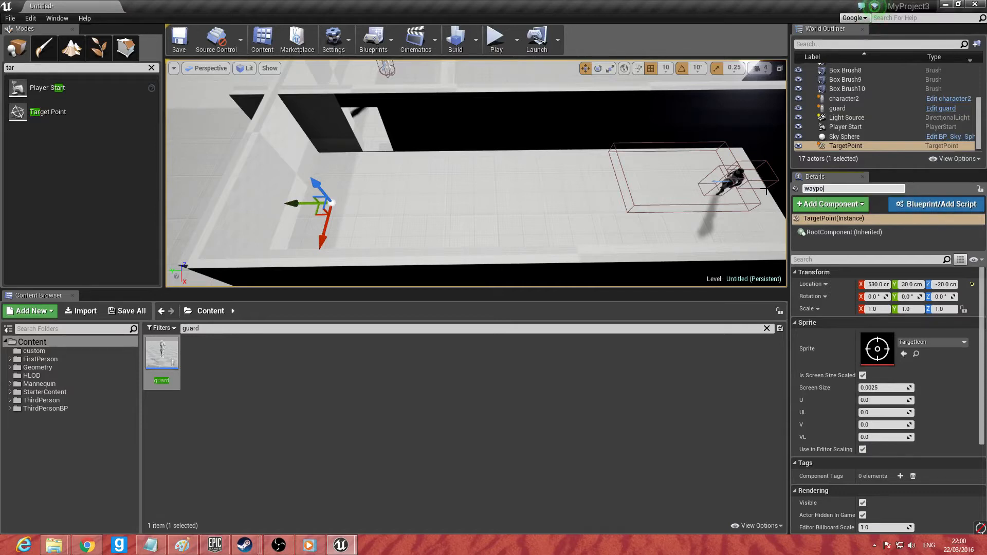
text(waypoint)
key(Return)
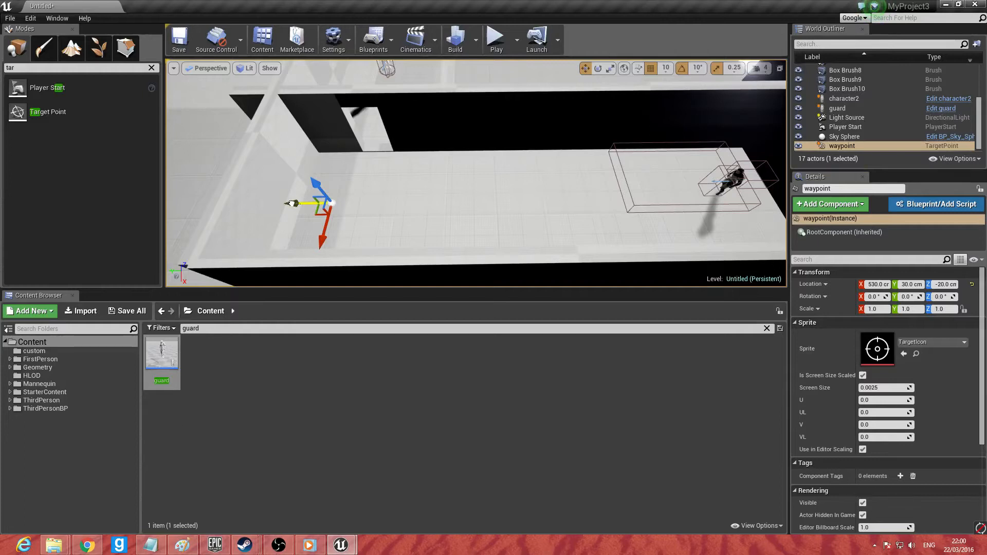
Step: Shift the waypoint to Y 10 cm, duplicate it, and move the copy beside the guard at Y -1710
drag(293, 204, 297, 203)
key(ctrl+w)
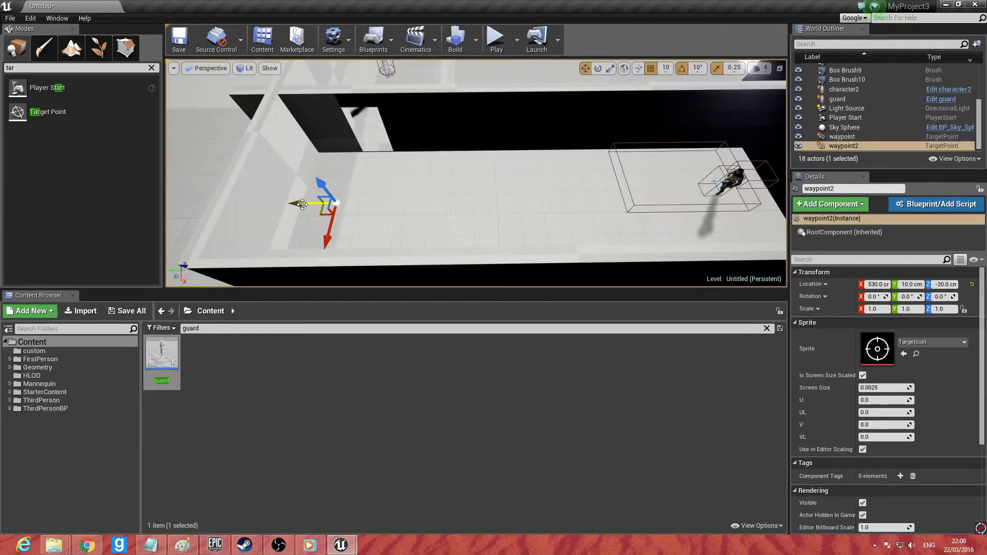
drag(302, 204, 684, 190)
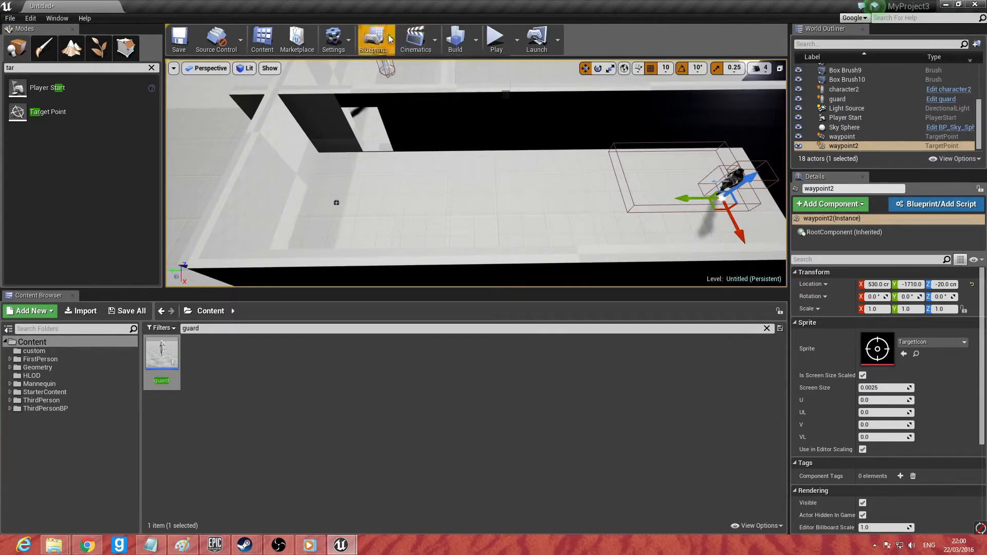
Step: Open the Level Blueprint, move its window clear of the viewport, and select the waypoint at the far end from the guard
click(373, 41)
click(416, 131)
drag(593, 178, 864, 49)
right_drag(638, 374, 532, 254)
click(335, 201)
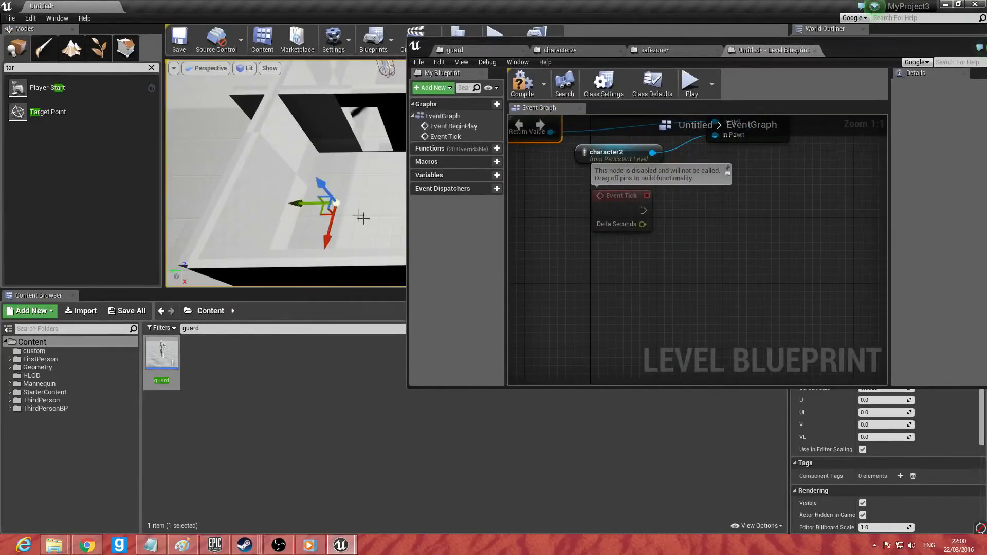
Step: Add a DoOnce node driven by Event Tick and align it beside the event
drag(642, 210, 688, 206)
text(doonce)
key(Return)
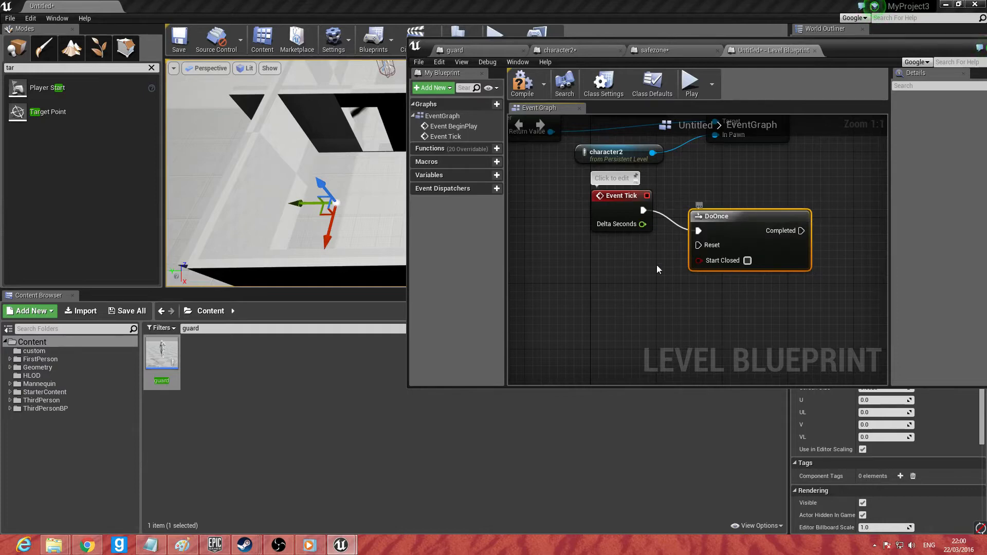
drag(700, 216, 700, 200)
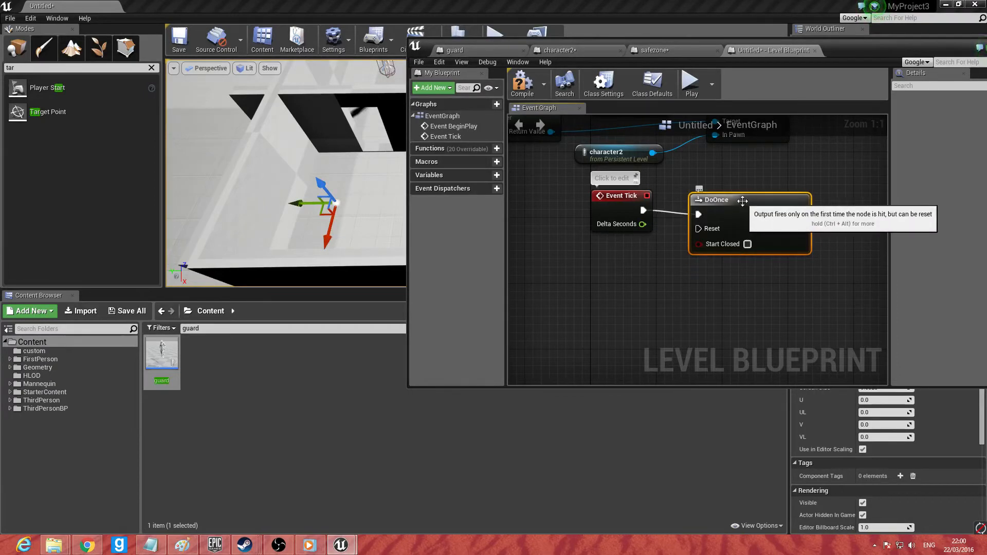
right_drag(633, 272, 570, 280)
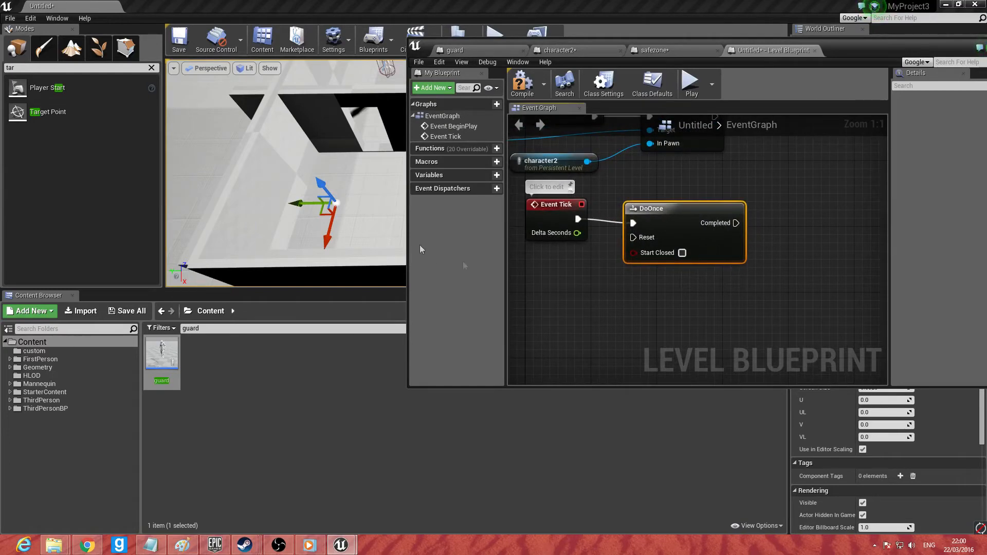
Step: Create a reference to the selected waypoint in the event graph and position it below the DoOnce node
right_click(563, 284)
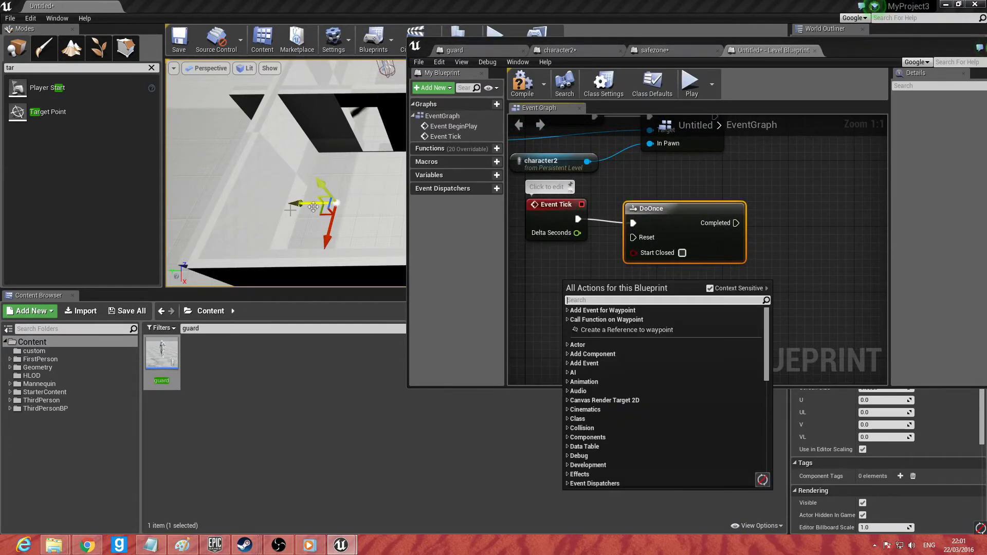
click(612, 331)
drag(624, 278, 714, 302)
right_drag(747, 316, 667, 319)
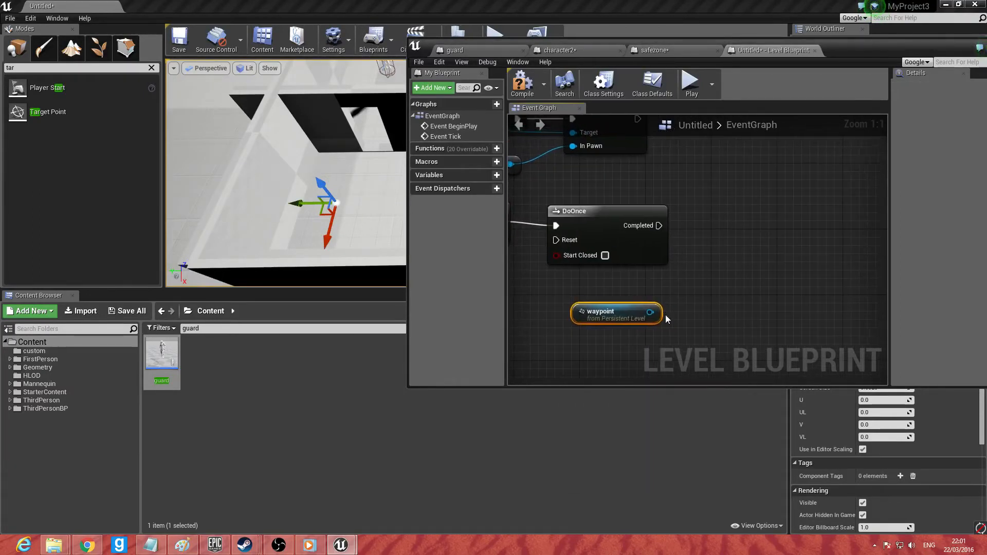
Step: Try a Simple Move to Actor node with the waypoint as its goal, and delete it
drag(651, 318, 733, 245)
text(simple)
key(Return)
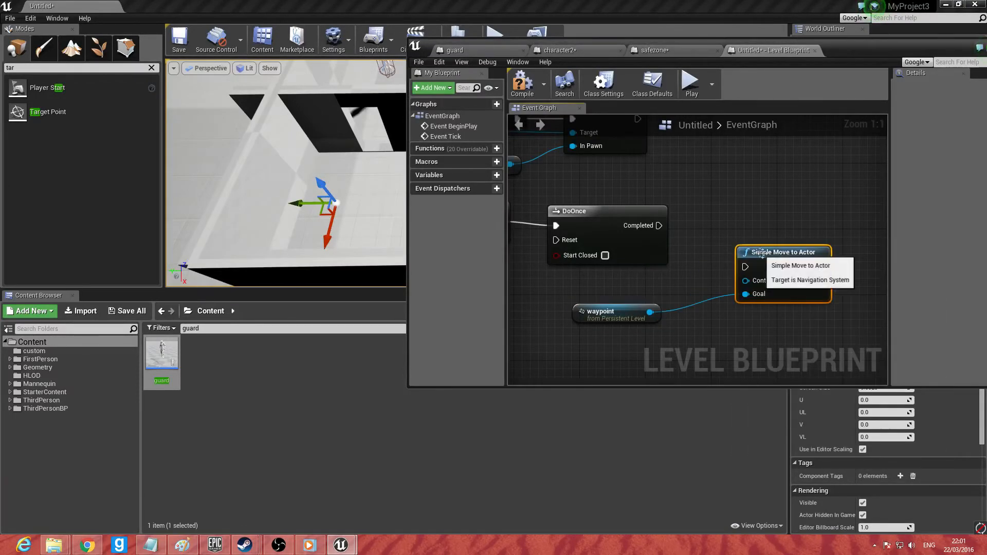
drag(745, 280, 676, 284)
text(get)
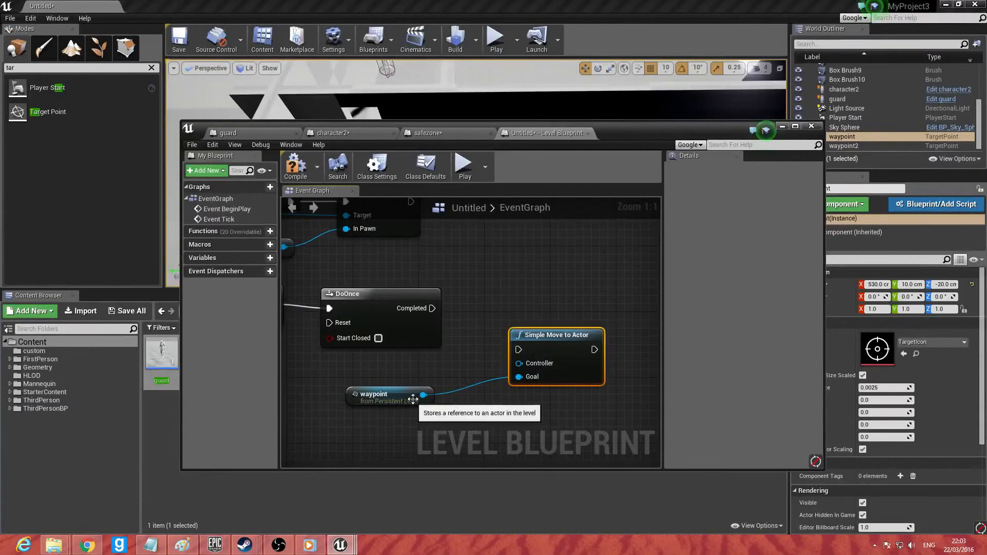
key(Delete)
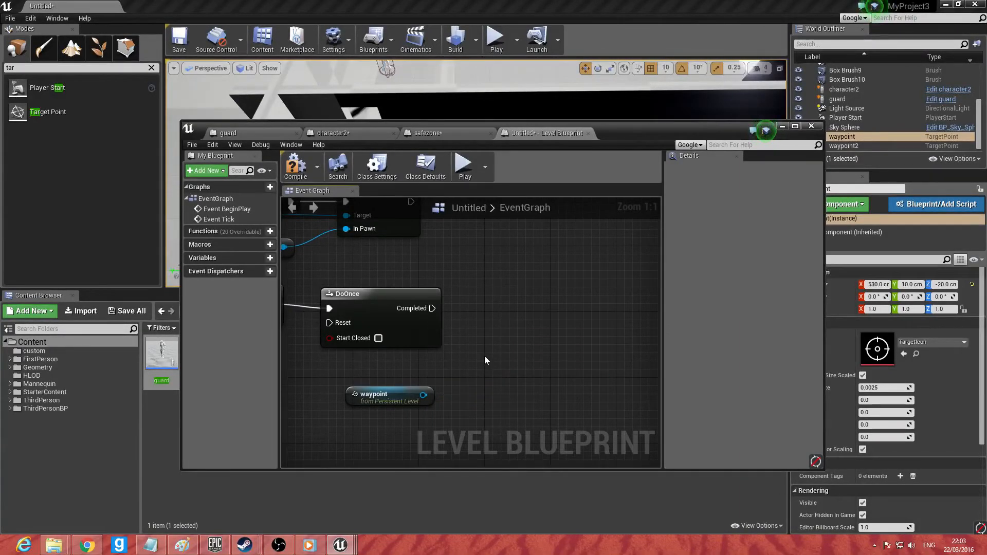
Step: Add a Move To Location or Actor node and connect DoOnce's Completed output to its execution input
right_click(497, 346)
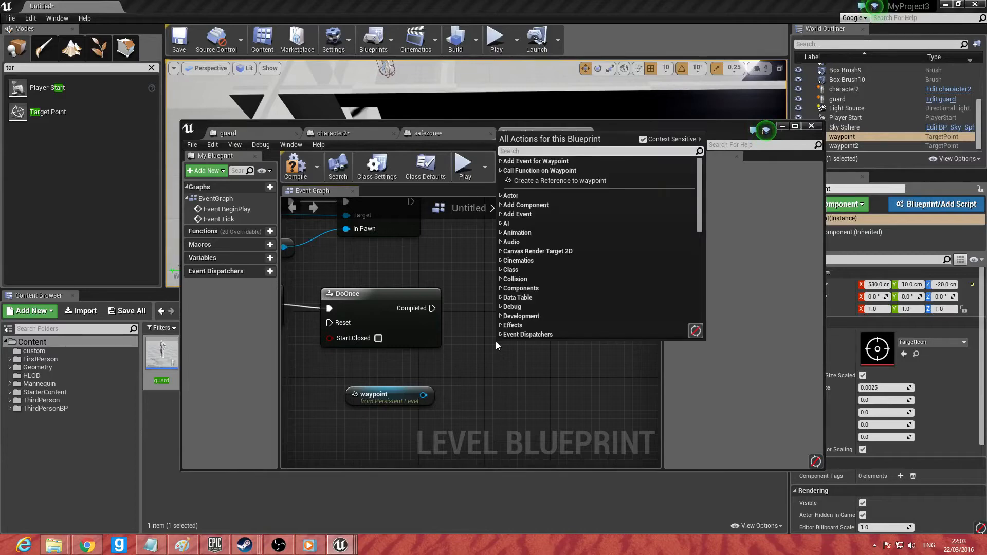
text(move to actor)
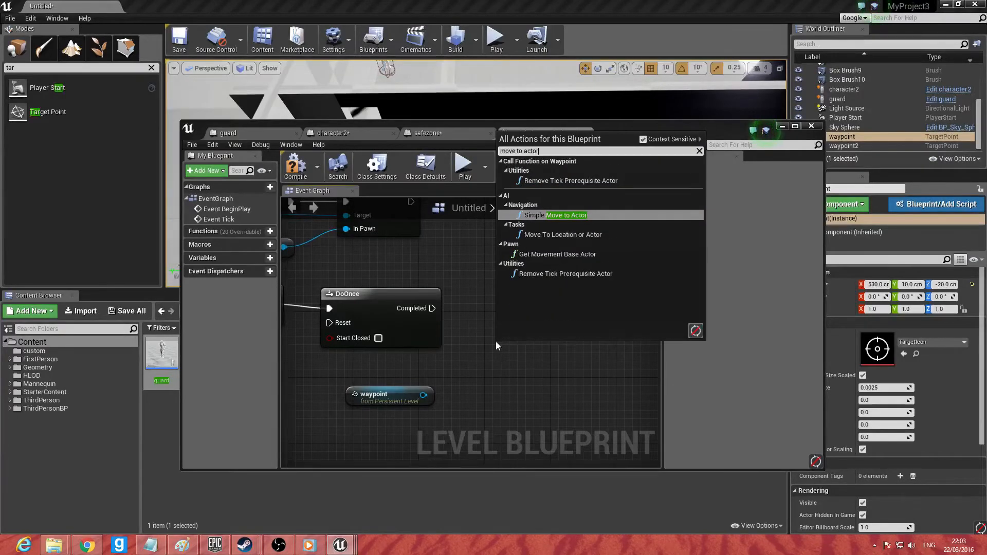
key(Down)
key(Return)
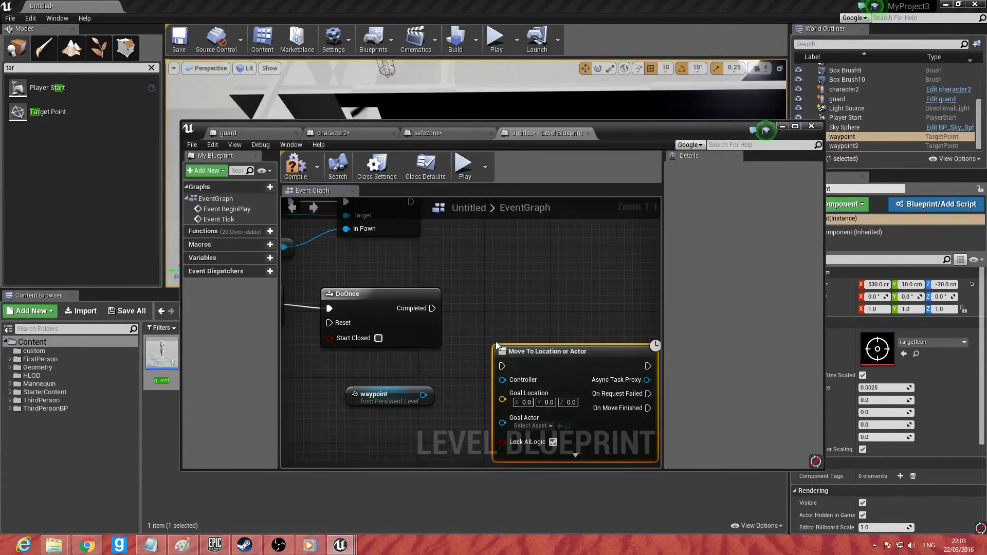
drag(557, 367, 549, 310)
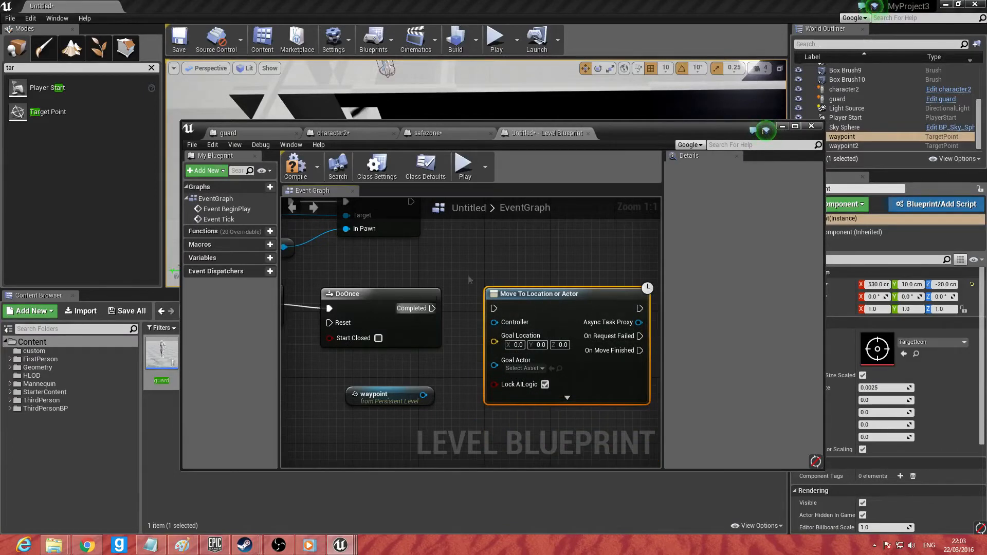
drag(429, 312, 494, 309)
Step: Add a GetActorLocation node fed by the waypoint reference and align it below the DoOnce node
right_drag(463, 349, 449, 296)
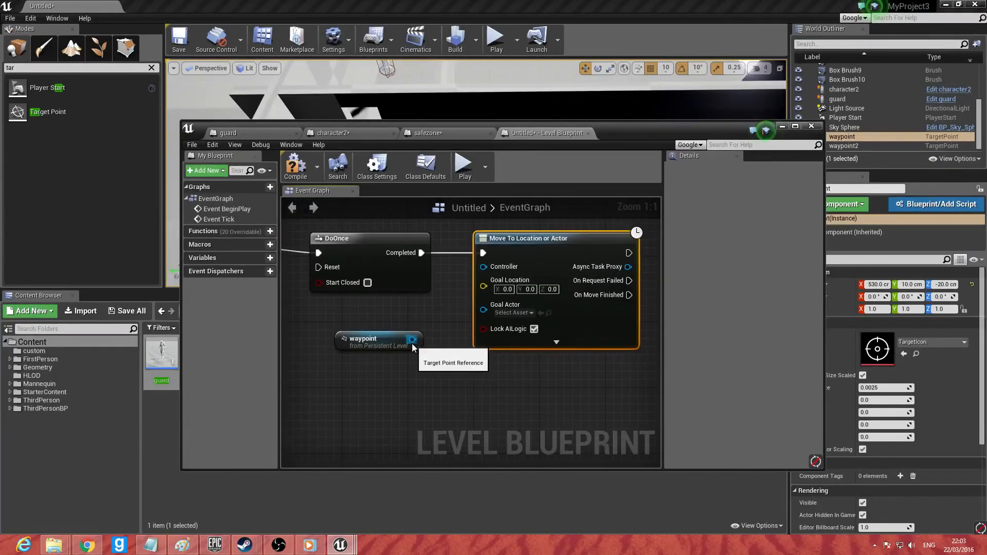
mouse_move(395, 339)
mouse_down()
mouse_move(266, 338)
mouse_move(401, 338)
mouse_up()
text(get ac)
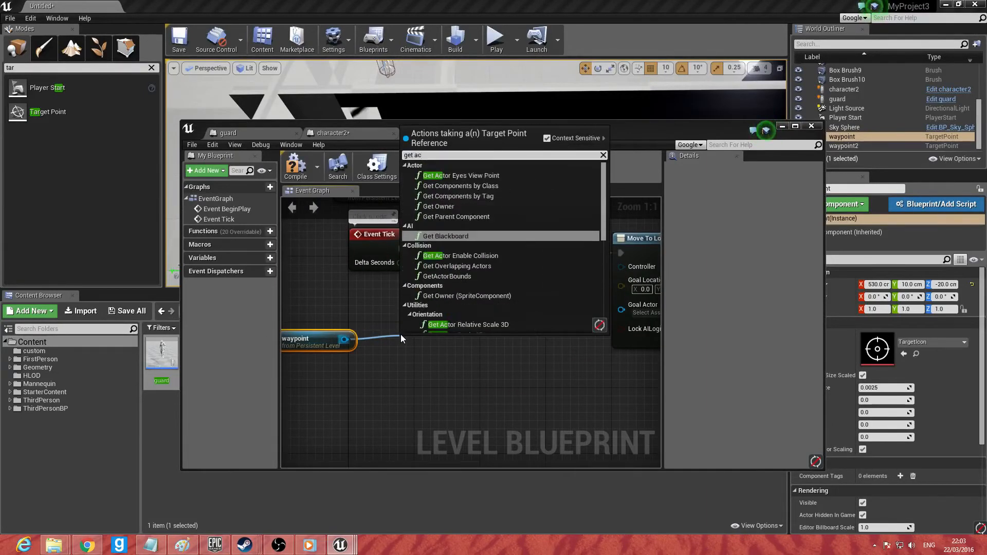
text(torlocati)
key(Return)
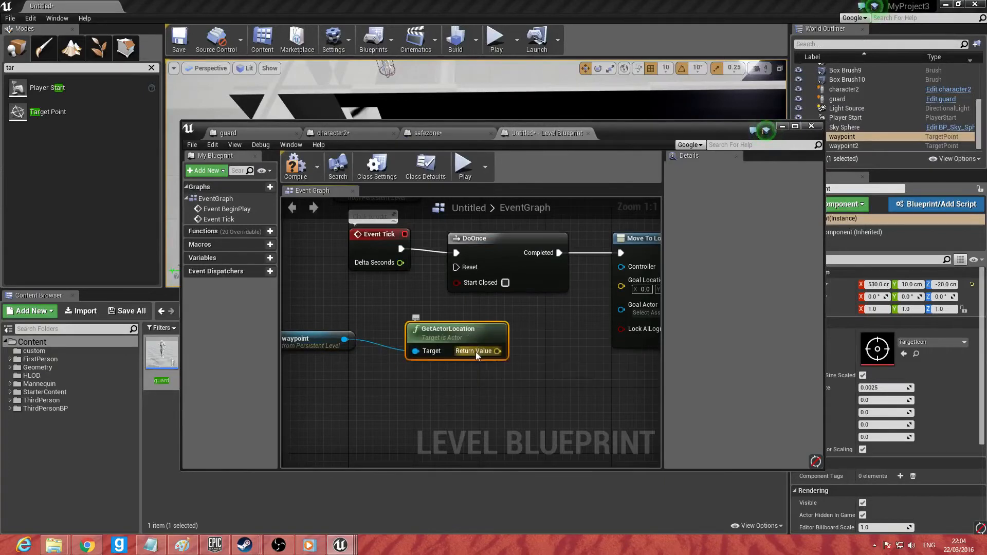
drag(464, 331, 461, 323)
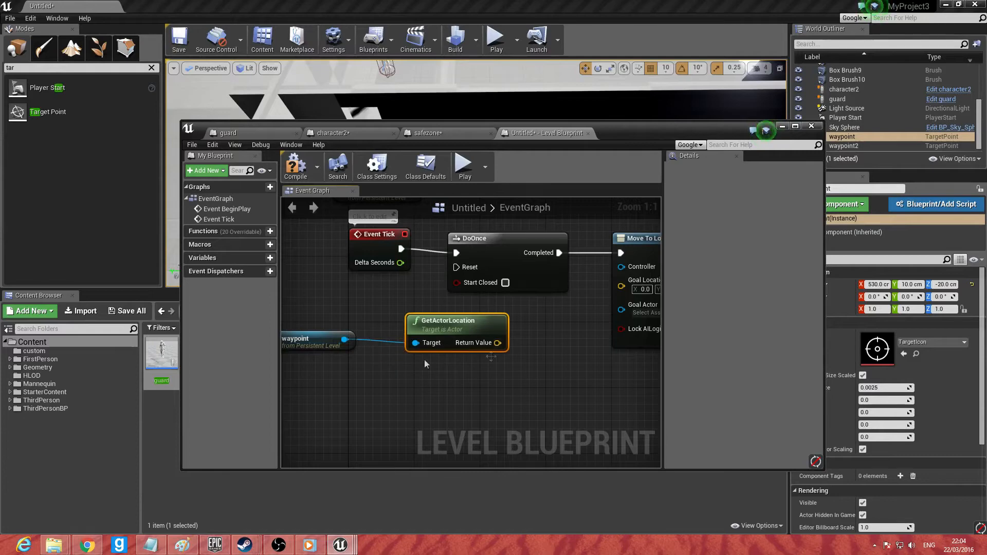
right_drag(355, 380, 417, 378)
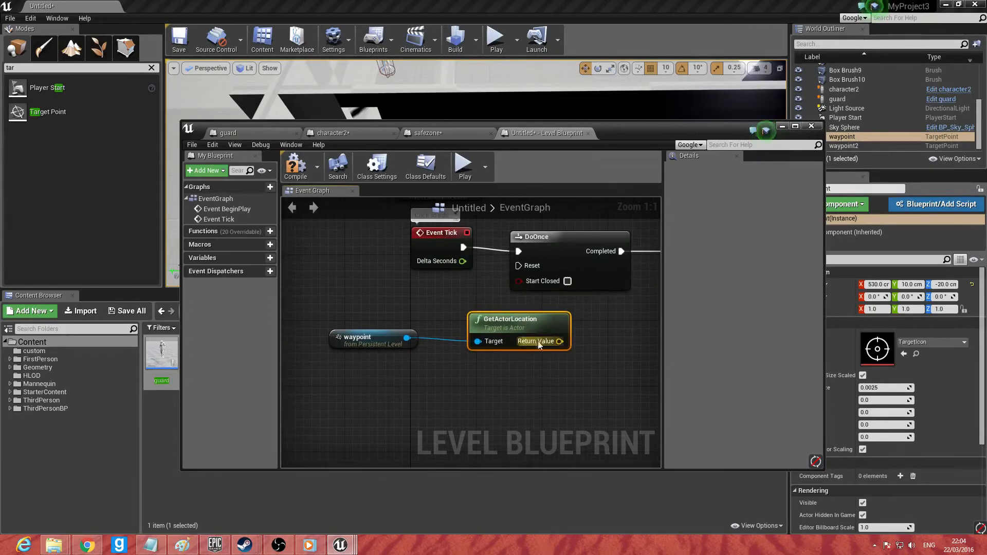
Step: Connect the actor location's return value to Goal Location and the waypoint reference to Goal Actor on the move node
right_drag(609, 362, 440, 369)
drag(390, 349, 456, 349)
right_drag(547, 383, 459, 383)
right_drag(639, 368, 468, 398)
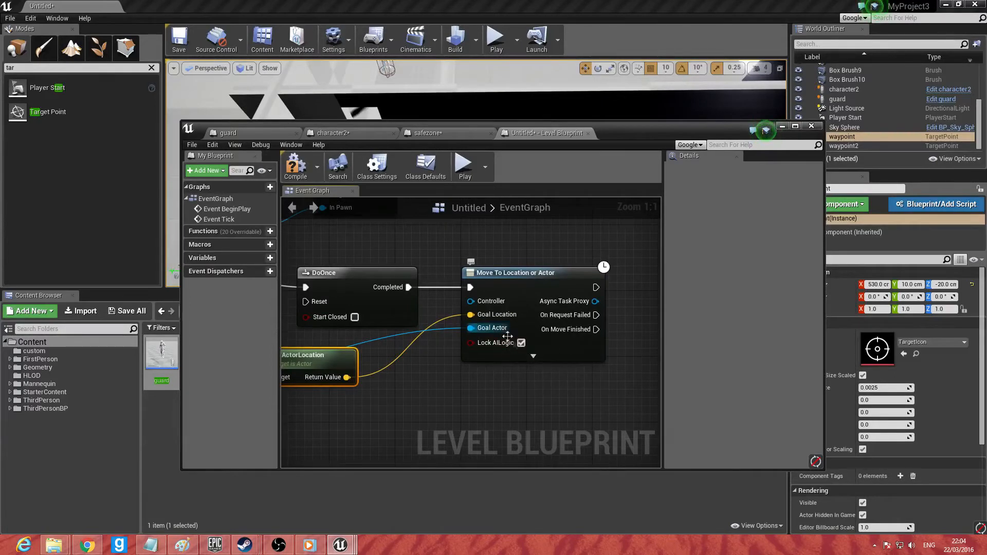
Step: Add a Get AIController node feeding the move node's Controller input and space the two nodes apart
drag(470, 301, 459, 237)
text(get a)
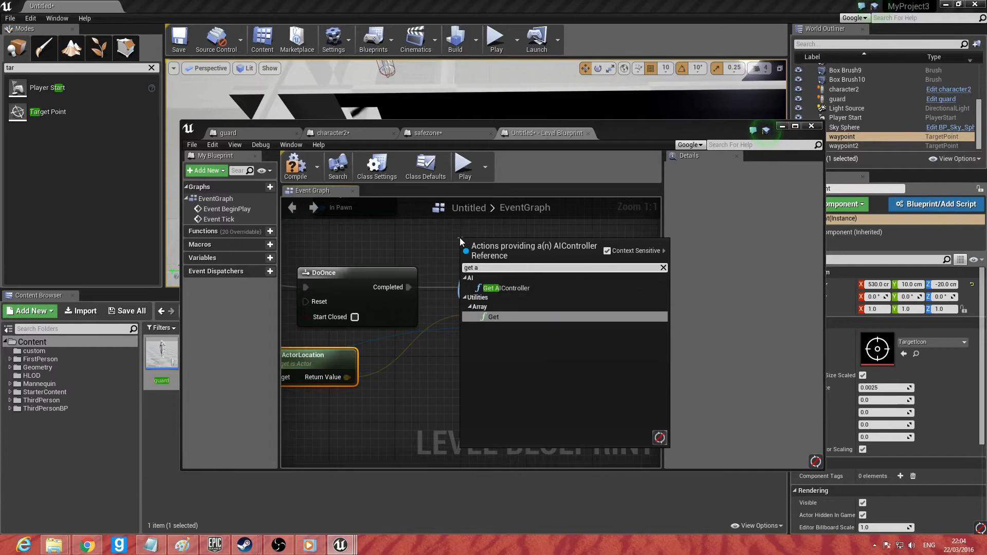
key(Up)
key(Return)
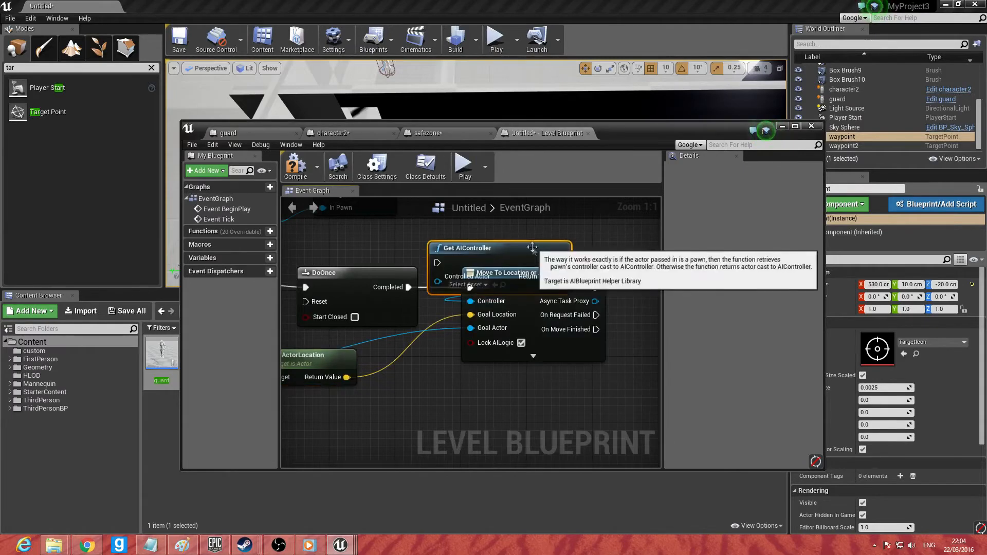
drag(541, 288, 613, 279)
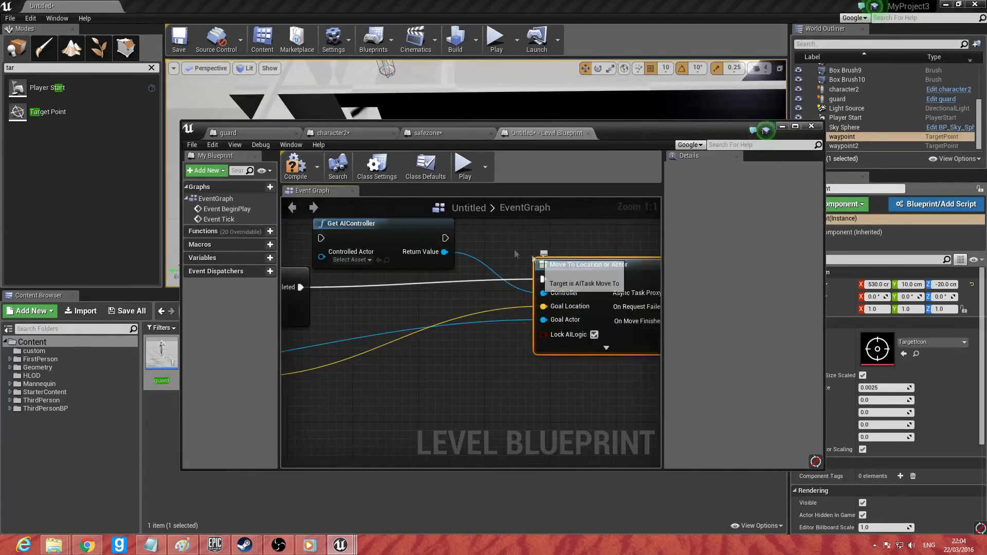
Step: Route the execution flow from DoOnce's Completed output through Get AIController into Move To Location or Actor
drag(443, 241, 544, 280)
drag(303, 287, 363, 247)
right_drag(369, 266, 661, 356)
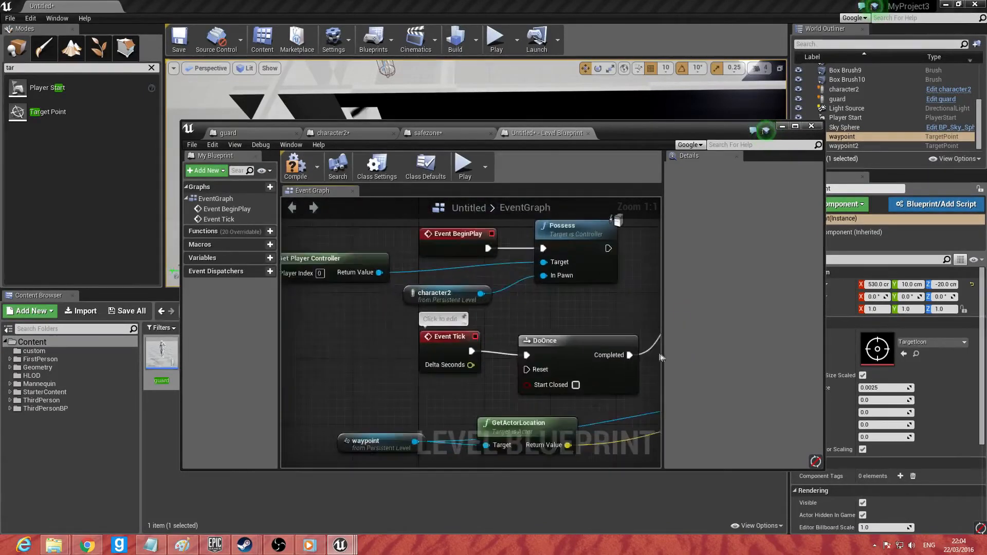
Step: Add a Cast To guard node fed by the execution output of Possess and position it above Get AIController
right_drag(539, 319, 439, 347)
drag(508, 276, 519, 274)
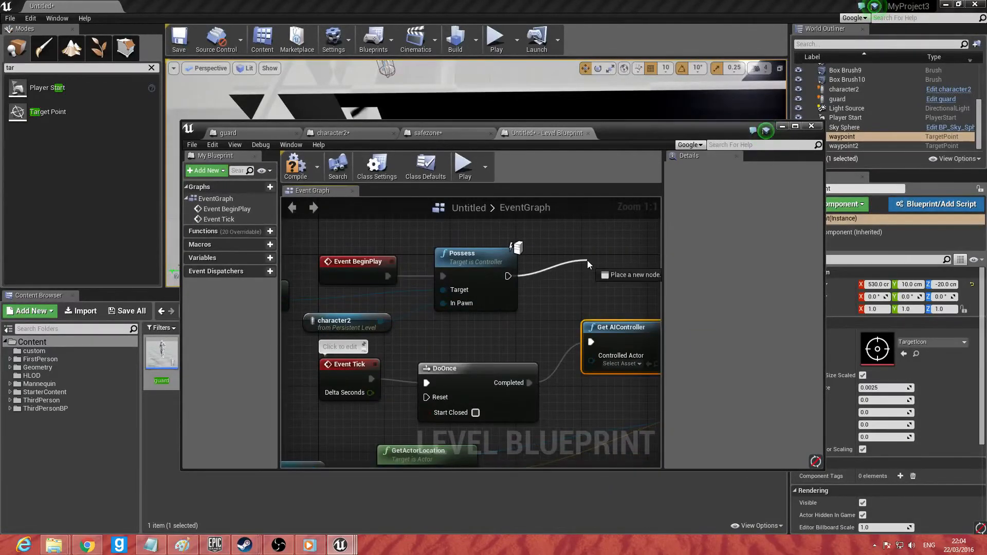
drag(587, 262, 587, 261)
text(c)
text(st to )
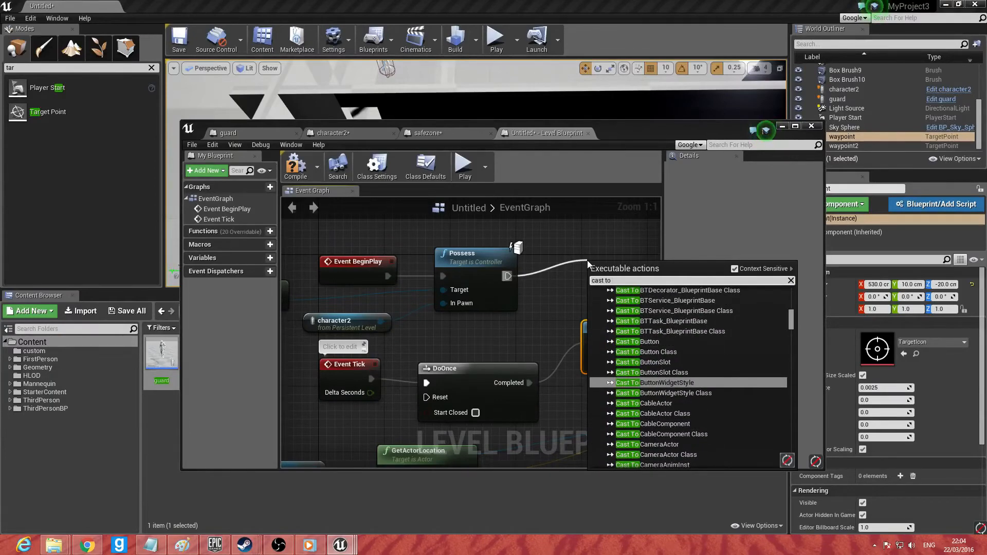
text(guard)
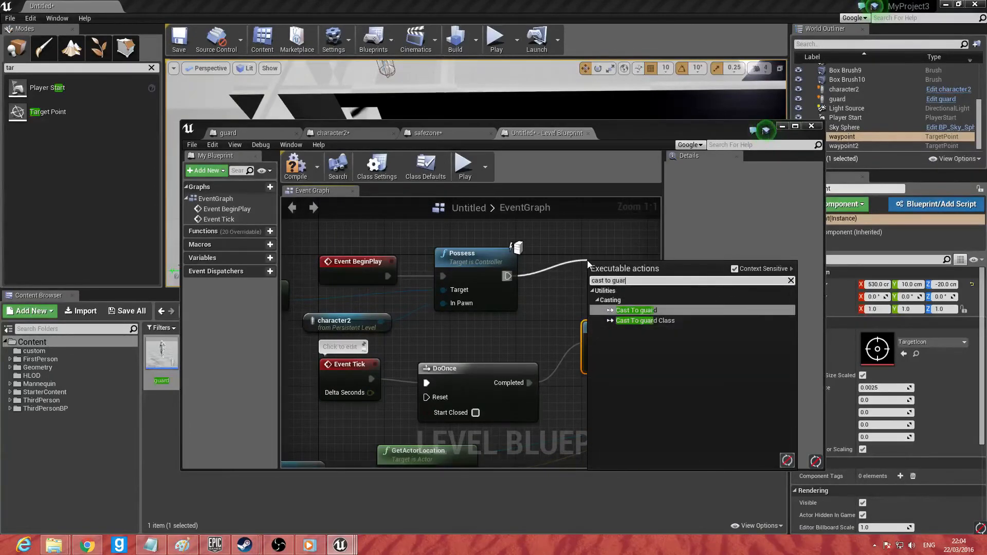
key(Return)
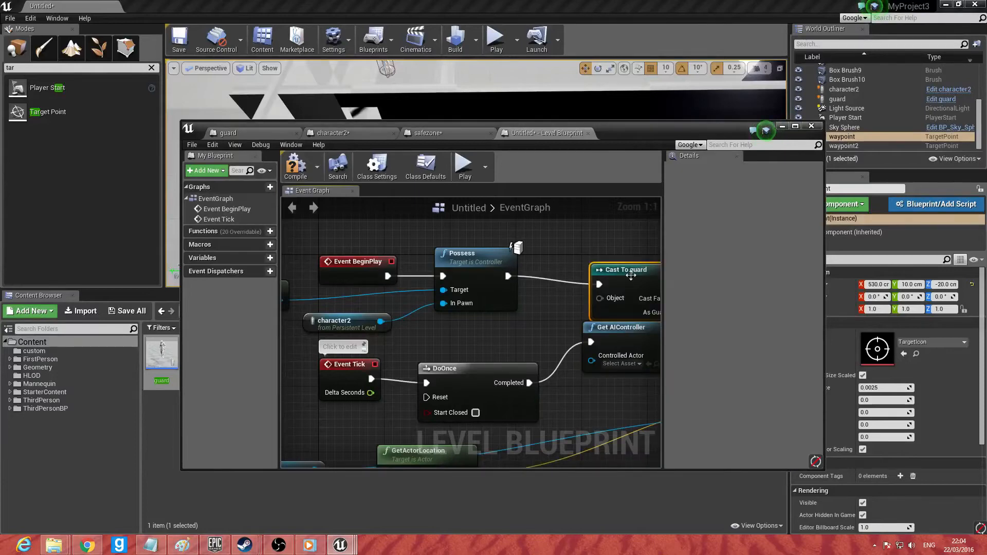
drag(631, 275, 623, 259)
Step: Add a reference to the level's guard actor, connect it to the cast's Object input, and compile the Level Blueprint
right_drag(527, 276, 326, 221)
right_drag(525, 320, 547, 385)
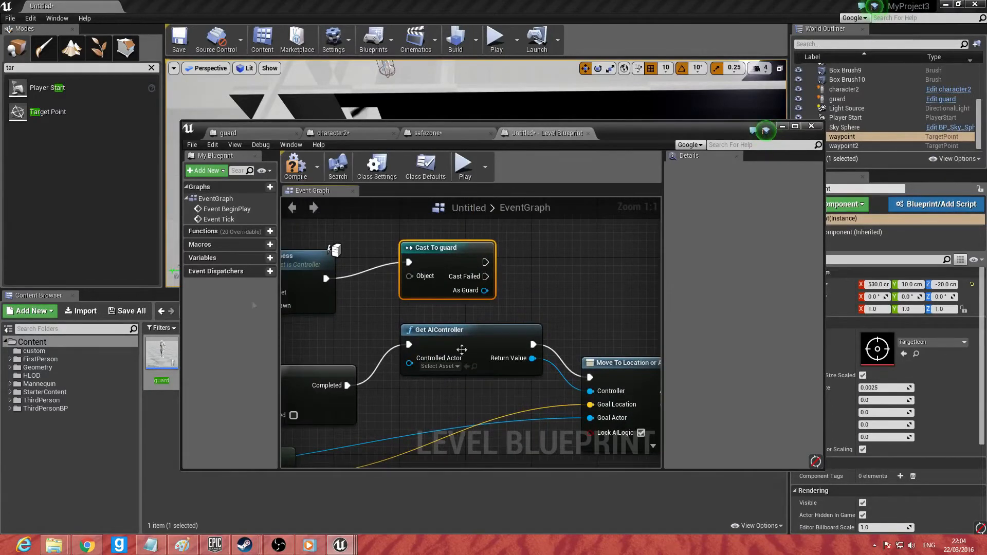
right_drag(391, 319, 445, 332)
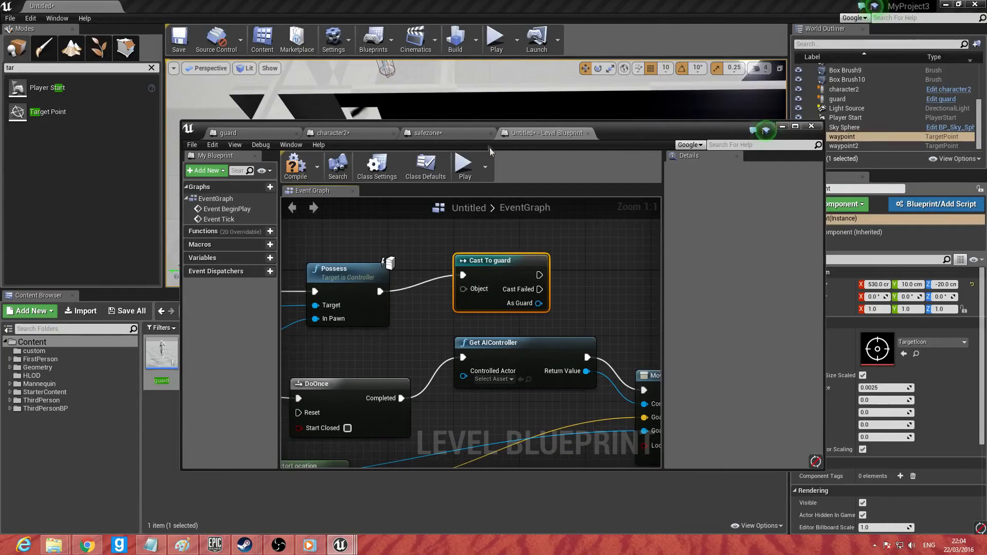
drag(614, 135, 641, 284)
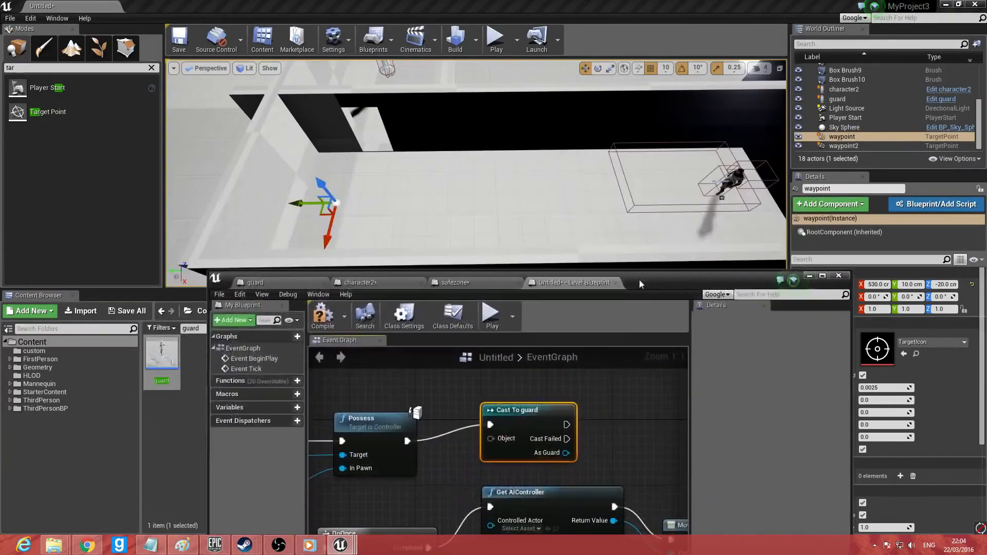
click(740, 169)
drag(646, 282, 644, 155)
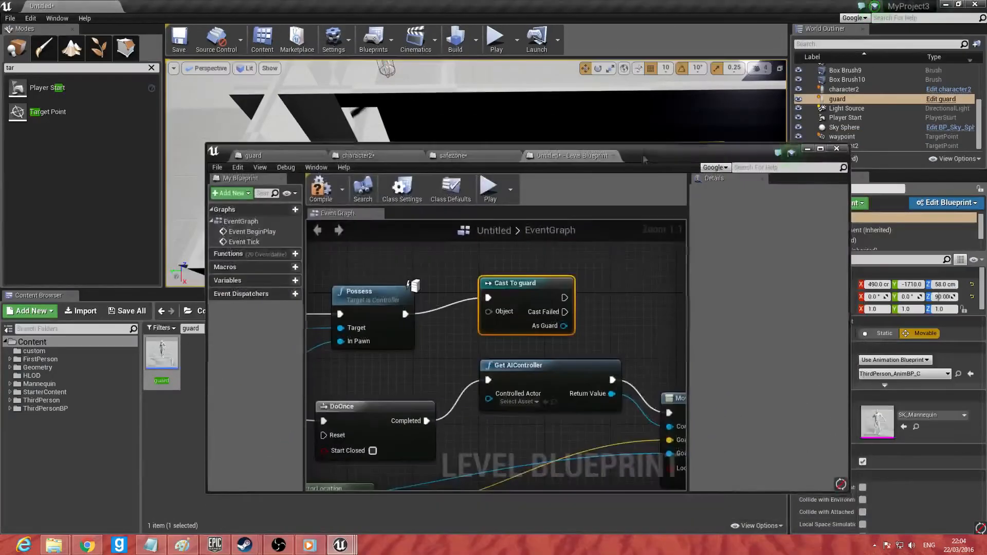
right_click(407, 256)
click(444, 303)
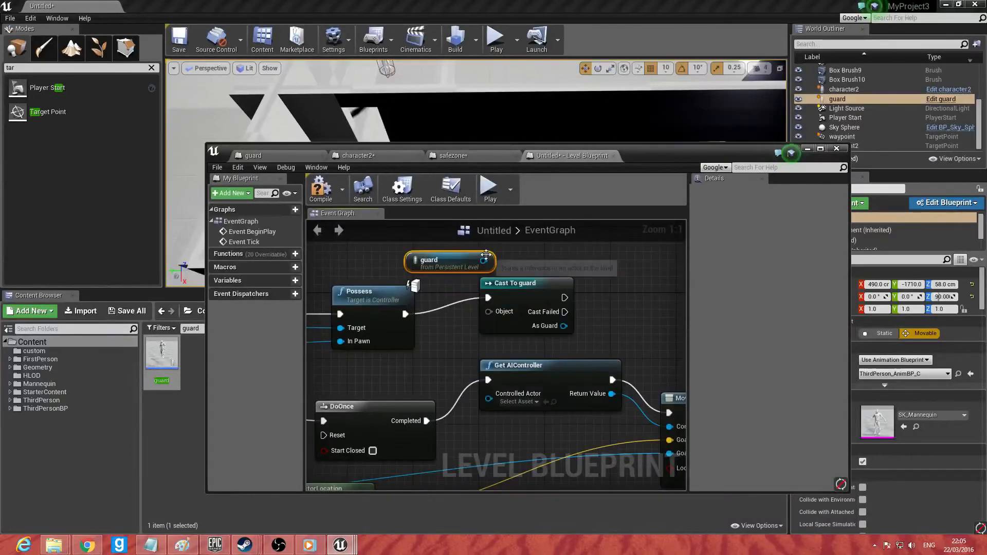
drag(455, 264, 387, 248)
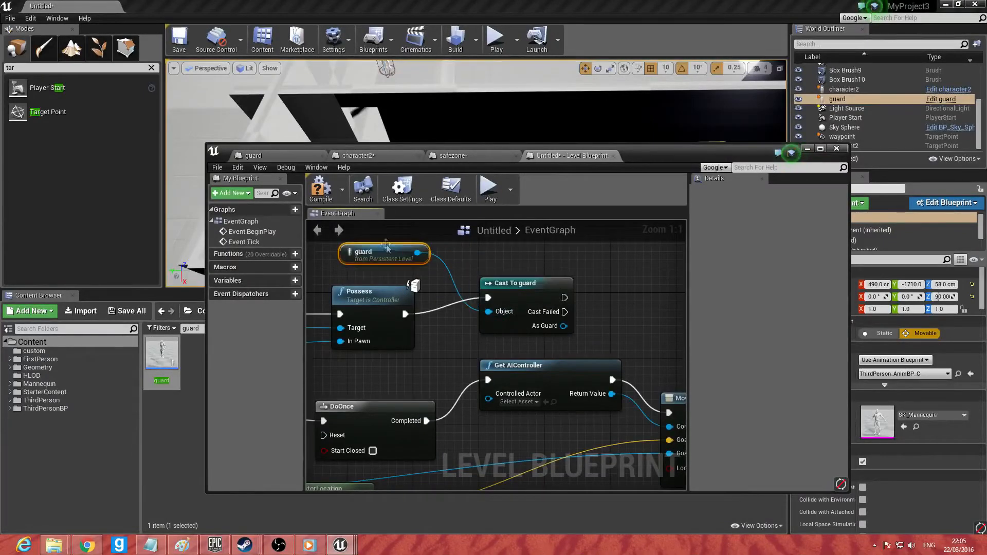
click(329, 194)
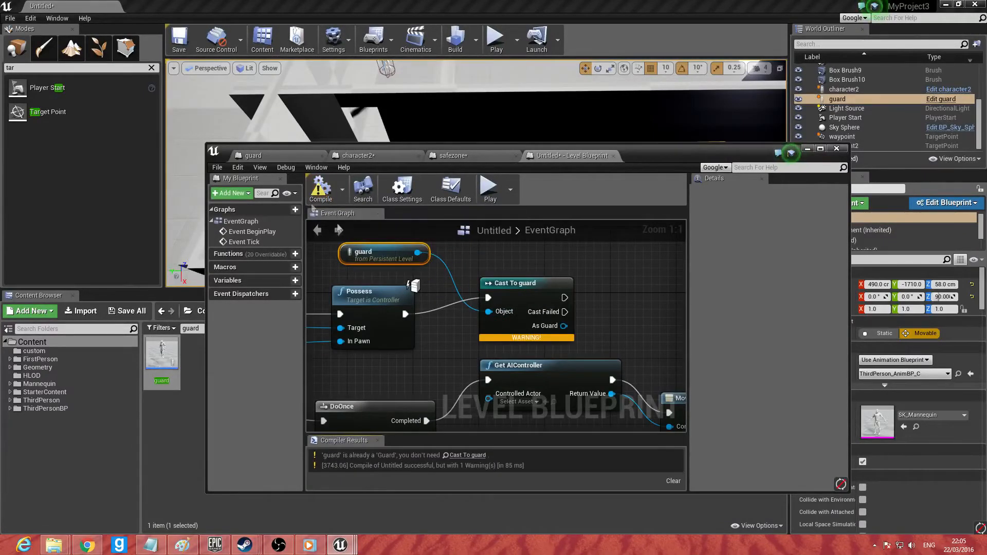
Step: Connect the cast's As Guard output to the Controlled Actor input of Get AIController
drag(511, 287, 511, 295)
right_drag(626, 316, 484, 257)
drag(453, 249, 377, 318)
mouse_move(446, 333)
right_down()
mouse_move(483, 375)
mouse_move(429, 362)
mouse_move(329, 273)
mouse_move(390, 329)
mouse_move(464, 335)
right_up()
right_drag(422, 293, 442, 330)
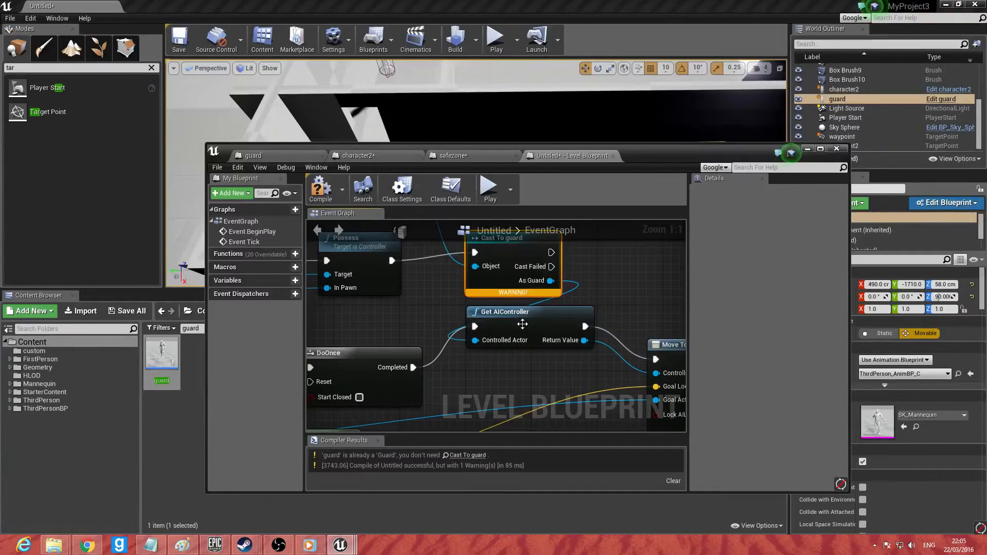
Step: Add a Delay node to the move node's On Move Finished output and set its duration to 5
right_drag(523, 325, 415, 297)
right_drag(523, 369, 436, 300)
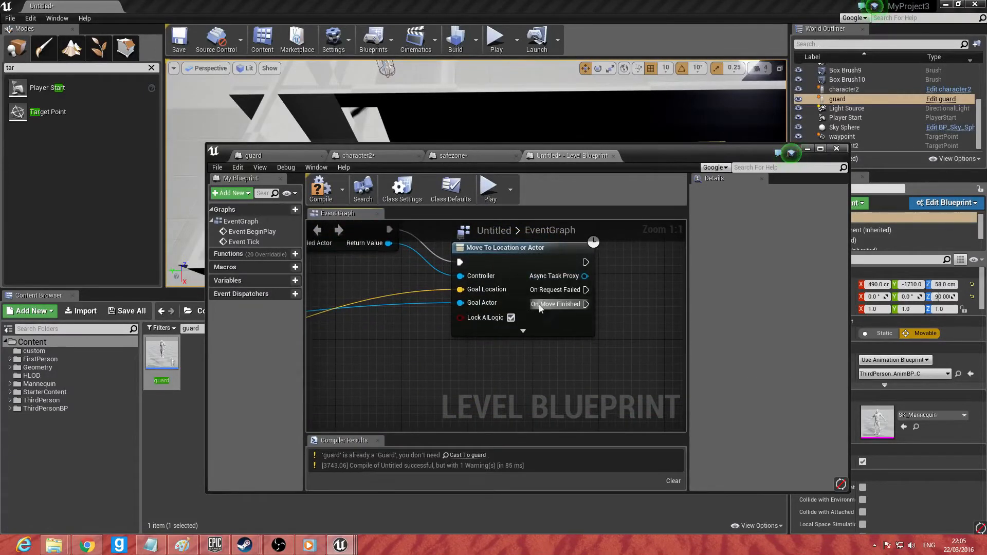
right_drag(581, 310, 505, 326)
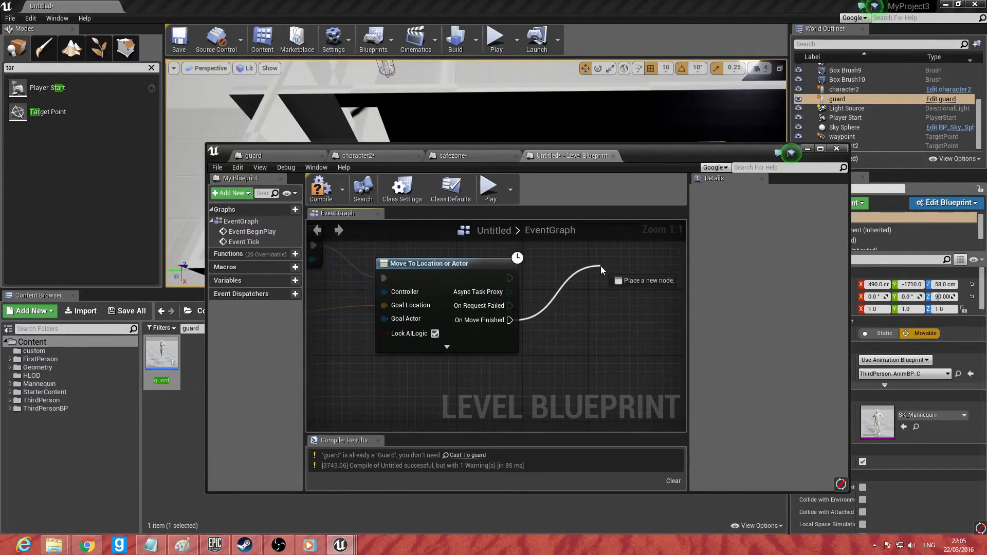
drag(509, 320, 600, 267)
text(de)
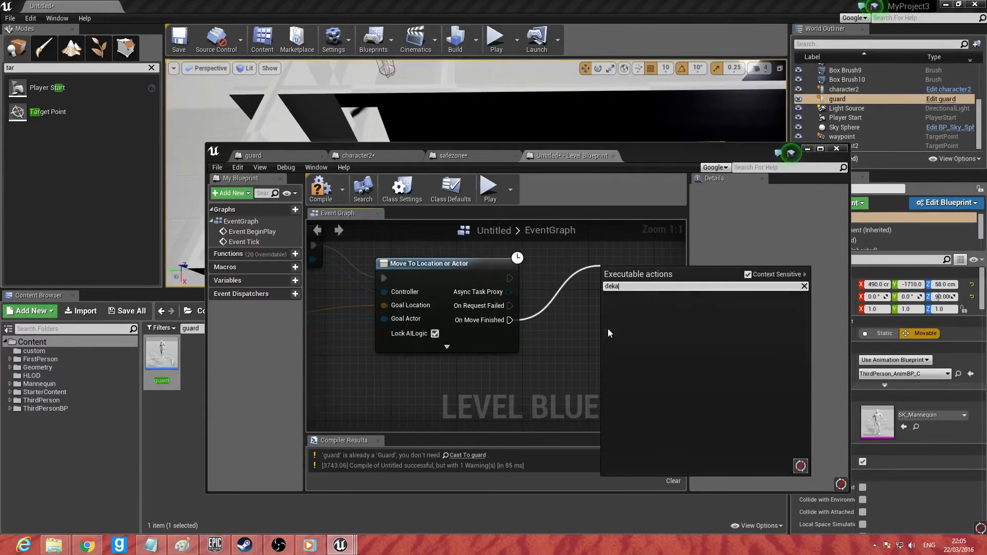
text(lay)
key(Return)
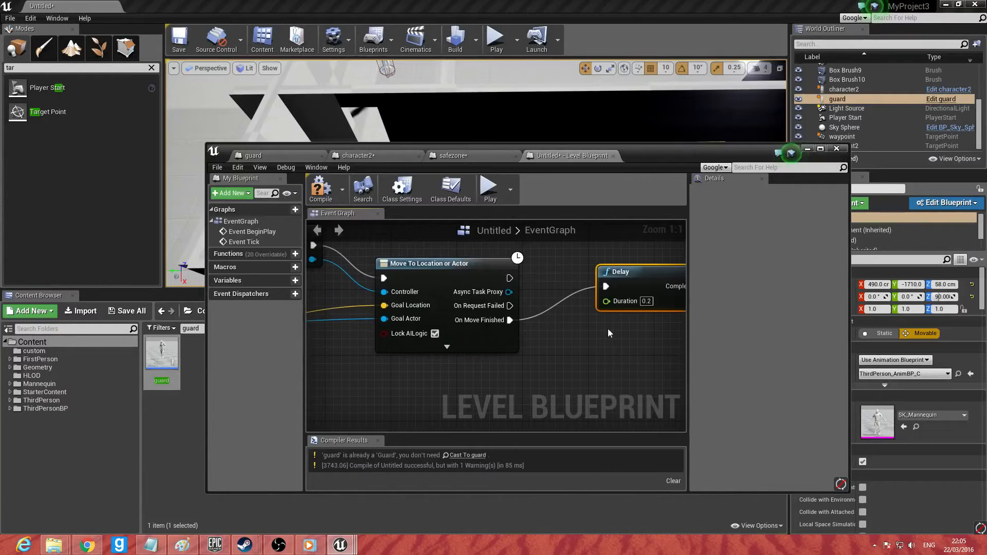
click(646, 301)
text(4)
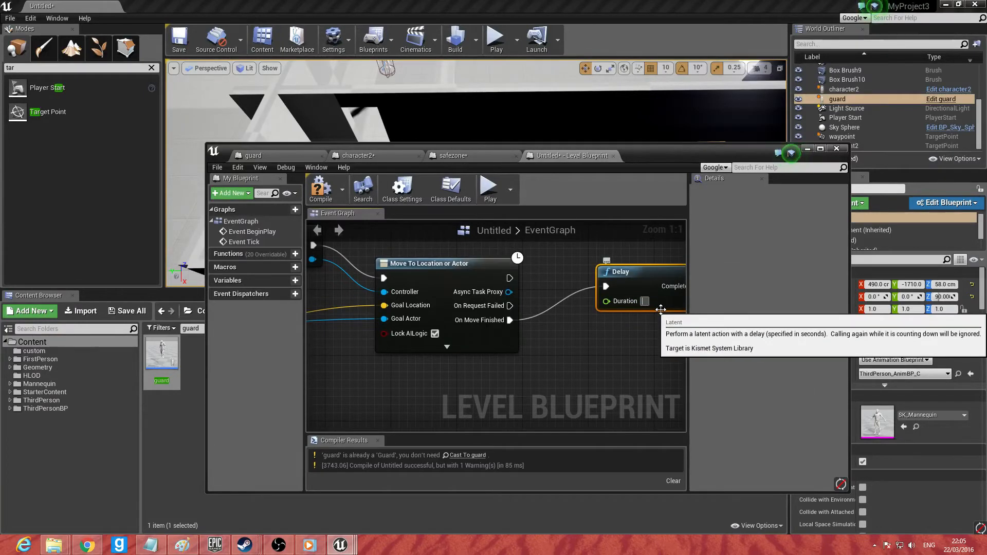
right_drag(641, 285, 562, 281)
drag(562, 281, 556, 304)
Step: Add a waypoint reference near the Delay node and create a second Move To Location or Actor node from it
right_drag(436, 344, 537, 334)
click(465, 268)
drag(638, 156, 598, 287)
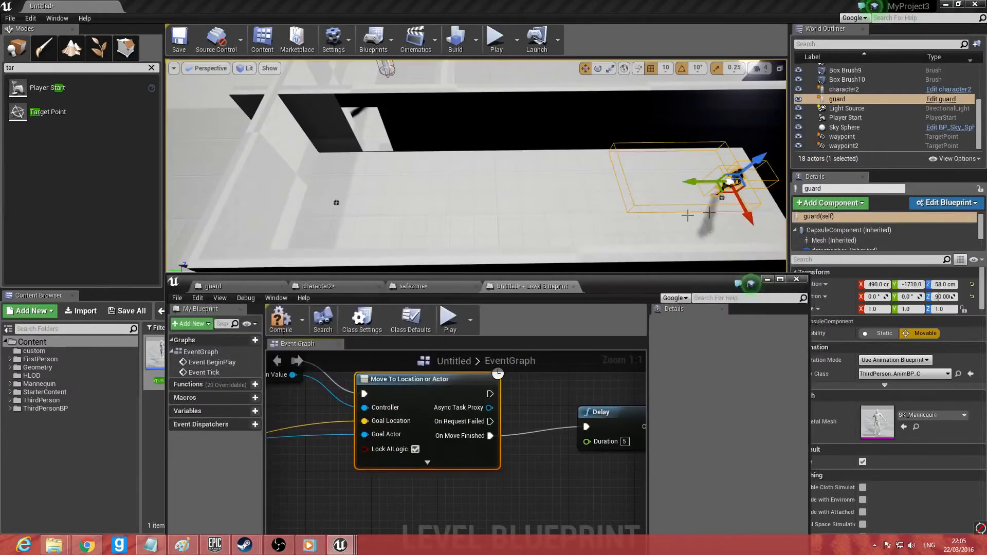
click(334, 204)
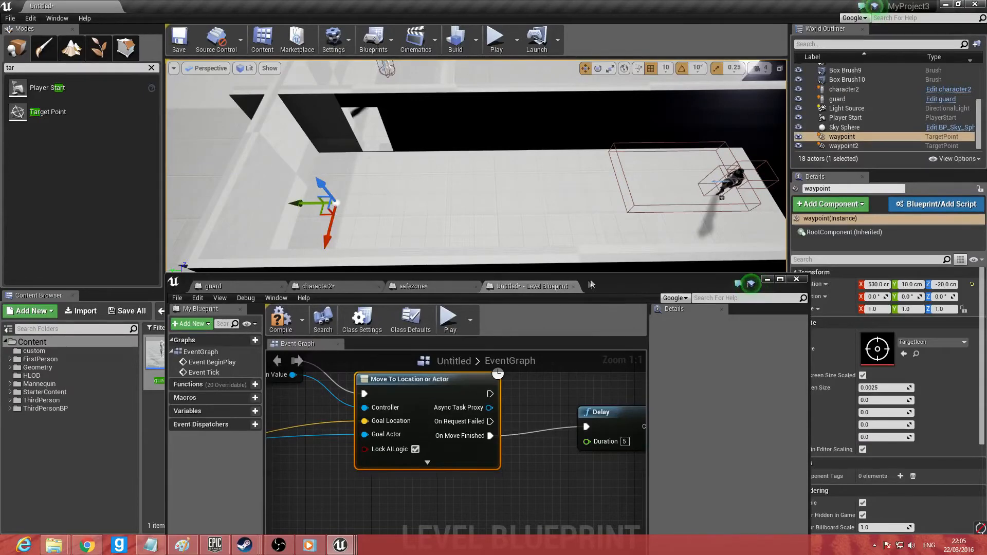
drag(592, 284, 576, 139)
right_drag(551, 349, 259, 358)
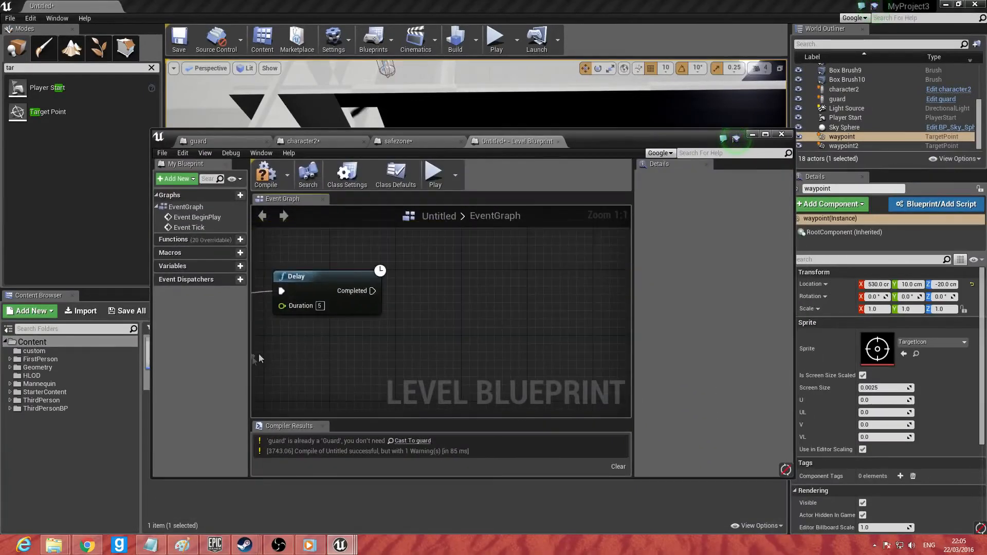
right_click(411, 308)
click(451, 356)
drag(459, 314, 446, 294)
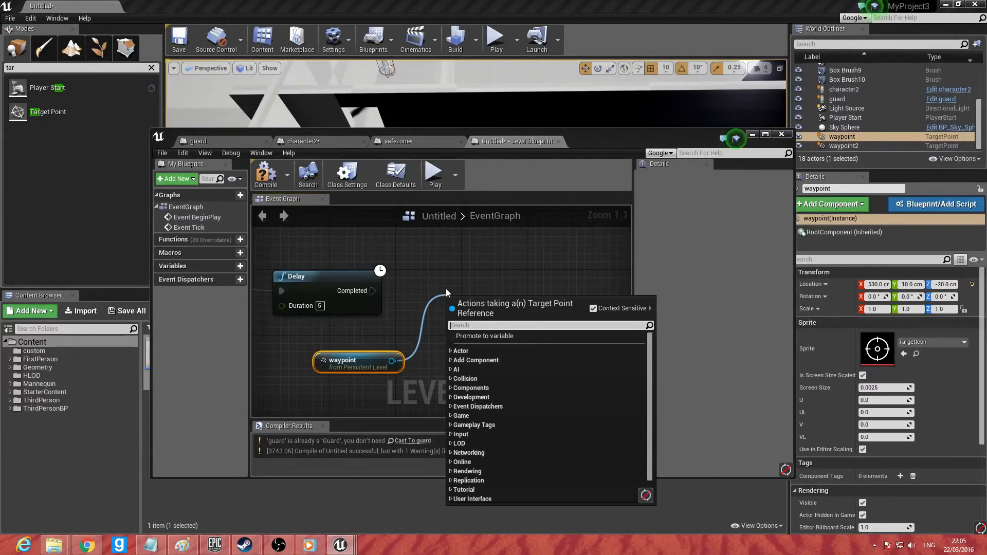
text(move to loca)
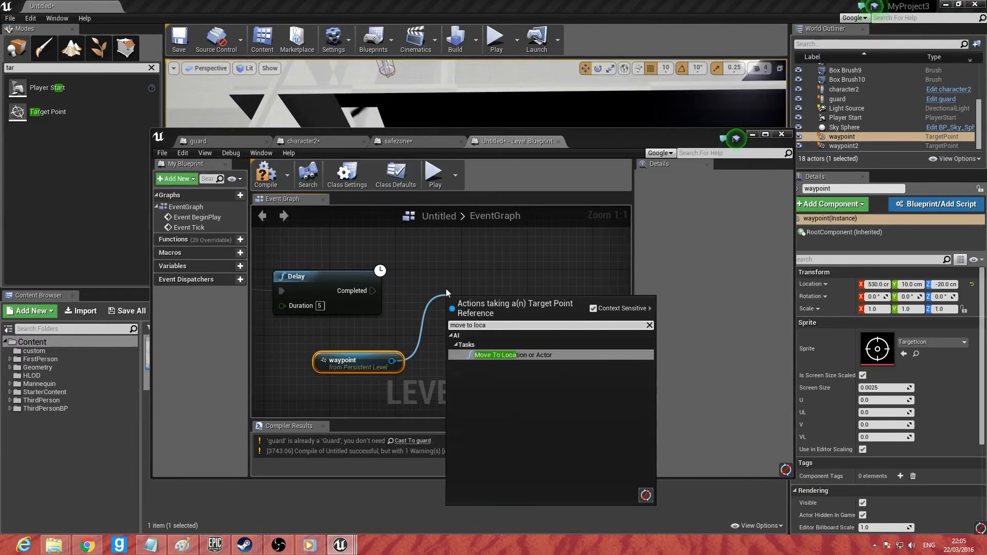
key(Return)
Step: Add a GetActorLocation node fed by the new waypoint reference and place it before the second move node
drag(373, 367, 332, 341)
text(get)
key(BackSpace)
key(BackSpace)
key(BackSpace)
text(getactorlocation)
key(Return)
drag(421, 372, 315, 328)
Step: Connect Get AIController's return value to the second move node's Controller and Delay's Completed output to its execution input
right_drag(280, 298, 339, 289)
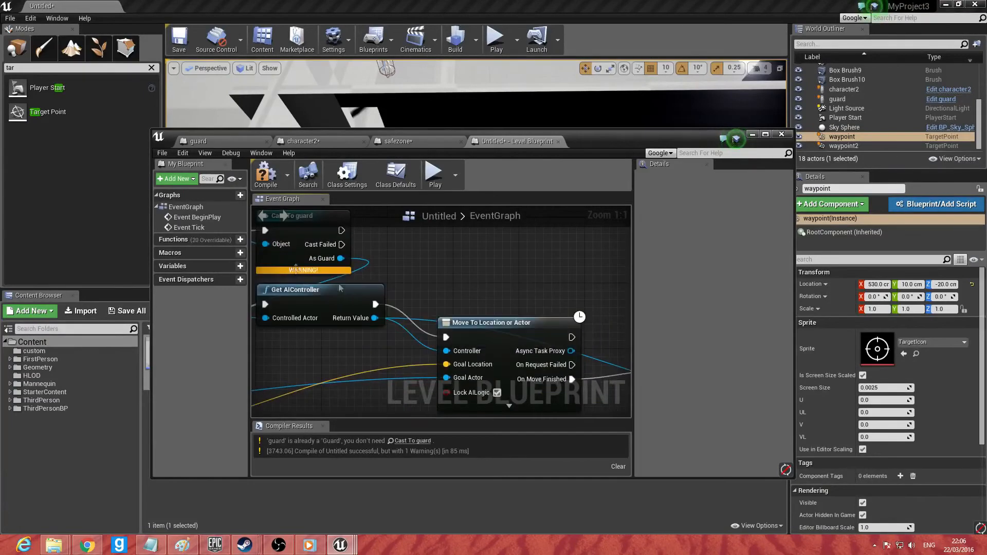
right_drag(489, 285, 459, 298)
drag(431, 276, 471, 296)
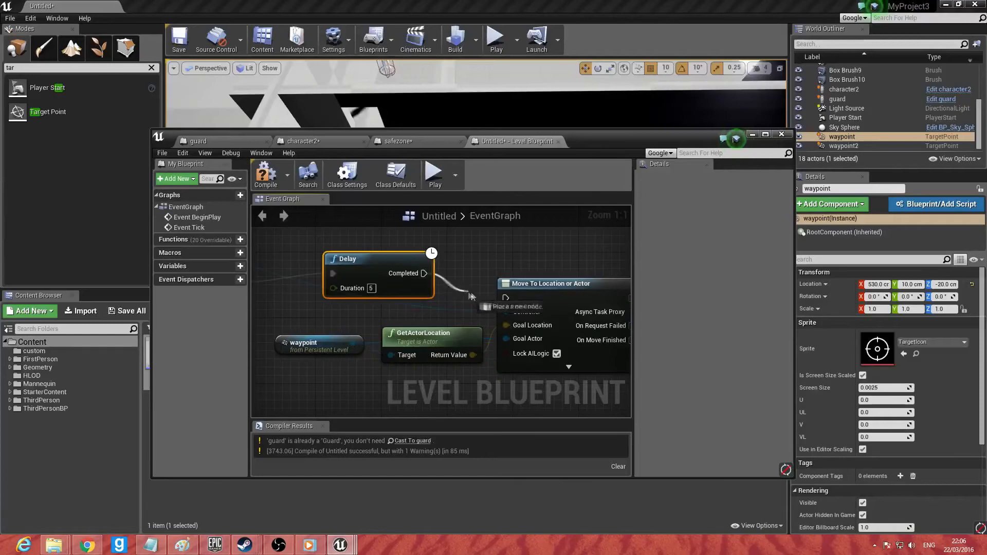
Step: Add a second 5-second Delay after the second move node and connect its Completed output to DoOnce's Reset input
right_drag(497, 300, 419, 274)
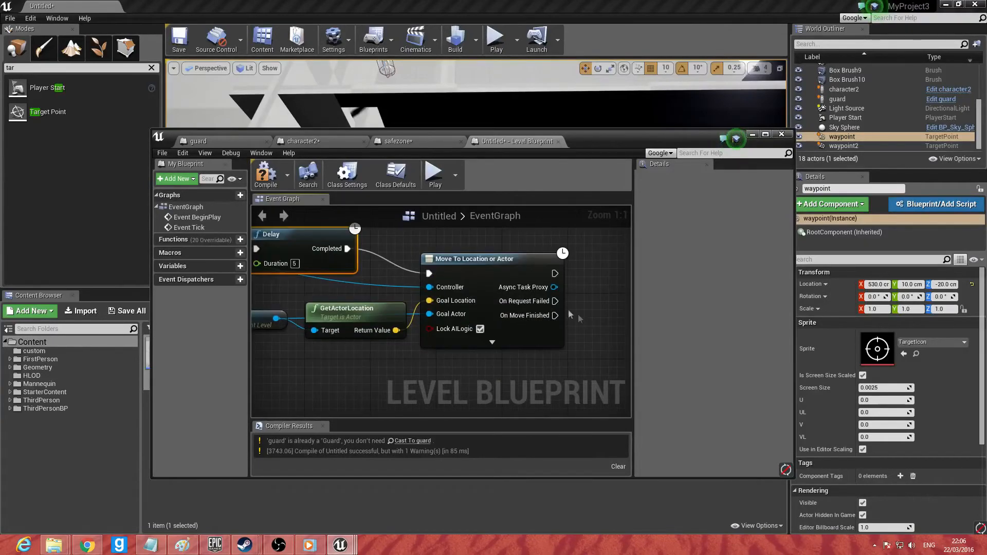
right_drag(571, 286, 498, 291)
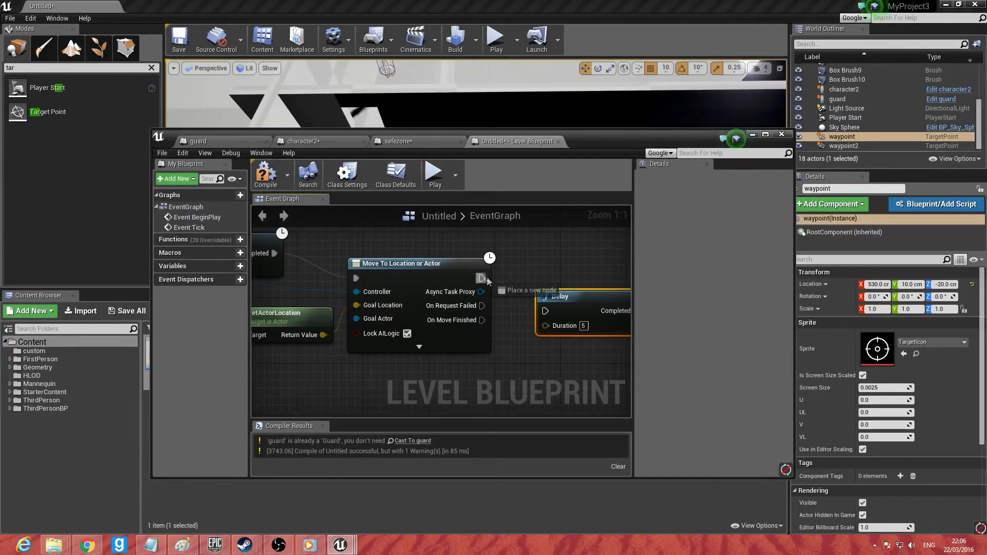
drag(551, 315, 551, 282)
right_drag(560, 320, 407, 323)
drag(473, 283, 396, 311)
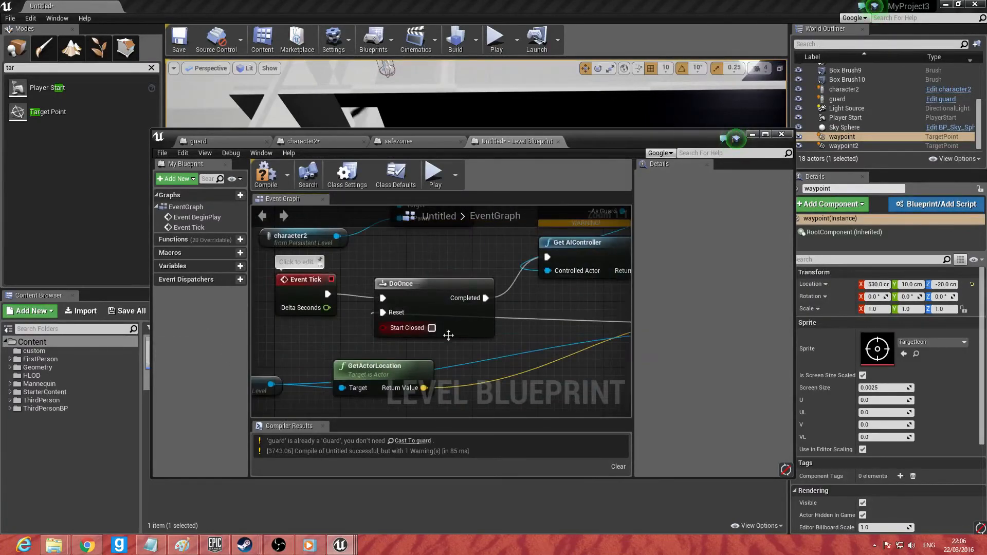
Step: Compile the Level Blueprint, then play the level and walk the character to the corridor to check the guard's movement
right_drag(515, 321, 375, 348)
right_drag(571, 297, 391, 252)
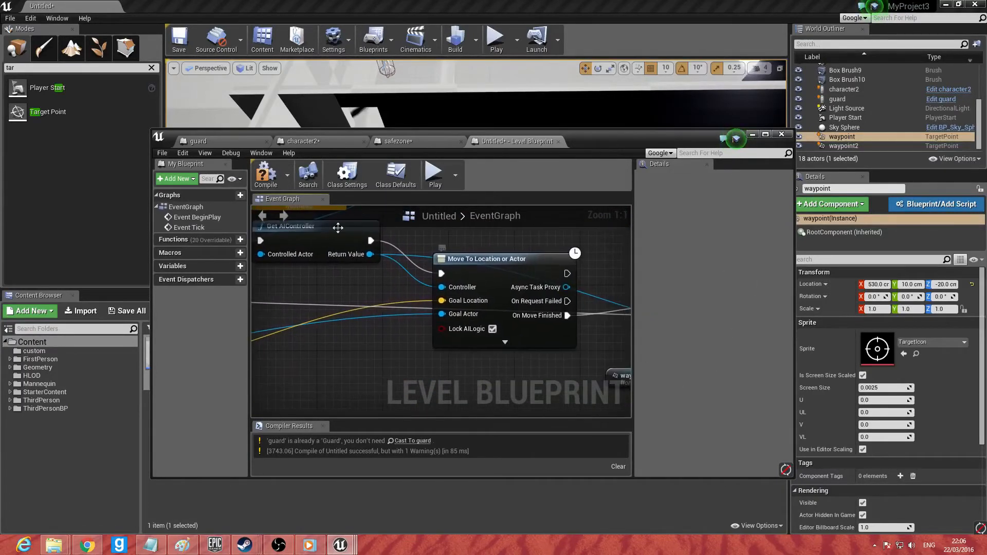
click(270, 181)
drag(600, 142, 587, 405)
right_drag(579, 500, 678, 545)
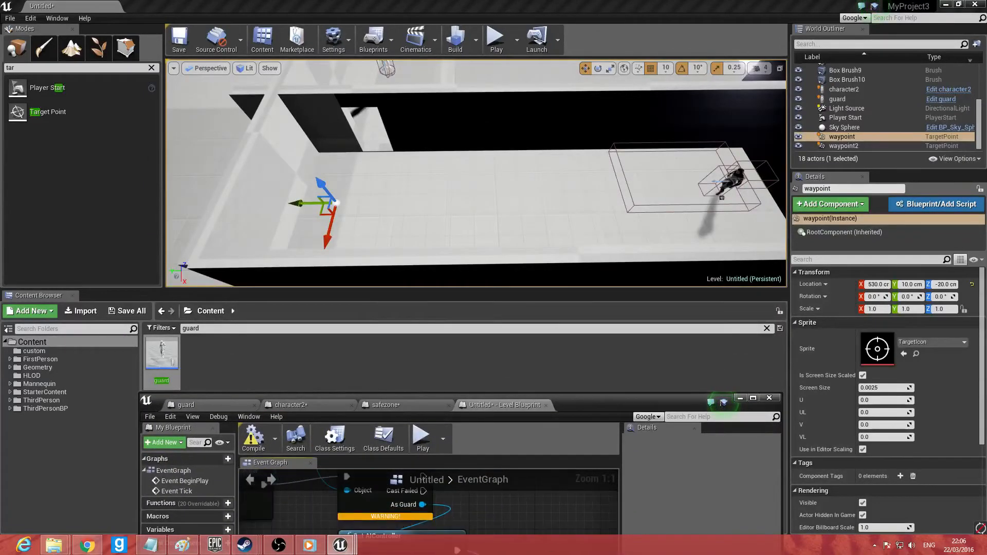
click(496, 44)
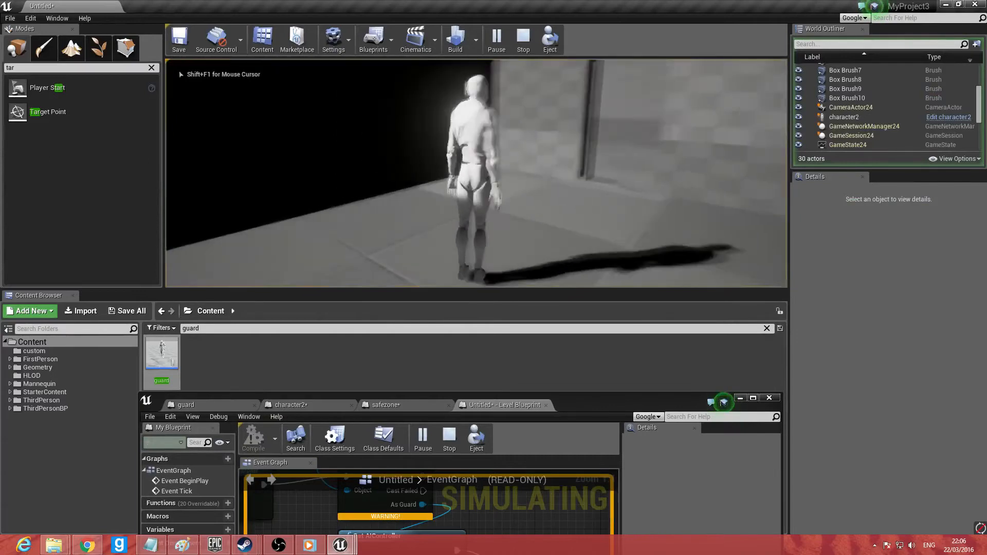
key(w)
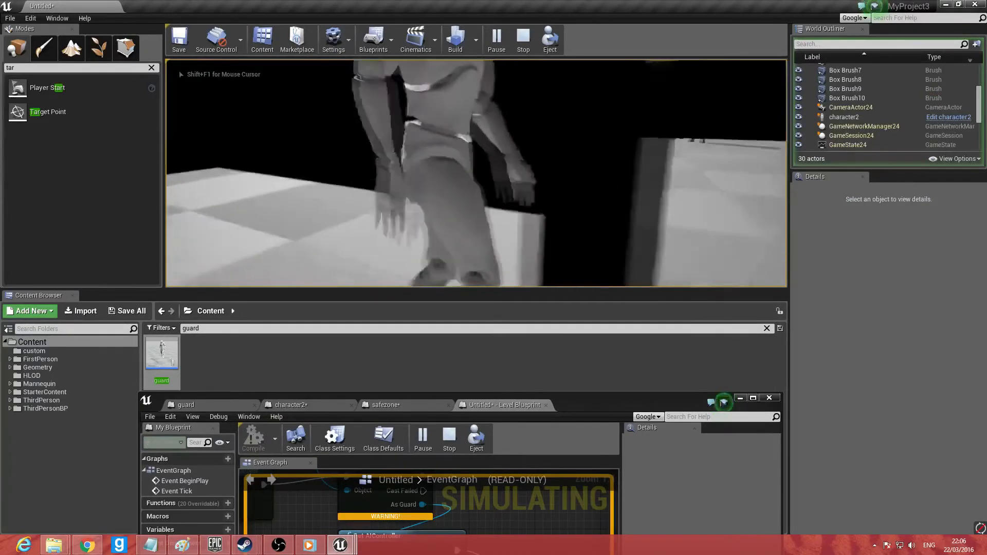
key(w)
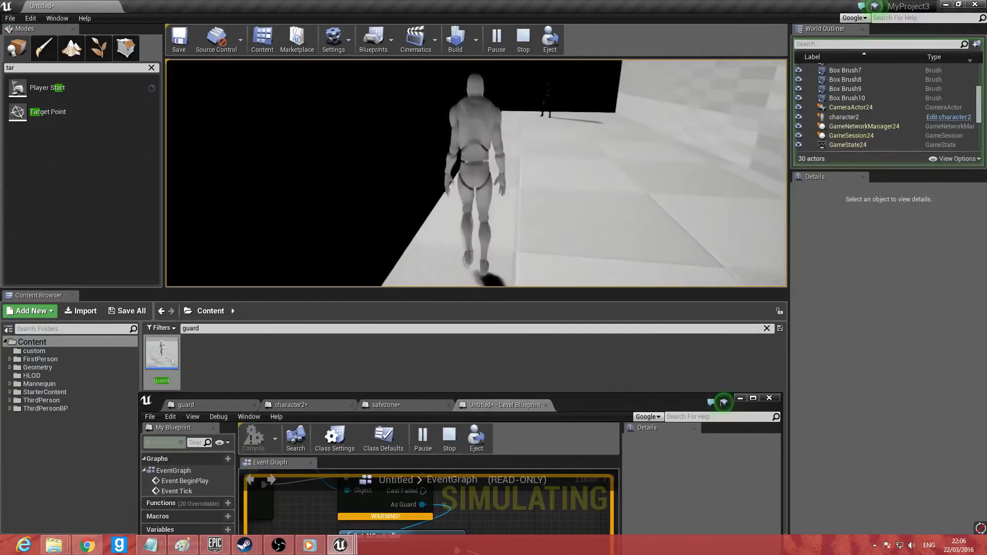
key(a)
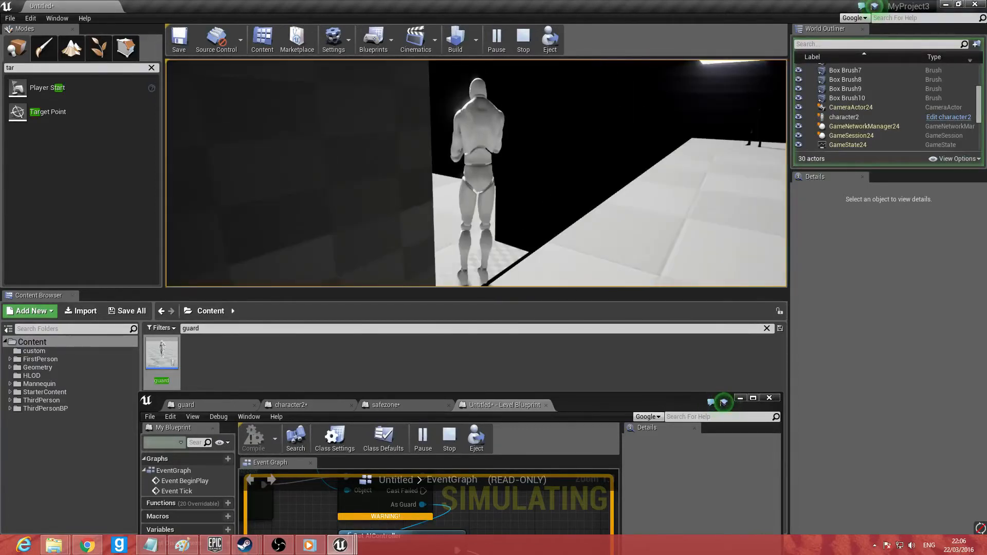
key(Escape)
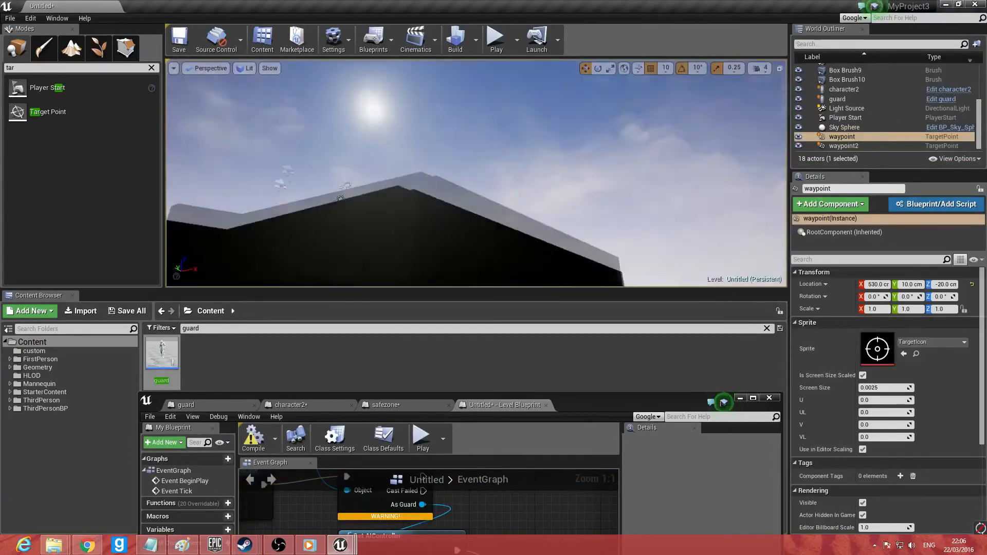
Step: Add a Nav Mesh Bounds Volume in the corridor and scale it uniformly to 18.5 around the level
drag(57, 68, 2, 71)
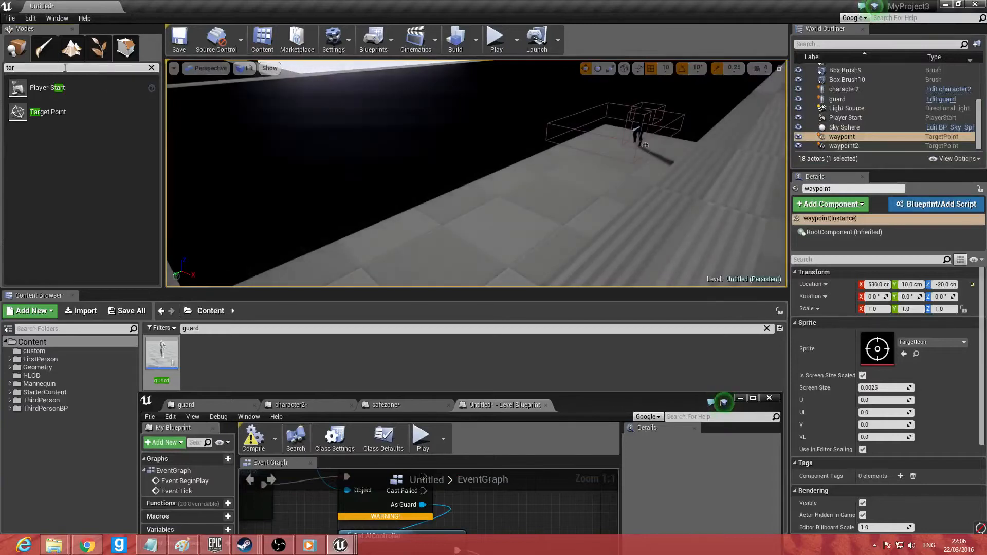
text(nav mesh)
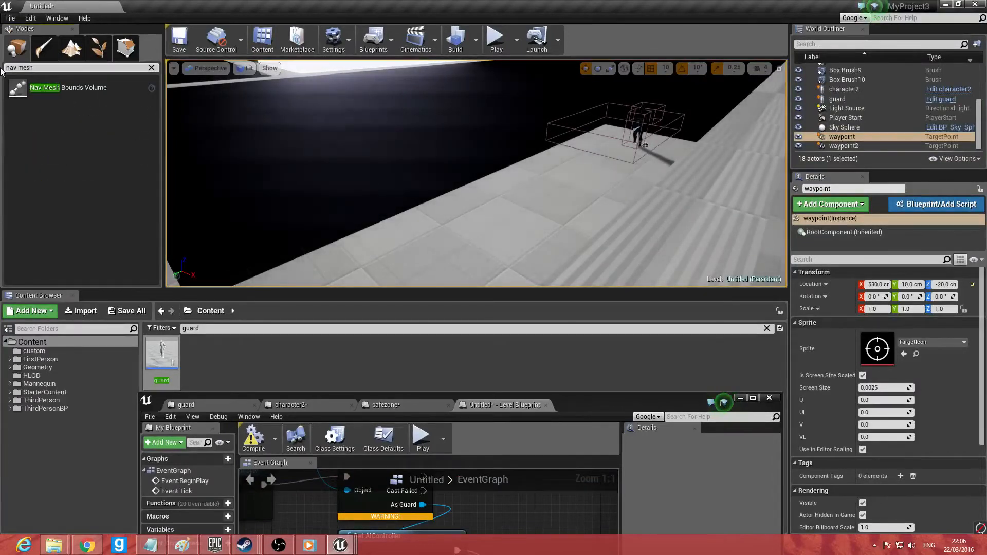
drag(18, 88, 498, 253)
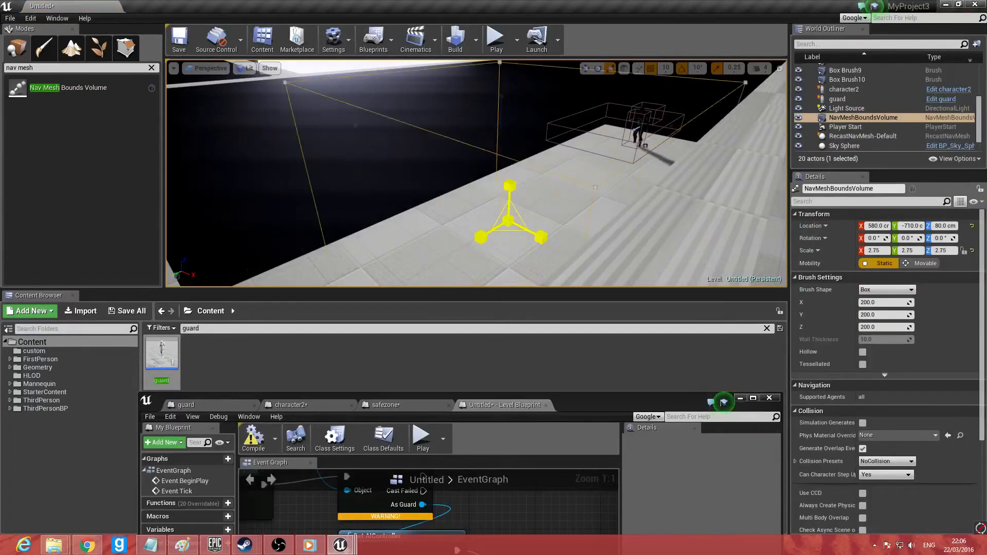
right_drag(476, 175, 379, 134)
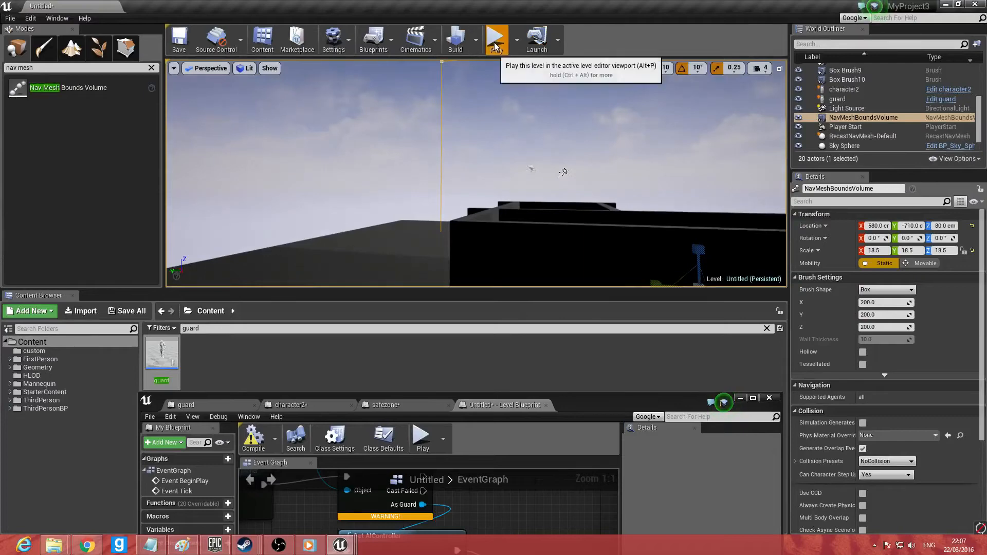
Step: Play the level and walk the character to the corridor to check the guard's movement with the nav mesh in place
click(496, 46)
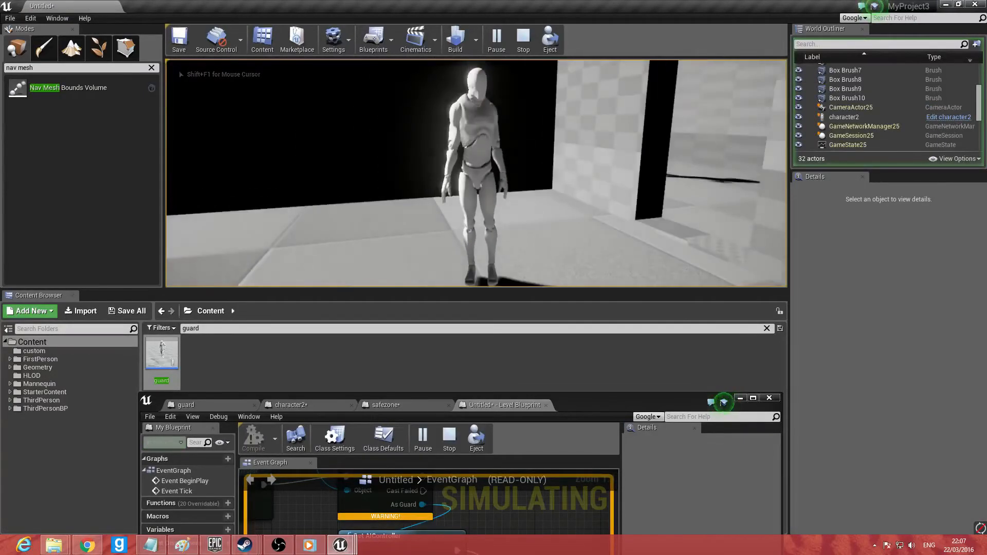
key(Escape)
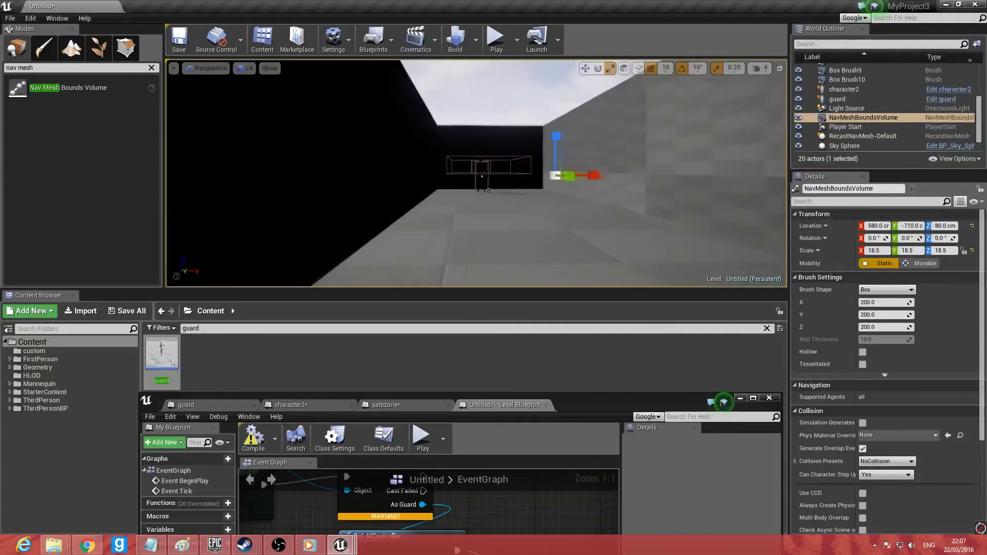
key(w)
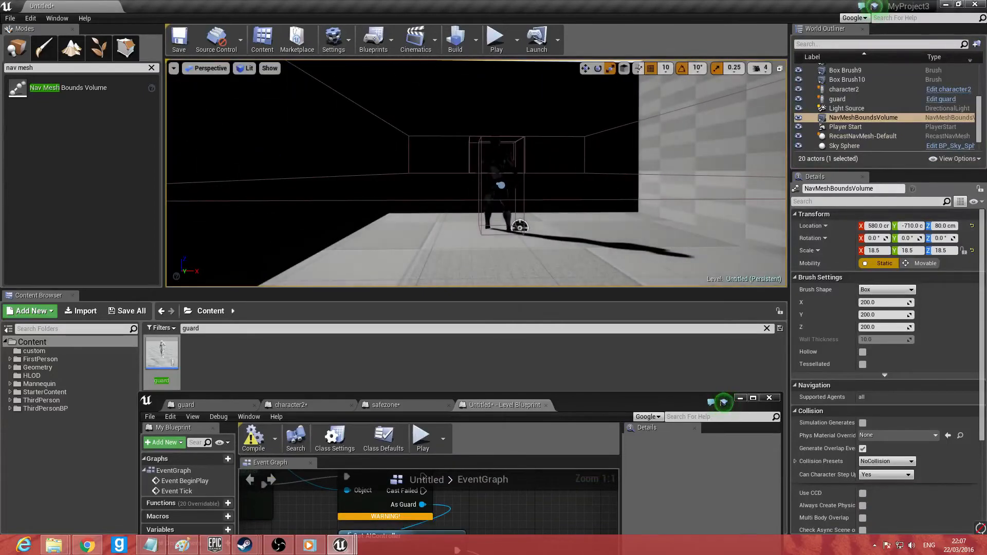
click(496, 41)
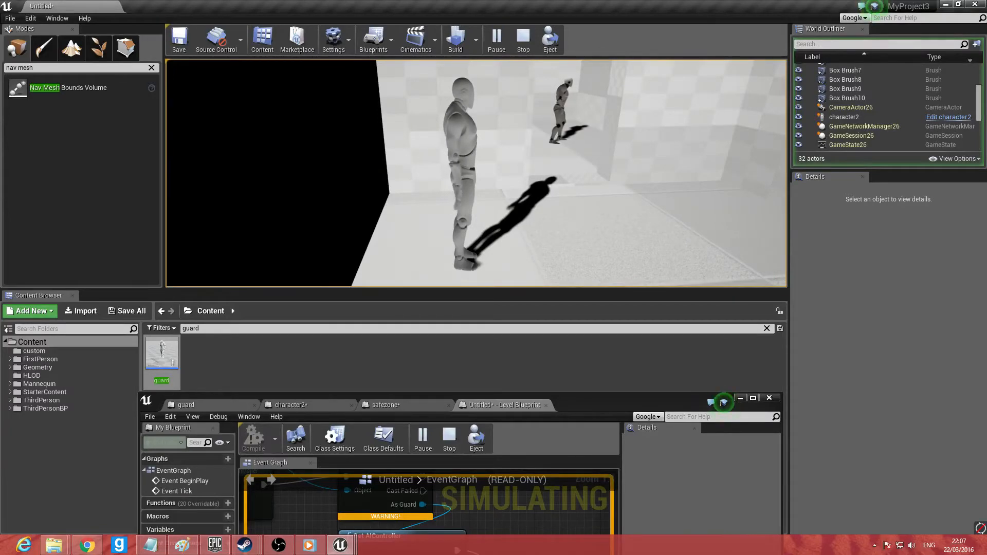
key(Escape)
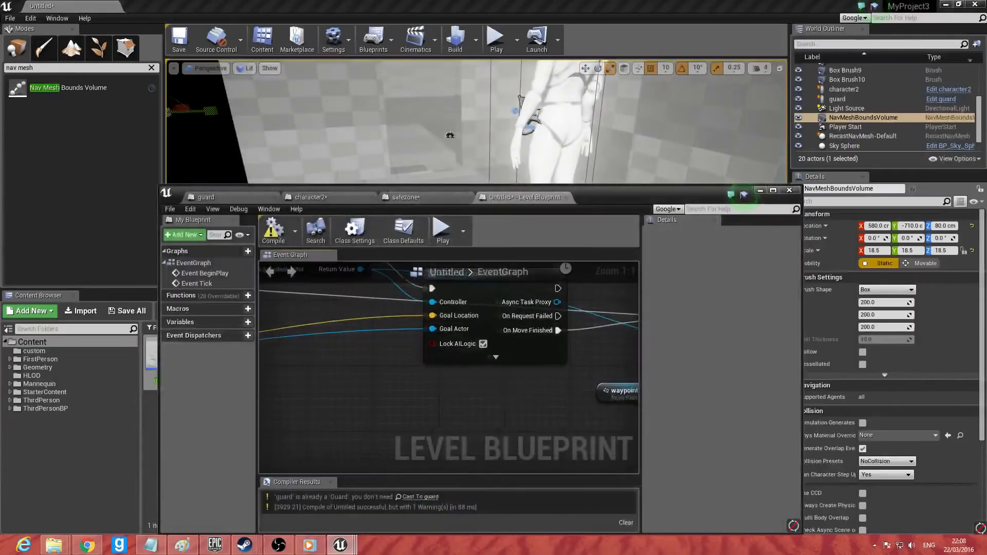
Step: Replace the waypoint reference at the second move node's GetActorLocation with a reference to waypoint2 connected to Target
right_drag(506, 385, 28, 311)
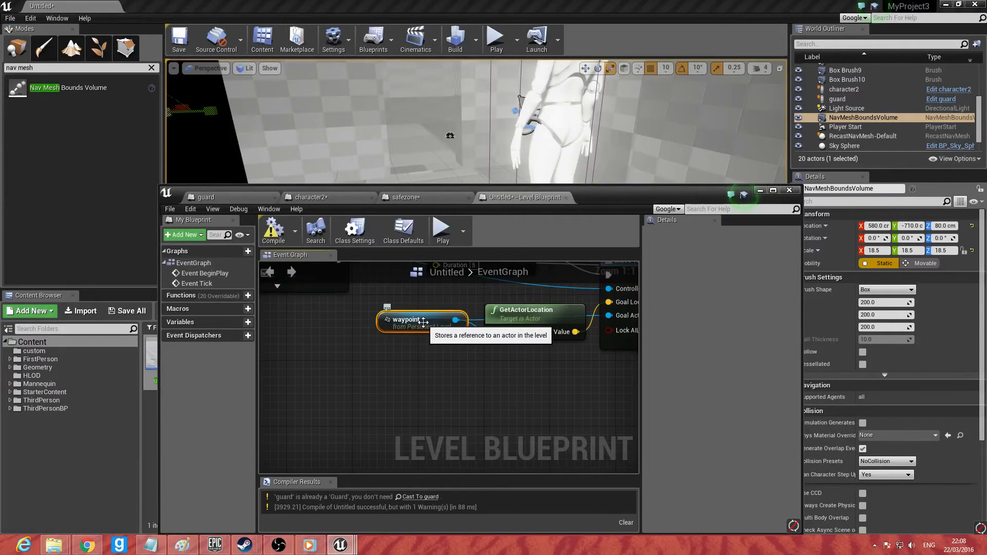
key(Delete)
drag(979, 120, 968, 136)
click(870, 143)
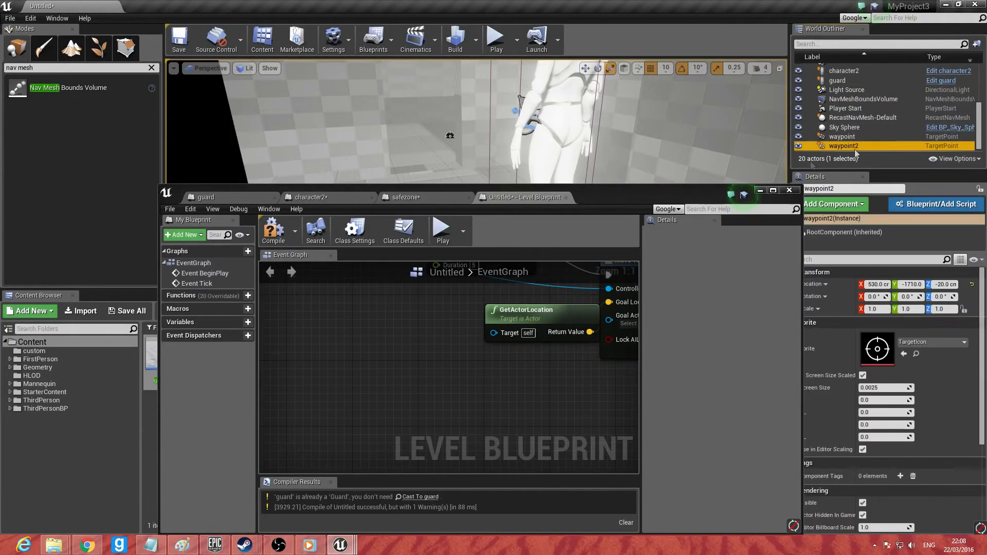
right_click(370, 311)
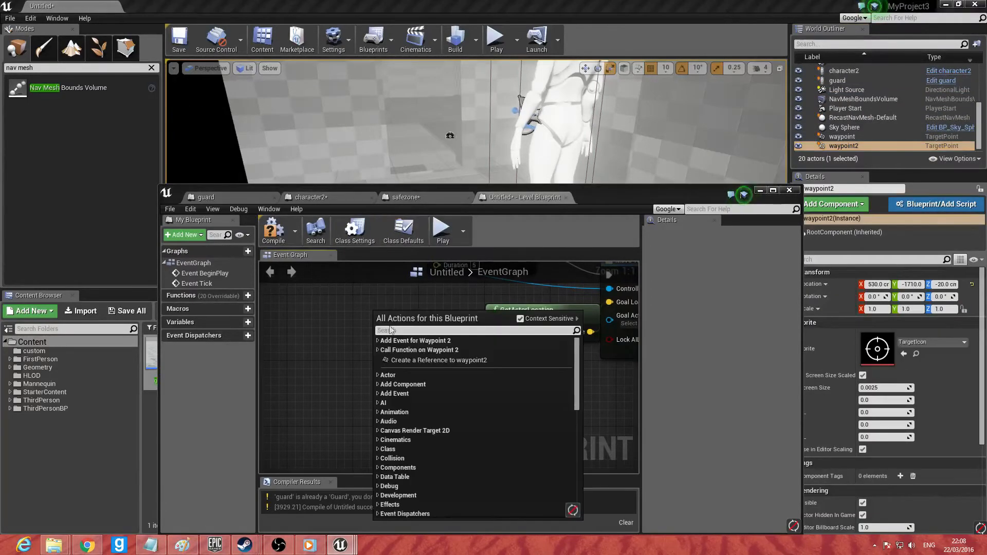
click(404, 360)
drag(449, 320, 483, 331)
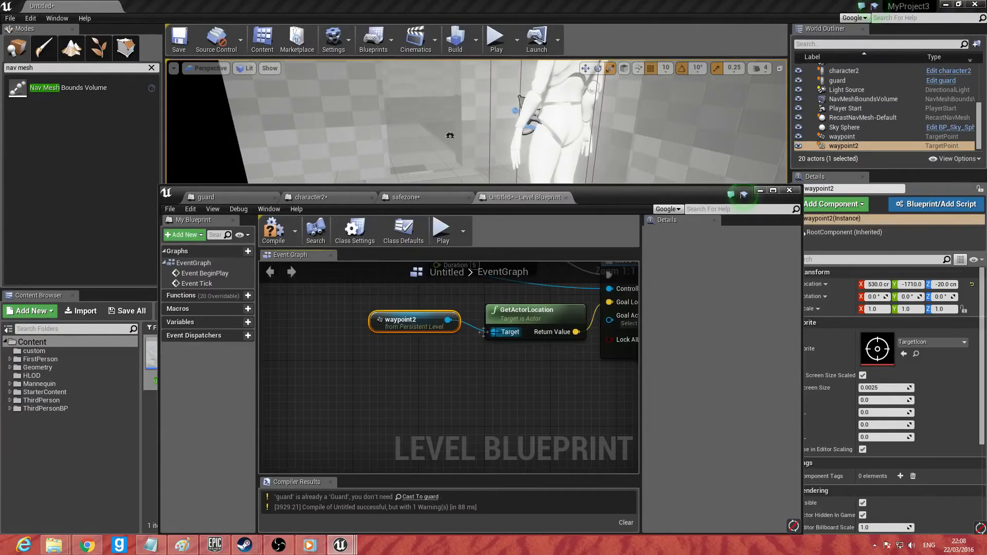
Step: Compile the Level Blueprint and play the level briefly to test the corrected waypoint
click(273, 231)
click(443, 229)
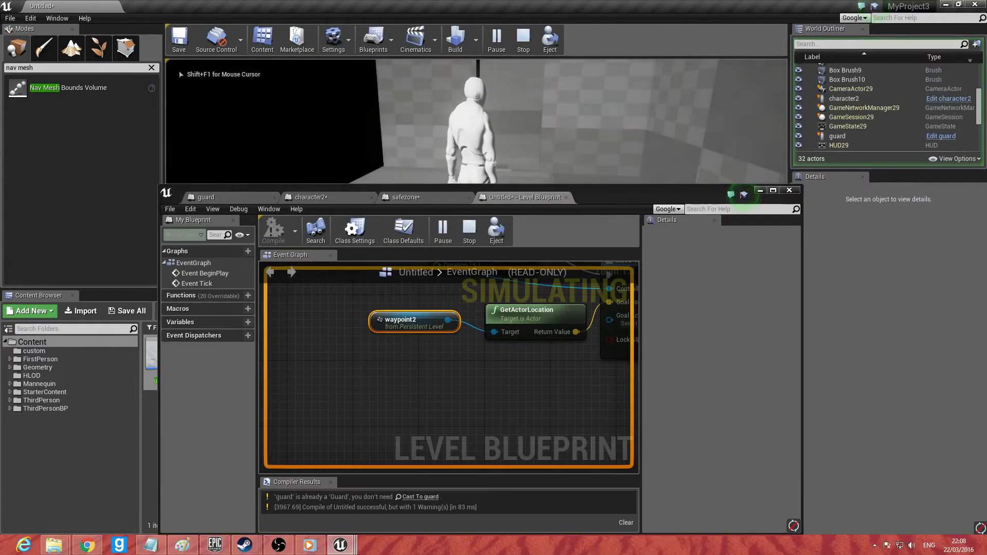
key(Escape)
Step: Set the Duration of the Delay nodes following the move nodes to 3 seconds and recompile the Level Blueprint
right_drag(571, 308, 299, 327)
right_drag(557, 324, 473, 349)
click(478, 334)
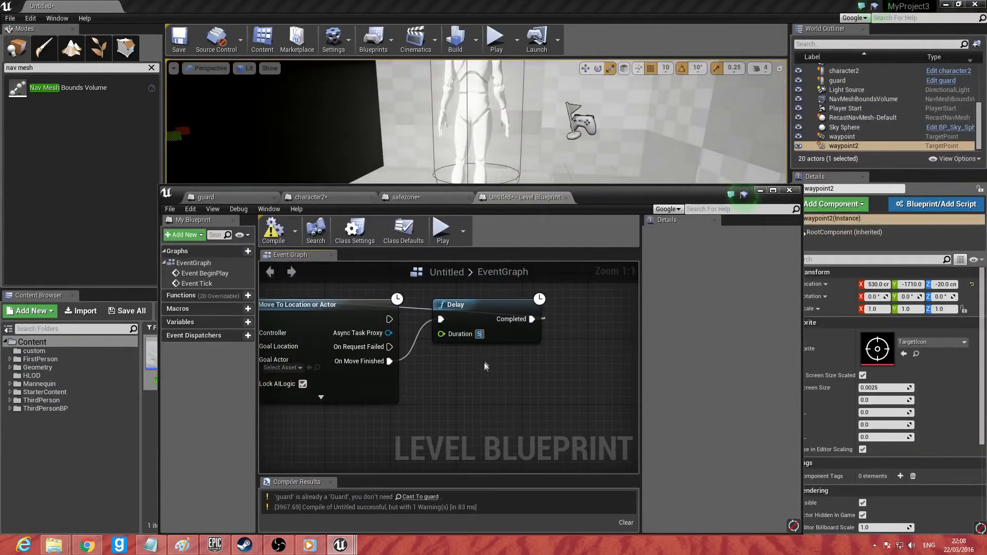
right_drag(483, 367, 360, 367)
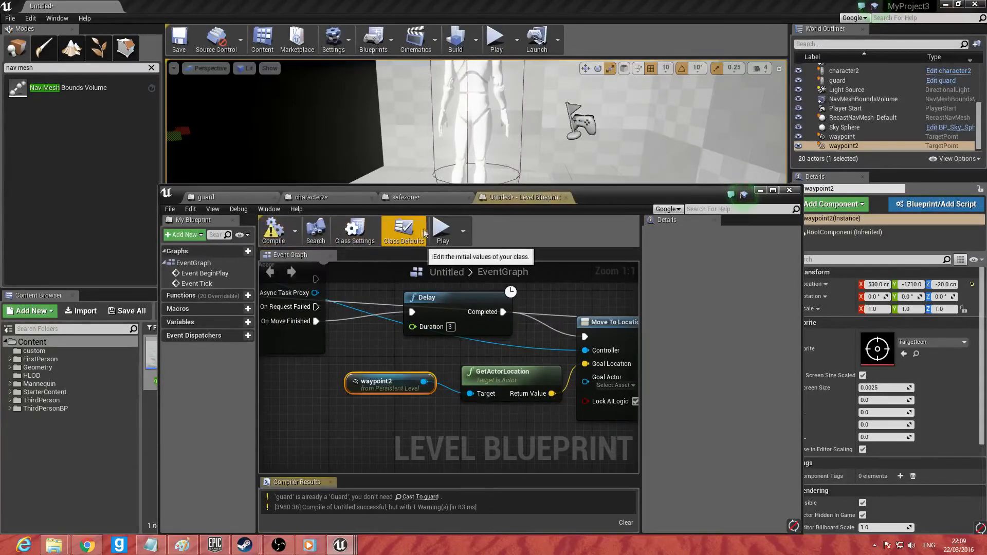
Step: Move the blueprint window clear of the viewport and play the level to watch the guard patrol between both waypoints
click(441, 231)
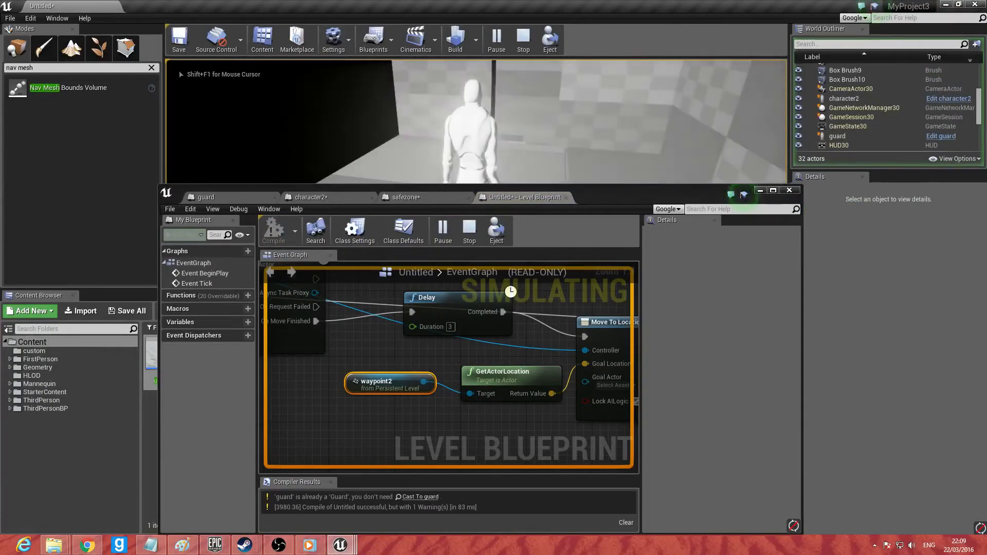
key(Escape)
drag(606, 211, 566, 425)
click(496, 39)
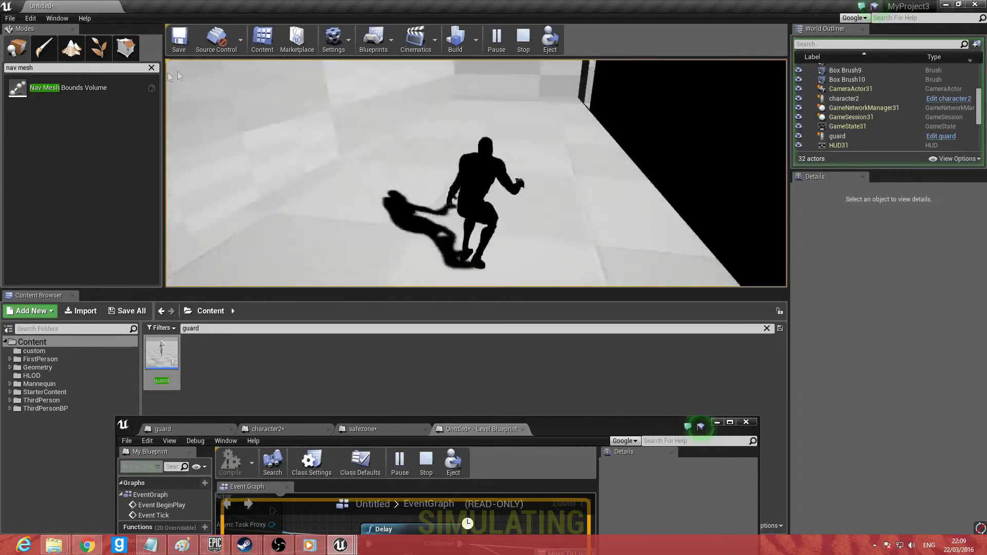
key(Escape)
Step: Select the surfaces of all the room and corridor wall brushes and apply the M_Brick_Clay_Beveled material
right_drag(476, 173, 663, 193)
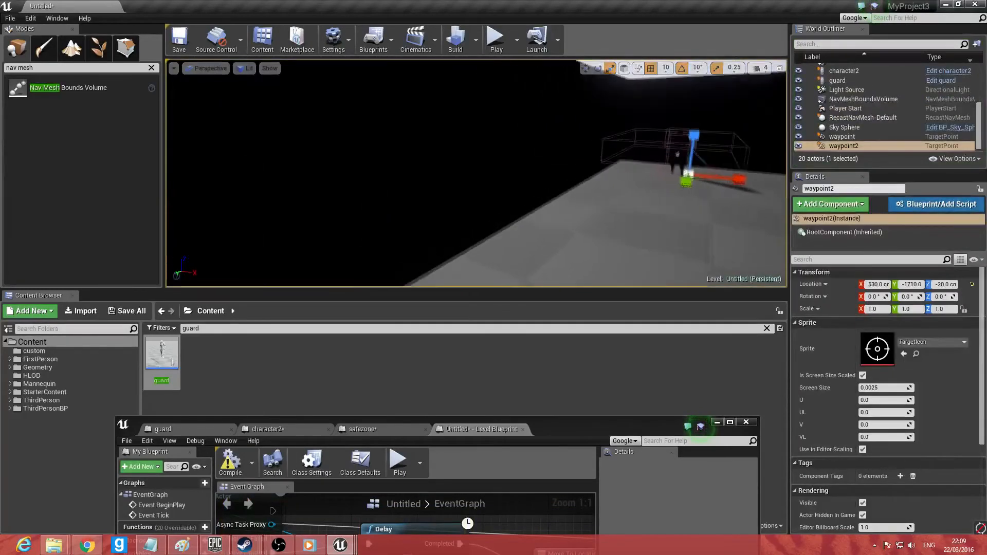
right_drag(476, 173, 581, 172)
key(w)
key(w)
right_drag(406, 95, 403, 103)
key(s)
click(488, 202)
right_drag(488, 202, 617, 234)
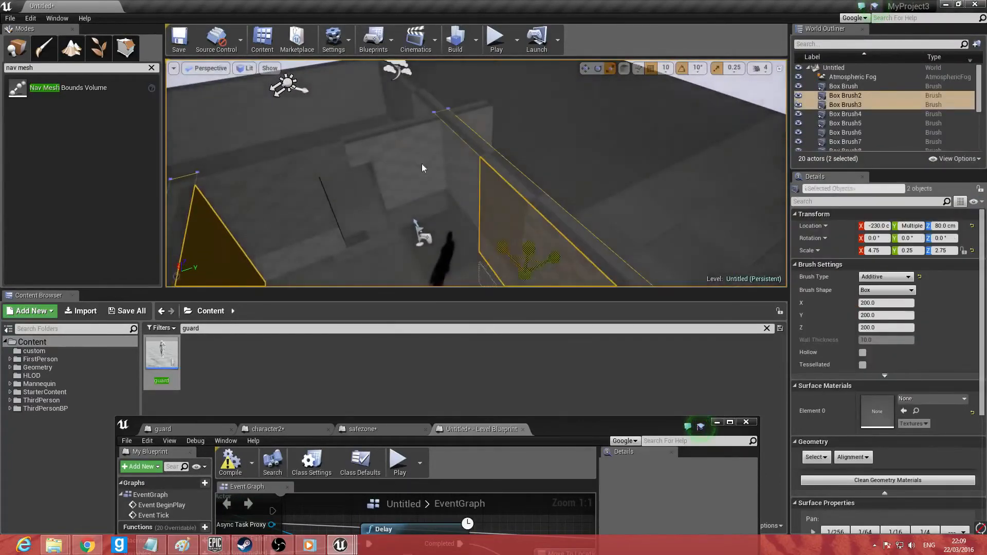
right_drag(335, 97, 347, 93)
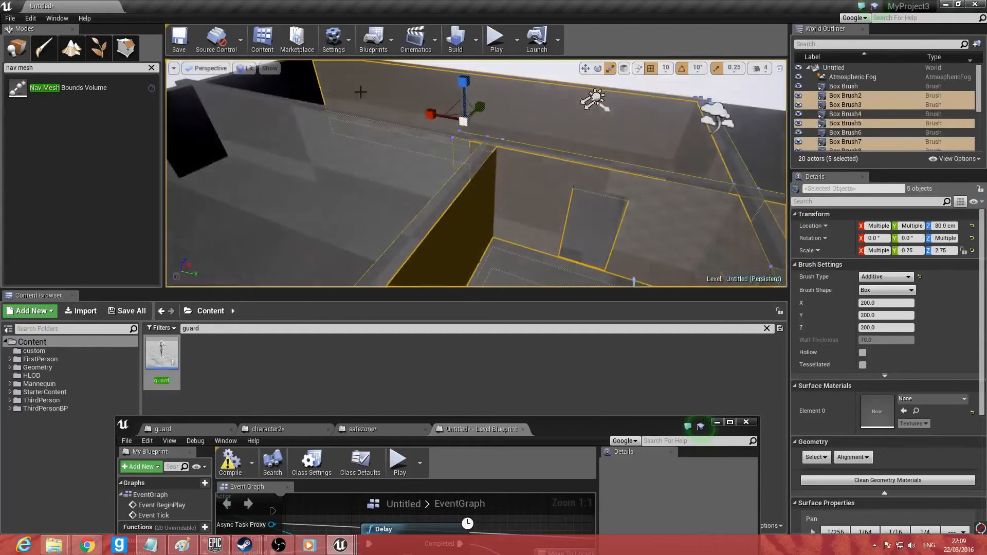
ctrl+click(295, 89)
ctrl+click(206, 113)
right_drag(205, 113, 399, 168)
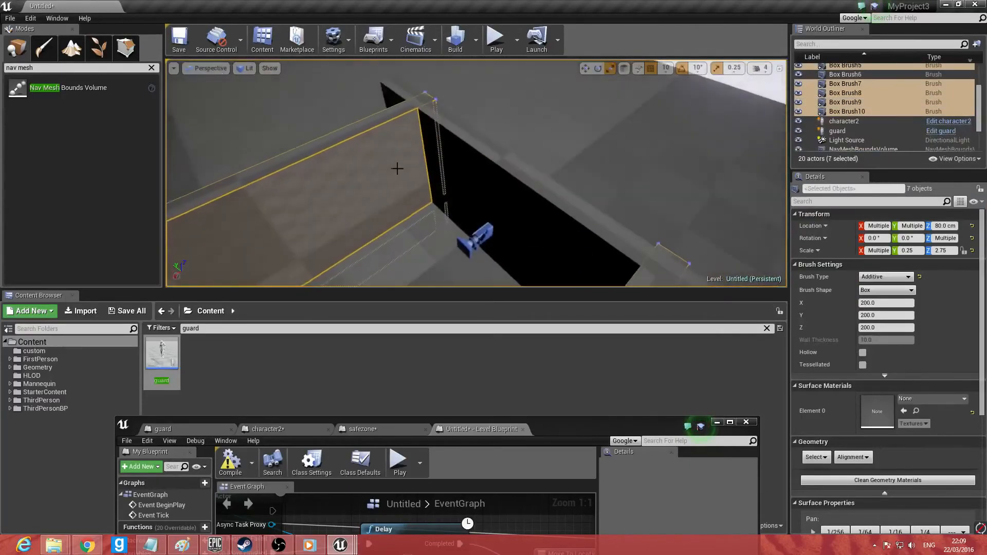
ctrl+click(473, 178)
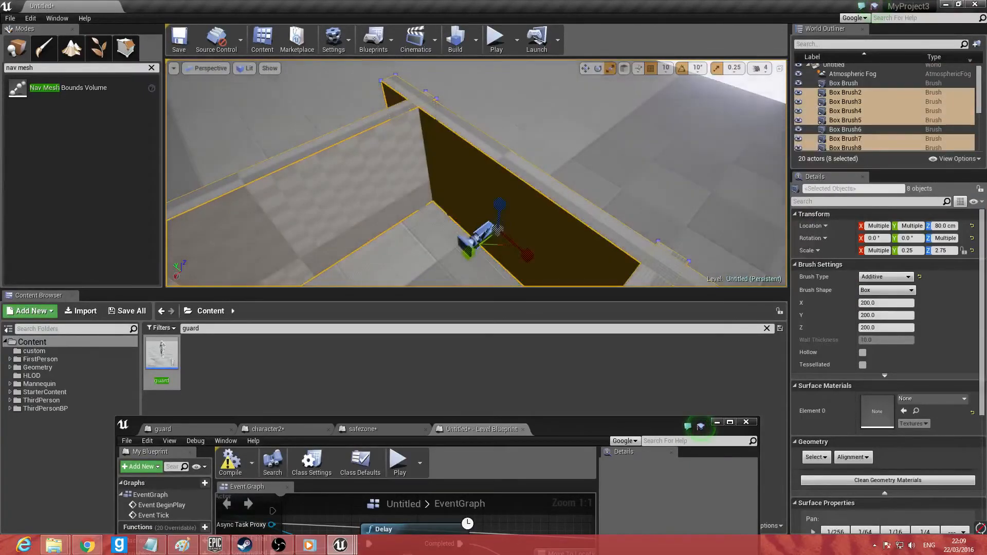
right_drag(372, 87, 244, 111)
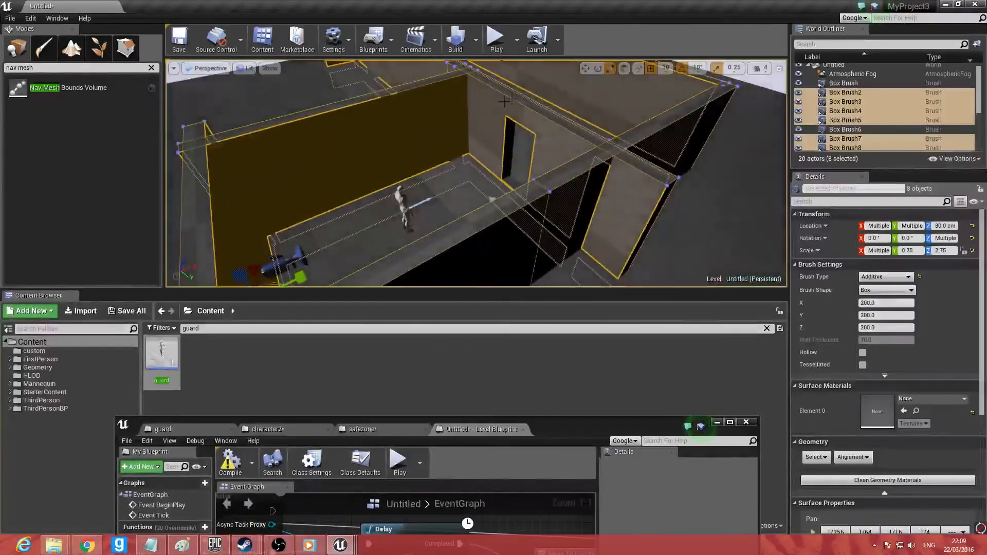
right_drag(551, 109, 529, 74)
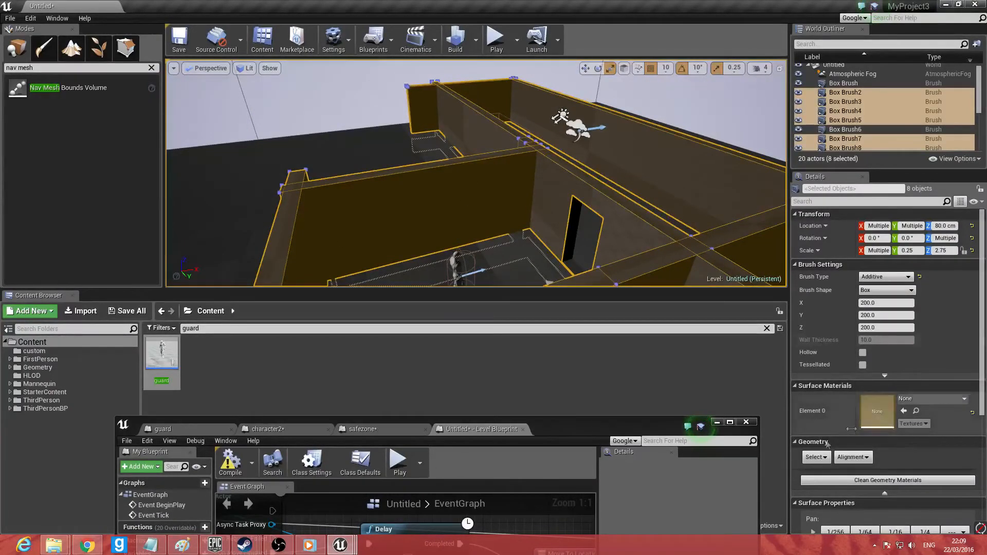
click(926, 401)
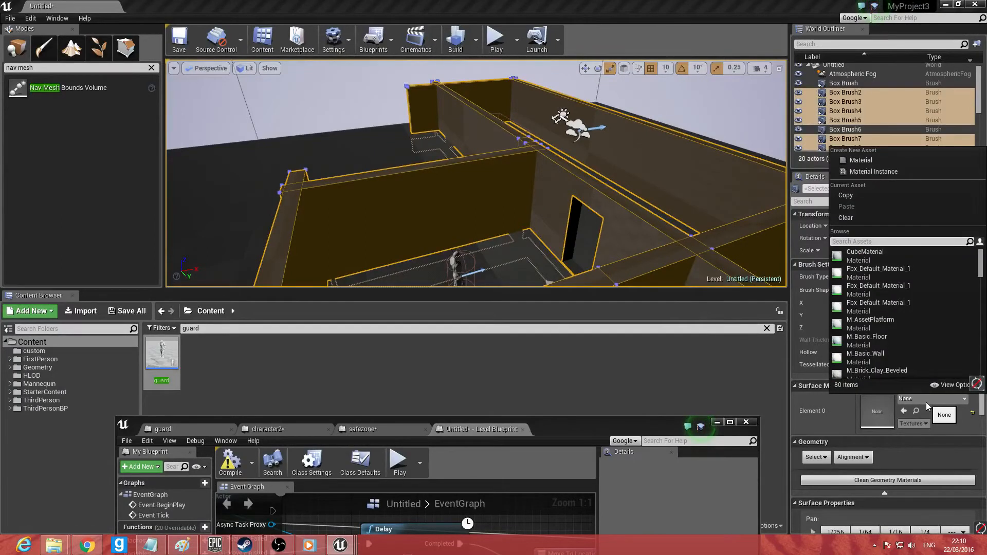
text(brick)
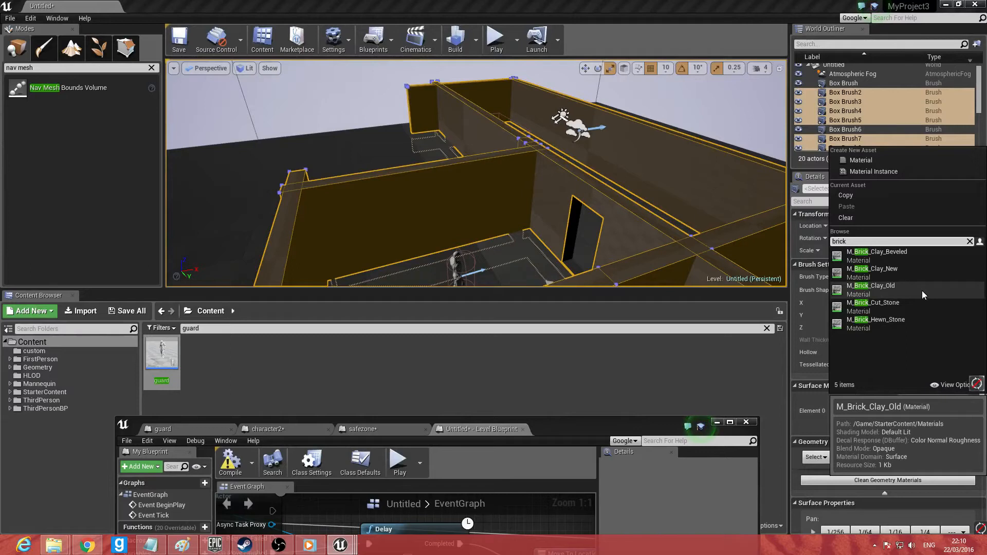
click(881, 255)
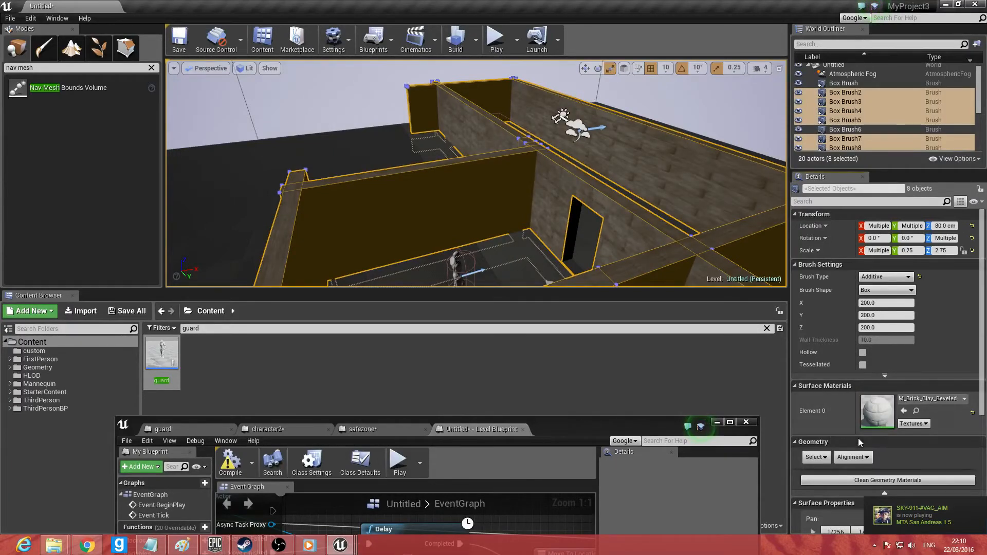
Step: Align the brick texture on the selected walls with Align Surface Default, followed by Align Surface Planar Wall
key(w)
right_drag(581, 195, 705, 185)
right_drag(519, 221, 643, 226)
key(w)
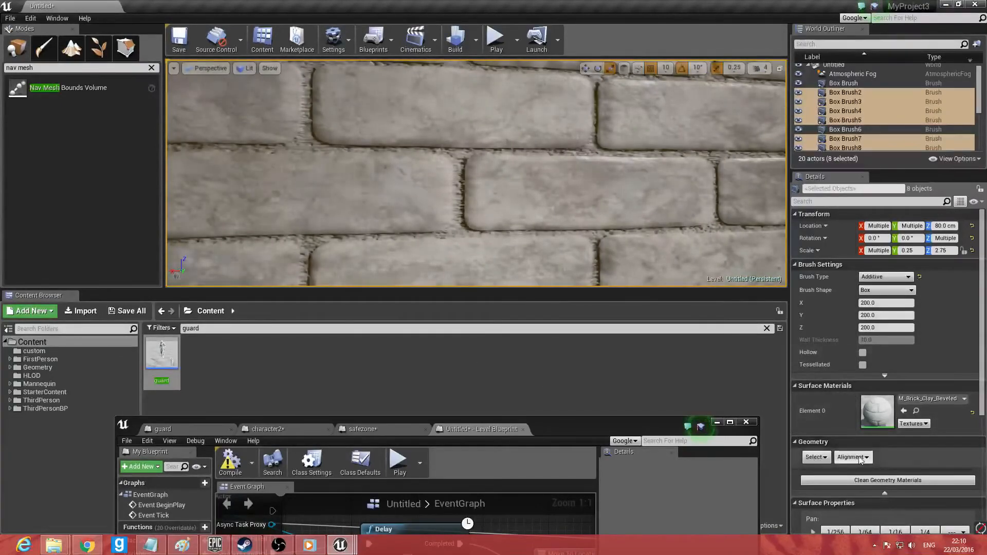
click(852, 457)
click(870, 471)
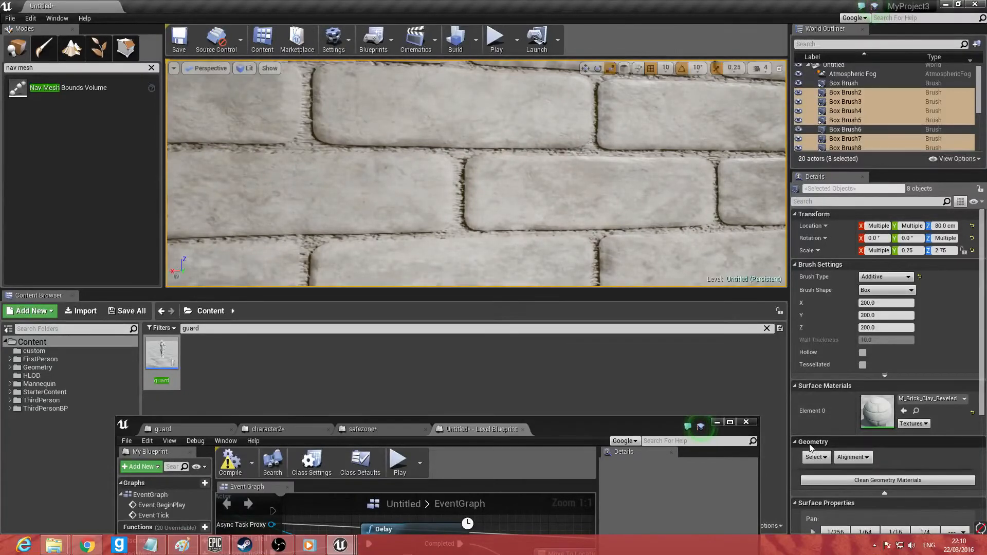
click(852, 457)
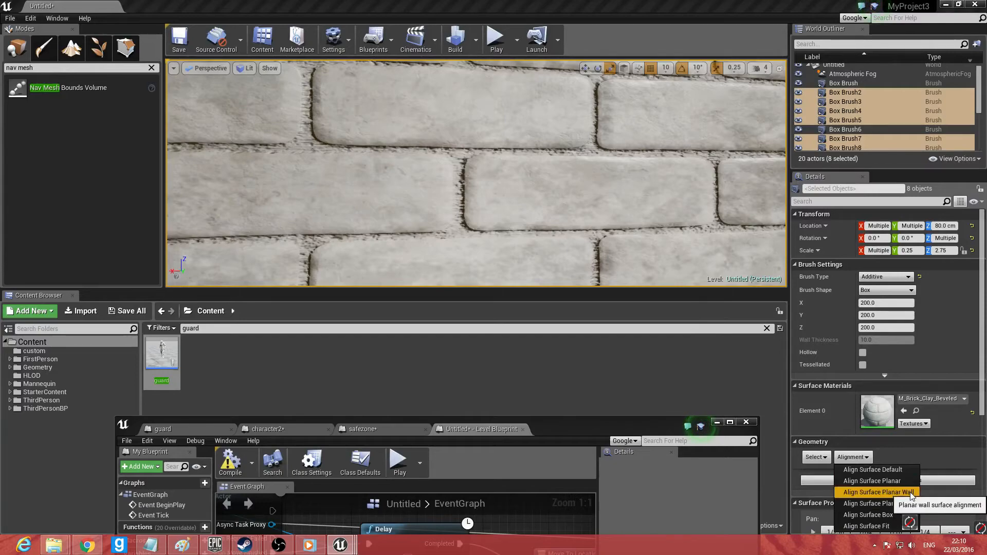
click(910, 492)
Step: Apply the M_Brick_Clay_Beveled material to the inner side and top surfaces of the doorway cut through the wall
right_drag(544, 222, 544, 222)
click(478, 223)
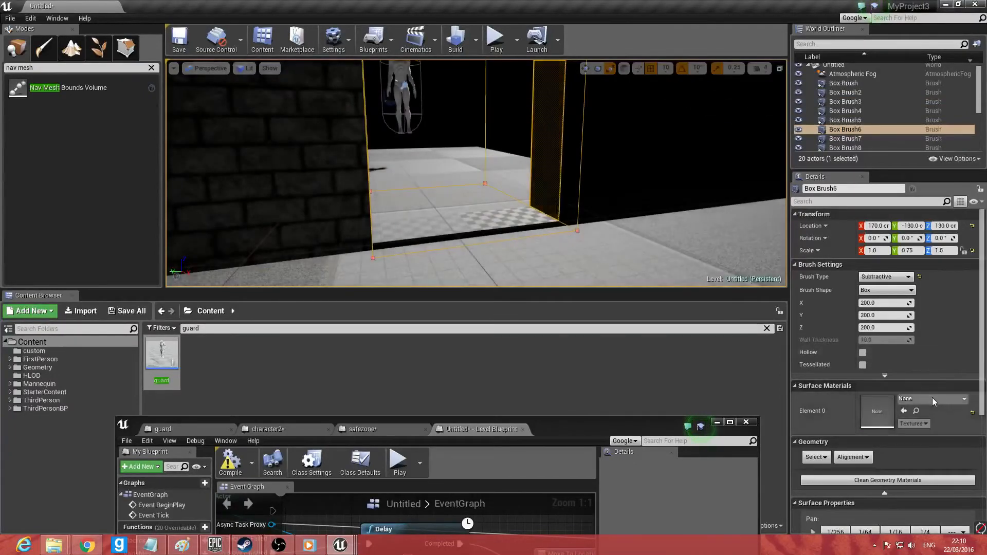
click(933, 397)
text(brick)
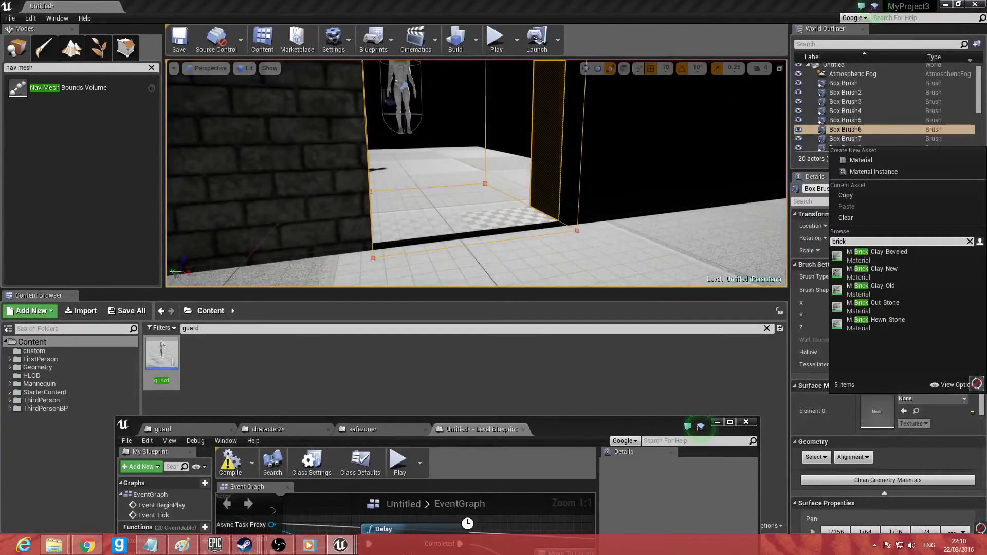
click(932, 261)
right_drag(544, 222, 543, 222)
right_drag(643, 224, 643, 224)
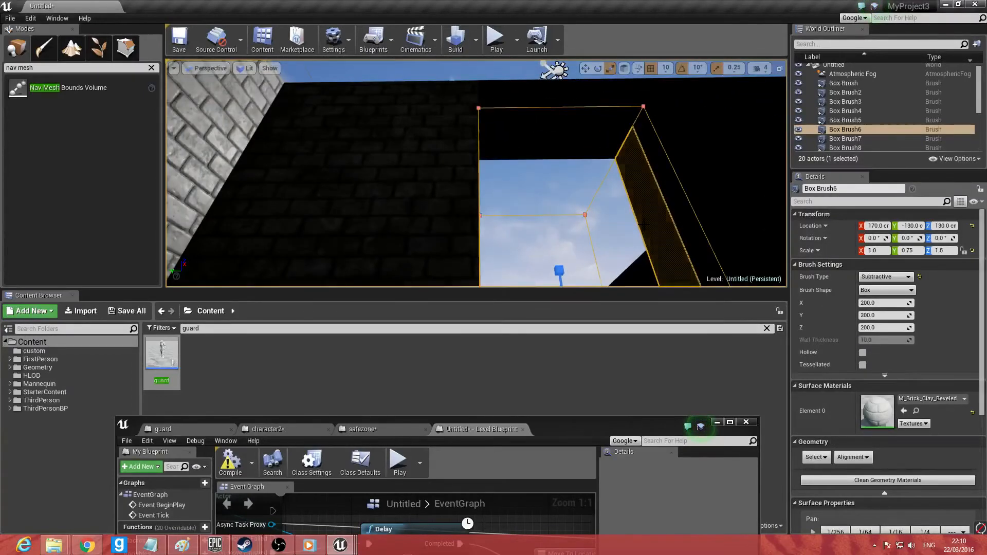
click(869, 396)
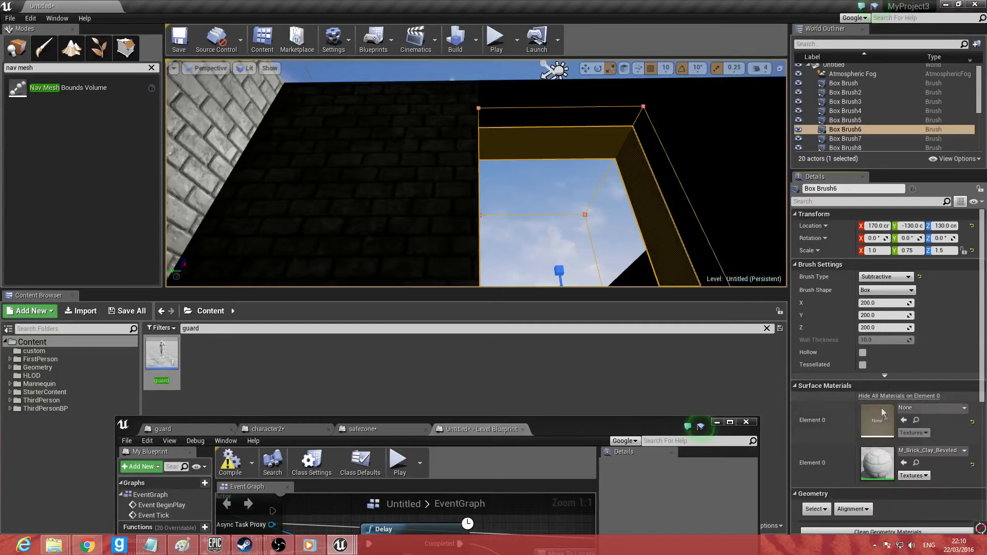
click(920, 407)
text(brick)
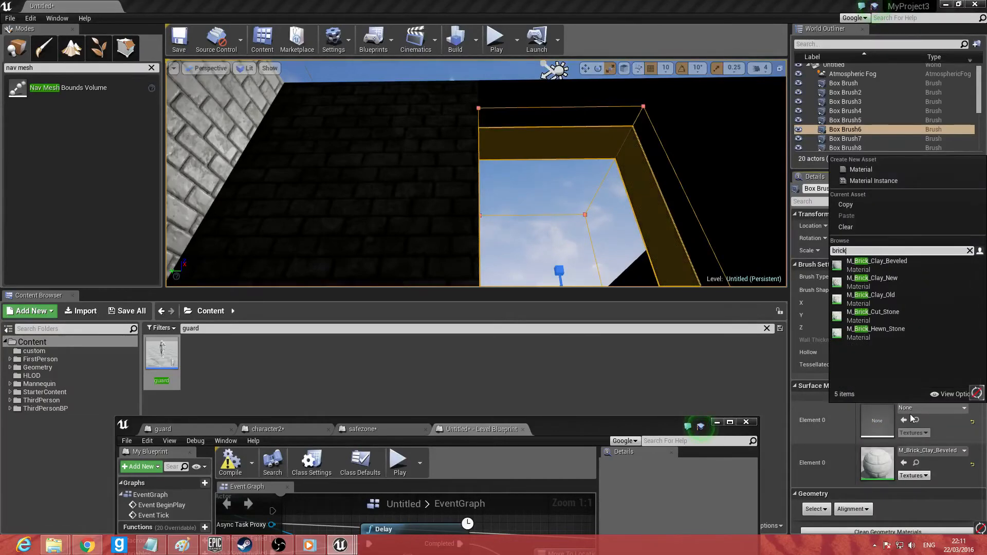
click(882, 263)
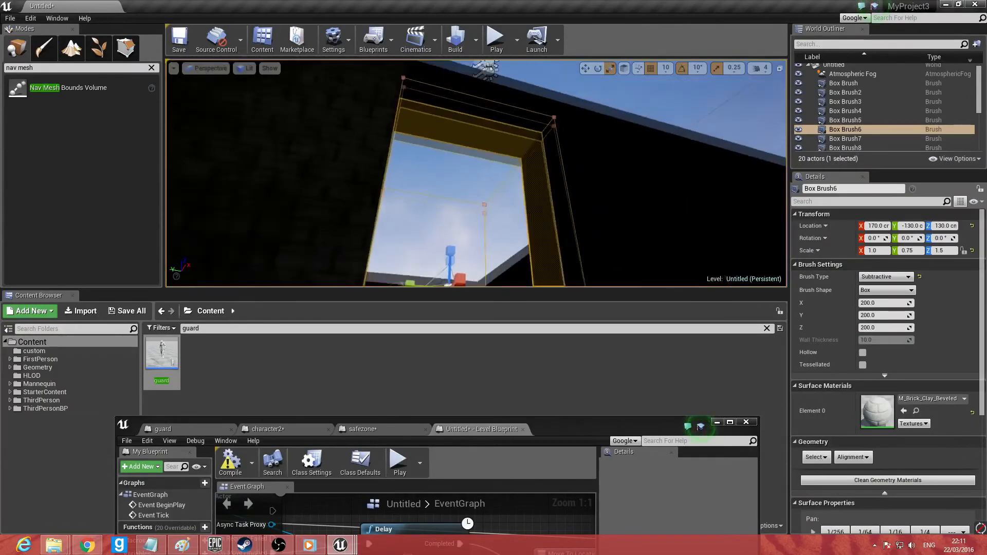
Step: Align the doorway's brick surface with Align Surface Planar Wall and its threshold surface with Align Surface Planar Floor
click(851, 457)
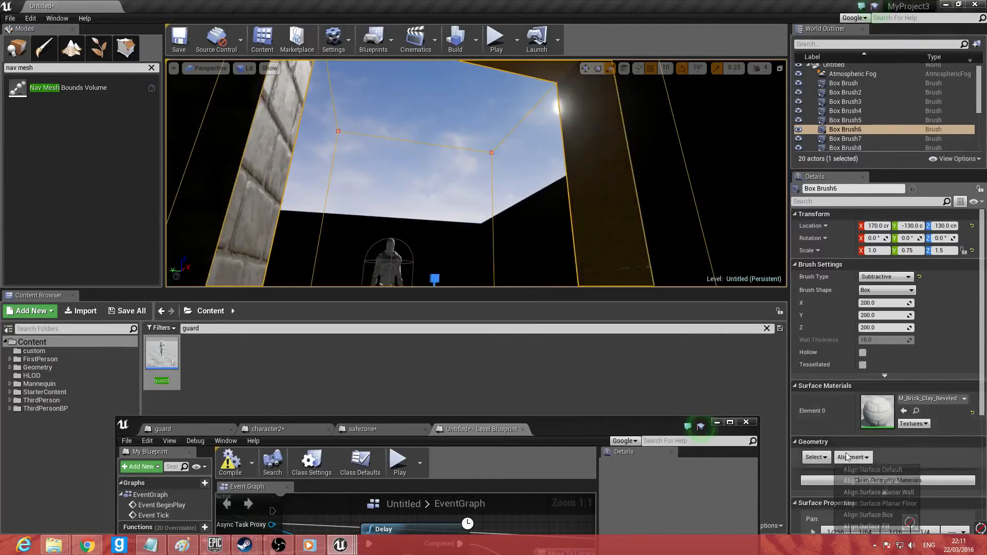
click(872, 495)
right_drag(607, 205, 496, 66)
click(506, 160)
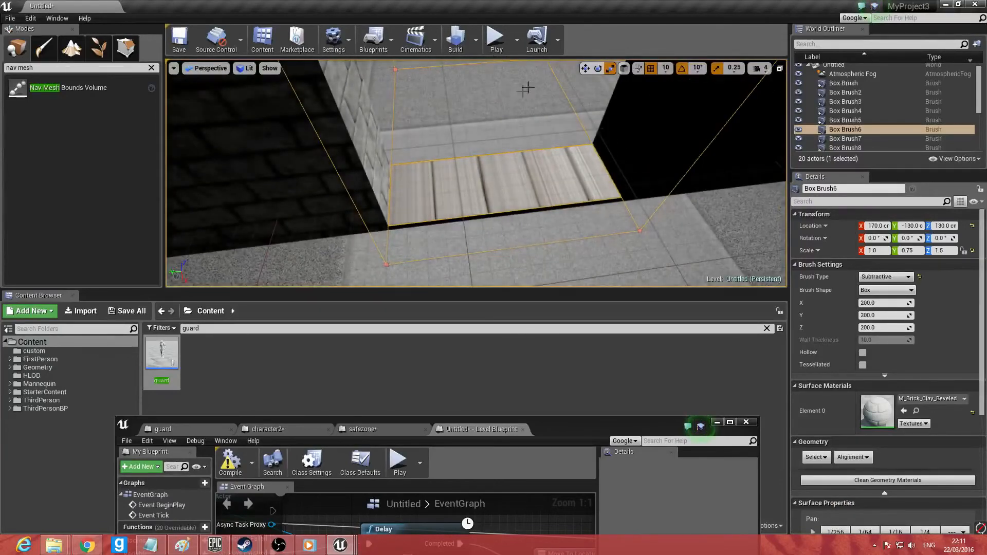
click(856, 457)
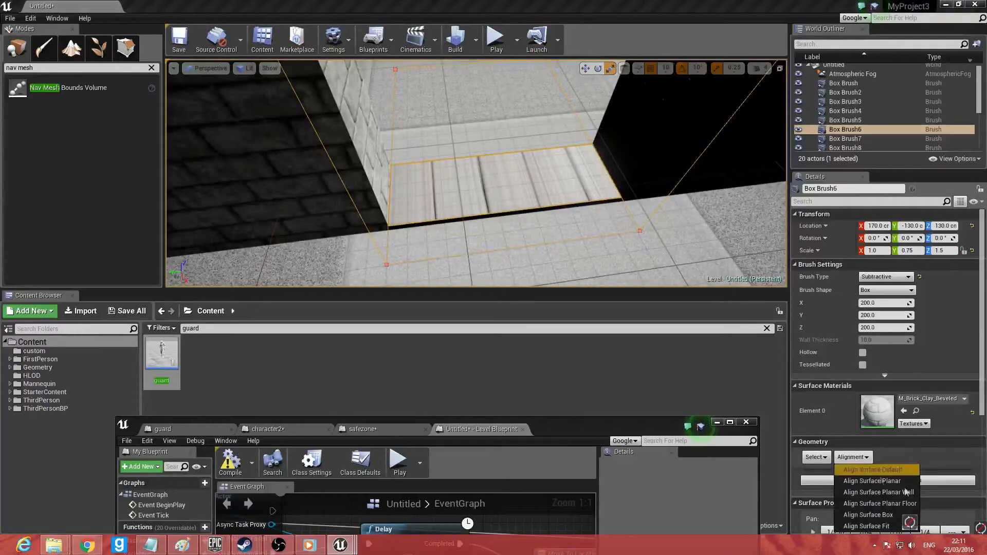
click(910, 506)
Step: Select the large floor surface of the level and apply the M_Concrete_Poured material to it
right_drag(730, 267, 817, 162)
mouse_move(390, 227)
right_down()
mouse_move(406, 252)
mouse_move(488, 280)
mouse_move(480, 282)
right_up()
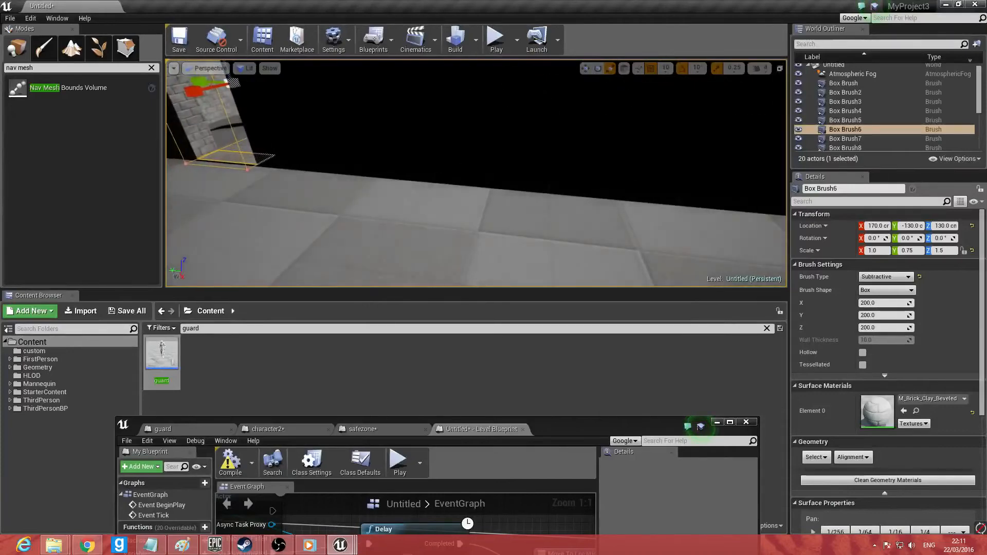
click(640, 275)
click(941, 400)
text(c)
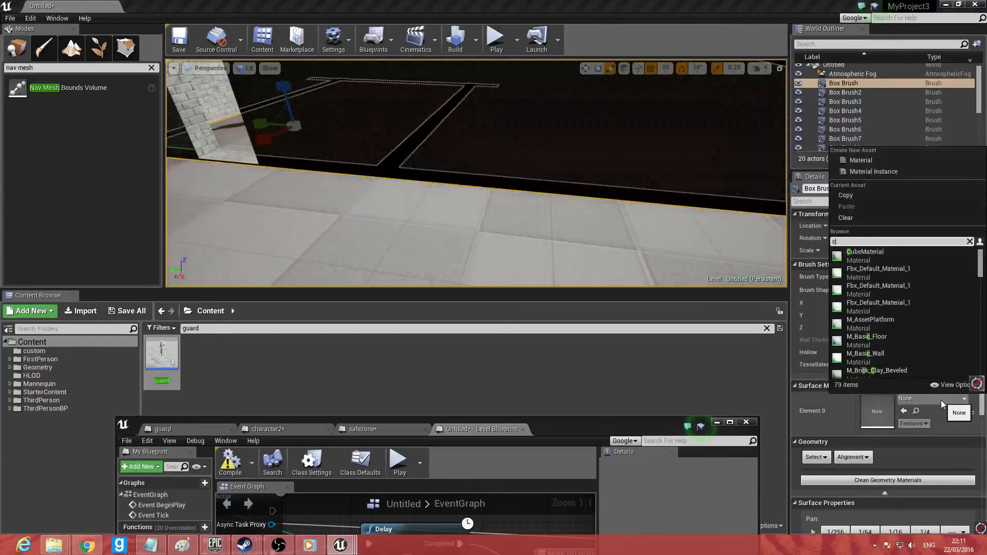
text(oncre)
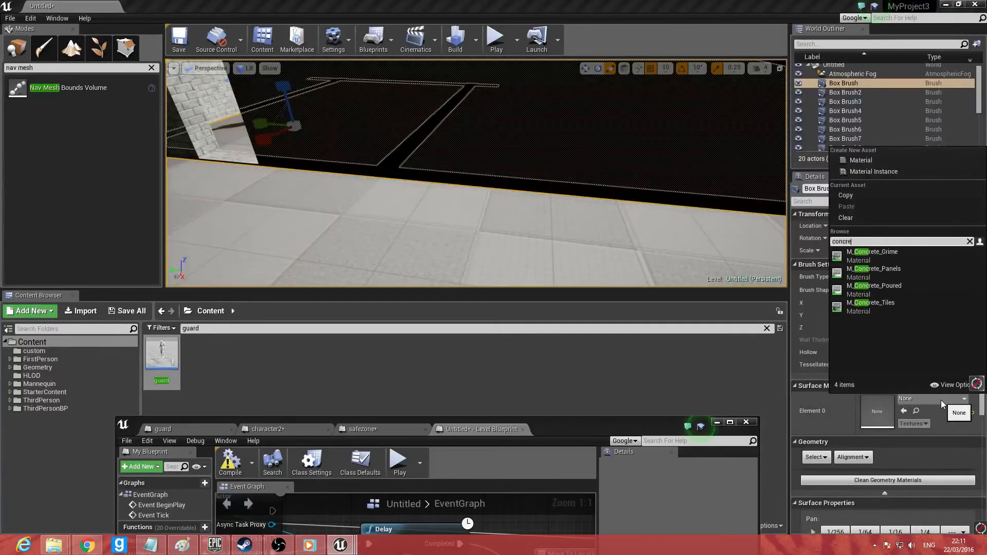
click(956, 294)
Step: Align the concrete texture on the floor surface with Align Surface Planar Floor
right_drag(638, 221, 504, 277)
right_drag(668, 267, 694, 241)
click(853, 457)
click(596, 174)
click(854, 457)
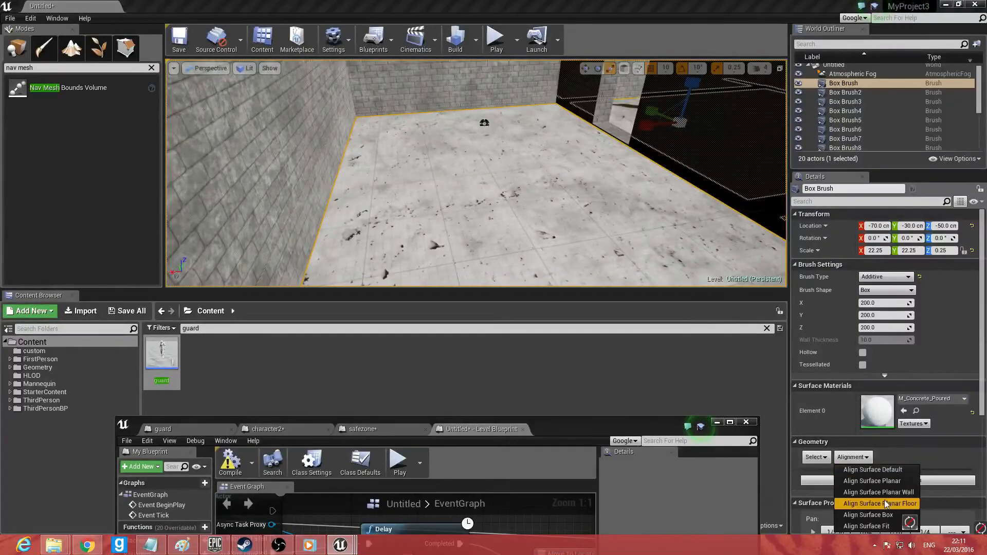
click(881, 503)
Step: Place a Sphere behind the guard at about X 490, Y -1820, Z 110 cm and scale it uniformly to 0.25
right_drag(476, 173, 570, 178)
key(w)
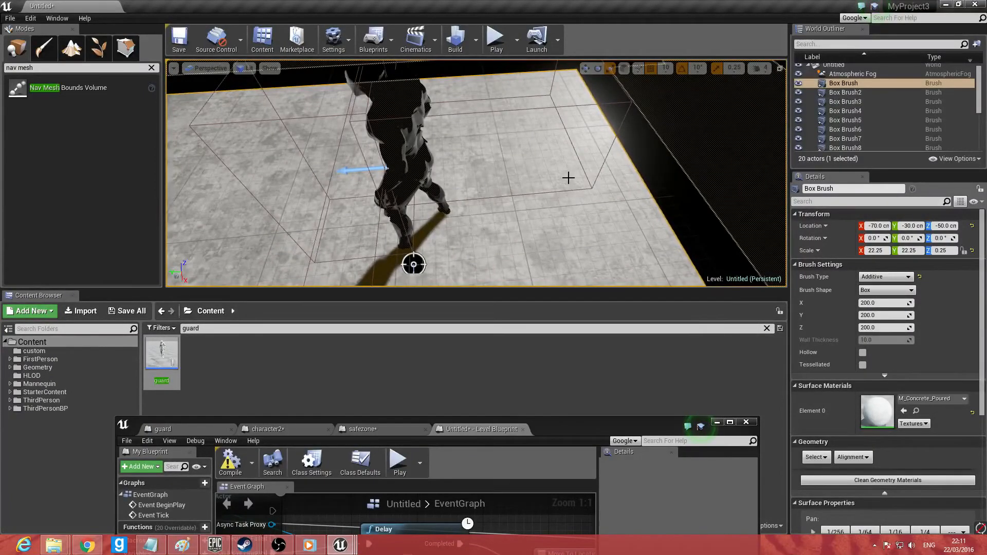
mouse_move(568, 202)
right_down()
mouse_move(557, 201)
mouse_move(572, 211)
right_up()
scroll(568, 205, down, 5)
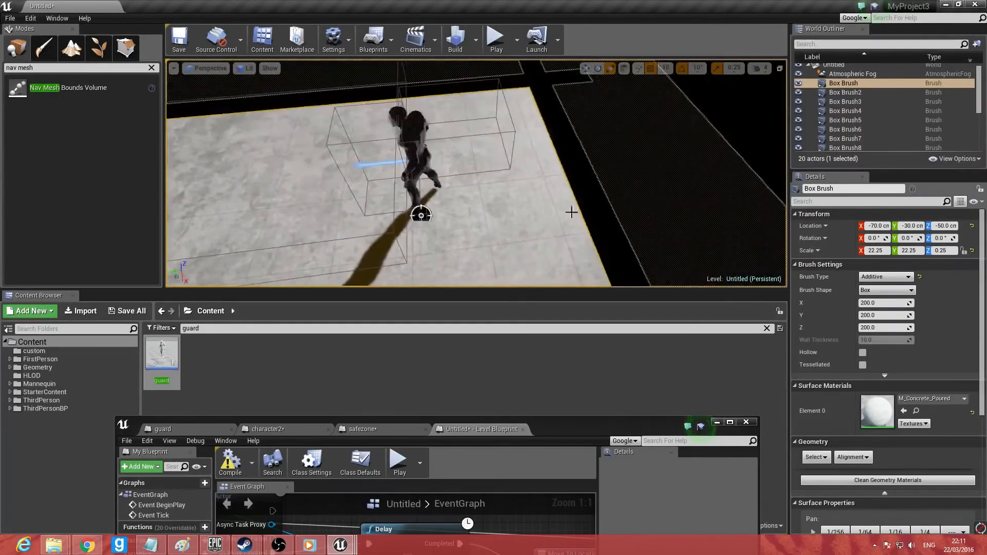
click(17, 47)
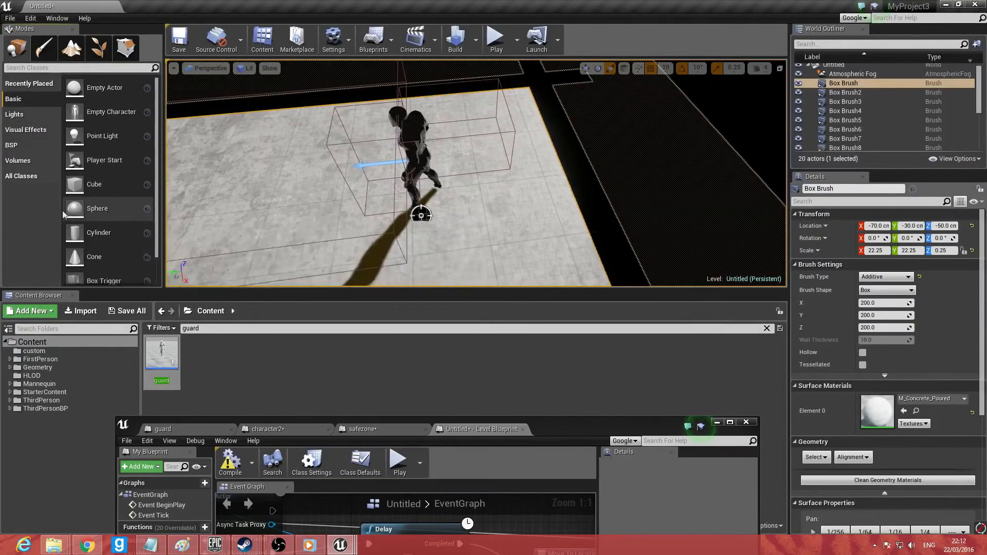
drag(96, 211, 497, 100)
right_drag(497, 101, 327, 123)
key(r)
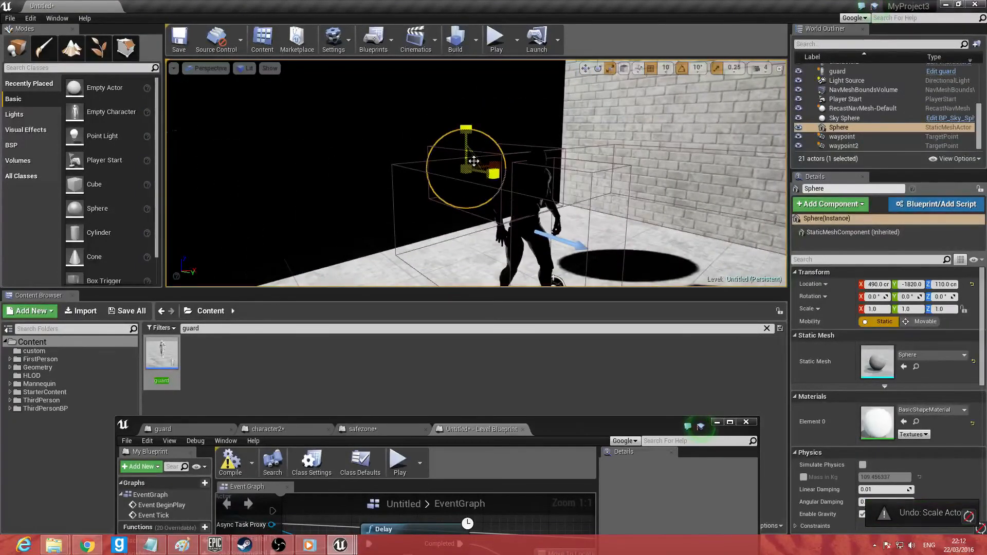
drag(466, 169, 458, 174)
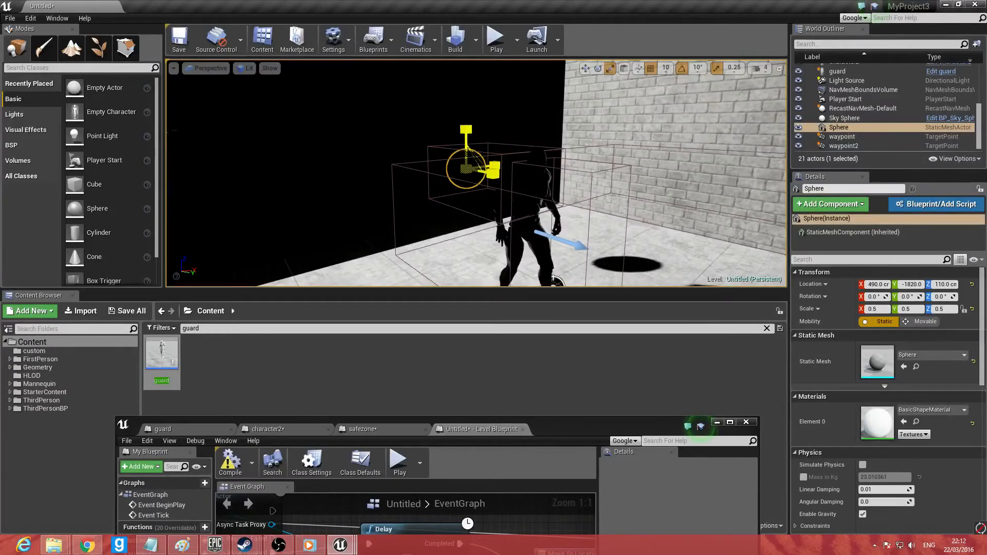
Step: Replace the sphere's material with M_Metal_Chrome
right_drag(487, 168, 268, 165)
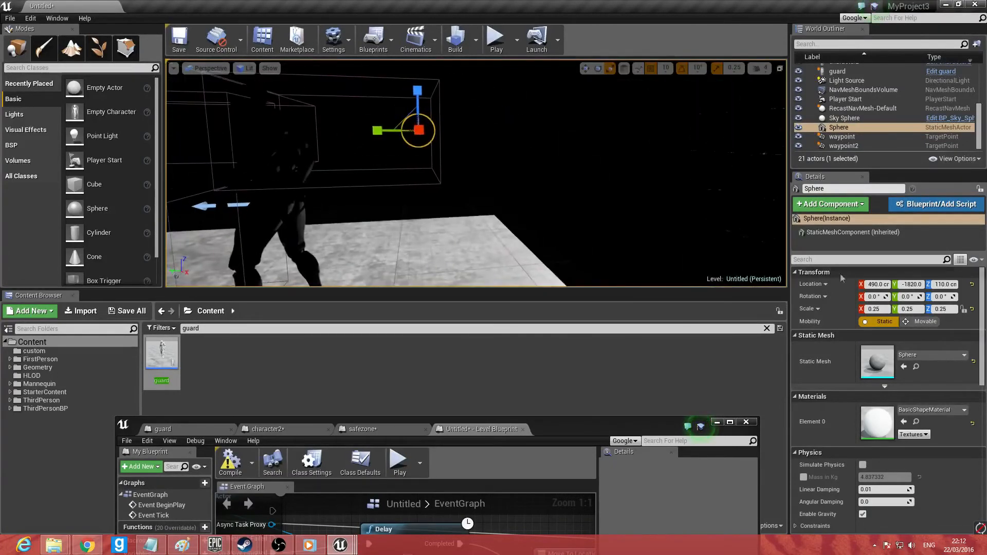
click(947, 411)
text(chro)
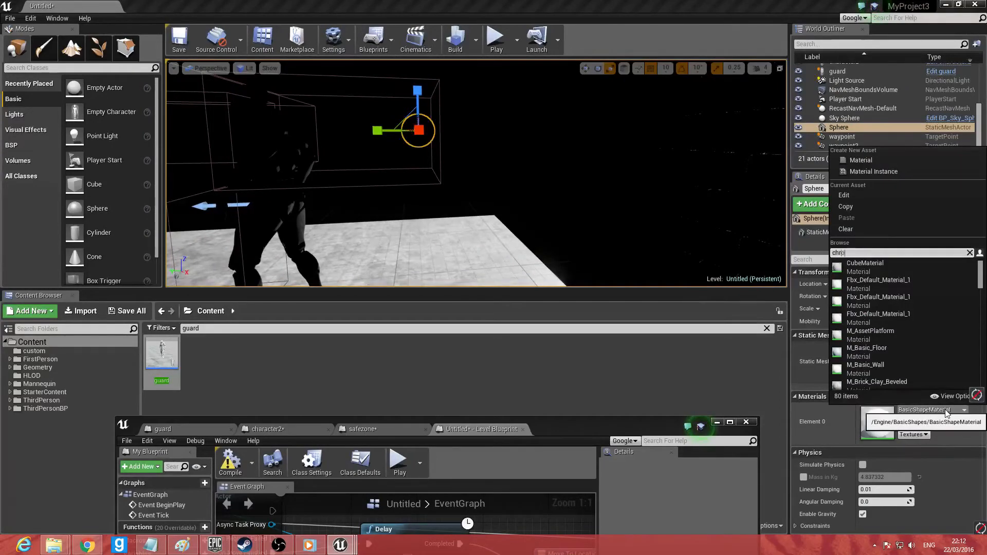
text(me)
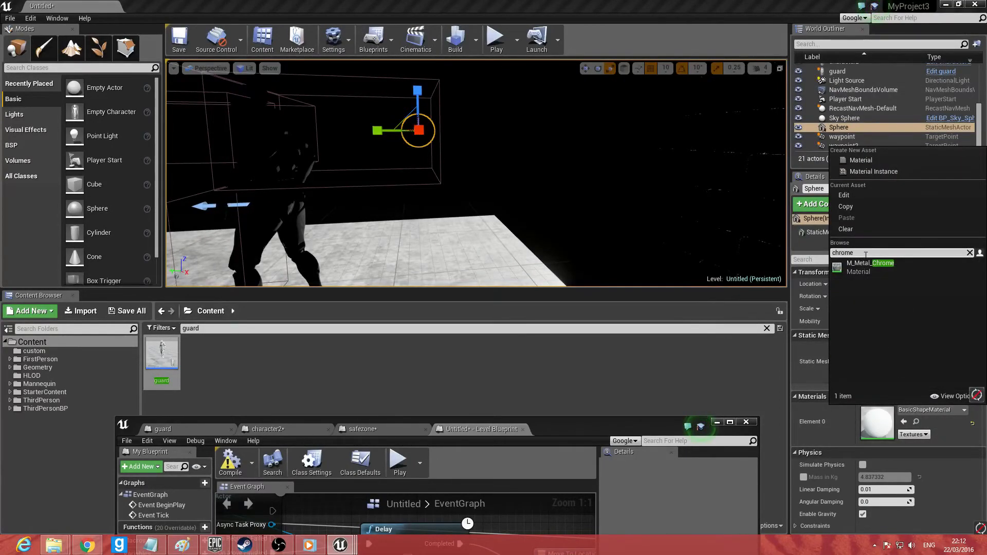
click(870, 266)
Step: Add a Cube and move it directly beneath the sphere, at about X 490, Y -1820, Z 20 cm
right_drag(478, 225, 529, 270)
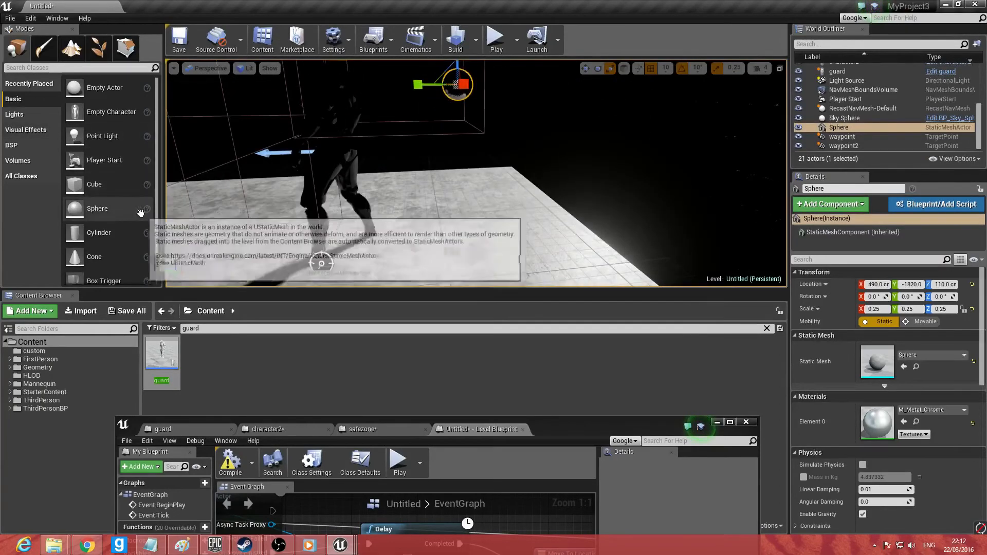
drag(105, 192, 464, 153)
key(w)
right_drag(463, 152, 439, 134)
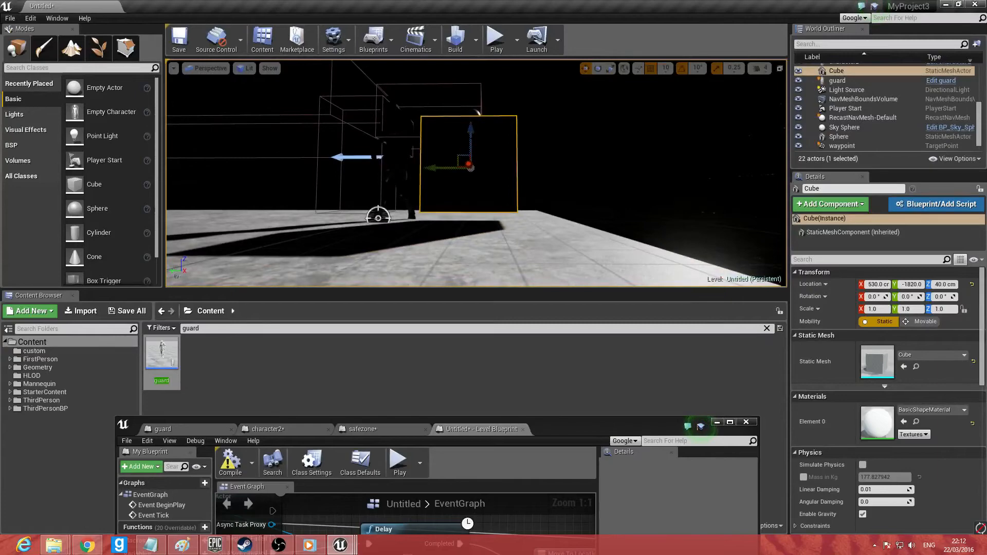
drag(468, 134, 468, 153)
right_drag(440, 183, 455, 213)
drag(590, 202, 548, 199)
right_drag(548, 199, 448, 183)
Step: Give the cube the M_Wood_Oak material and scale it to 0.5 in X and Y to form a pedestal
click(929, 411)
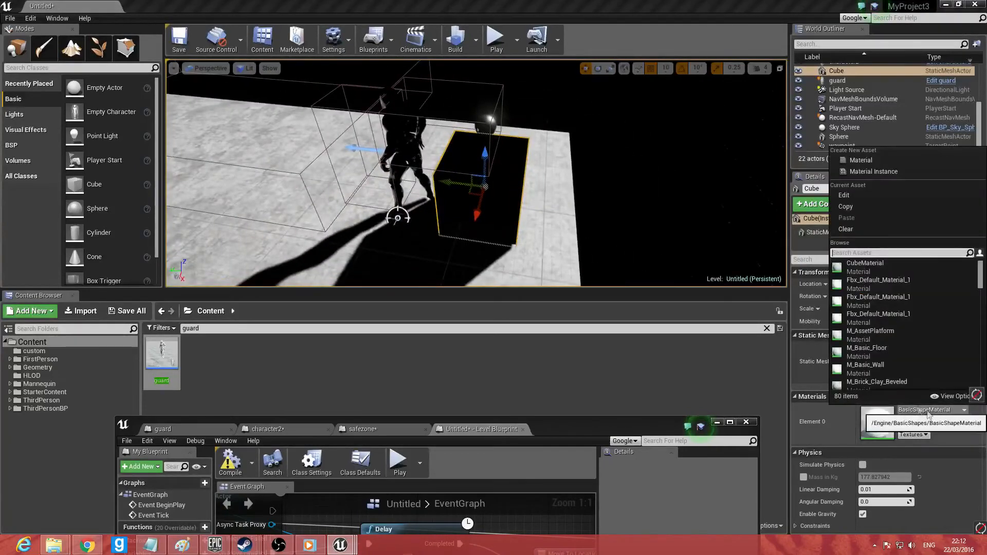
drag(980, 280, 973, 387)
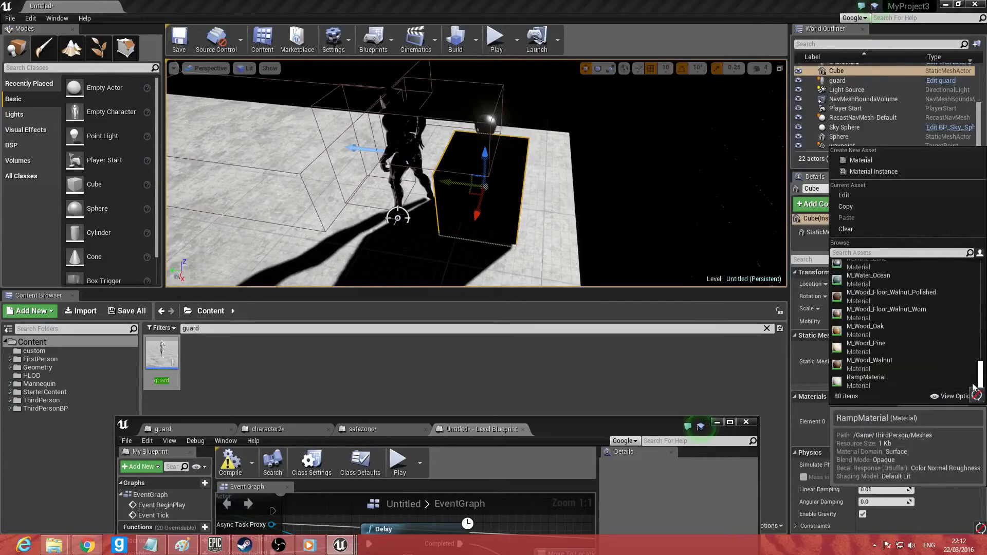
click(866, 329)
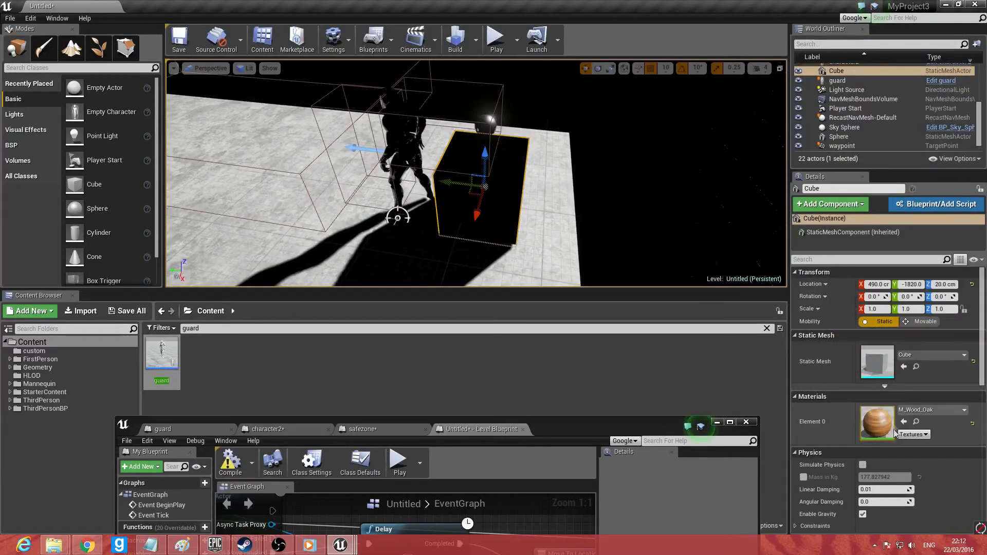
right_drag(565, 206, 576, 180)
key(r)
drag(394, 225, 431, 234)
right_drag(431, 234, 308, 221)
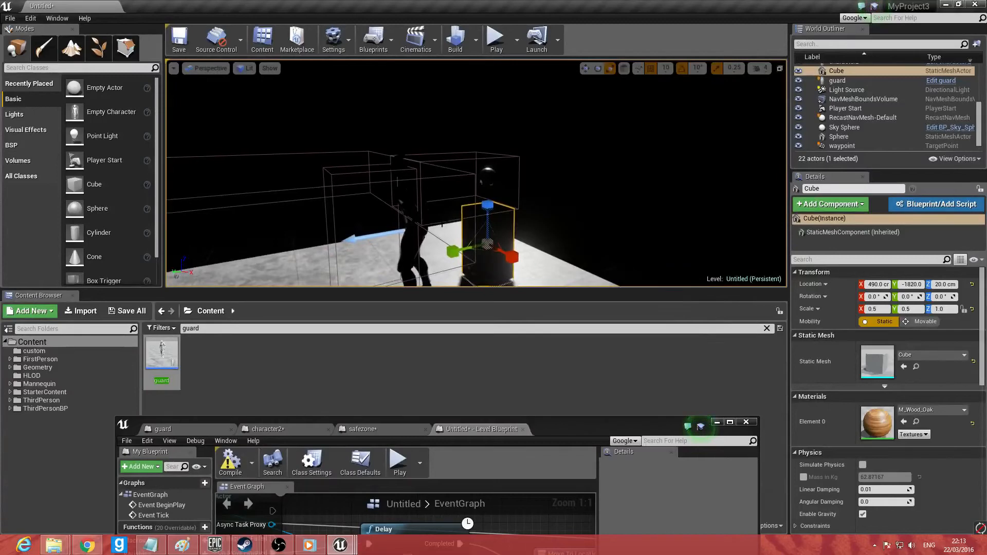
Step: Place a Box Trigger centred on the pedestal at about X 490, Y -1820, Z 60 cm
click(489, 178)
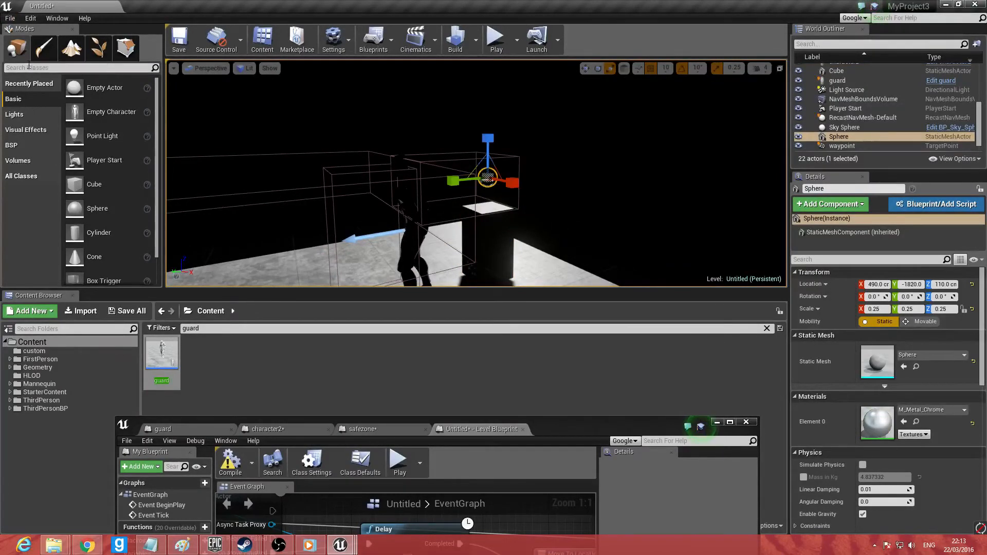
text(trigger)
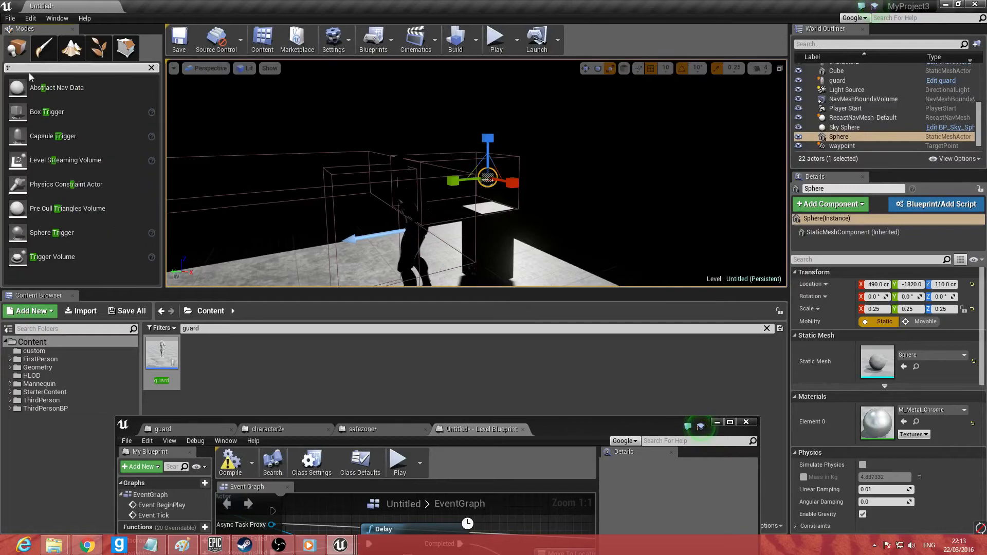
drag(41, 87, 490, 229)
mouse_move(489, 229)
right_down()
mouse_move(478, 219)
mouse_move(483, 175)
mouse_move(488, 247)
mouse_move(478, 221)
right_up()
mouse_move(509, 184)
mouse_down()
mouse_move(478, 183)
mouse_move(494, 172)
mouse_up()
Step: Enlarge the trigger box around the pedestal to a box extent of 98.75 in X and Y
key(space)
key(space)
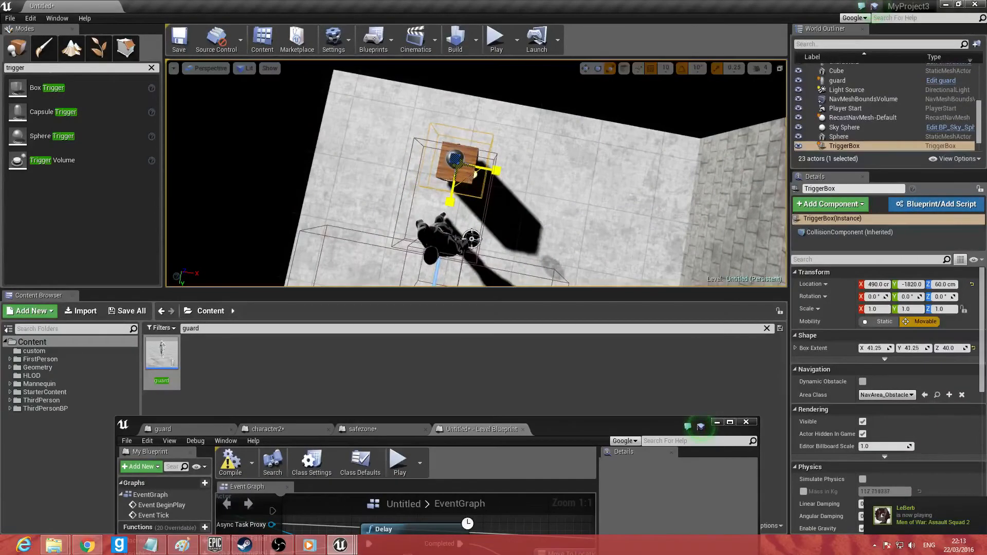
drag(474, 173, 450, 102)
right_drag(473, 154, 431, 95)
key(w)
key(s)
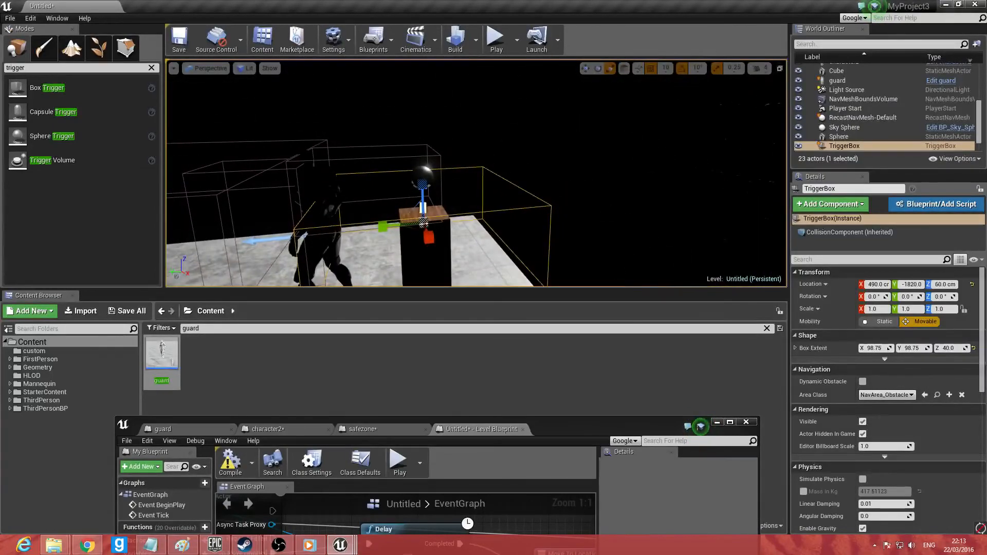
Step: Open the Level Blueprint and add an F key event in the empty space below the waypoint reference
click(383, 45)
click(413, 128)
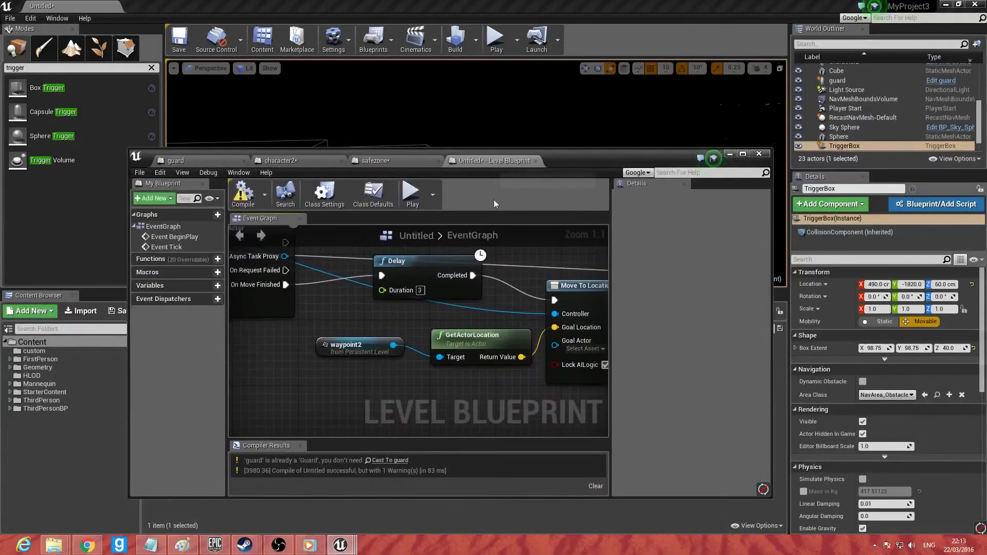
right_drag(460, 266, 602, 340)
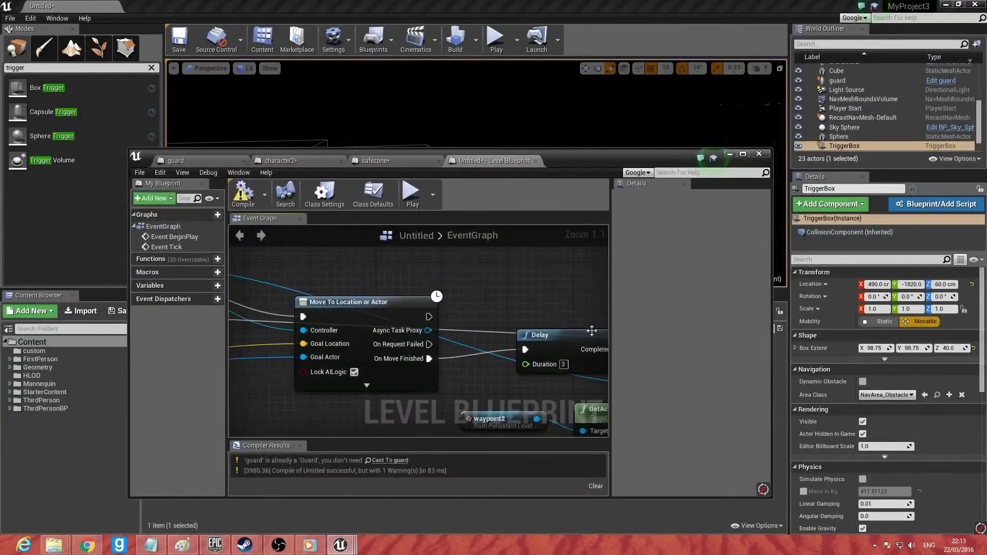
right_drag(459, 244, 529, 353)
right_drag(309, 334, 546, 243)
right_drag(320, 373, 503, 336)
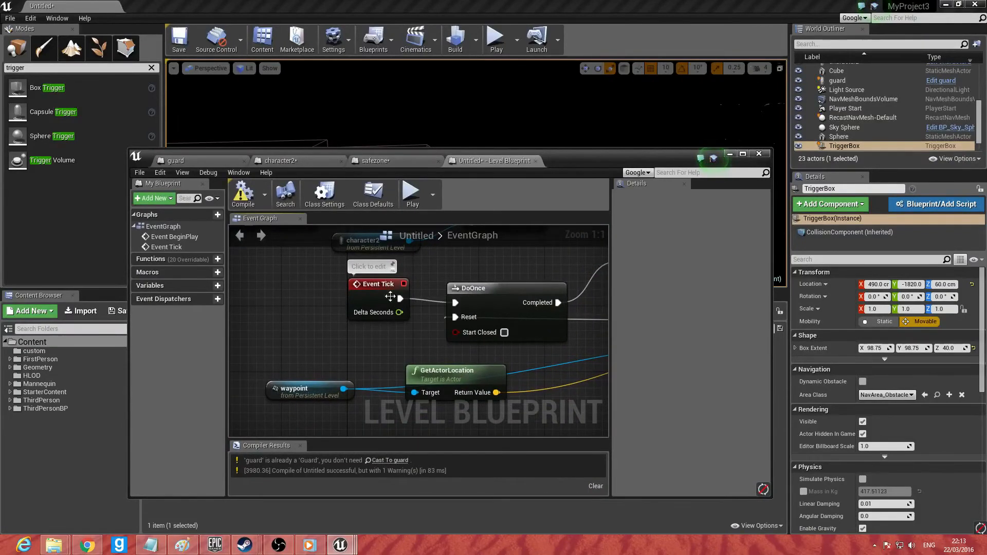
drag(371, 292, 263, 288)
right_drag(263, 287, 424, 308)
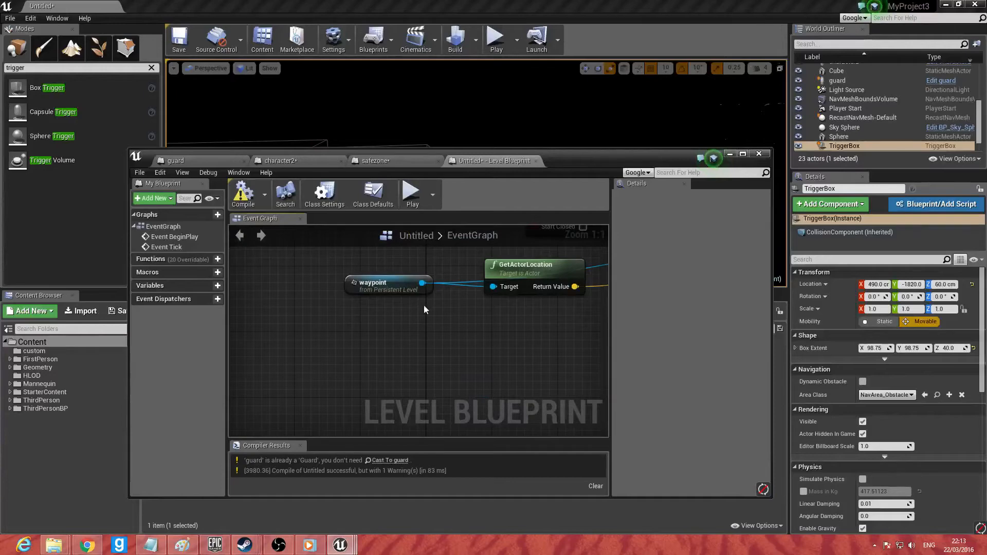
right_click(322, 362)
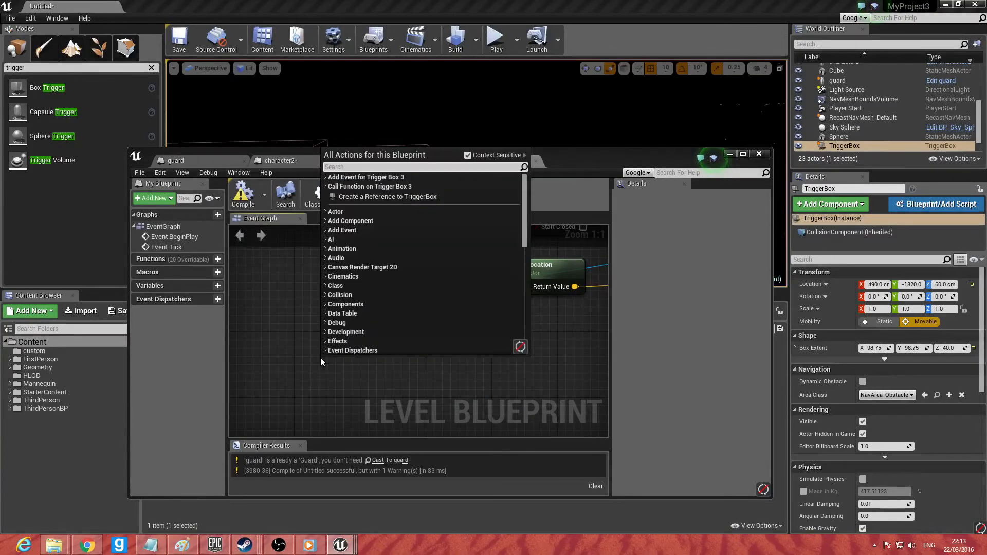
text(f)
click(362, 277)
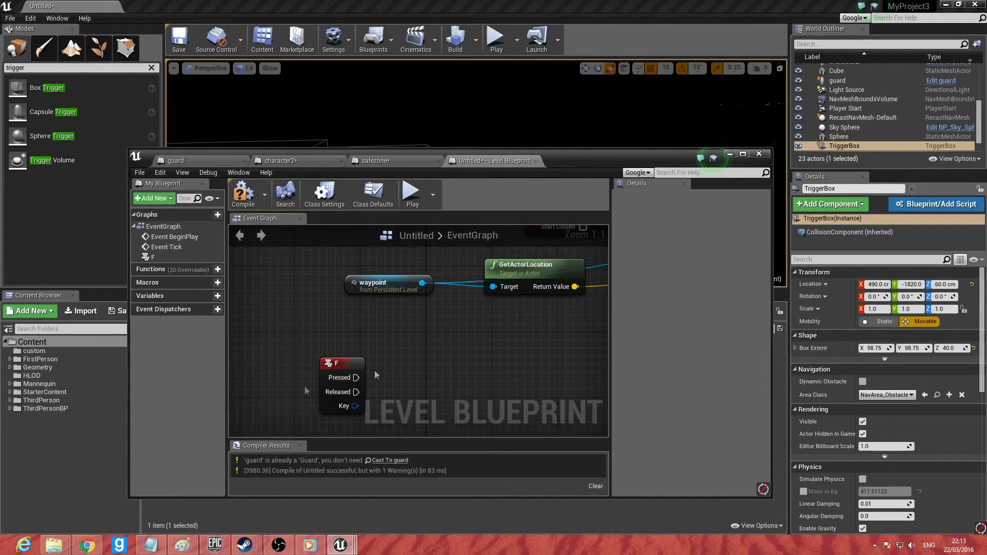
Step: Add a Branch node driven by the F key event's Pressed output
drag(356, 377, 477, 384)
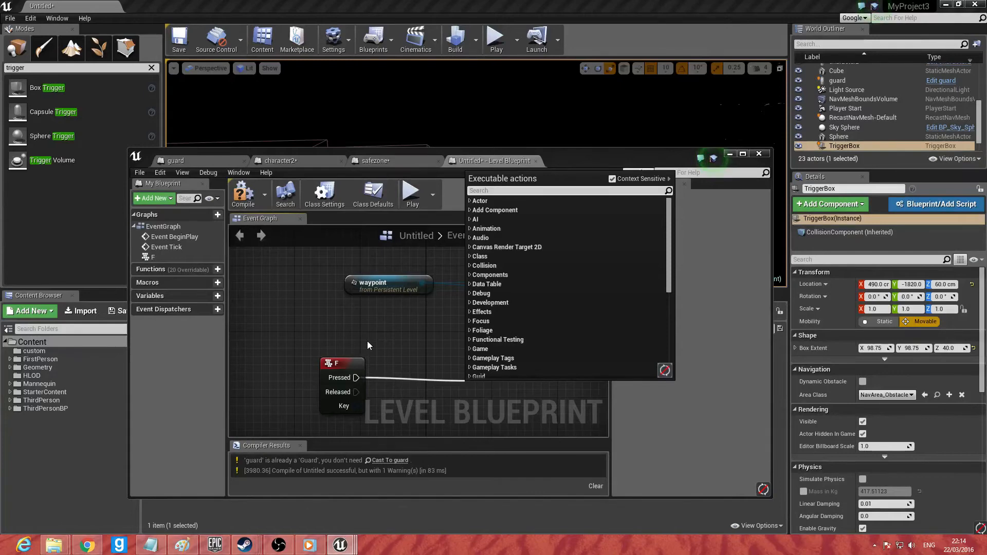
text(branch)
key(Return)
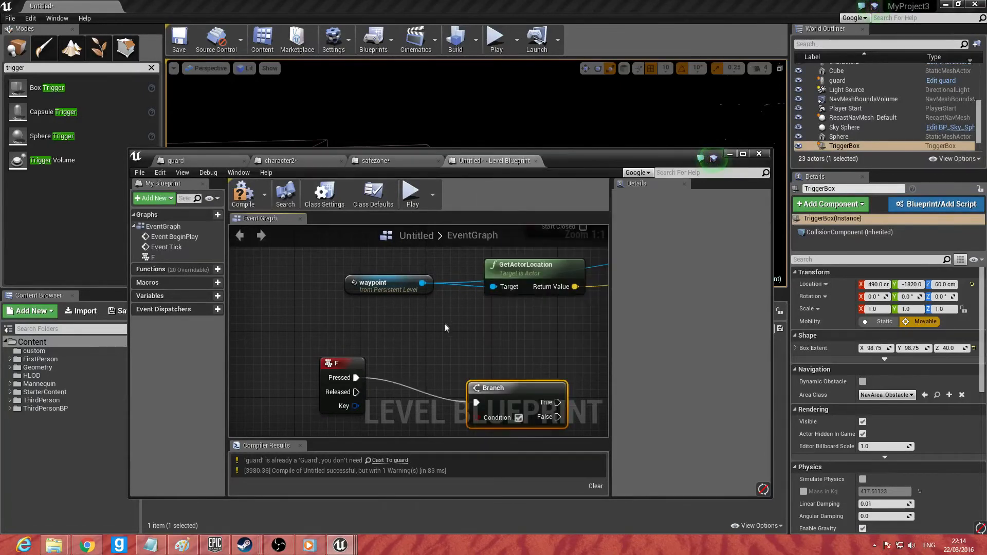
Step: Try feeding the Branch condition from a generic Is Overlapping Actor node found with context filtering off, placed below the F event
right_drag(452, 318, 434, 230)
drag(473, 304, 396, 355)
text(is overlapping)
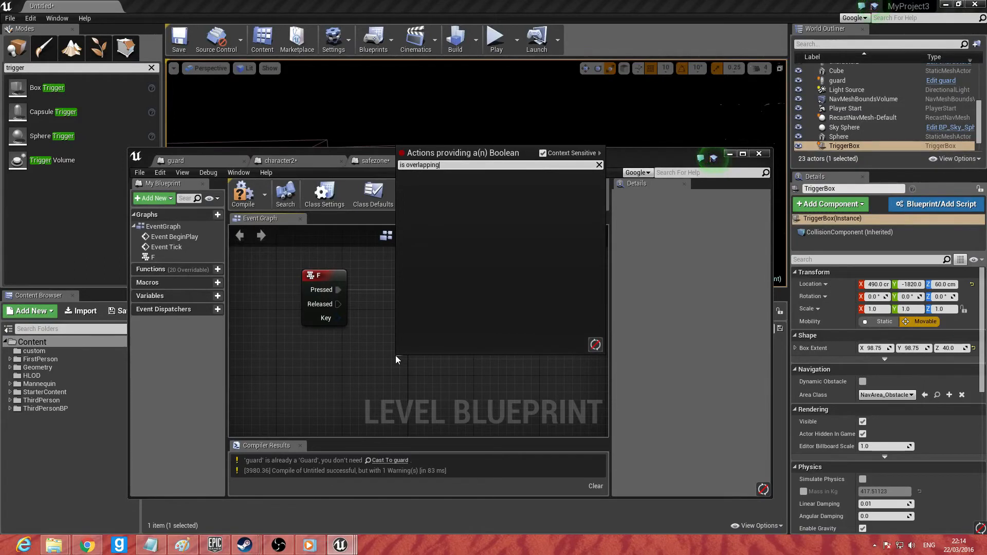
click(543, 154)
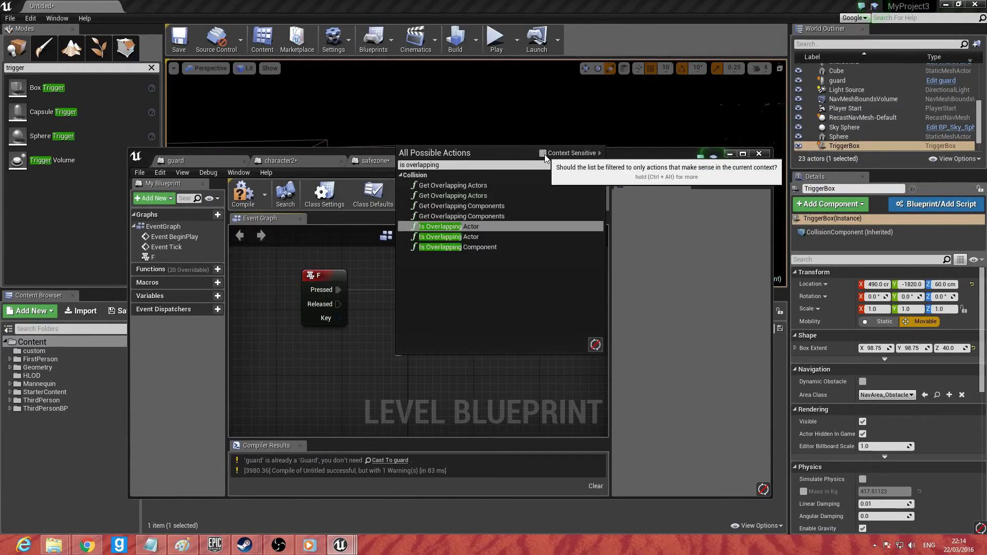
click(516, 230)
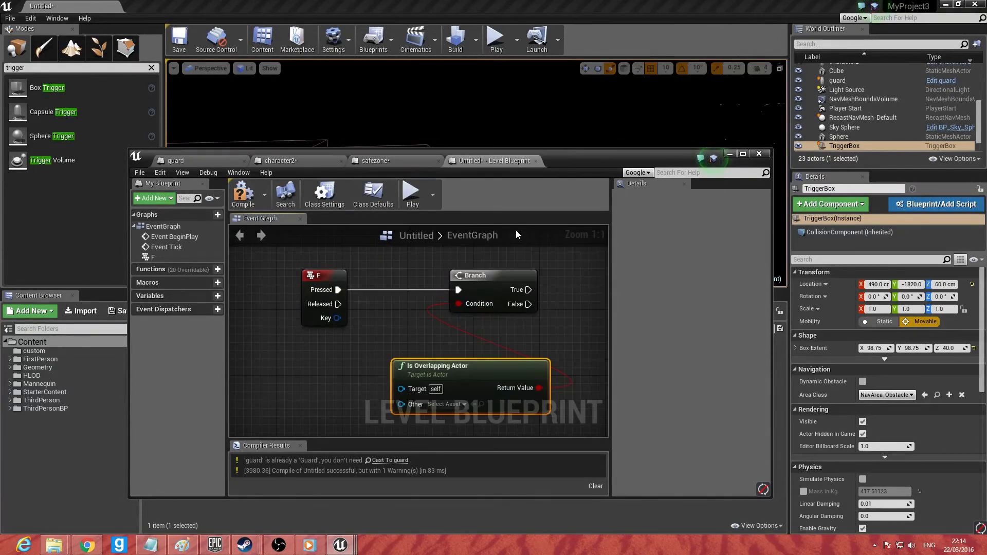
drag(455, 369, 339, 355)
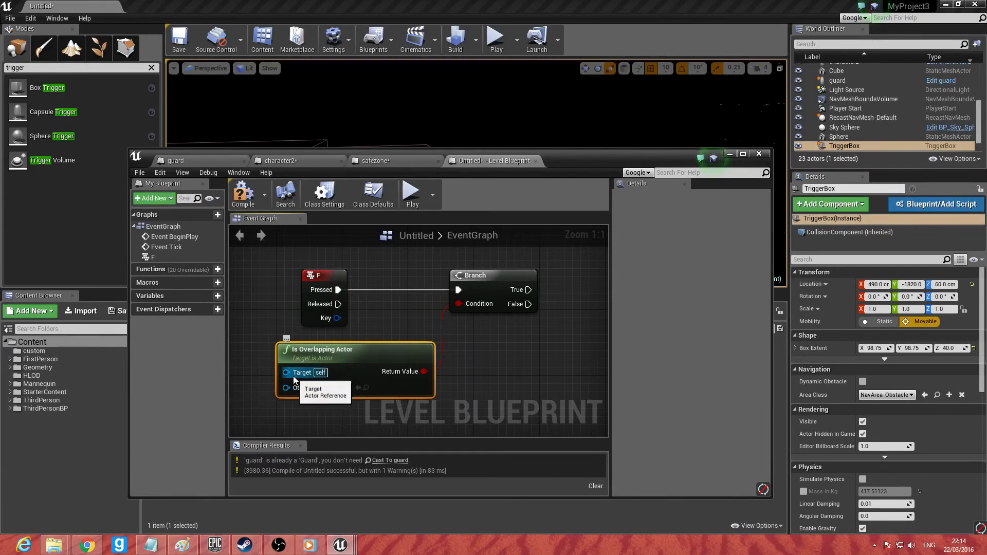
Step: Restore context-sensitive filtering, add a reference to TriggerBox and connect it to the target of Is Overlapping Actor
right_drag(229, 277, 298, 274)
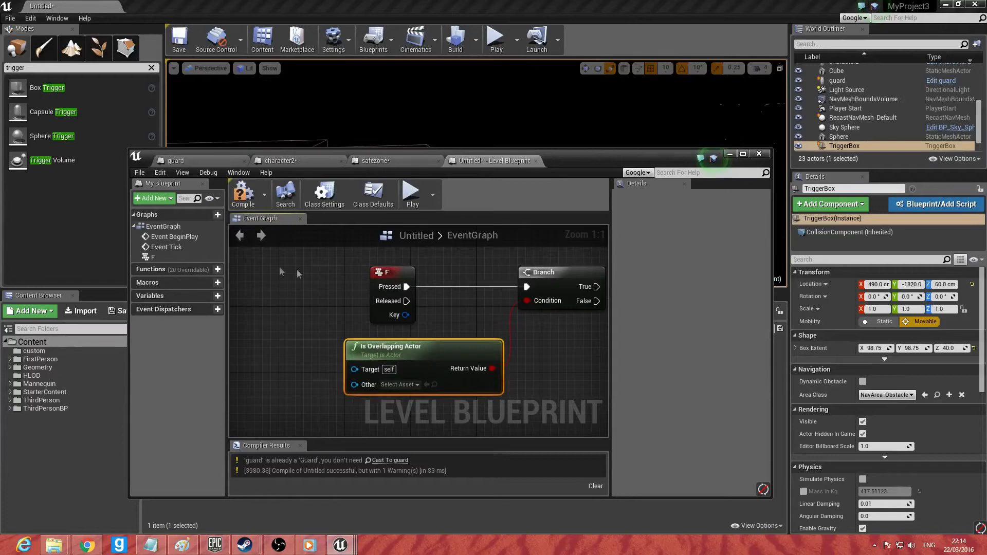
right_click(286, 319)
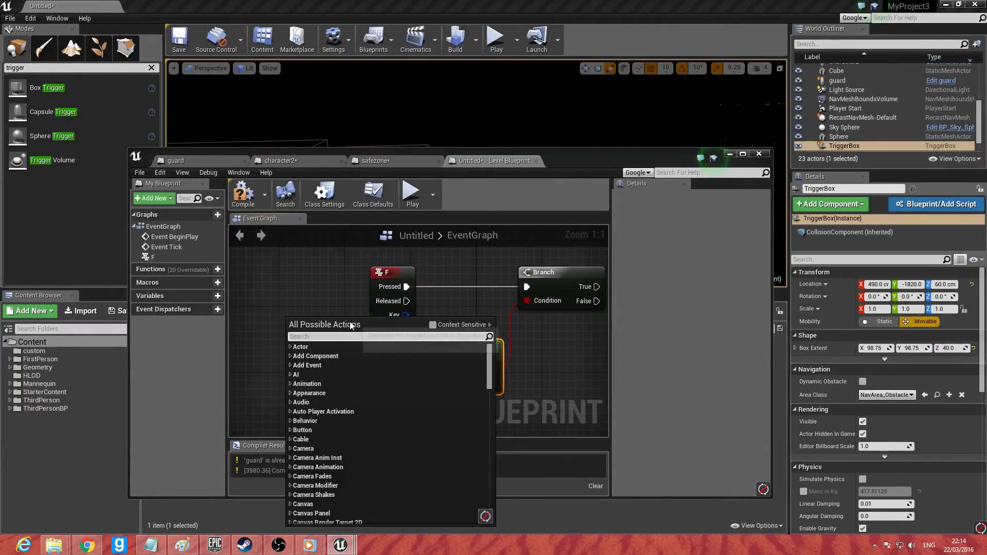
click(433, 325)
click(350, 366)
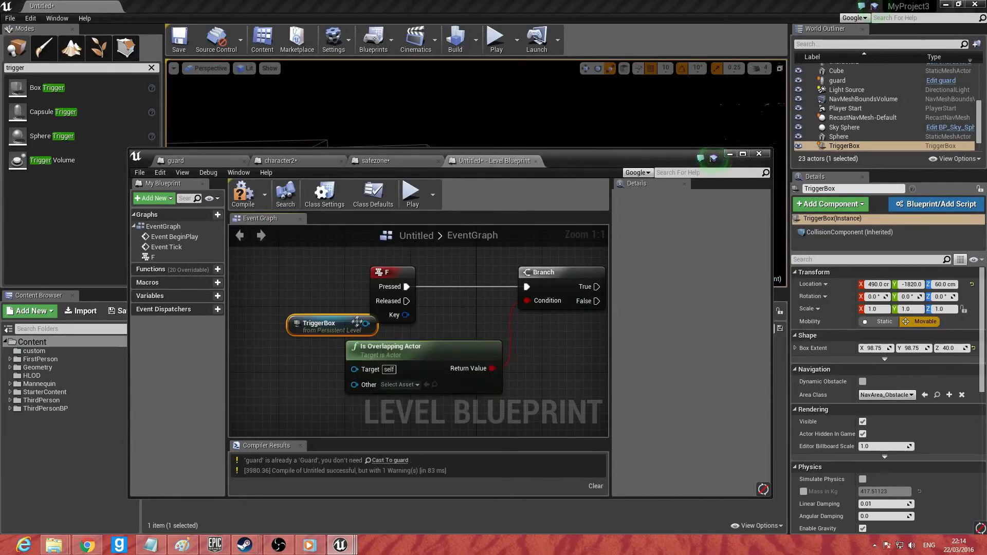
drag(350, 369, 356, 371)
Step: Replace the Is Overlapping Actor node with one created from the TriggerBox reference, and wire its return value to the Branch condition
click(392, 354)
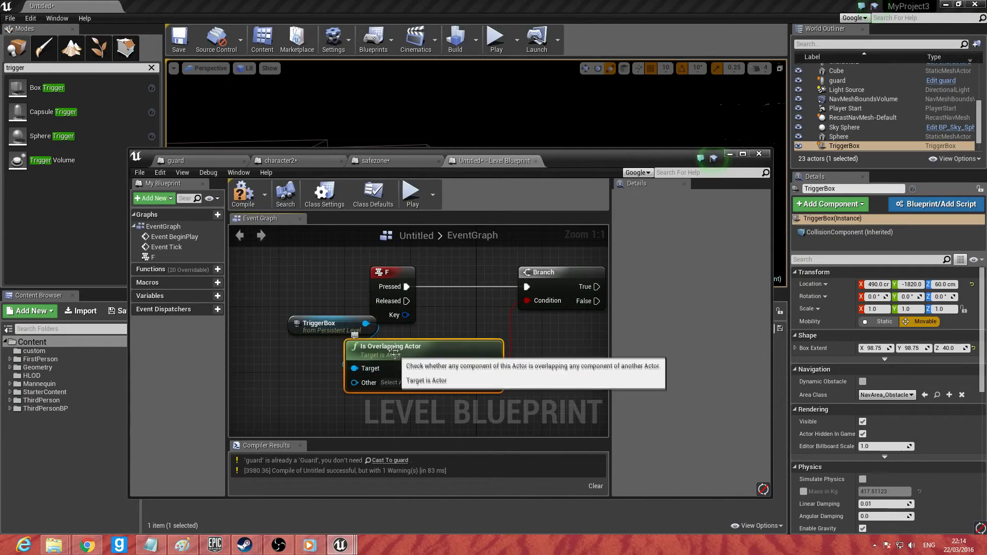
key(Delete)
drag(342, 321, 429, 344)
text(is over)
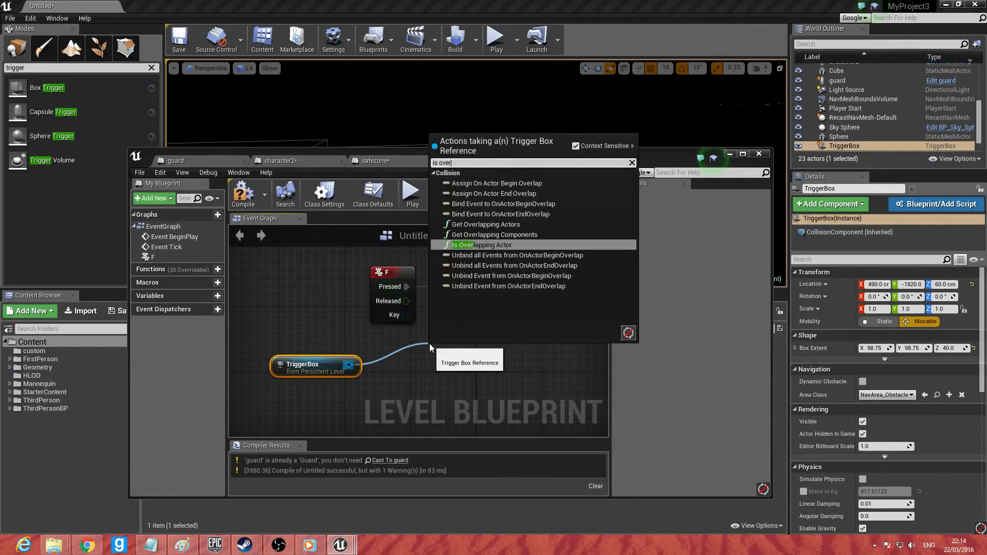
text(lapp)
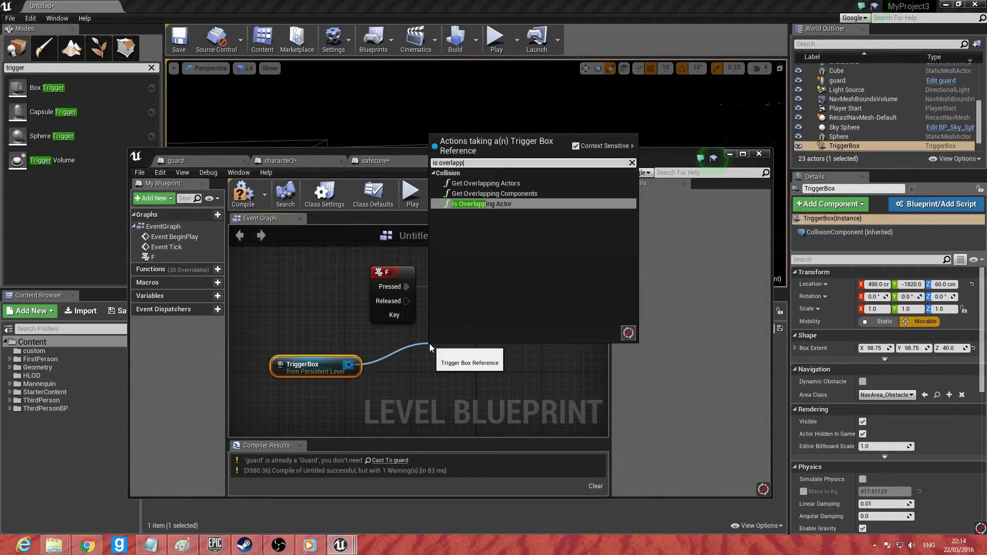
key(Return)
drag(574, 368, 527, 301)
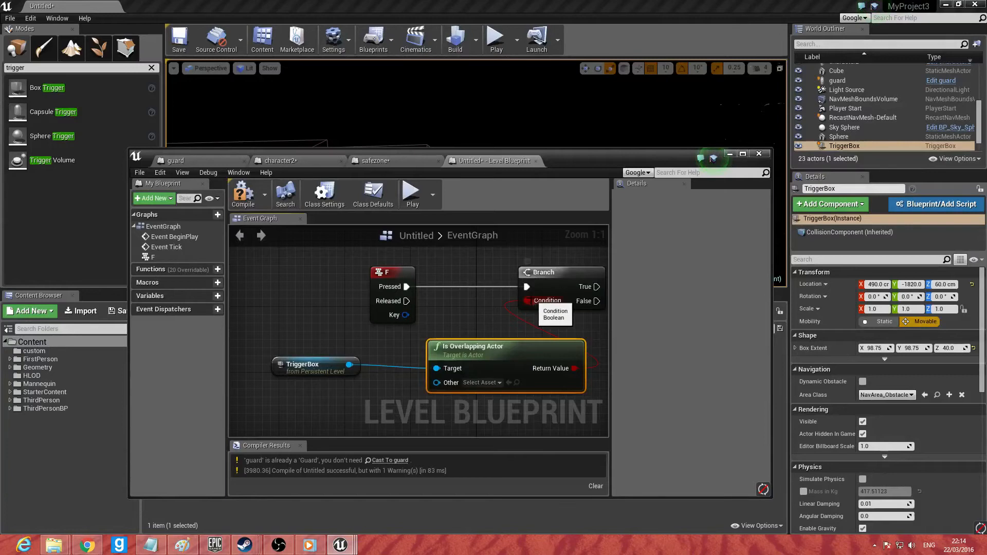
Step: Feed the Other input of Is Overlapping Actor from a Get Player Character node and place it below the TriggerBox reference
drag(437, 383, 327, 420)
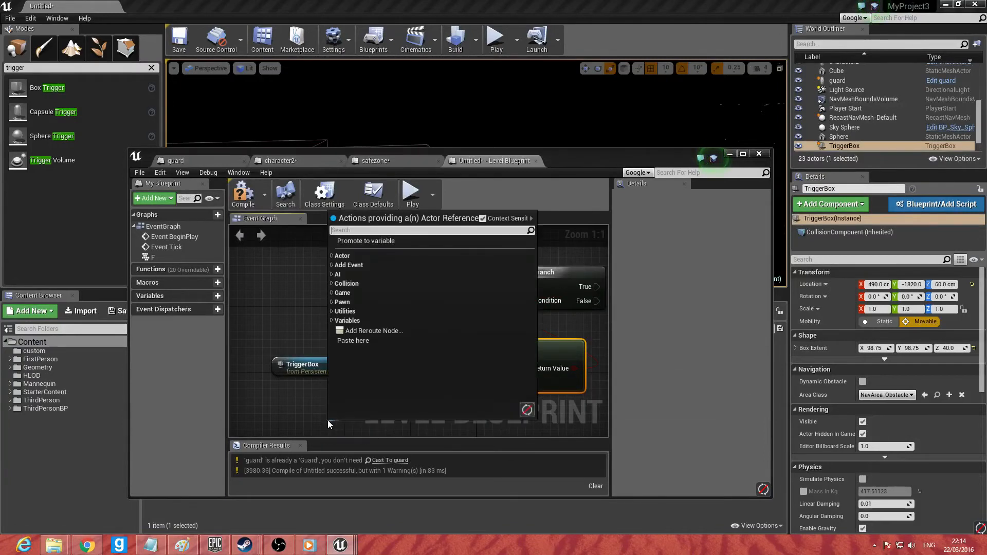
text(get player)
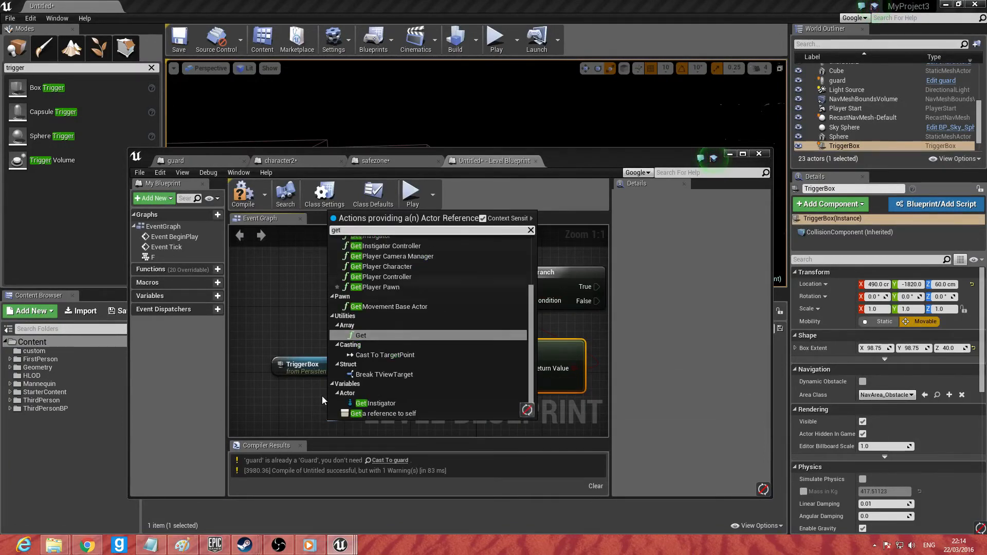
key(Up)
key(Return)
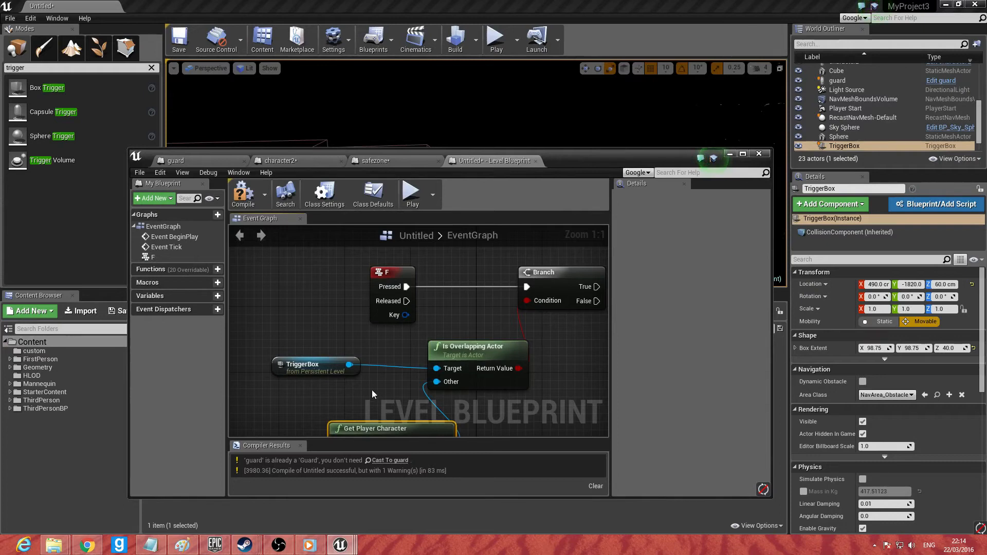
right_drag(372, 389, 349, 332)
drag(343, 369, 261, 351)
Step: Select the Sphere actor in the level and add a reference to it beside the Branch node
right_drag(421, 264, 353, 341)
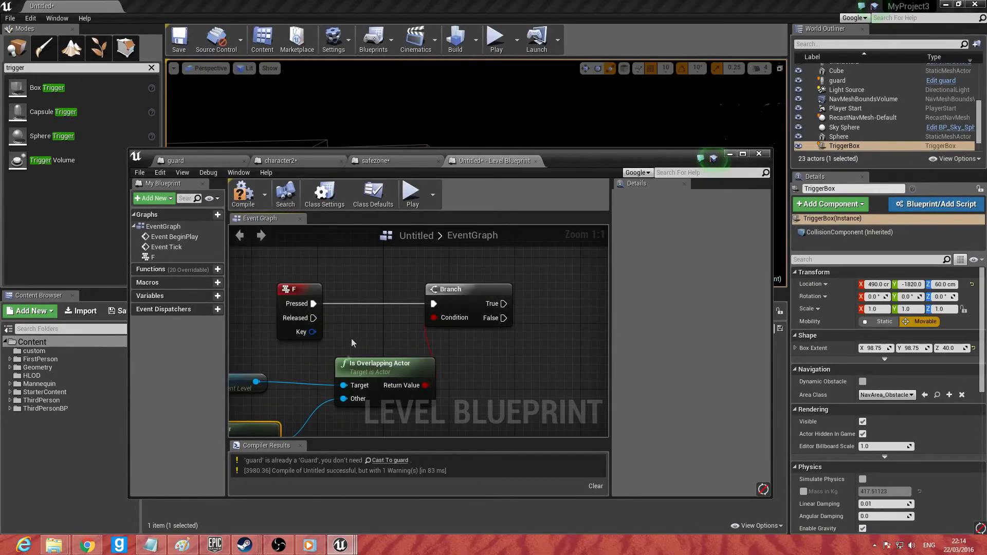
right_drag(382, 325, 299, 307)
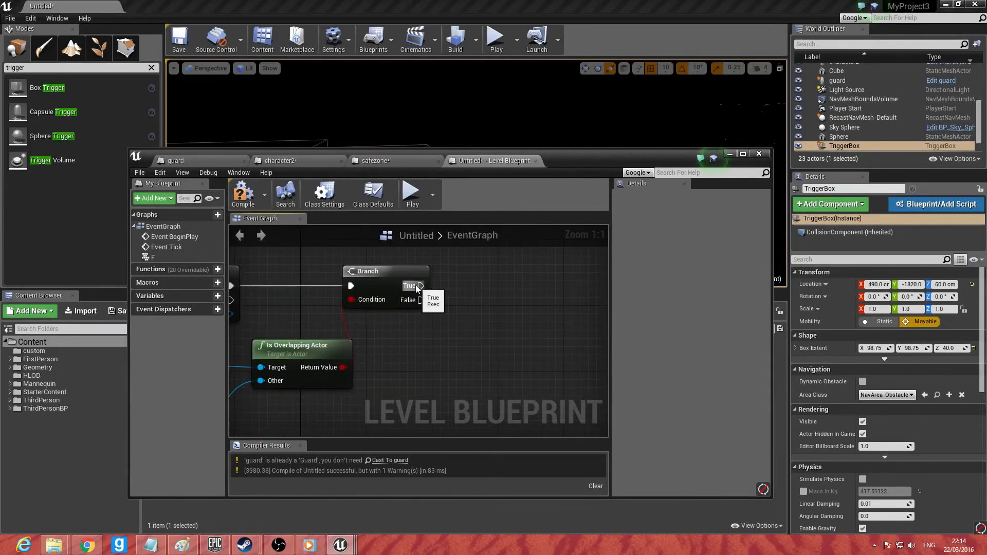
drag(421, 285, 504, 289)
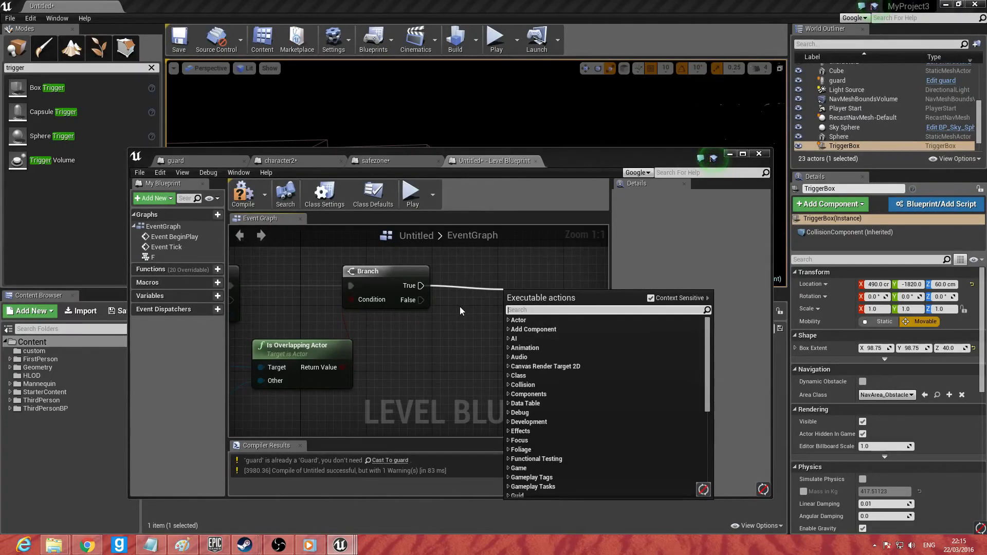
click(947, 137)
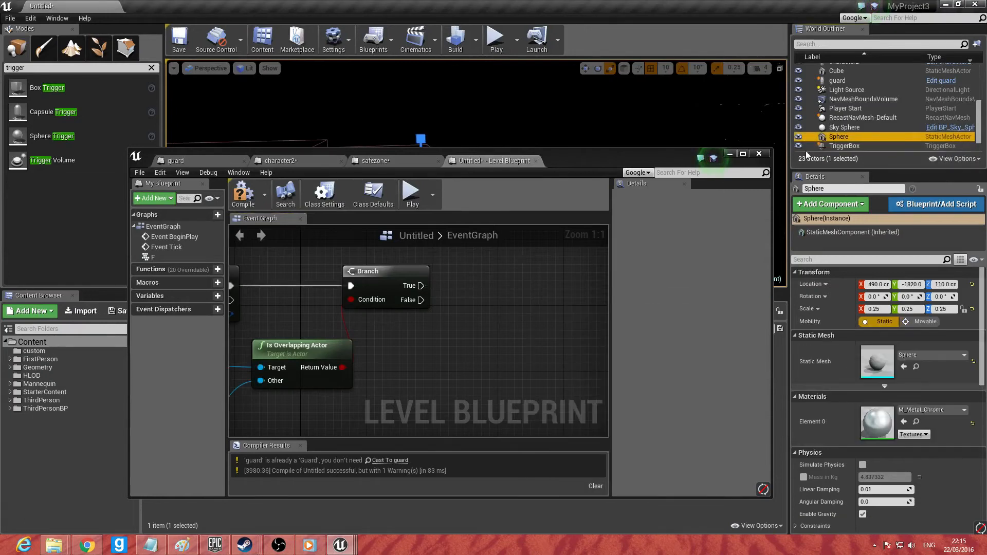
double_click(877, 137)
right_click(463, 268)
click(519, 311)
Step: Add a Toggle Visibility node for the Sphere's static mesh component and run it from the Branch's True output
drag(509, 270, 479, 280)
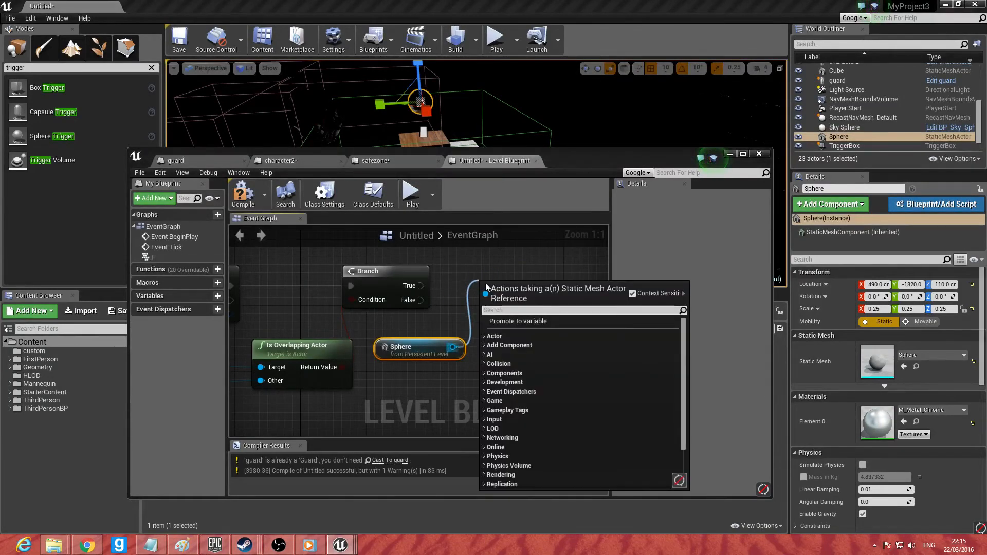
text(toggle)
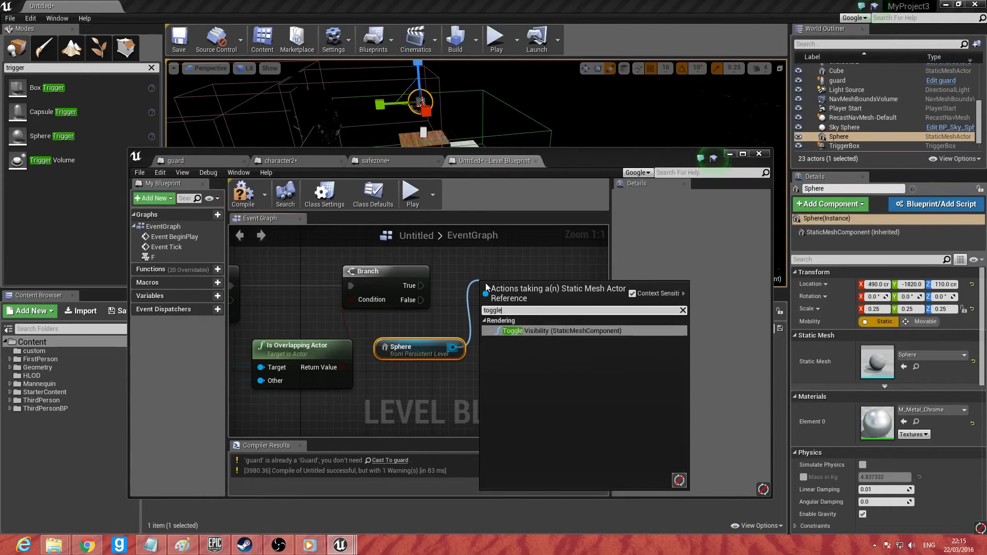
key(Return)
drag(500, 289, 501, 265)
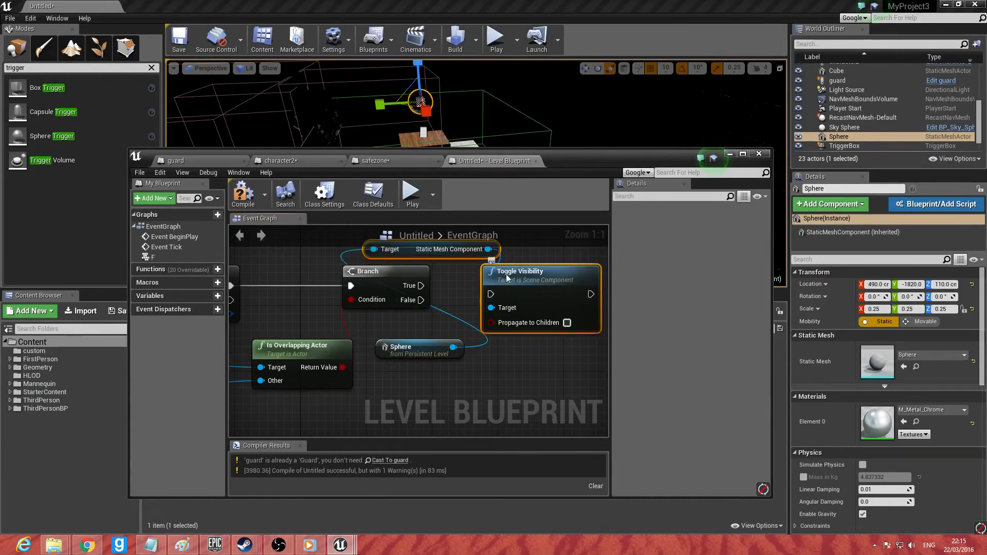
drag(420, 286, 490, 286)
right_drag(465, 303, 465, 361)
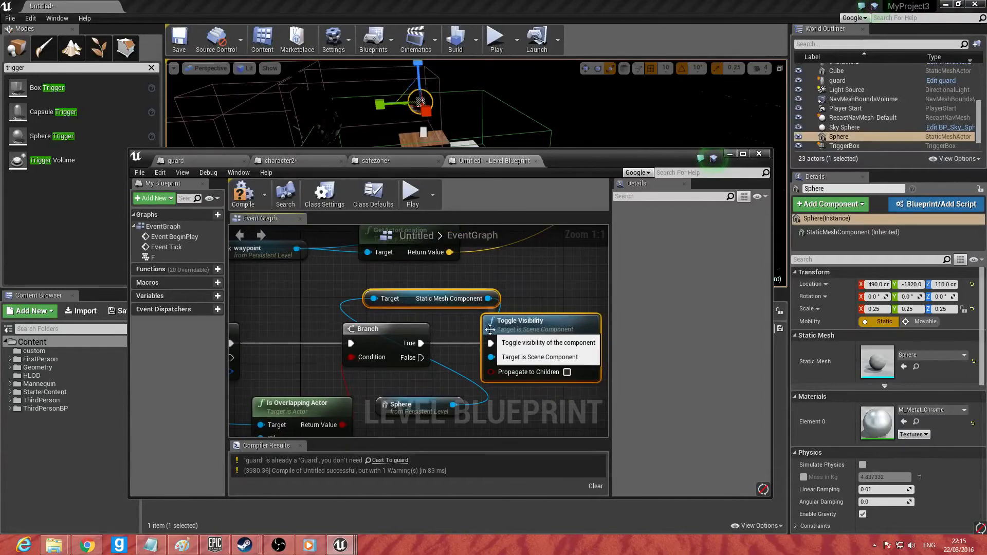
right_drag(528, 332, 443, 319)
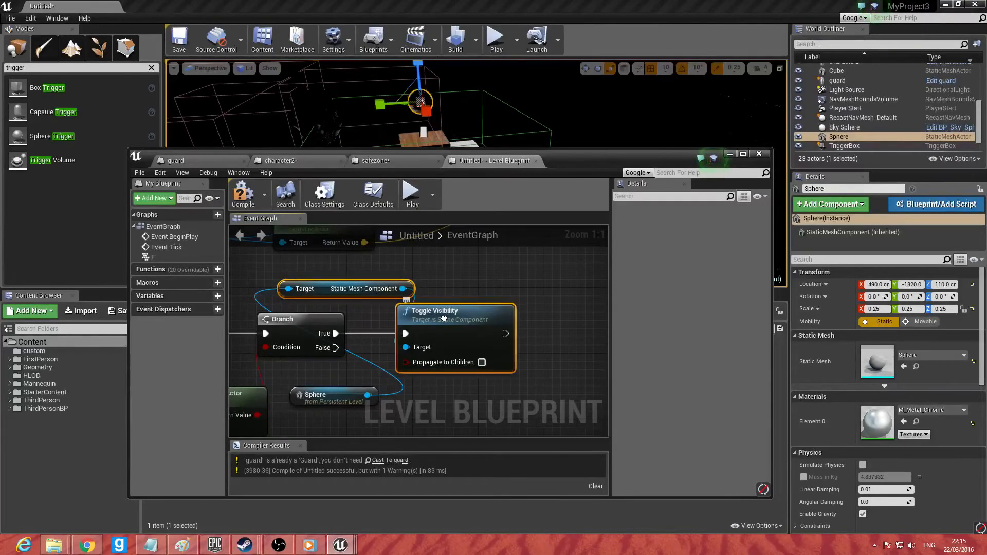
mouse_move(443, 319)
right_down()
mouse_move(422, 333)
mouse_move(635, 384)
mouse_move(342, 259)
mouse_move(428, 310)
right_up()
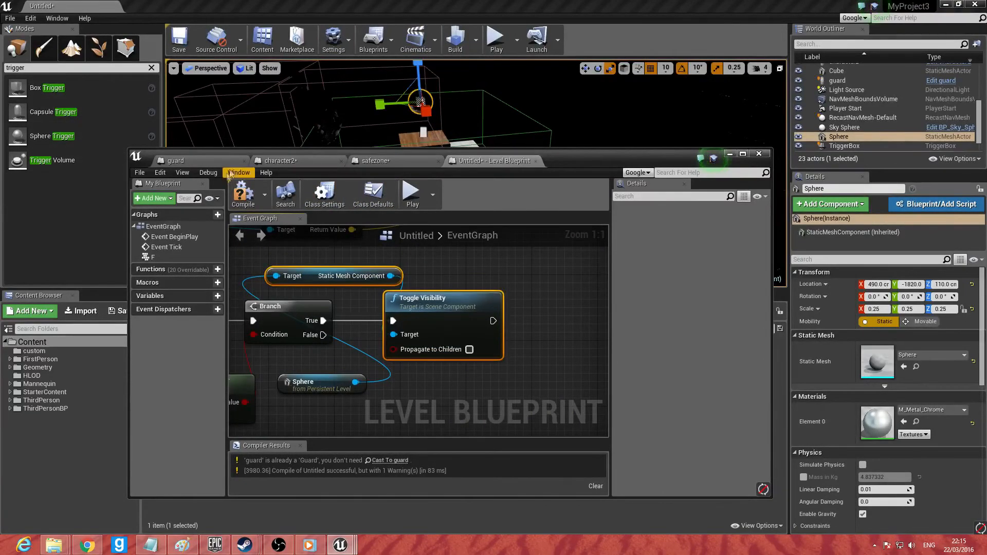
click(280, 161)
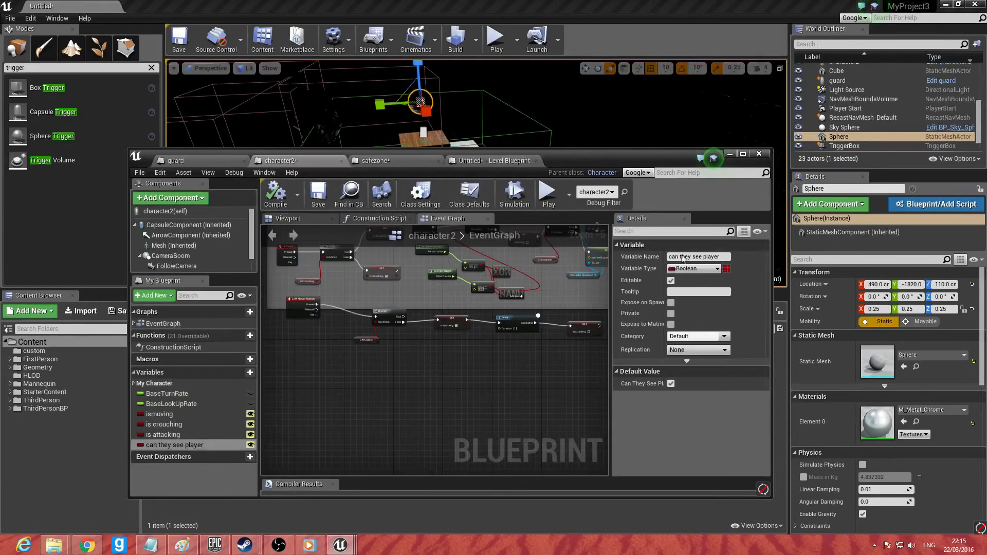
right_drag(460, 296, 550, 270)
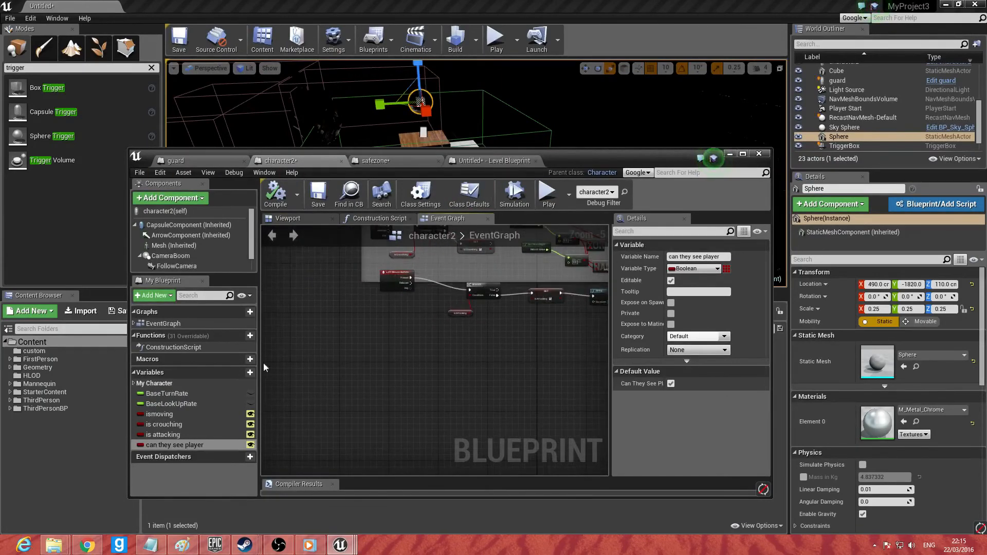
click(240, 372)
text(dowe)
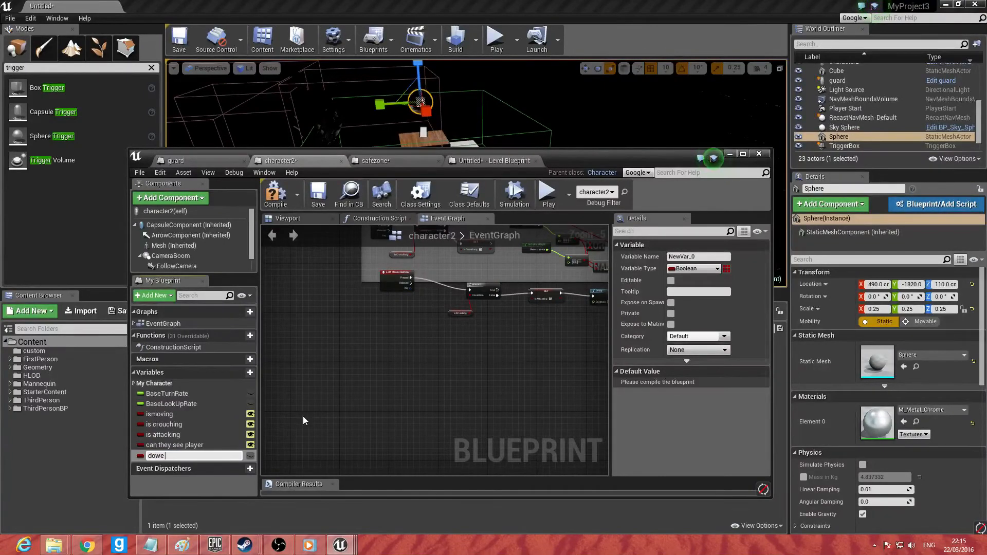
key(BackSpace)
key(BackSpace)
key(BackSpace)
key(BackSpace)
key(Return)
click(142, 459)
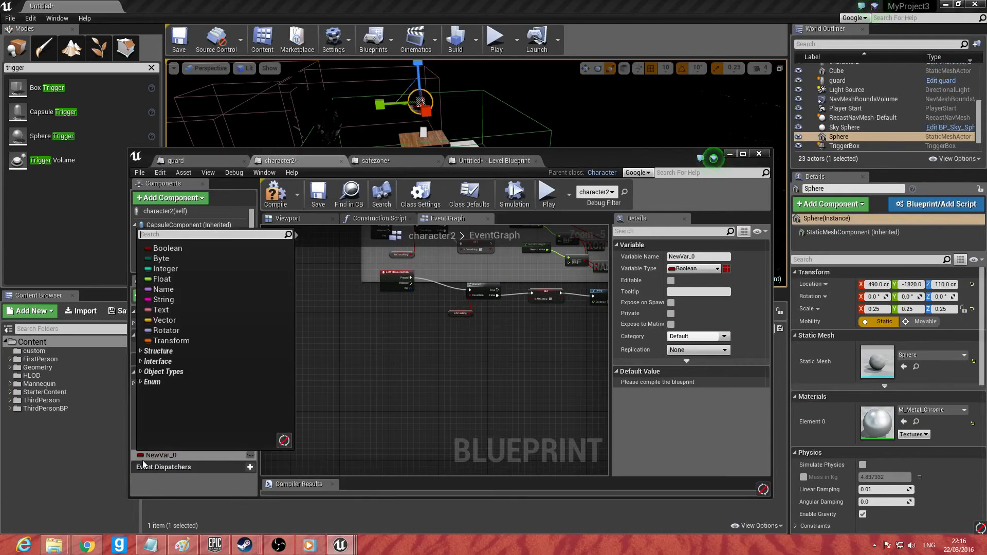
click(158, 457)
key(Delete)
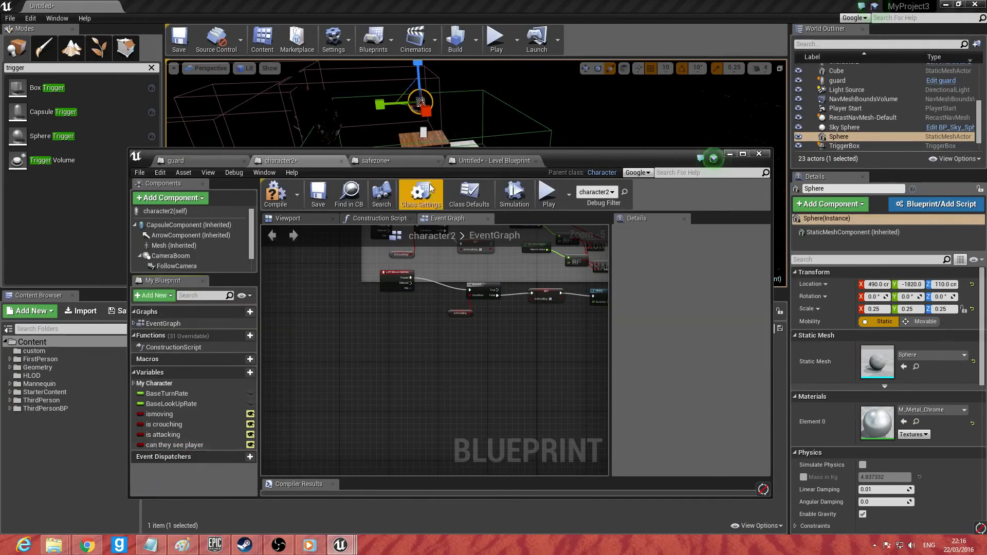
Step: Create a Boolean variable named "do we have orb" in the Level Blueprint and make it editable
click(470, 162)
right_drag(316, 342, 267, 288)
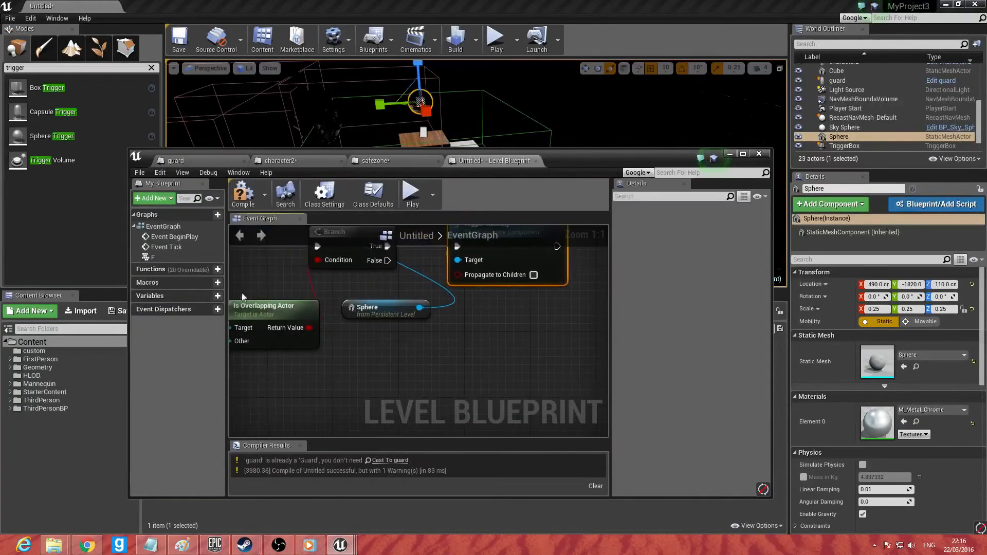
click(206, 297)
text(do we)
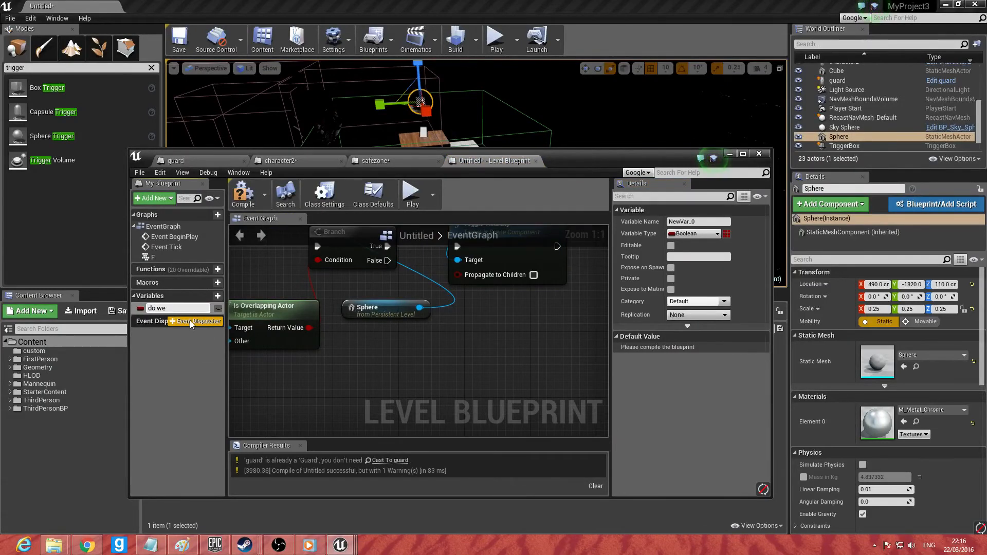
text( have orb)
key(Return)
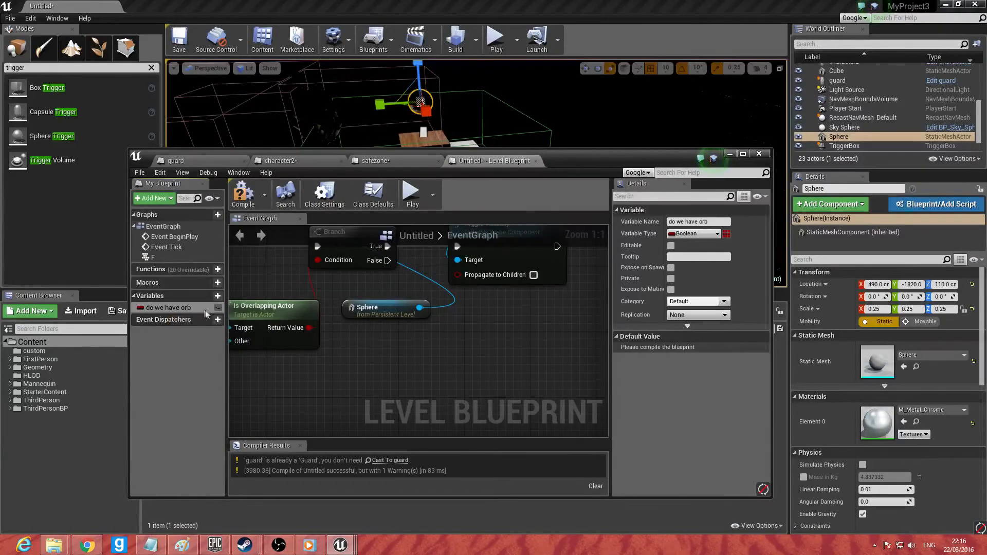
click(199, 308)
right_drag(599, 341, 407, 368)
click(218, 308)
Step: Add a Set node for "do we have orb" with its value ticked, and run it from the Toggle Visibility output
drag(189, 308, 490, 323)
click(502, 351)
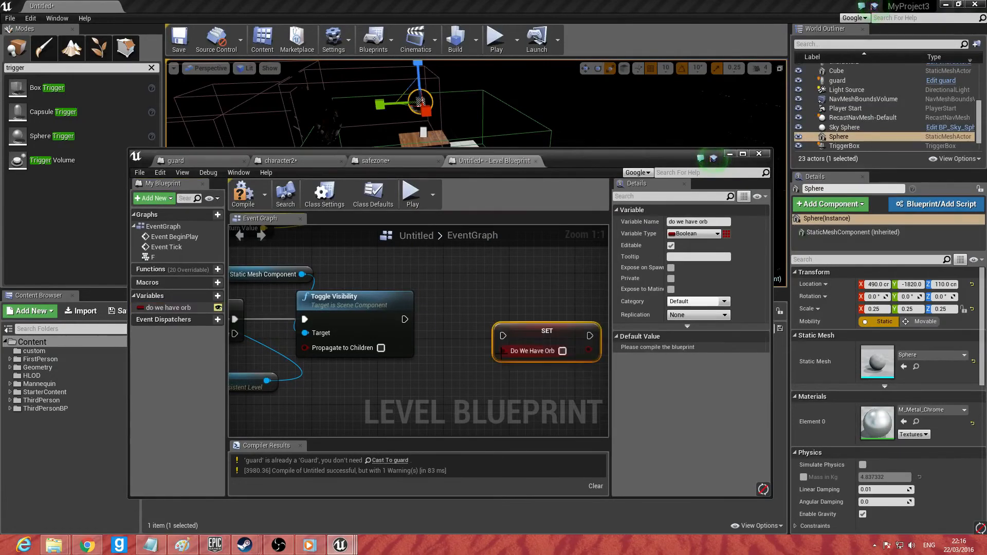
click(562, 351)
drag(405, 319, 503, 336)
Step: Review the F key pickup nodes and align the Set node with Toggle Visibility so their execution wire runs straight
right_drag(310, 375, 457, 359)
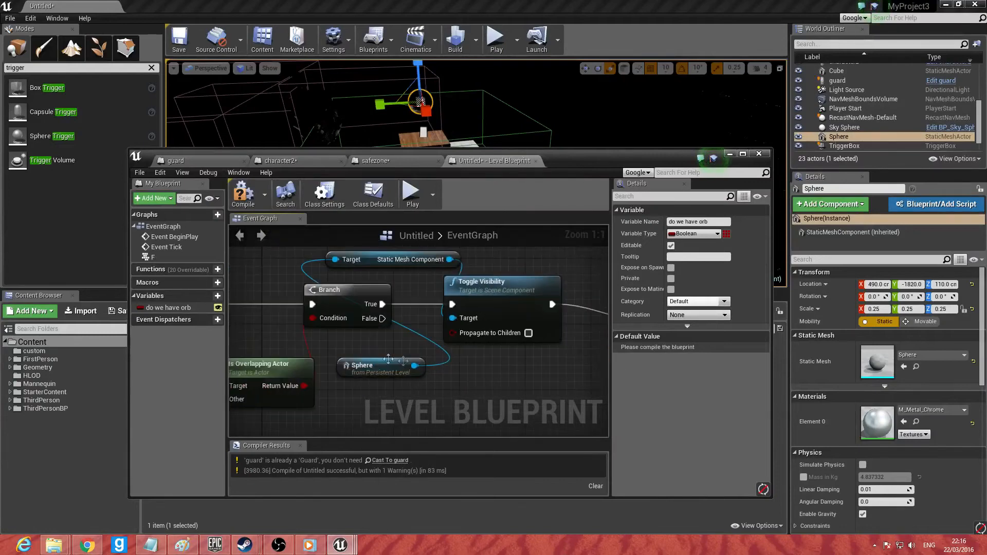
right_drag(331, 359, 474, 348)
right_drag(279, 319, 347, 317)
right_drag(447, 310, 360, 298)
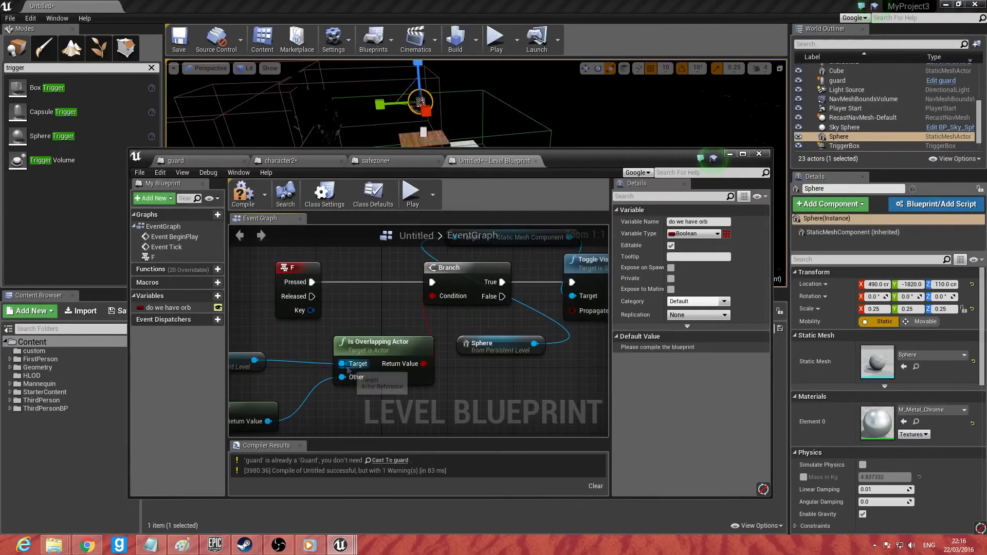
right_drag(292, 383, 304, 360)
right_drag(404, 300, 259, 364)
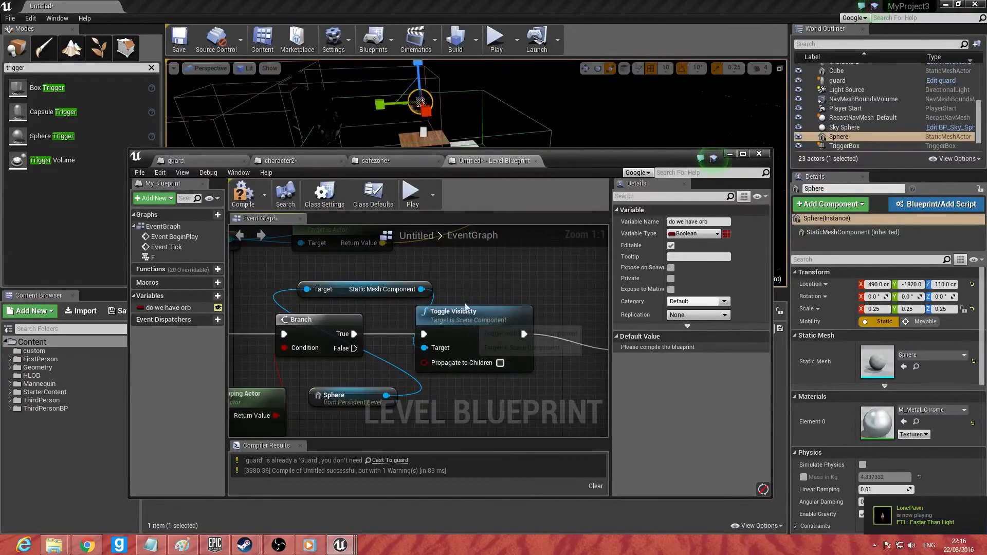
right_drag(454, 421, 261, 410)
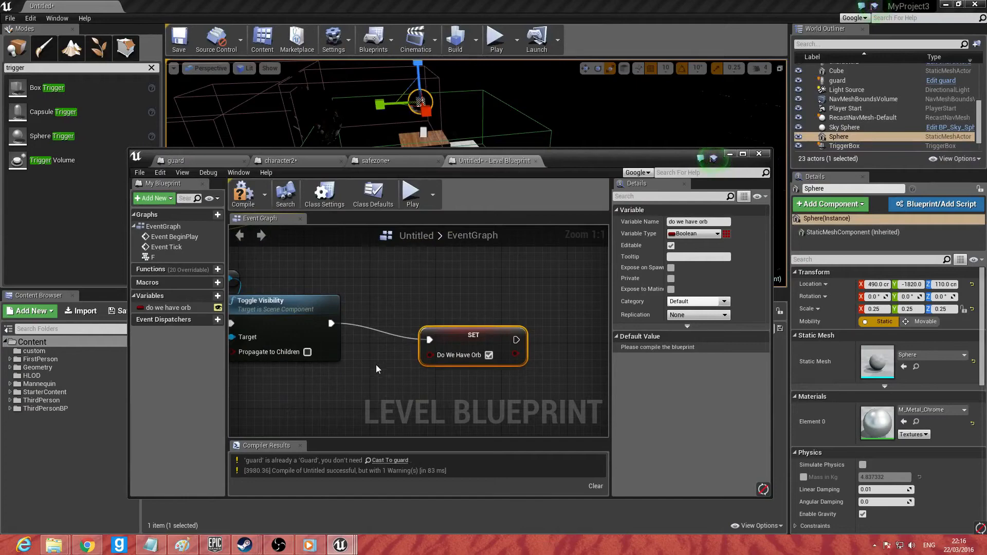
drag(489, 348, 489, 331)
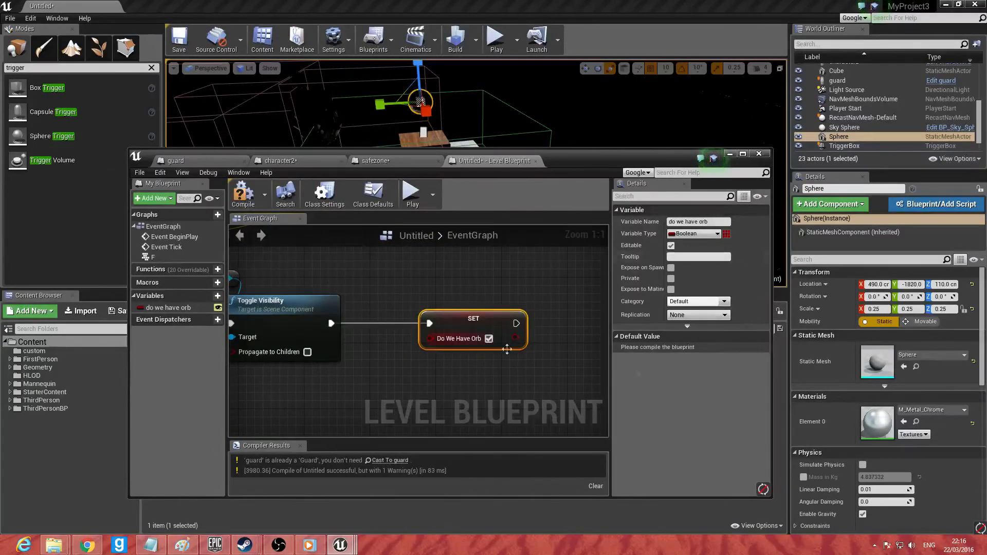
Step: Return to the level viewport, bring the walled area with the standing character into view, and switch the view mode to Unlit
right_drag(339, 354, 606, 300)
scroll(606, 300, down, 5)
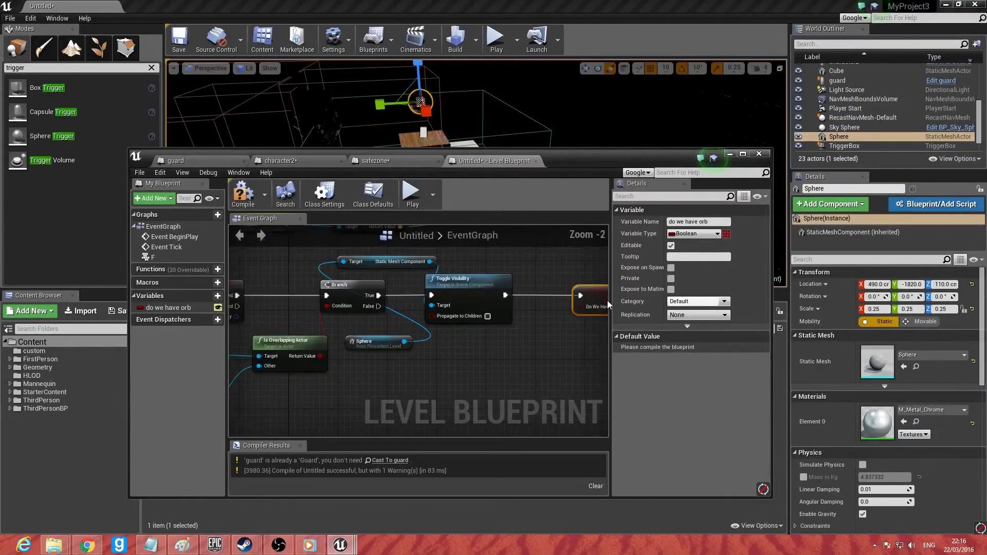
right_drag(492, 338, 486, 303)
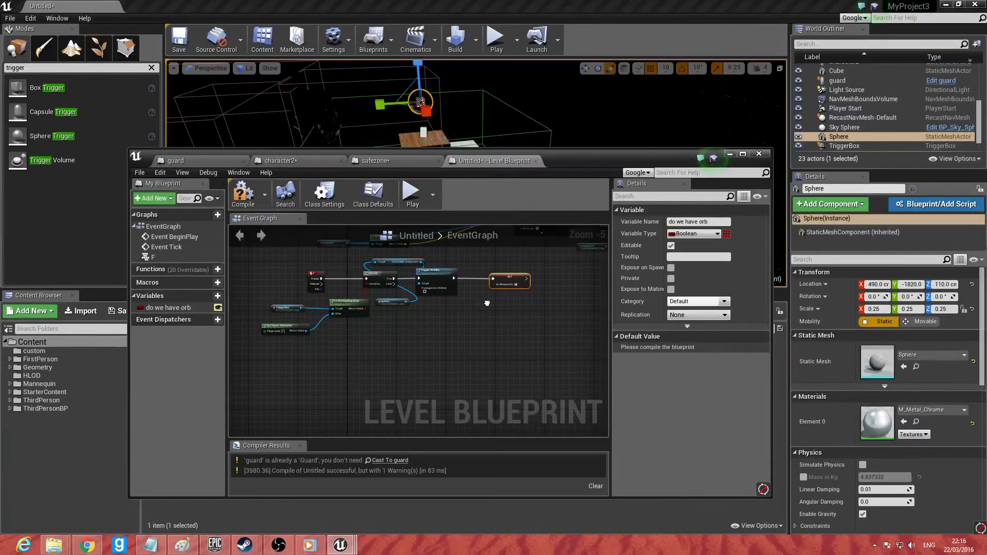
right_drag(507, 115, 381, 115)
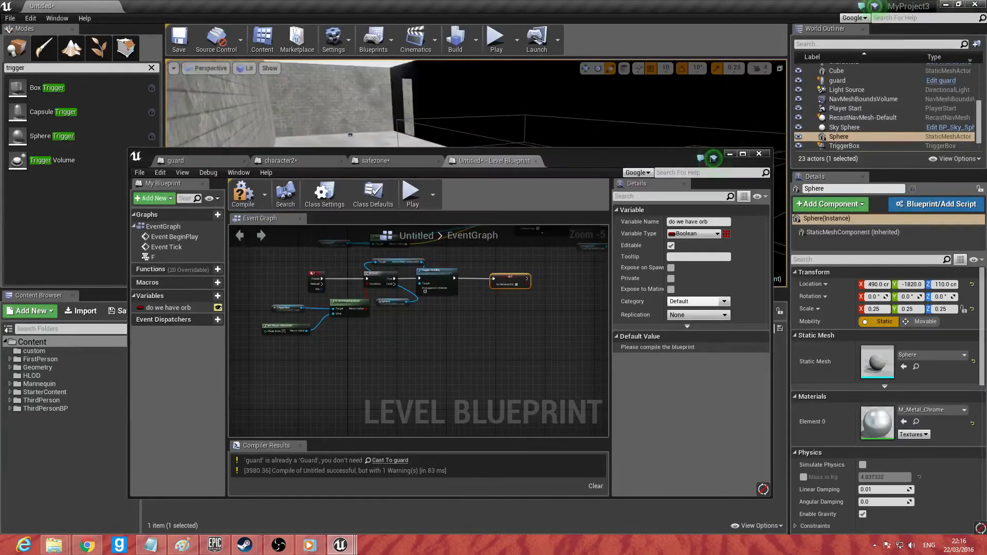
click(730, 154)
mouse_move(581, 190)
right_down()
mouse_move(540, 165)
mouse_move(550, 152)
mouse_move(571, 167)
mouse_move(576, 221)
mouse_move(612, 232)
mouse_move(576, 206)
right_up()
key(w)
key(s)
click(245, 68)
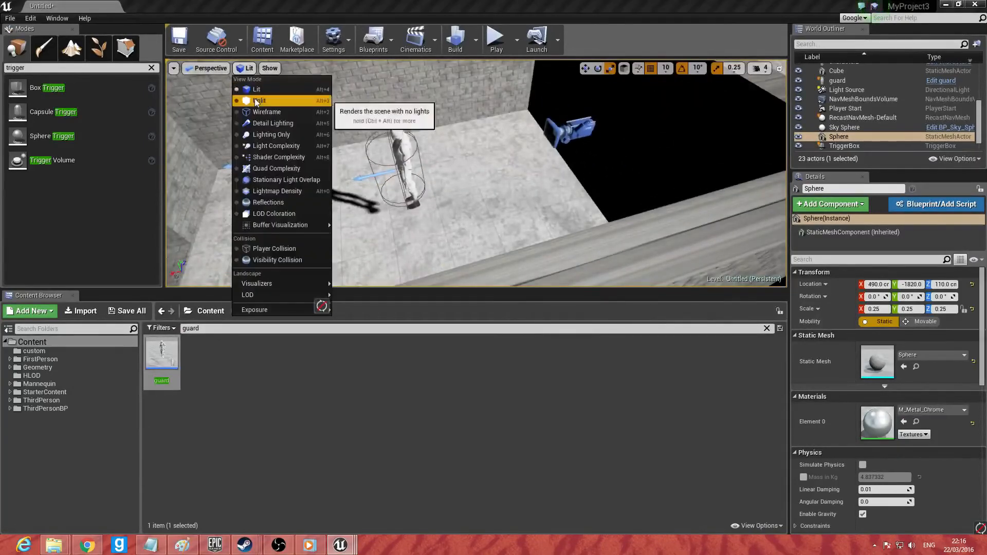
click(255, 102)
right_drag(463, 143, 478, 202)
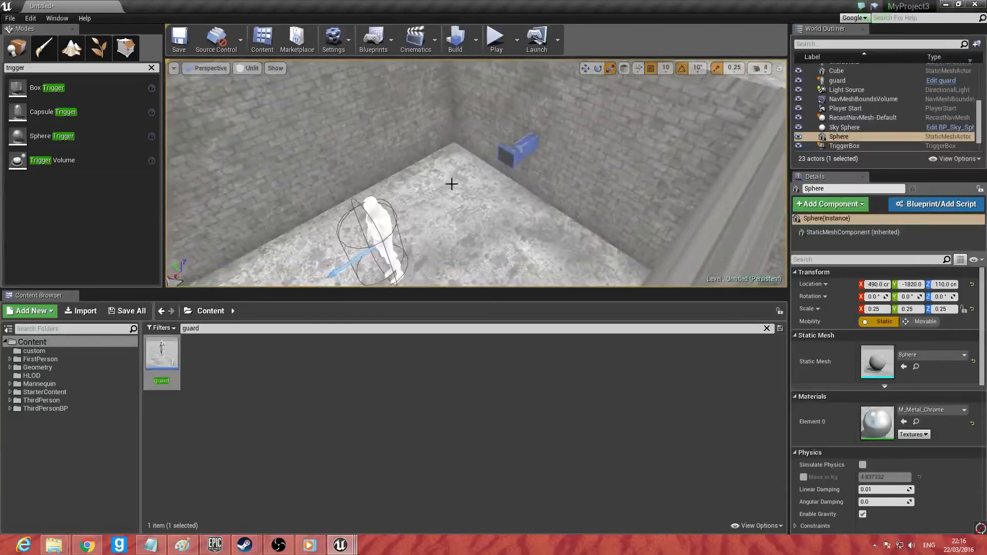
Step: Place a second box trigger at the standing character's feet and set its Box Extent to 250 on X, Y and Z
drag(366, 220, 397, 268)
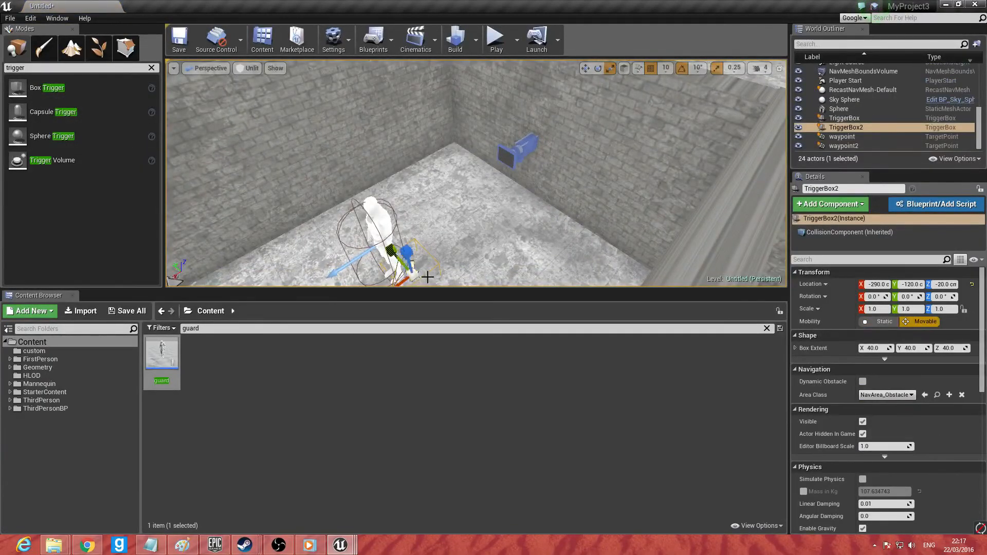
key(f)
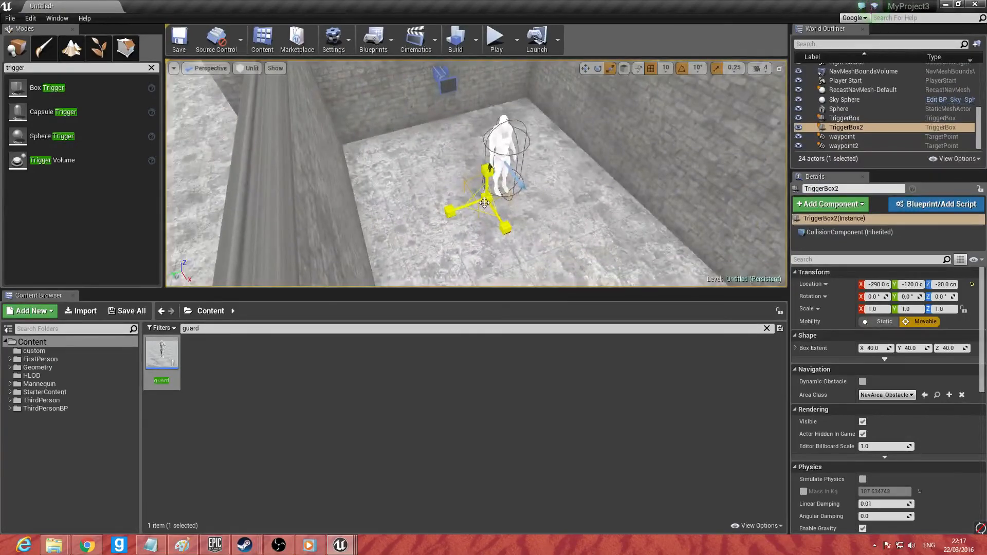
drag(489, 168, 490, 167)
right_drag(490, 167, 490, 167)
right_drag(565, 118, 576, 107)
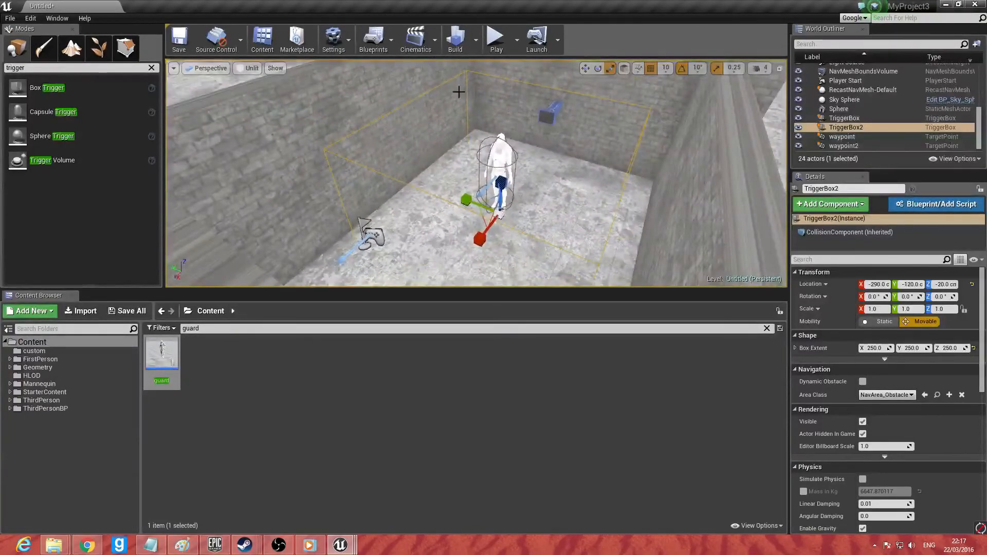
Step: Add an OnActorBeginOverlap event for TriggerBox2 in the Level Blueprint, below the Get Player Character node
click(373, 40)
click(401, 129)
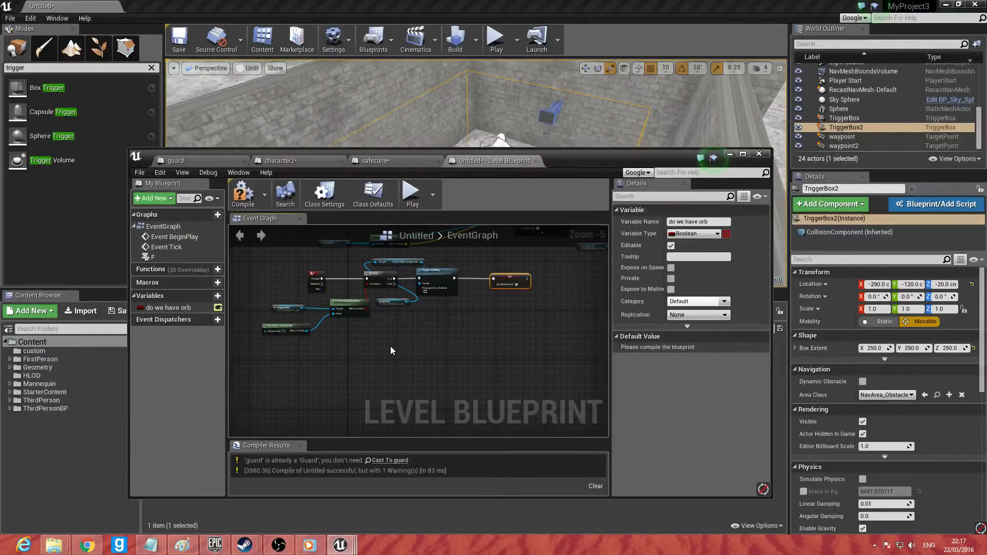
right_drag(391, 347, 395, 432)
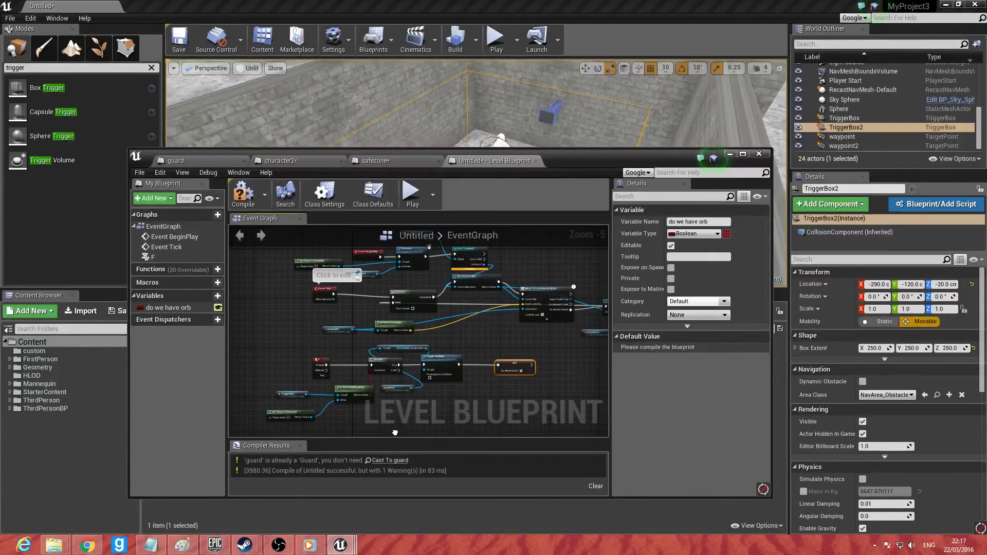
right_drag(394, 432, 457, 335)
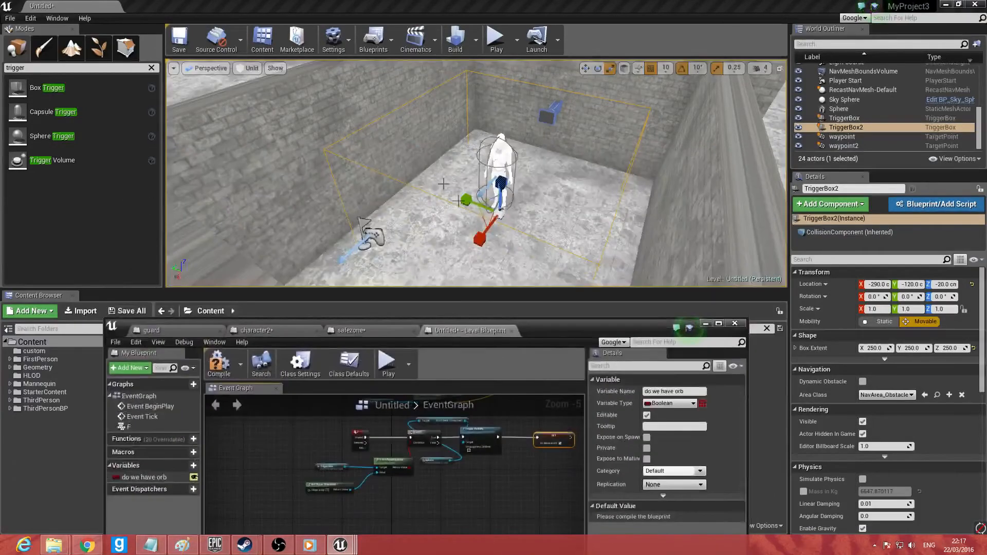
right_drag(483, 174, 495, 194)
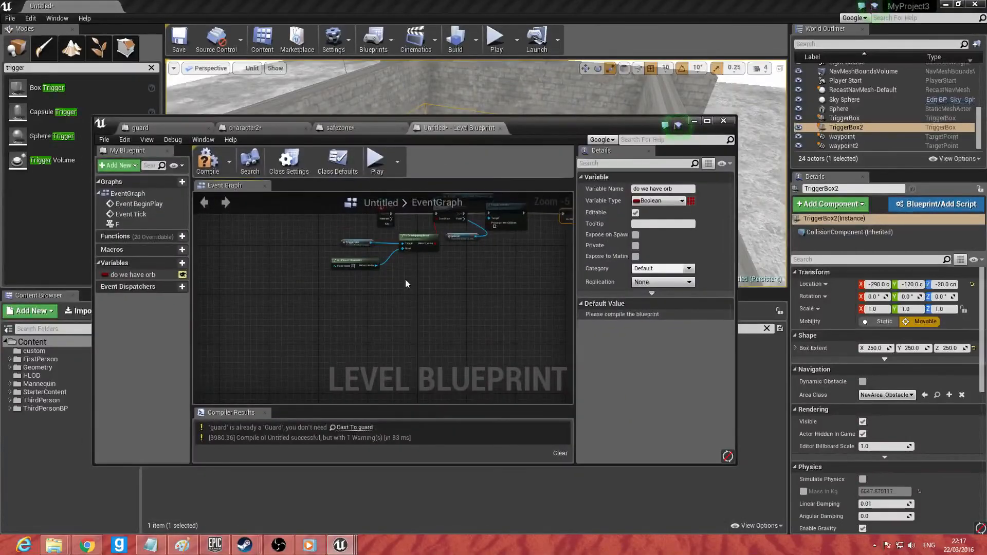
scroll(405, 282, up, 4)
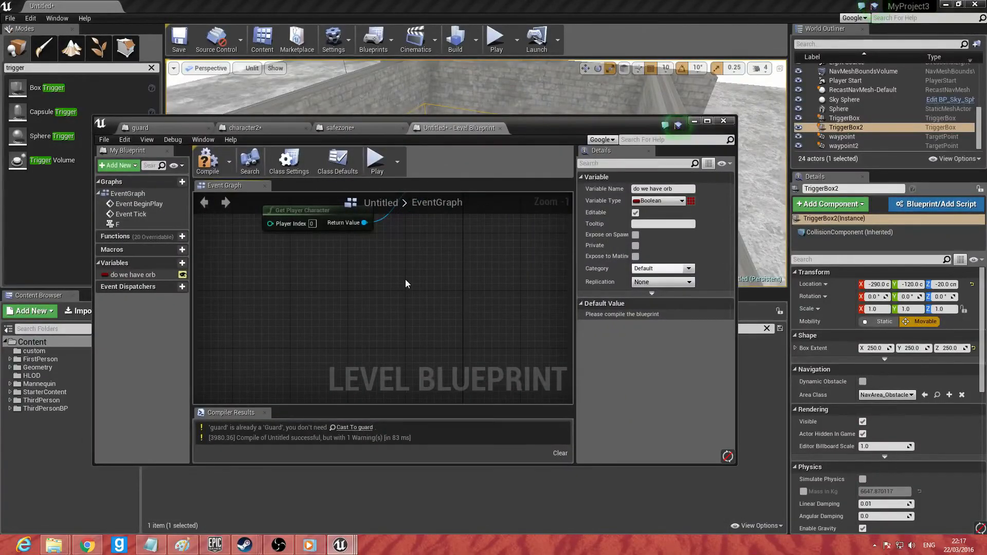
right_drag(402, 279, 395, 313)
right_click(351, 314)
text(on actorbe)
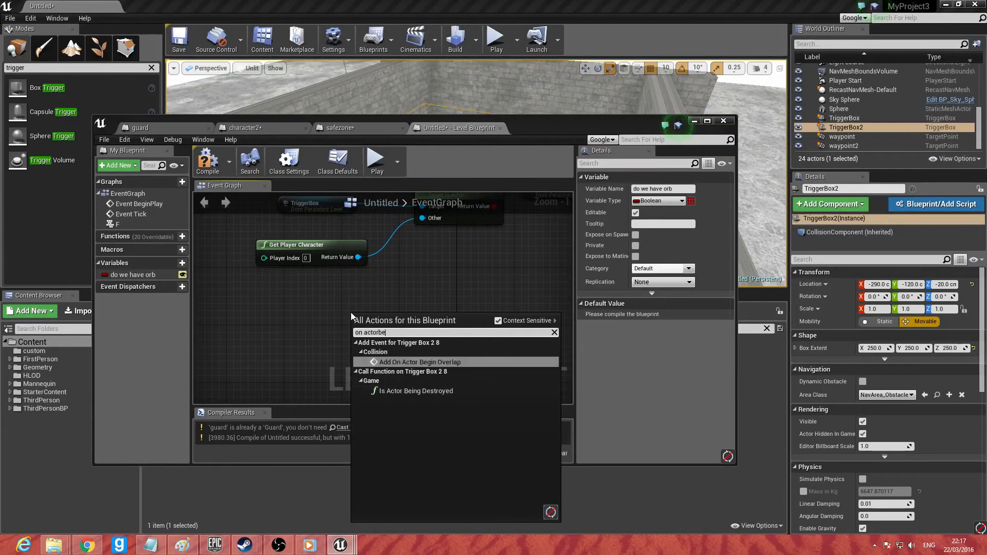
key(Return)
drag(380, 321, 344, 321)
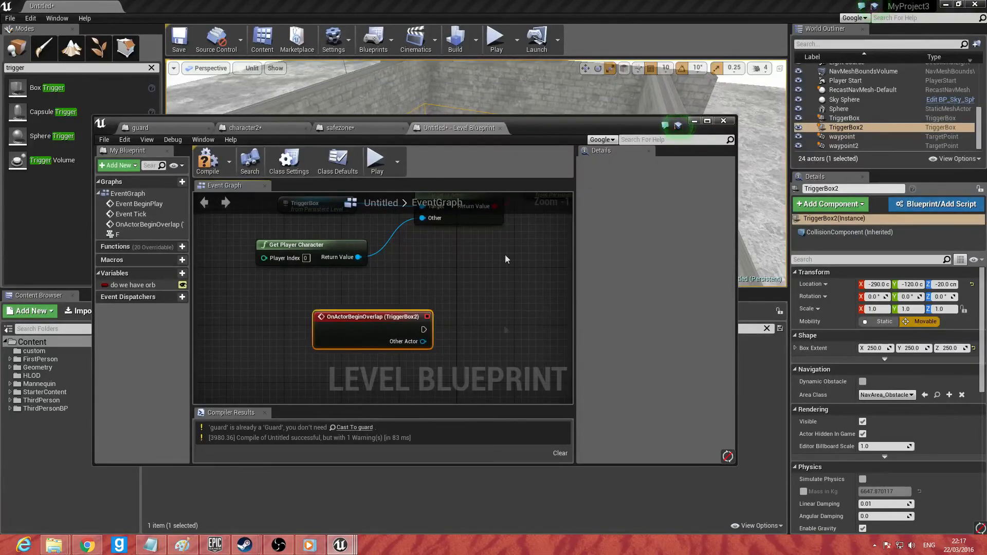
Step: Run a Branch node from the TriggerBox2 overlap event and feed its Condition with a Get node for "do we have orb"
right_drag(466, 302, 421, 296)
drag(378, 322, 465, 324)
text(branch)
key(Return)
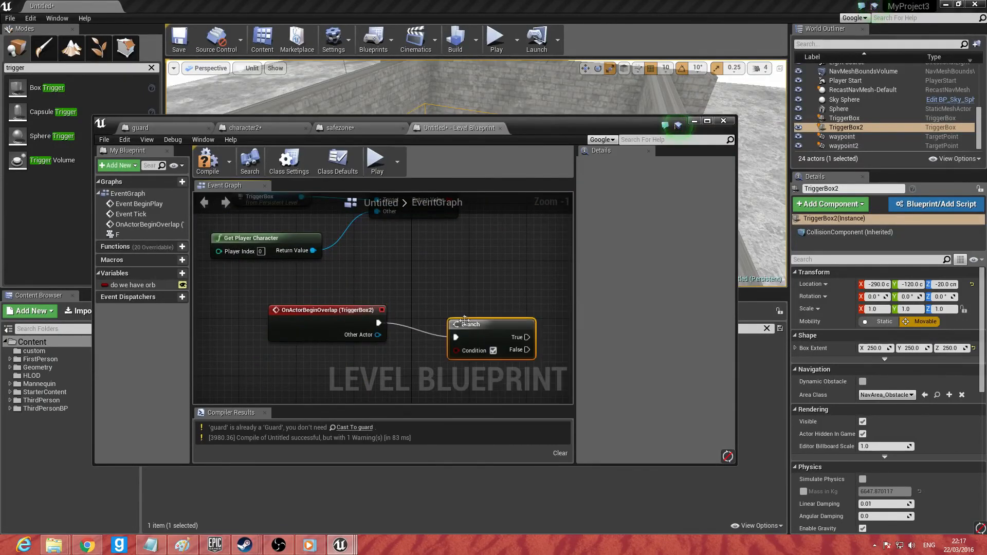
click(132, 285)
drag(133, 285, 319, 384)
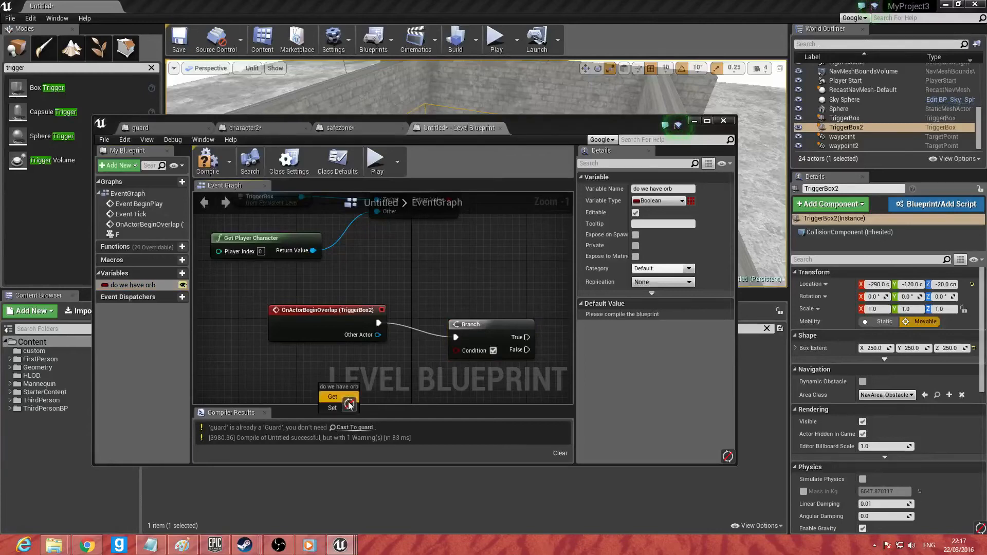
click(340, 398)
drag(373, 391, 457, 346)
Step: Add an Open Level node running from the True output of the new Branch
right_drag(501, 343, 374, 341)
drag(388, 330, 467, 276)
text(open)
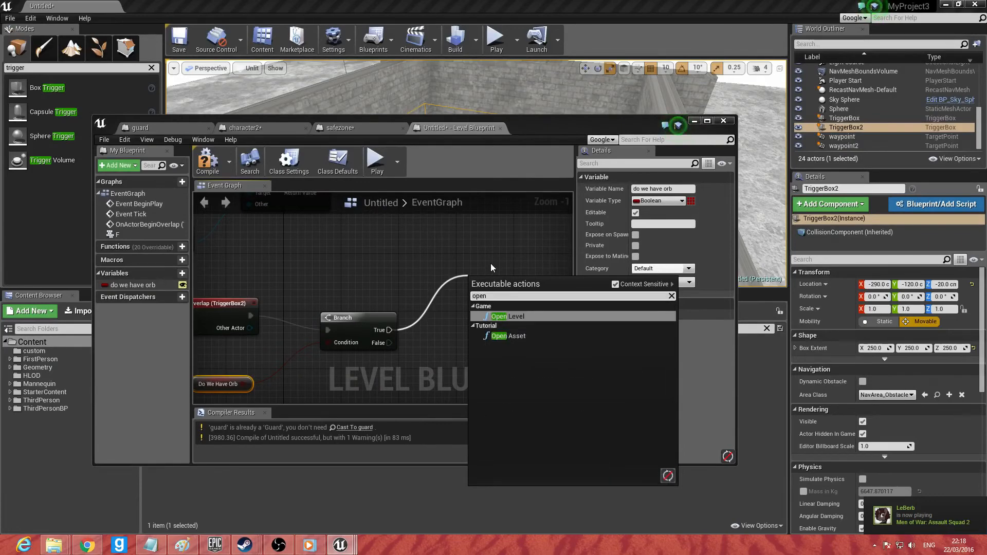
key(Return)
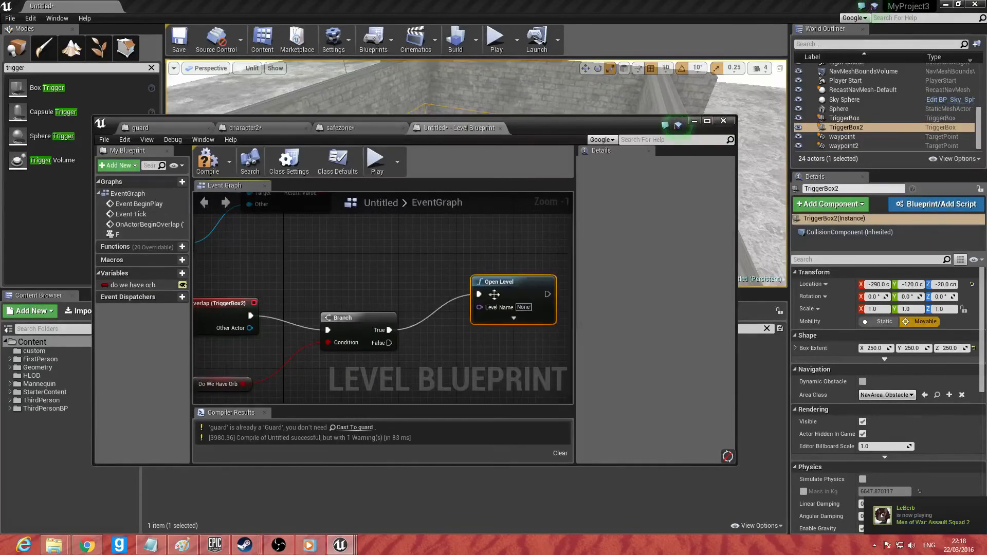
Step: Save the level as NewMap in /Game/Maps
click(7, 20)
click(179, 38)
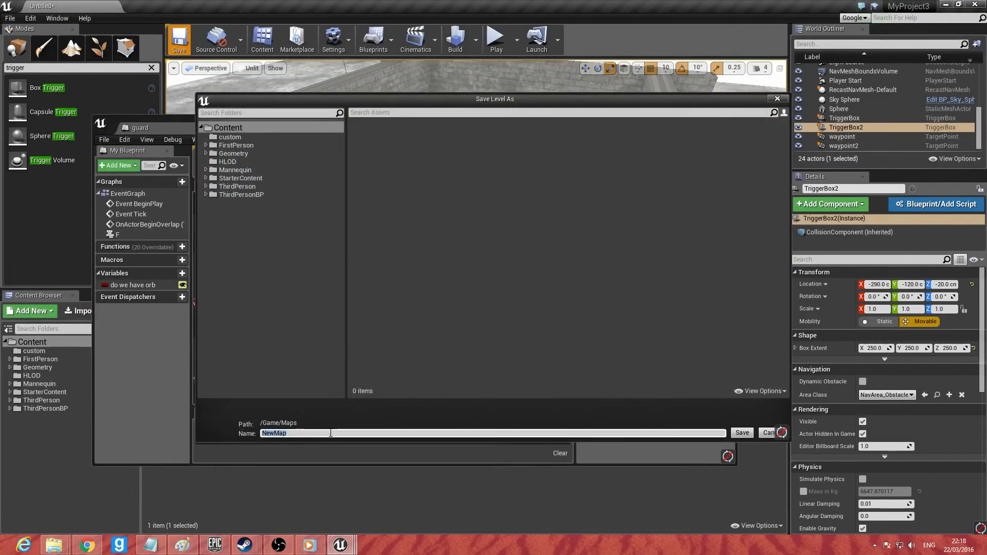
click(742, 433)
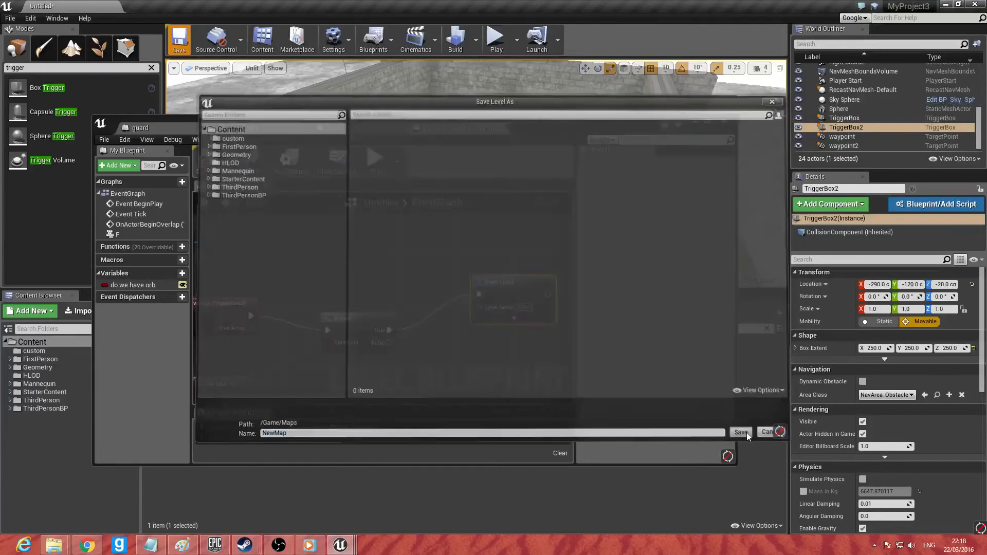
Step: Set the Open Level node's Level Name to newmap and compile the Level Blueprint
click(524, 307)
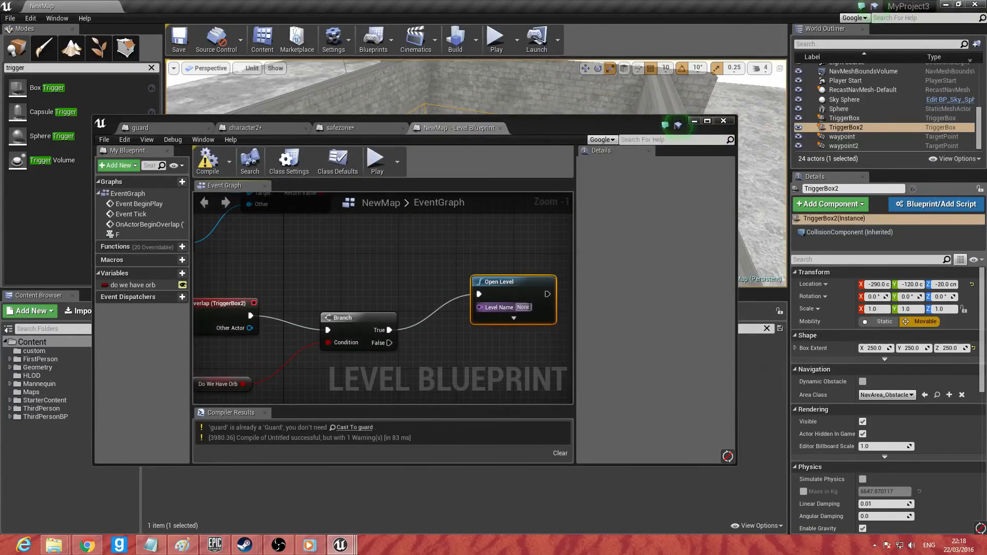
key(BackSpace)
text(newmap)
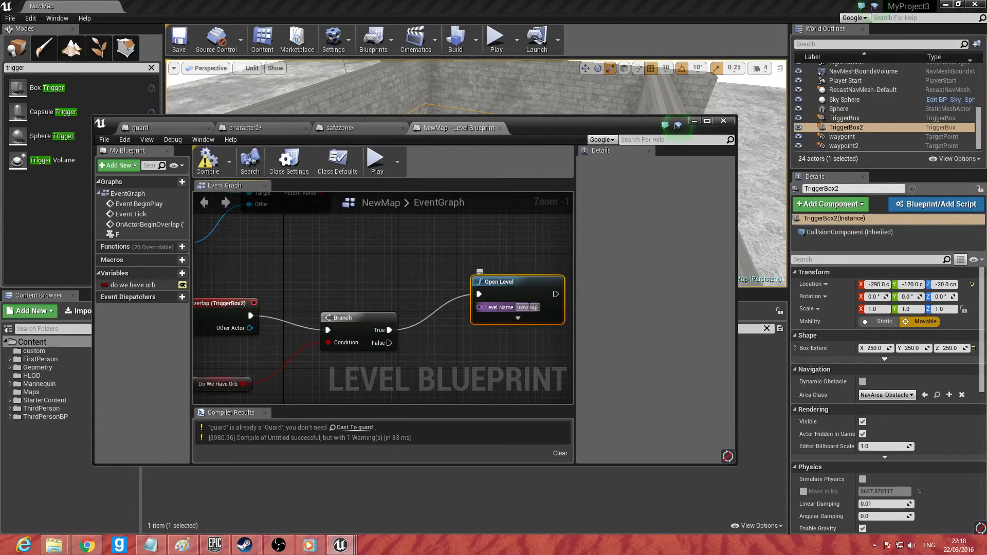
right_drag(374, 357, 494, 289)
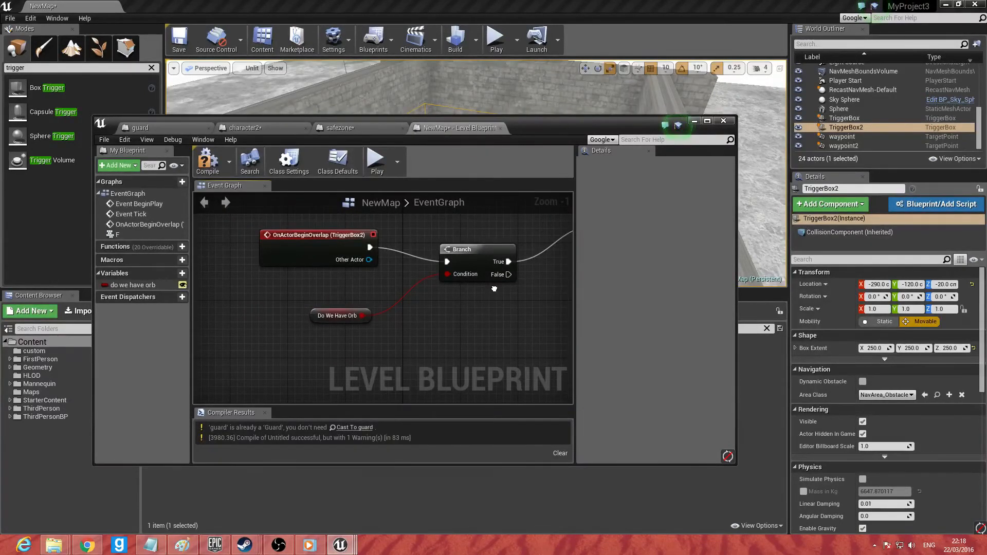
right_drag(494, 289, 492, 290)
click(207, 162)
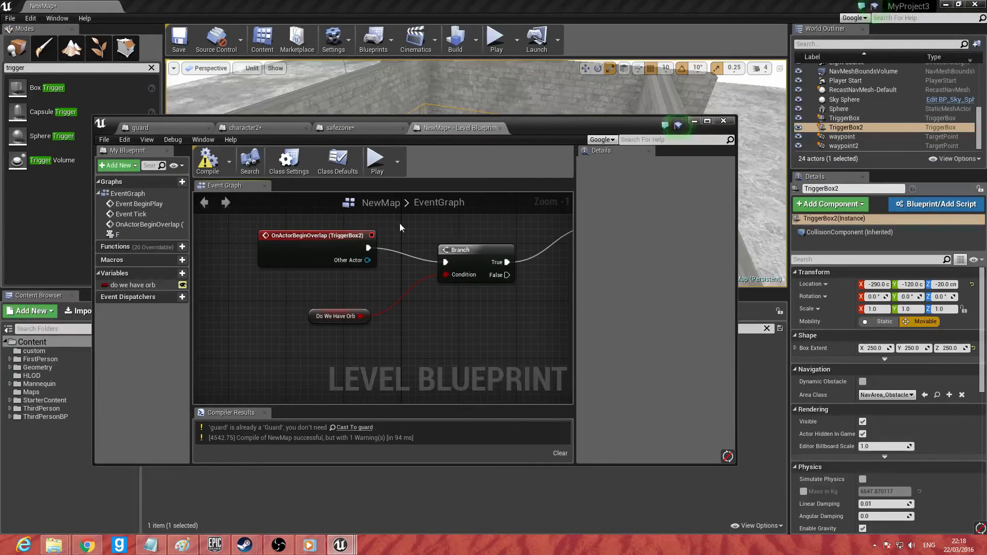
scroll(338, 372, down, 5)
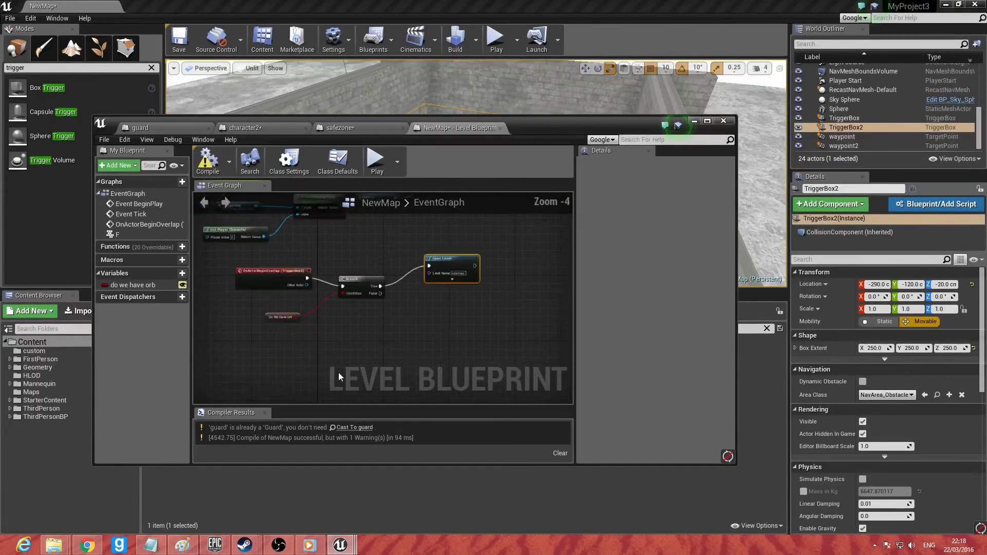
scroll(338, 371, up, 3)
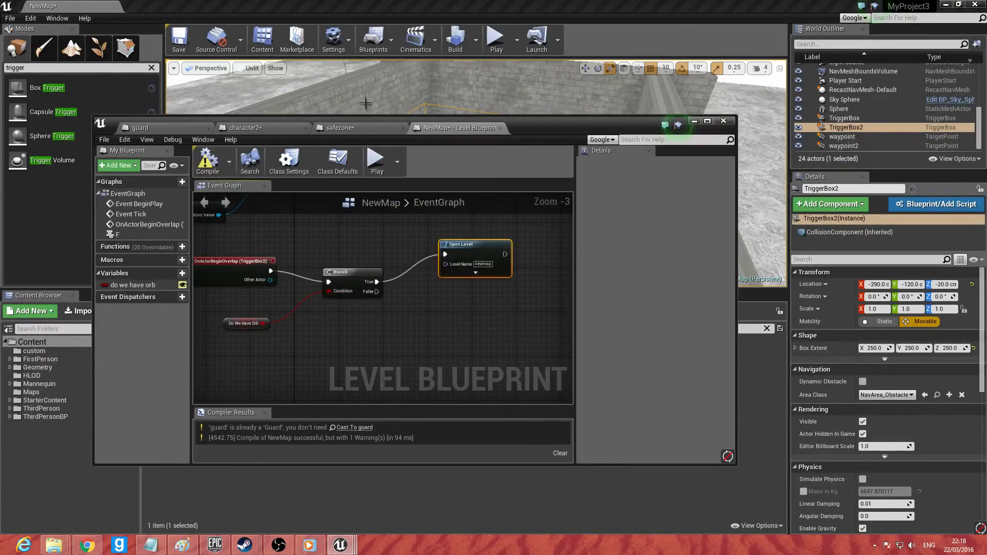
Step: Play-test the level by following the guard down the corridor to the sphere, collecting it and returning to the trigger box
drag(552, 128, 580, 385)
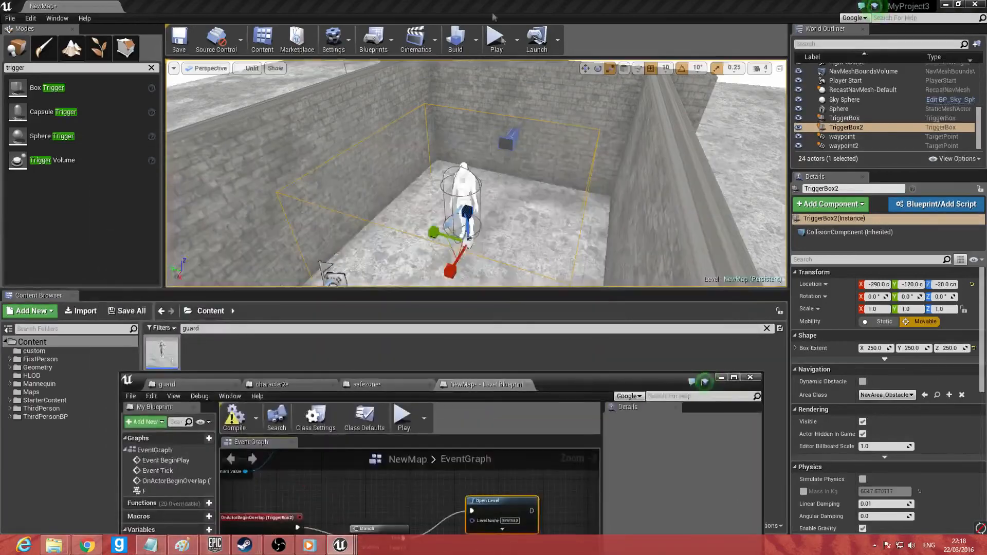
click(497, 47)
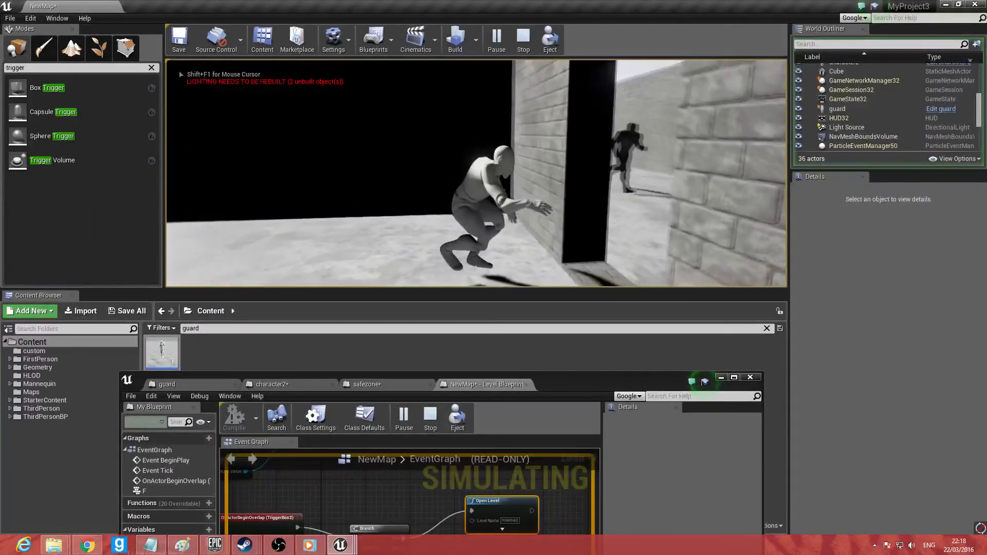
key(w)
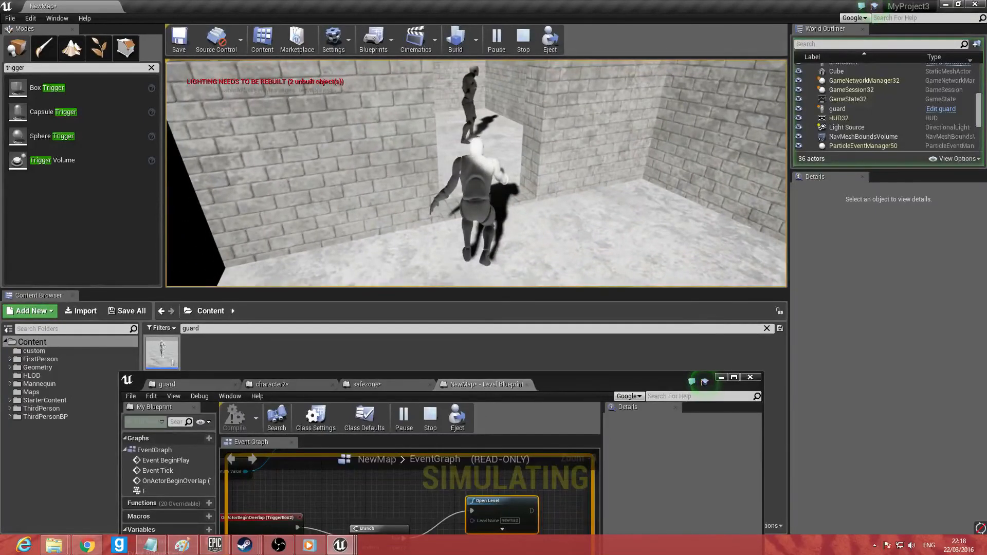
key(c)
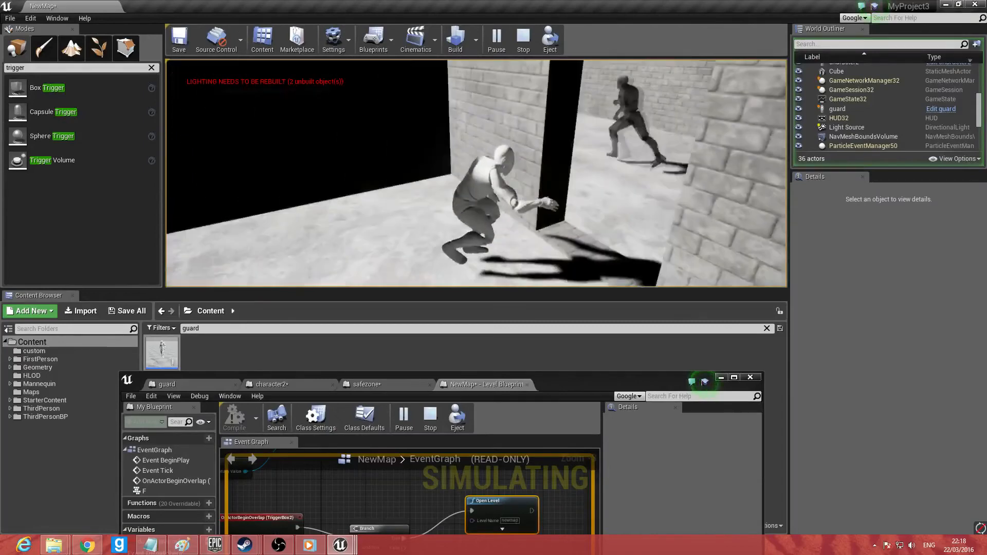
key(w)
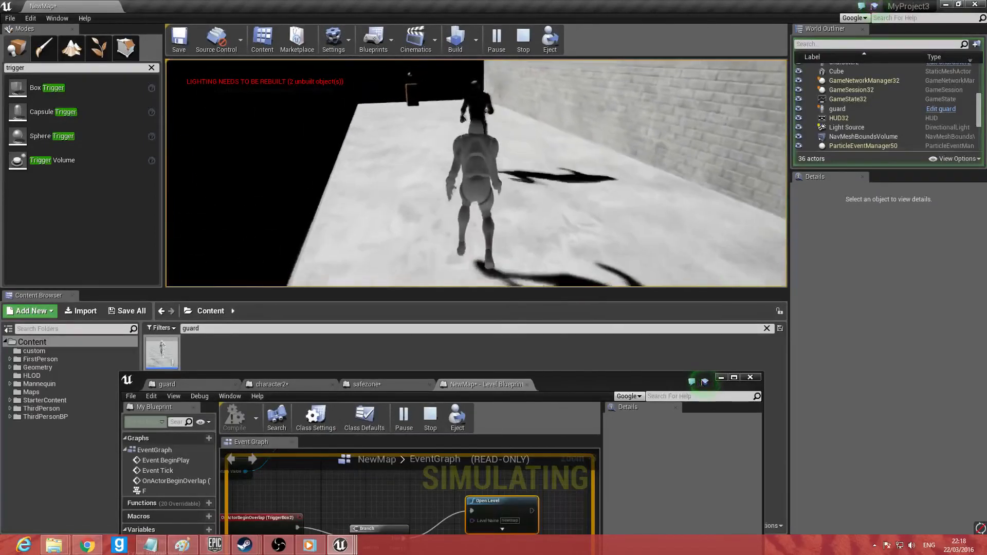
key(alt+Tab)
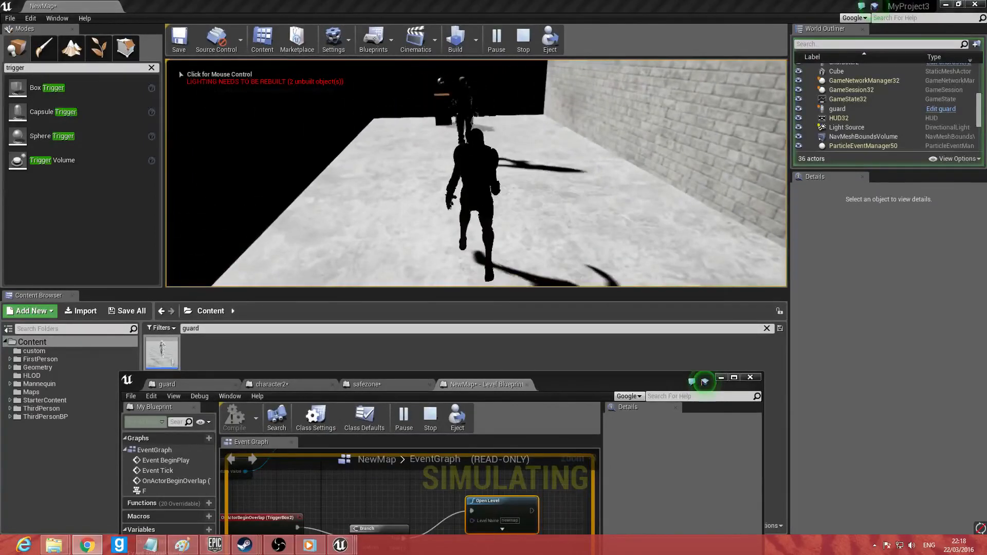
click(255, 220)
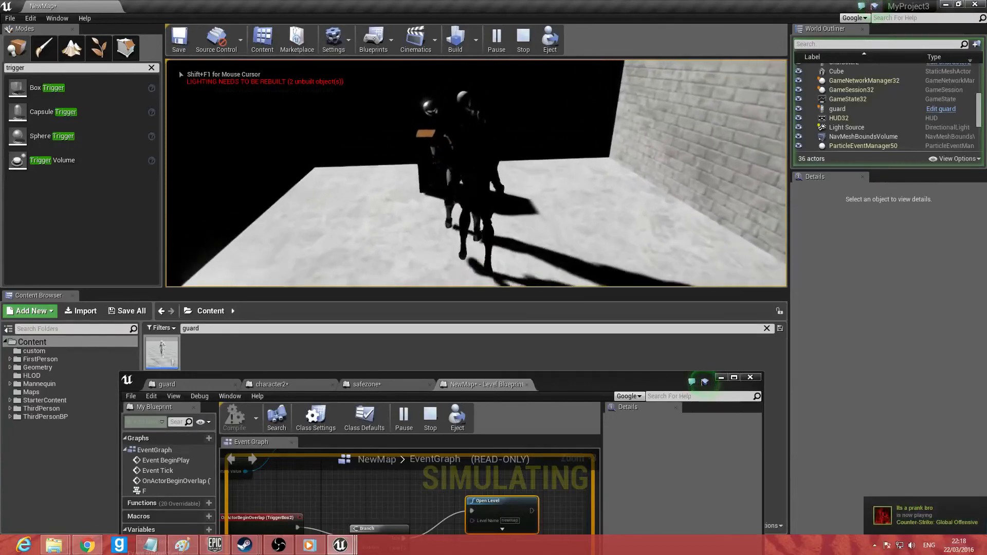
key(w)
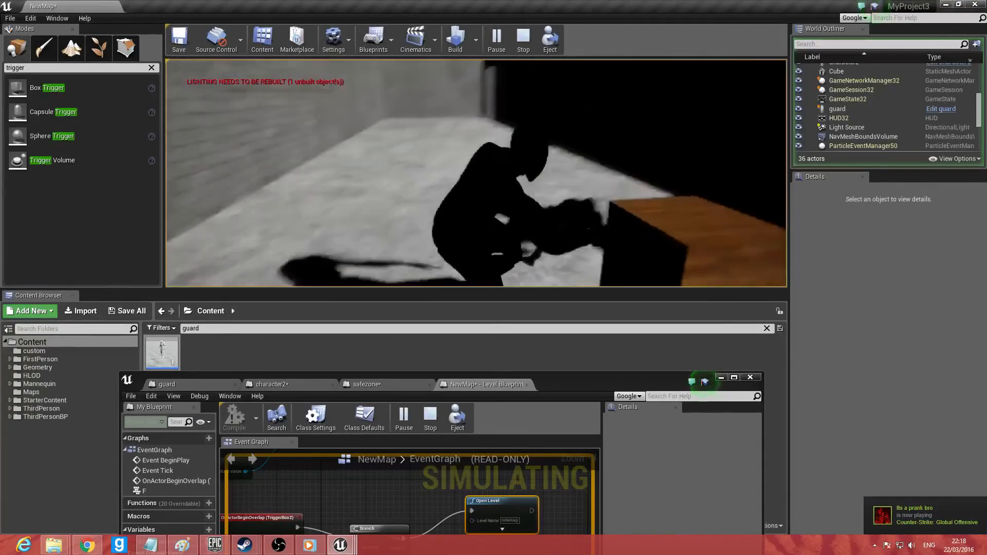
key(w)
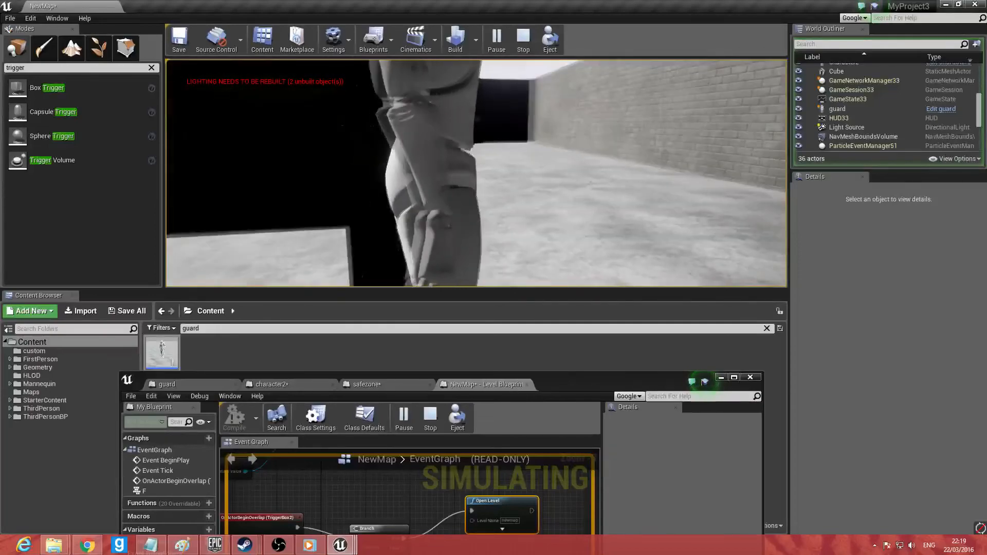
key(Escape)
Step: Duplicate the guard and place the copy further along the corridor at about X 490, Y -600
right_drag(680, 268, 726, 247)
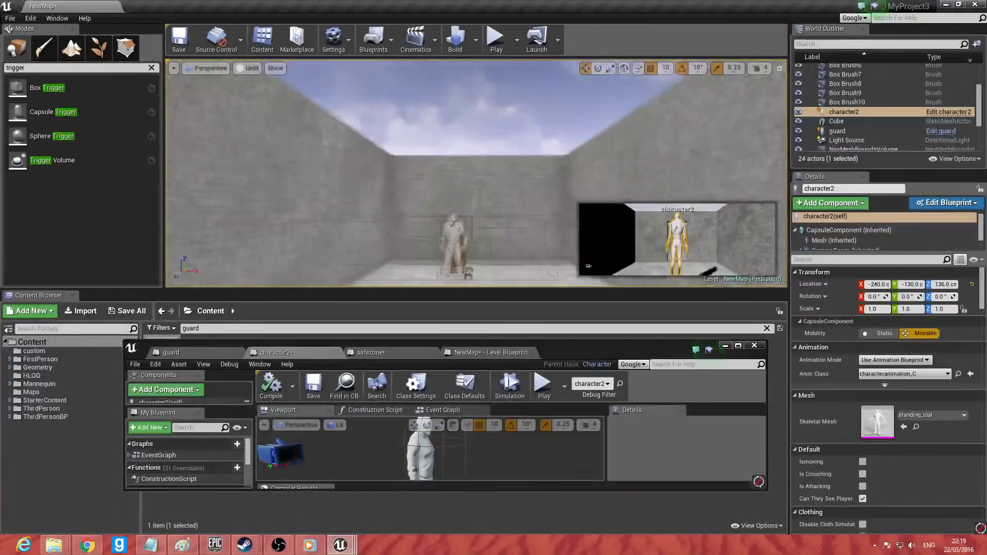
right_drag(437, 170, 400, 196)
click(558, 113)
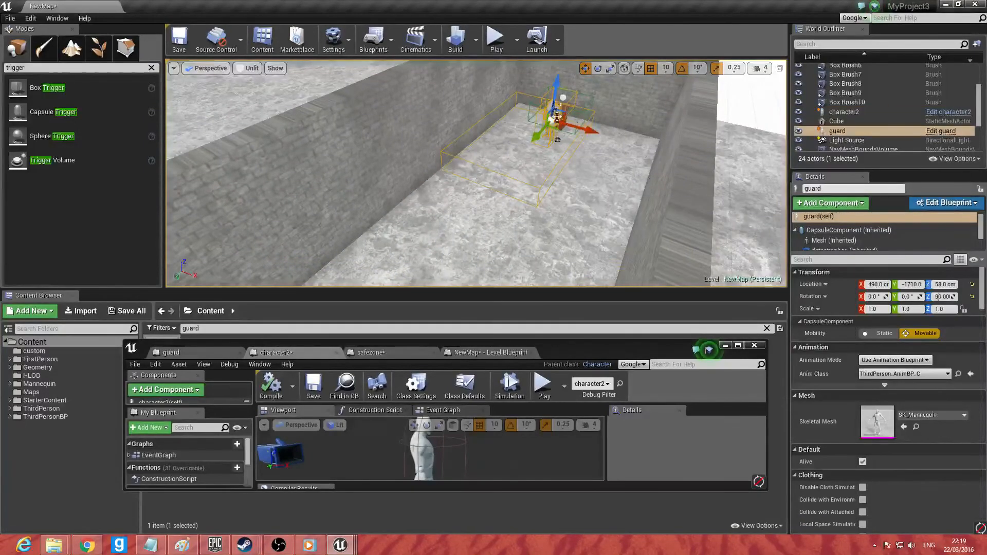
drag(546, 125, 210, 249)
right_drag(388, 144, 399, 133)
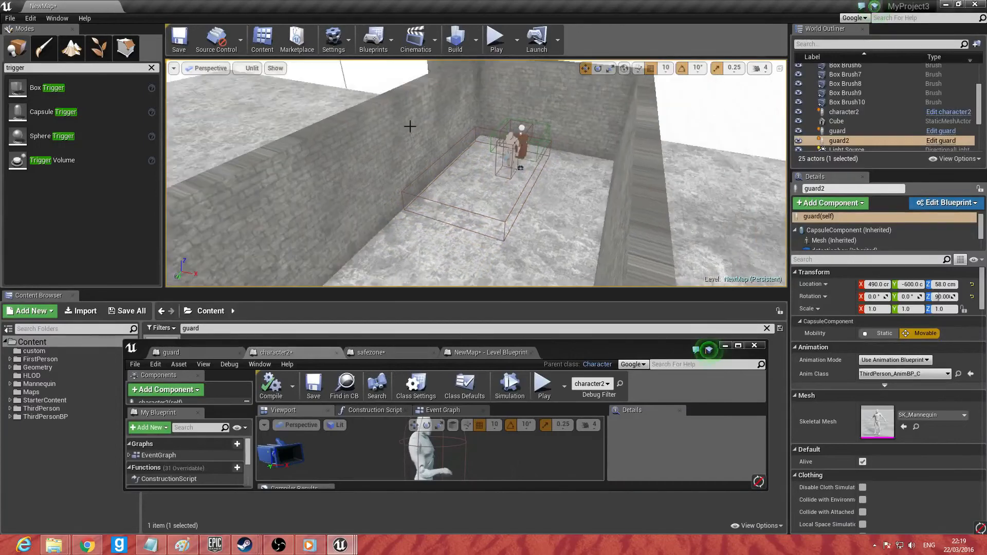
Step: Move the guard copy beside the starting room at about X 200, Y -130 and turn it to a Z rotation of 0°
right_drag(606, 178, 498, 195)
drag(491, 174, 398, 193)
key(e)
drag(435, 235, 406, 162)
key(w)
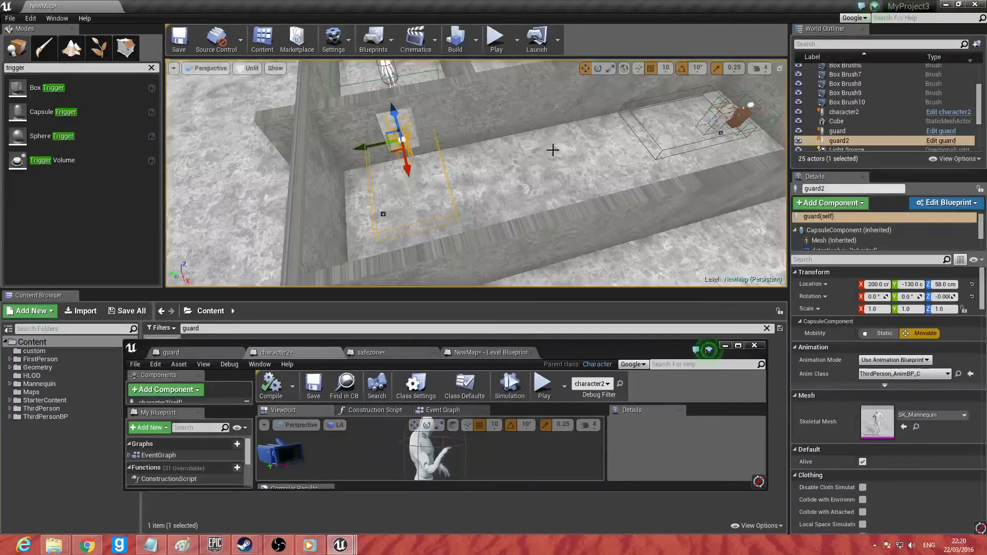
Step: Place an additive BSP box in the corridor at about X 710, Y -1090
right_drag(555, 153, 632, 126)
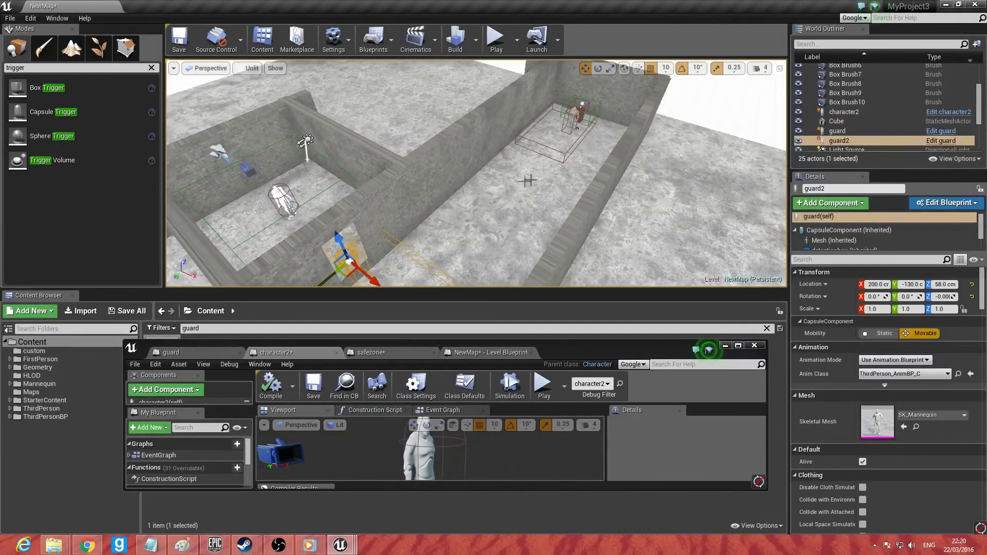
right_drag(566, 131, 550, 152)
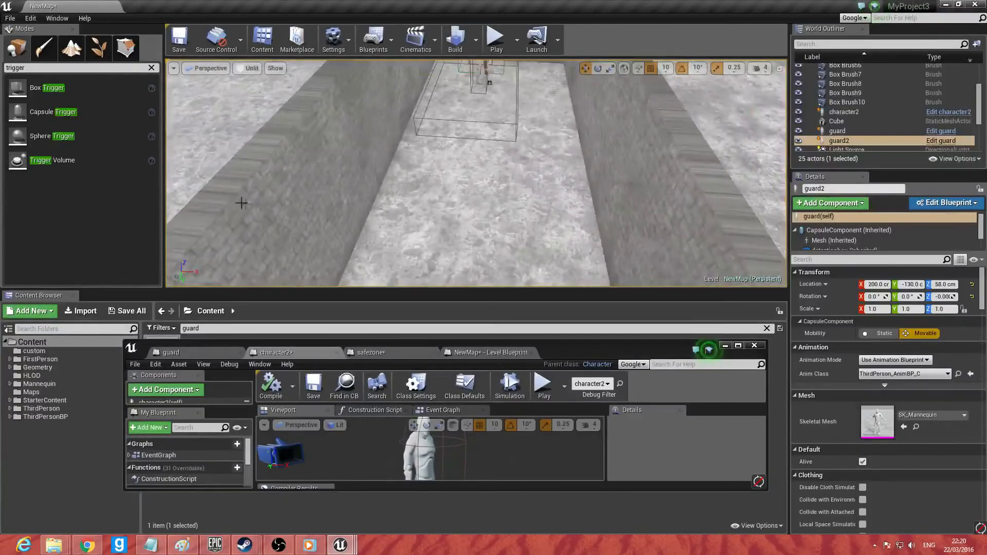
click(44, 48)
click(24, 59)
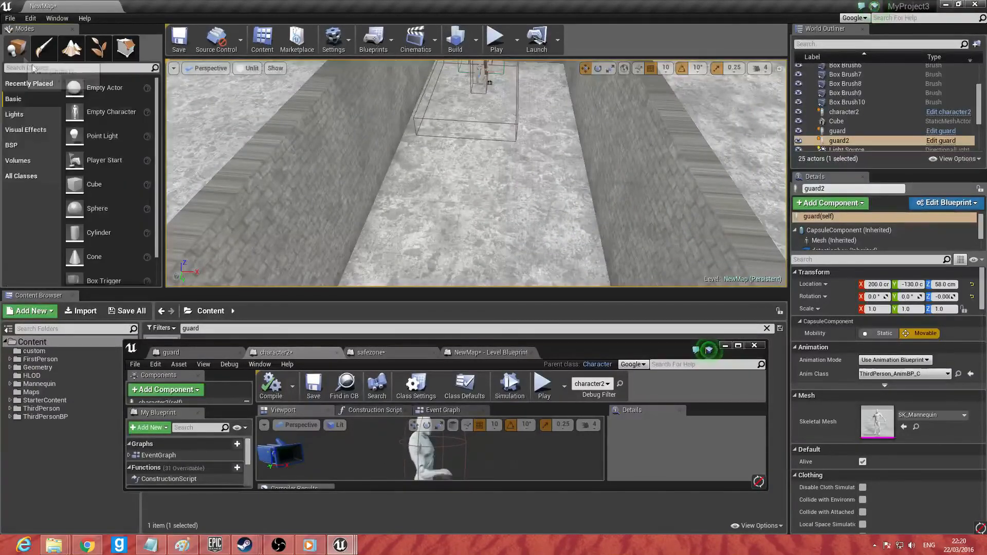
click(12, 145)
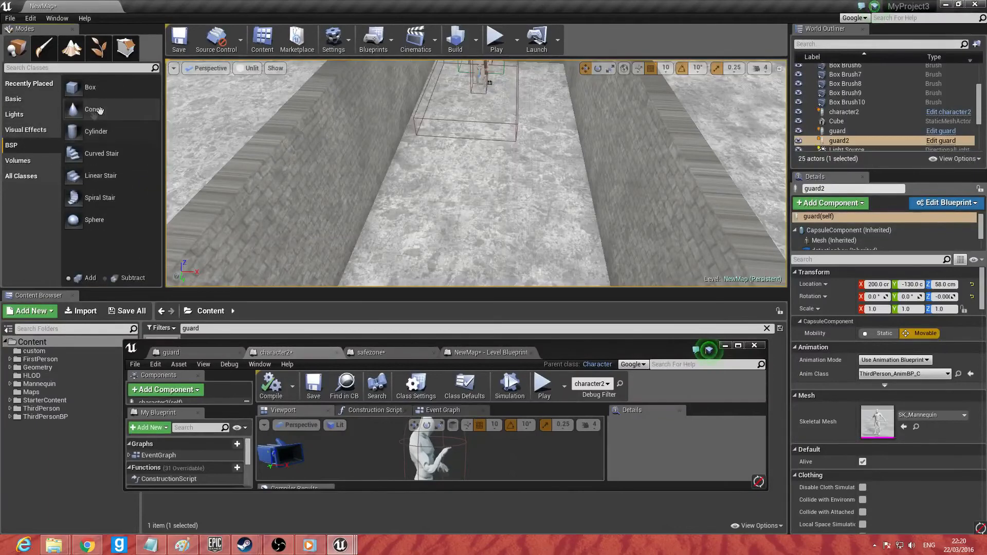
mouse_move(90, 88)
mouse_down()
mouse_move(522, 161)
mouse_move(535, 191)
mouse_up()
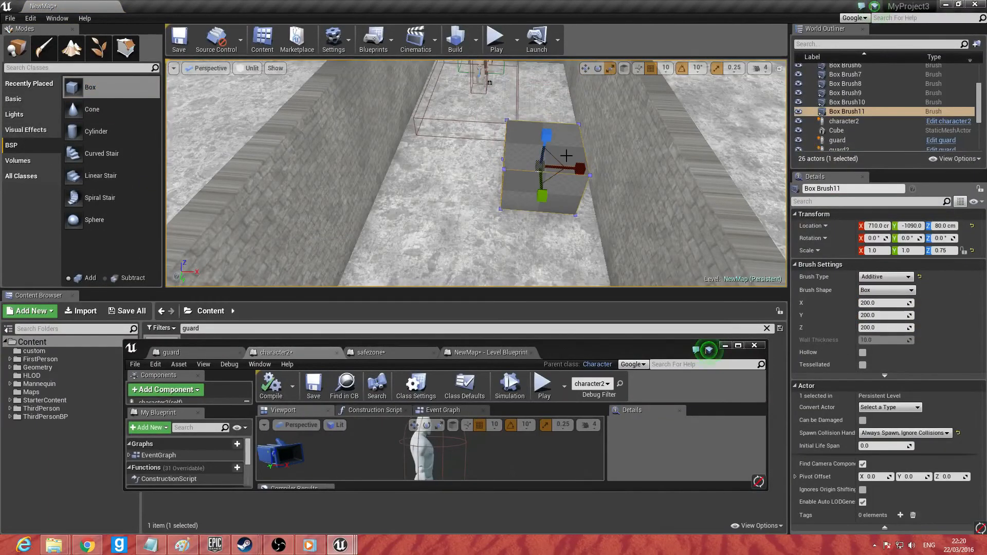
Step: Lower the new box to about Z 20 and rotate it to -90° about Z
key(w)
right_drag(553, 167, 634, 129)
drag(564, 176, 559, 204)
mouse_move(558, 203)
right_down()
mouse_move(488, 206)
mouse_move(503, 204)
mouse_move(509, 177)
mouse_move(530, 204)
right_up()
key(e)
drag(531, 204, 488, 227)
Step: Set the box against the corridor wall at about X 790 with an X scale of 0.25, and duplicate it to about Y -930
key(w)
drag(537, 208, 589, 213)
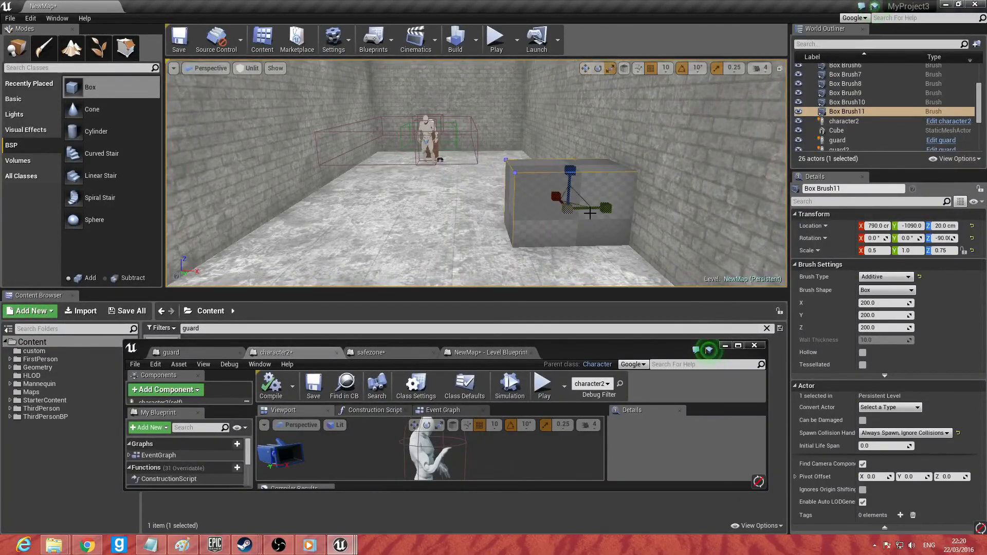
alt+drag(568, 199, 615, 264)
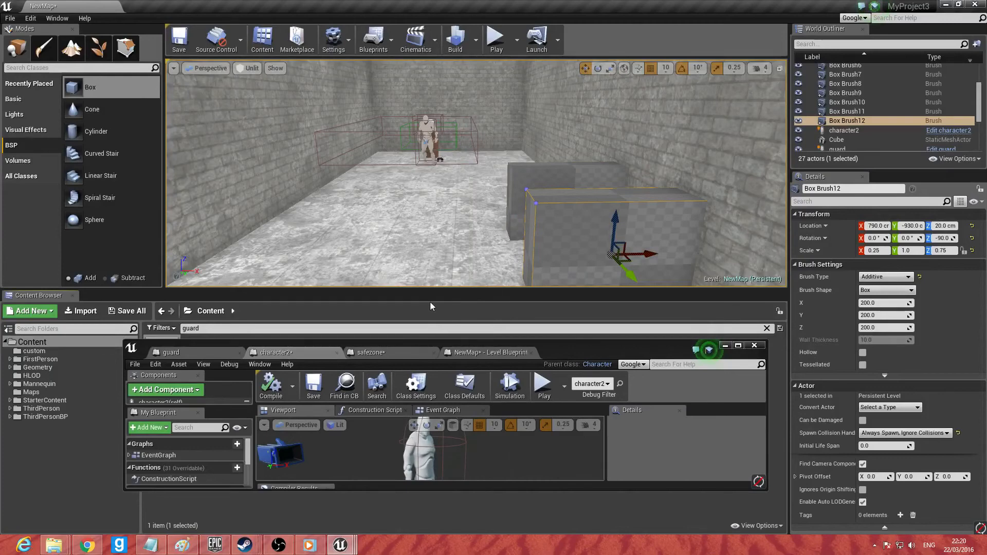
Step: Find the safezone asset by searching for "safe" and place it between the two boxes at about X 790, Y -1010
drag(570, 345, 581, 515)
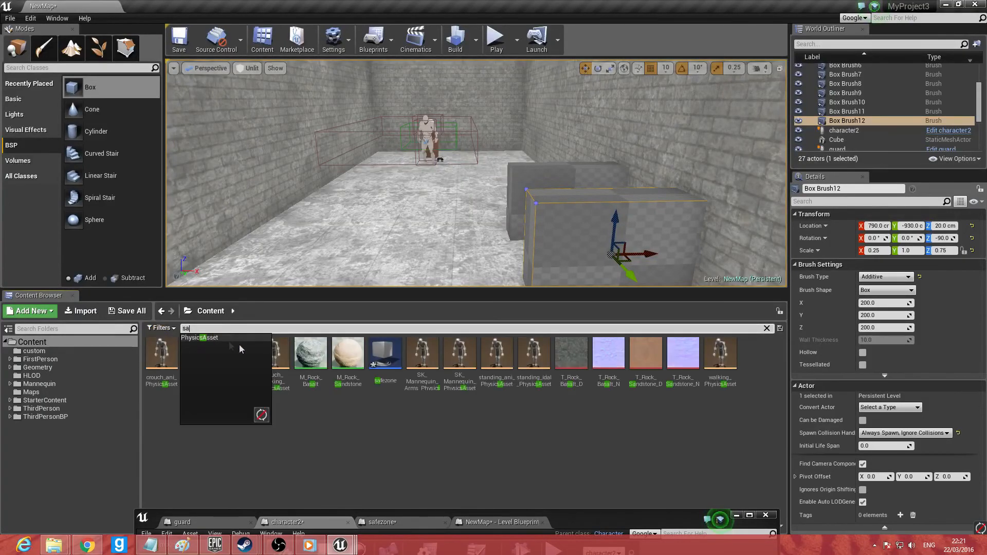
text(fe)
drag(162, 354, 524, 245)
mouse_move(514, 226)
right_down()
mouse_move(647, 226)
mouse_move(519, 227)
right_up()
drag(570, 185, 495, 183)
Step: Enlarge the safezone to span both boxes, with a box extent of about 97.5 × 105 × 97.5
key(e)
key(r)
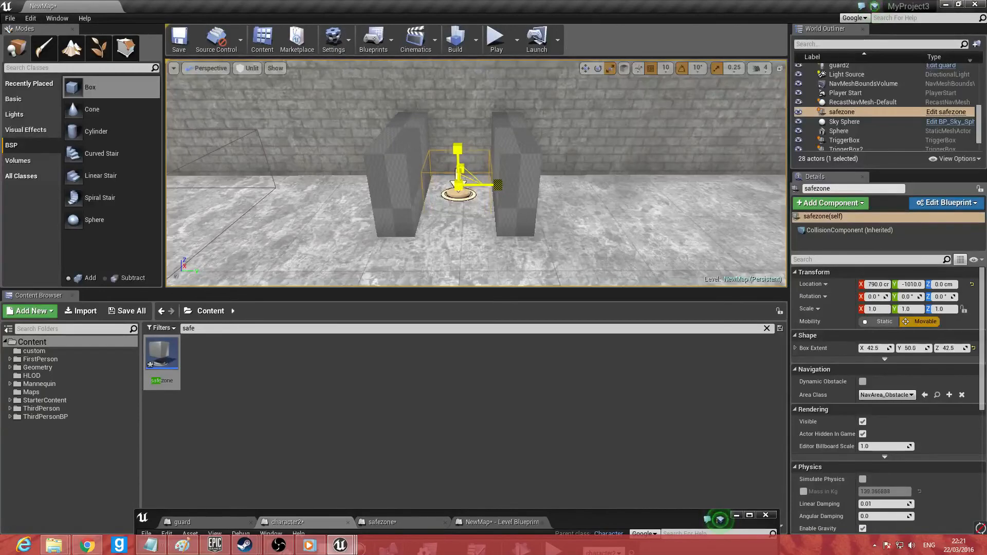
drag(459, 185, 464, 179)
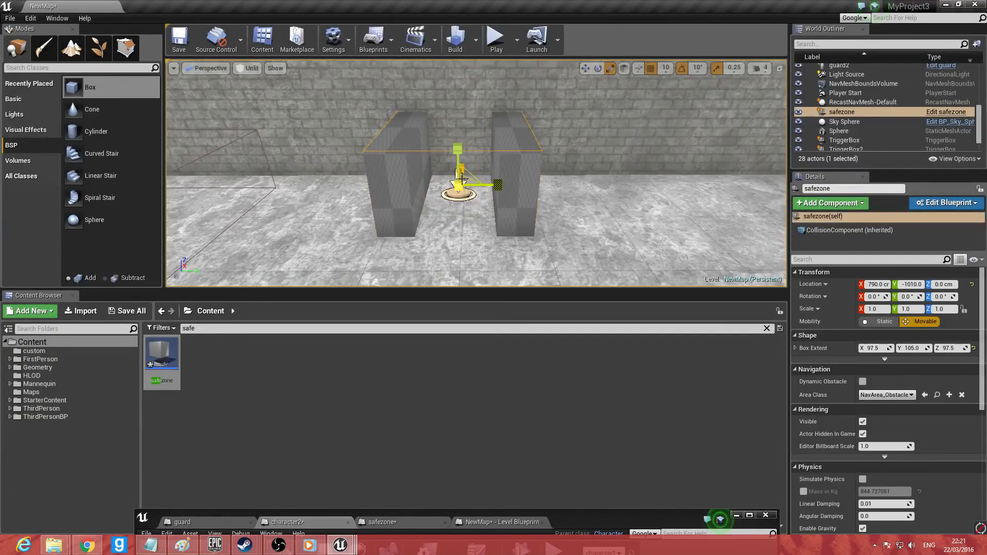
Step: Playtest the level, leading the character through the doorway and down the corridor to the hiding spot between the two boxes
right_drag(458, 162, 416, 139)
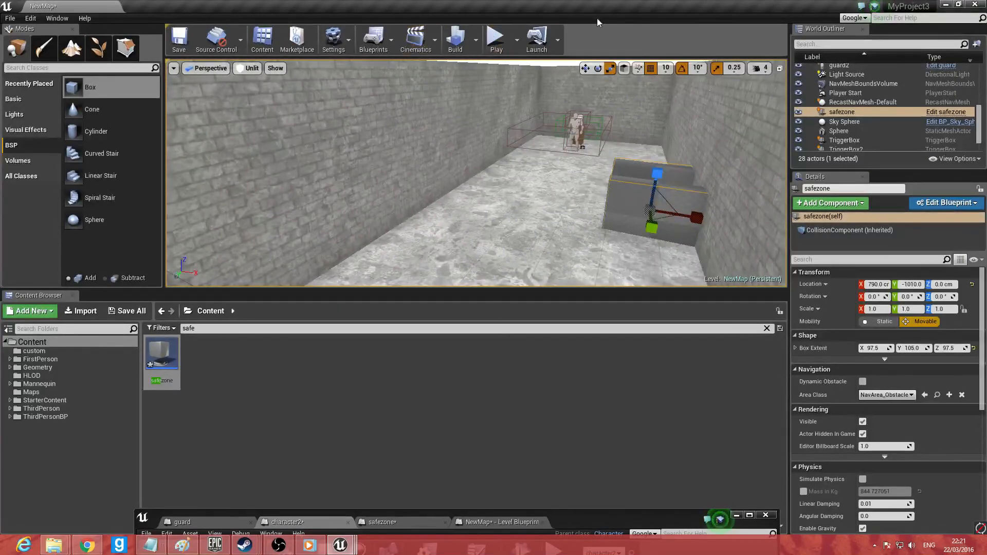
click(496, 39)
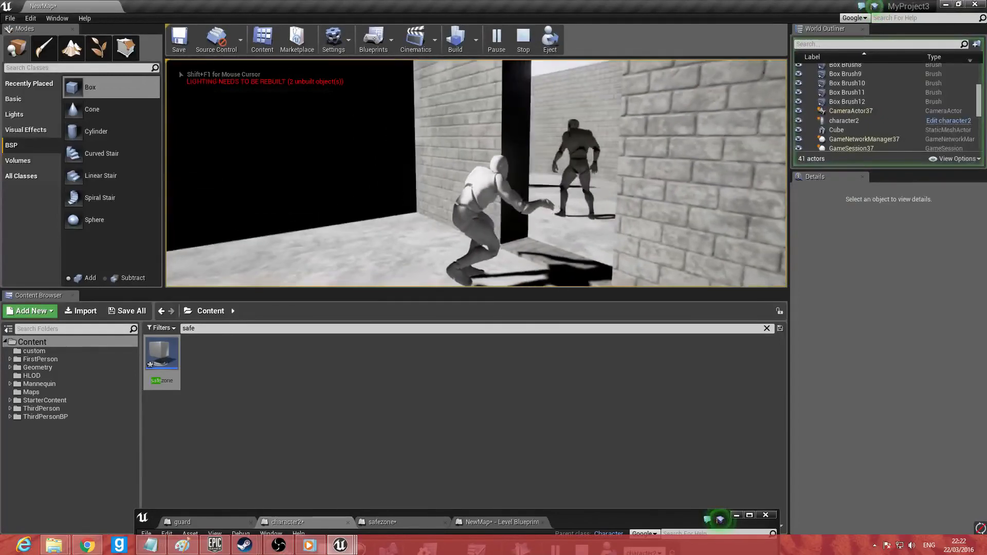
key(w)
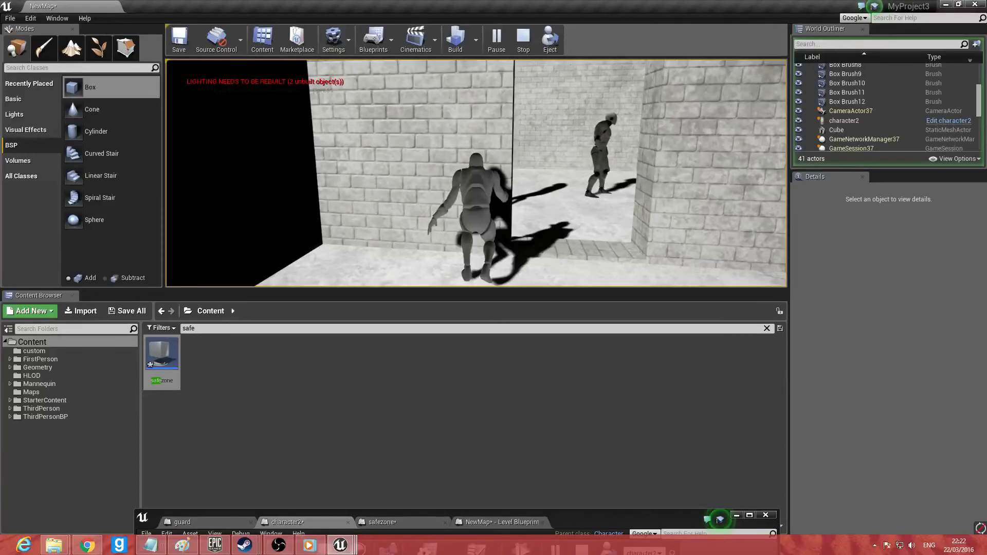
key(w)
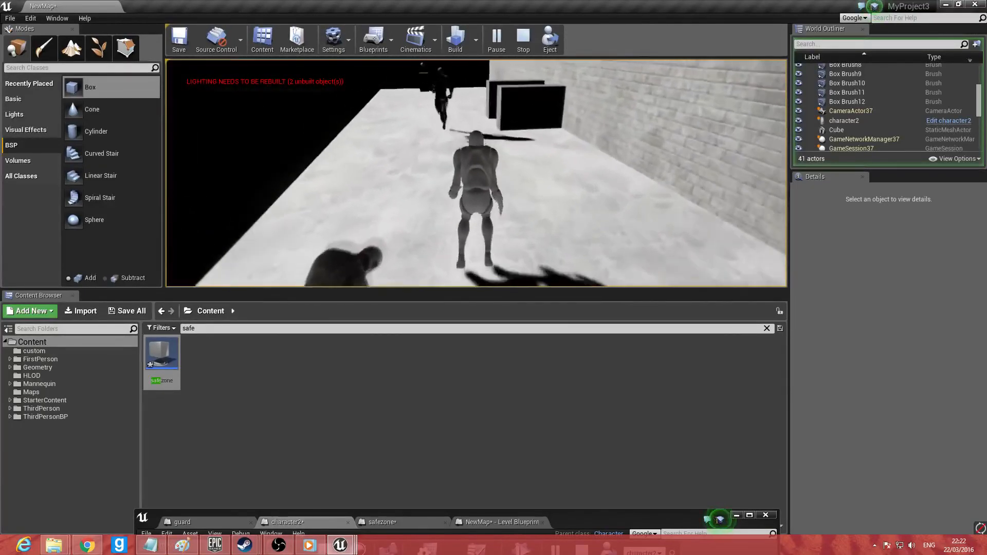
key(w)
key(d)
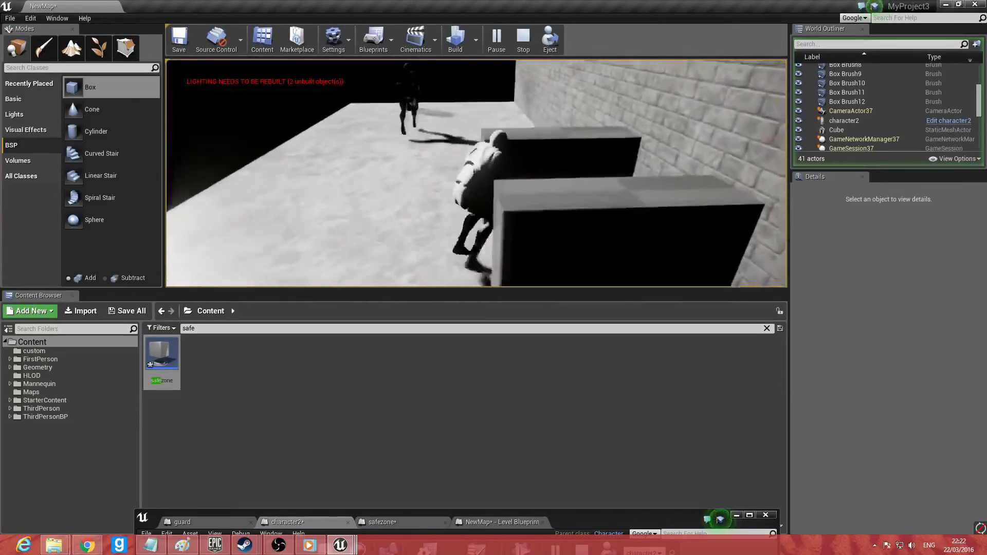
key(d)
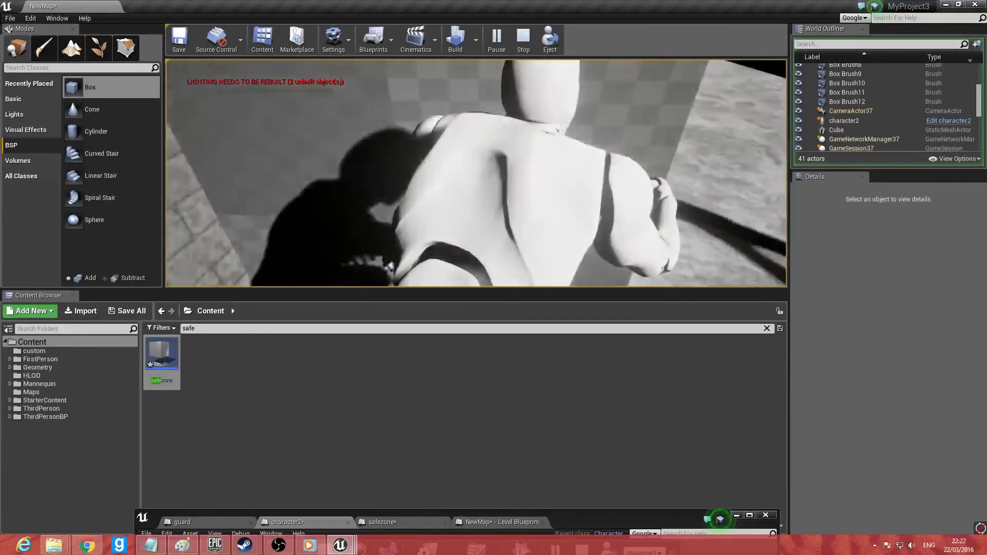
Step: Leave the hiding spot, run the corridor past the guards and back towards the start, and end the playtest
key(w)
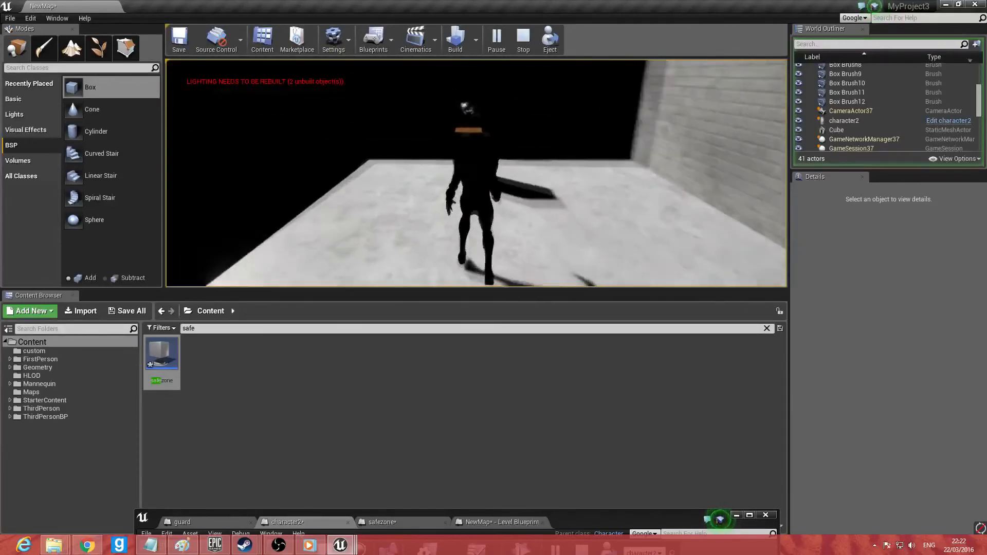
key(w)
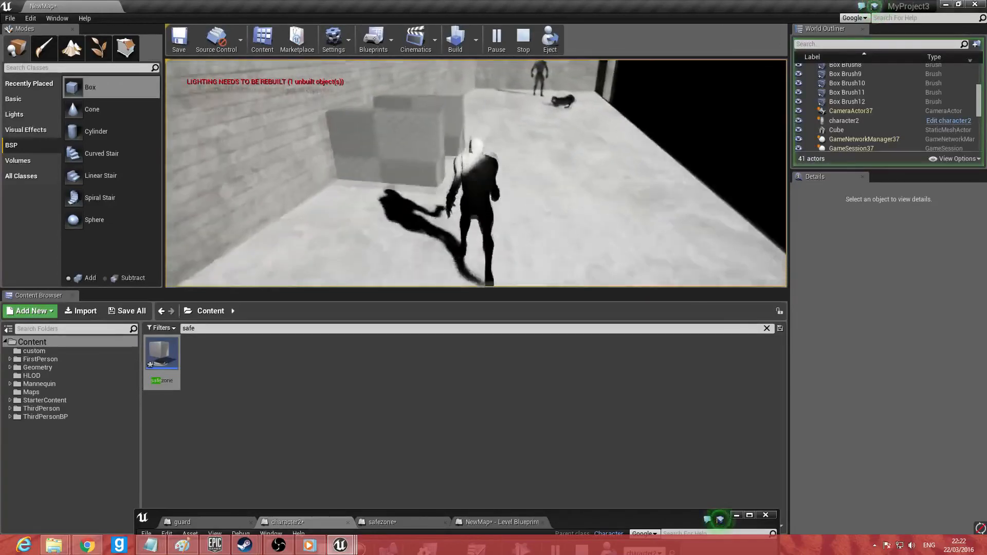
key(a)
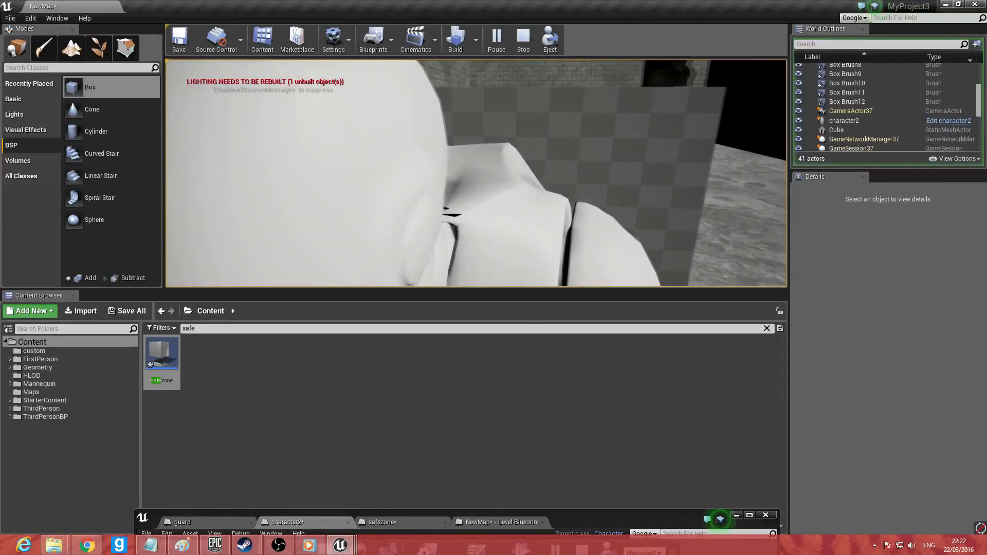
key(w)
key(w)
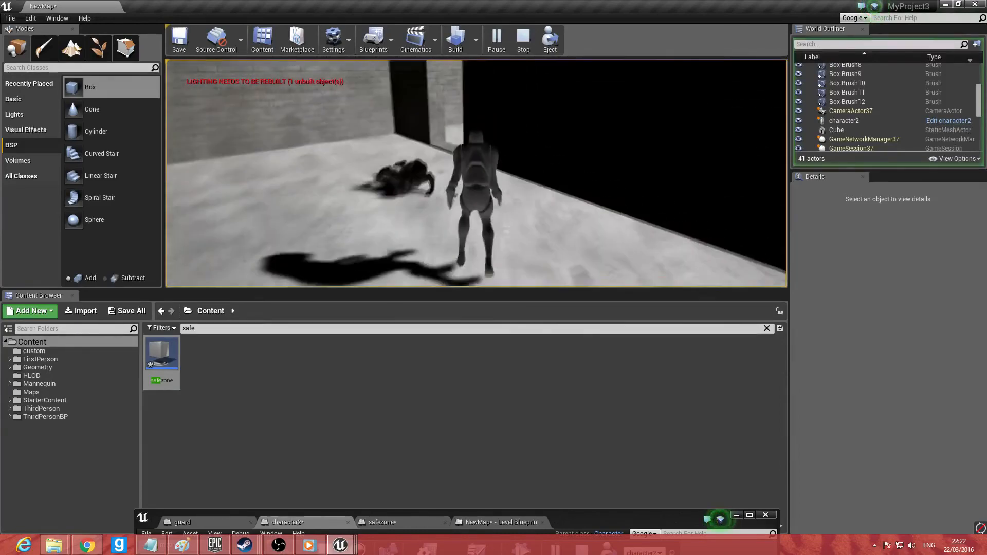
key(w)
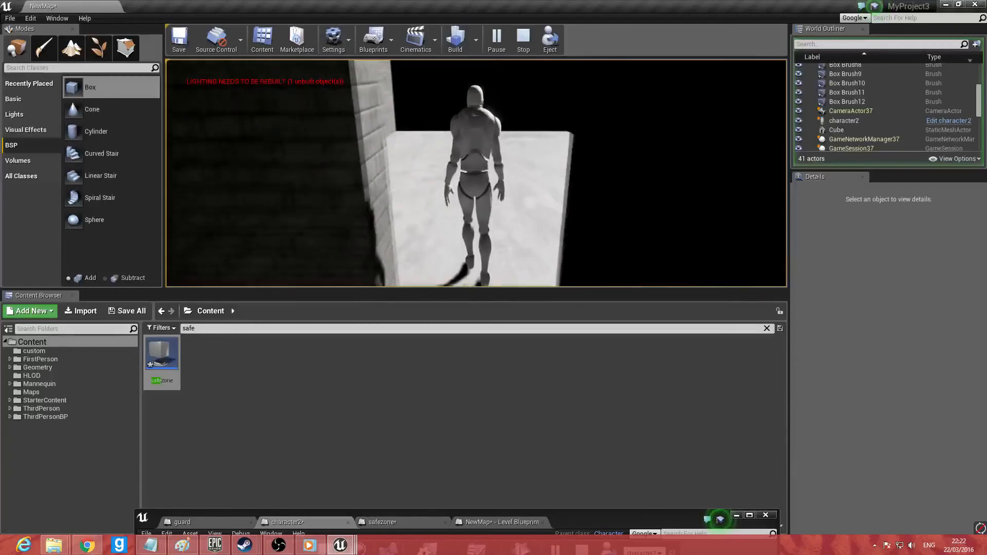
key(w)
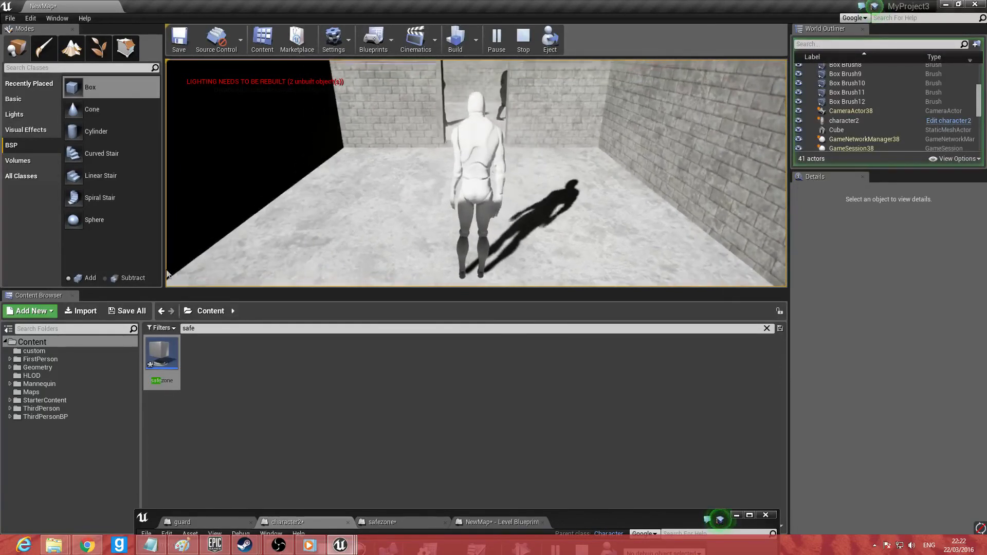
key(Escape)
Step: Build the level's lighting and set the viewport to Lit mode
click(478, 40)
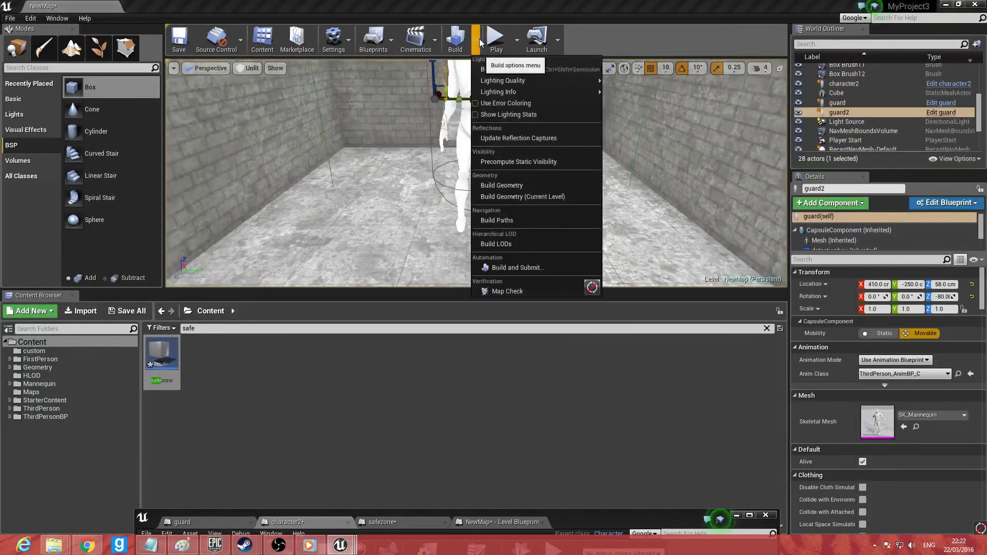
click(499, 71)
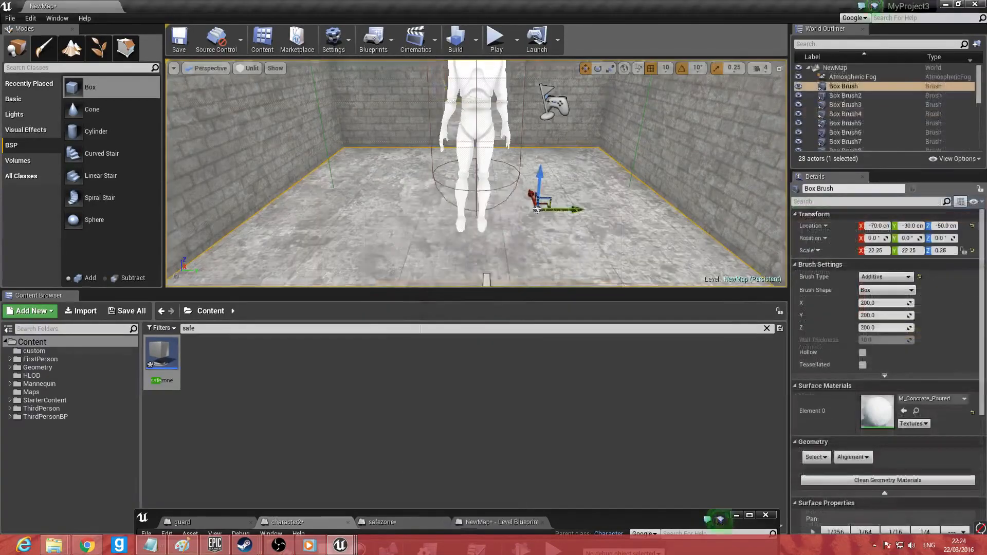
right_drag(476, 174, 359, 122)
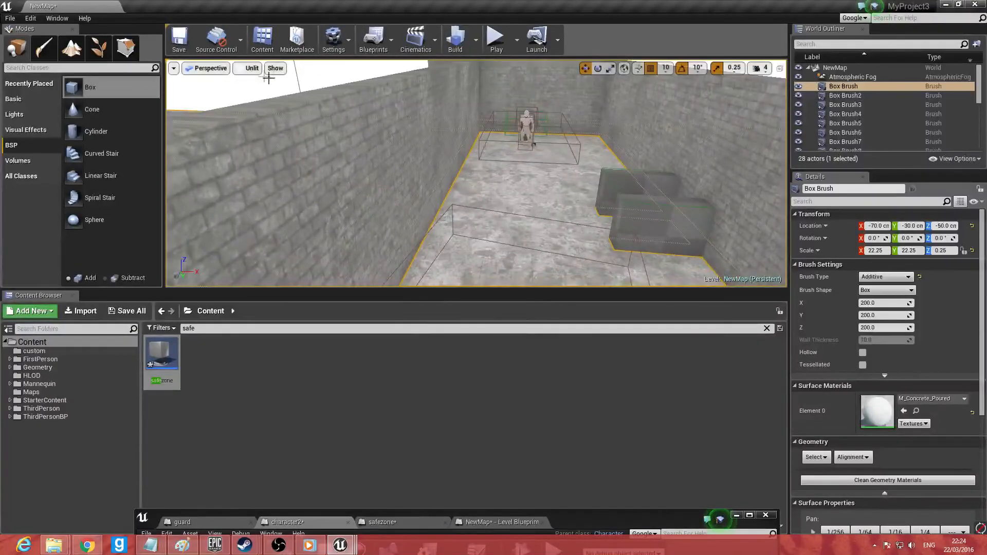
click(252, 68)
click(257, 84)
Step: Playtest the level with its built lighting, crouching the character near the doorway and moving around the shadowed rooms
right_drag(364, 99, 185, 111)
click(496, 40)
key(w)
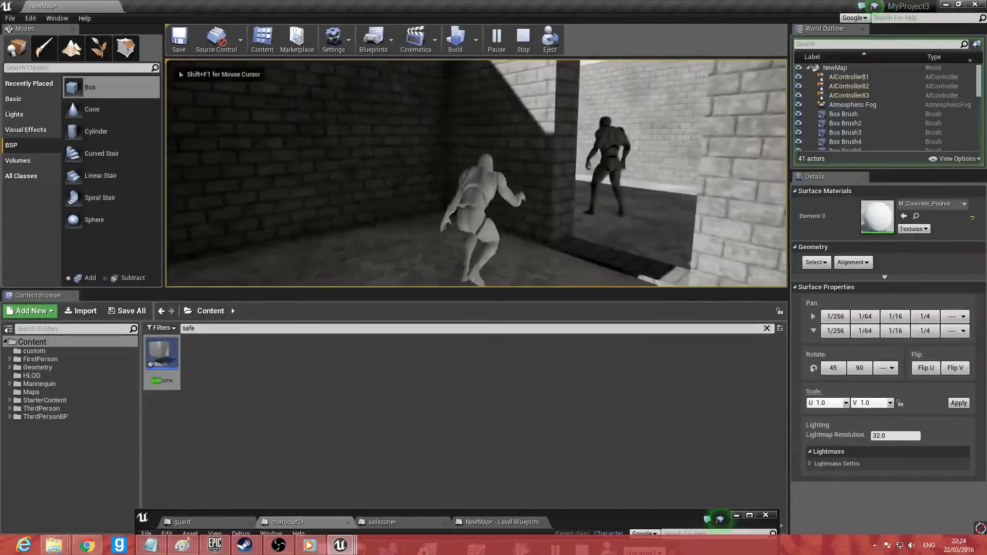
key(c)
key(c)
key(d)
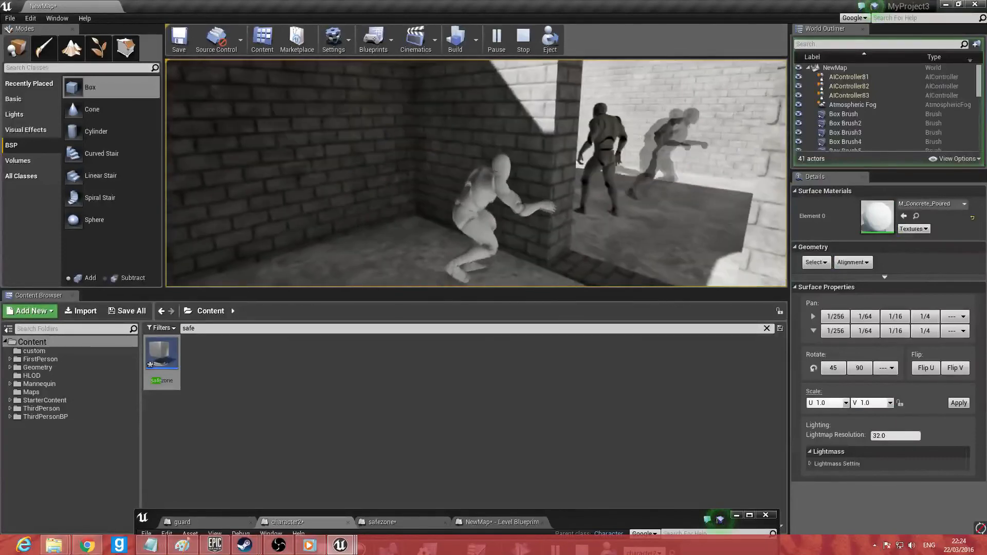
key(a)
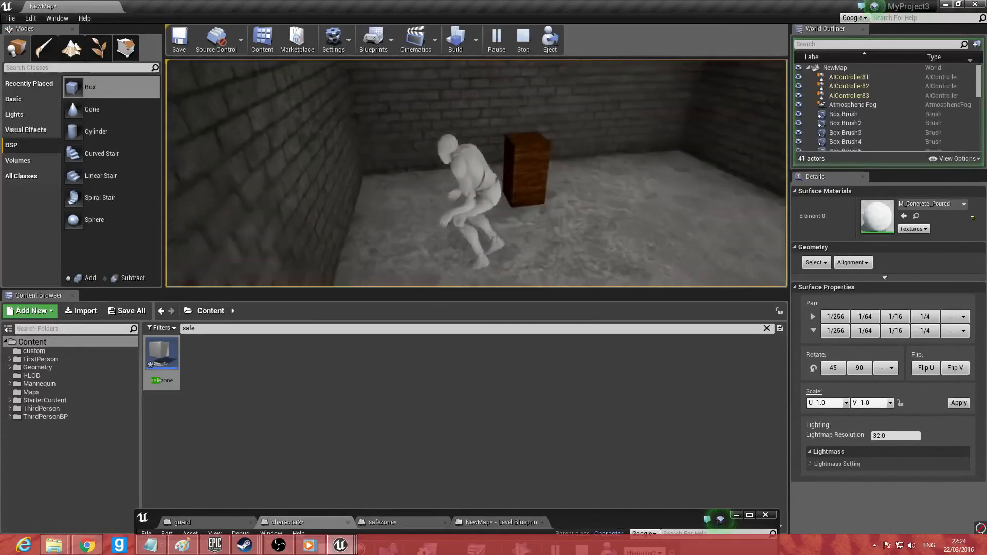
key(w)
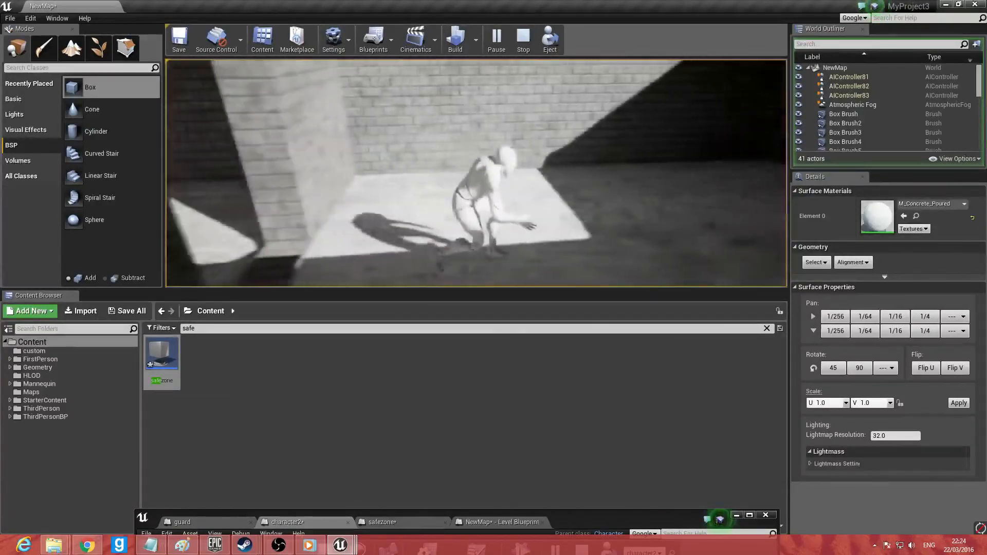
key(Escape)
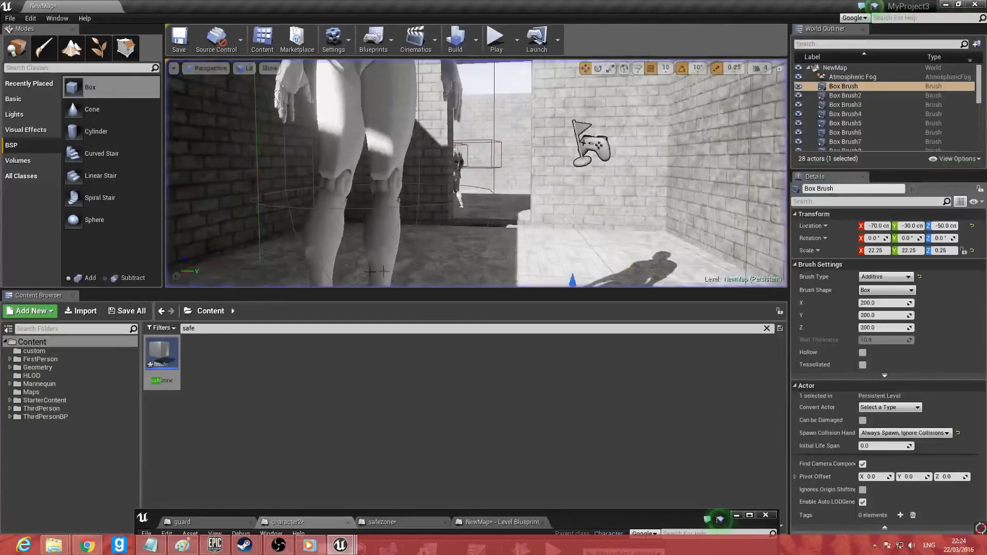
Step: Find the guard asset by searching for "guard" and place two more guards in the corridor, one at about X 460, Y -450
mouse_move(476, 173)
right_down()
mouse_move(596, 177)
mouse_move(632, 195)
mouse_move(611, 242)
mouse_move(555, 206)
mouse_move(504, 211)
mouse_move(560, 226)
right_up()
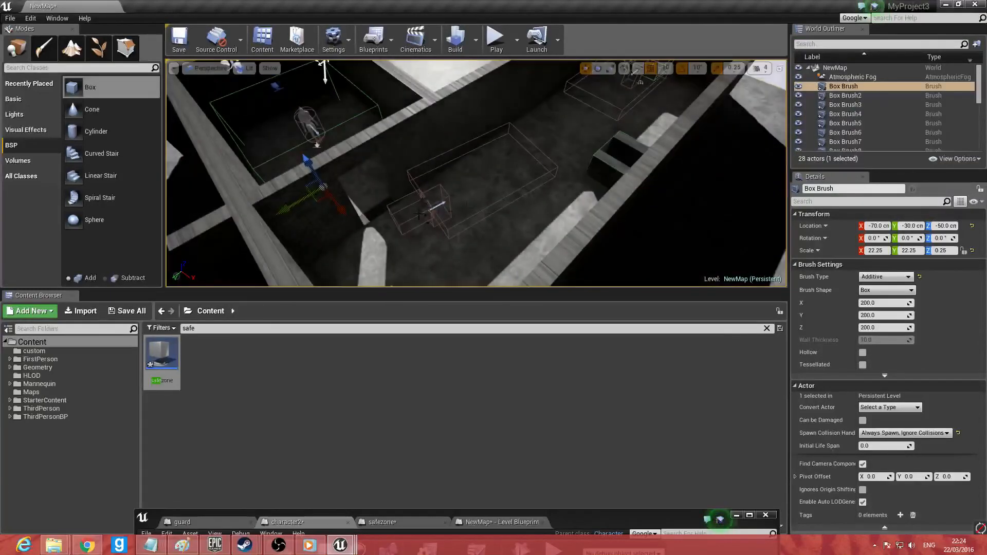
drag(236, 328, 99, 328)
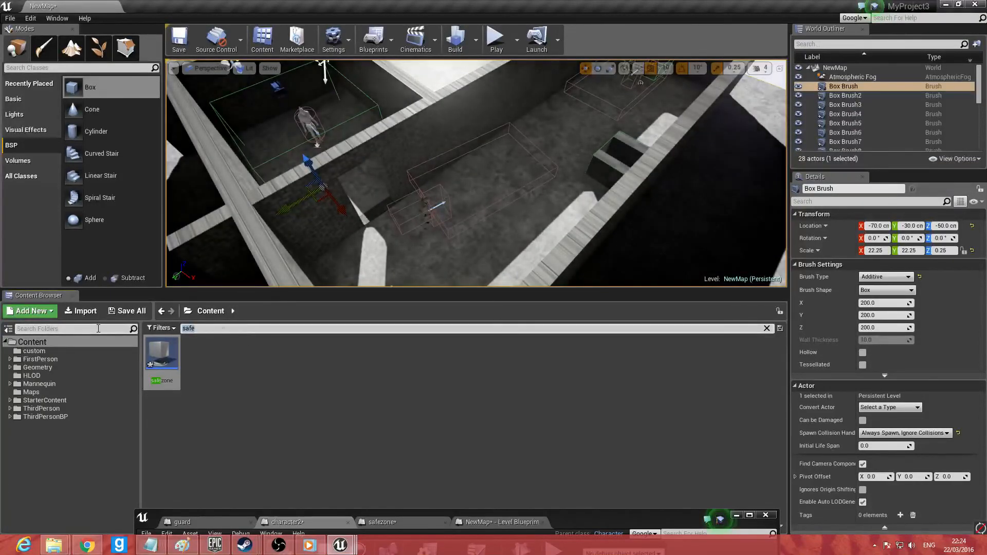
key(BackSpace)
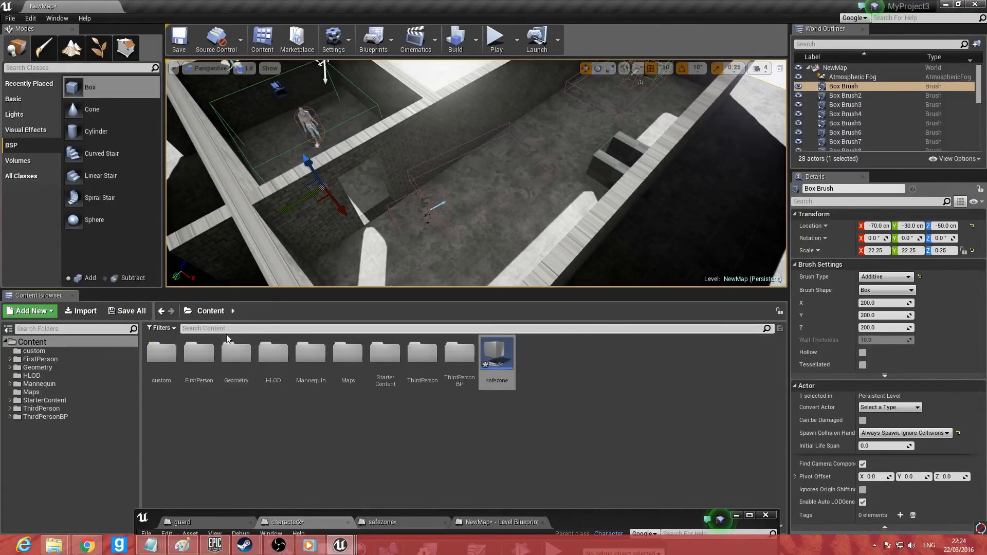
text(guards)
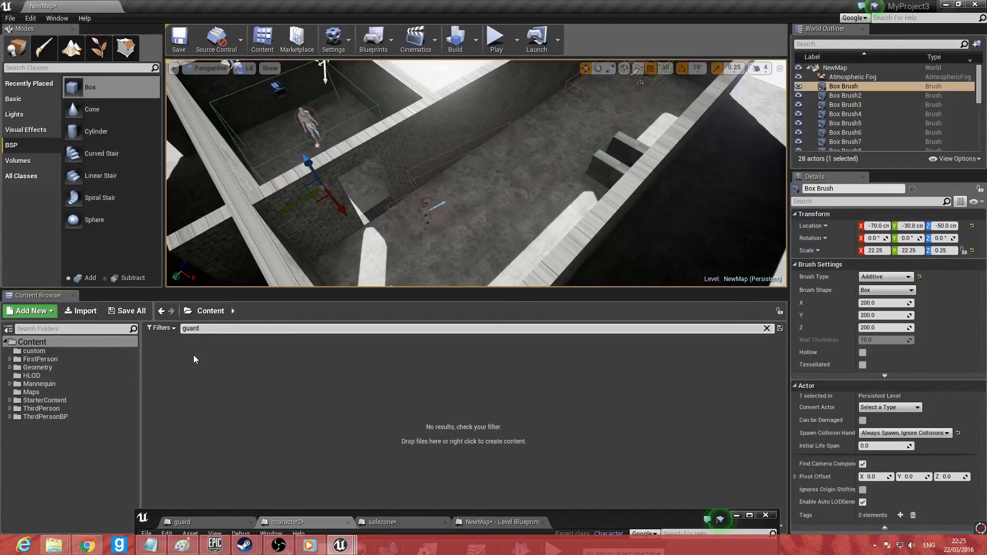
key(BackSpace)
drag(161, 355, 547, 144)
drag(162, 355, 476, 190)
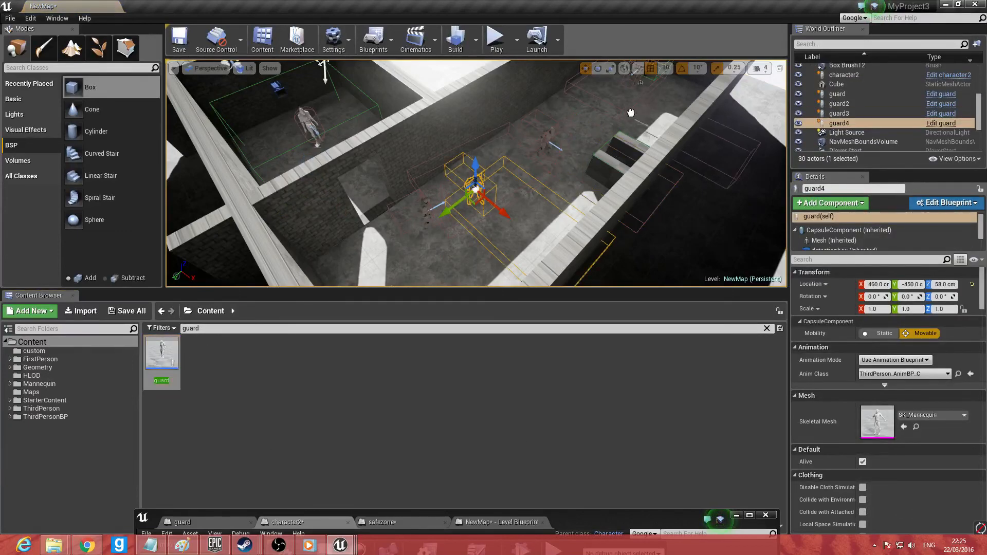
Step: Add three more guards along the corridor, with the last at about X 620, Y -1140 and rotated to 90° about Z
drag(658, 102, 667, 93)
mouse_move(543, 127)
mouse_down()
mouse_move(556, 121)
mouse_move(531, 140)
mouse_move(542, 144)
mouse_up()
key(w)
key(ctrl+w)
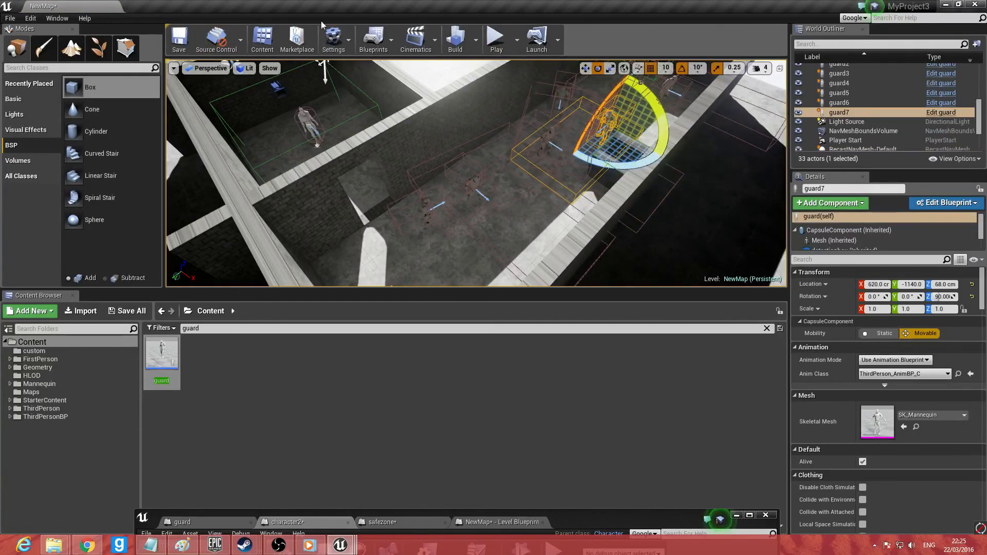
Step: Playtest the level with the extra guards, sneaking the character through the doorway and along the corridor behind them
click(476, 40)
click(496, 38)
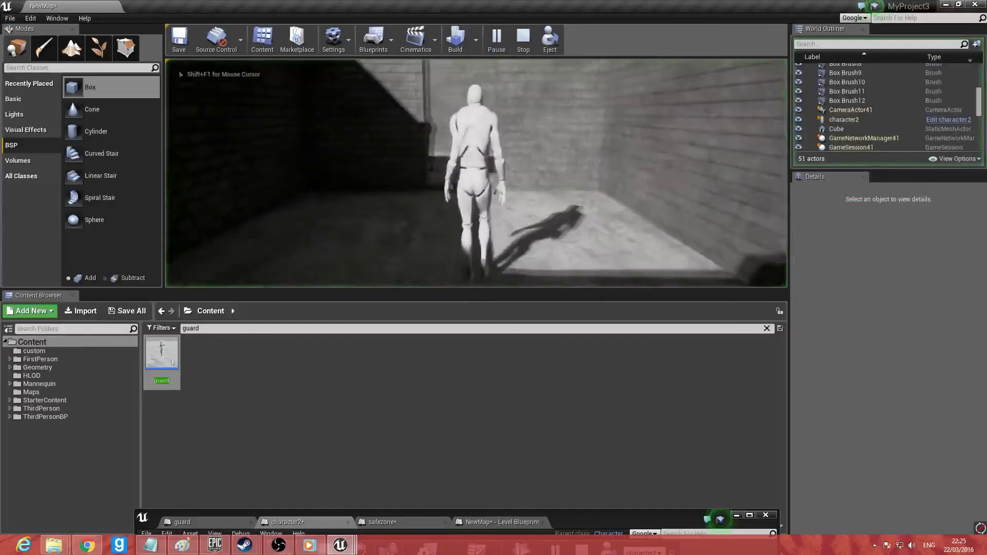
key(w)
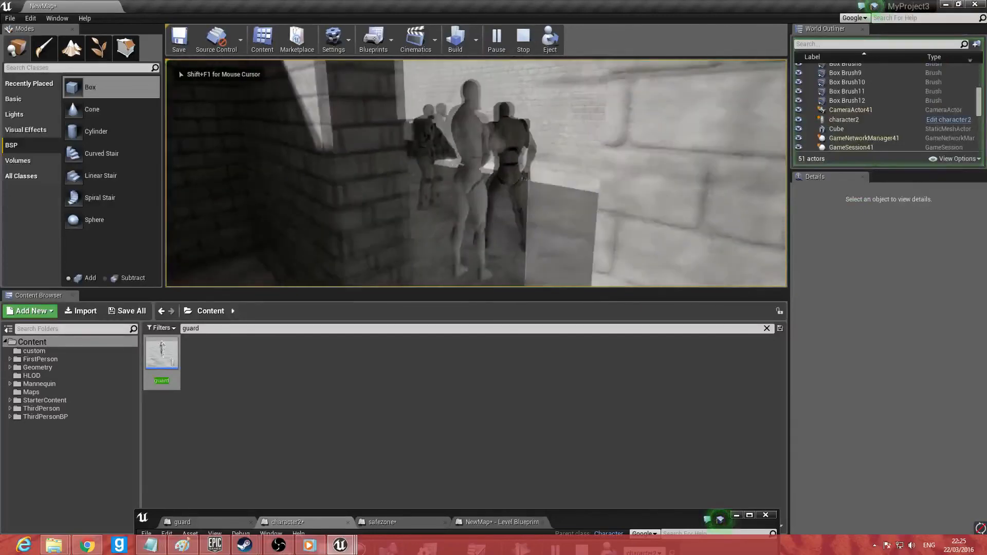
key(a)
key(d)
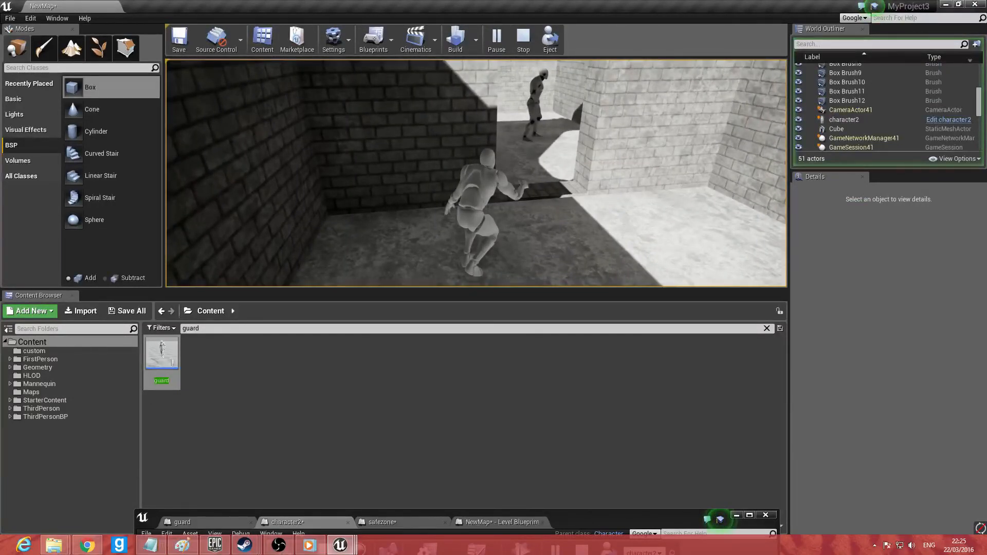
key(w)
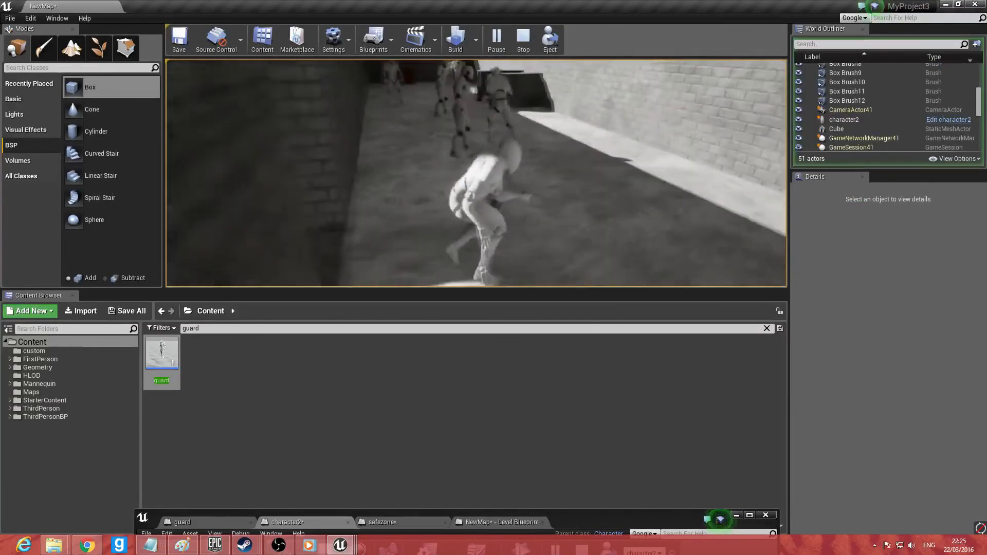
key(w)
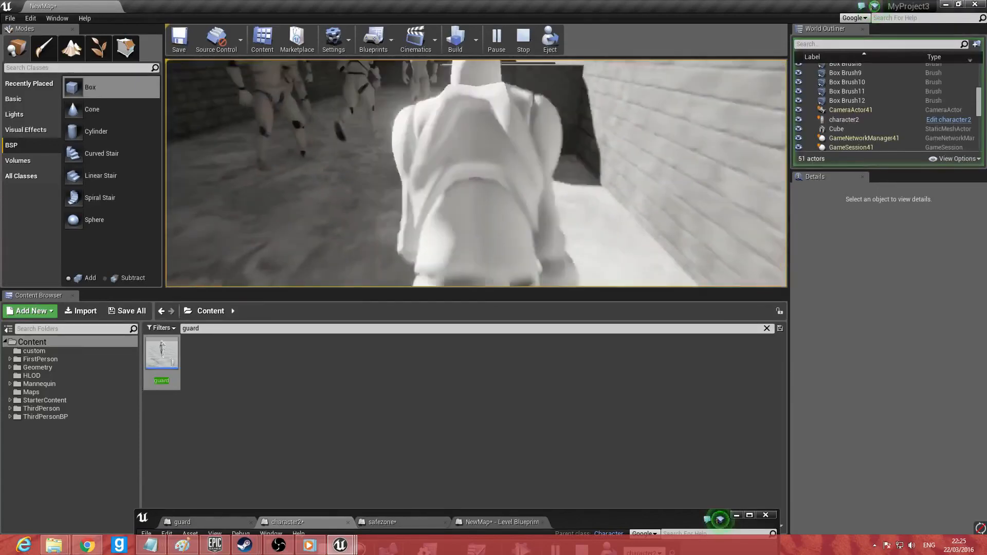
key(w)
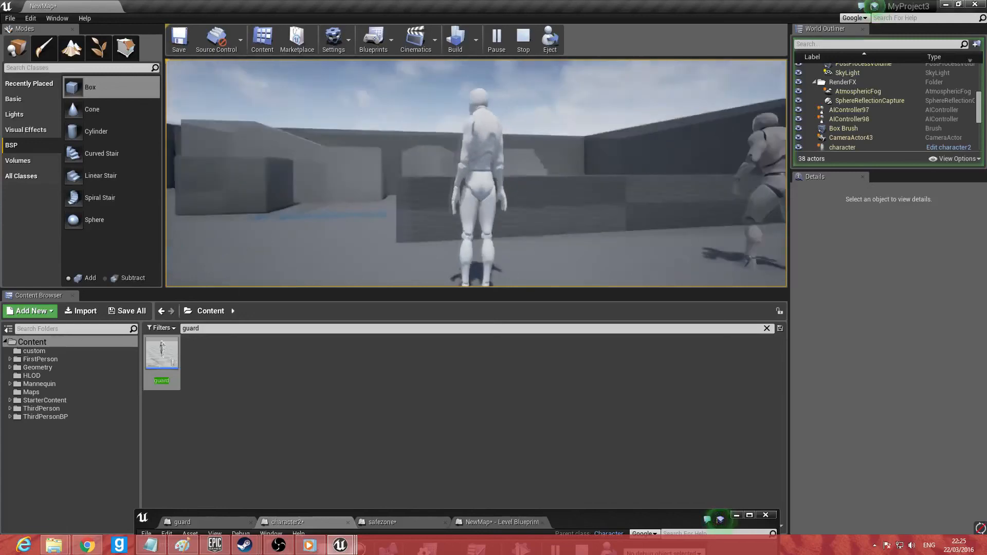
Step: Walk the character around the map with the stairs and low walls, end the playtest and inspect the corridor boxes
key(w)
key(w)
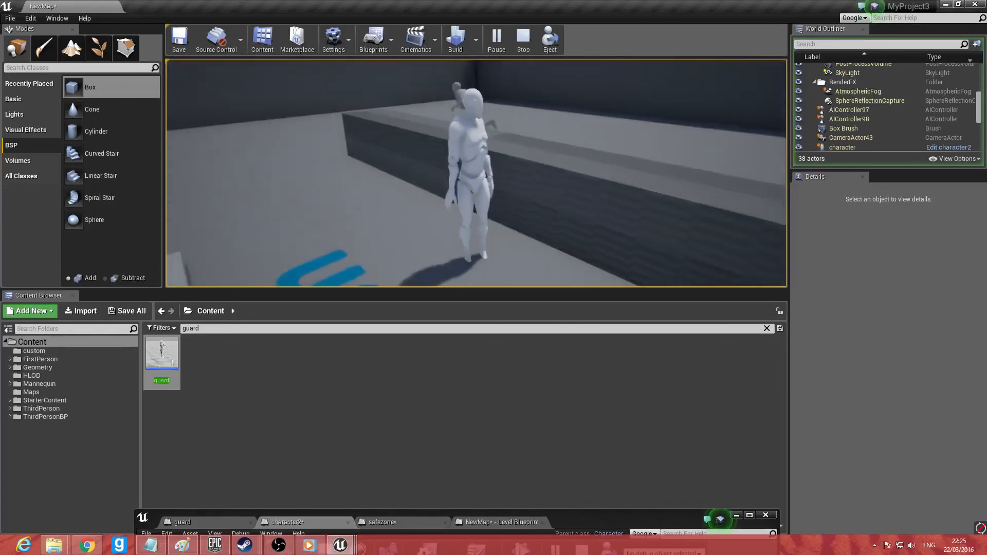
key(w)
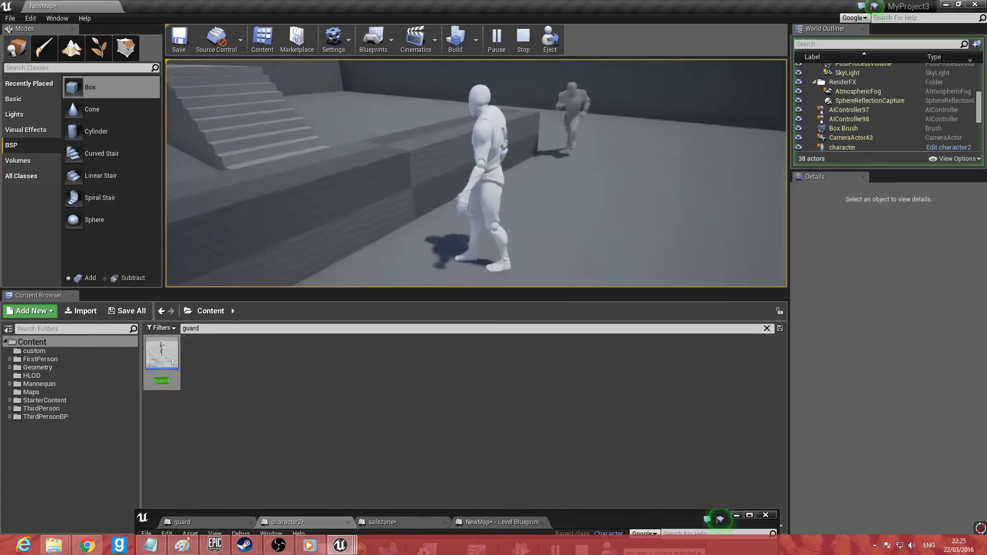
key(Escape)
mouse_move(498, 221)
right_down()
mouse_move(396, 231)
mouse_move(452, 216)
mouse_move(360, 221)
mouse_move(344, 190)
mouse_move(437, 247)
mouse_move(514, 246)
mouse_move(509, 206)
mouse_move(416, 195)
mouse_move(447, 194)
right_up()
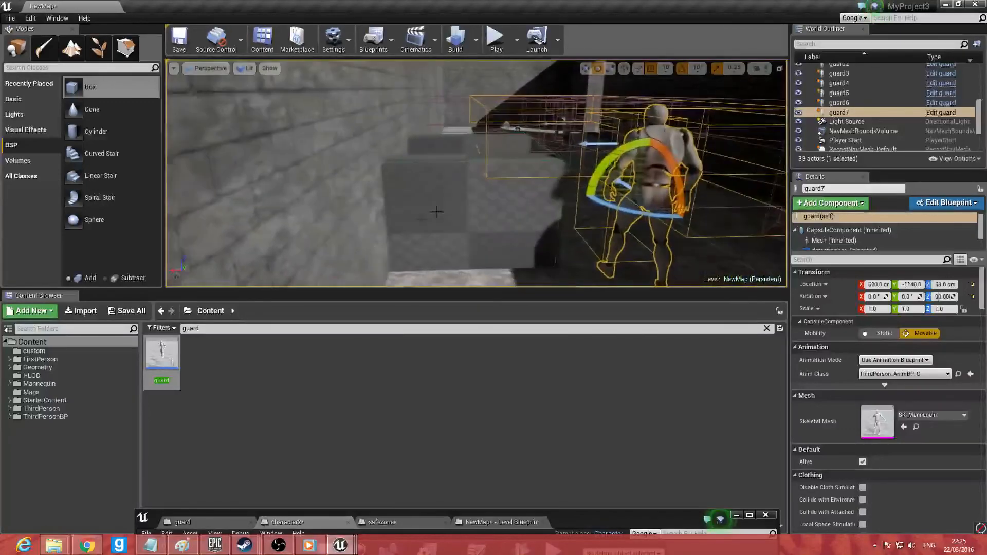
Step: Apply the M_Brick_Clay_New material to the two low corridor boxes and align their surfaces, trying Default first and finishing with Planar Floor
click(436, 192)
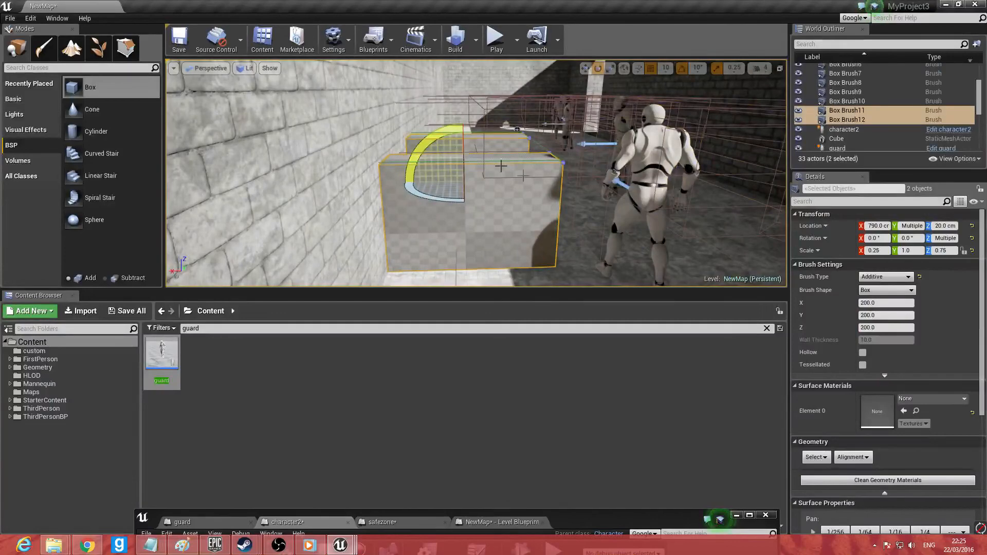
click(929, 399)
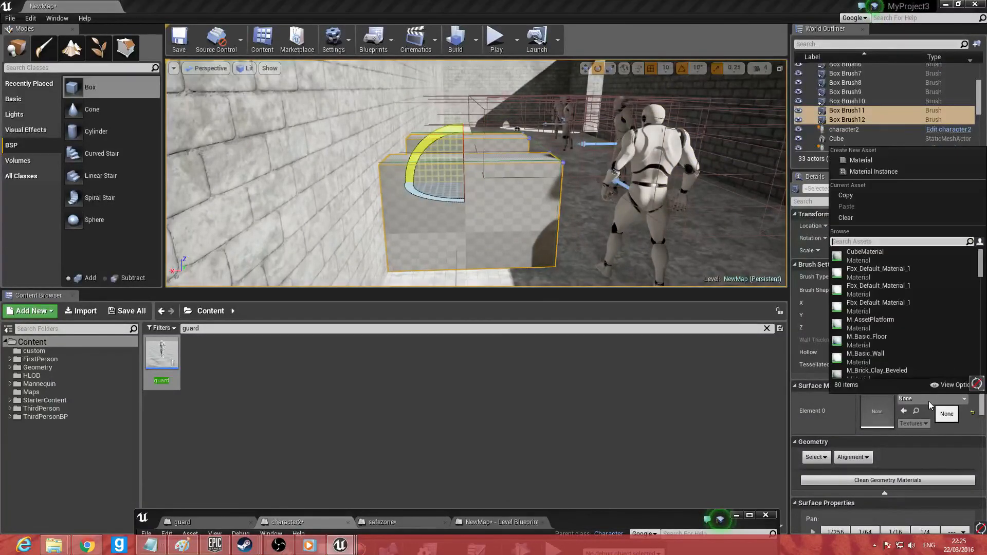
text(brick)
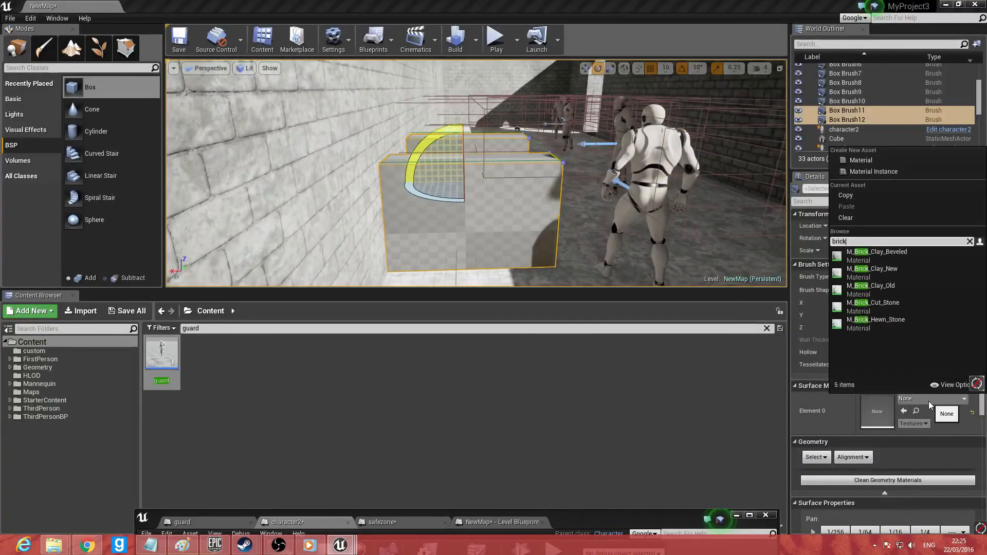
click(937, 273)
click(853, 457)
click(848, 469)
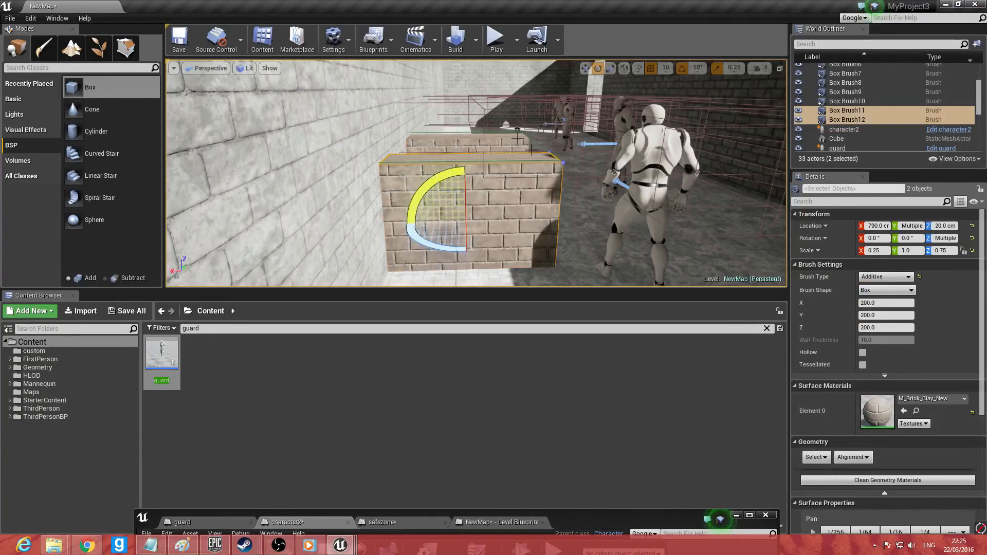
click(853, 457)
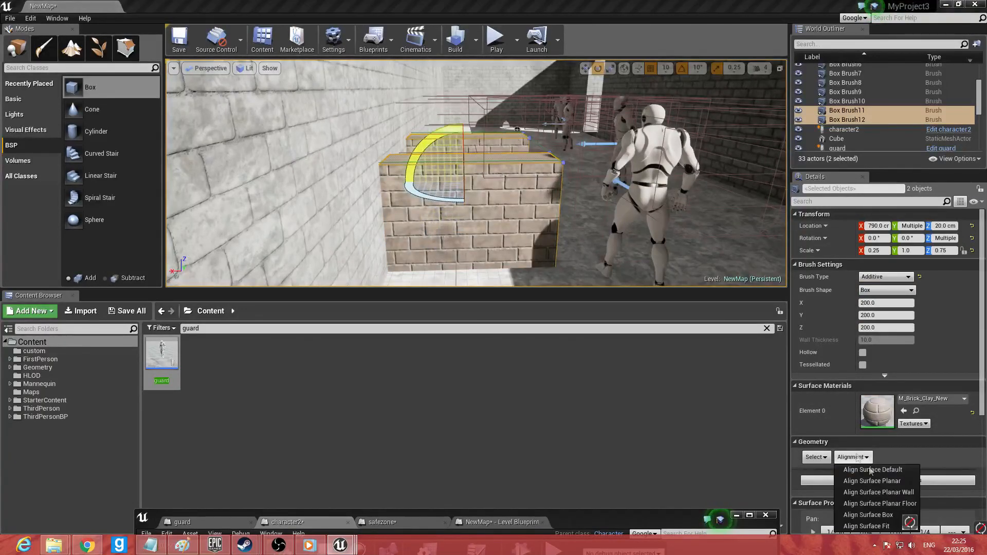
click(889, 504)
Step: Select the subtractive doorway box and inspect the whole level layout from outside the walls
click(592, 77)
mouse_move(591, 77)
right_down()
mouse_move(545, 72)
mouse_move(427, 93)
mouse_move(555, 92)
mouse_move(503, 93)
mouse_move(514, 123)
mouse_move(484, 97)
mouse_move(555, 103)
mouse_move(411, 119)
mouse_move(417, 147)
right_up()
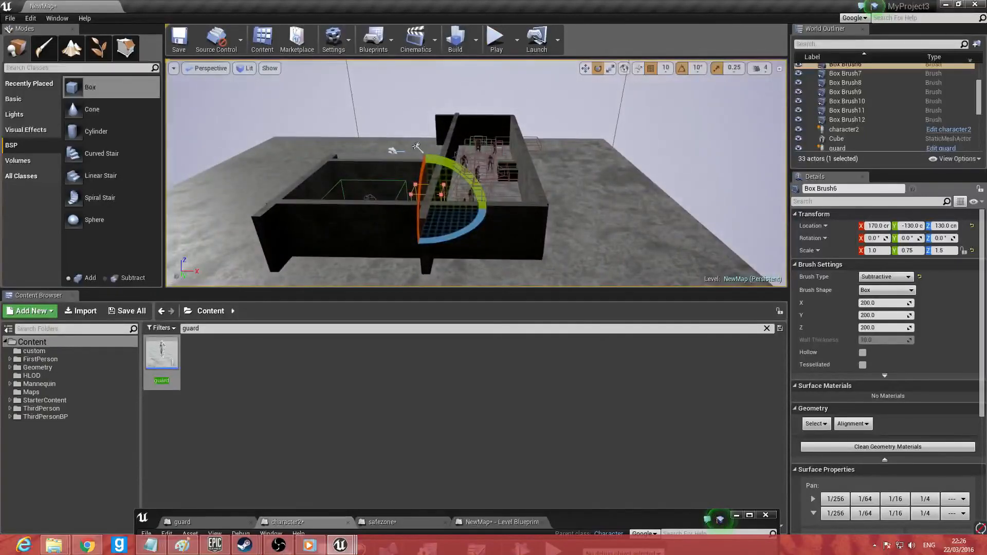